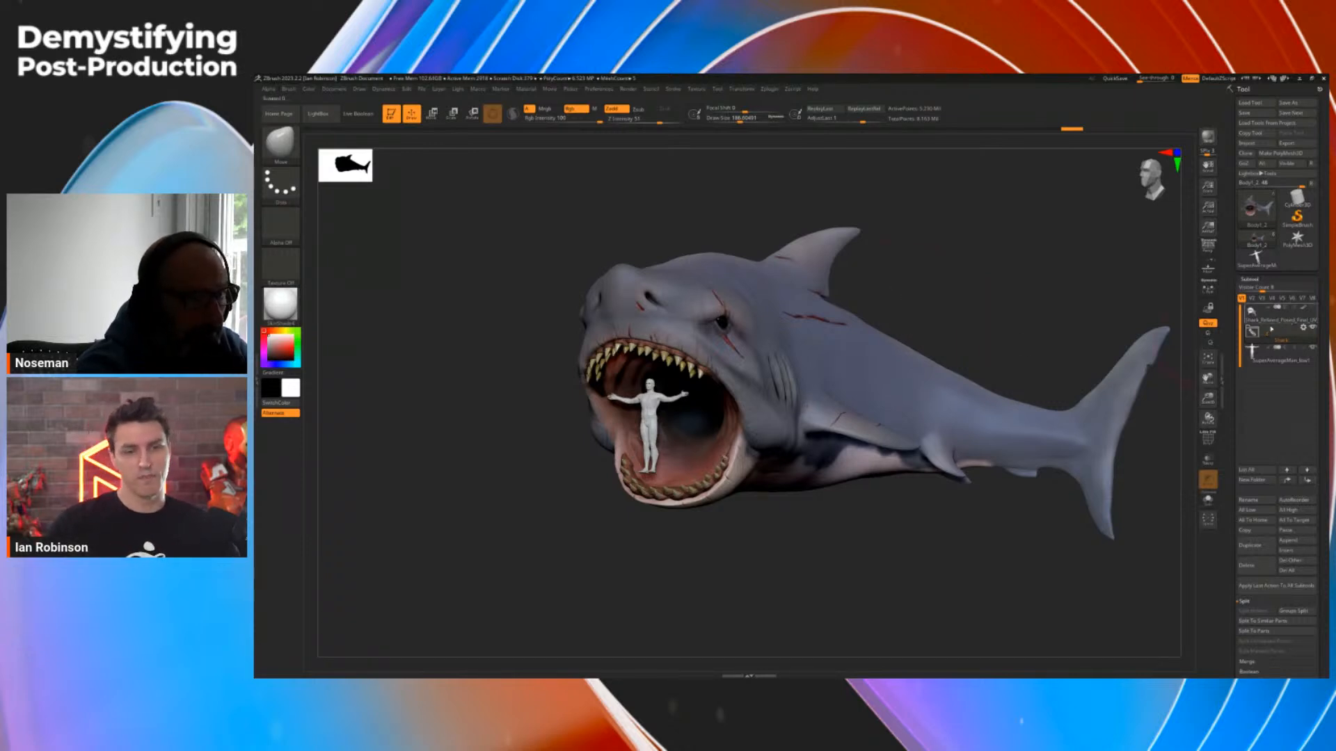
Leave a snapshot of the full shark on the canvas and isolate the body subtool beside it with its polyframe shown
click(1252, 333)
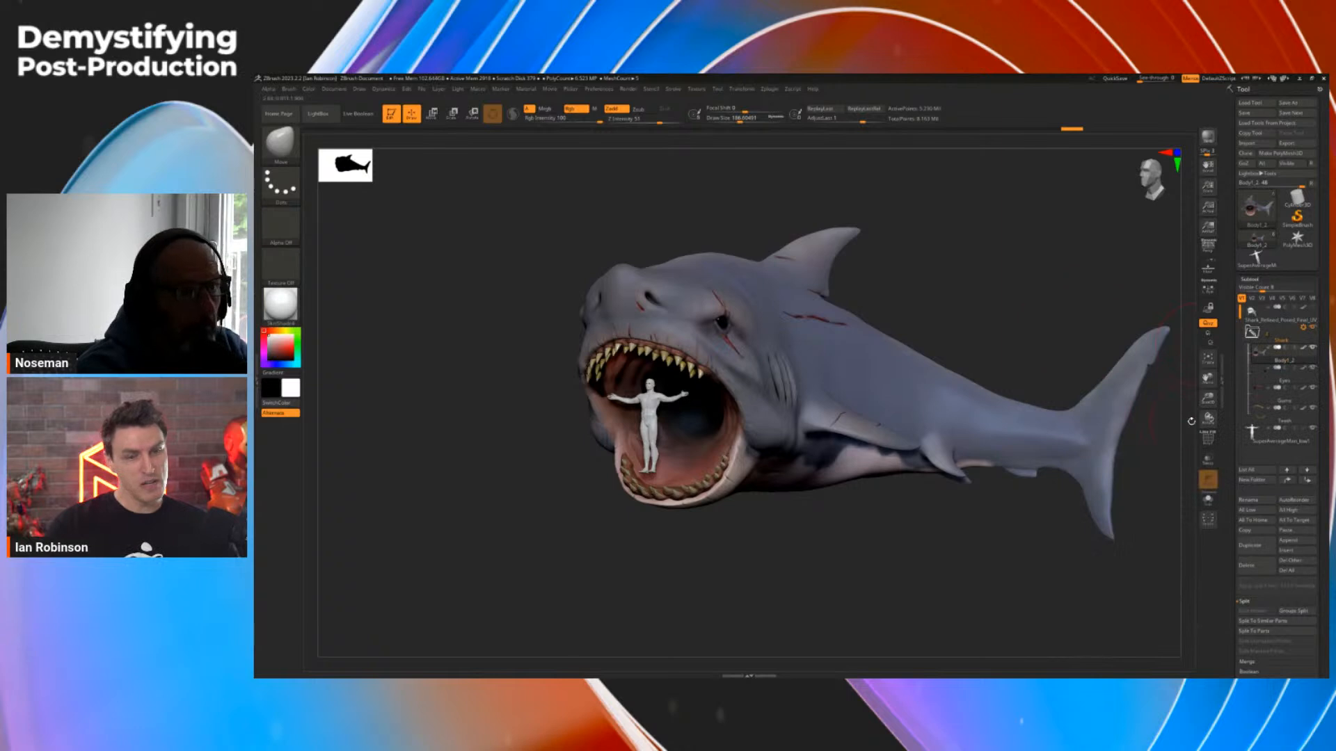
drag(998, 327, 752, 215)
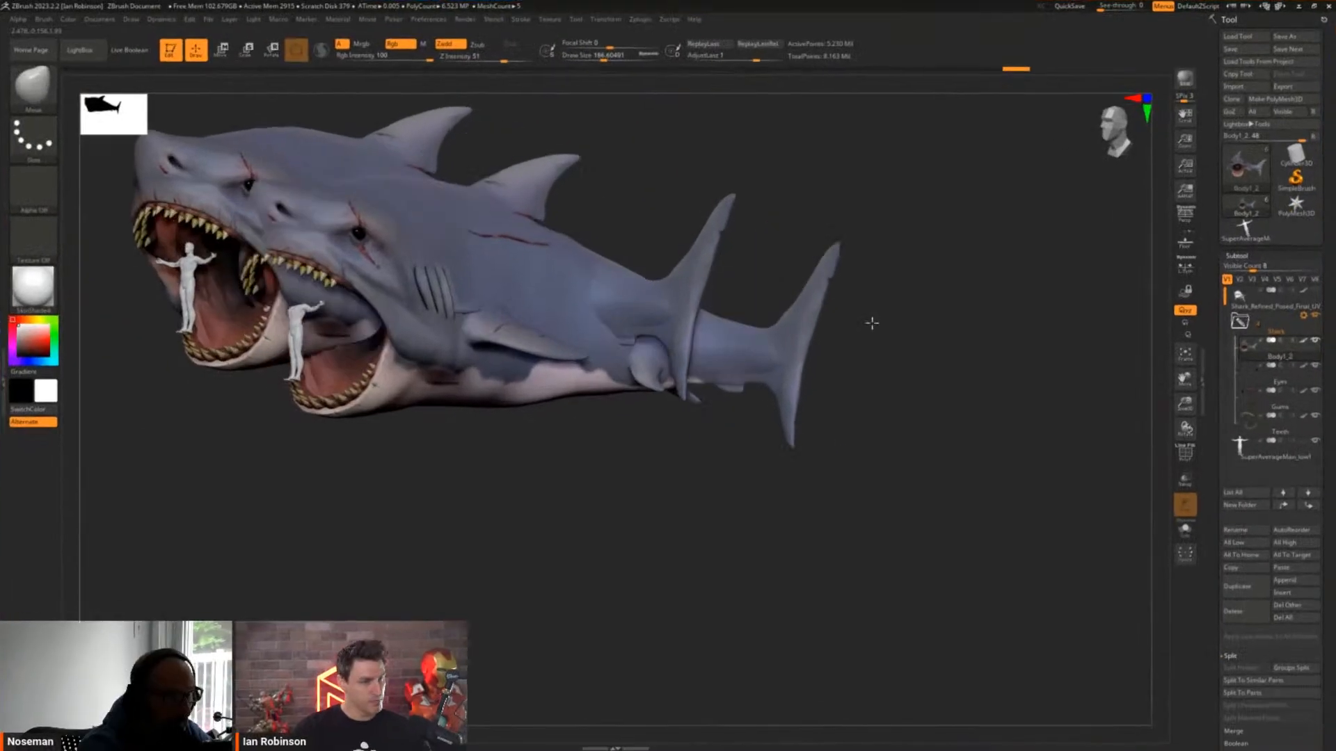
alt+drag(872, 322, 975, 433)
click(1191, 534)
key(shift+f)
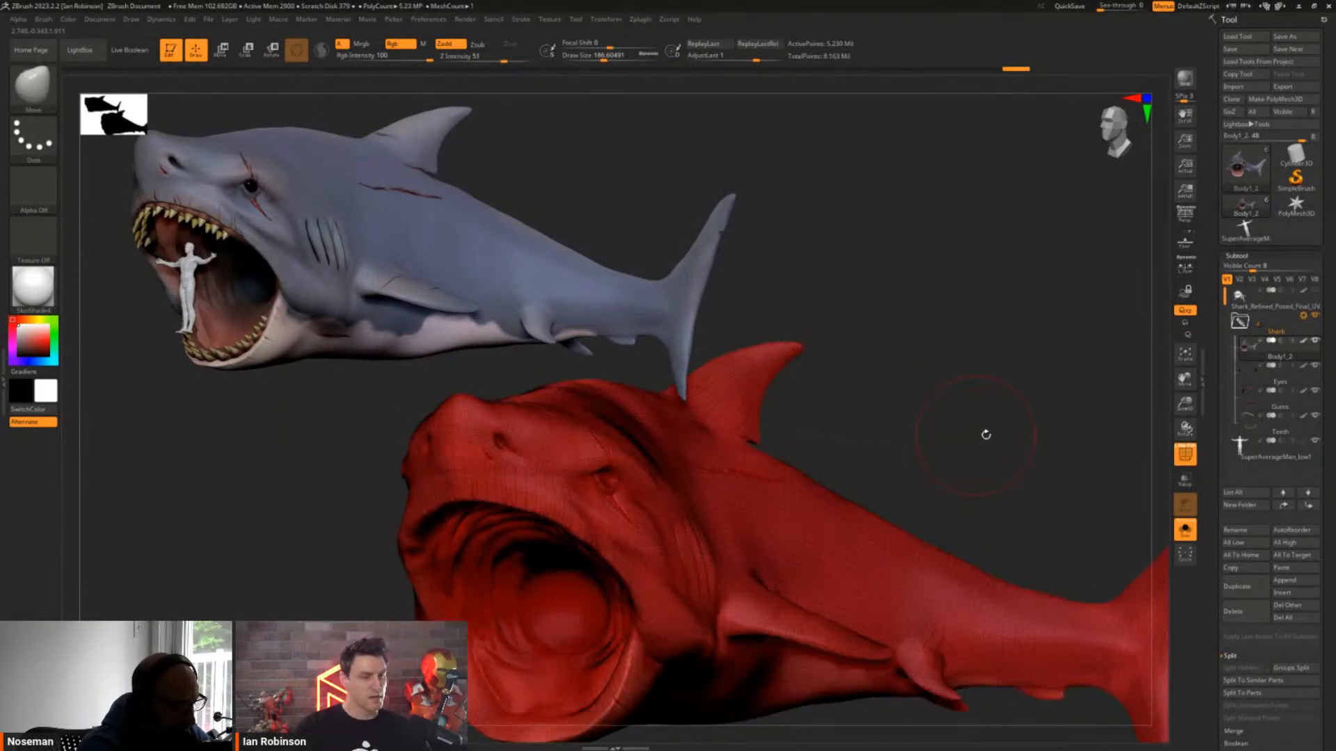
Open the body's geometry settings and lower it to subdivision level 1
click(1241, 252)
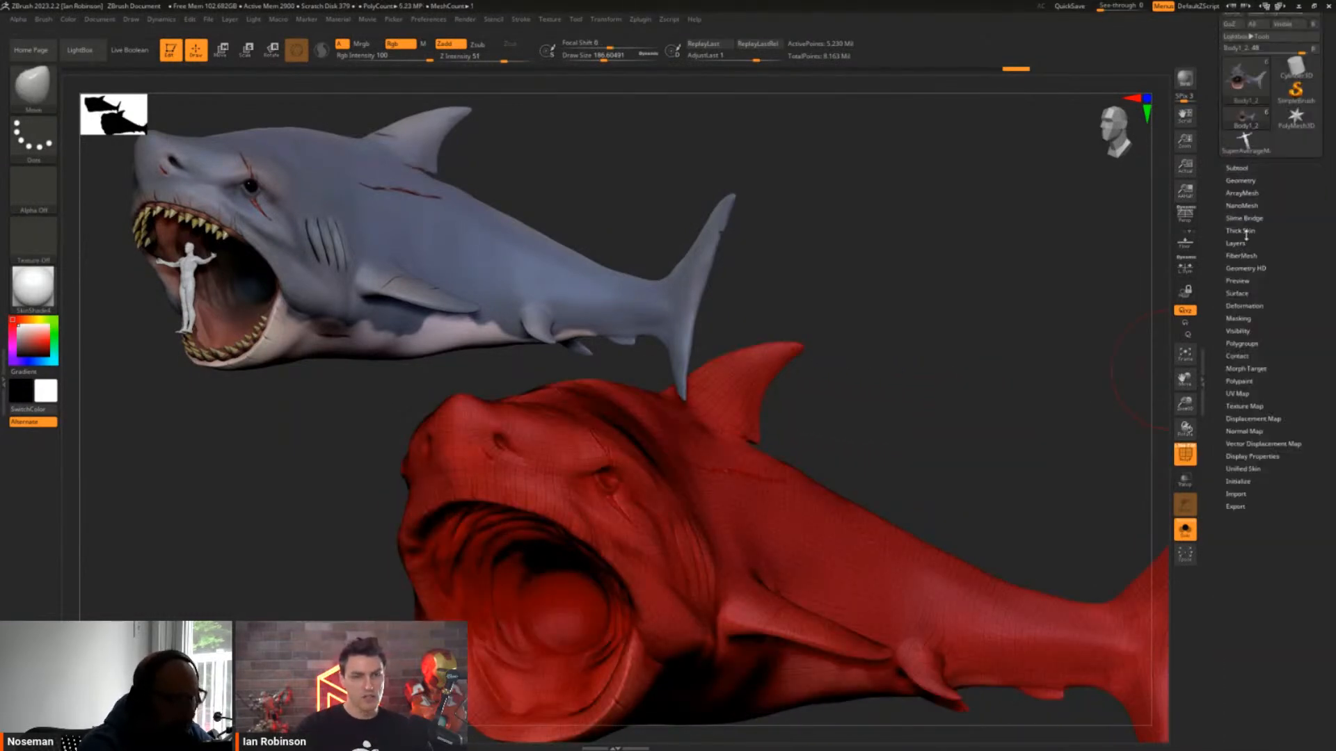
click(1243, 183)
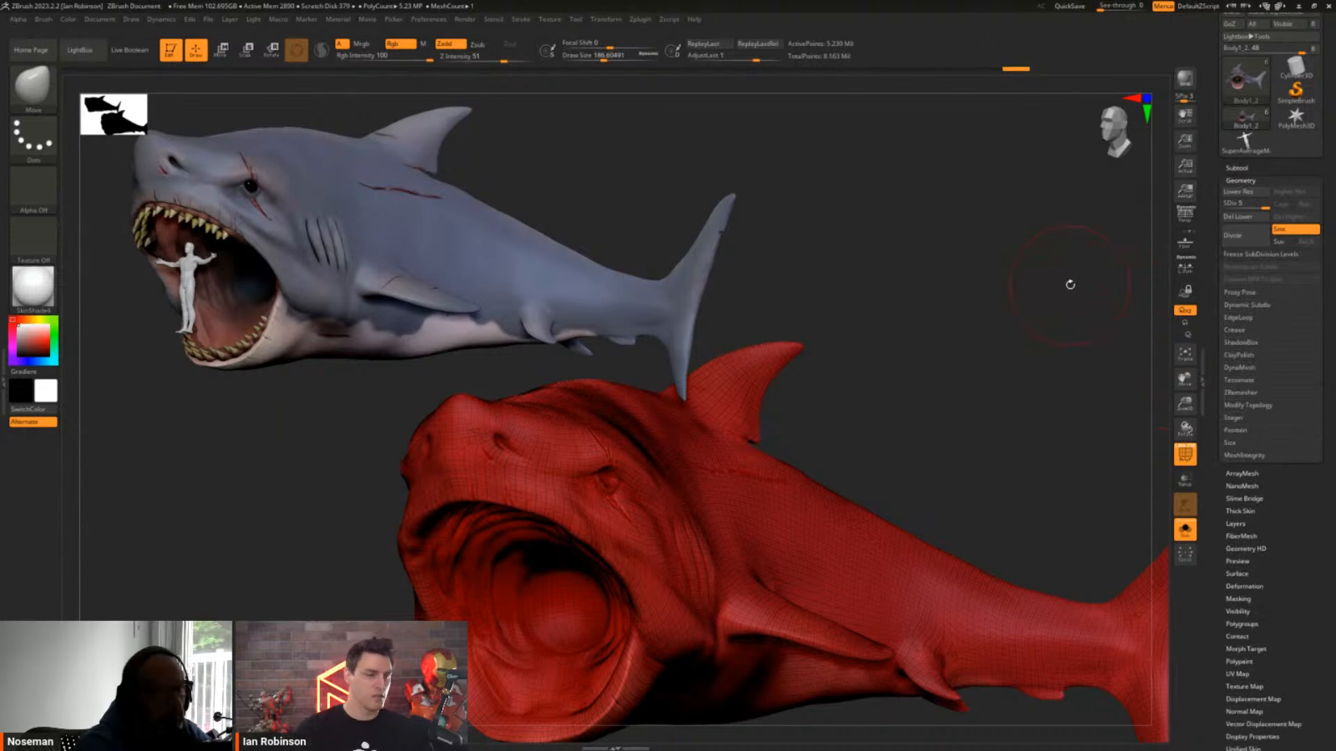
key(shift+d)
key(shift+d)
key(shift+d)
key(shift+d)
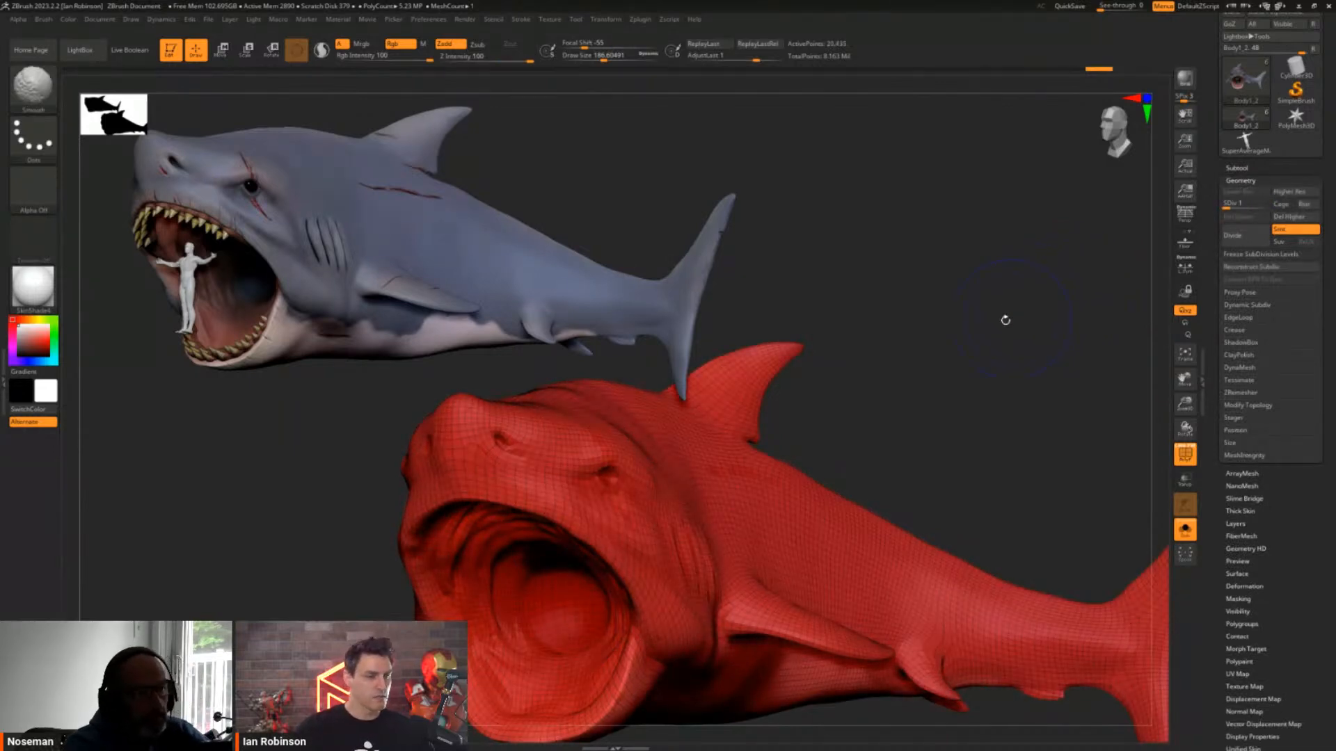
Raise the body to subdivision level 5 and compare it with and without the polyframe
drag(986, 339, 1025, 331)
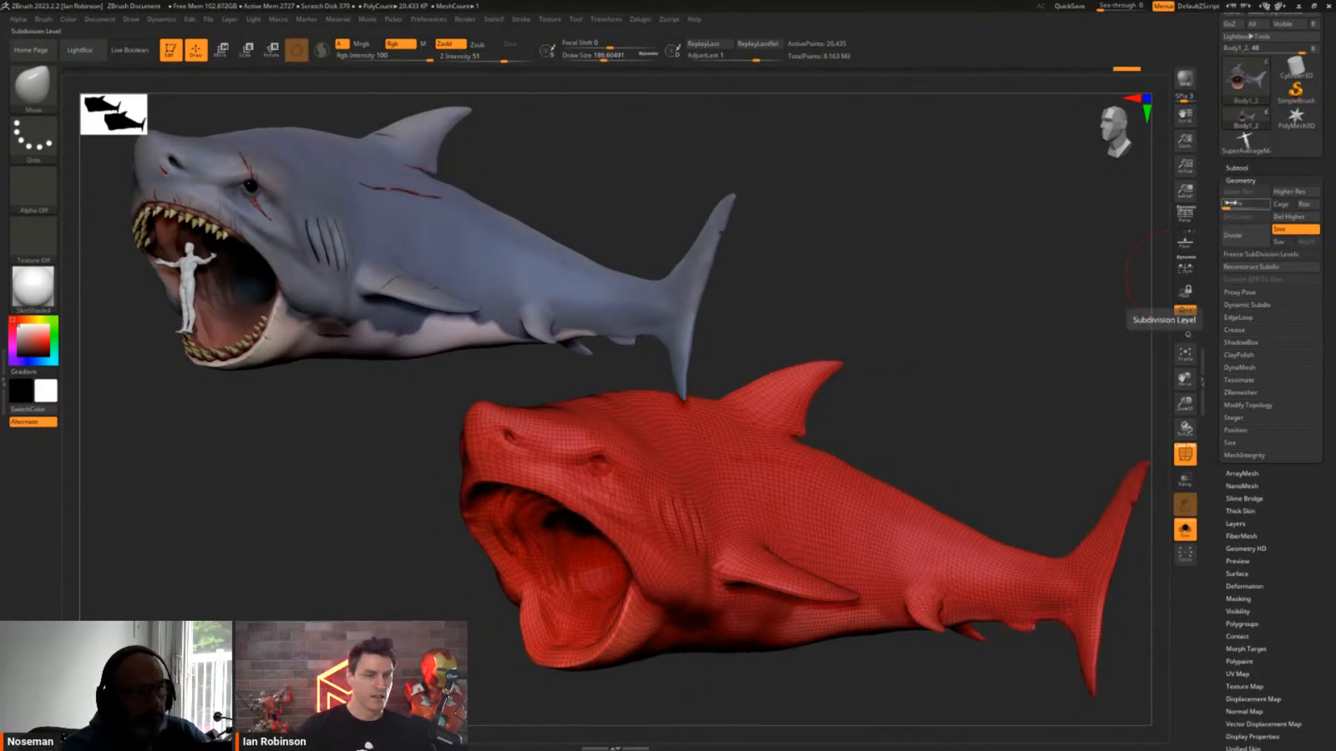
drag(1232, 203, 1272, 208)
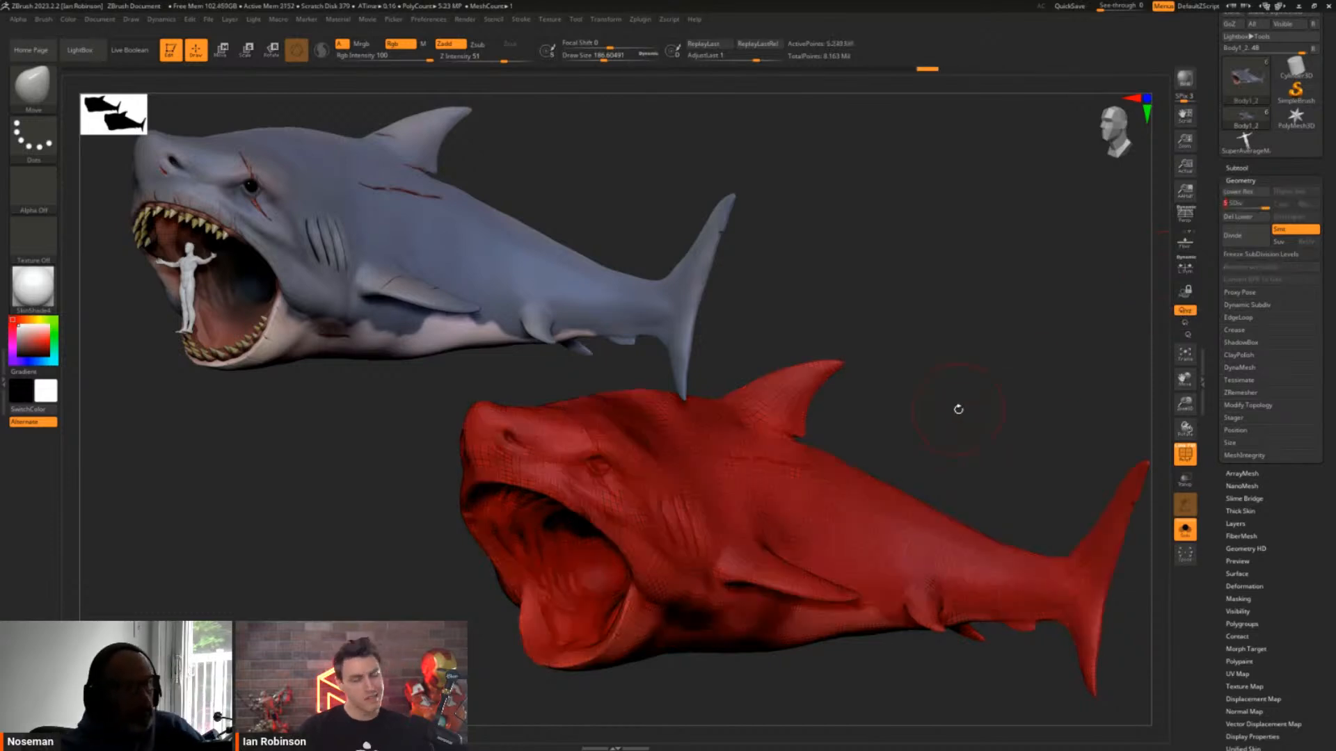
key(shift+f)
key(shift+f)
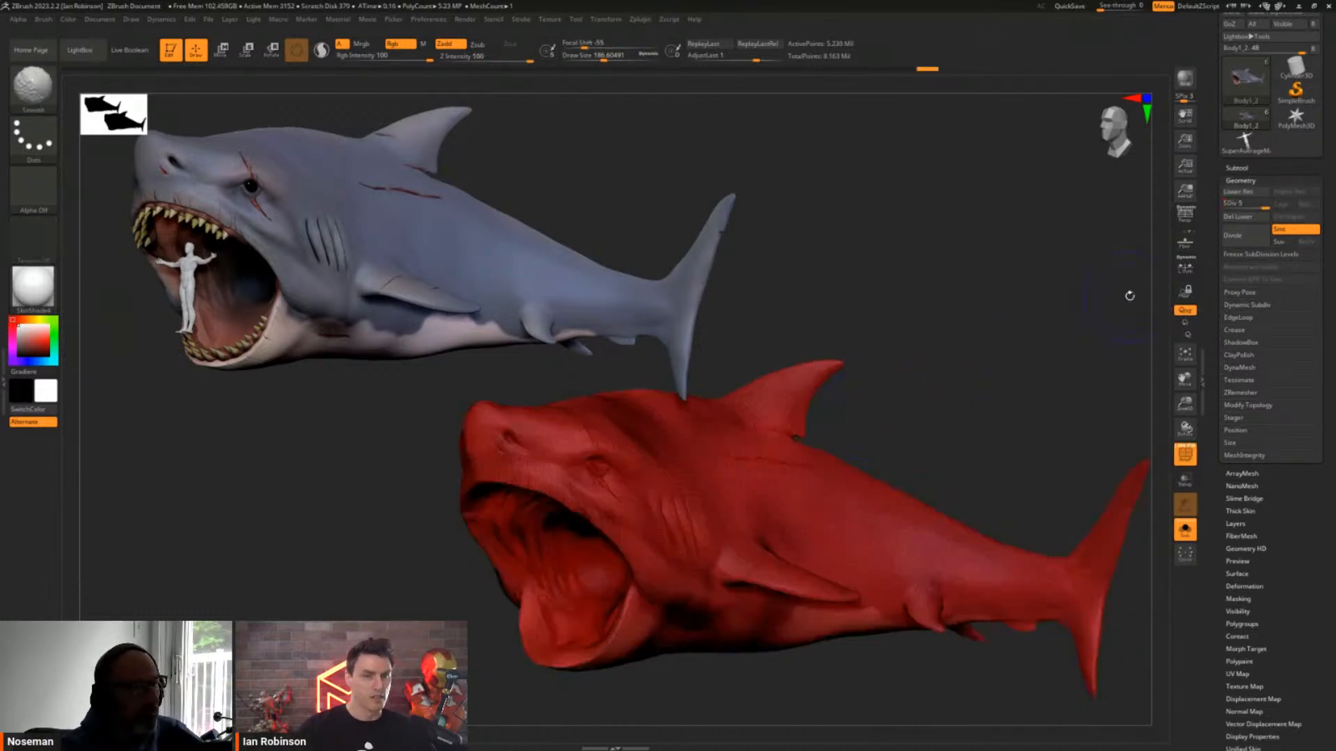
Drop the body back to subdivision level 1 and examine its base topology around the head, eye and open mouth
key(shift+d)
key(shift+d)
key(shift+d)
key(shift+d)
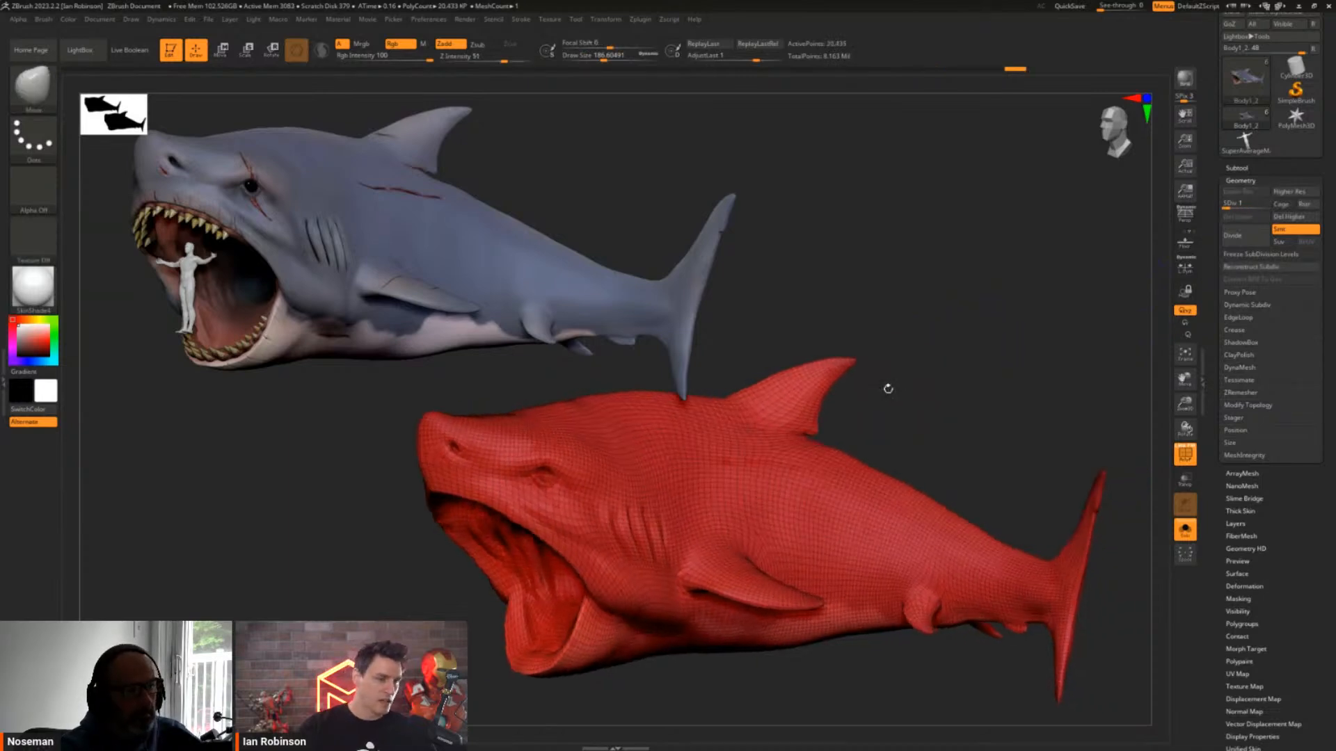
drag(886, 384, 872, 415)
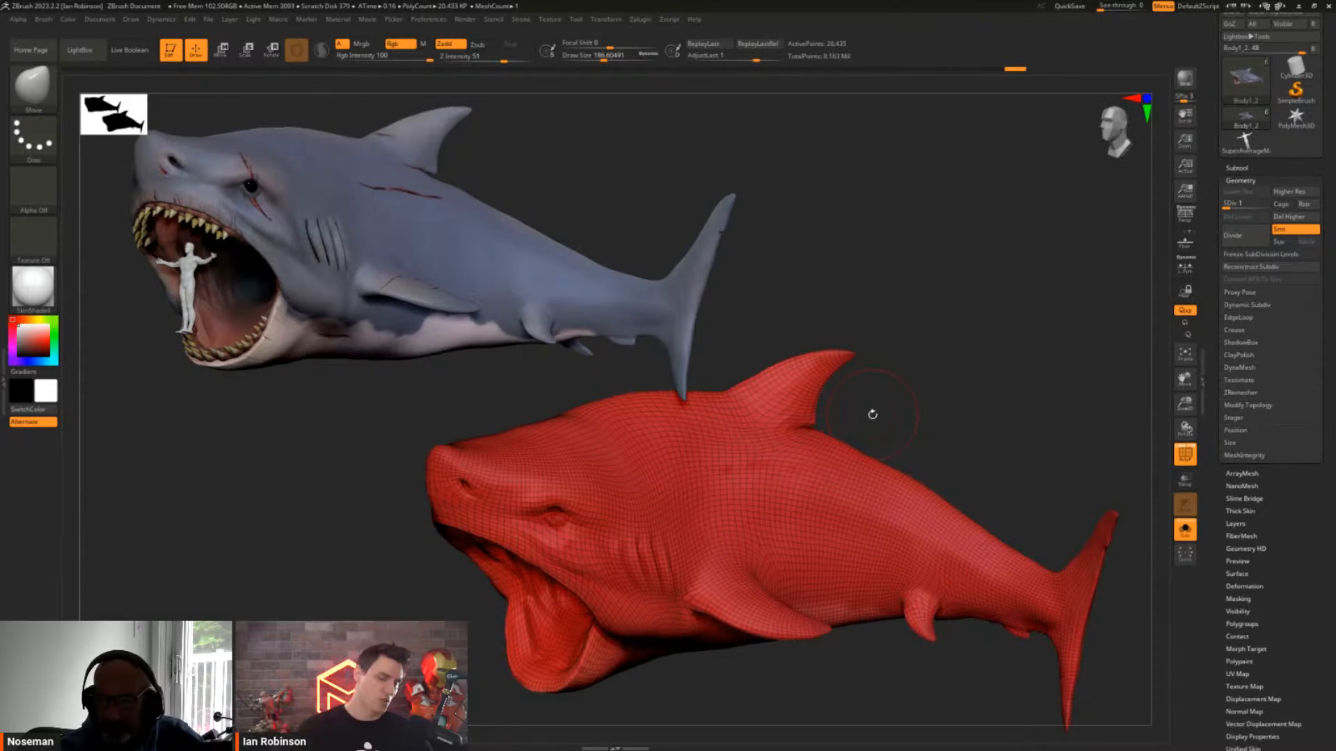
ctrl+right_drag(664, 480, 903, 497)
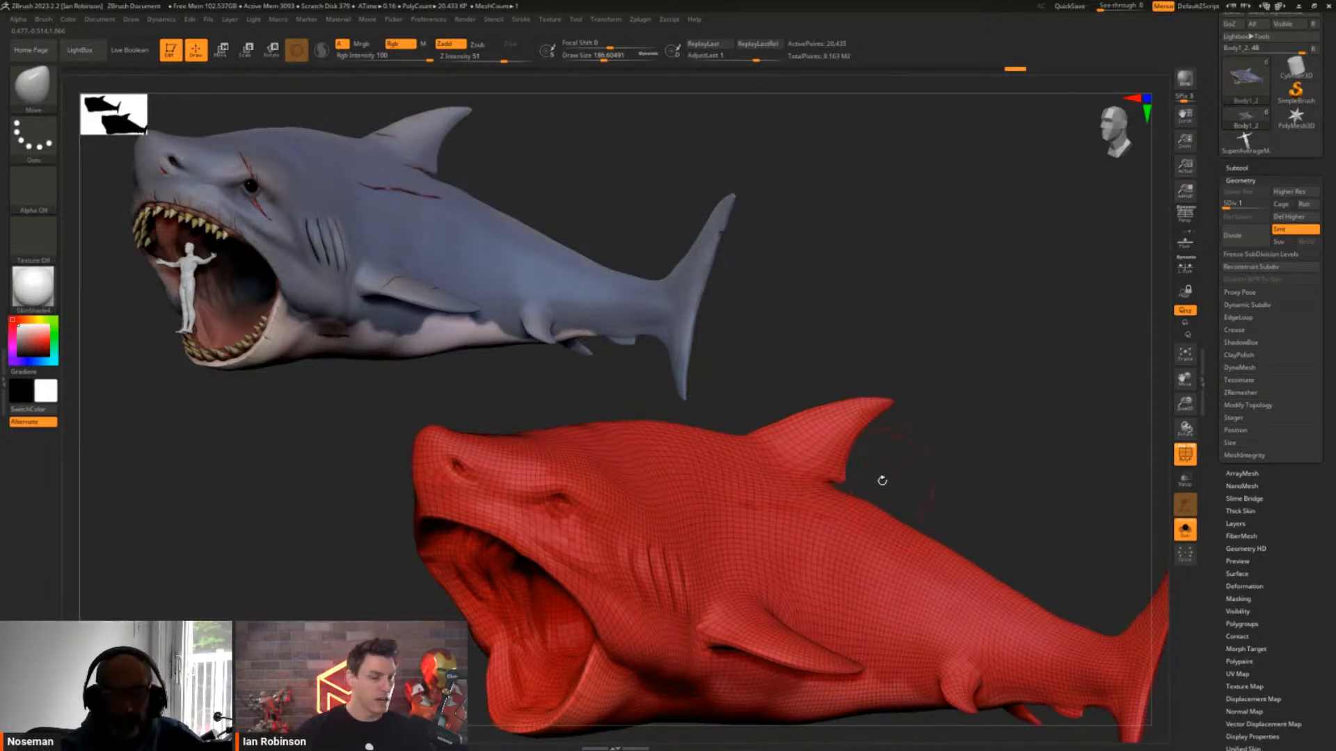
scroll(559, 518, up, 8)
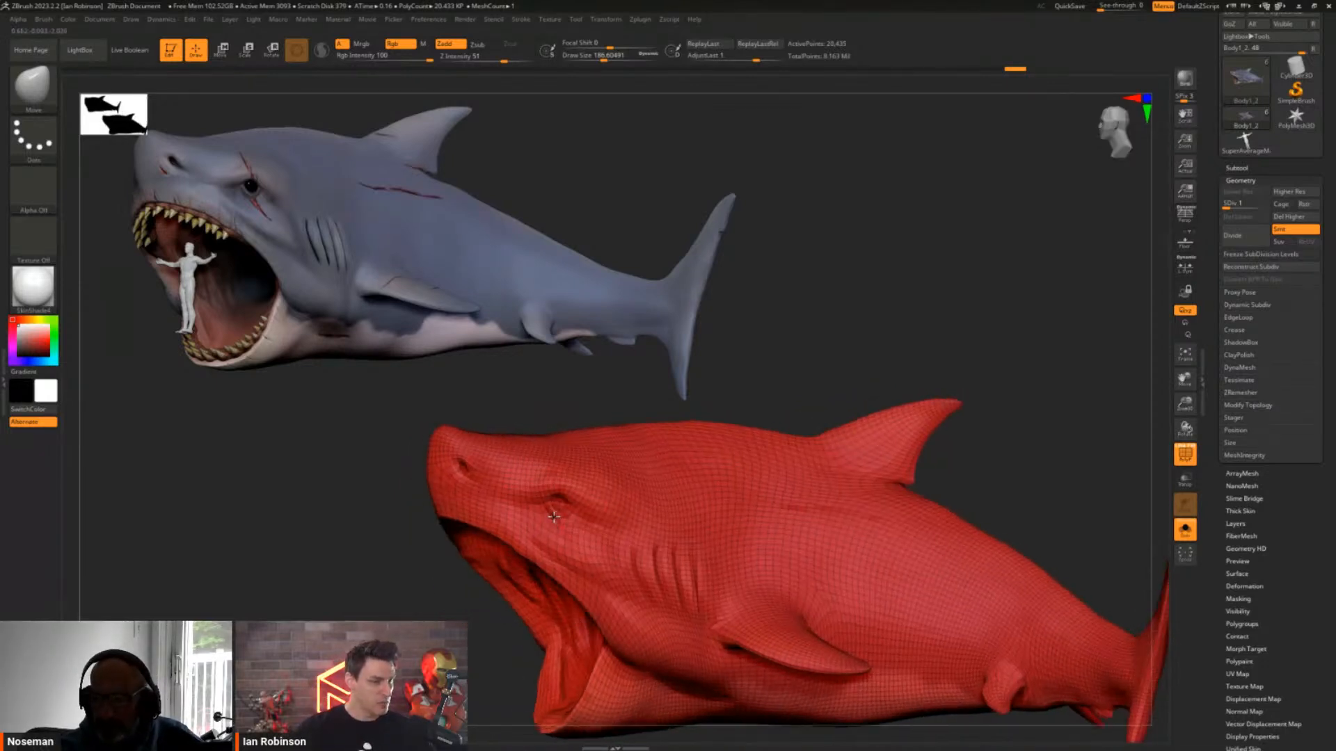
right_drag(537, 506, 654, 561)
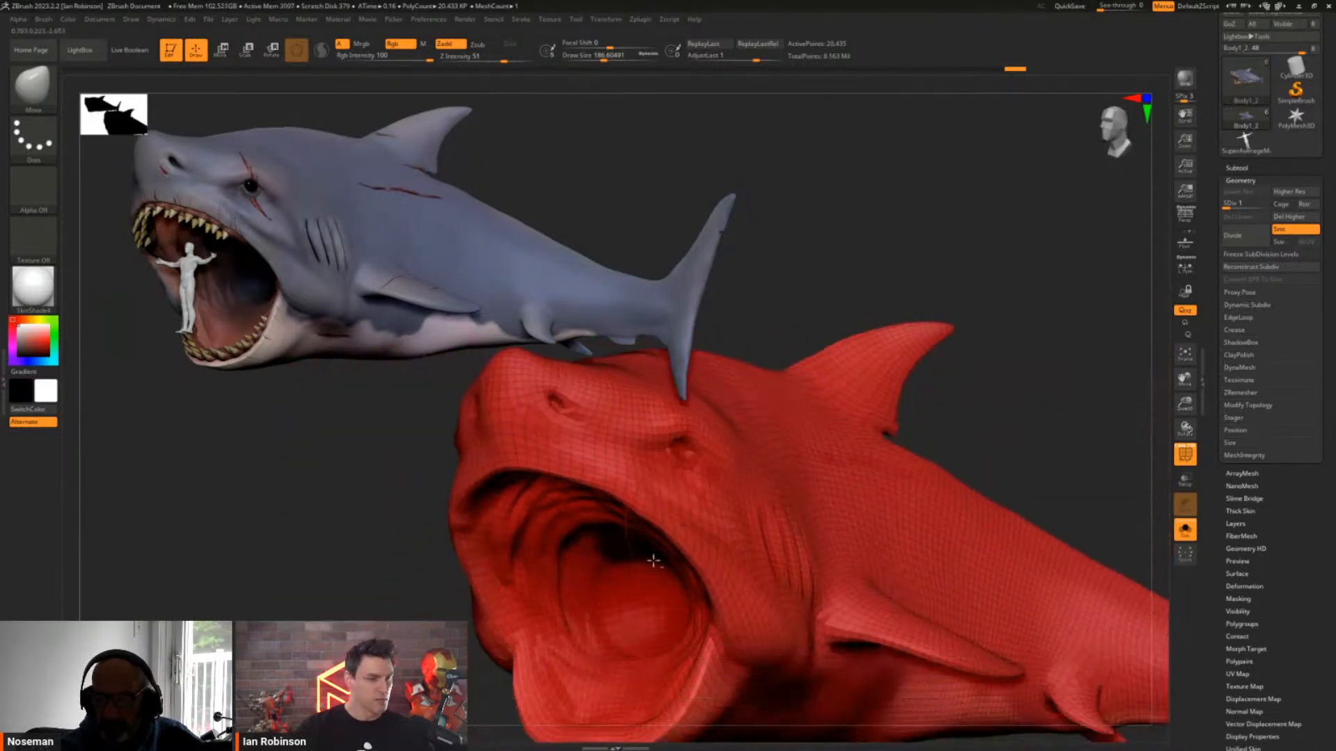
key(s)
click(749, 573)
mouse_move(1017, 457)
right_down()
mouse_move(999, 441)
mouse_move(925, 456)
mouse_move(963, 430)
right_up()
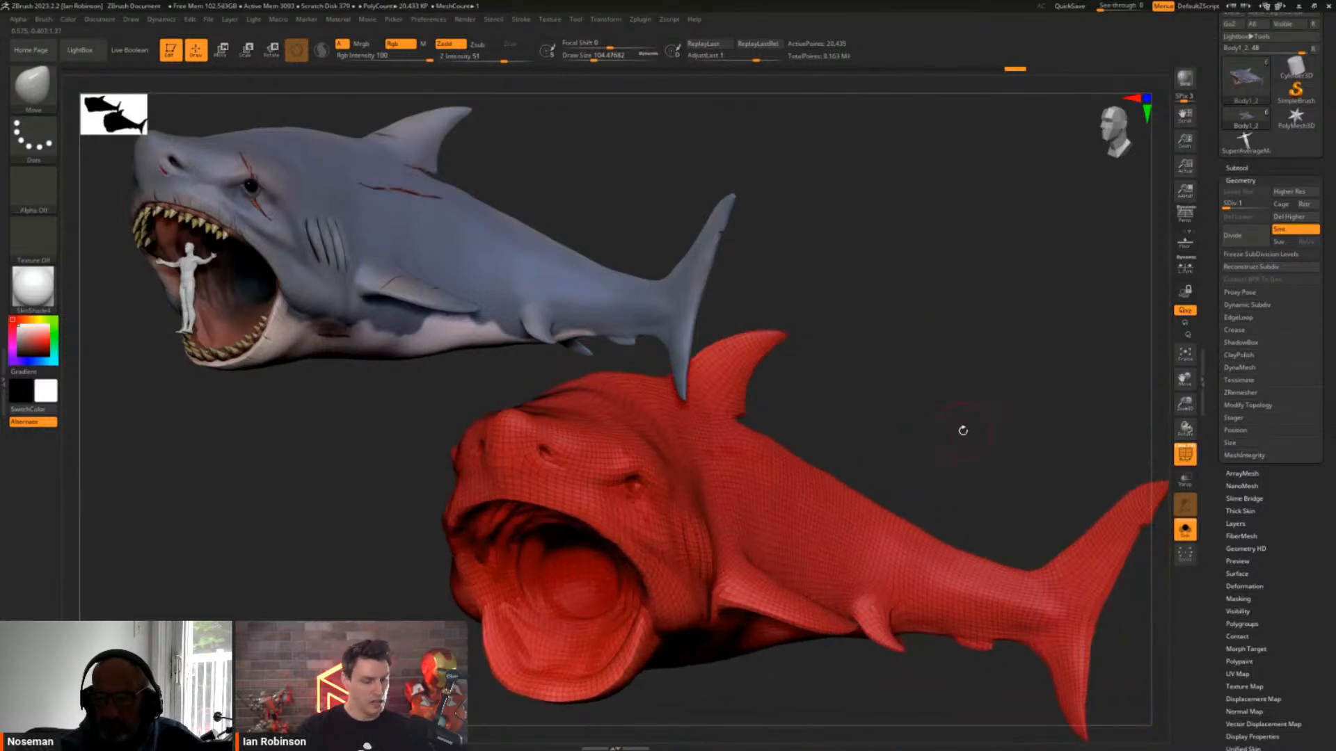
Hide the polyframe and step the body up to subdivision level 5 to view its painted detail
key(shift+f)
key(d)
key(d)
key(d)
key(d)
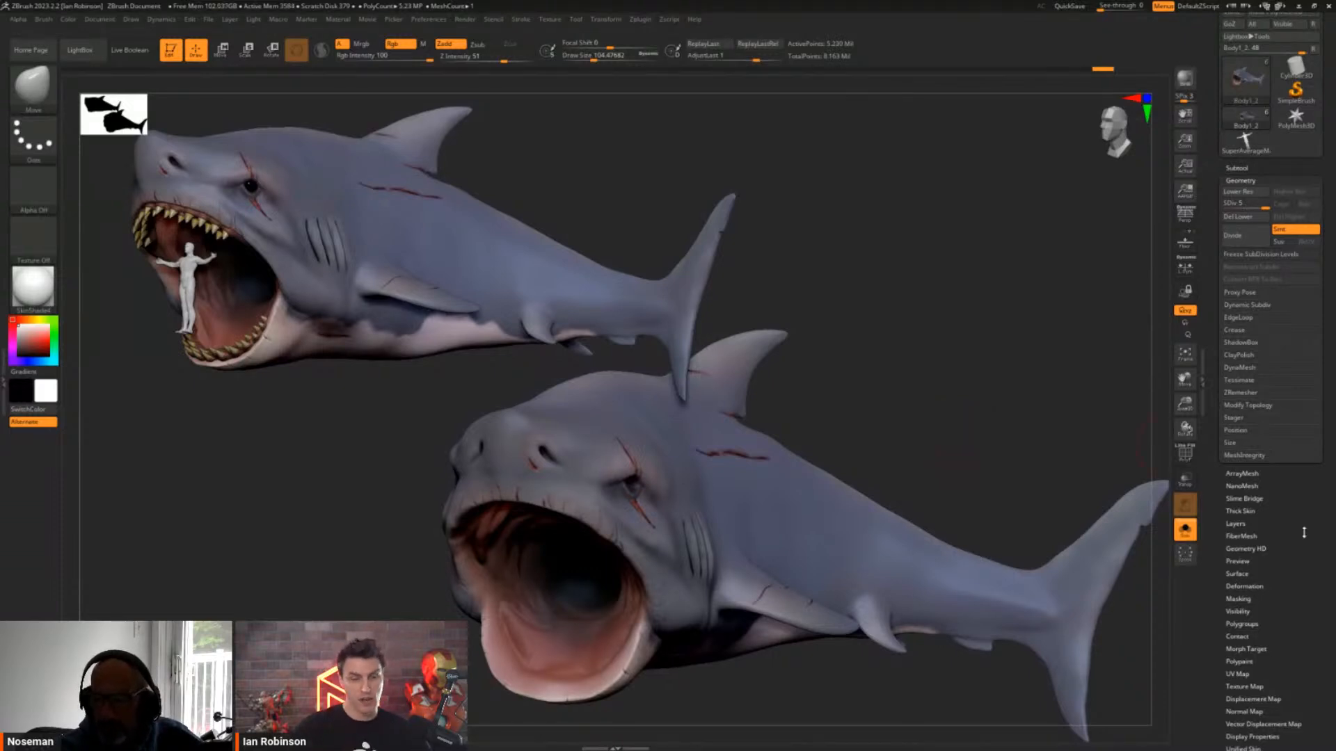
Show the polyframe again, open the UV map settings, and check the body's wireframe at its lowest subdivision level
key(shift+f)
scroll(1251, 624, down, 1)
click(1245, 648)
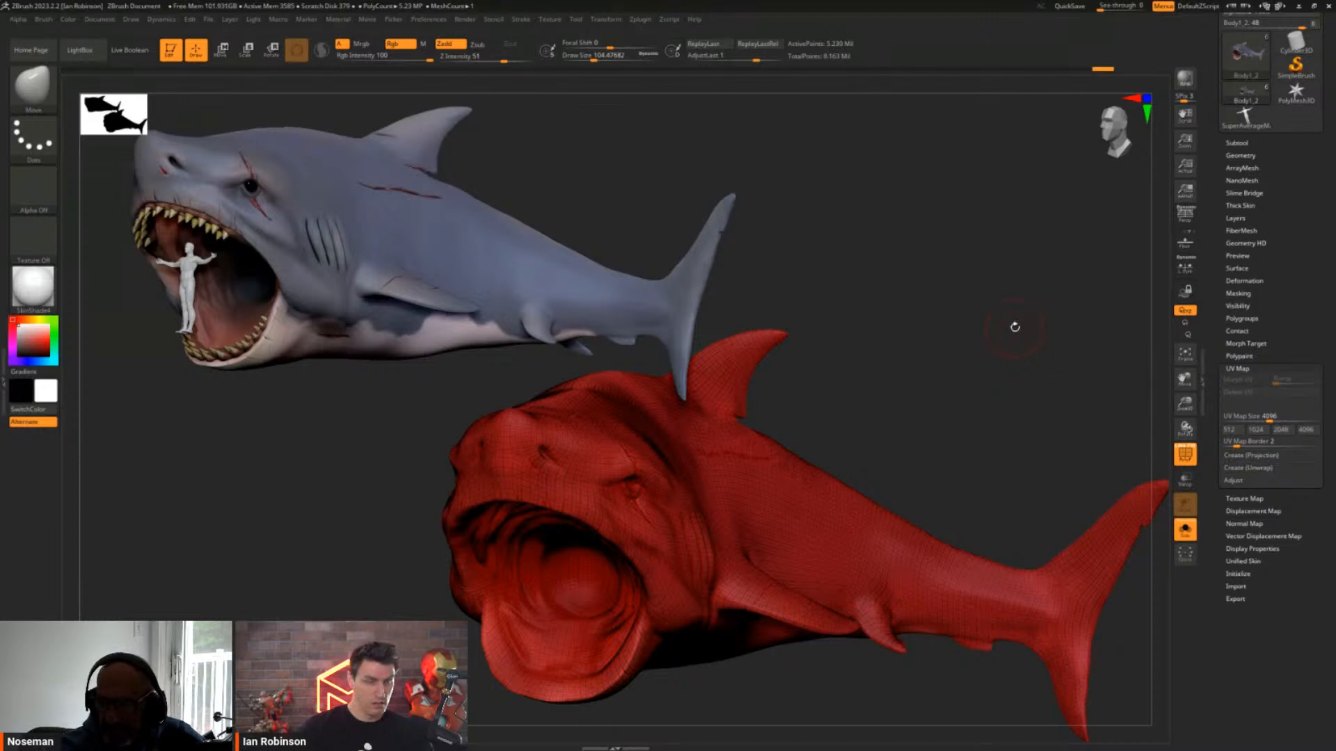
key(shift)
key(shift+f)
key(shift+f)
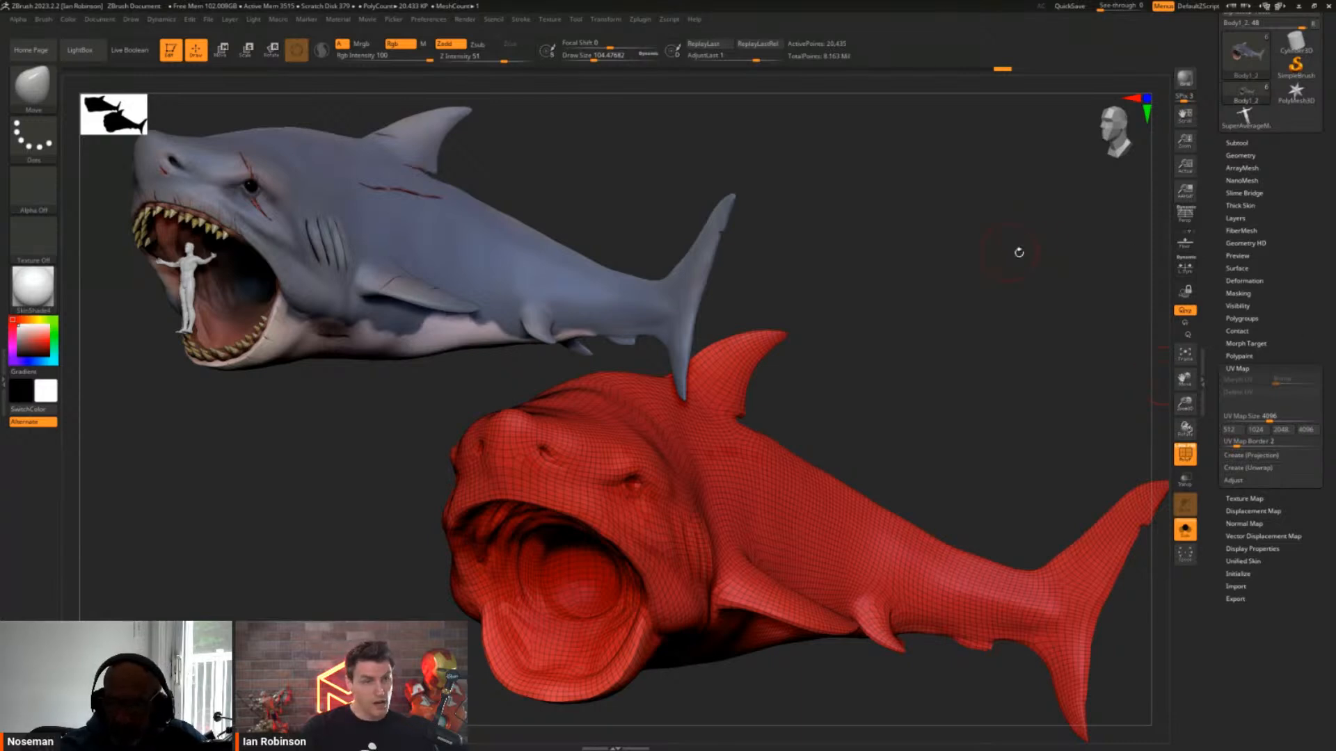
Raise the body to subdivision level 5 and reposition it below the shark snapshot to view its dense wireframe
key(f)
key(ctrl+z)
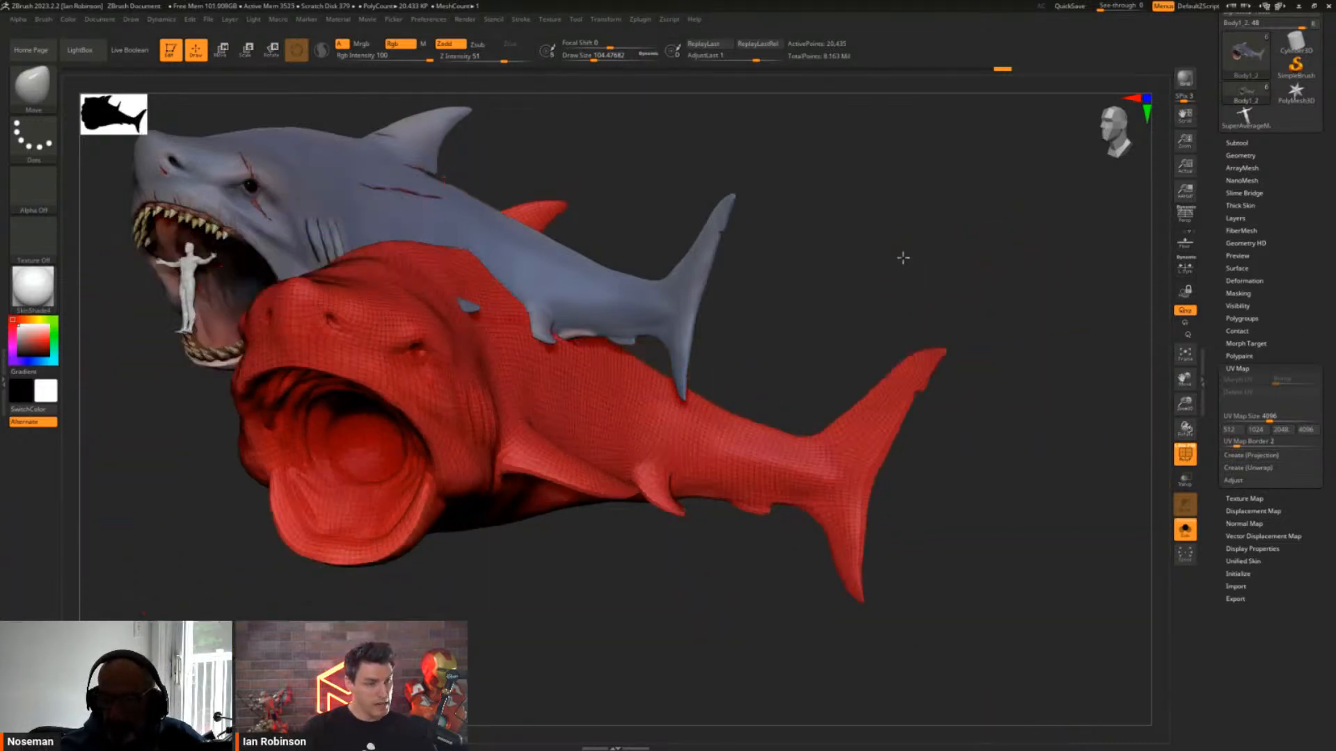
key(ctrl+shift+z)
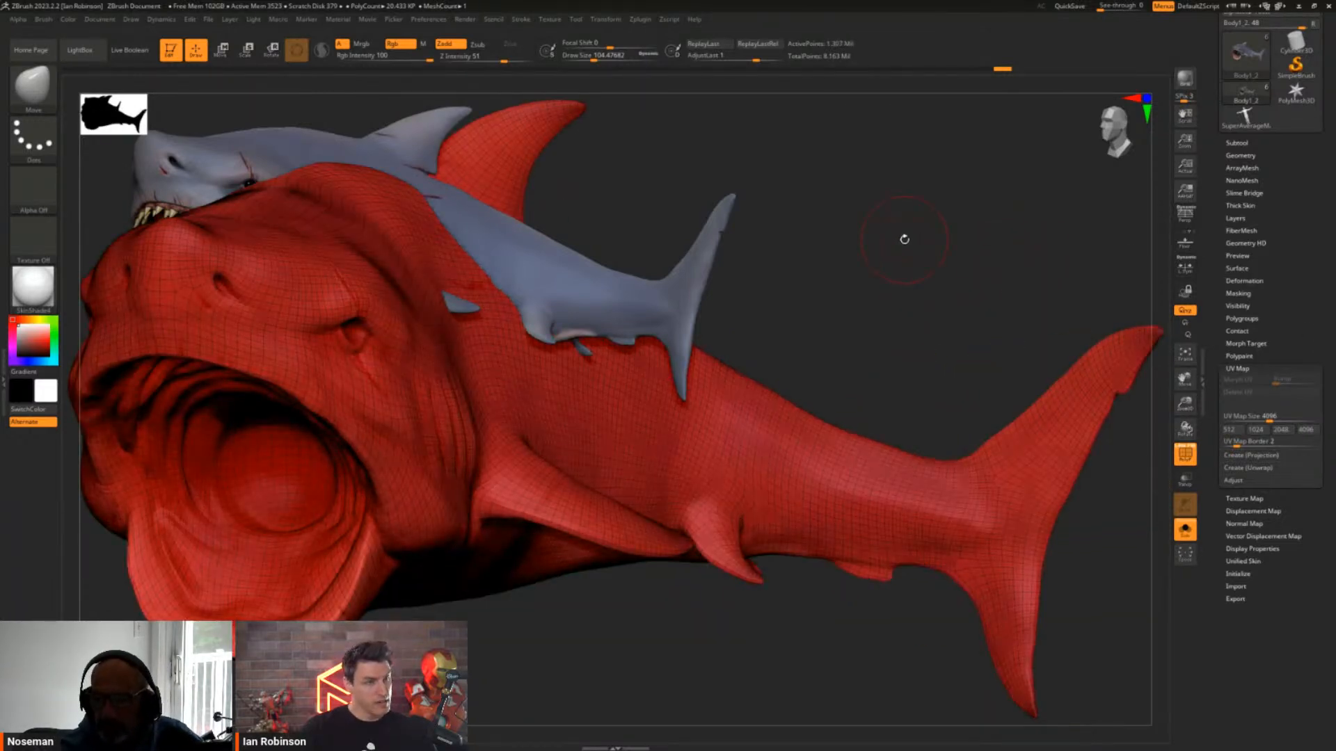
alt+drag(947, 308, 989, 314)
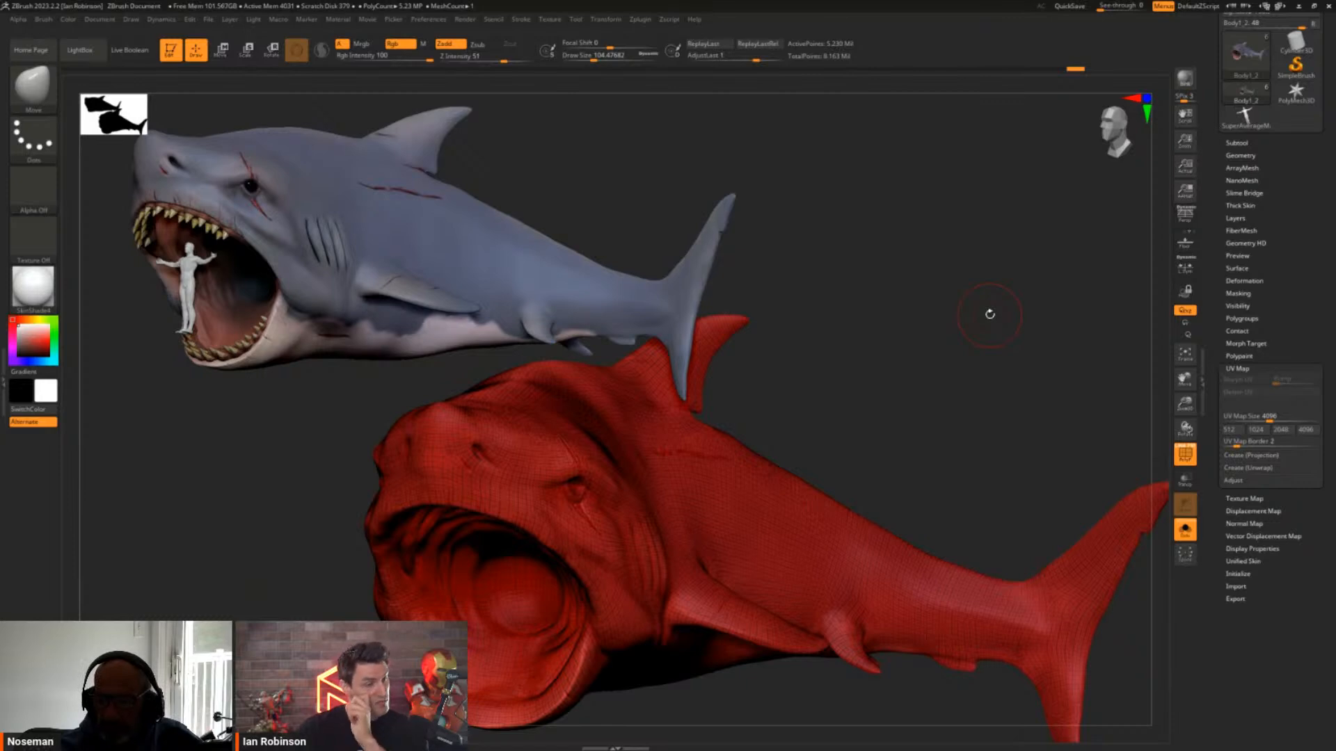
Return the body to its lowest subdivision level and view its painted surface without the polyframe
key(shift+d)
key(shift+d)
key(shift+d)
key(shift+d)
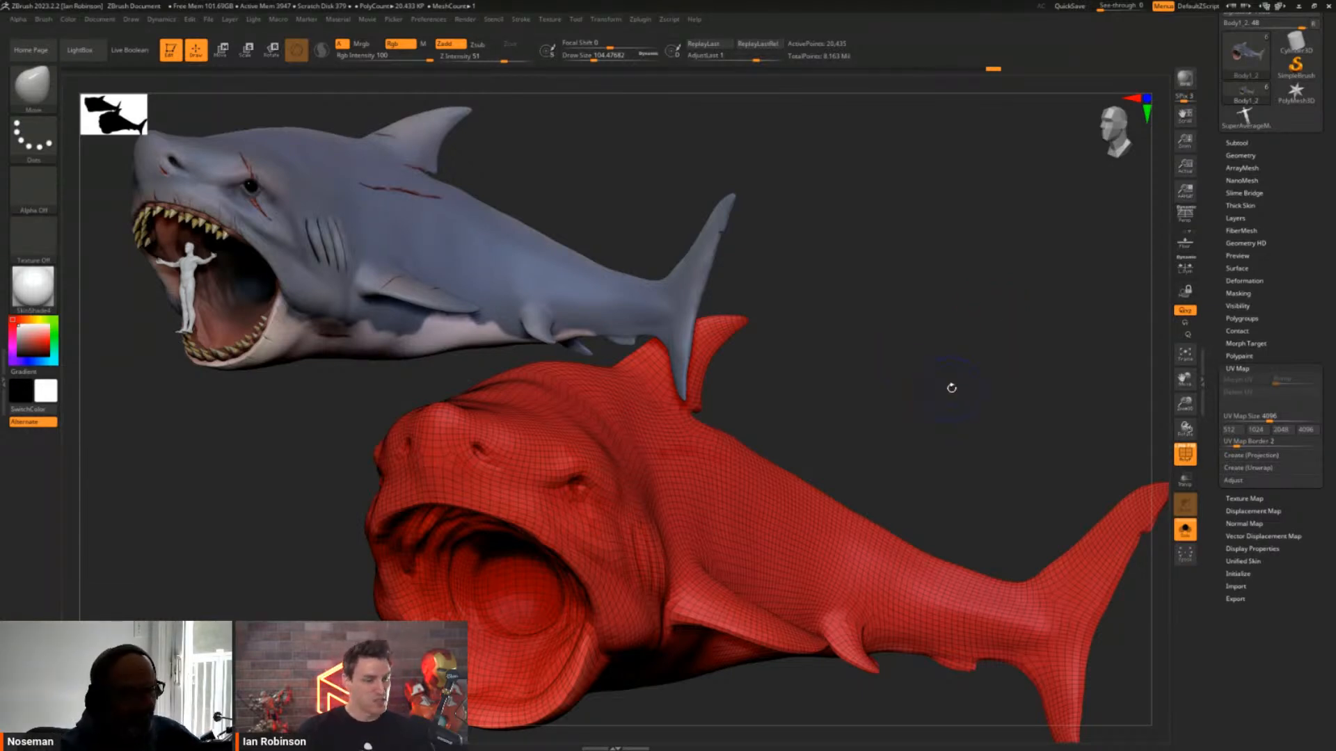
key(shift+f)
mouse_move(930, 406)
mouse_down()
mouse_move(912, 408)
mouse_move(950, 400)
mouse_up()
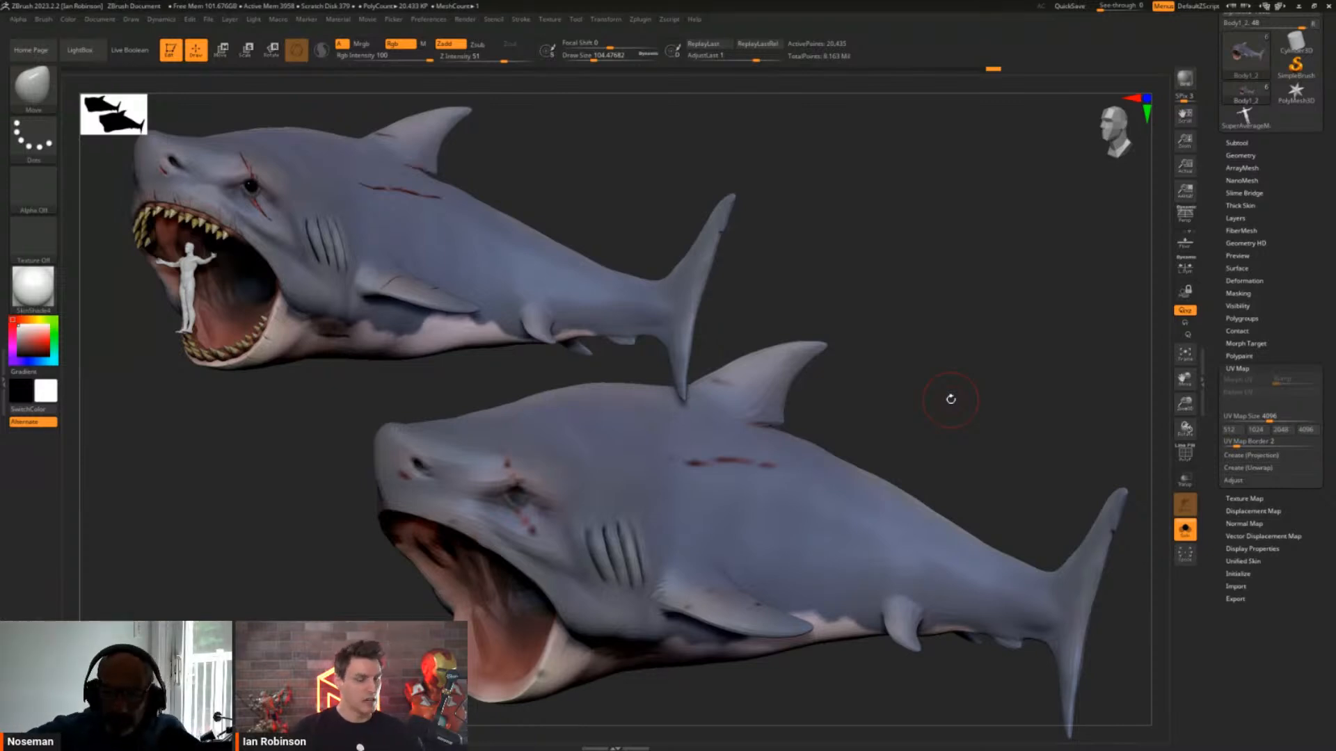
Show the body's polyframe, move in on the uneven polygons beside the nostril, and reduce the brush size to about 15.5
key(shift+f)
mouse_move(964, 439)
alt+mouse_down()
mouse_move(964, 453)
mouse_move(956, 436)
mouse_move(974, 433)
alt+mouse_up()
ctrl+right_drag(426, 475, 425, 521)
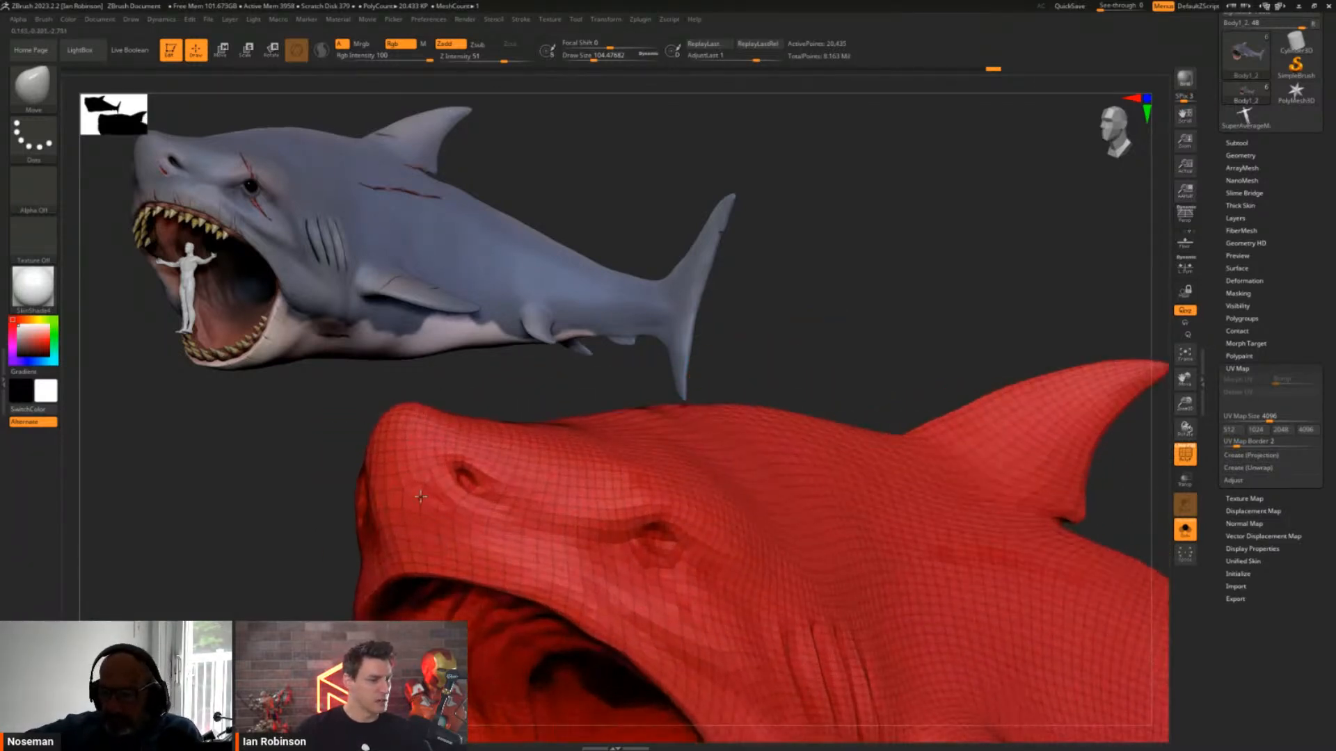
key(s)
drag(418, 495, 408, 494)
mouse_move(408, 490)
ctrl+right_down()
mouse_move(408, 513)
mouse_move(447, 516)
ctrl+right_up()
key(s)
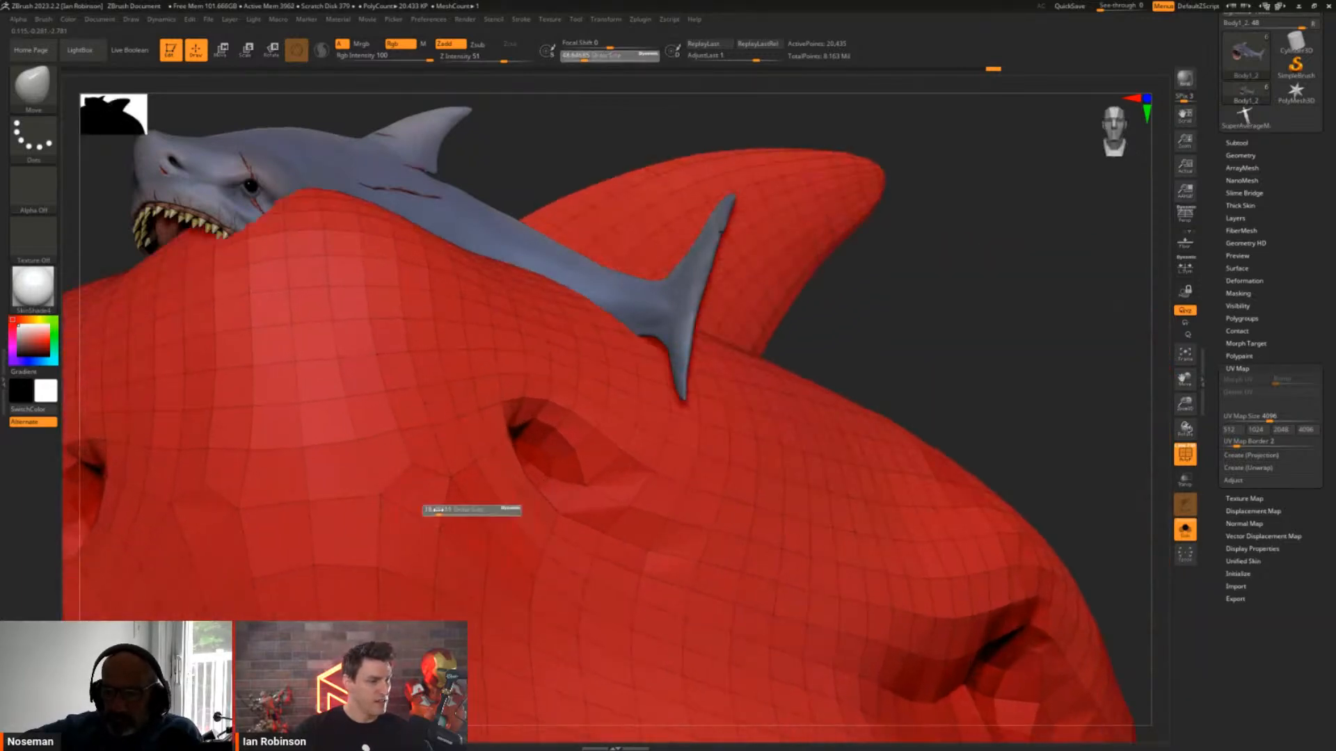
drag(446, 515, 436, 513)
right_drag(435, 506, 432, 503)
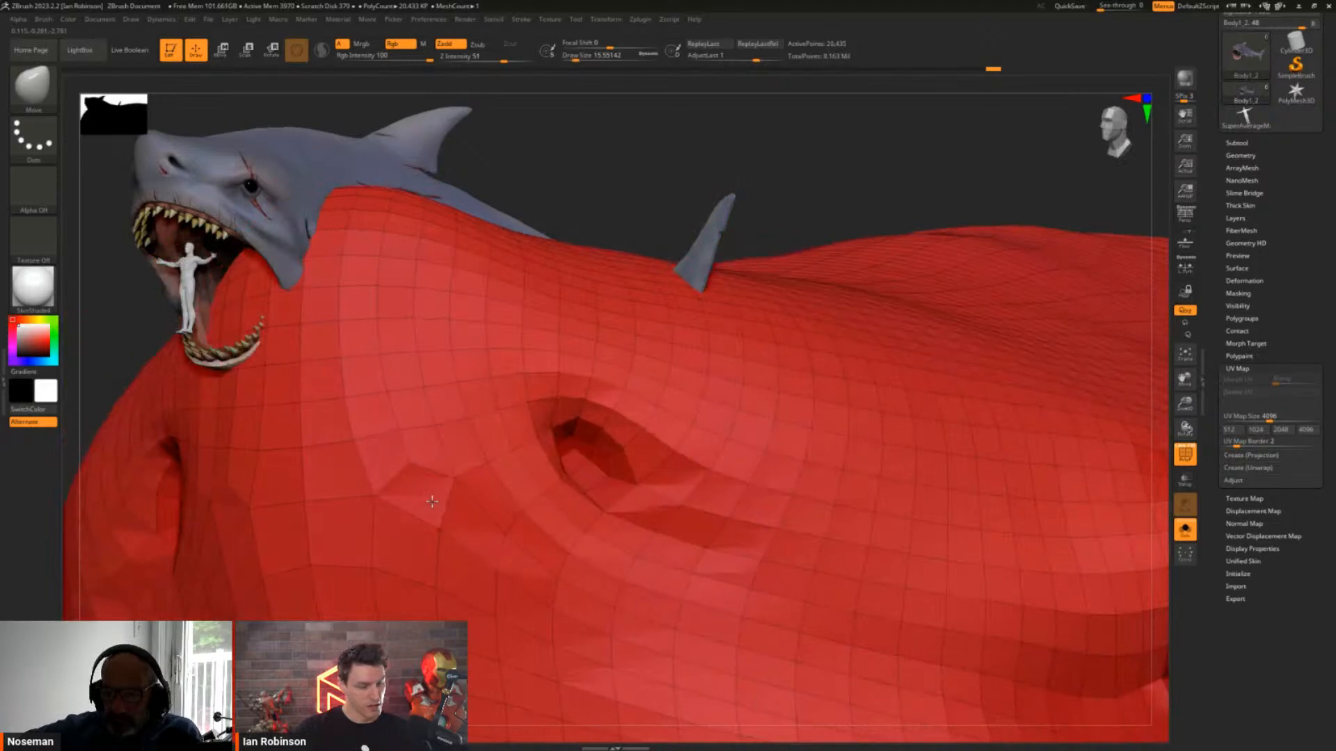
Switch to the ZModeler brush, set its point action to Stitch, and try stitching a point beside the nostril
key(b)
key(z)
key(m)
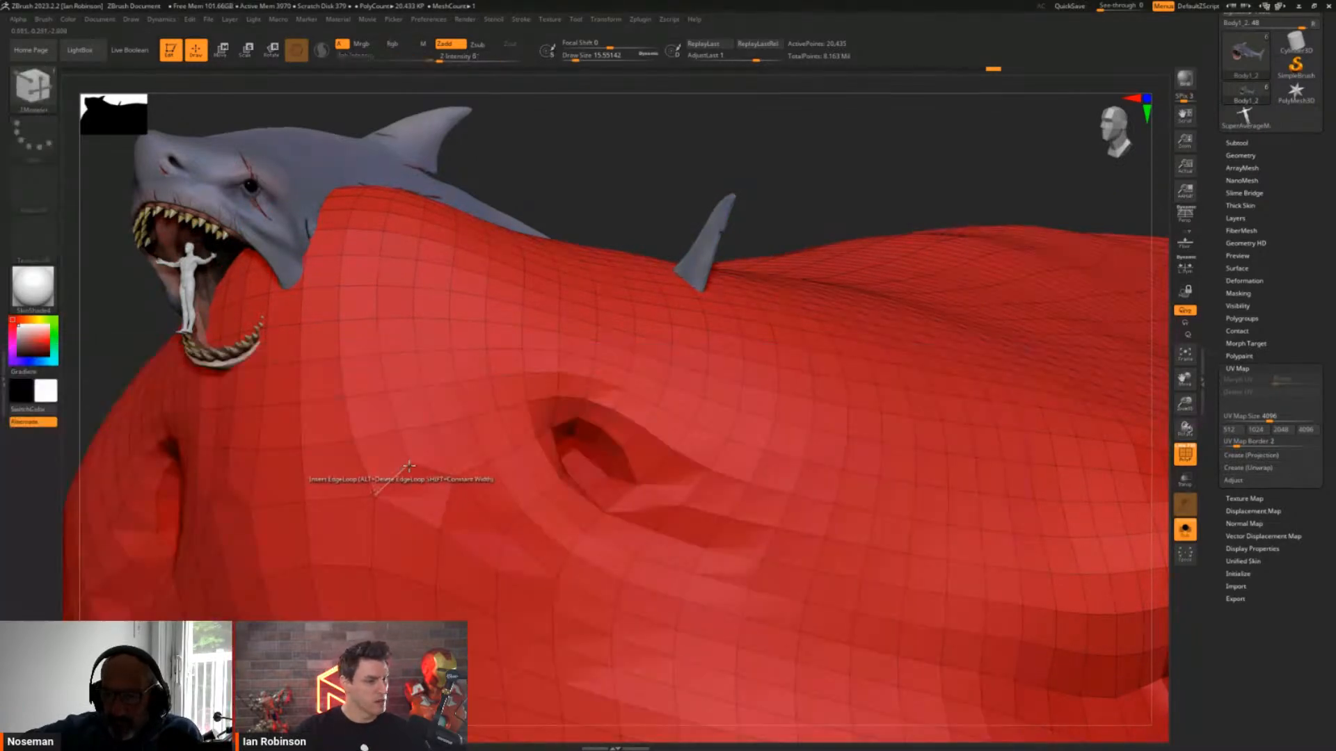
right_drag(444, 475, 447, 486)
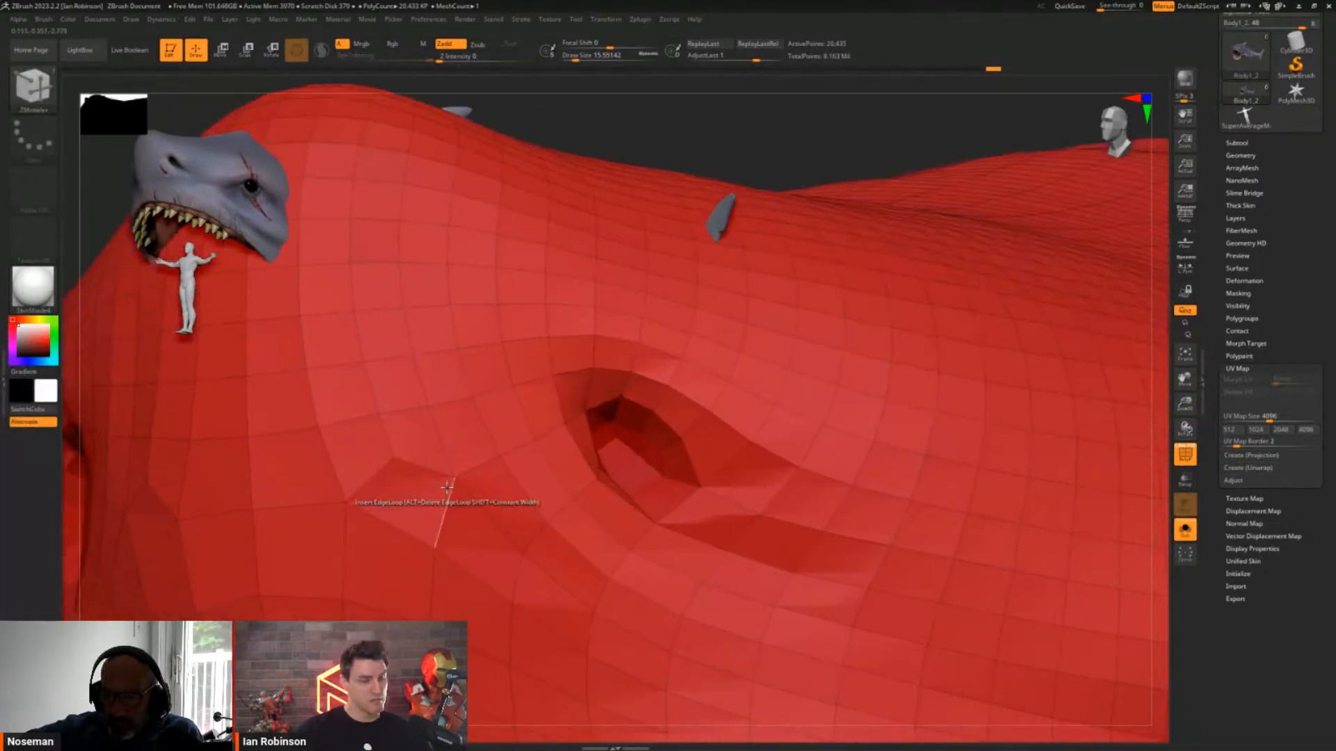
key(b)
key(z)
key(m)
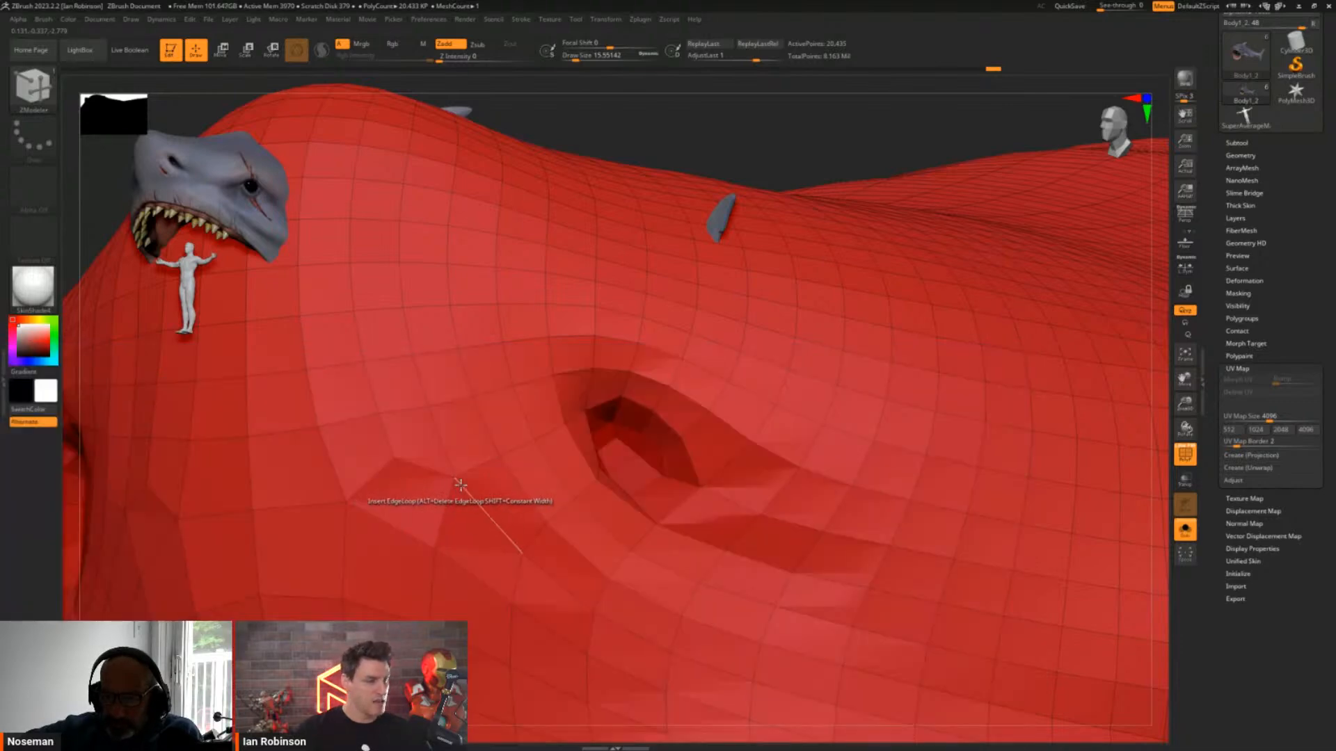
key(space)
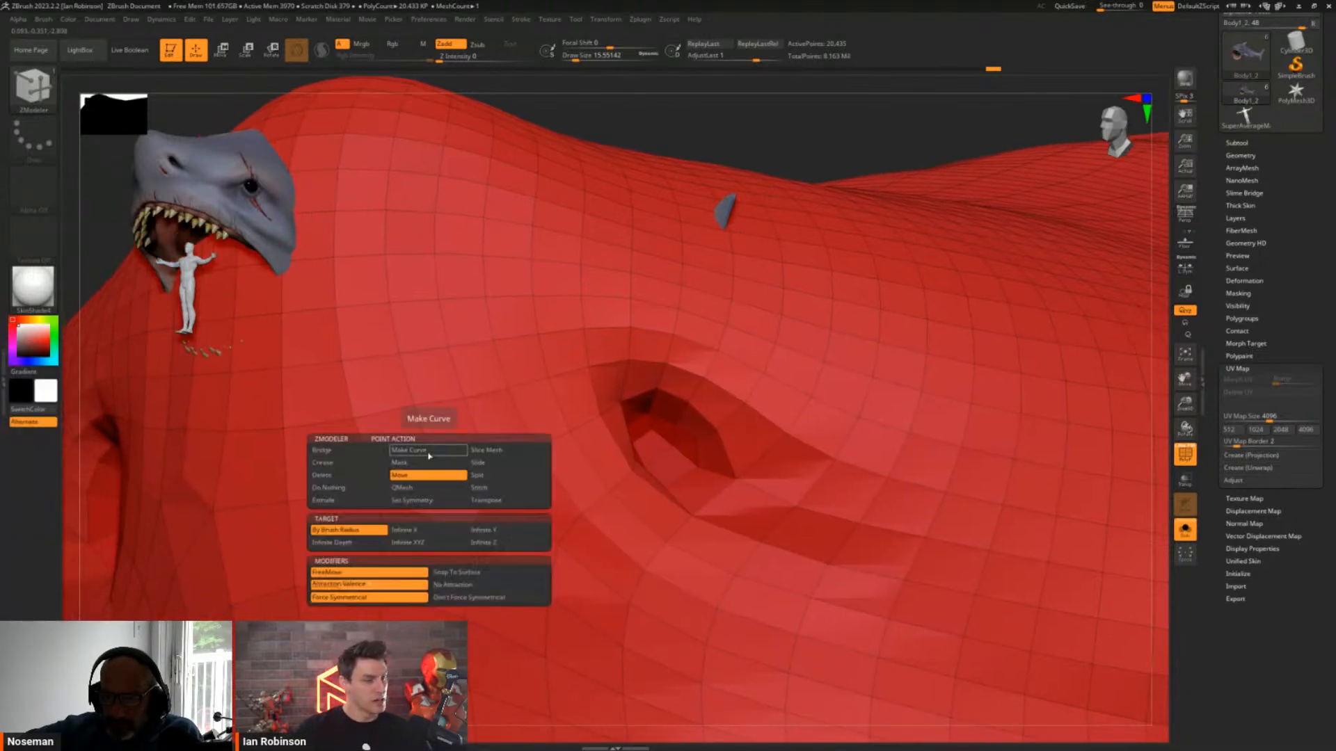
click(480, 487)
click(459, 518)
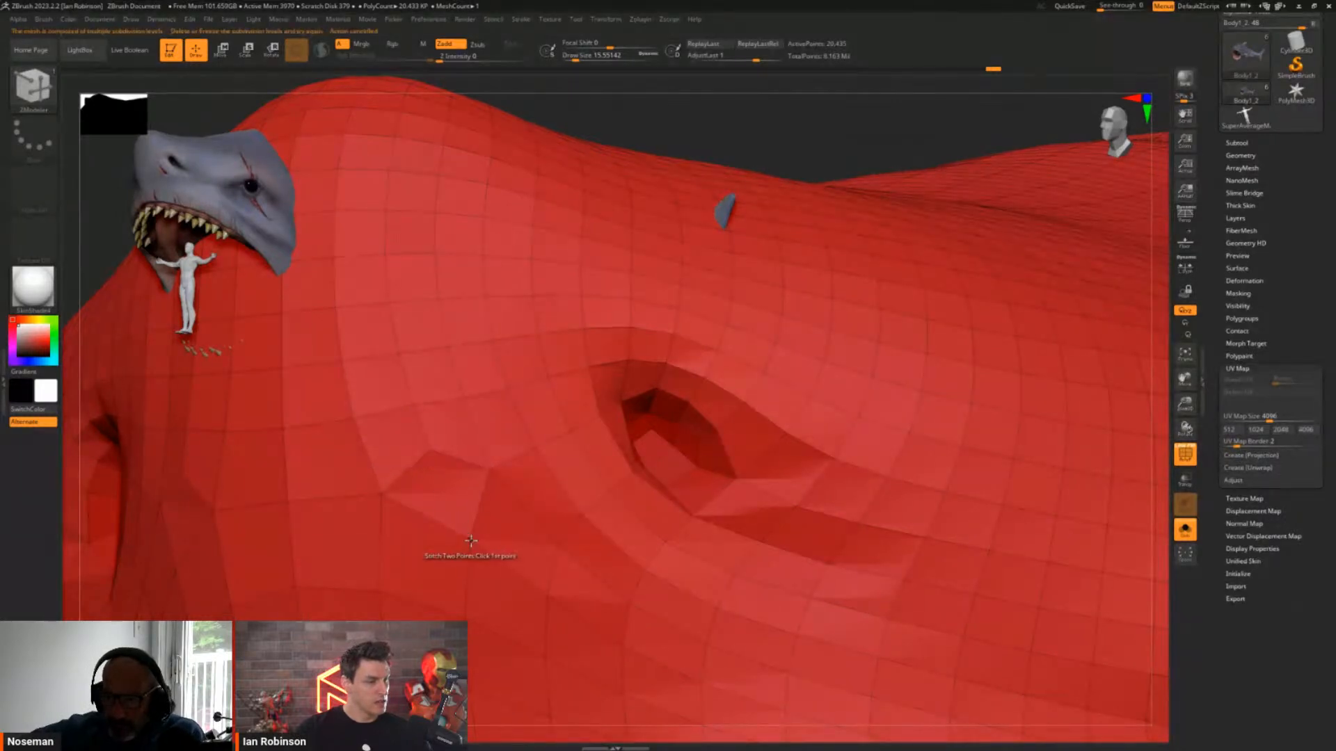
On a duplicate of the body with its higher subdivision levels deleted, stitch and smooth the uneven points around the nostrils
click(1245, 156)
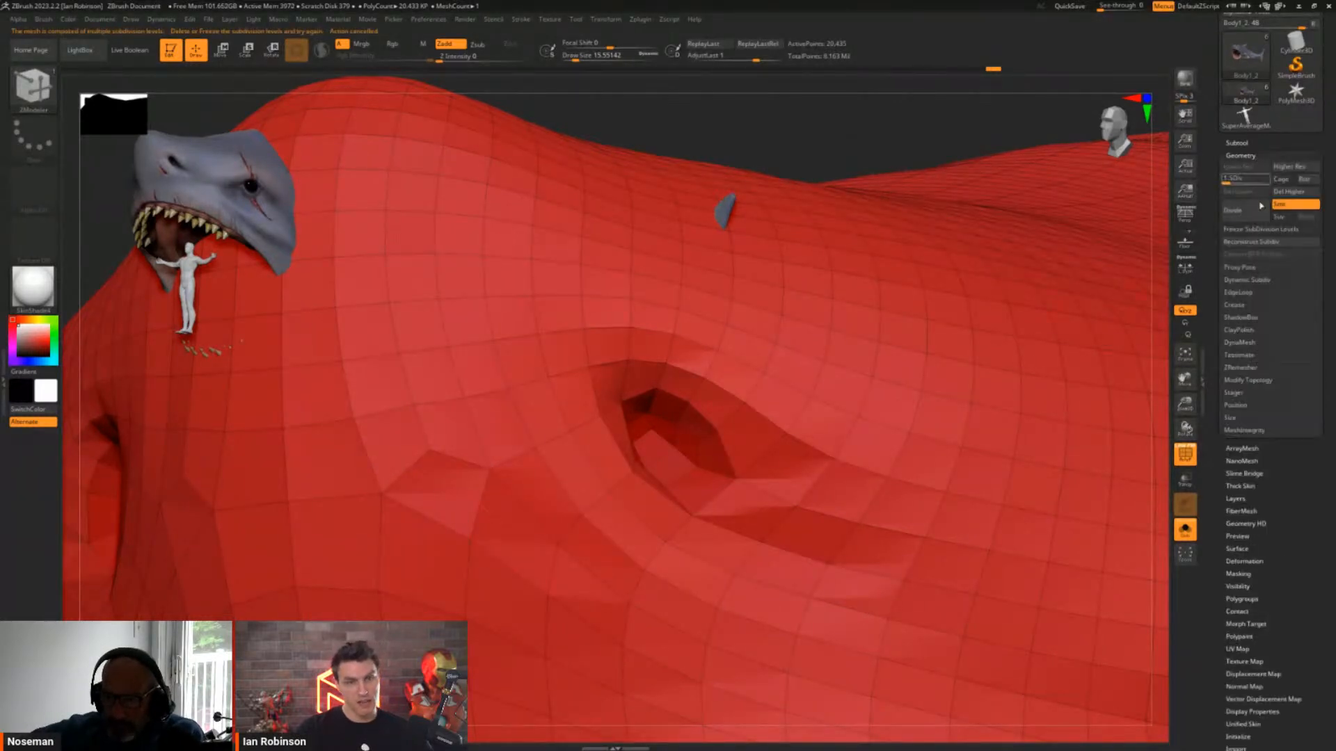
click(1292, 191)
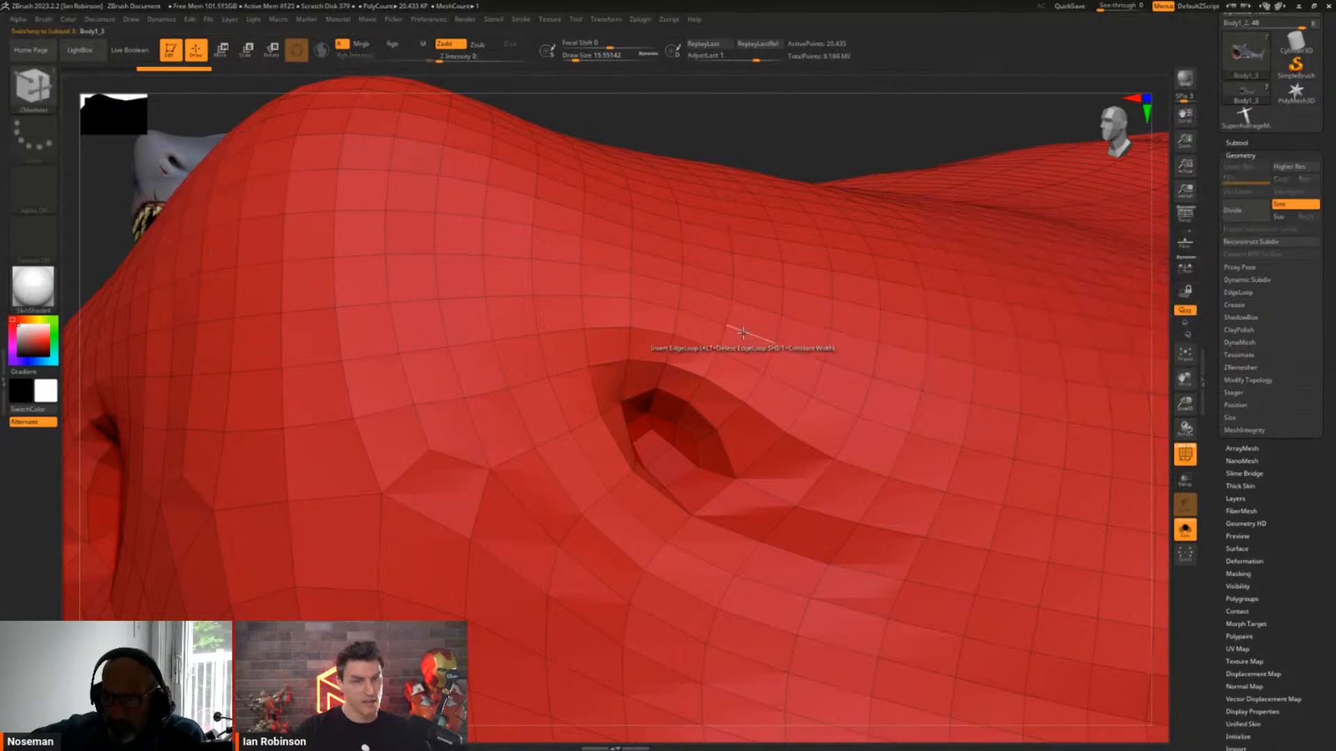
alt+right_drag(737, 336, 934, 310)
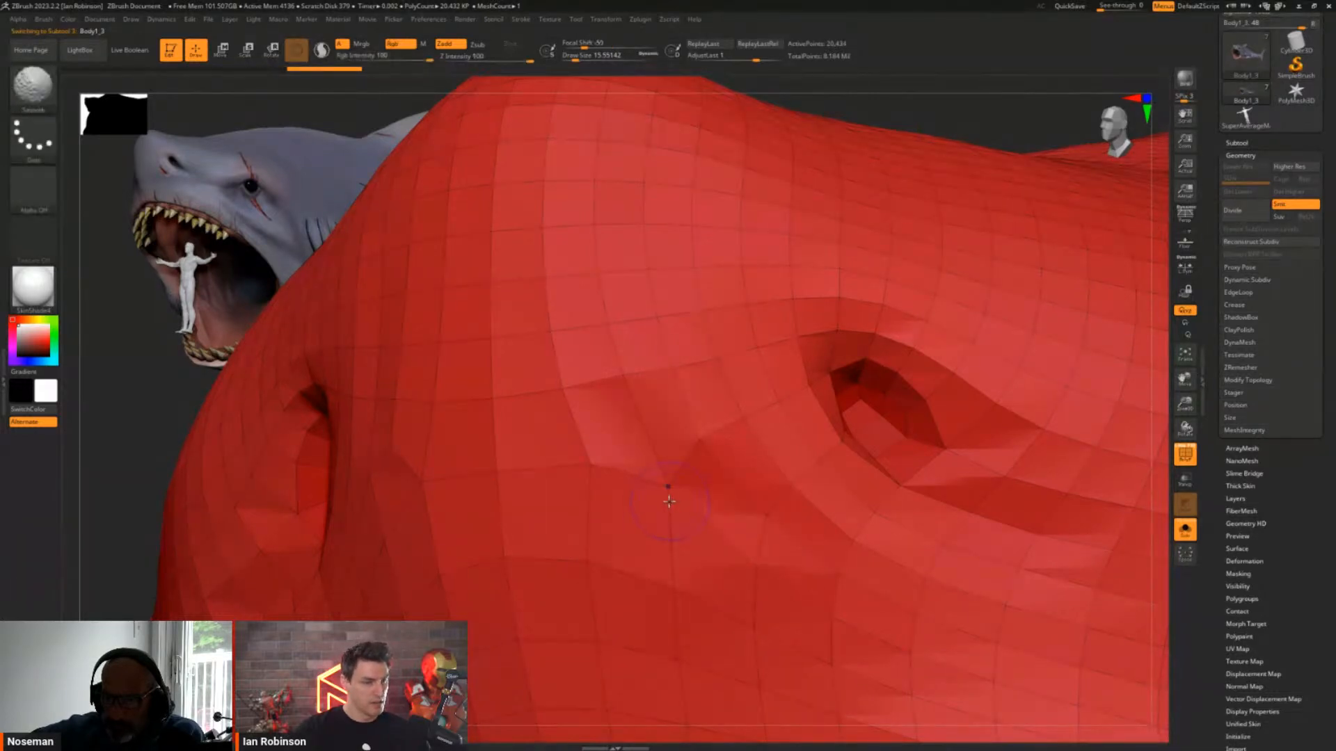
right_drag(417, 506, 373, 471)
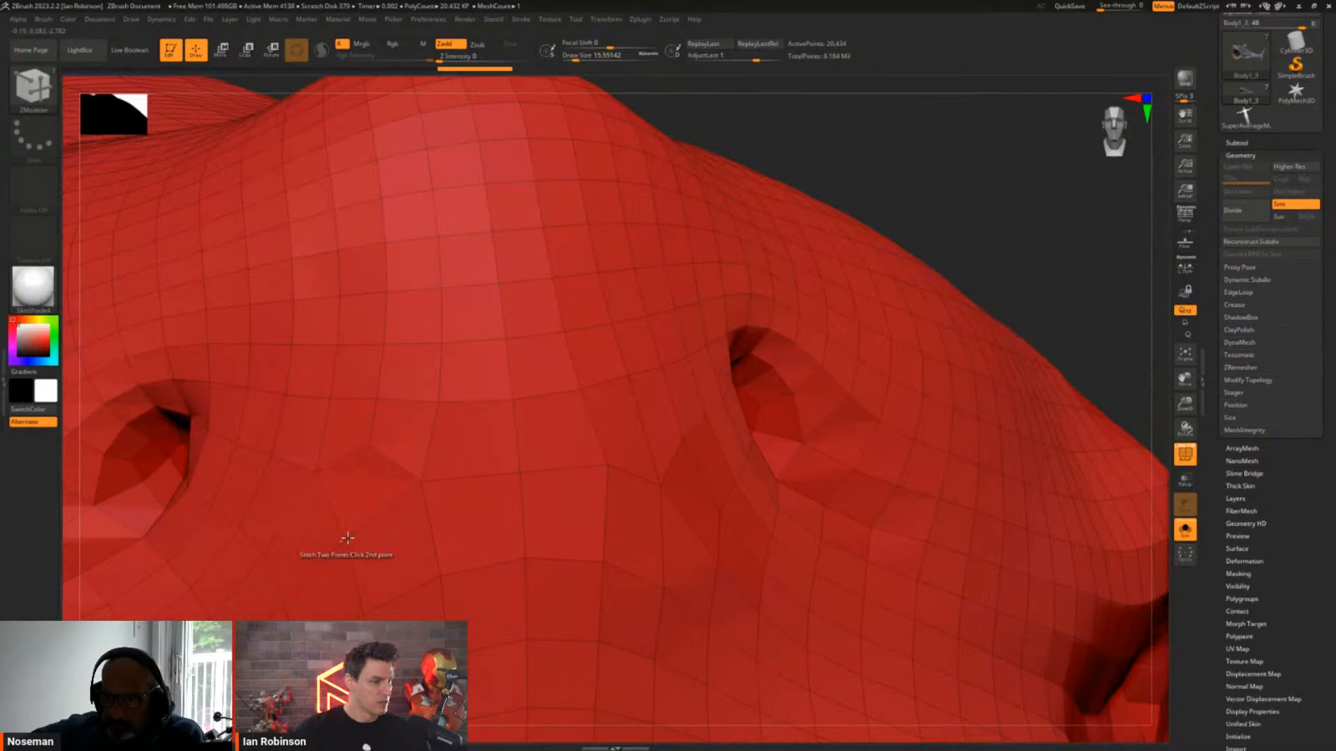
key(shift)
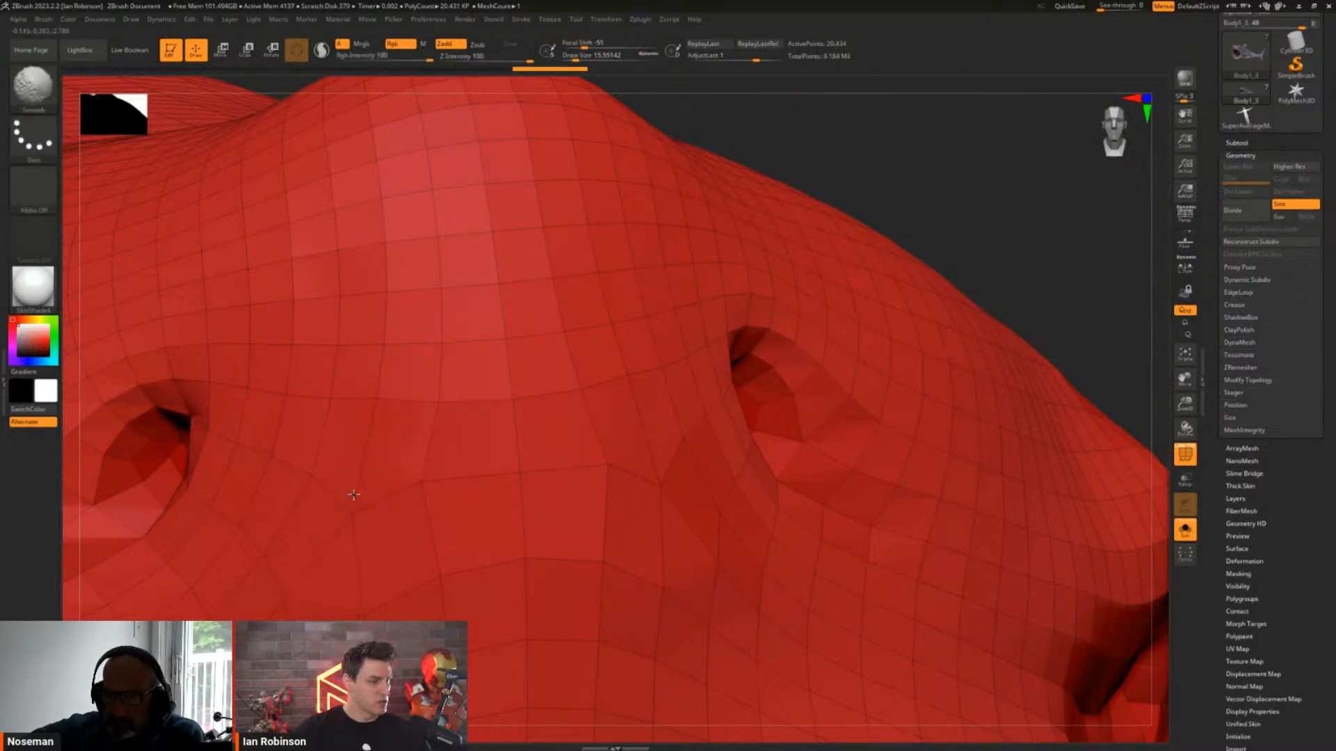
alt+right_drag(595, 500, 542, 403)
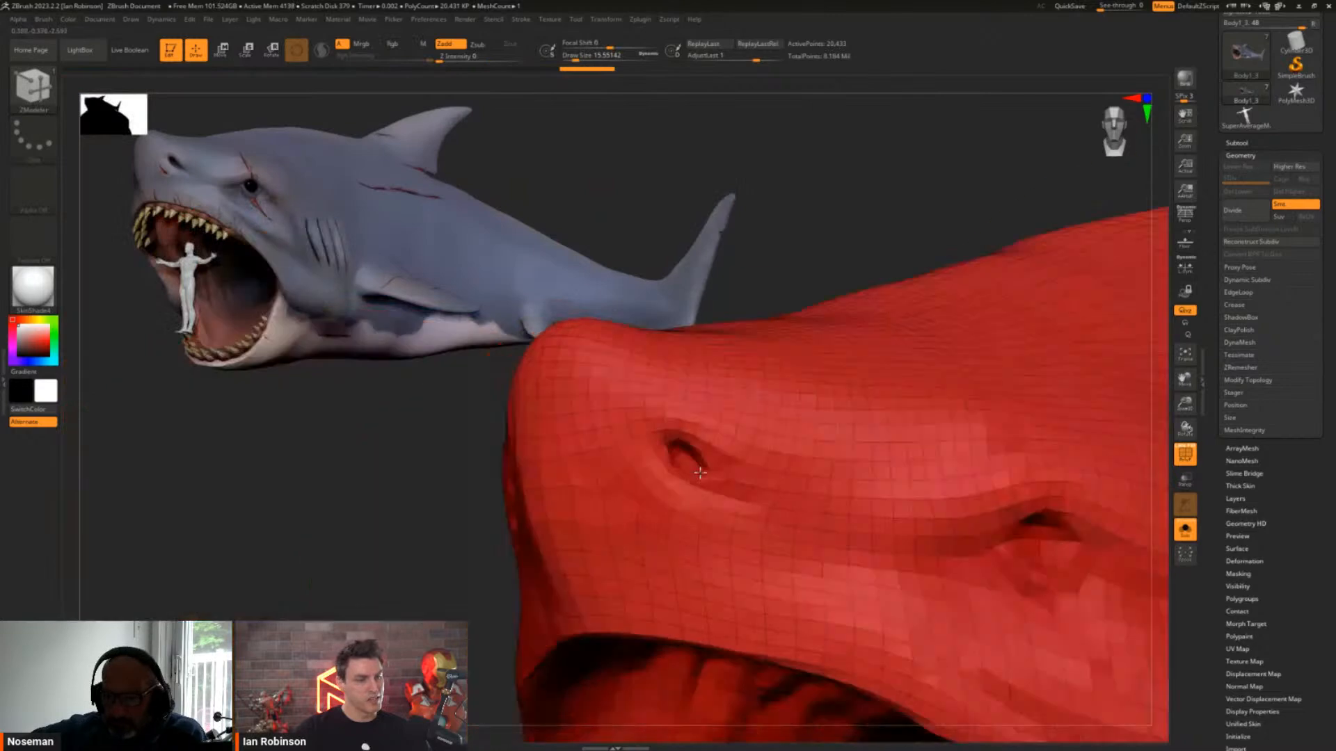
right_drag(821, 490, 727, 428)
alt+right_drag(950, 476, 754, 487)
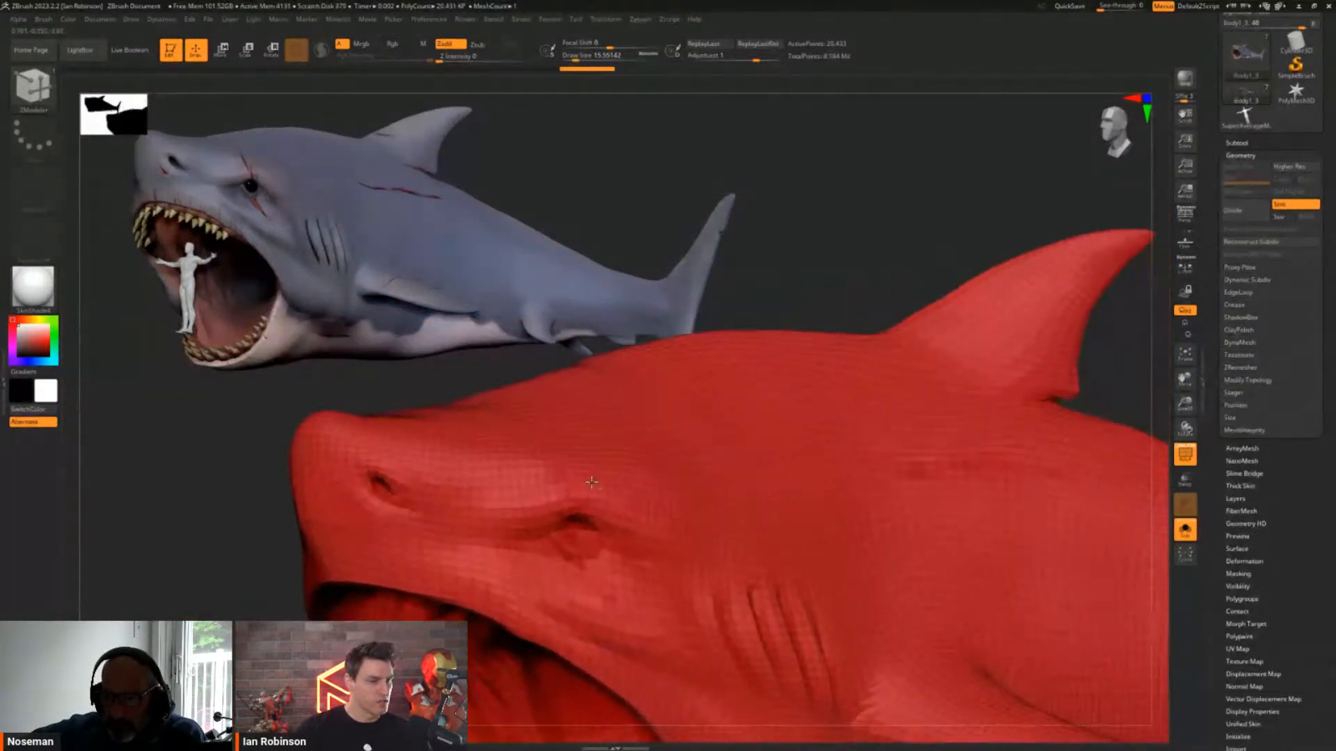
Delete the duplicated body subtool, make Body1_2 active and view the whole shark's painted surface without the polyframe
click(1238, 143)
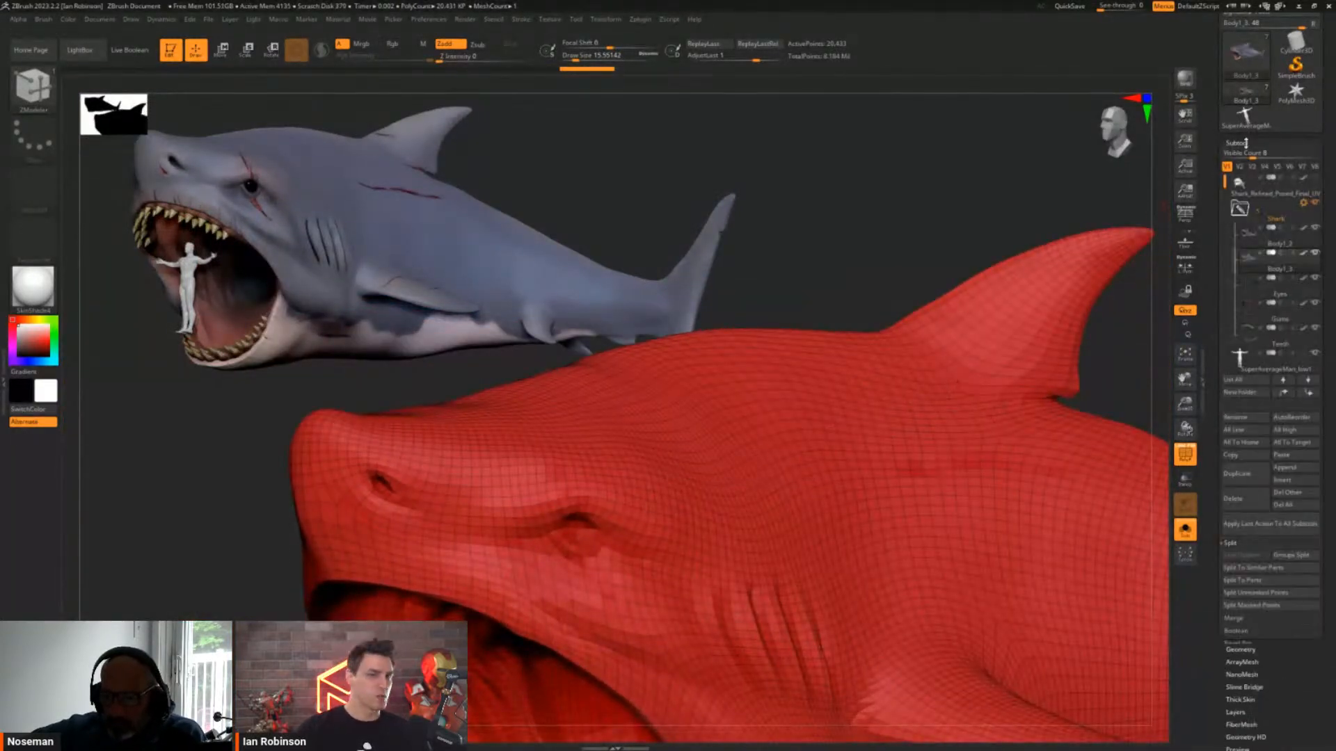
click(1252, 503)
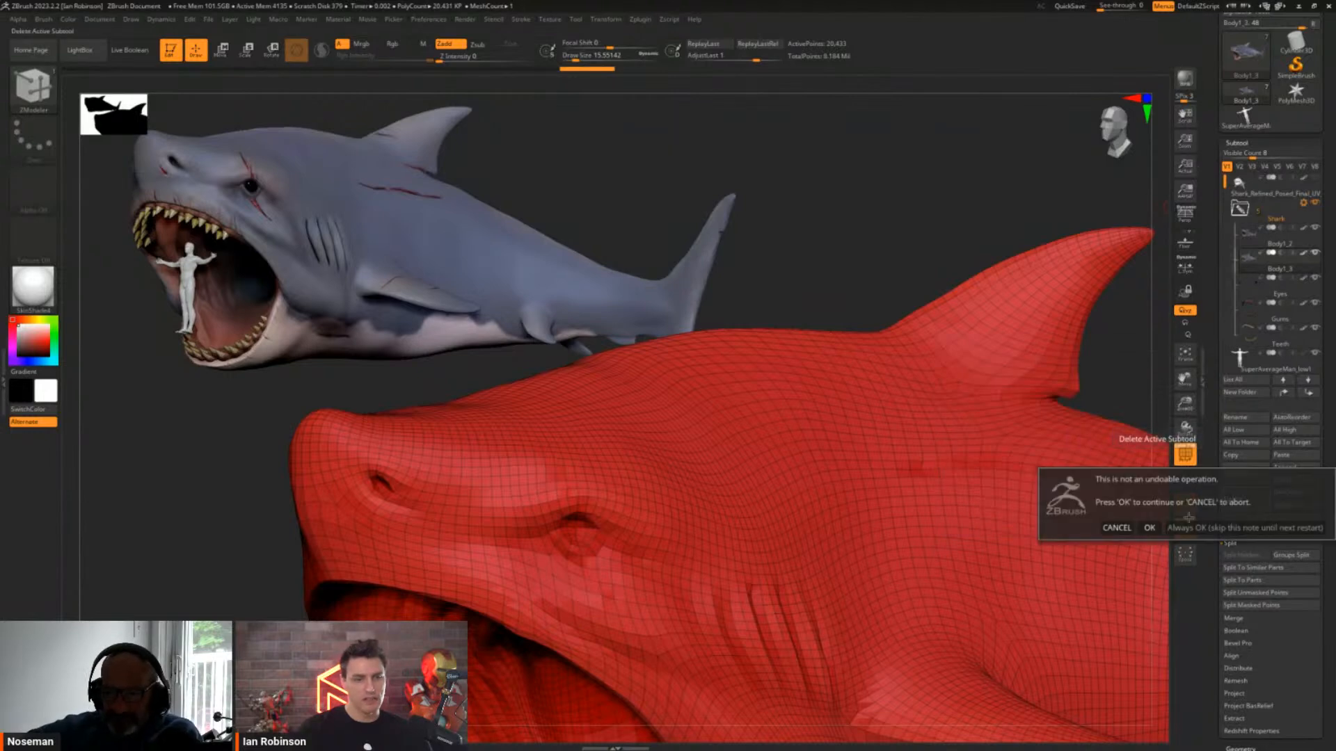
click(1150, 529)
click(1273, 240)
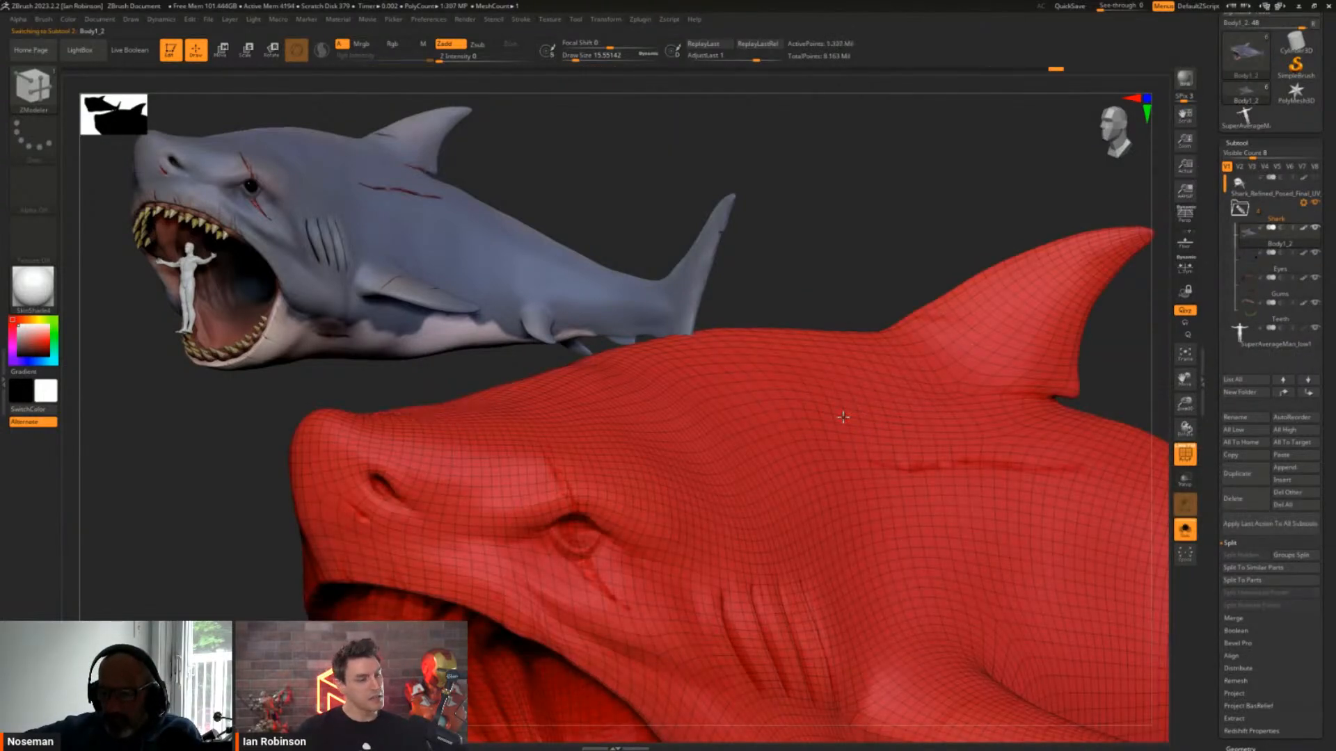
key(shift+f)
mouse_move(912, 483)
ctrl+right_down()
mouse_move(908, 451)
mouse_move(690, 418)
mouse_move(772, 424)
mouse_move(826, 345)
mouse_move(781, 295)
ctrl+right_up()
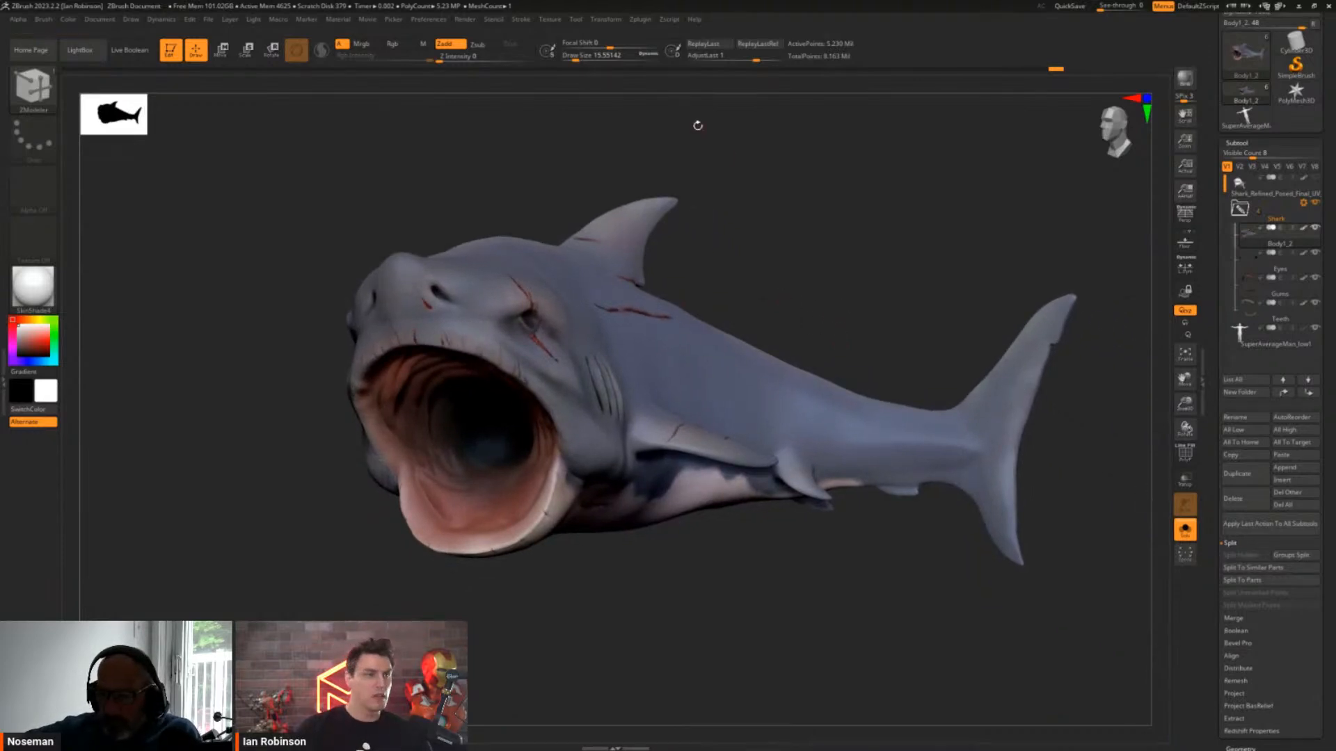
Dock the Zplugin palette in the tray so its plugins stay accessible beside the canvas
click(639, 20)
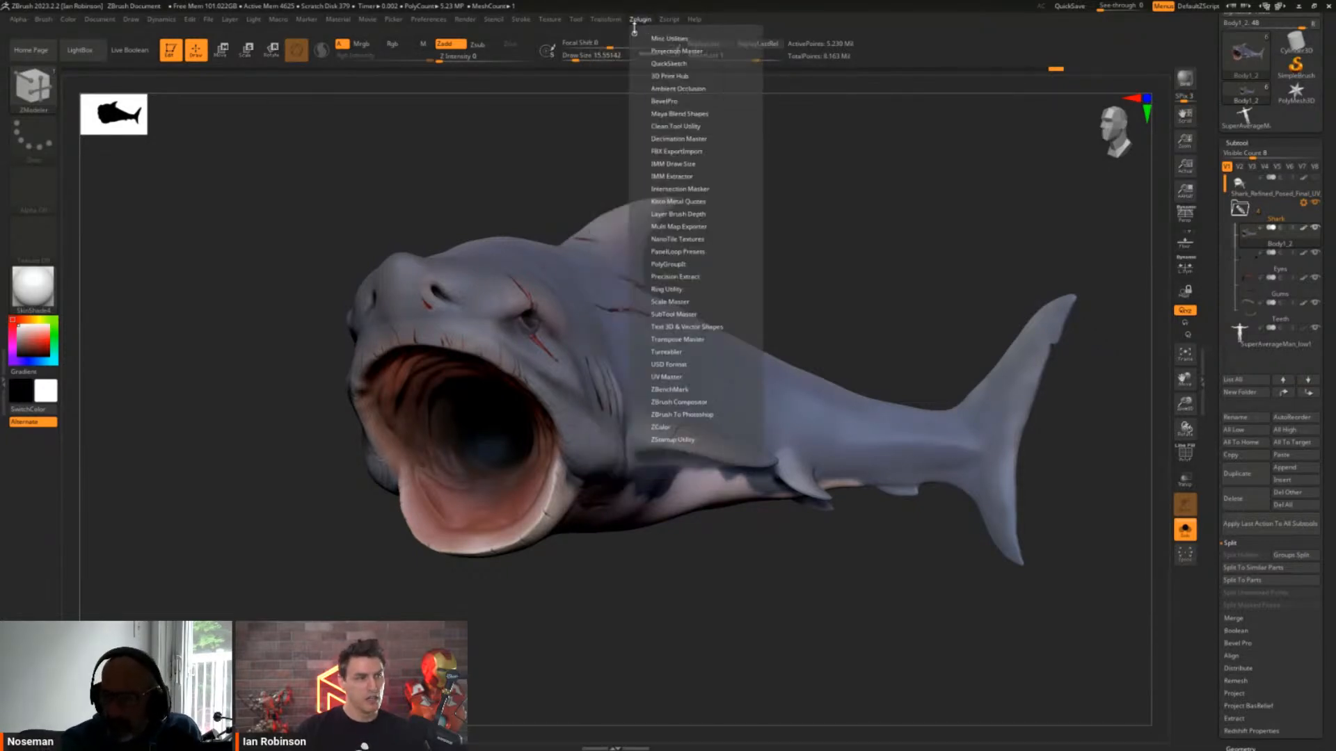
key(ctrl+4)
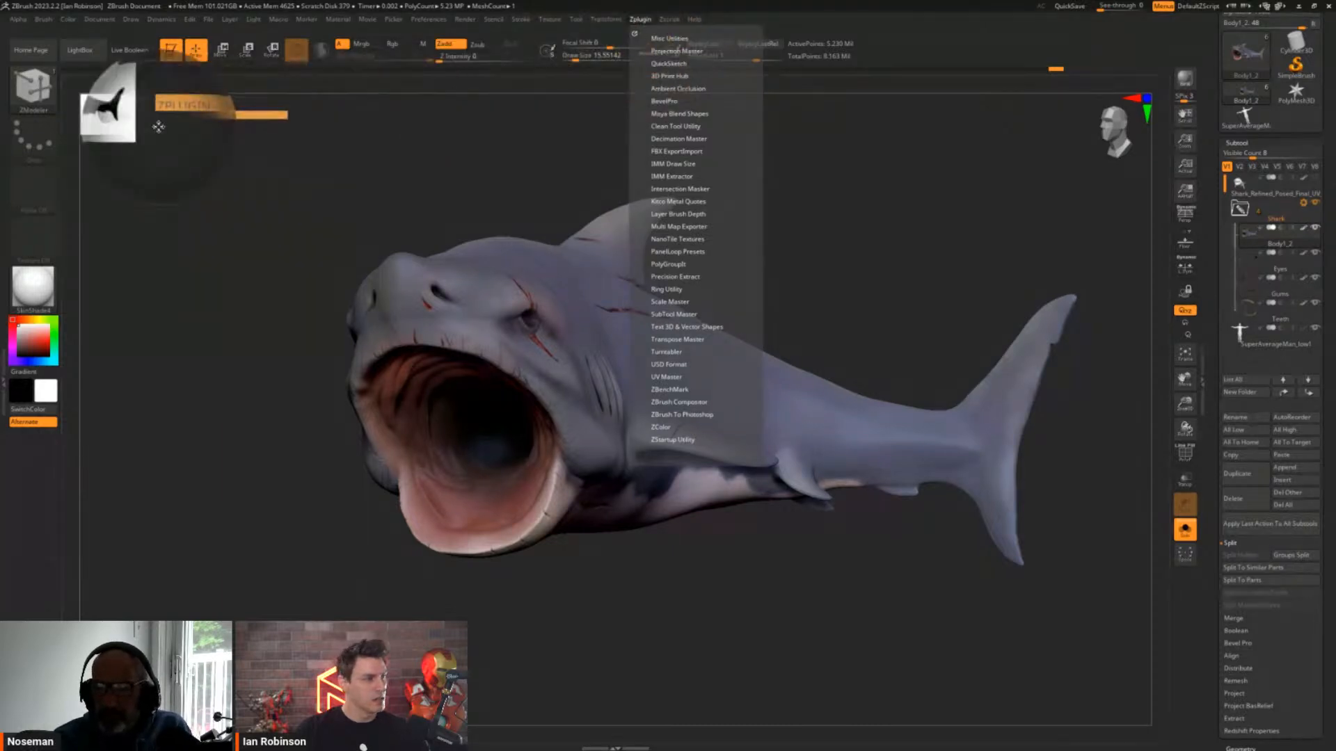
drag(158, 126, 87, 125)
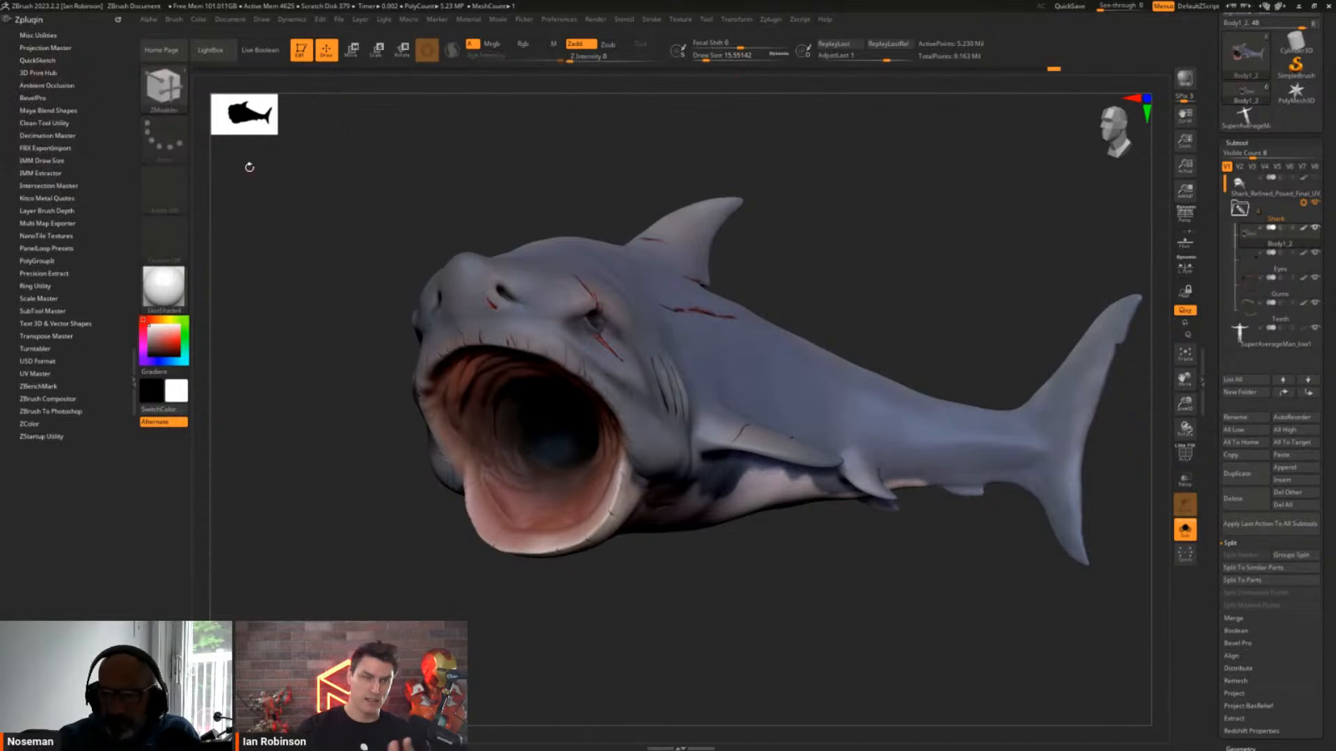
click(774, 21)
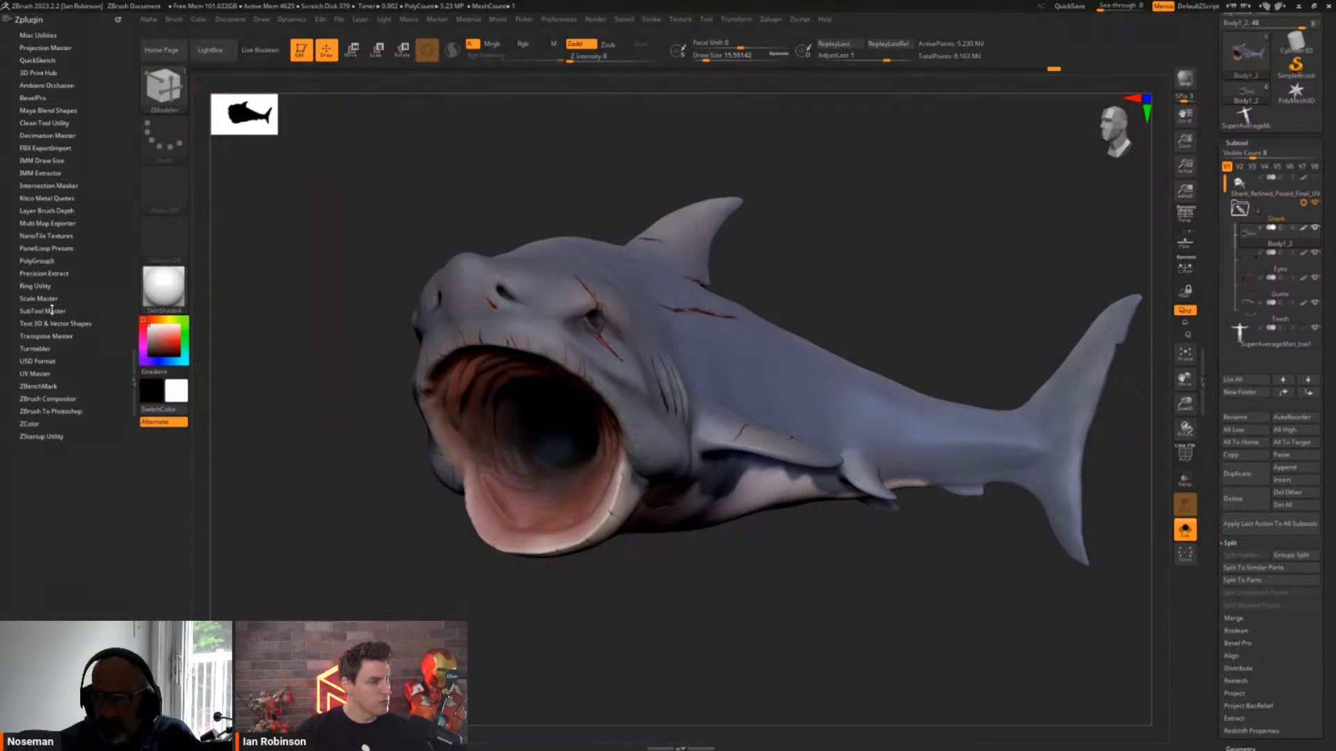
Expand the UV Master settings, with Symmetry enabled and Polygroups disabled for unwrapping
click(54, 373)
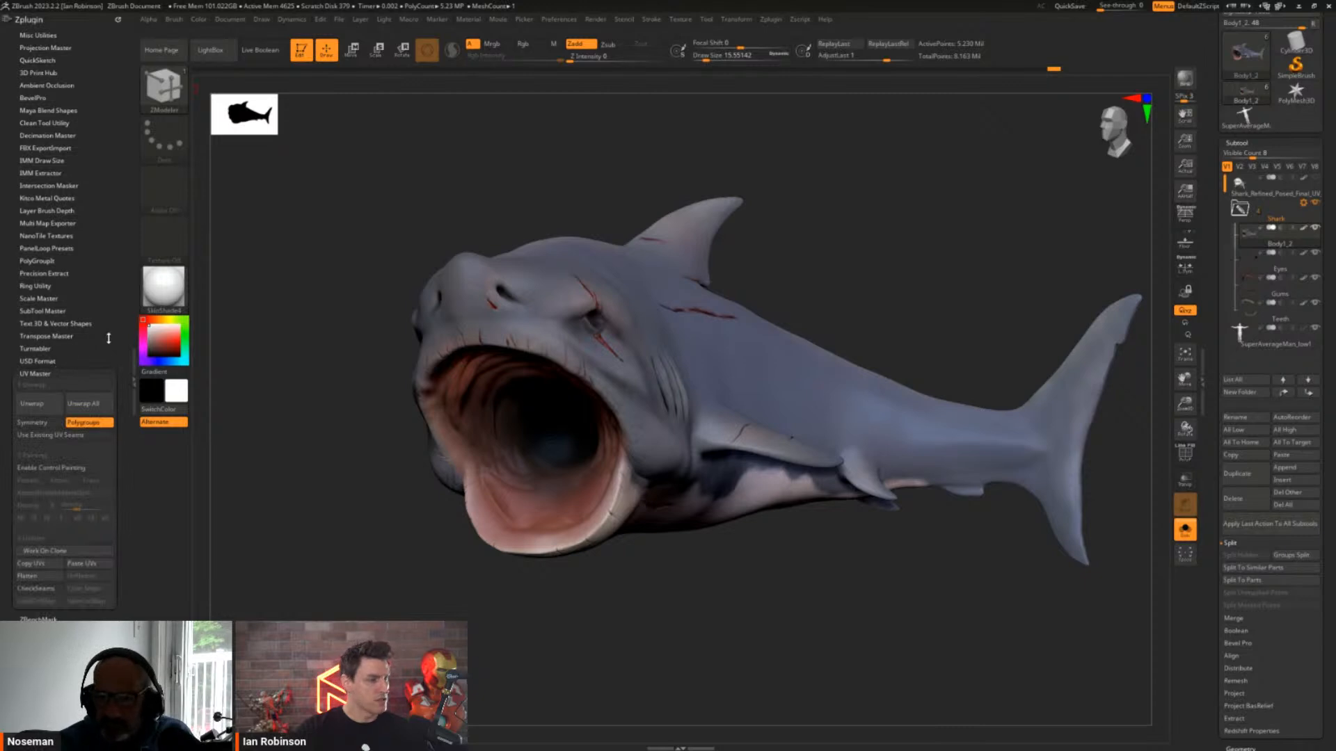
scroll(109, 338, down, 3)
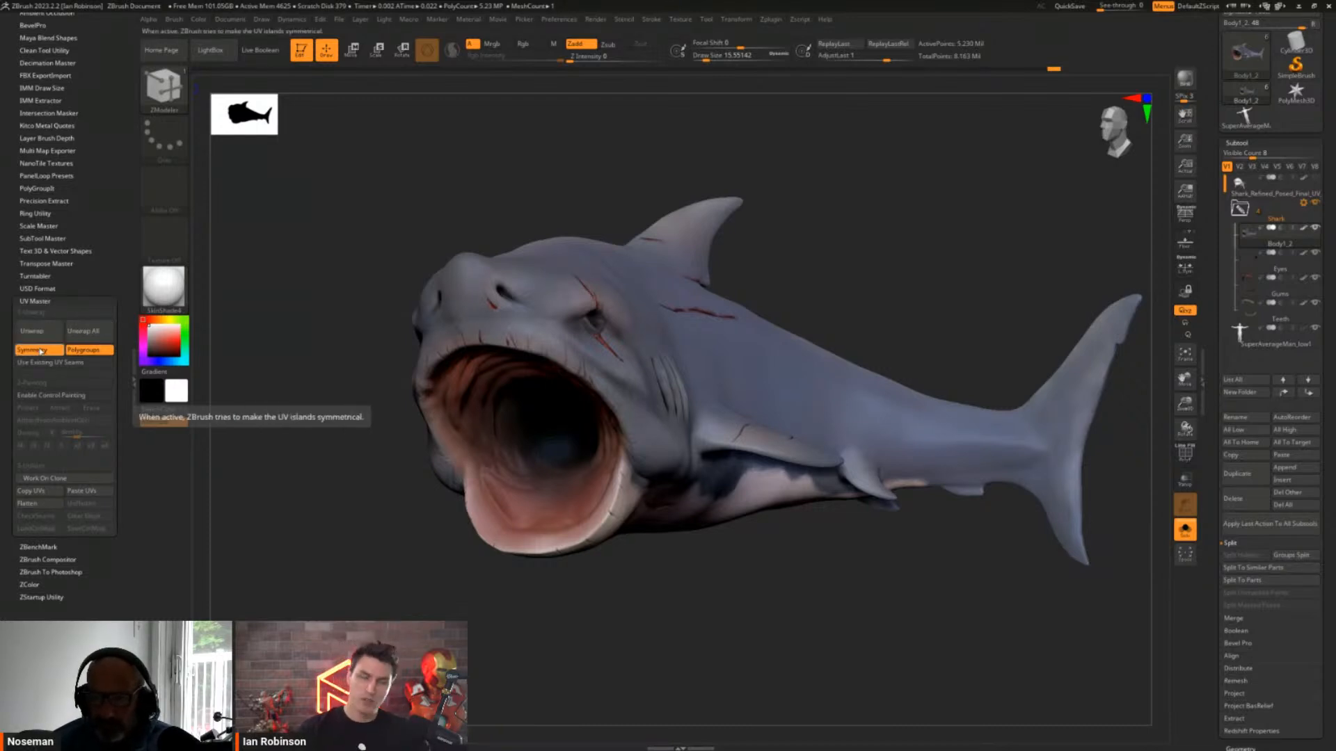
click(83, 351)
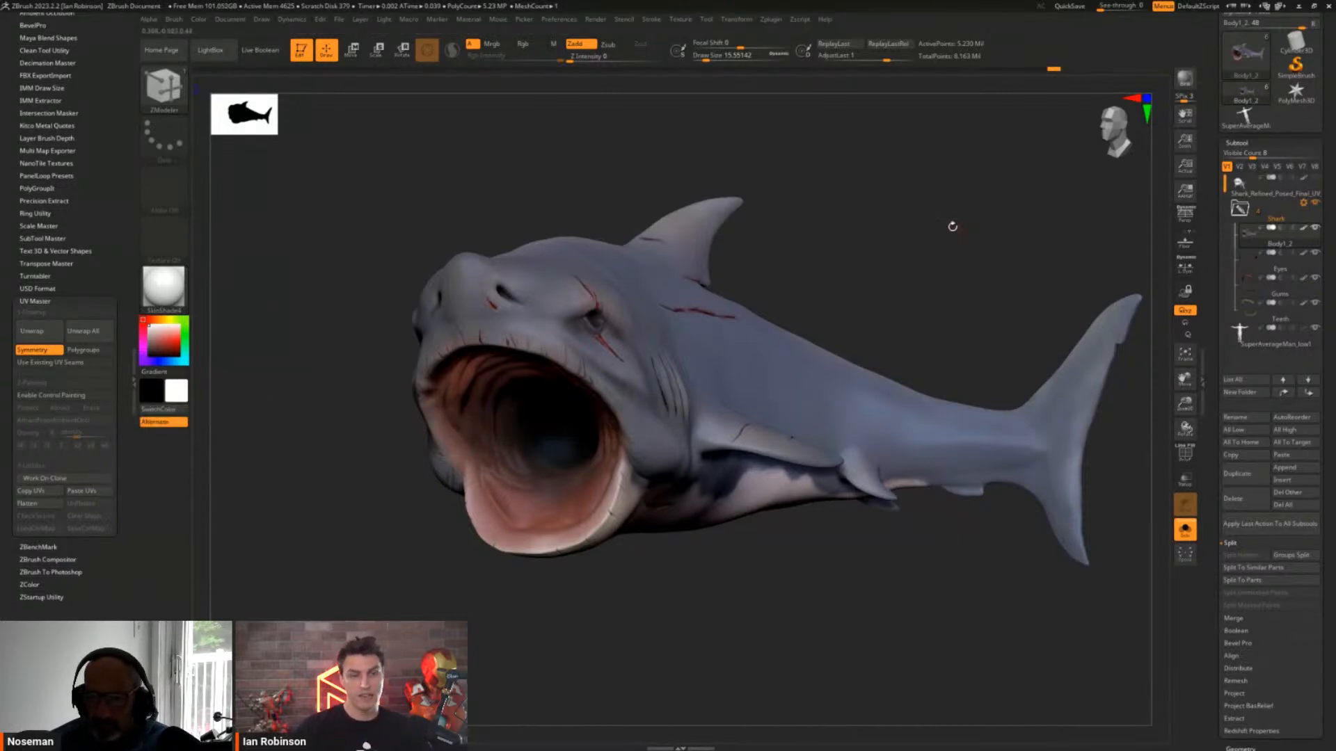
Lower the body to subdivision level 1 and unwrap its UVs with UV Master
click(1236, 142)
click(1240, 155)
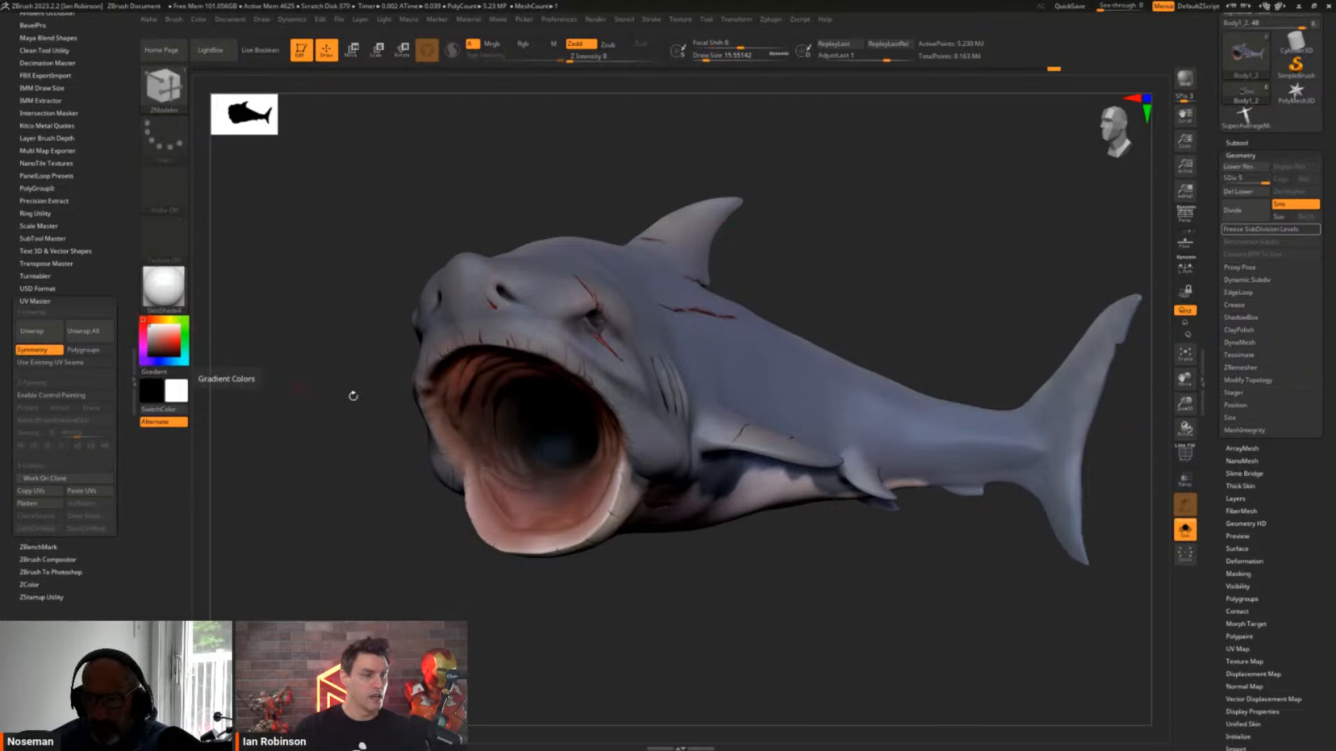
key(shift+d)
key(shift+d)
key(shift+d)
key(shift+d)
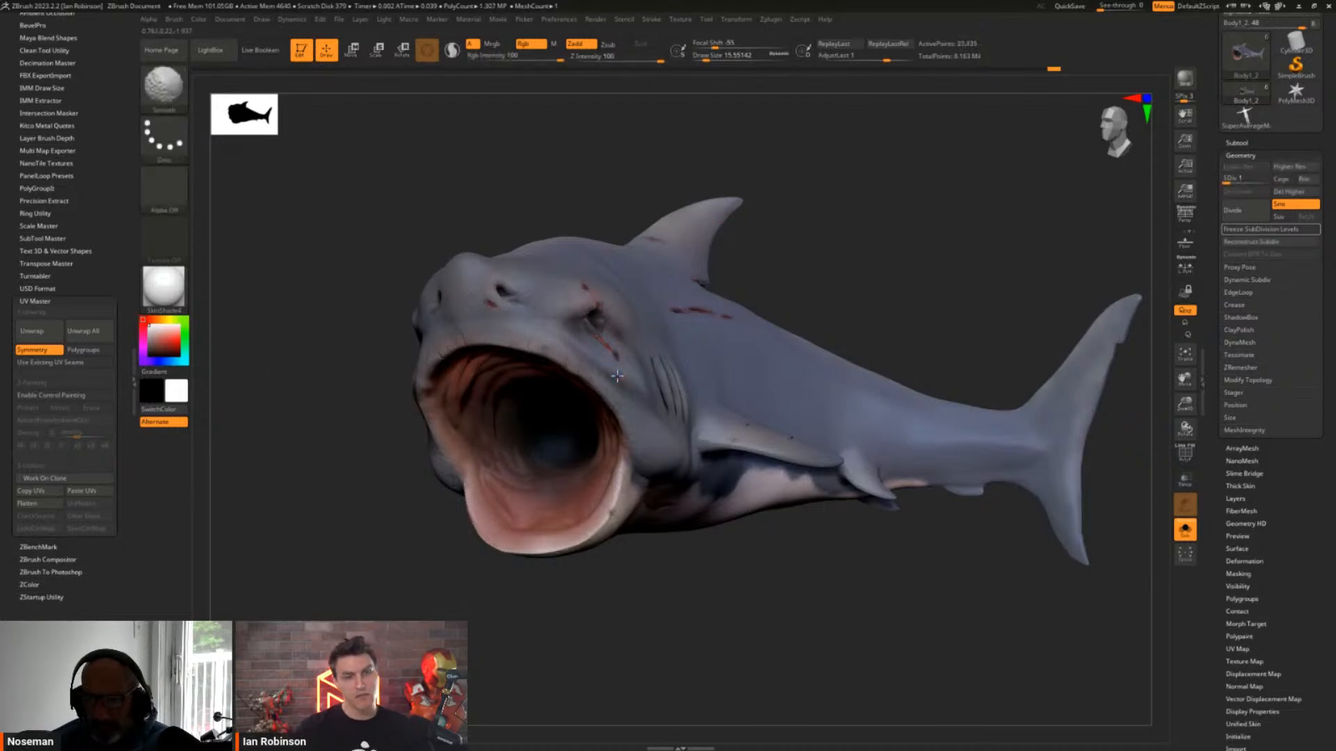
click(36, 345)
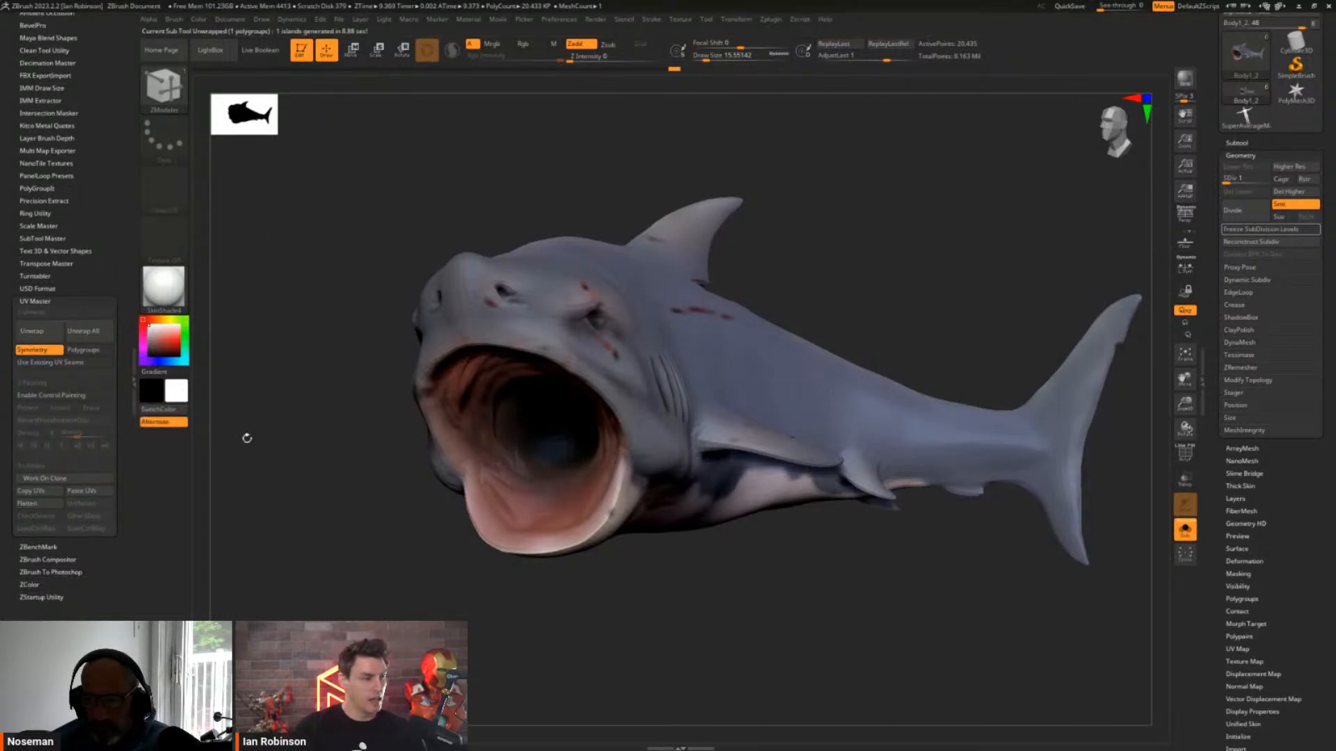
Try flattening the body's UVs, delete them, and raise the body back to subdivision level 5
click(43, 503)
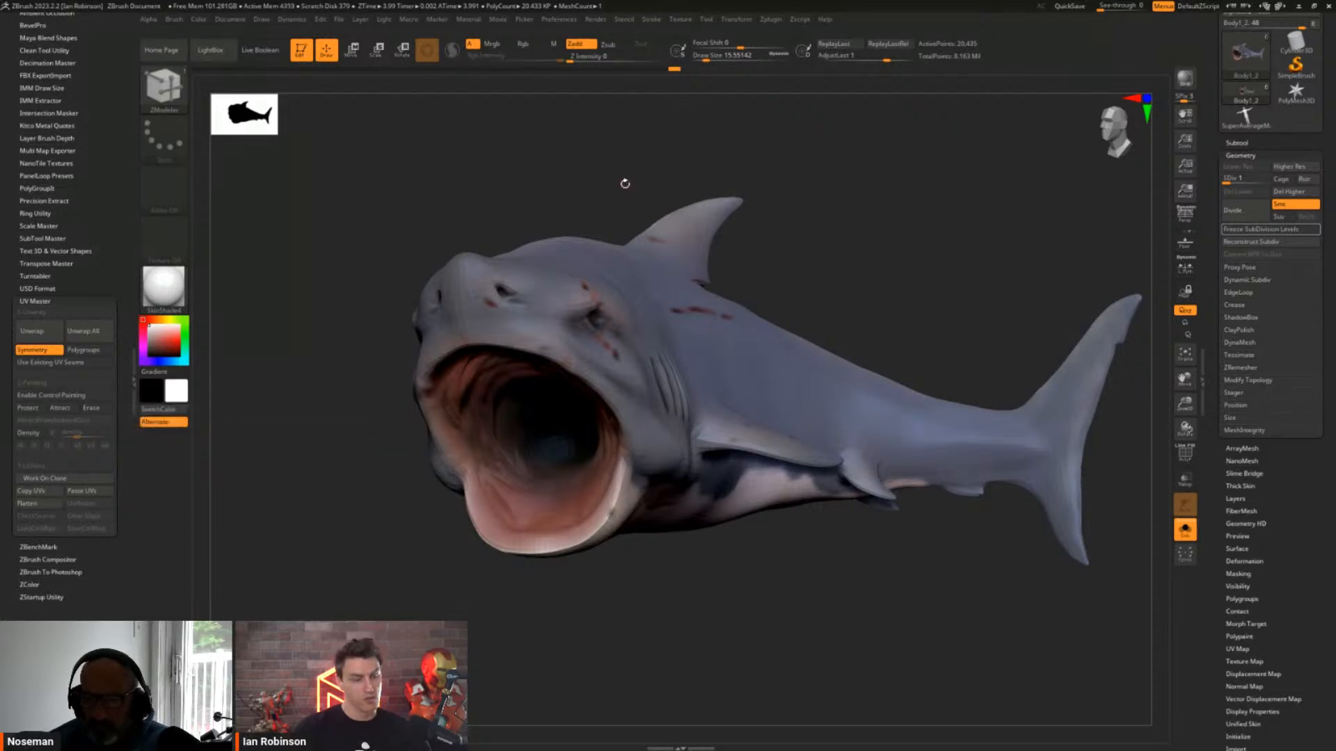
scroll(1277, 507, down, 1)
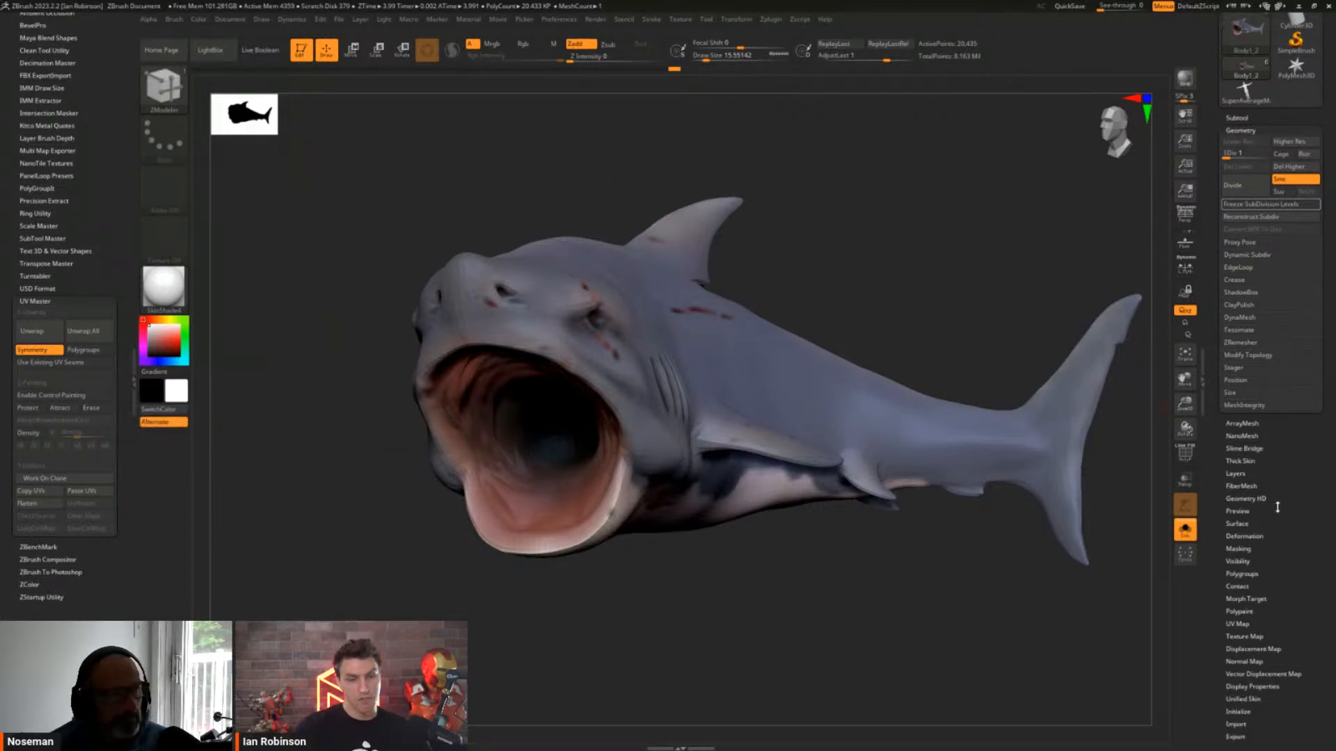
click(1239, 624)
scroll(1287, 546, down, 1)
scroll(1287, 546, down, 1)
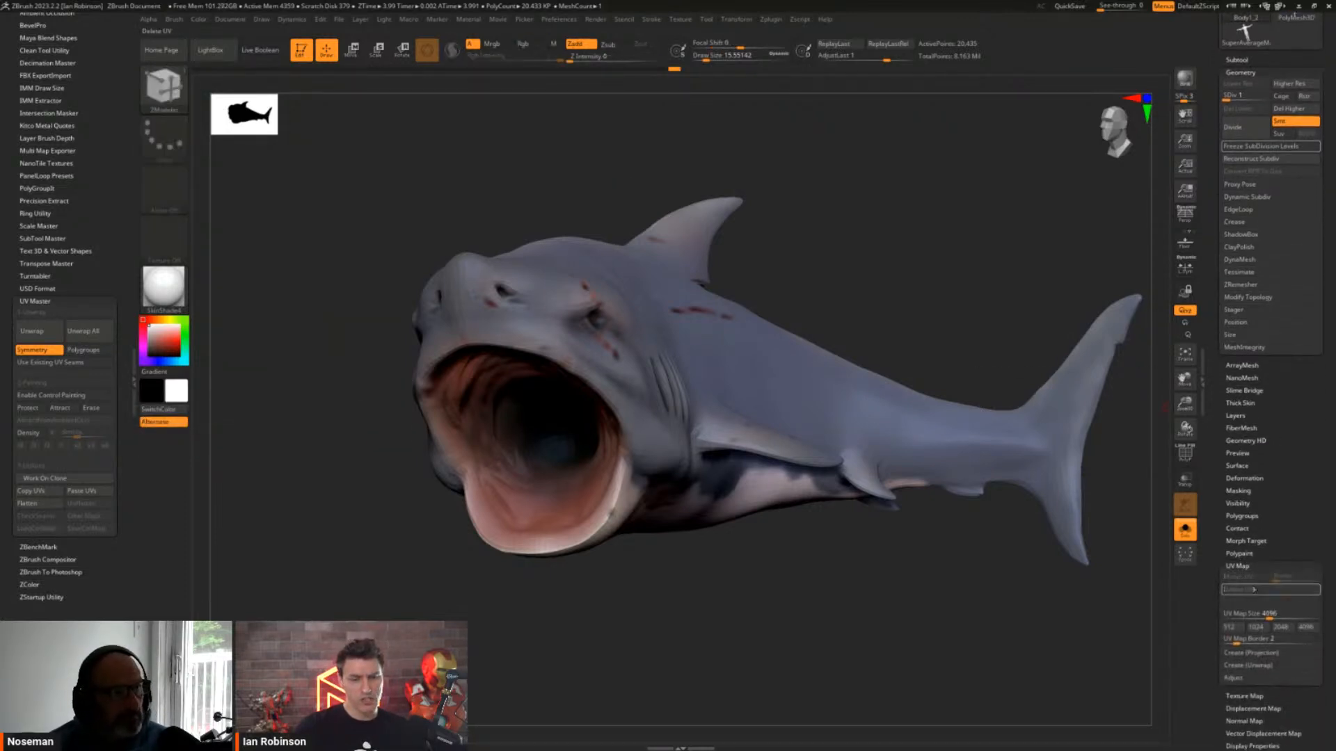
drag(1230, 98, 1275, 98)
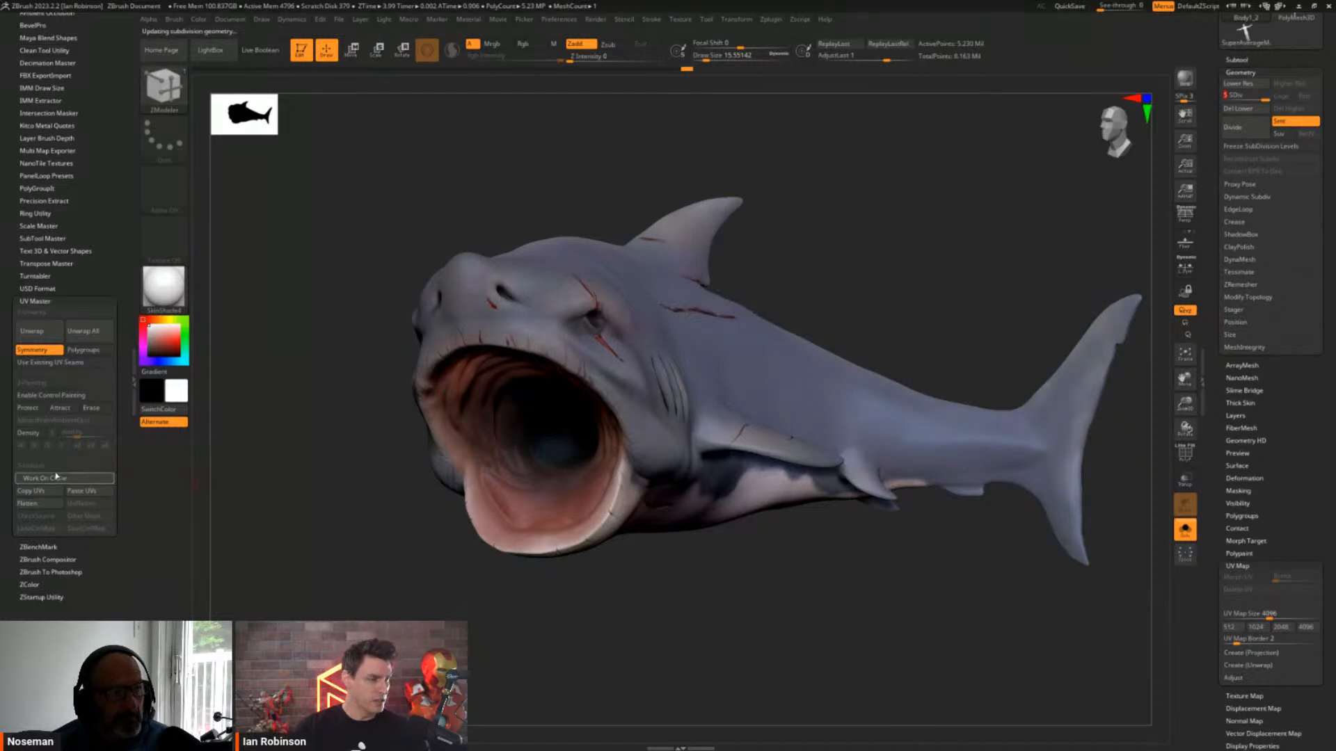
Create a UV Master working clone of the body and frame it with its polyframe shown
click(51, 479)
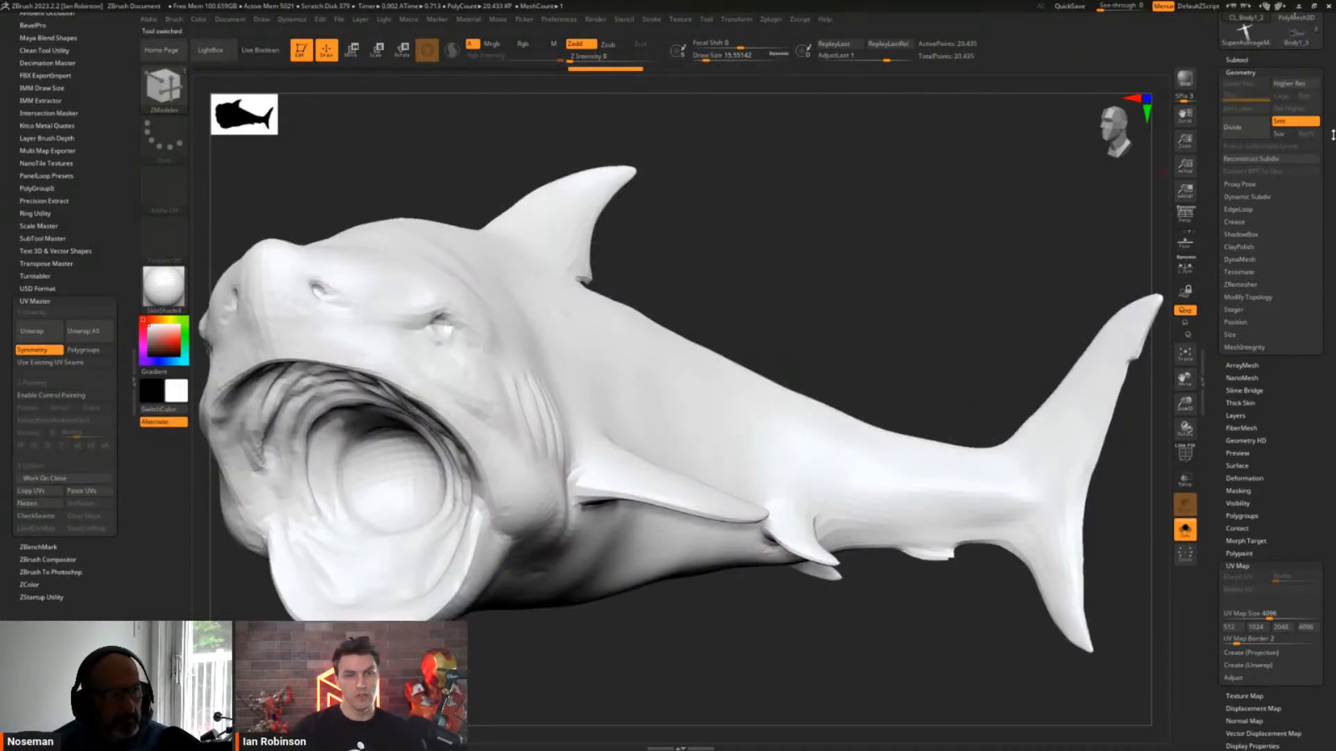
scroll(1333, 134, up, 2)
mouse_move(1246, 103)
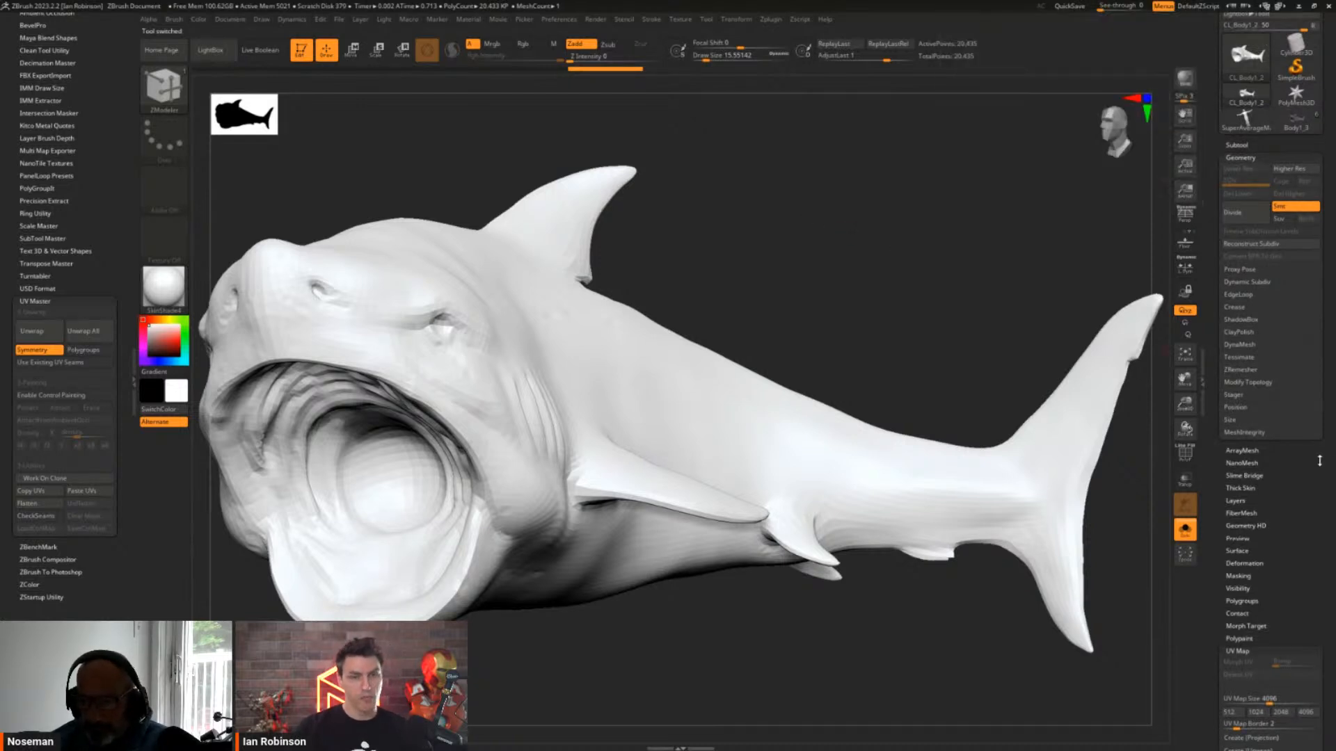
key(shift+f)
alt+drag(802, 274, 904, 271)
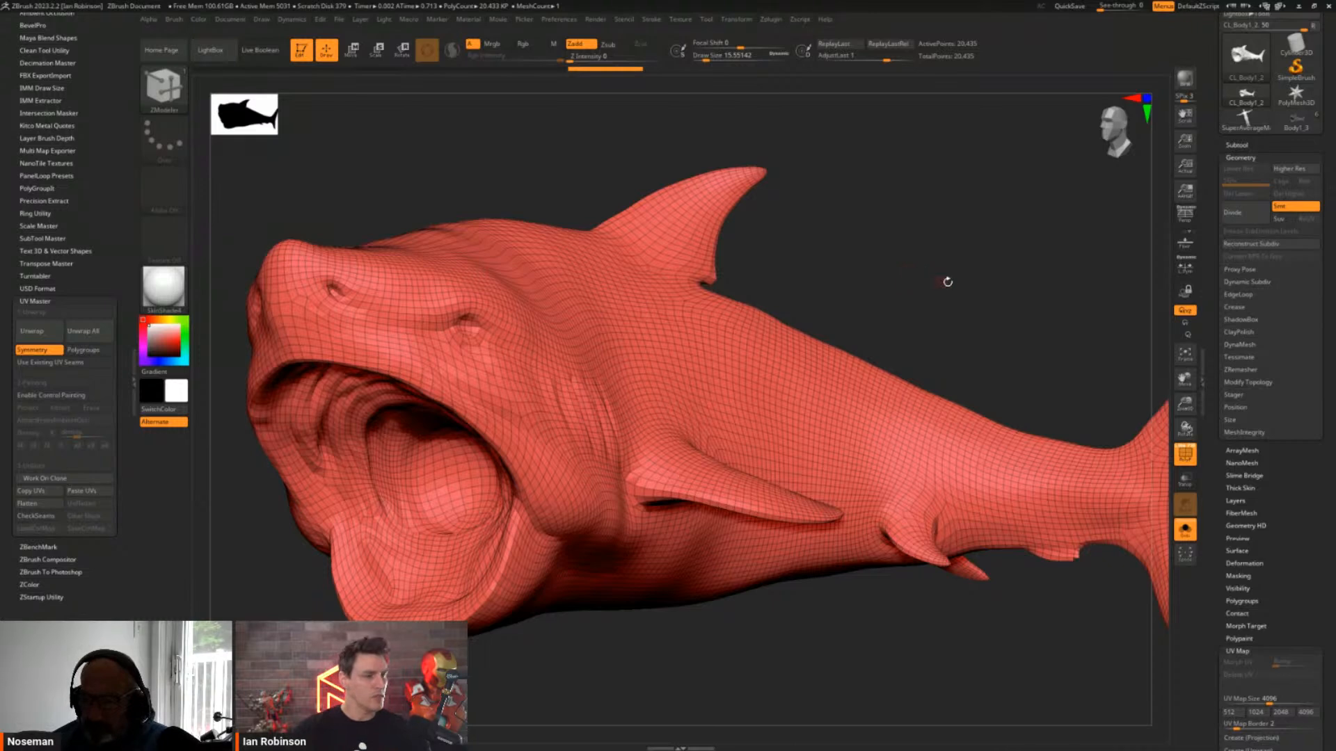
drag(778, 269, 753, 274)
Unwrap the cloned body's UVs and flatten them to view the shell within the UV square
click(21, 330)
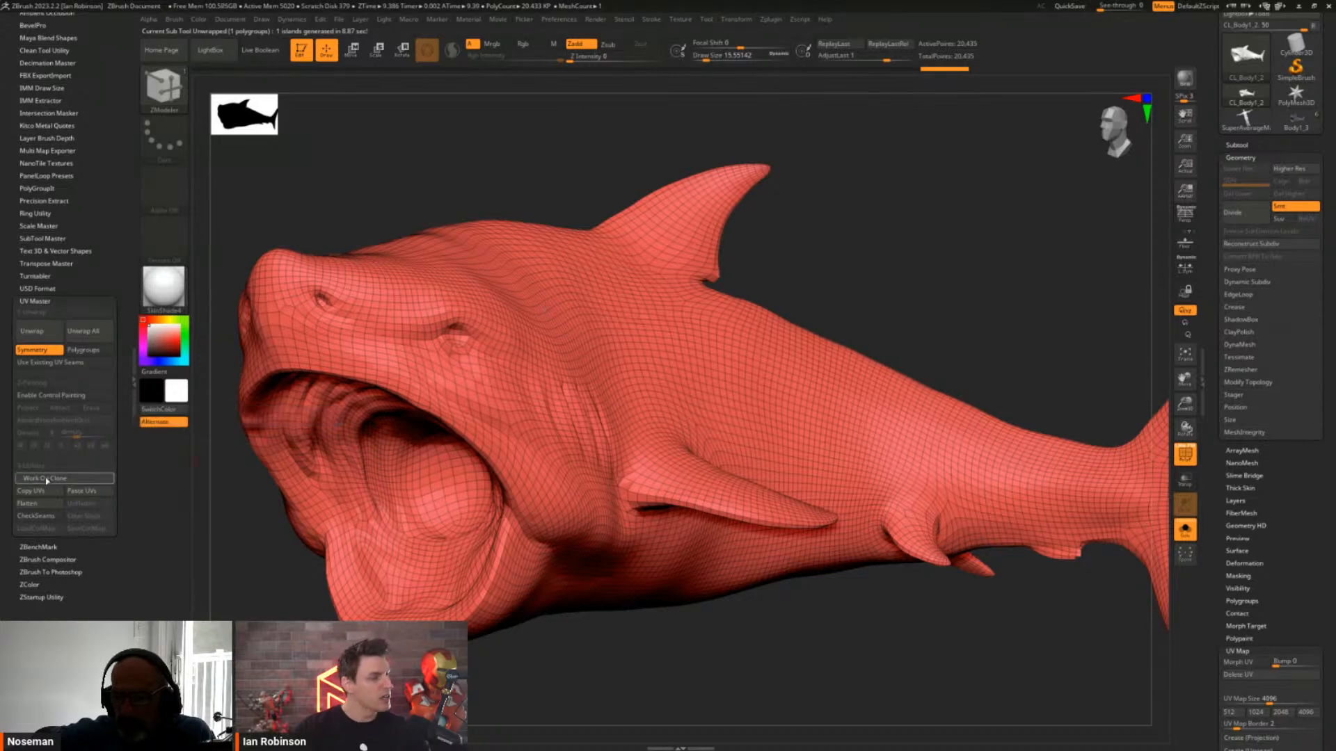
click(38, 503)
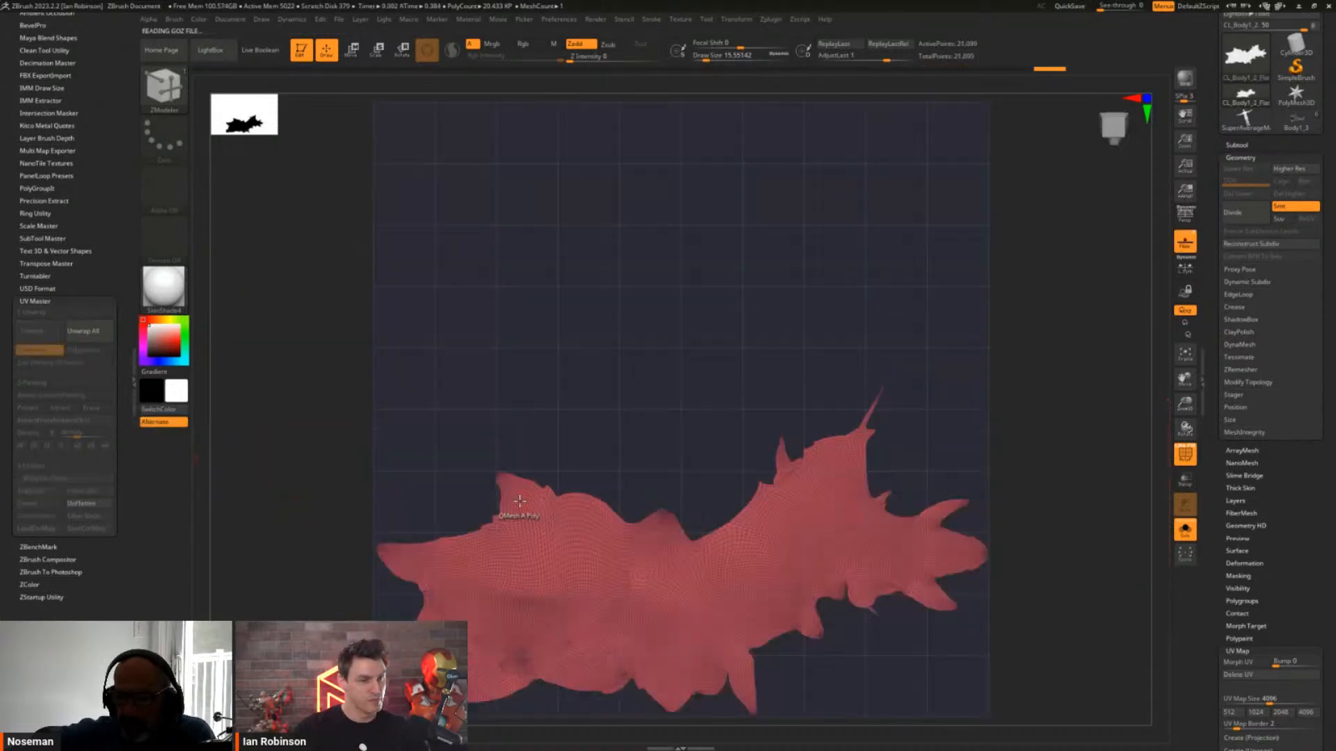
alt+drag(971, 523, 970, 468)
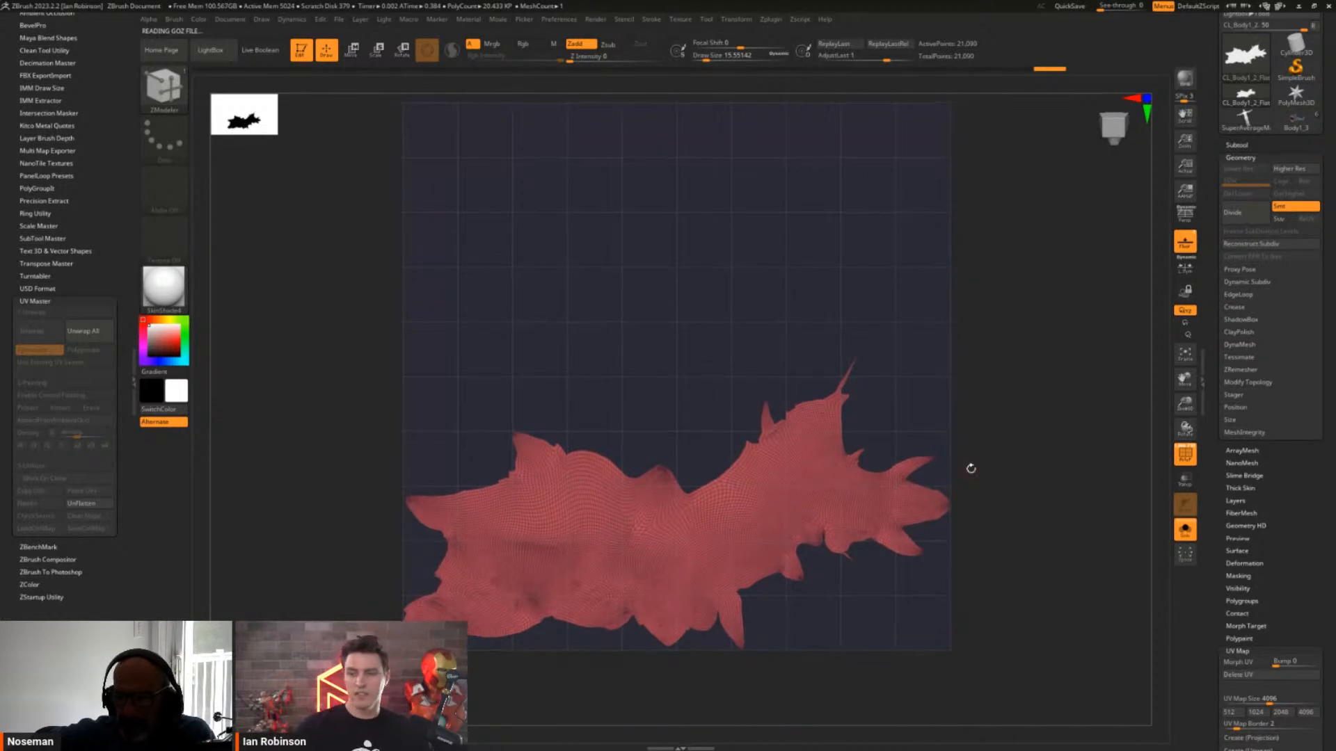
alt+drag(1008, 536, 974, 503)
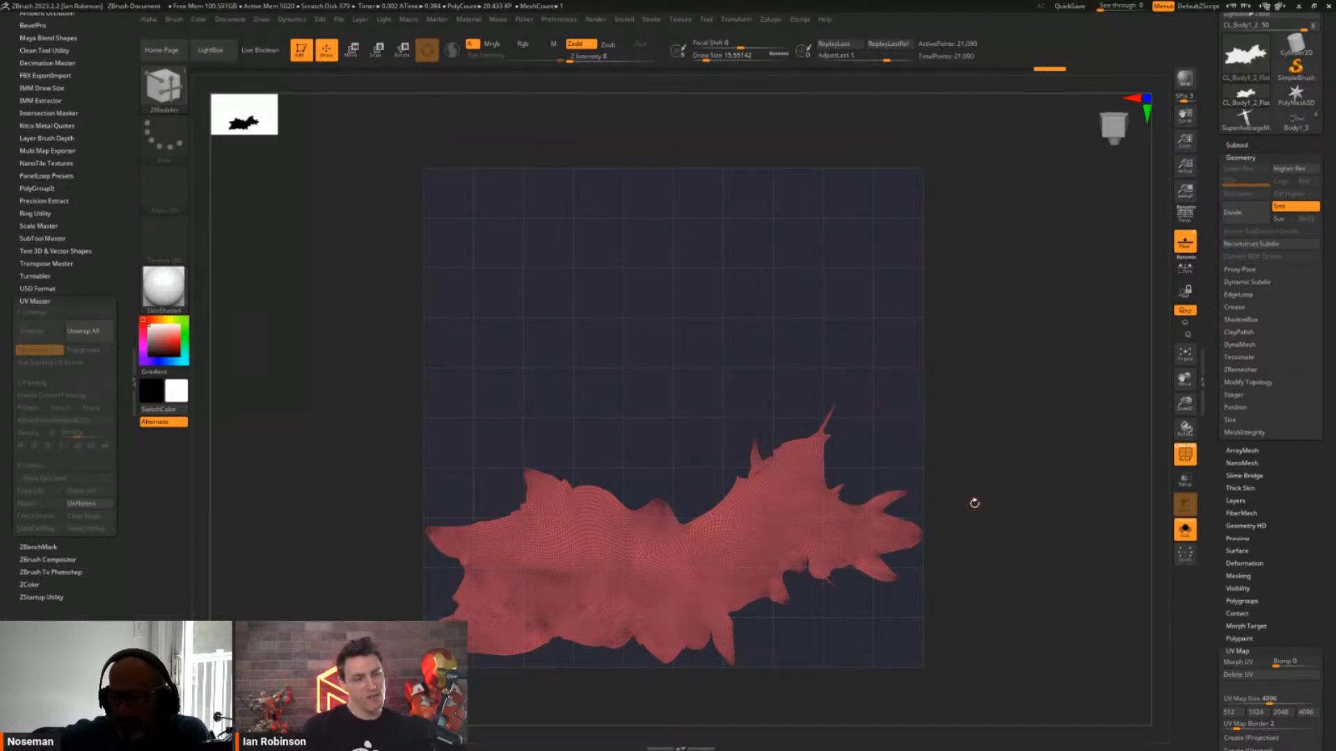
Centre the transform gizmo on the flattened UV shell, rotate the shell upright and reposition it inside the UV square
key(w)
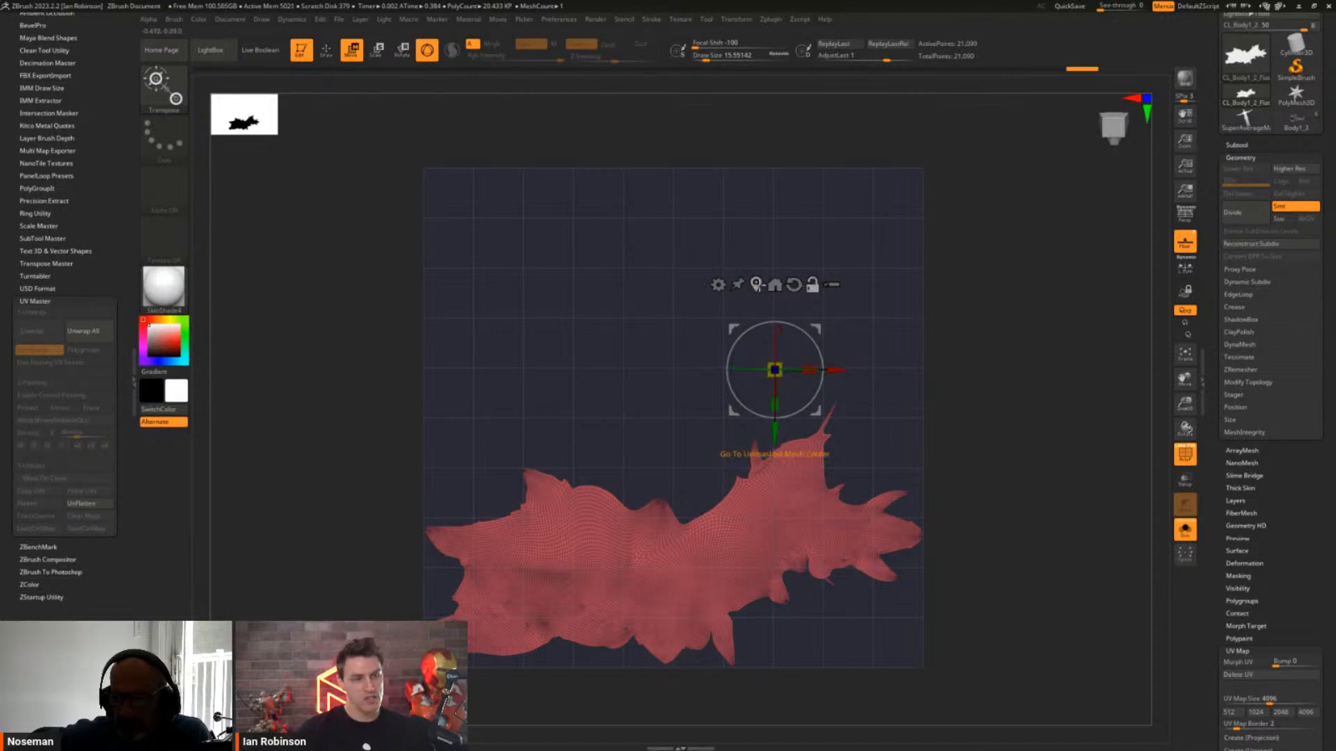
click(773, 285)
drag(713, 494, 703, 447)
drag(664, 402, 682, 380)
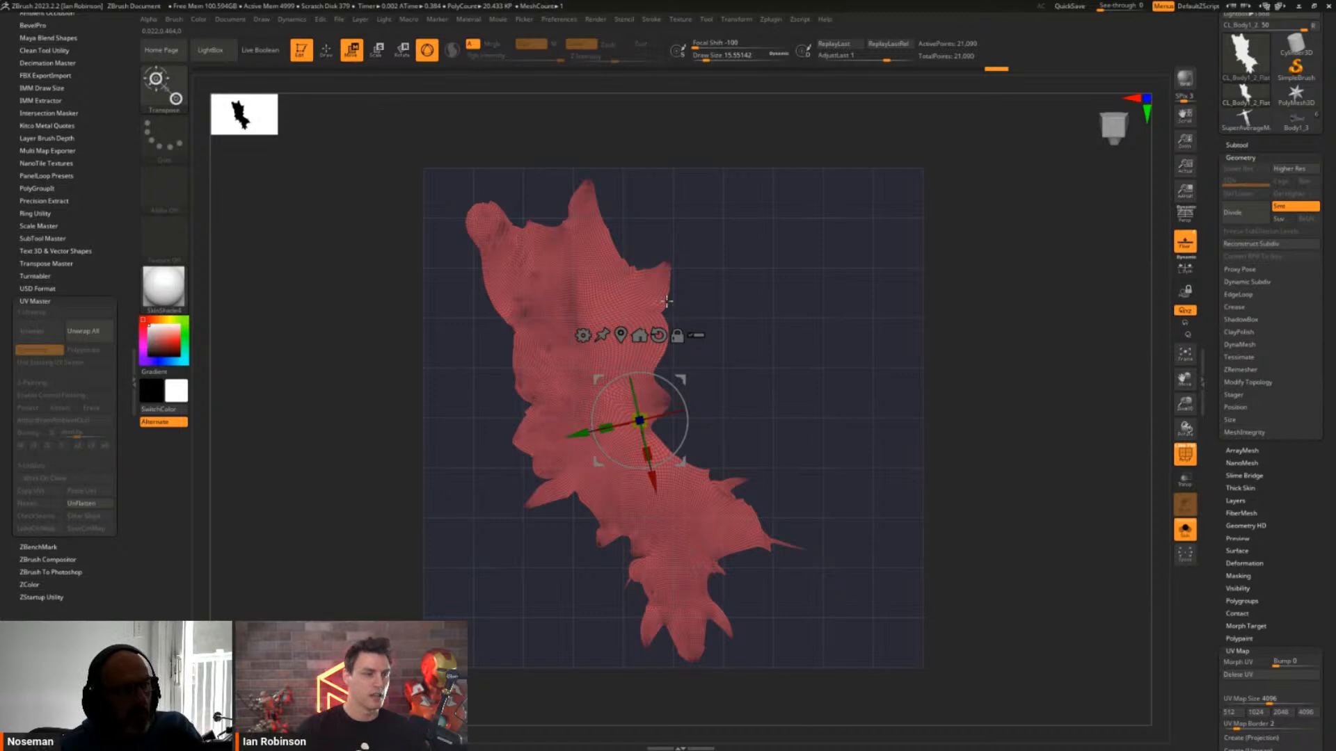
ctrl+right_drag(758, 322, 931, 300)
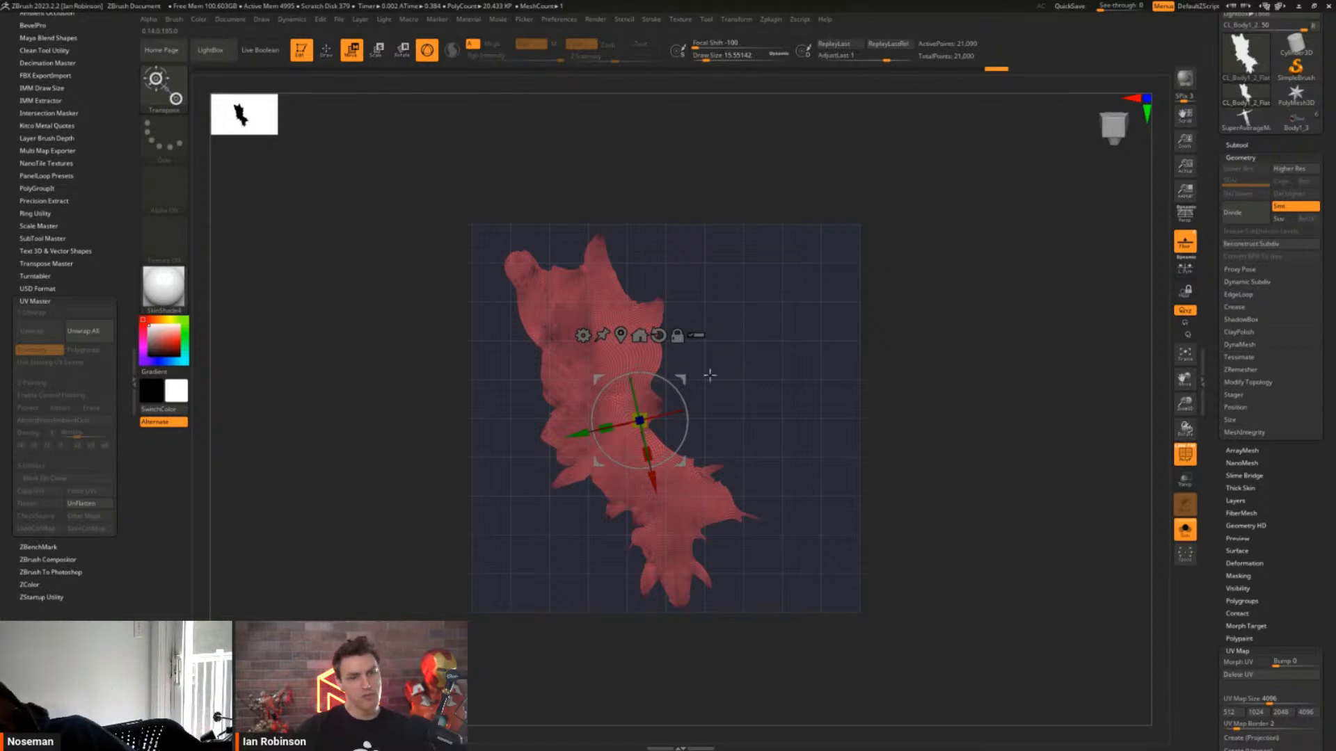
Try turning the flattened shell horizontally and centring it within the UV square
click(1181, 249)
click(1181, 250)
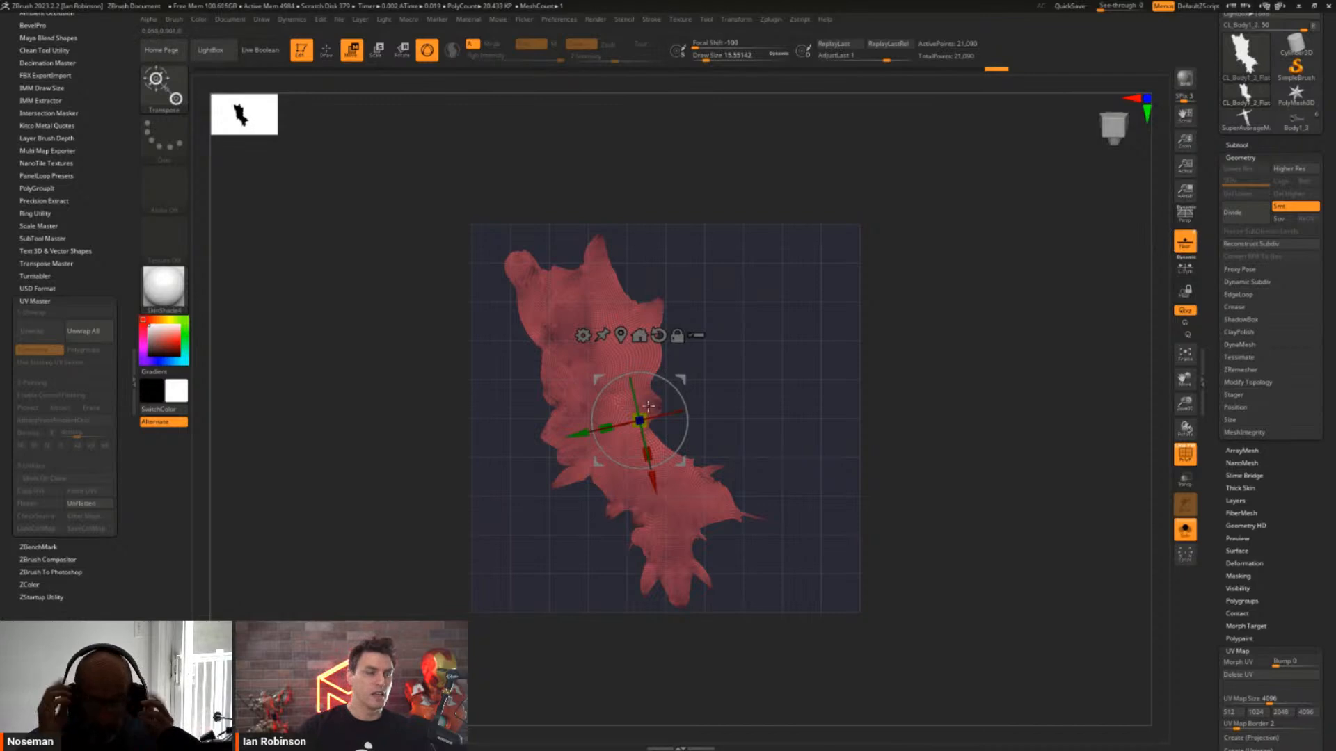
drag(667, 395, 717, 373)
drag(674, 414, 693, 287)
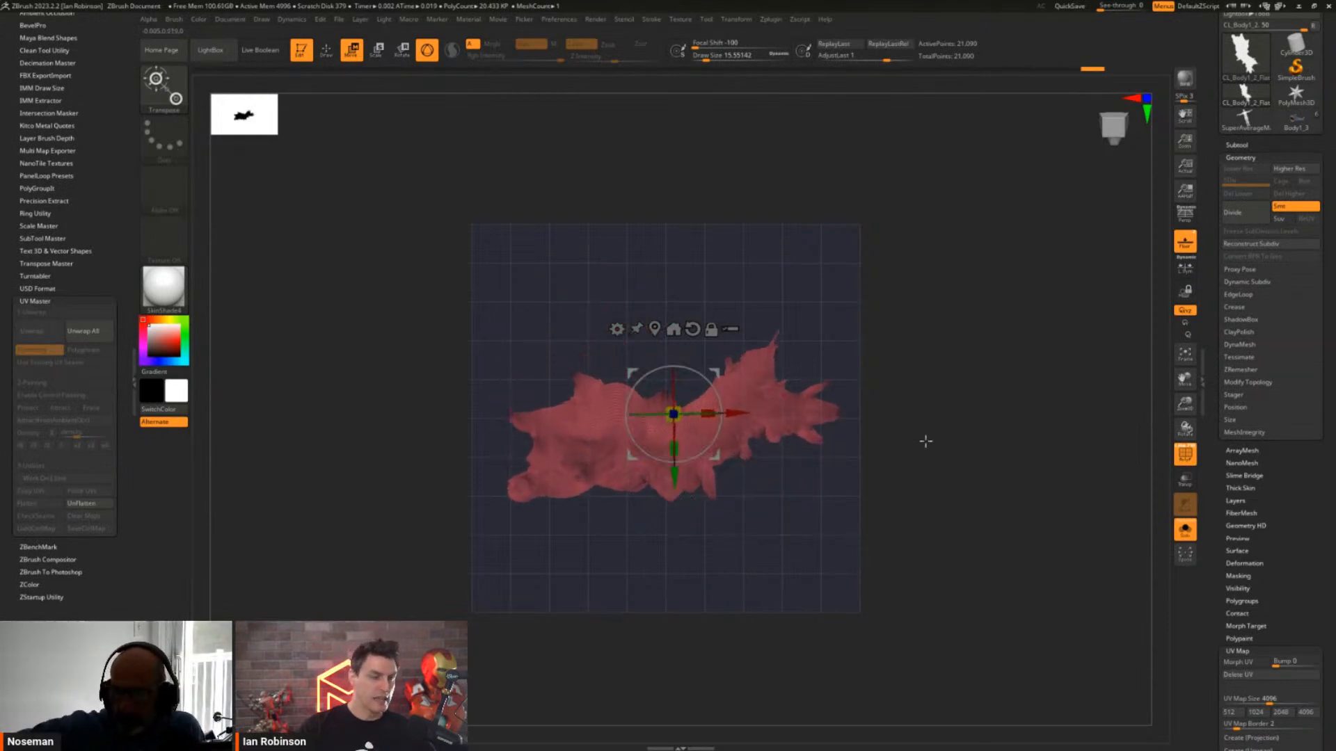
Try to rotate the flattened shell about its Y axis out of the UV plane
drag(910, 441, 754, 415)
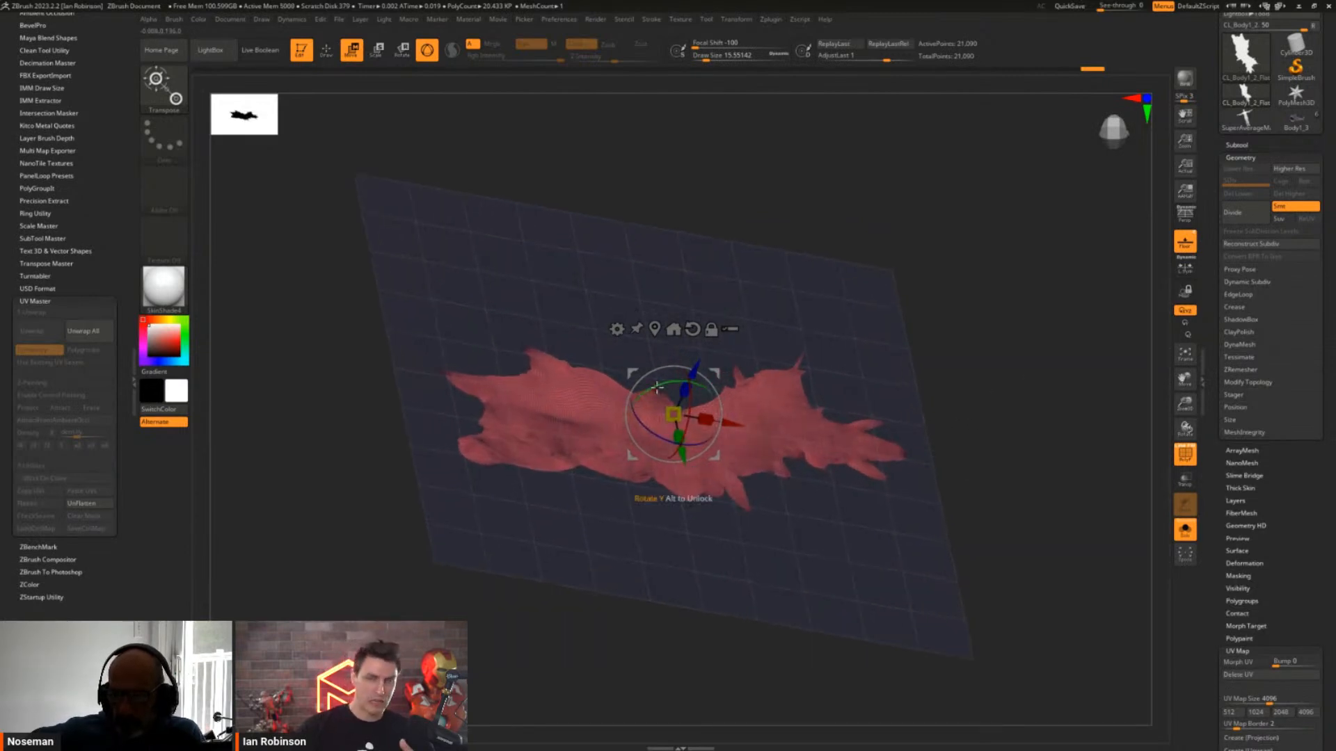
drag(657, 387, 804, 345)
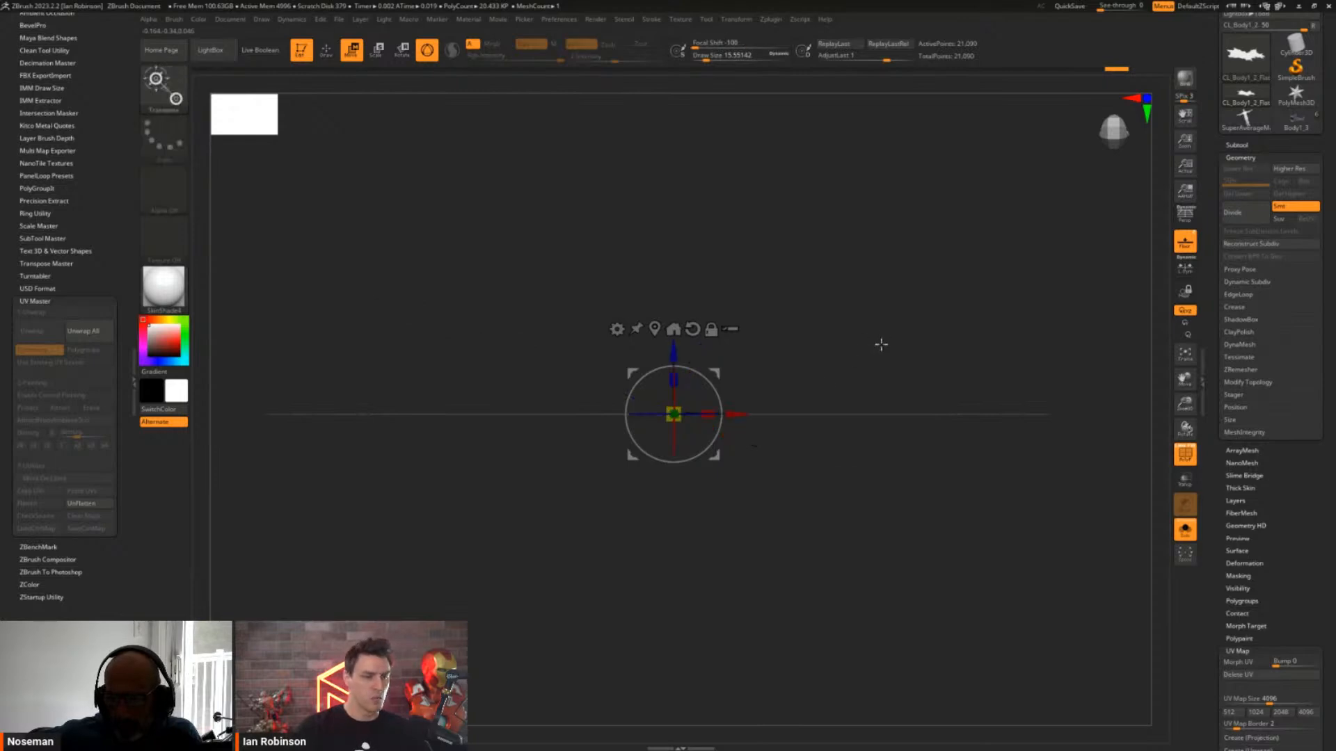
drag(879, 346, 929, 498)
Undo the shell's moves and rotations back to its original horizontal layout in the UV square
key(ctrl+z)
key(ctrl+z)
key(ctrl+z)
key(ctrl+z)
key(ctrl+z)
key(ctrl+z)
key(ctrl+z)
key(ctrl+z)
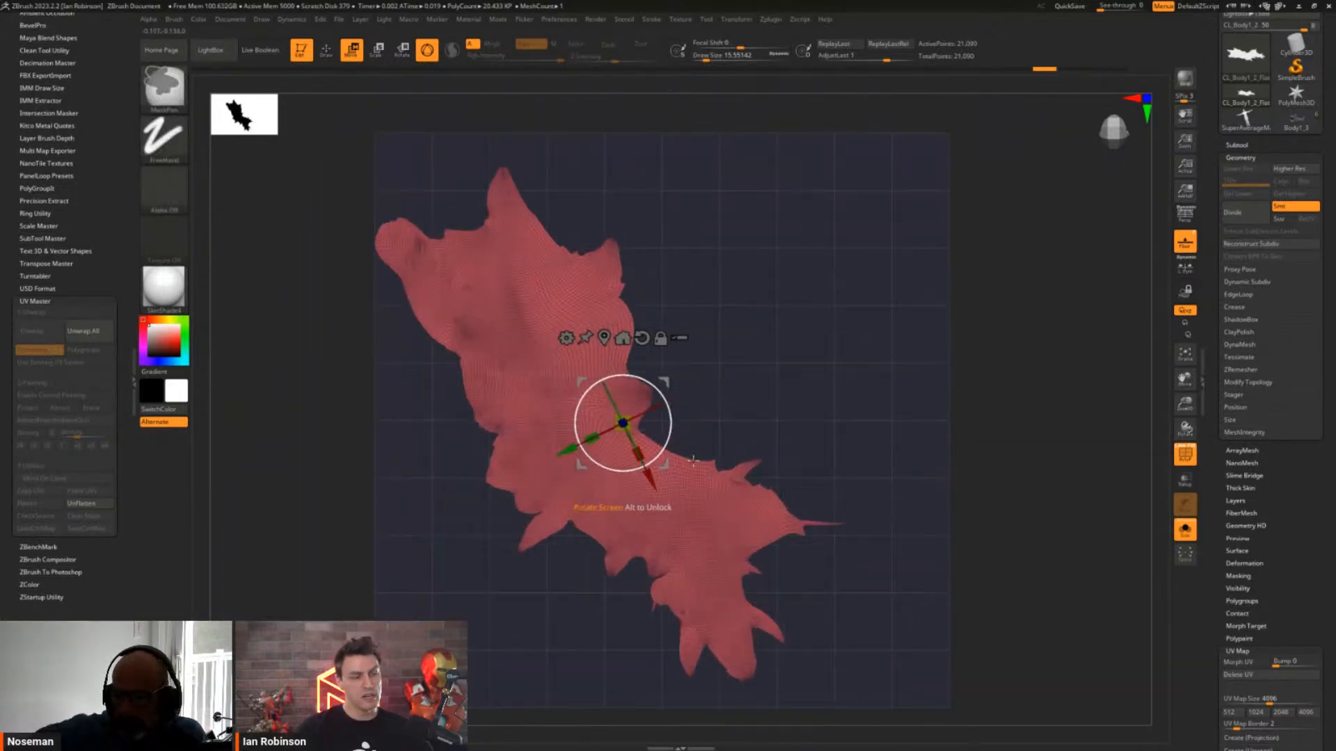
key(ctrl+z)
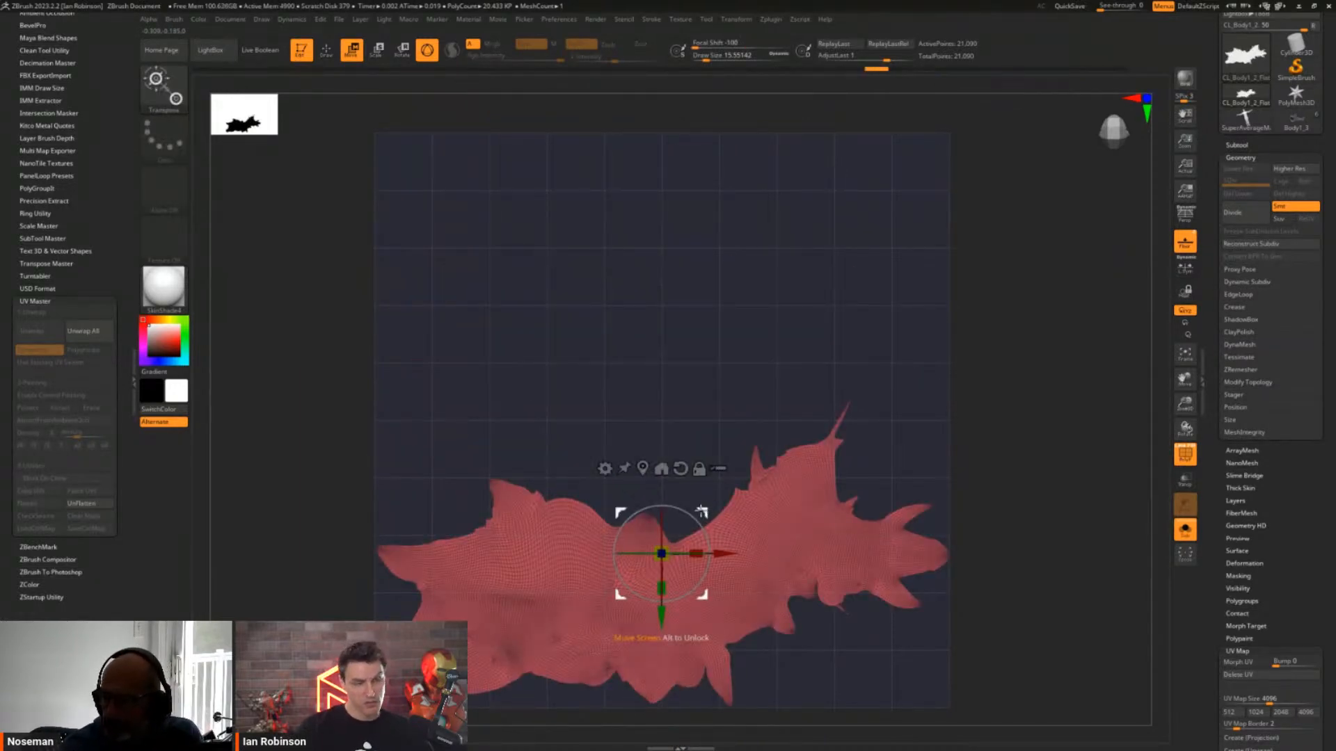
Centre the gizmo on the shell, raise it and rotate it about 22 degrees so it fits diagonally inside the UV square
click(644, 470)
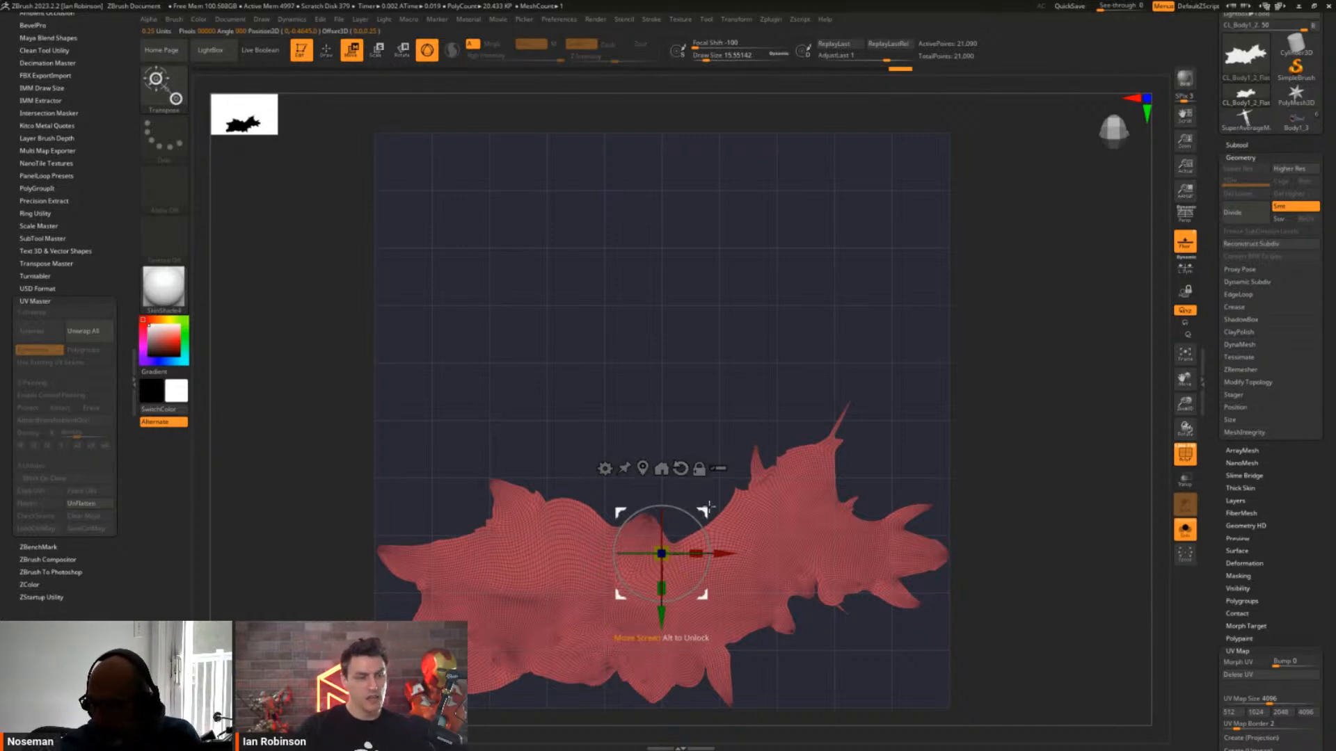
drag(704, 512, 686, 336)
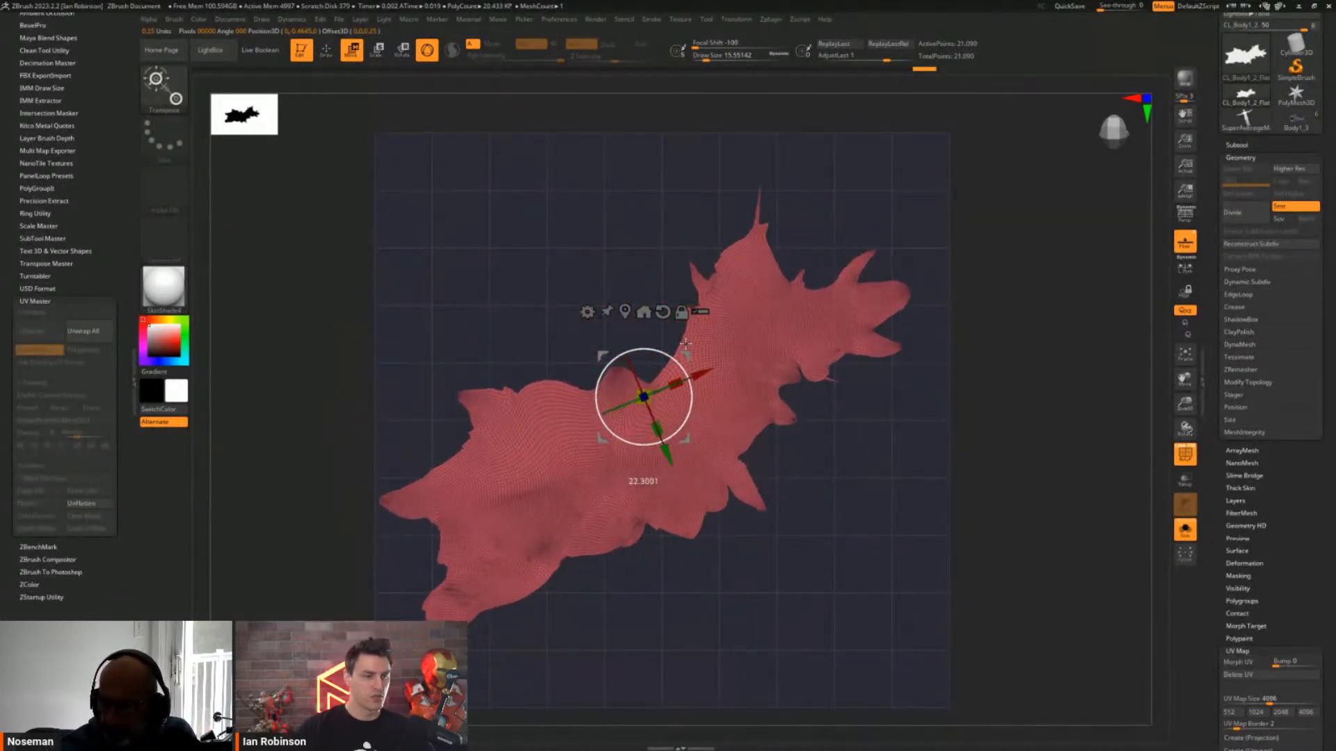
drag(690, 433, 696, 435)
drag(812, 547, 828, 403)
drag(642, 419, 838, 559)
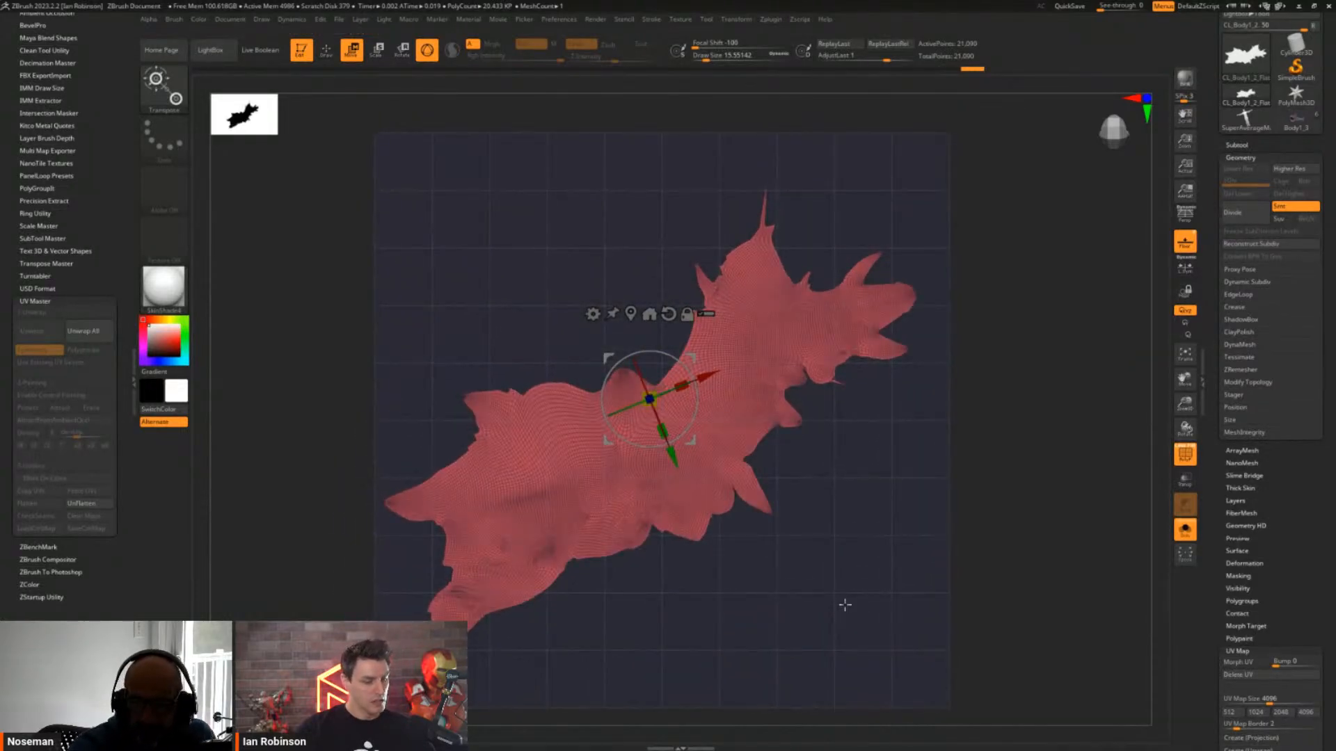
key(q)
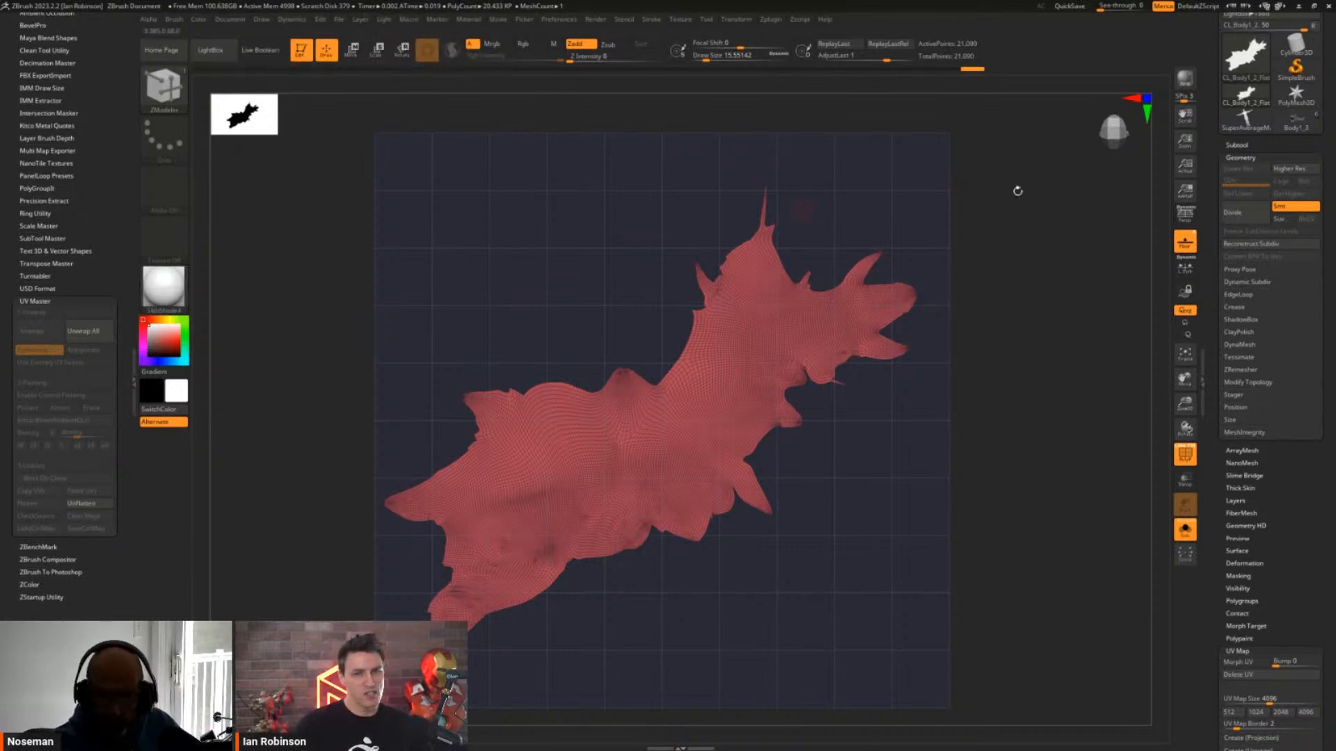
Unflatten the clone, return to the original shark tool and show all its subtools without the polyframe
click(82, 503)
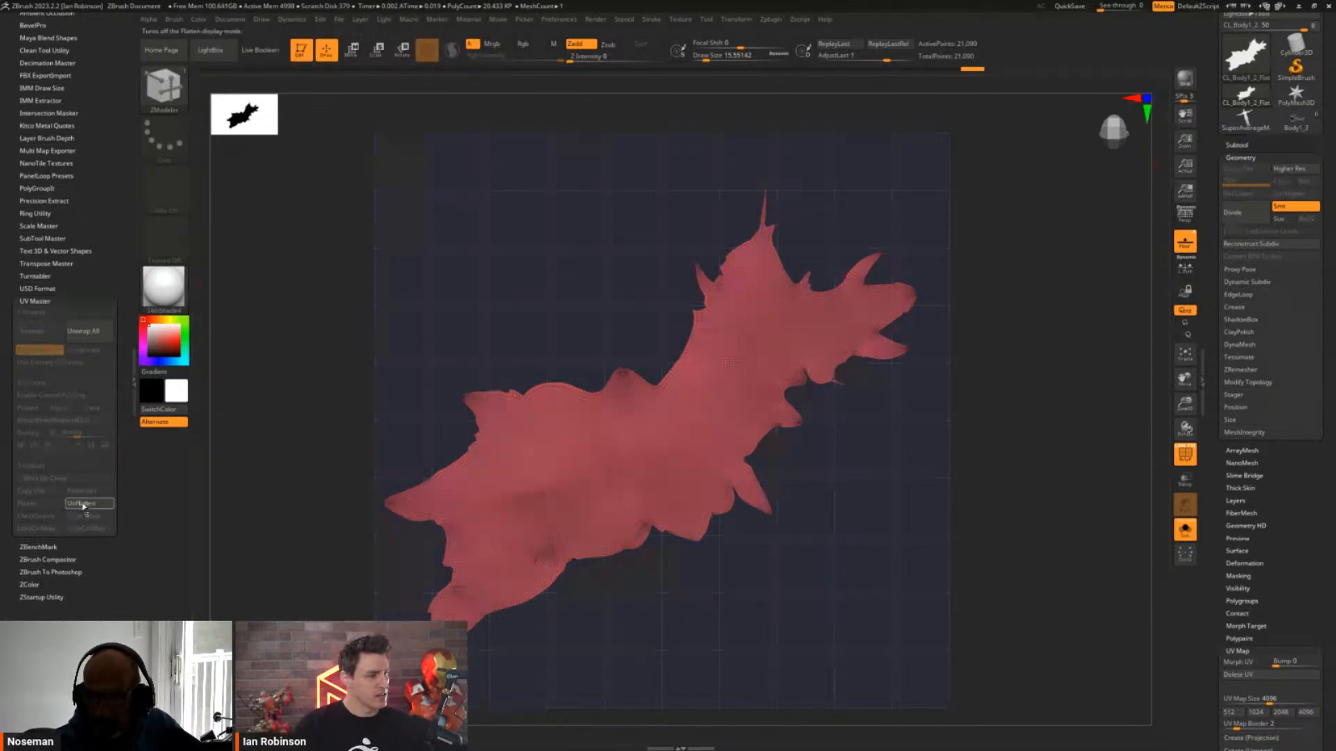
click(1296, 120)
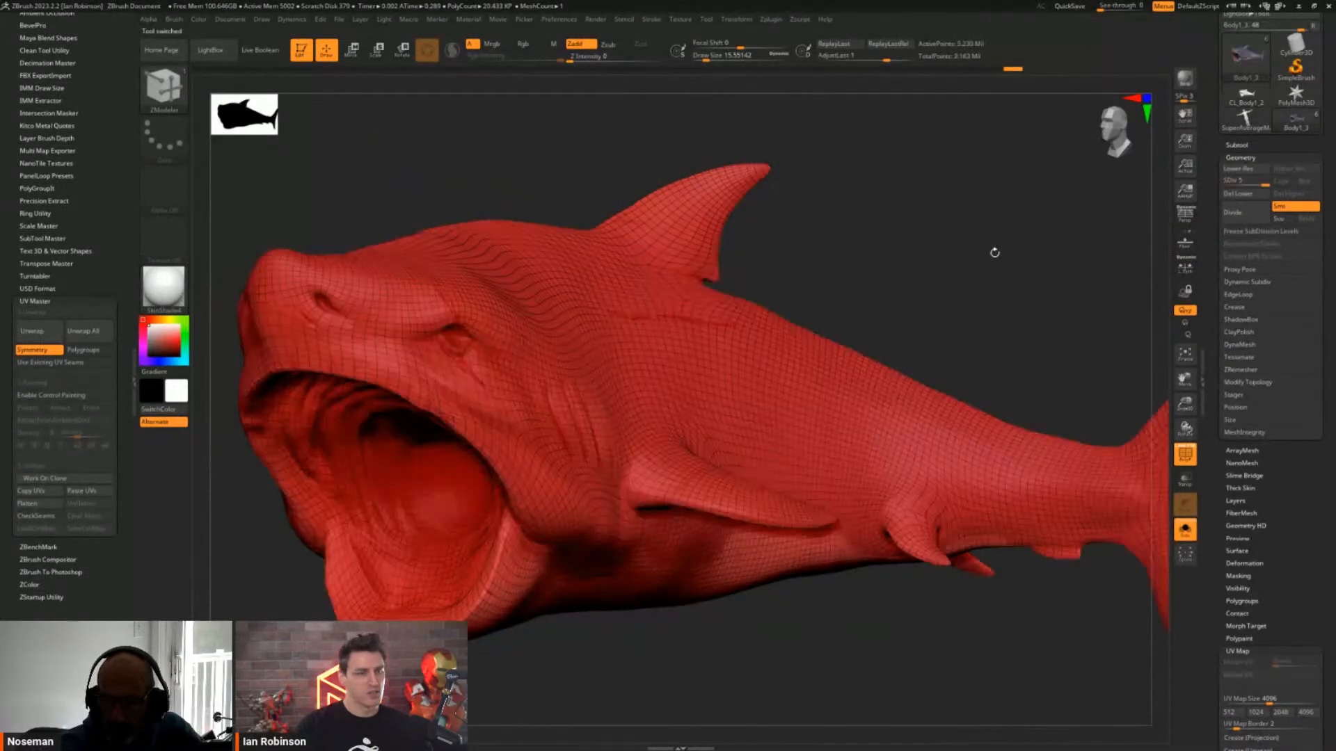
drag(992, 250, 948, 244)
key(shift+f)
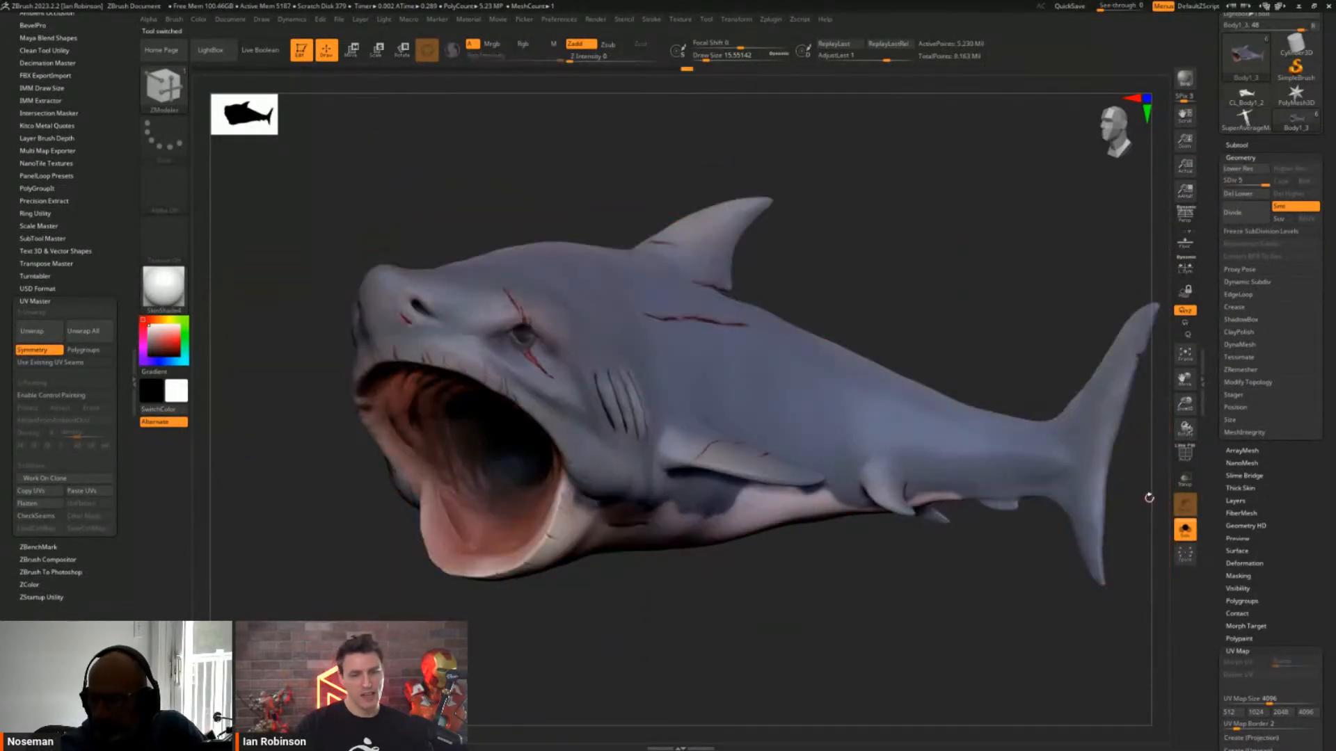
click(1185, 528)
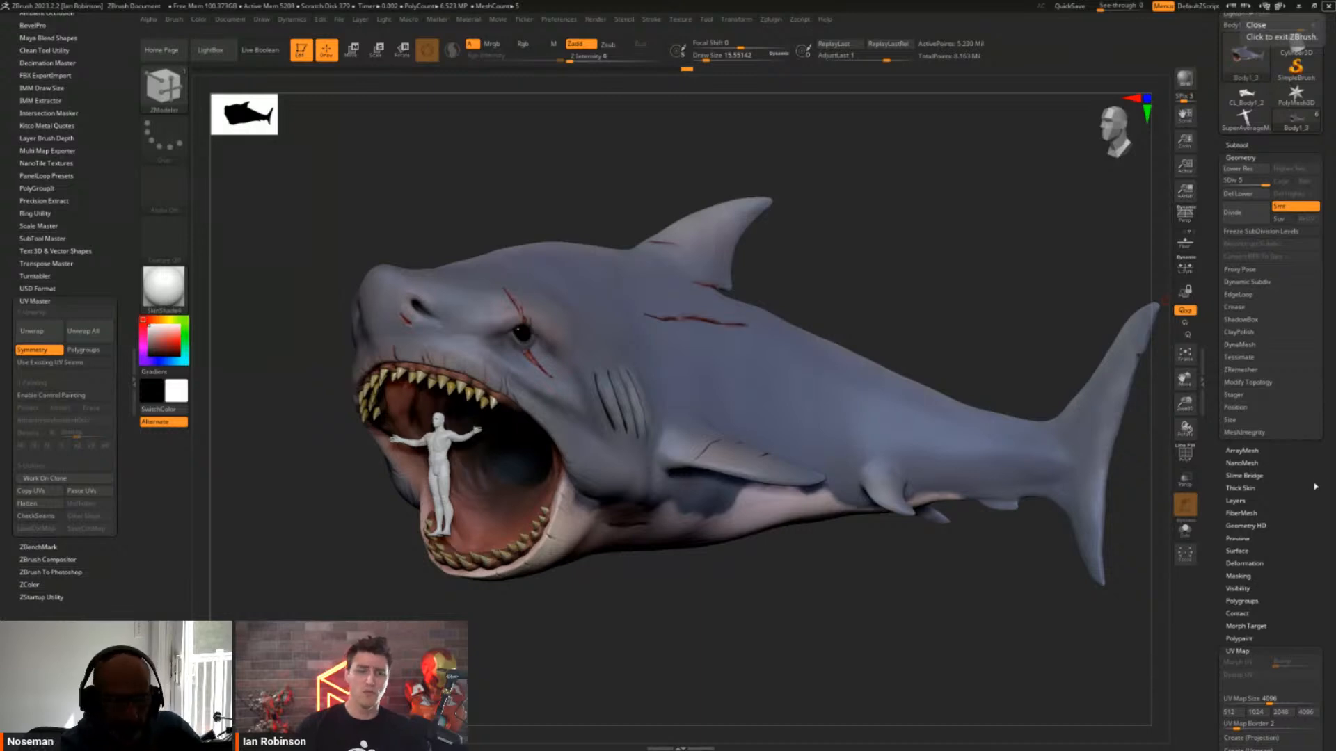
Open the image import dialog for the body's Texture Map and cancel it without loading a file
drag(1310, 491, 1298, 406)
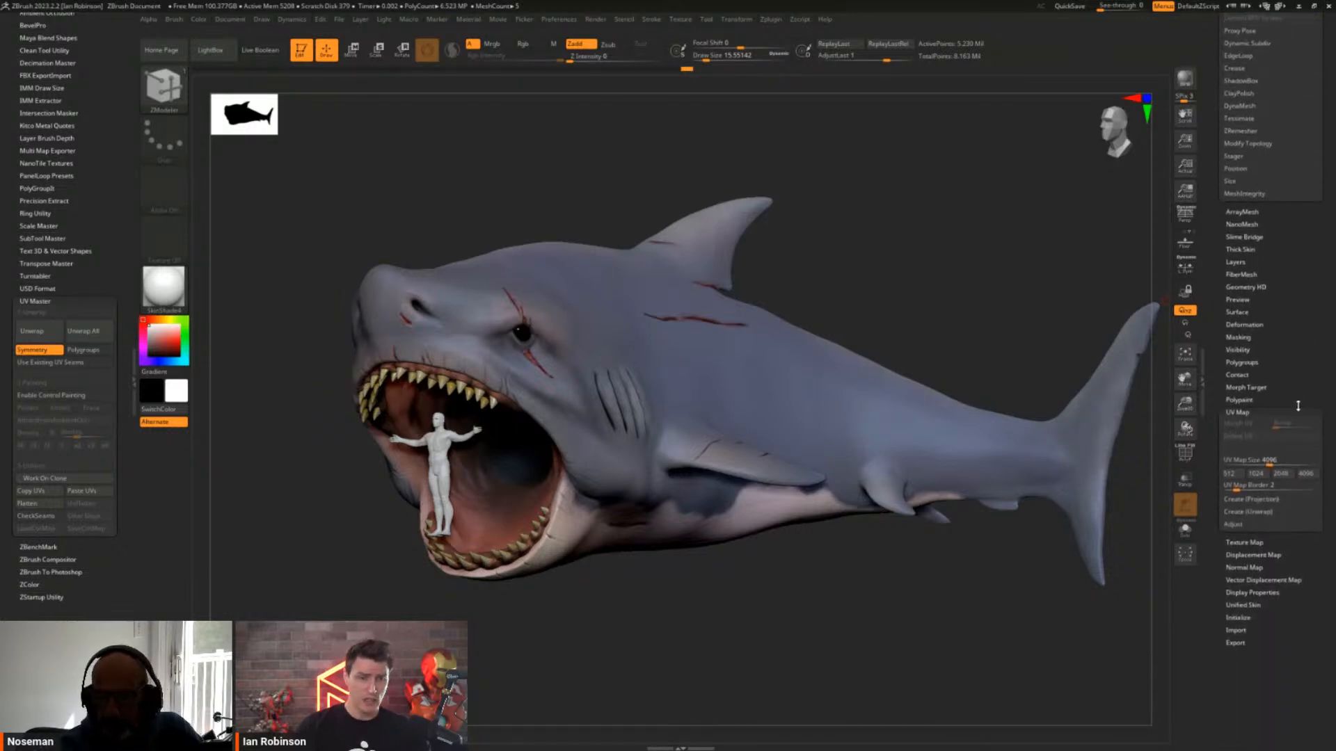
click(1255, 541)
click(1249, 279)
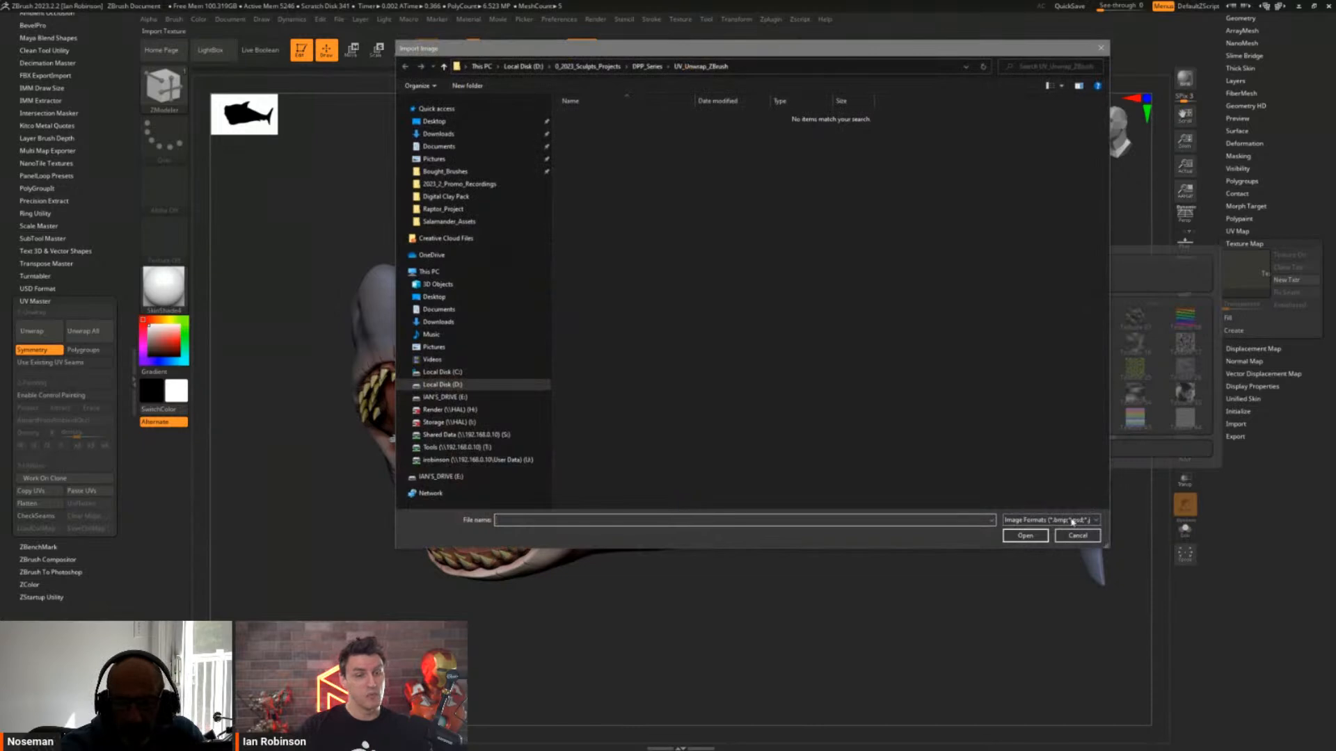
click(1079, 534)
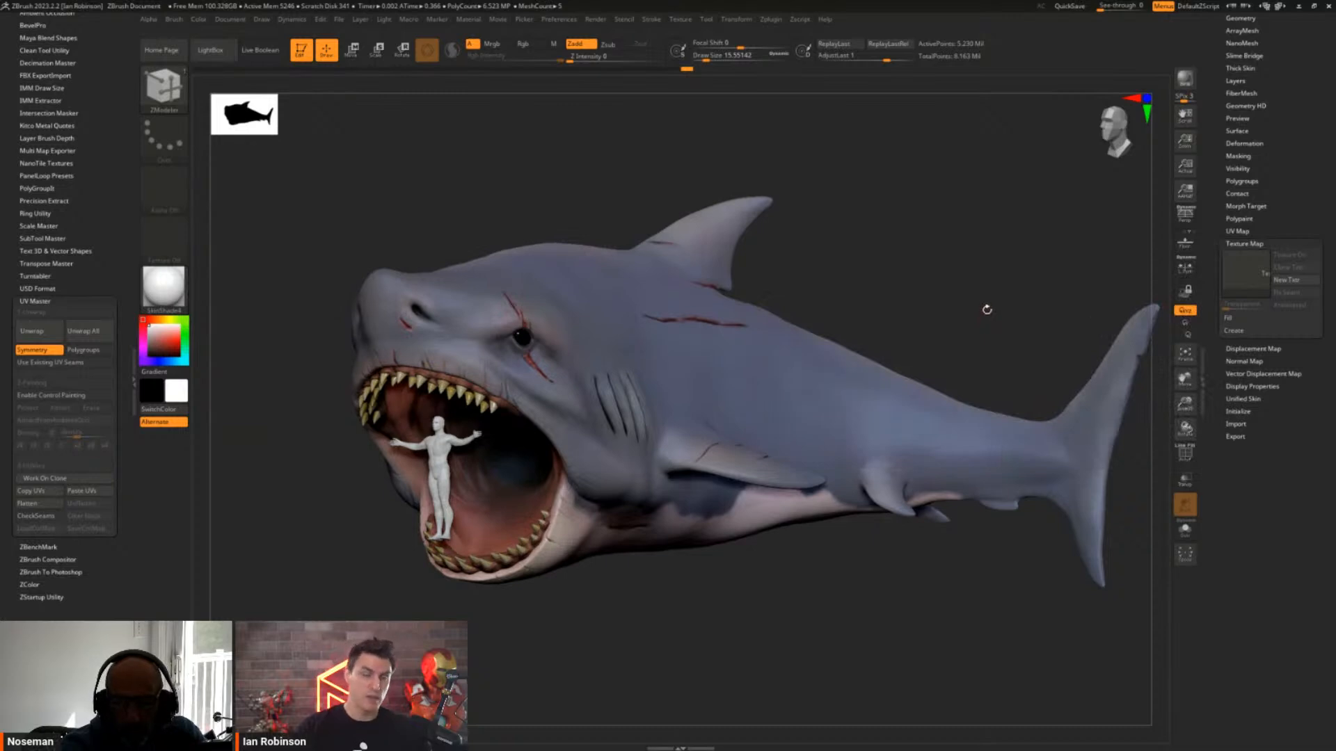
Switch to the CL_Body1_2 clone, flatten its UVs and activate the move gizmo
drag(975, 286, 996, 280)
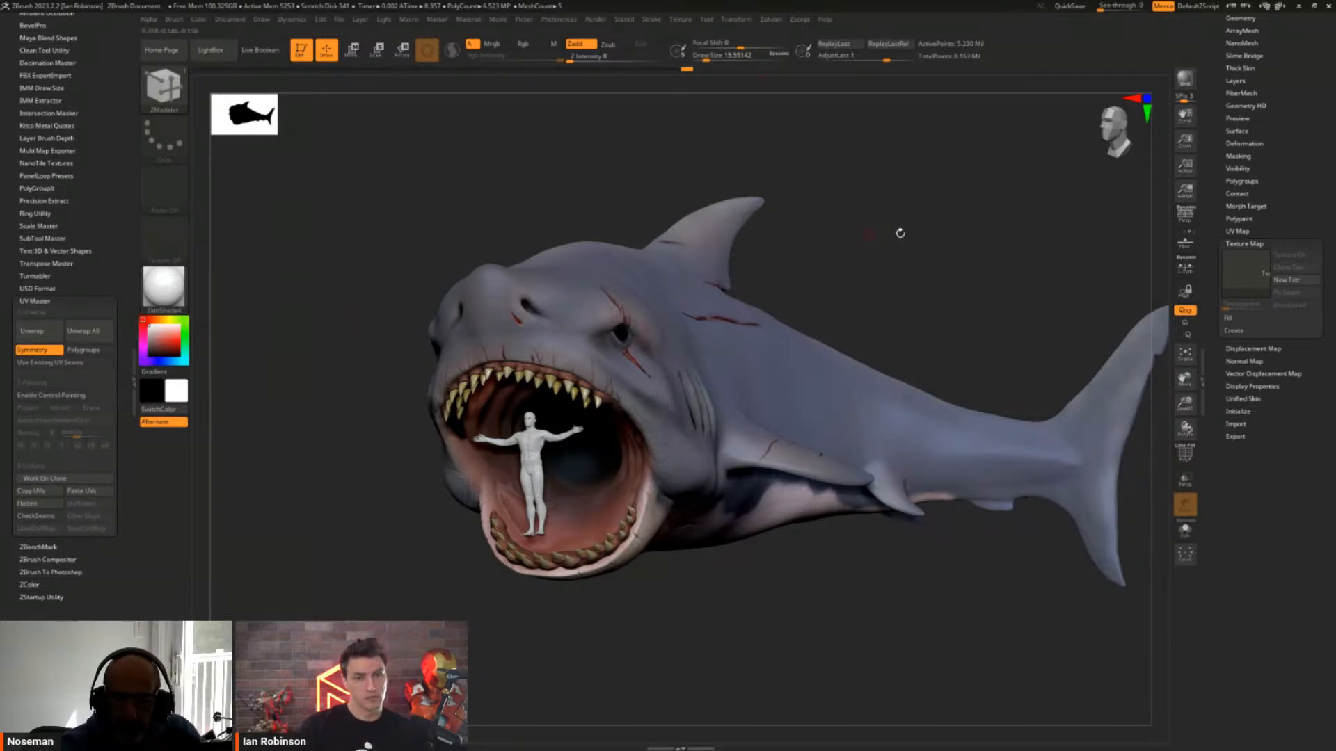
drag(1271, 206, 1271, 456)
click(1245, 229)
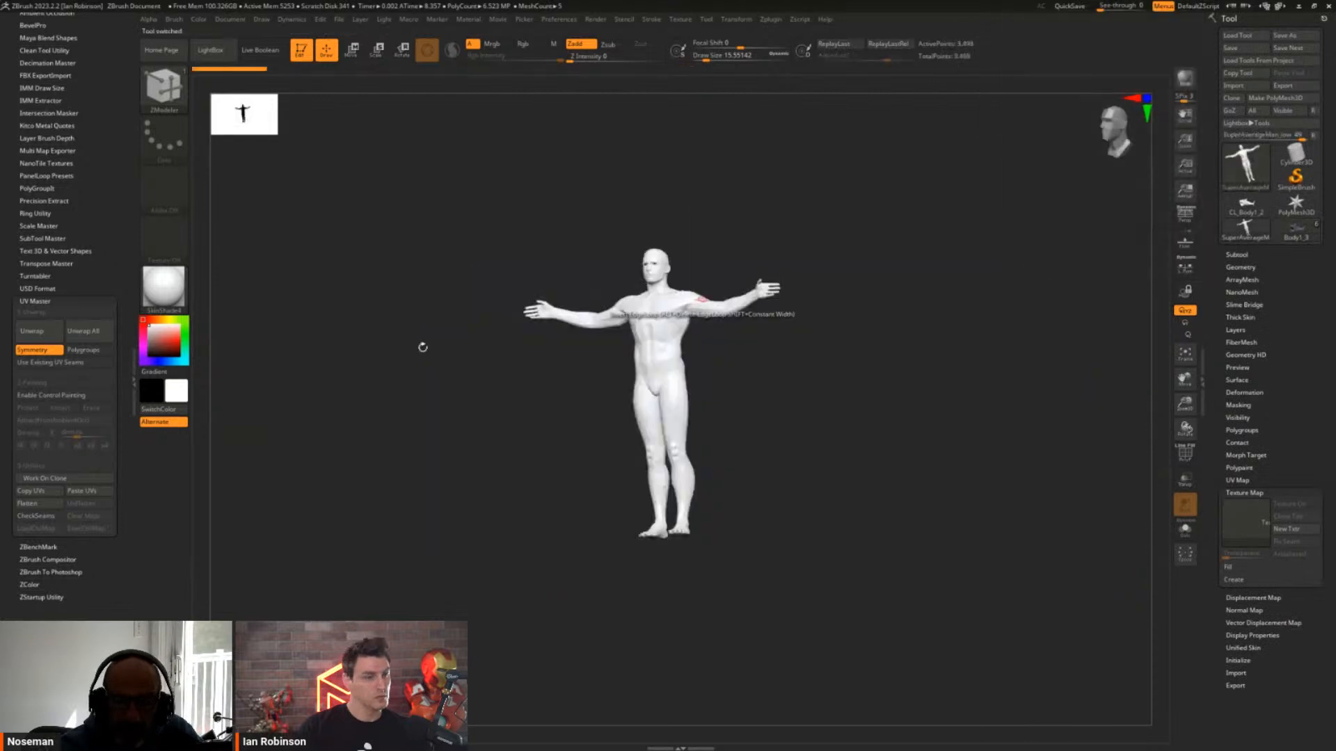
click(1231, 208)
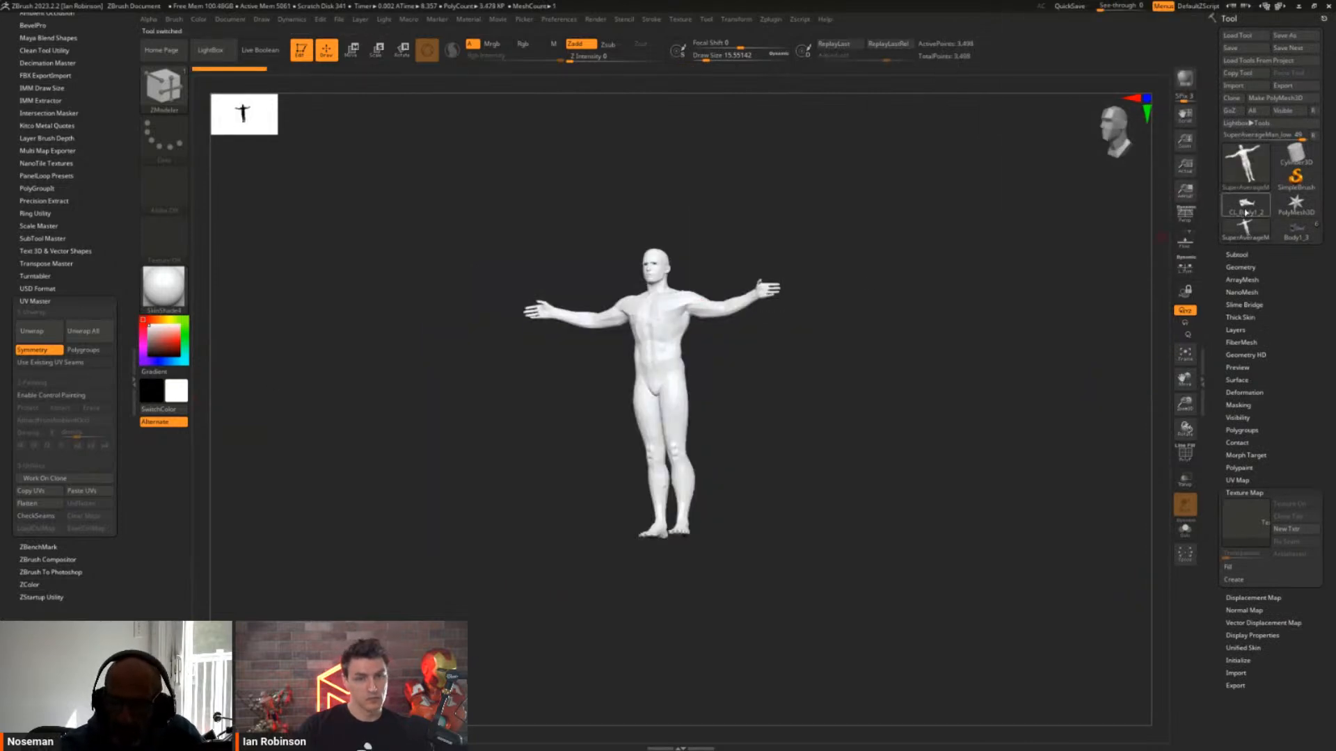
click(41, 505)
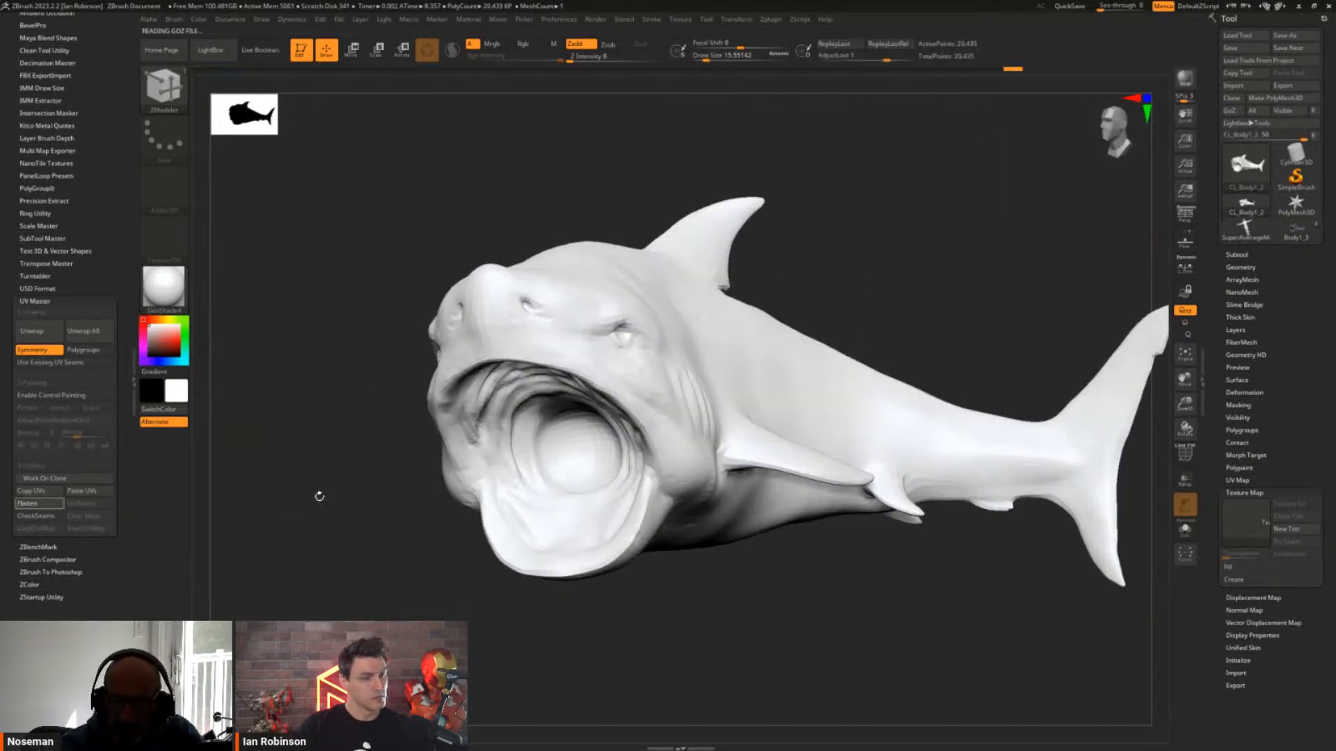
key(w)
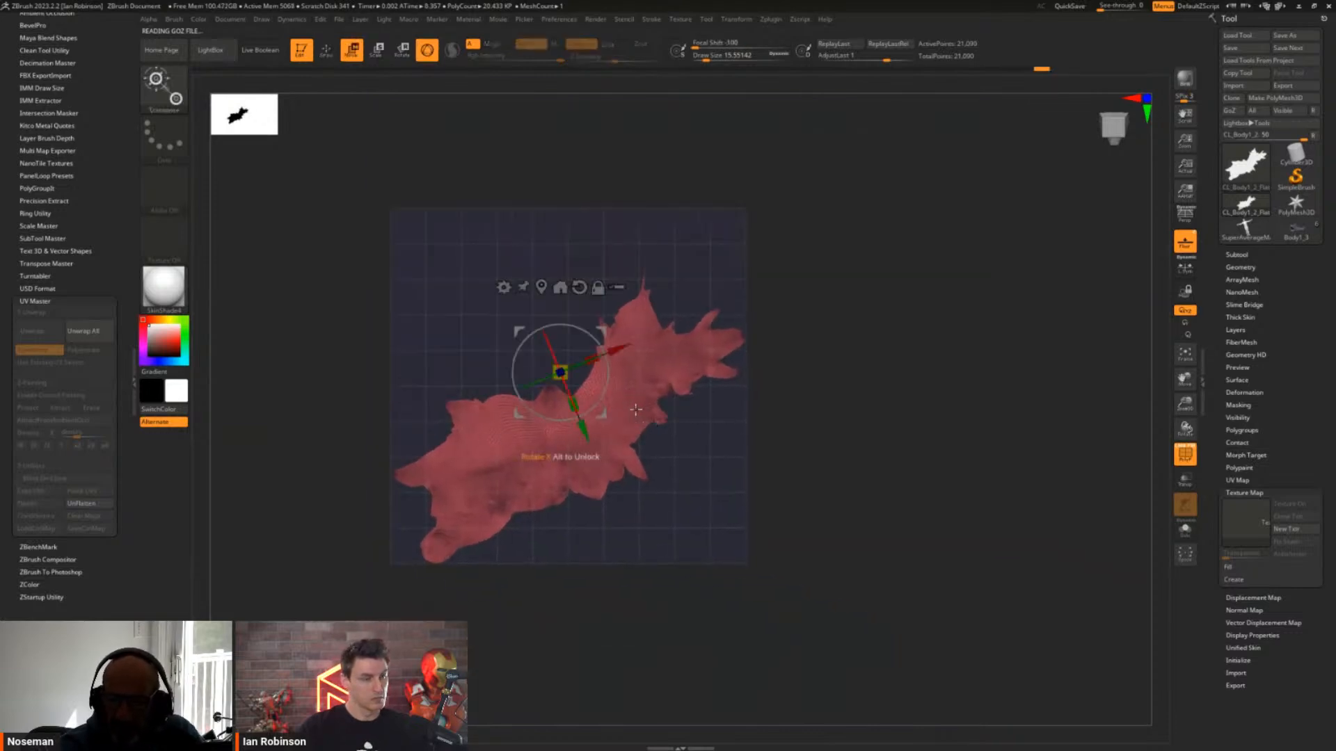
Move the flattened shell out of the UV square into the empty space beside it
drag(602, 417, 1009, 389)
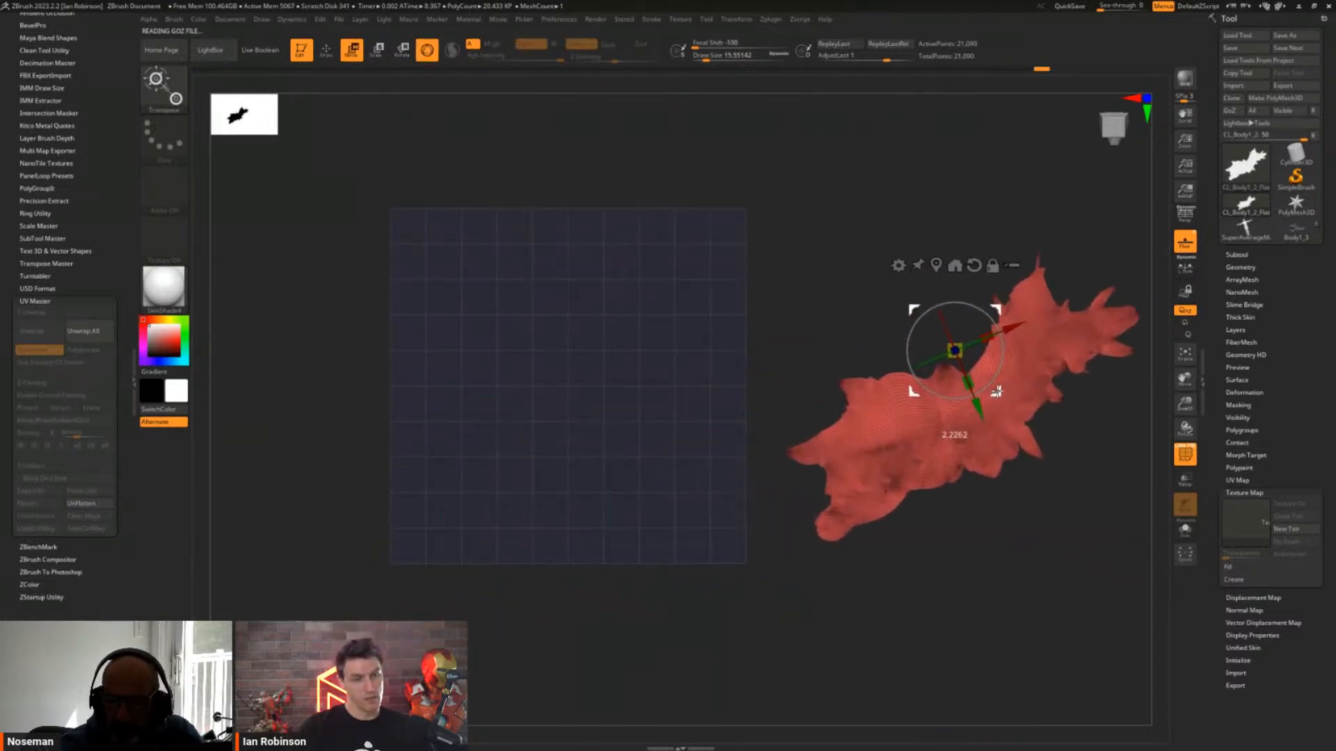
key(q)
ctrl+right_drag(1003, 450, 989, 414)
mouse_move(990, 414)
alt+right_down()
mouse_move(900, 427)
mouse_move(905, 454)
alt+right_up()
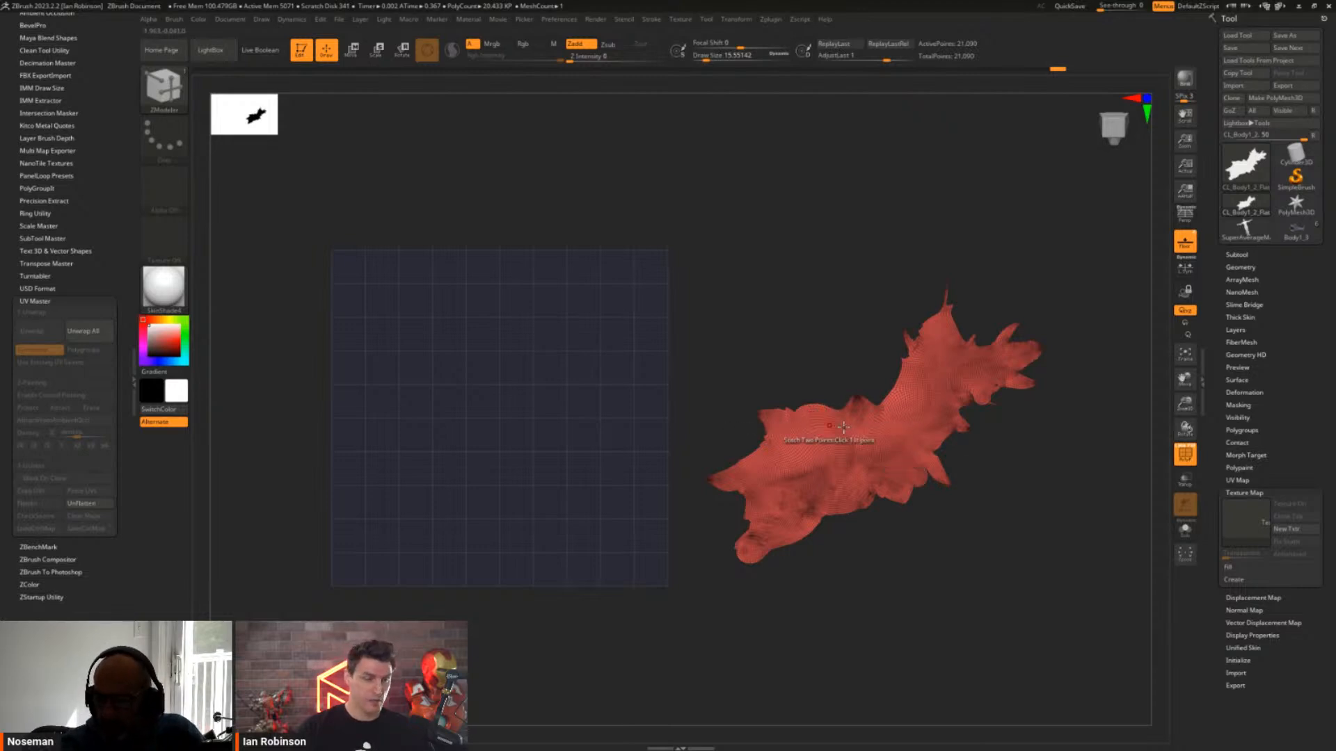
ctrl+right_drag(896, 479, 940, 494)
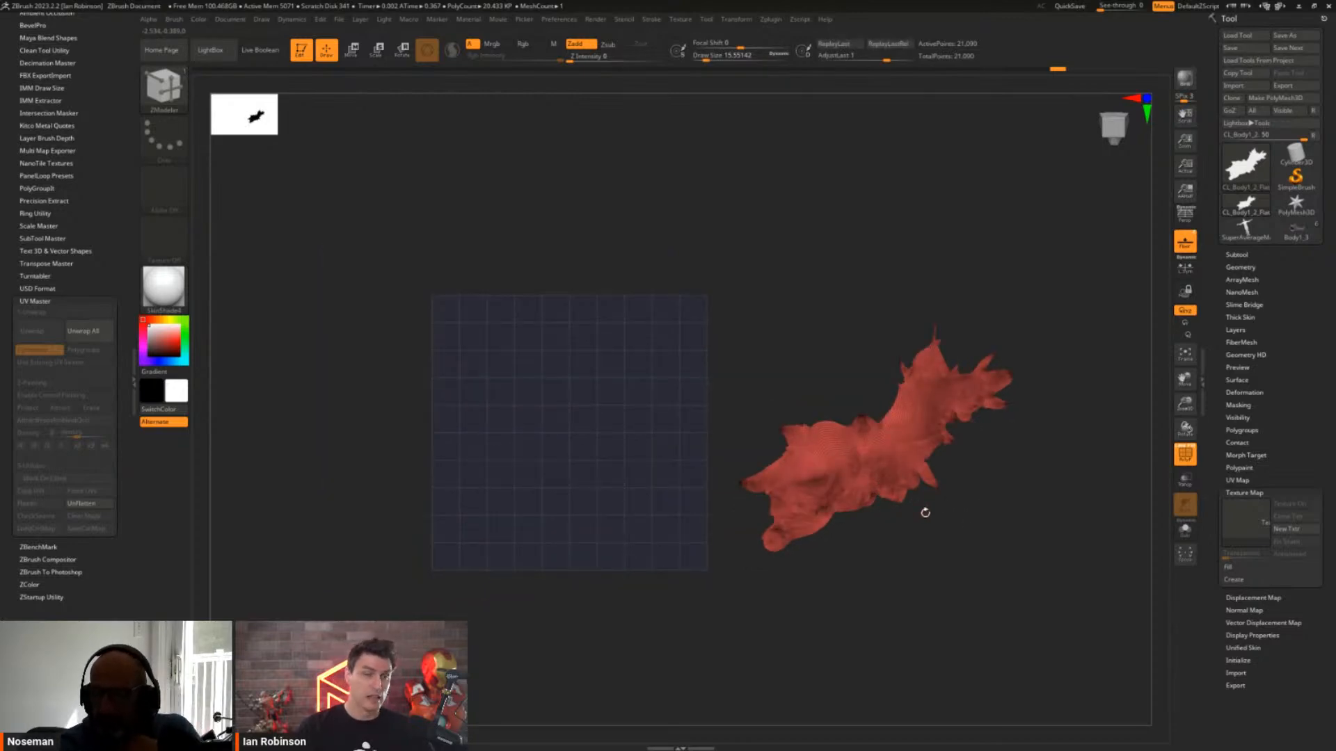
alt+right_drag(933, 510, 865, 518)
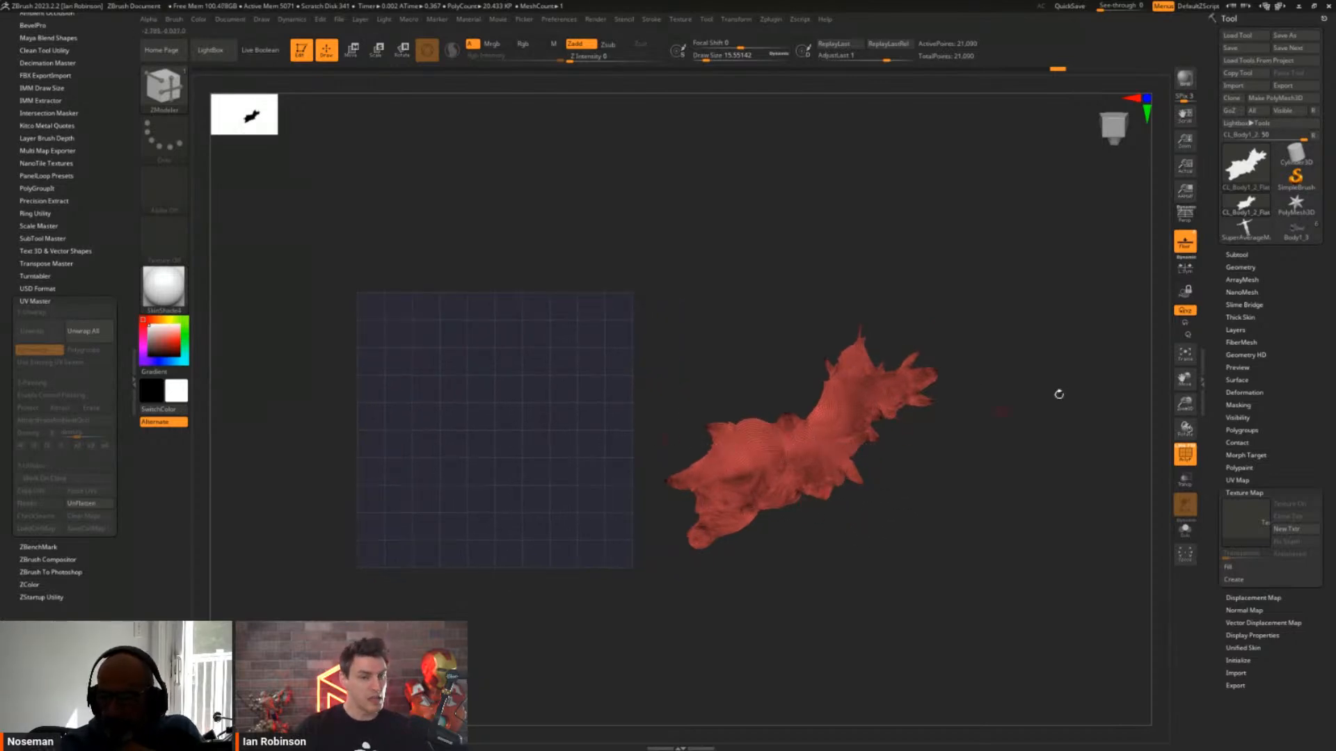
Reset the gizmo's orientation and try duplicating the shell beside itself outside the UV square
key(w)
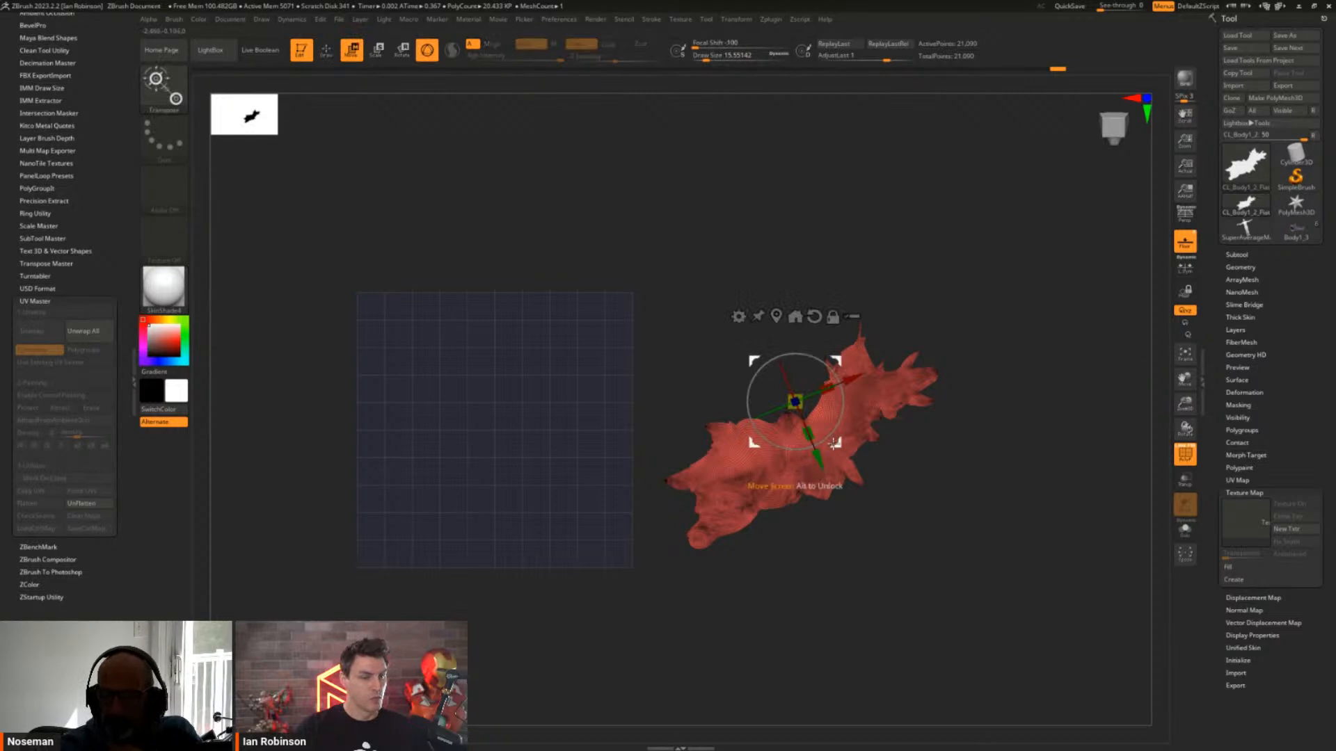
alt+click(815, 318)
drag(819, 356, 838, 336)
alt+drag(1009, 427, 868, 435)
ctrl+drag(743, 386, 963, 386)
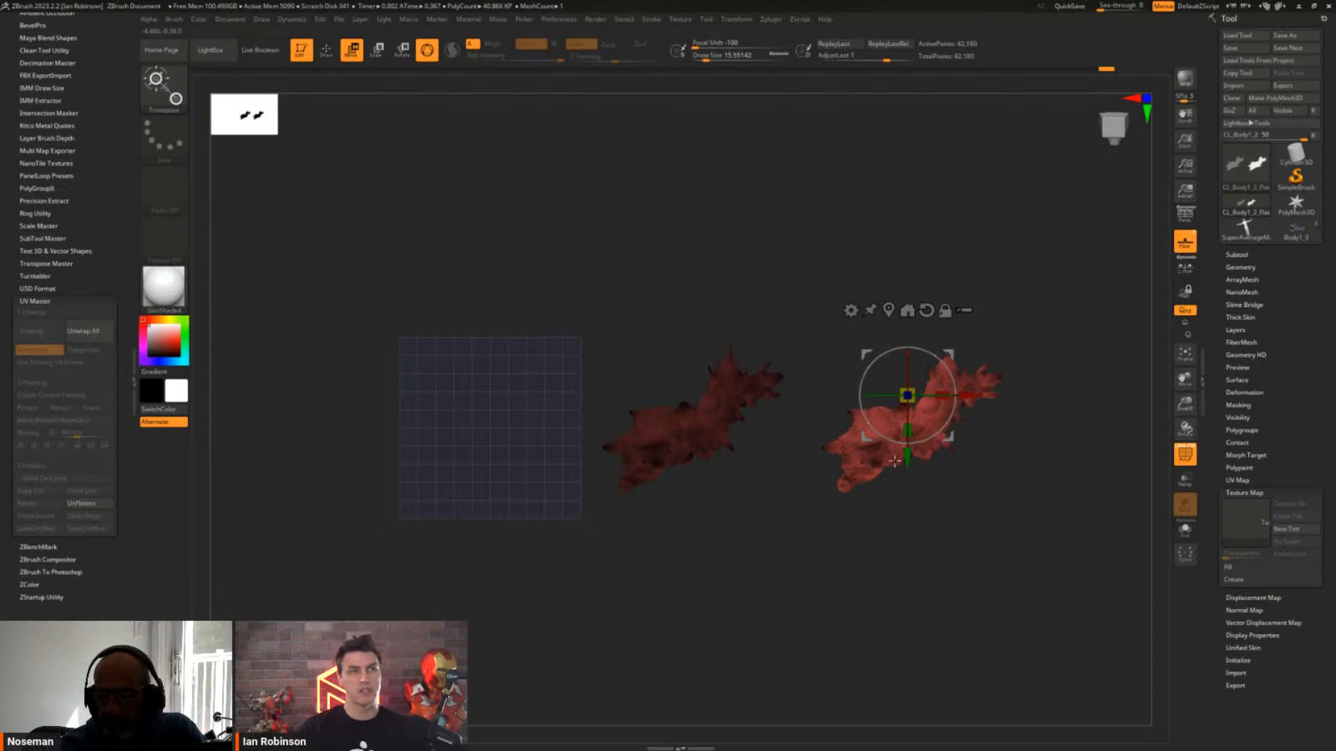
Undo the shell's duplication and its move out of the UV square
key(ctrl+z)
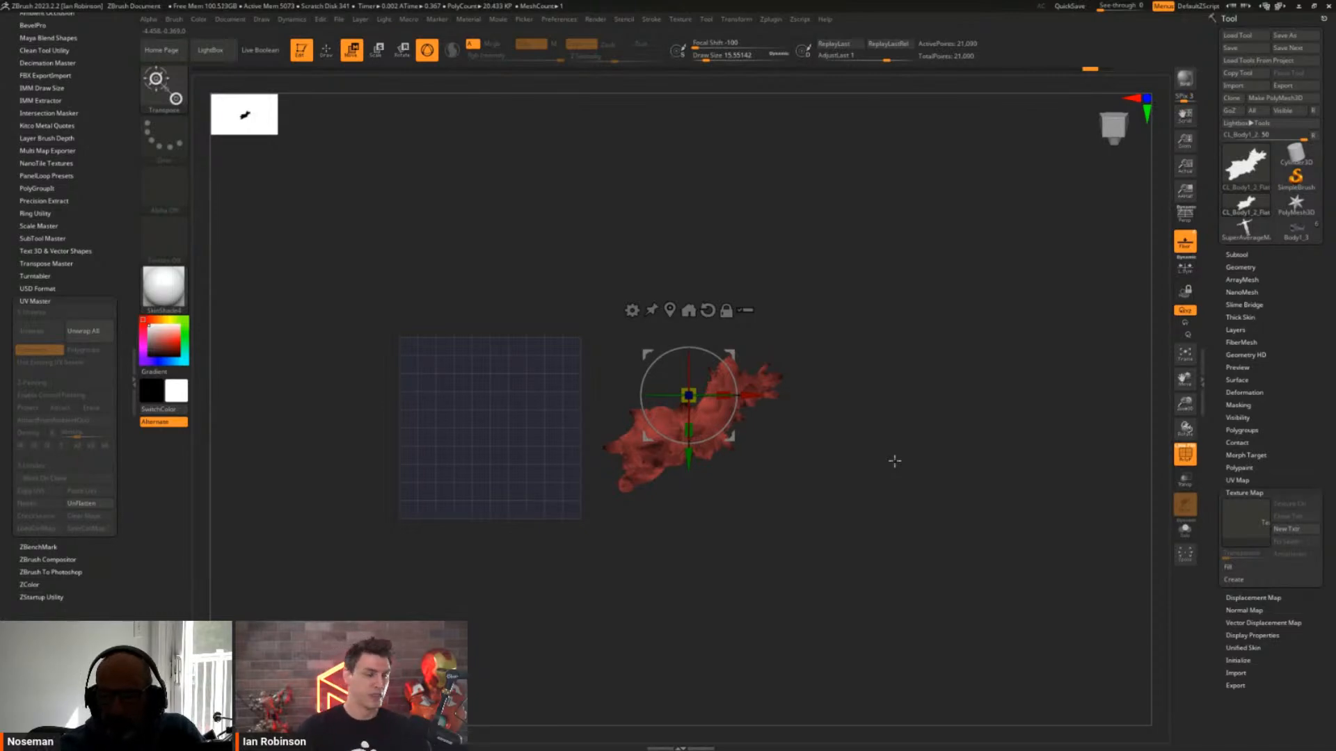
drag(894, 461, 879, 447)
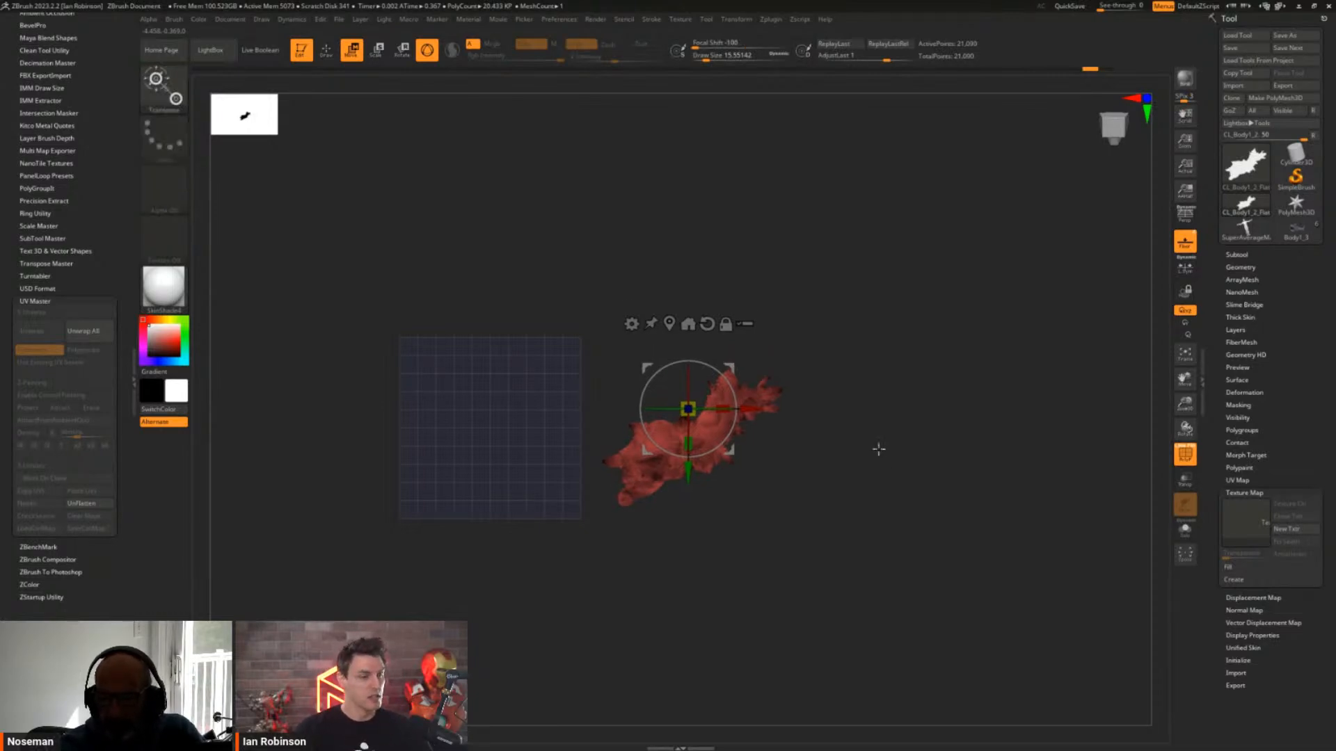
key(ctrl+z)
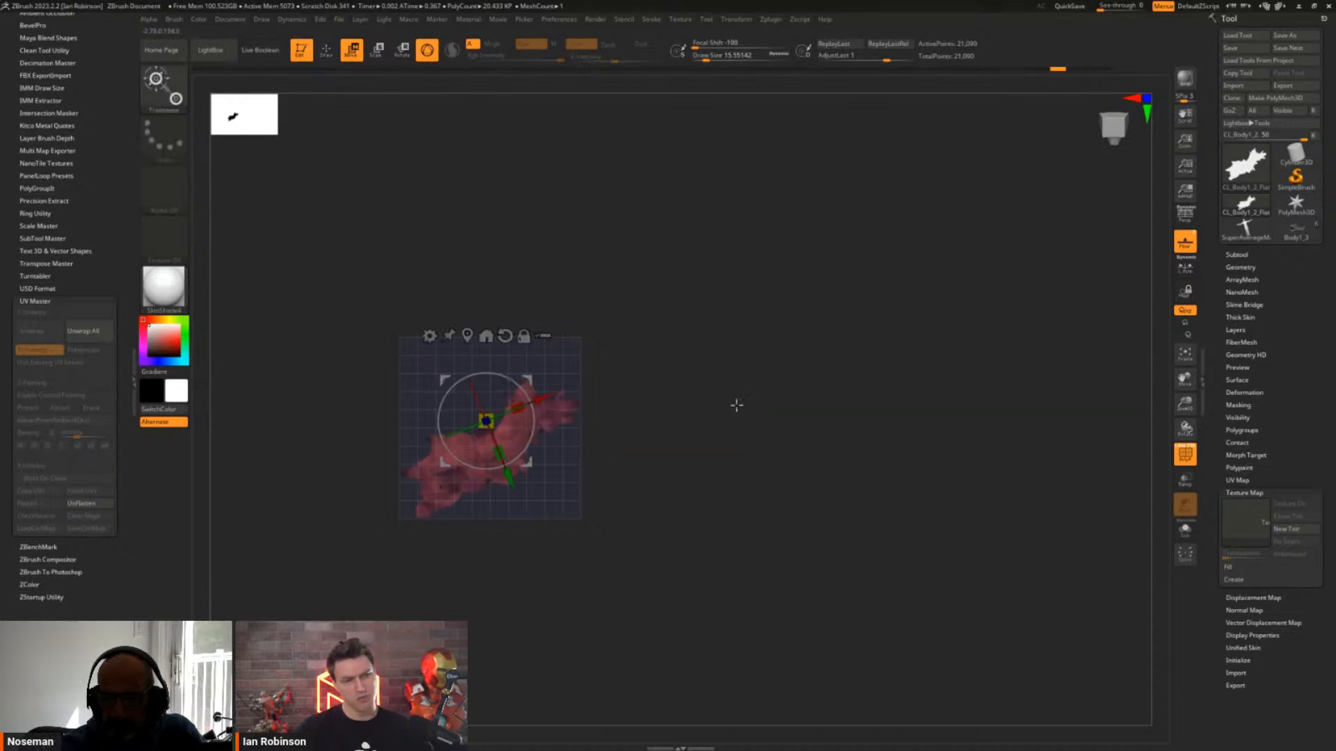
Scale the shell down slightly and reposition it with a margin inside the UV square
alt+drag(705, 414, 716, 462)
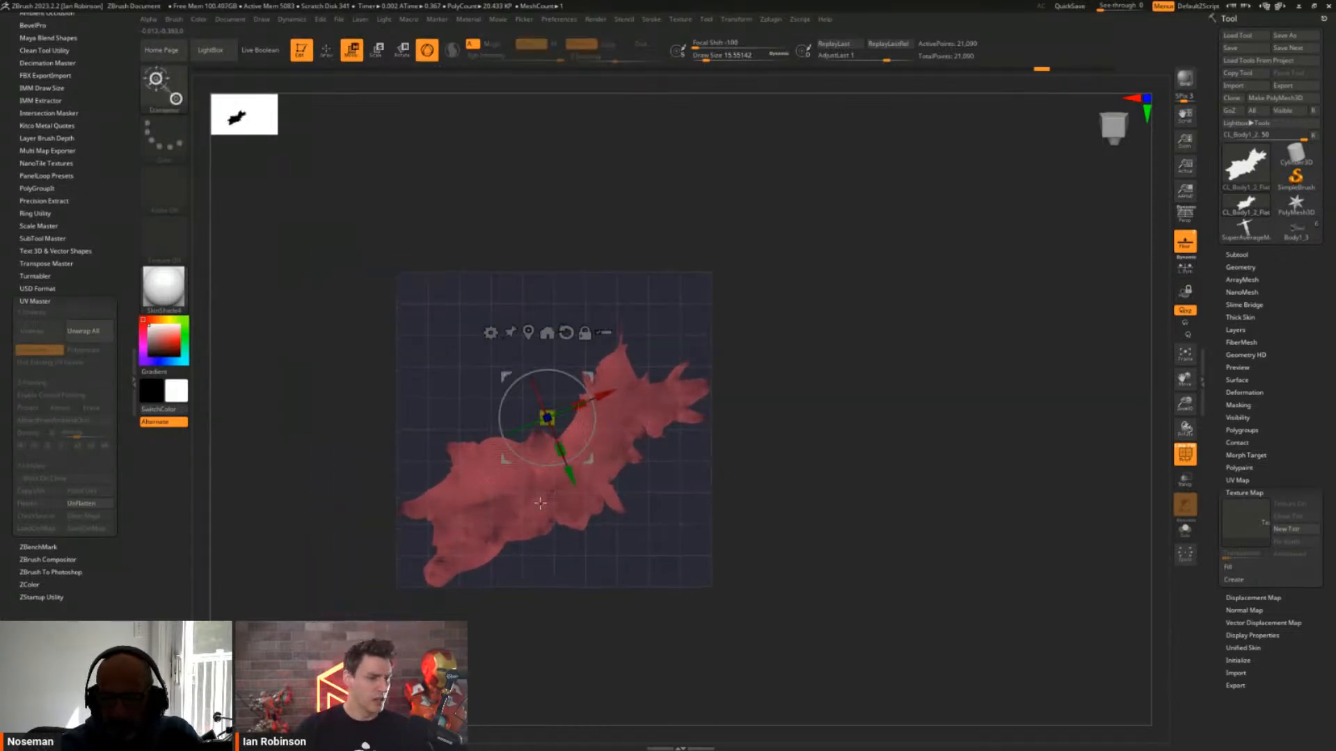
drag(589, 459, 591, 447)
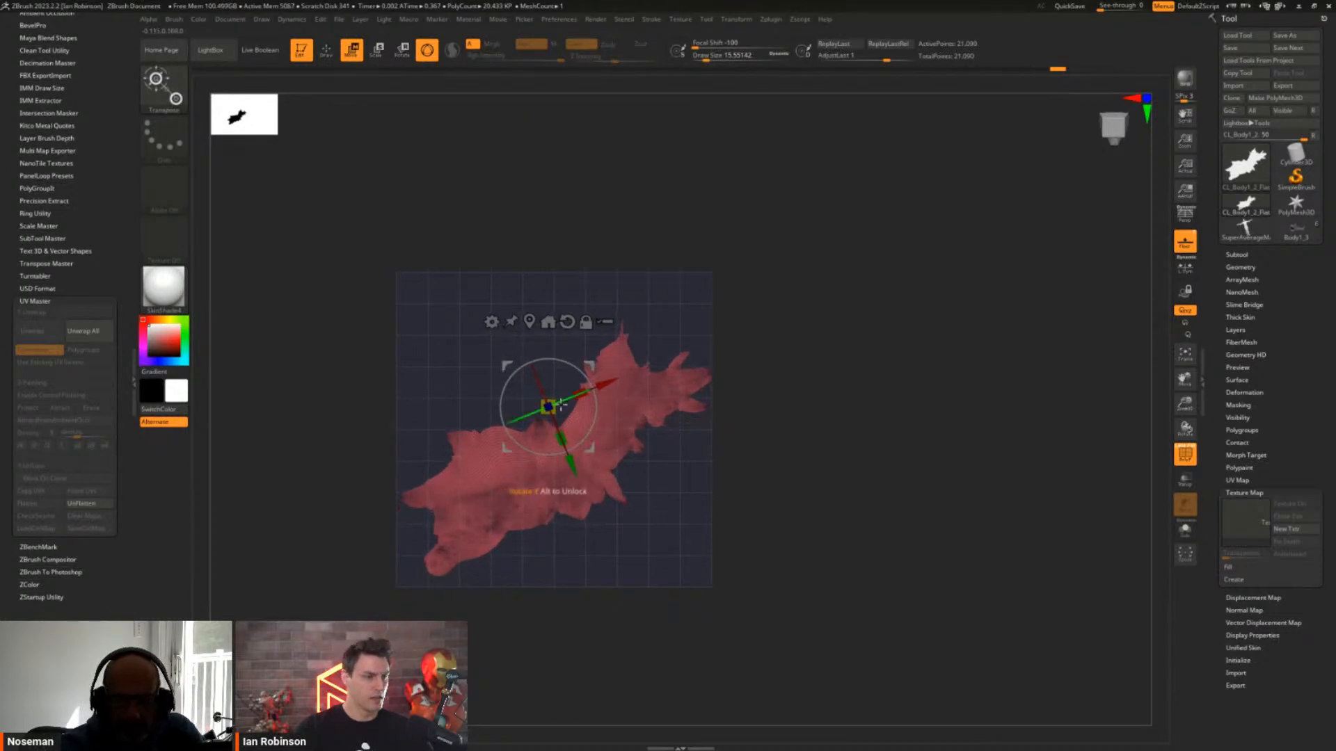
drag(551, 407, 545, 408)
drag(592, 452, 589, 450)
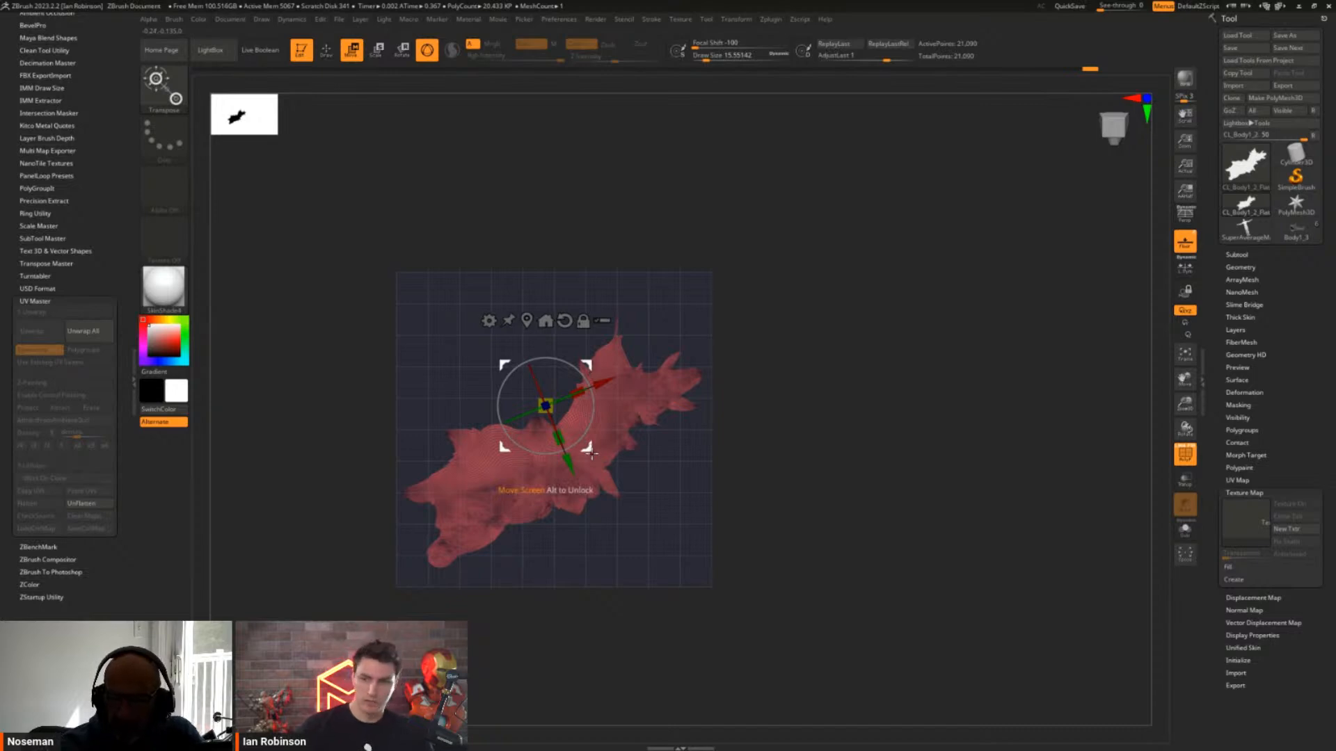
key(q)
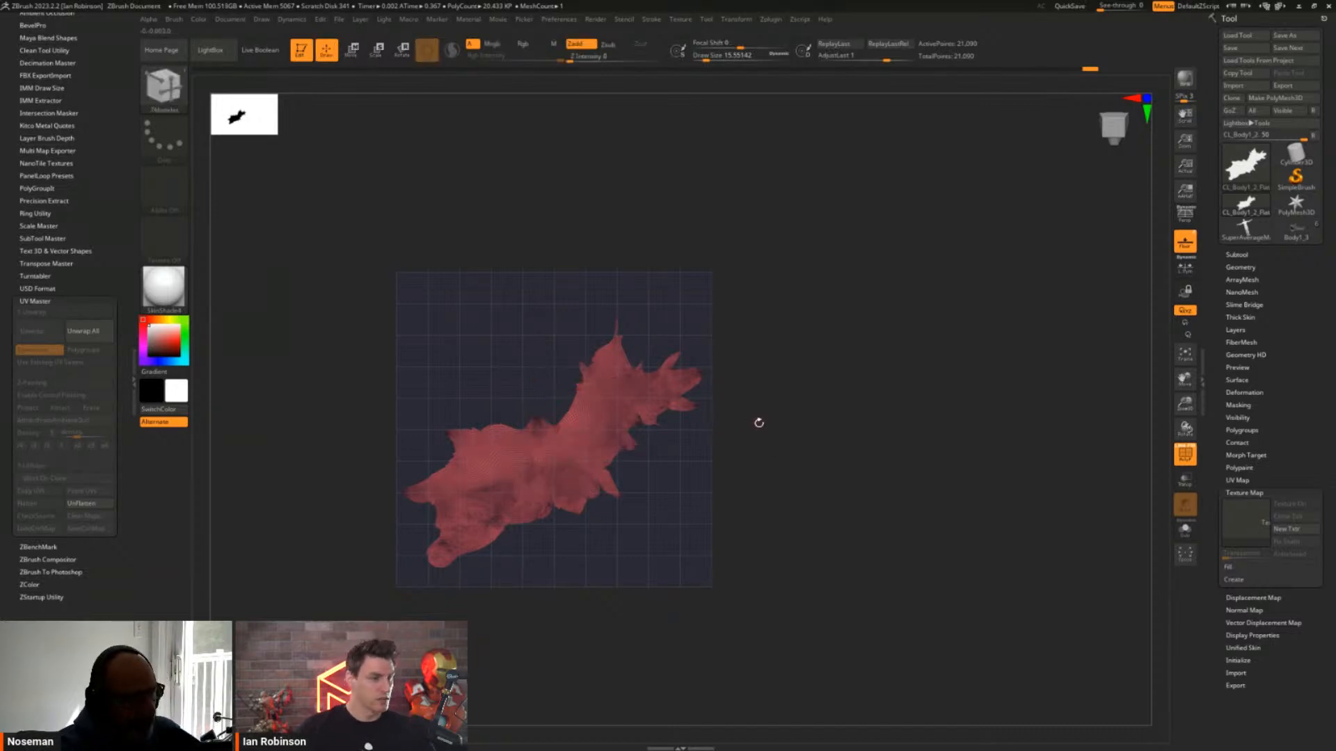
Unflatten the repositioned UV shell to bring the shark body clone back to its 3D shape
mouse_move(759, 423)
alt+mouse_down()
mouse_move(769, 403)
mouse_move(772, 439)
alt+mouse_up()
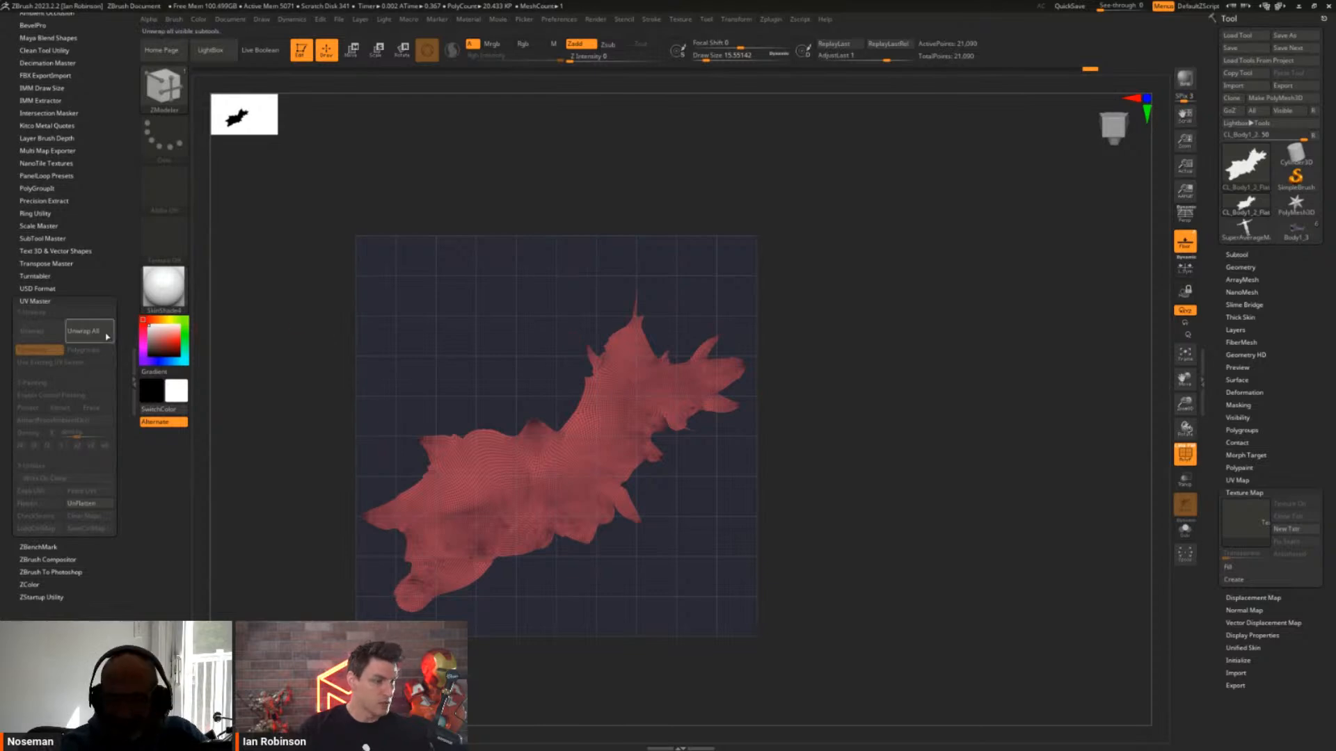
click(81, 503)
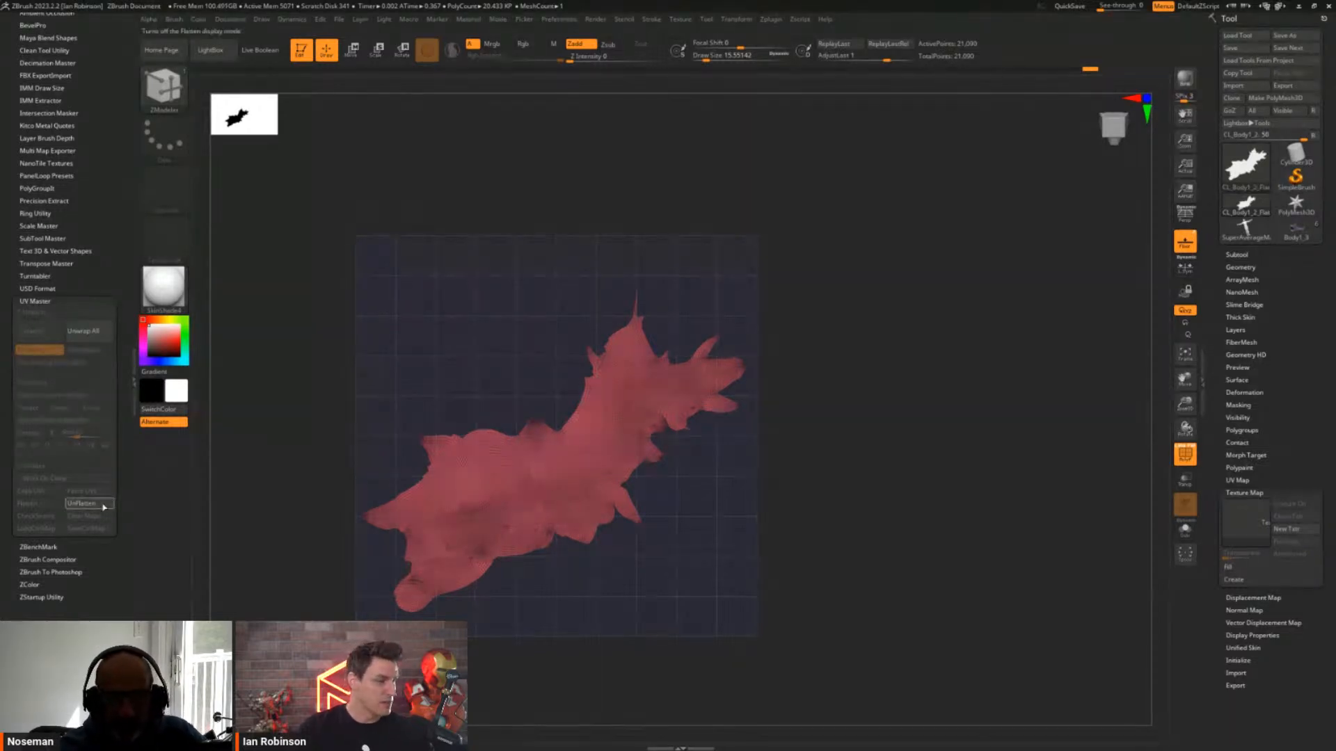
mouse_move(743, 524)
alt+right_down()
mouse_move(814, 493)
mouse_move(738, 503)
alt+right_up()
key(shift+f)
key(shift+f)
ctrl+right_drag(721, 431, 731, 444)
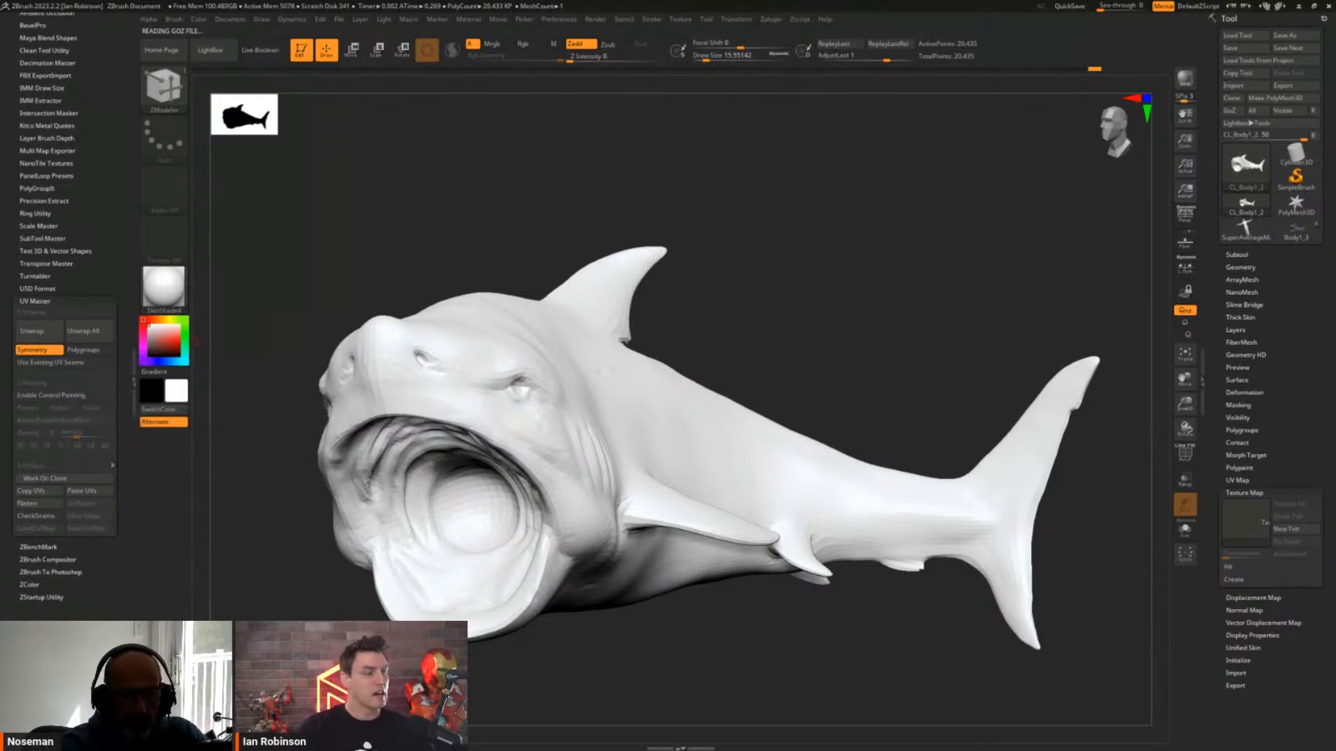
click(64, 503)
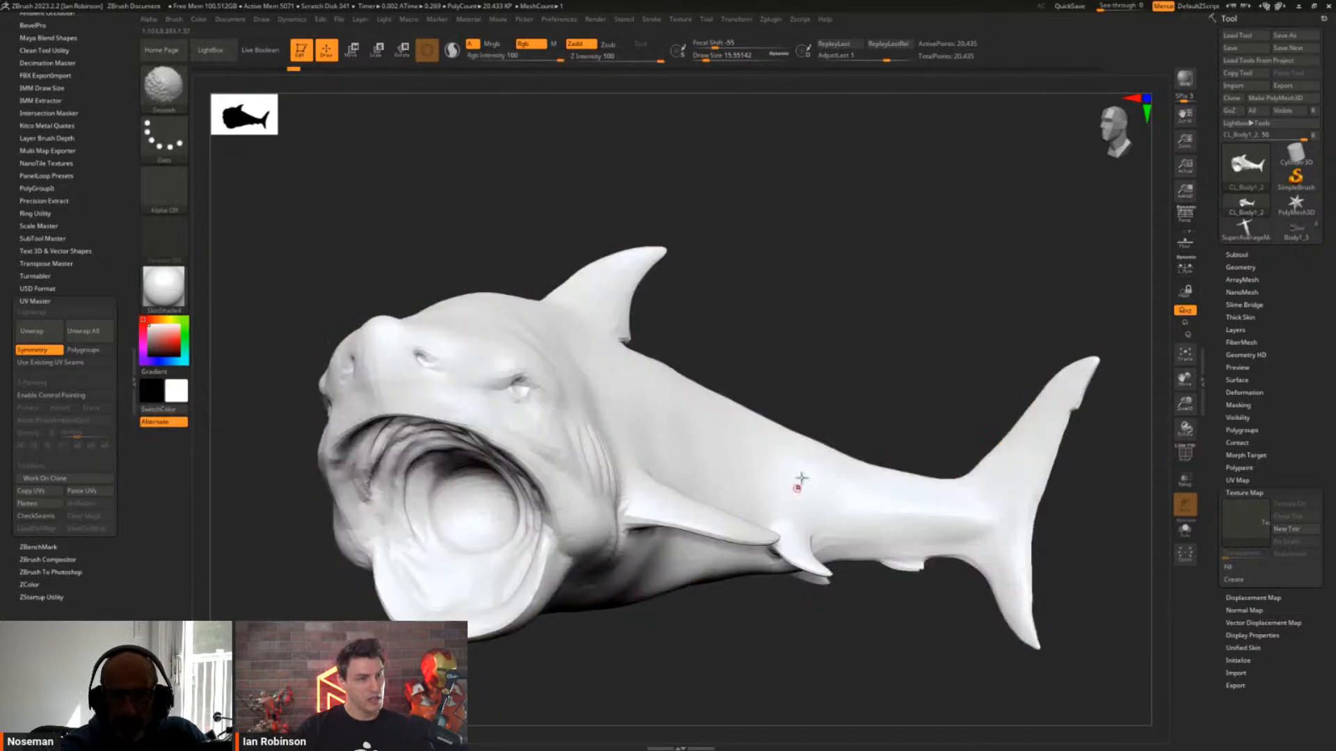
Unwrap the shark body clone with symmetry enabled and display its polyframe
click(39, 332)
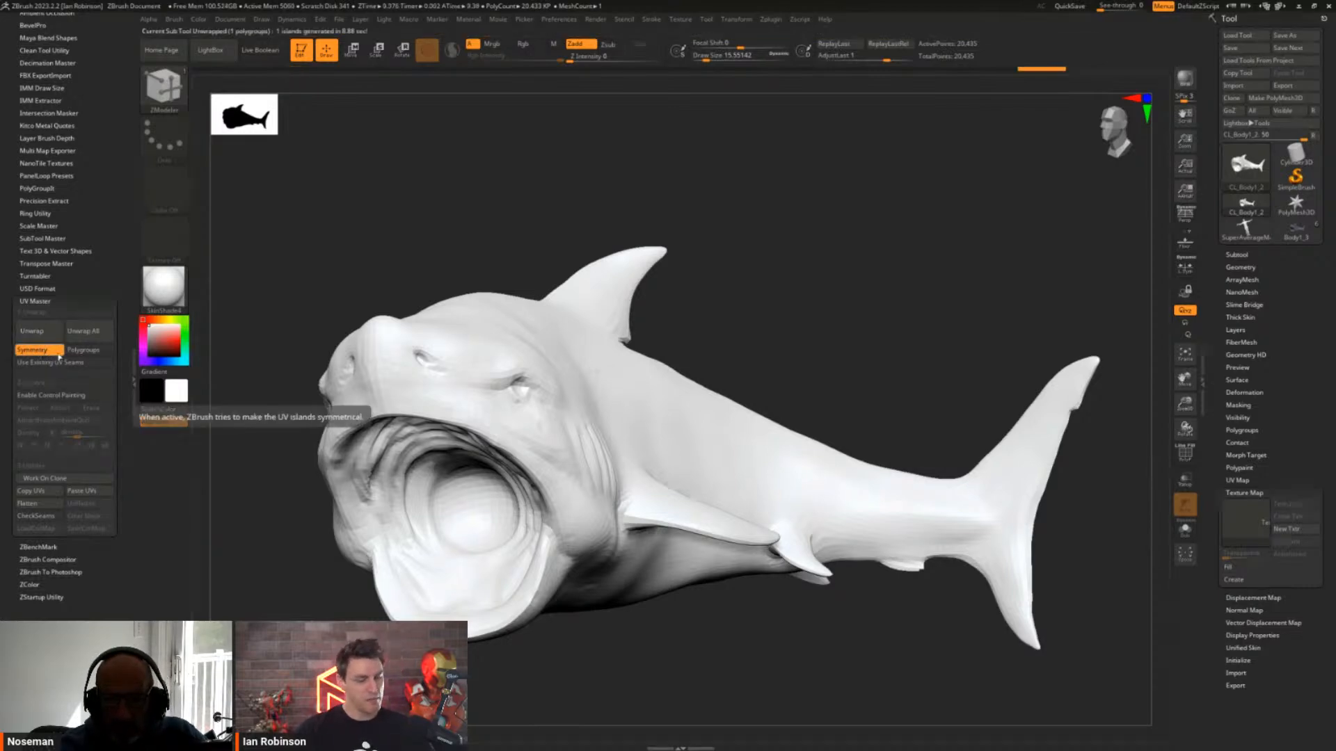
key(shift+f)
drag(729, 318, 519, 395)
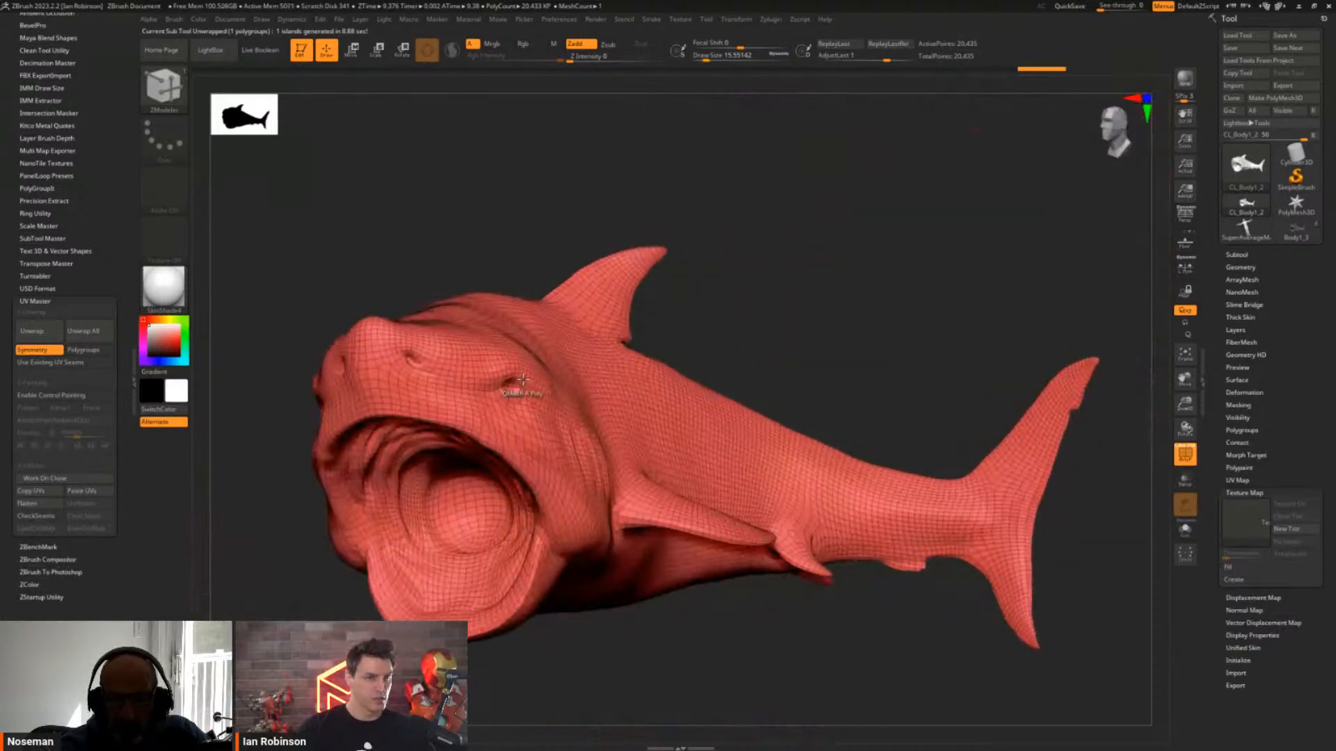
Turn off unwrap symmetry, unwrap the clone again, and flatten and unflatten it to check the new UV layout
click(37, 351)
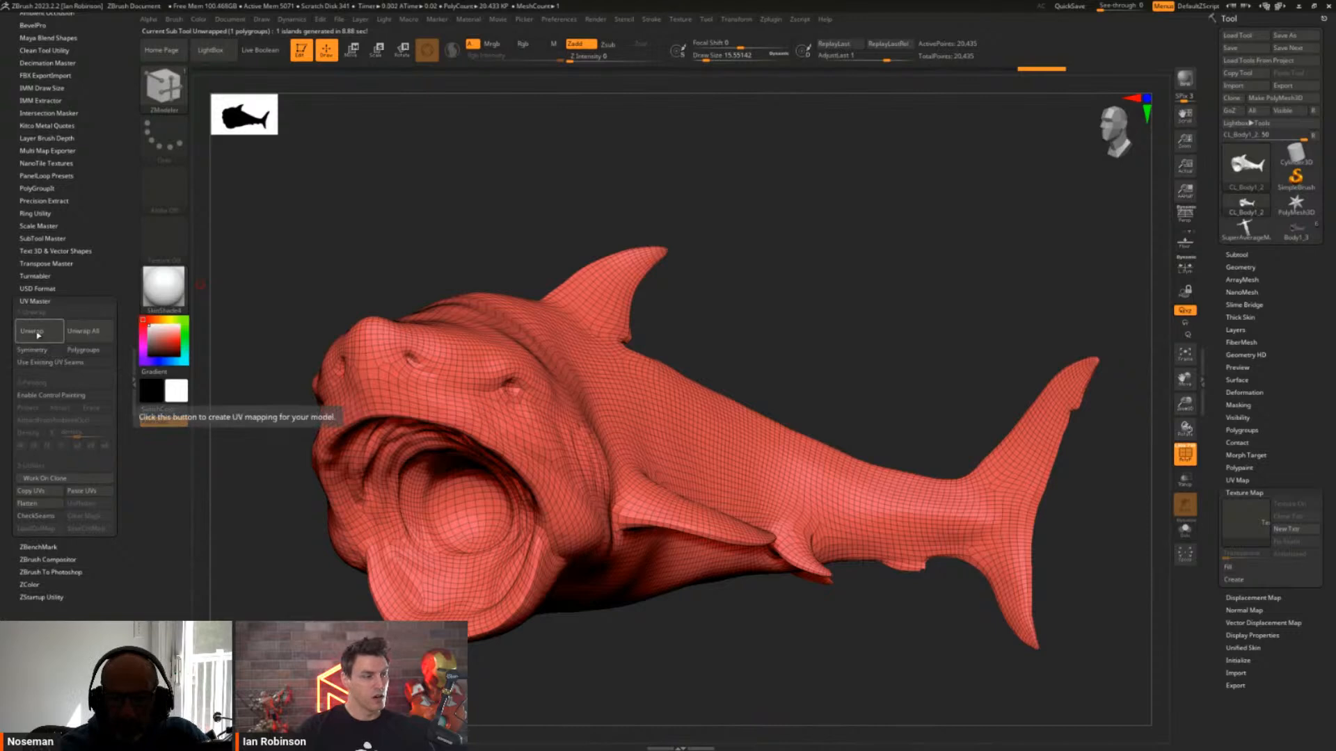
click(40, 331)
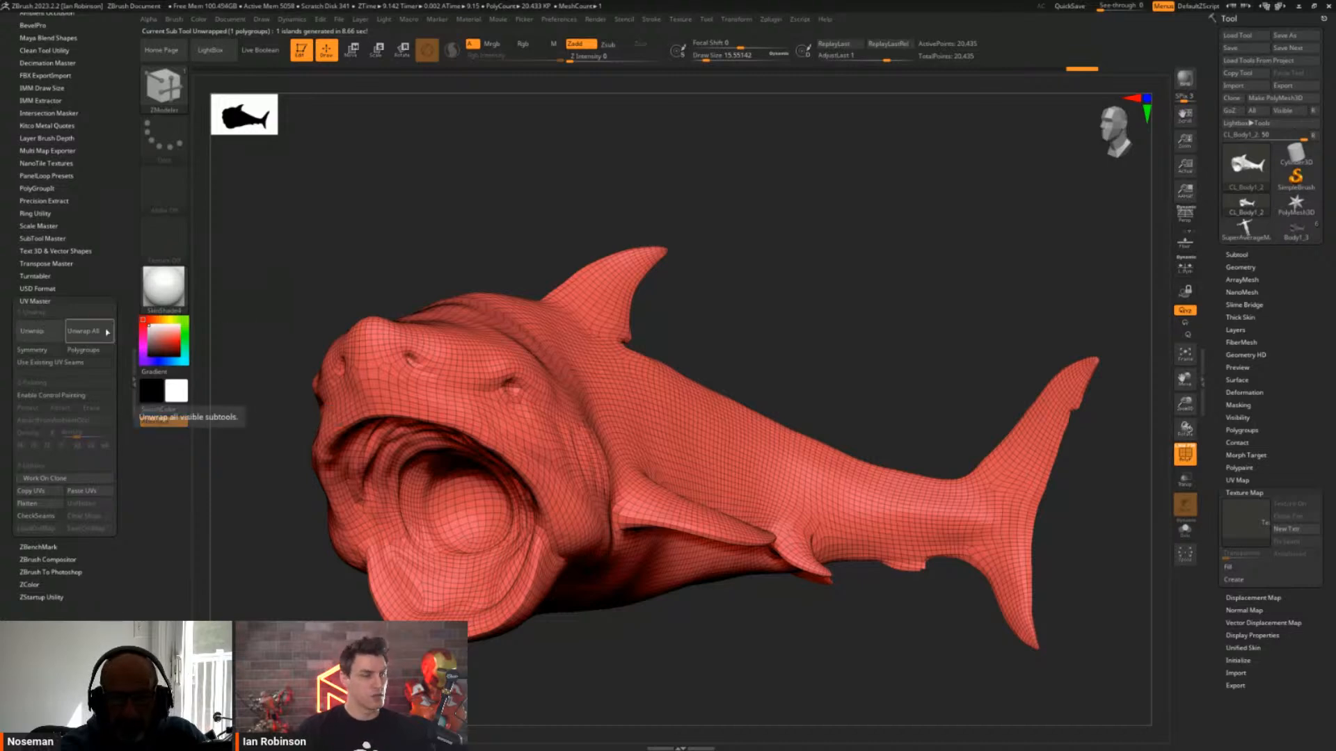
click(49, 504)
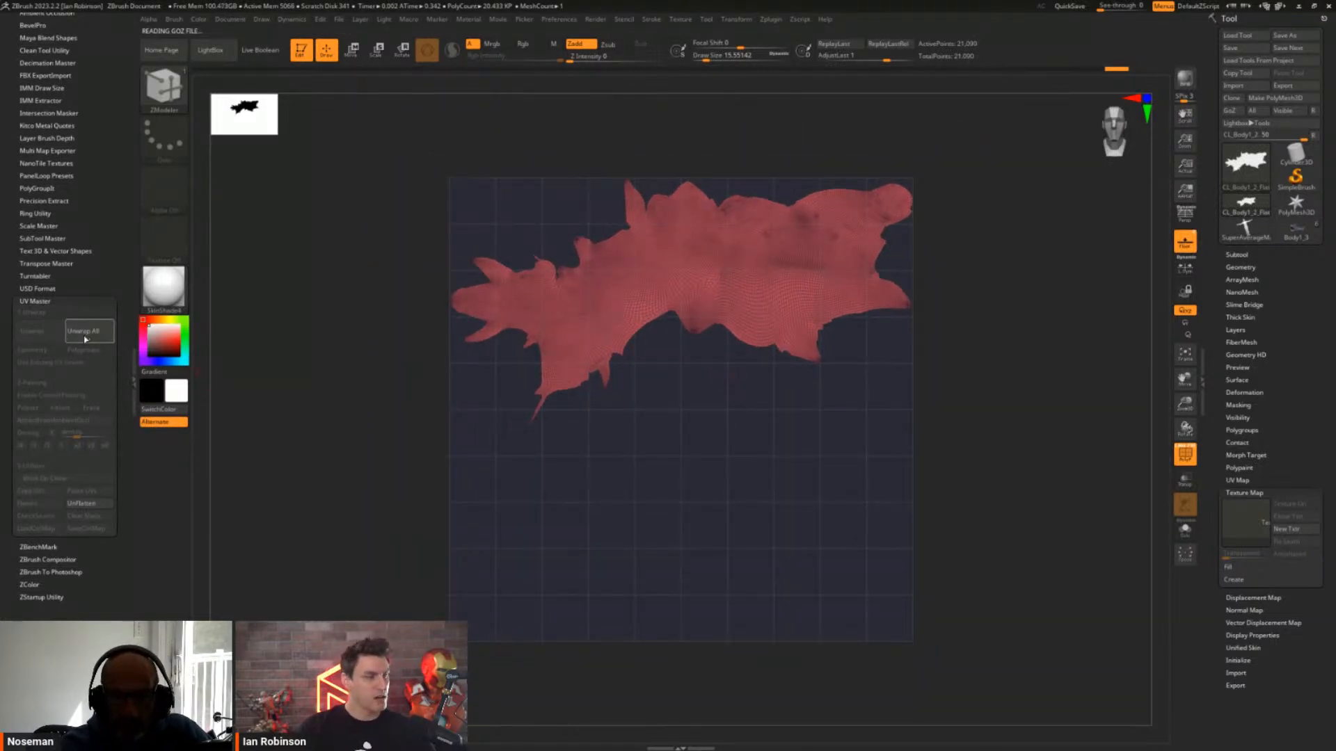
click(83, 503)
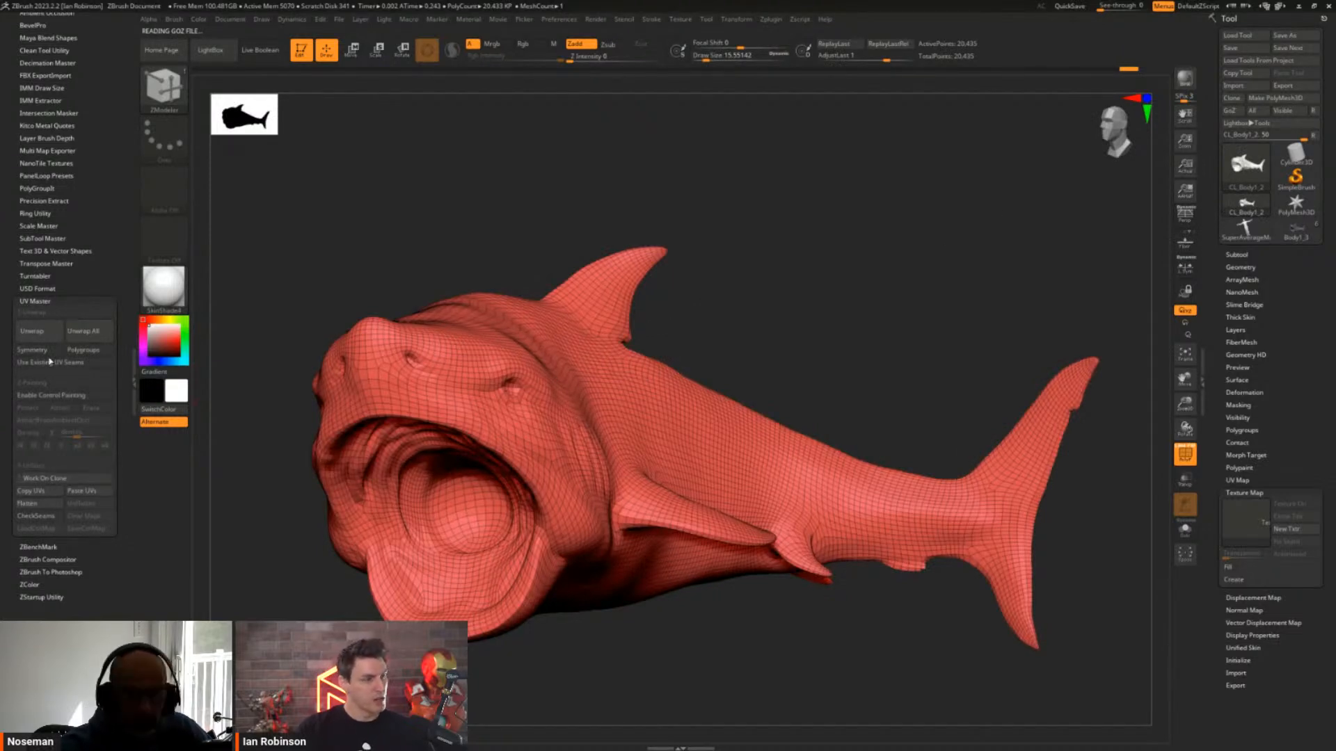
Copy the clone's UVs, switch to the original painted shark, isolate its body with Solo and paste the UVs onto it
click(50, 492)
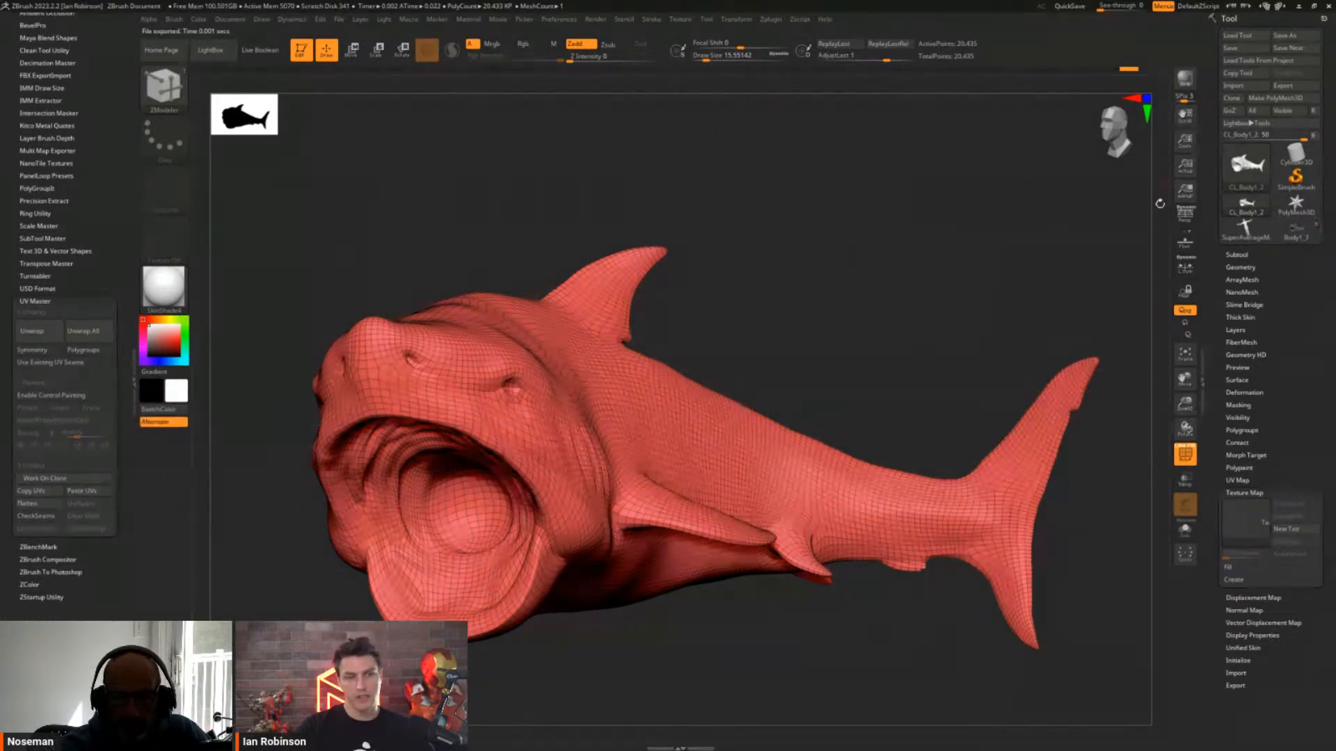
click(1310, 237)
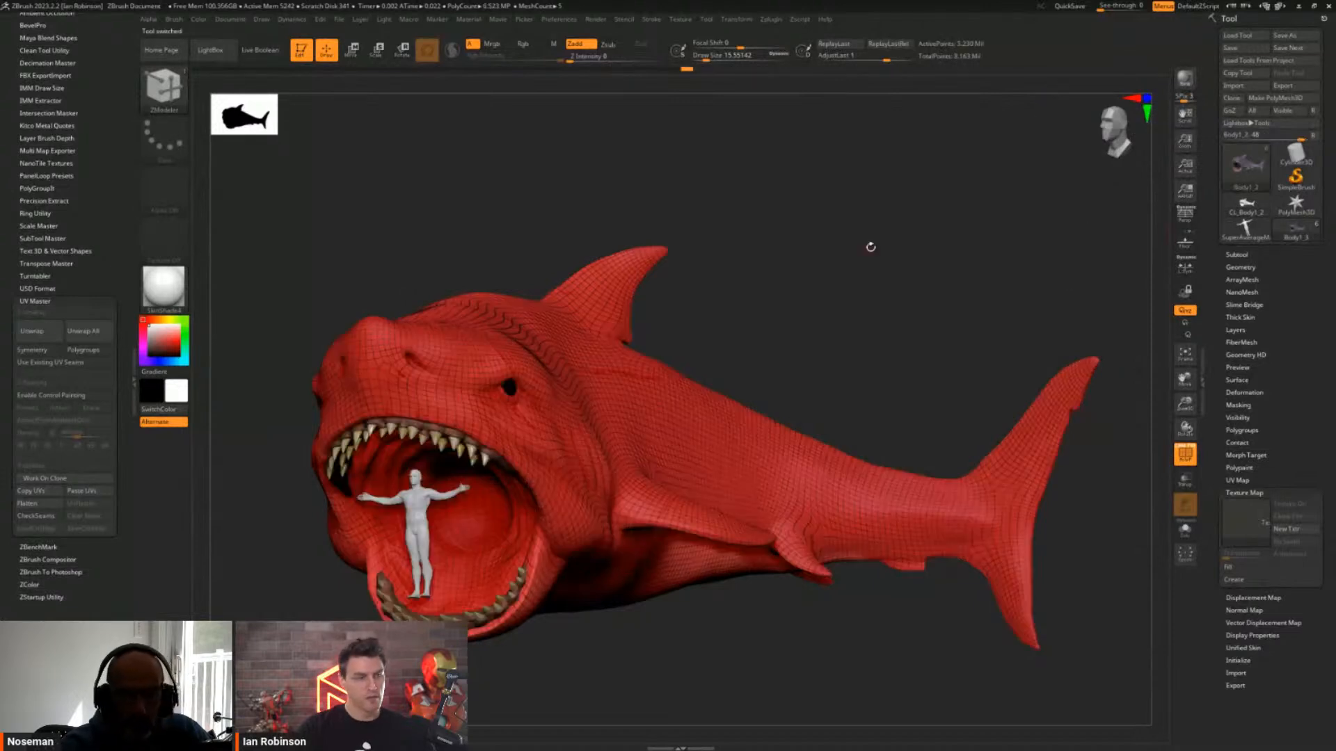
drag(719, 388, 704, 373)
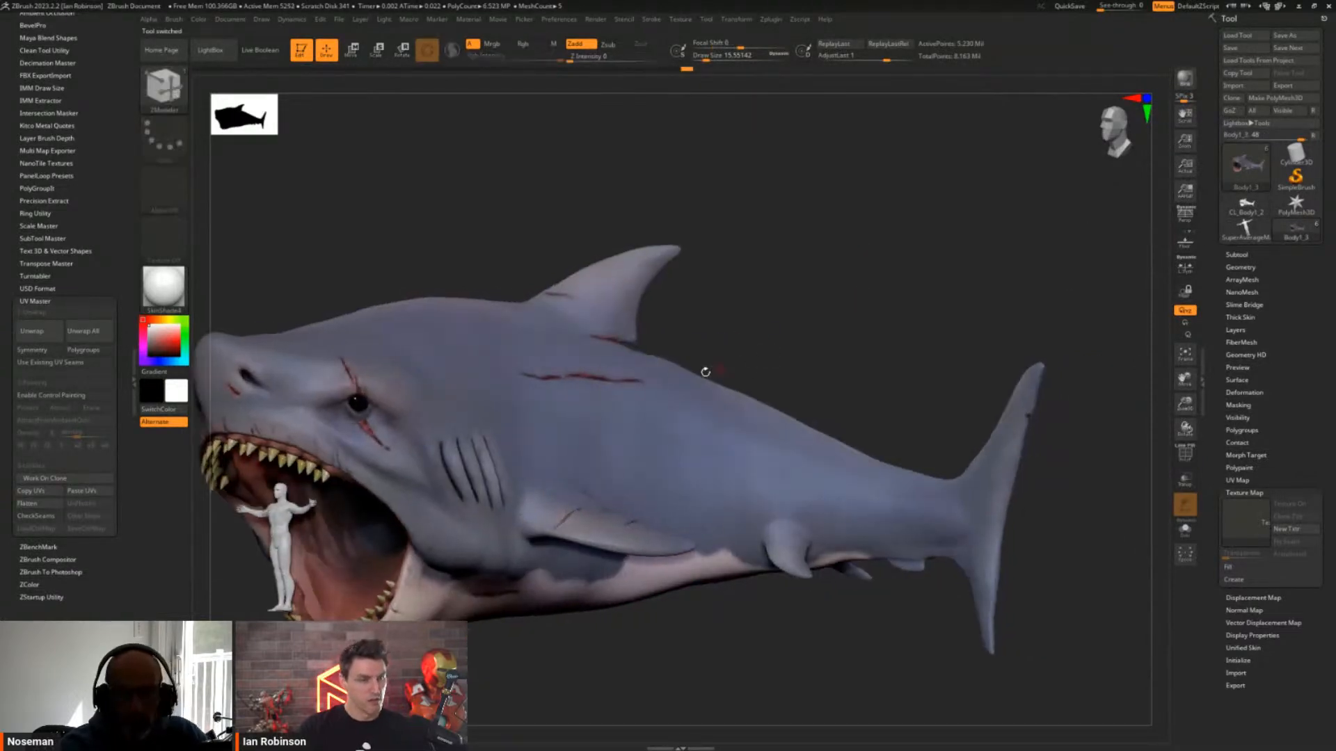
key(shift+f)
click(1187, 535)
drag(930, 328, 970, 306)
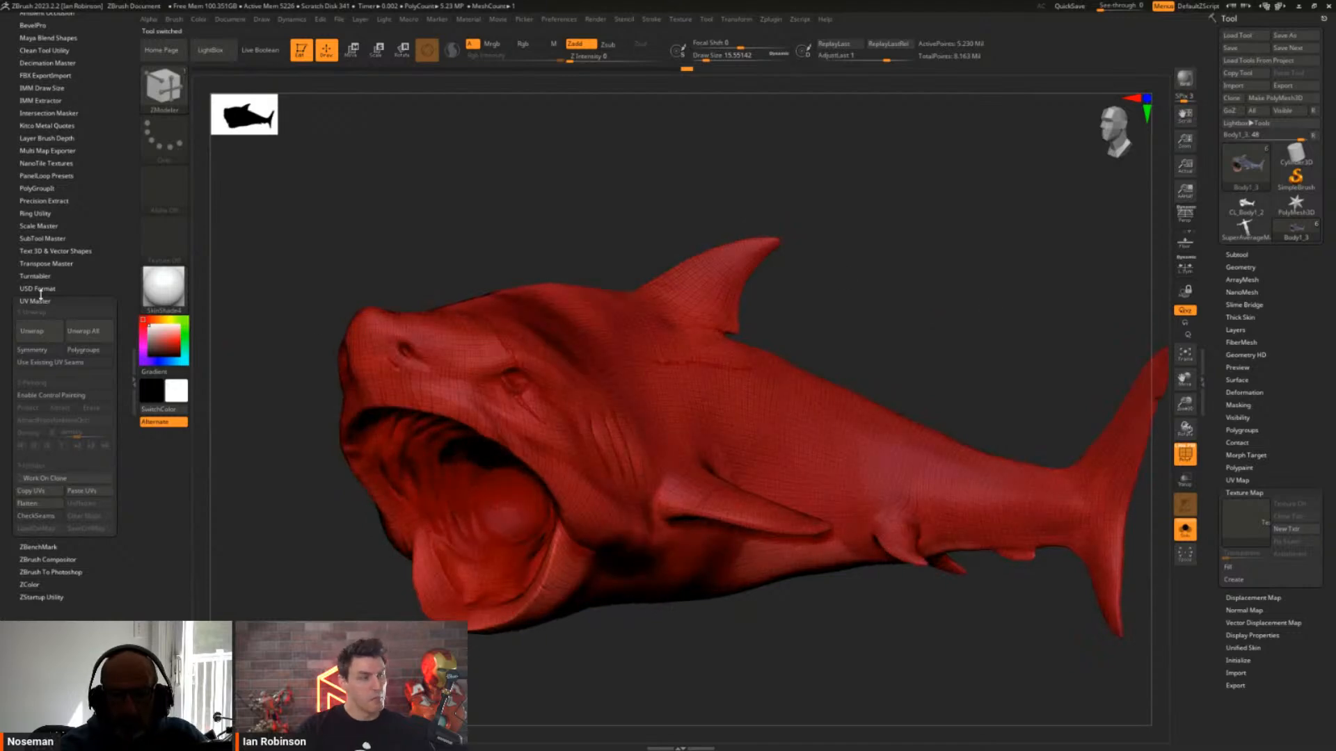
click(82, 491)
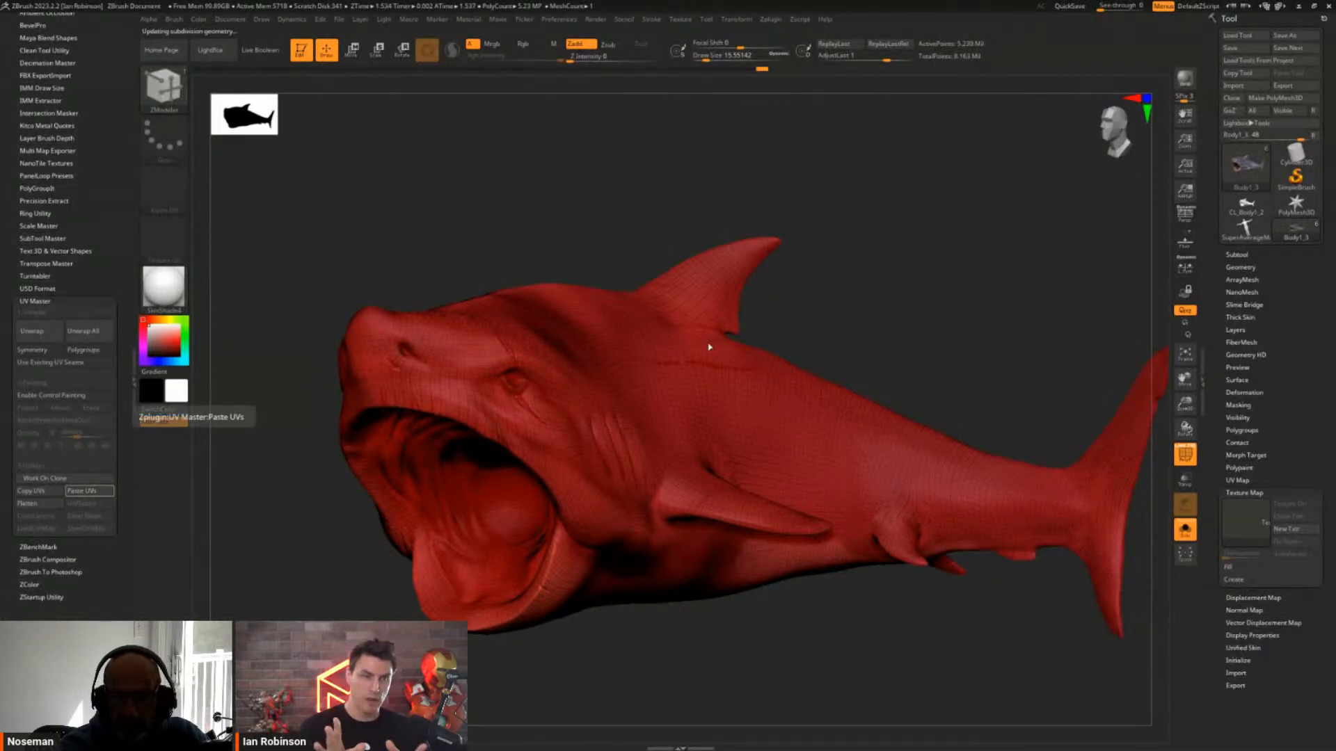
Morph the painted shark body into its flat UV layout with Morph UV
scroll(1244, 420, down, 2)
click(1243, 420)
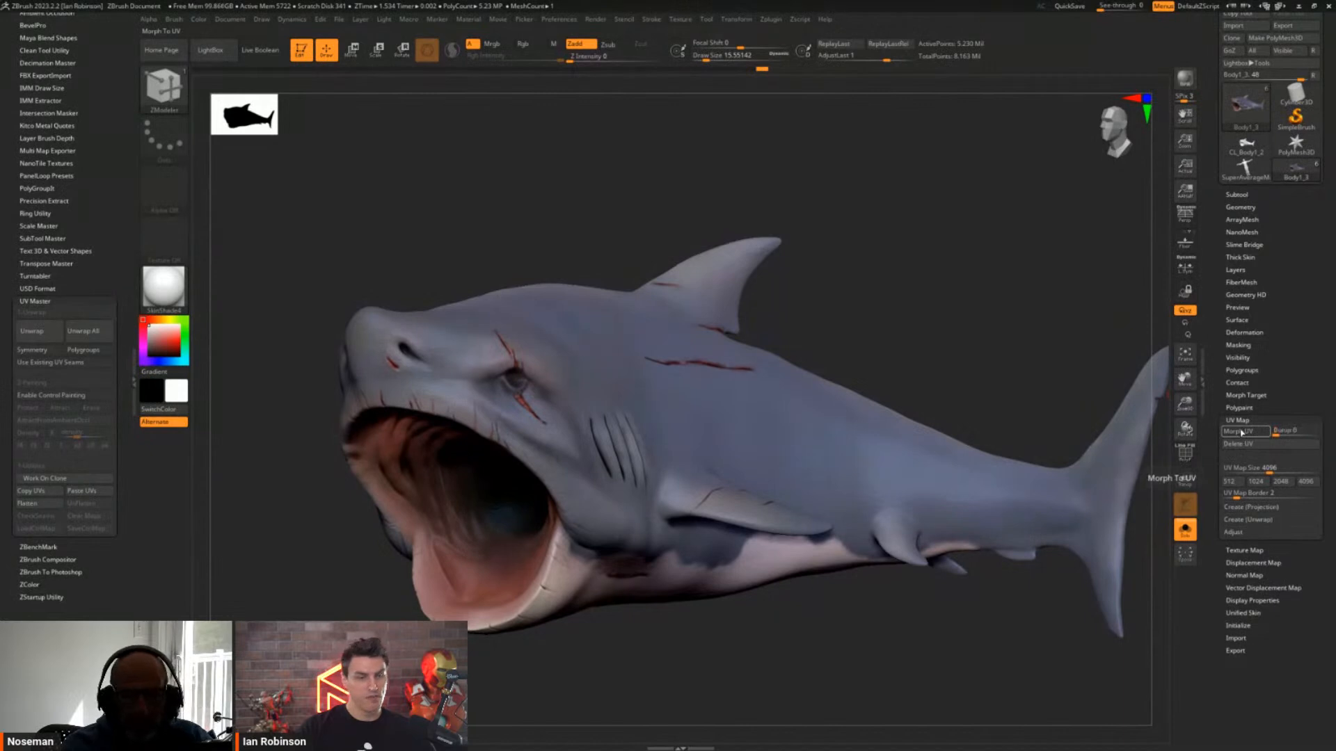
click(1242, 432)
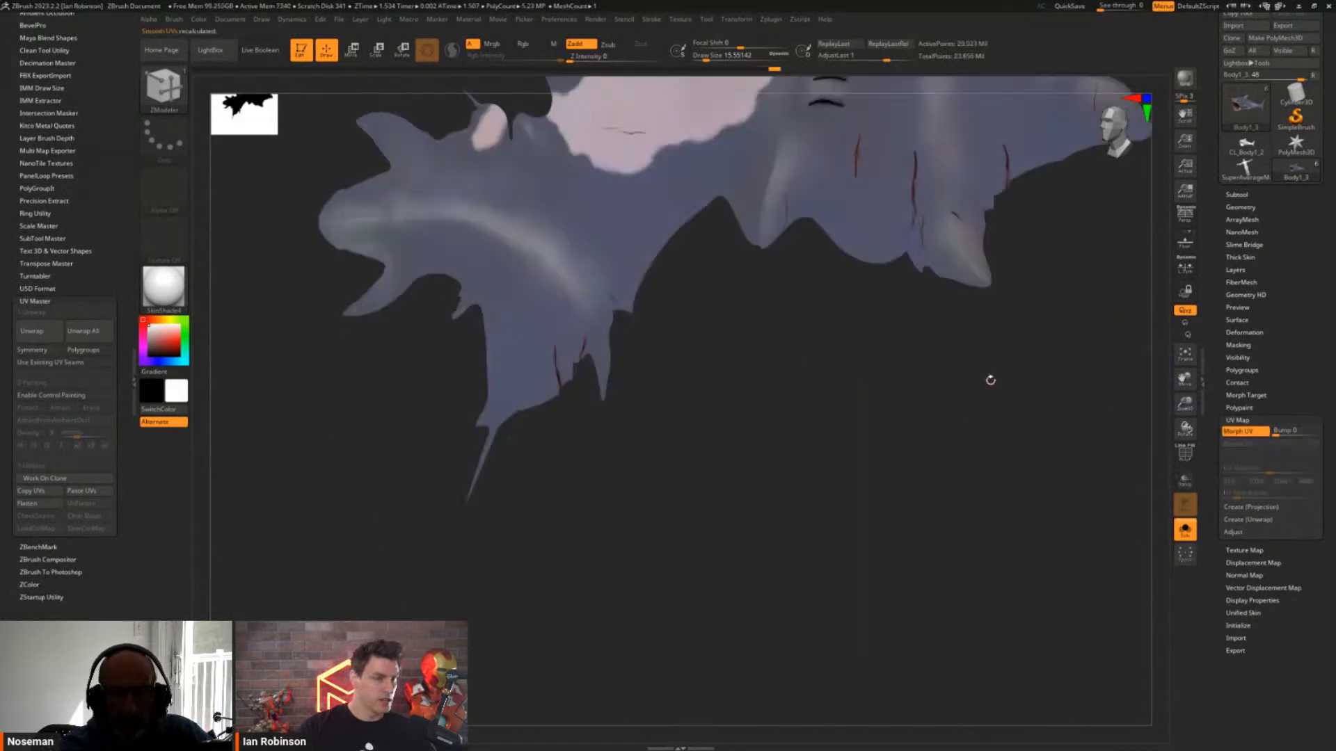
alt+drag(989, 365, 958, 397)
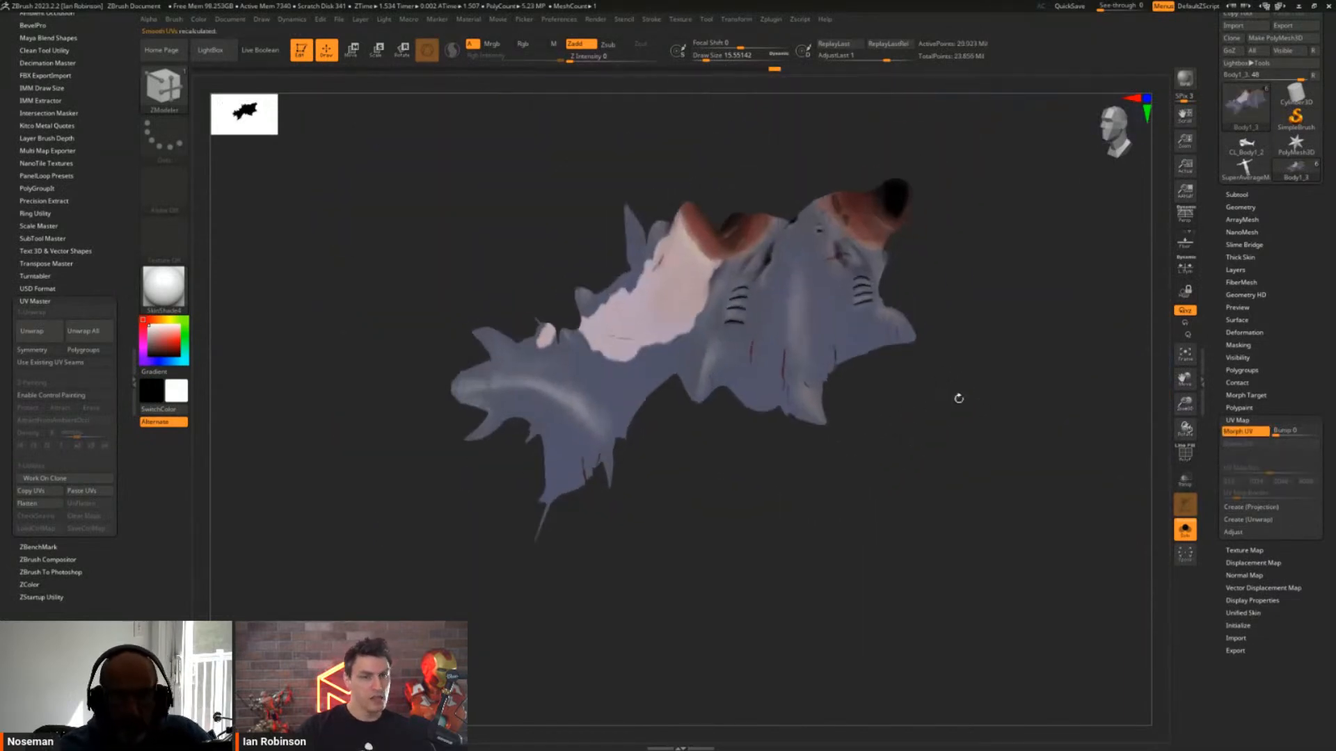
alt+drag(1107, 351, 1097, 308)
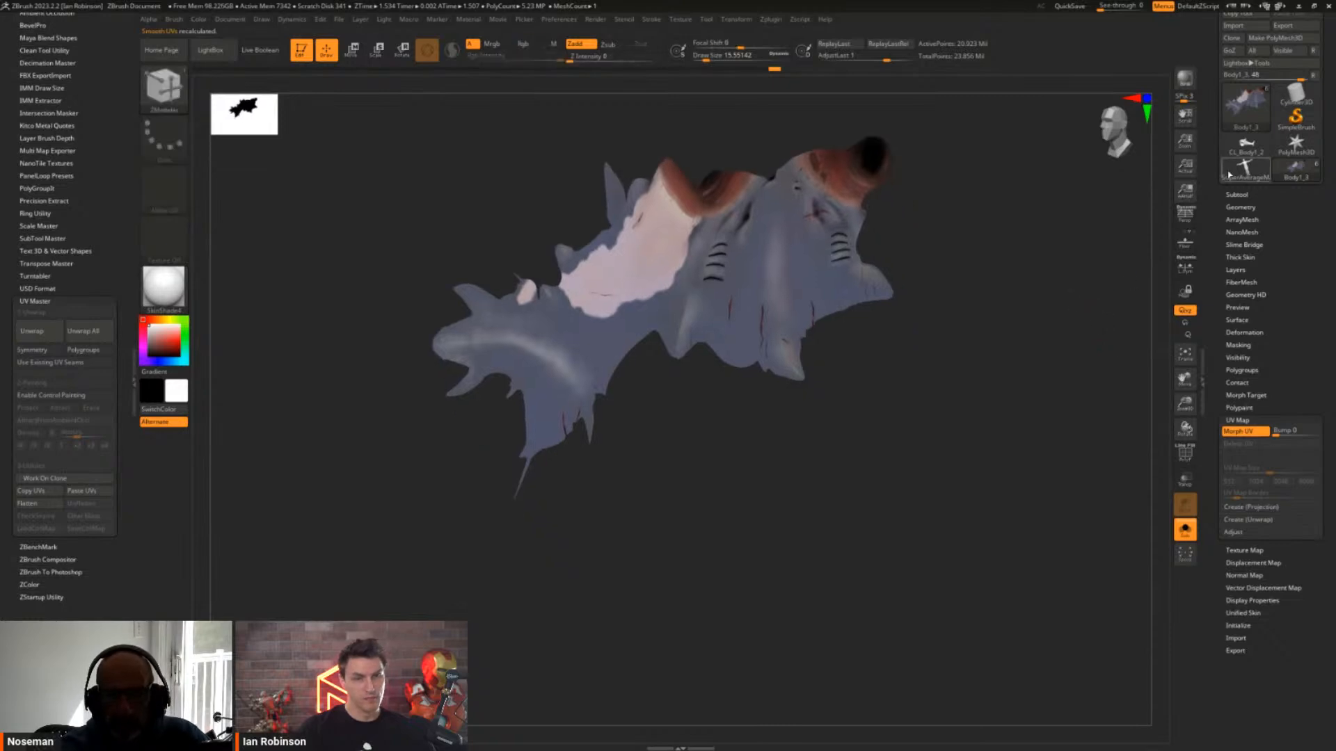
Flatten the low-resolution clone to compare its UV layout, unflatten it and return to the painted shark
click(1246, 145)
click(25, 503)
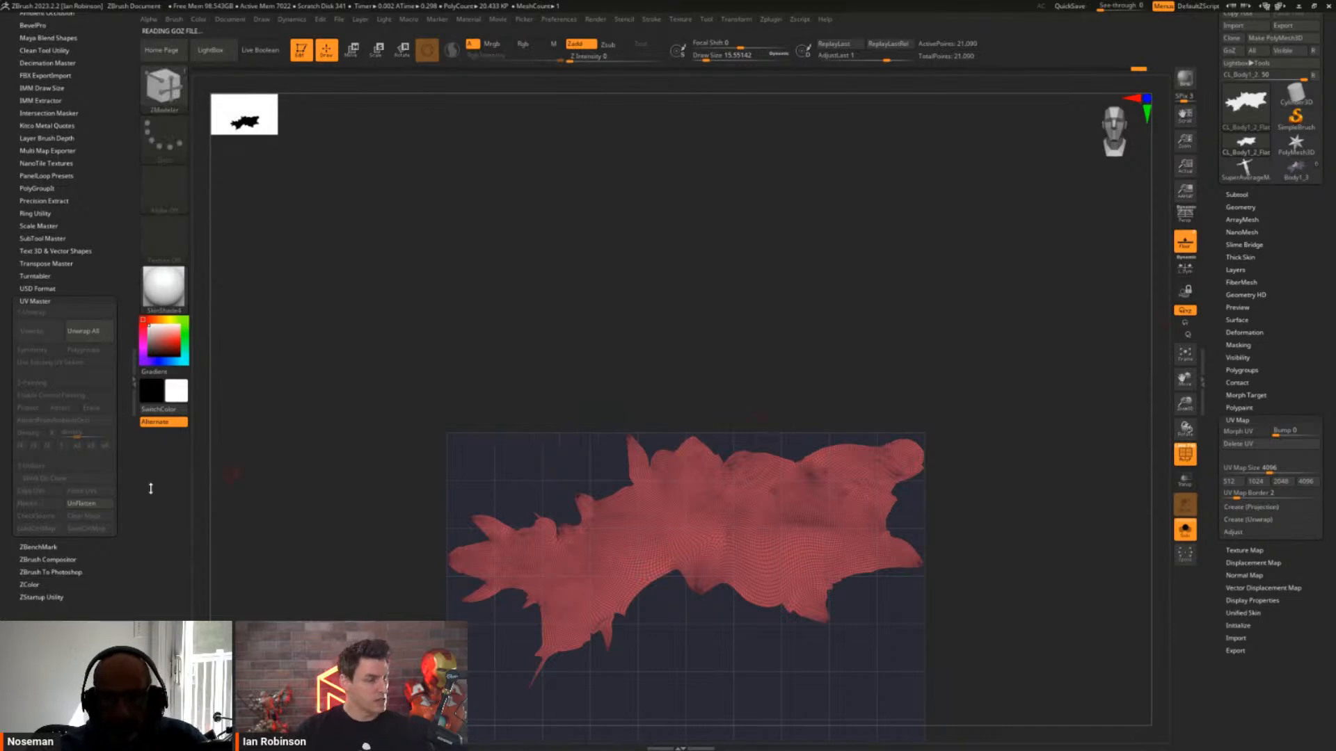
click(81, 503)
click(1296, 169)
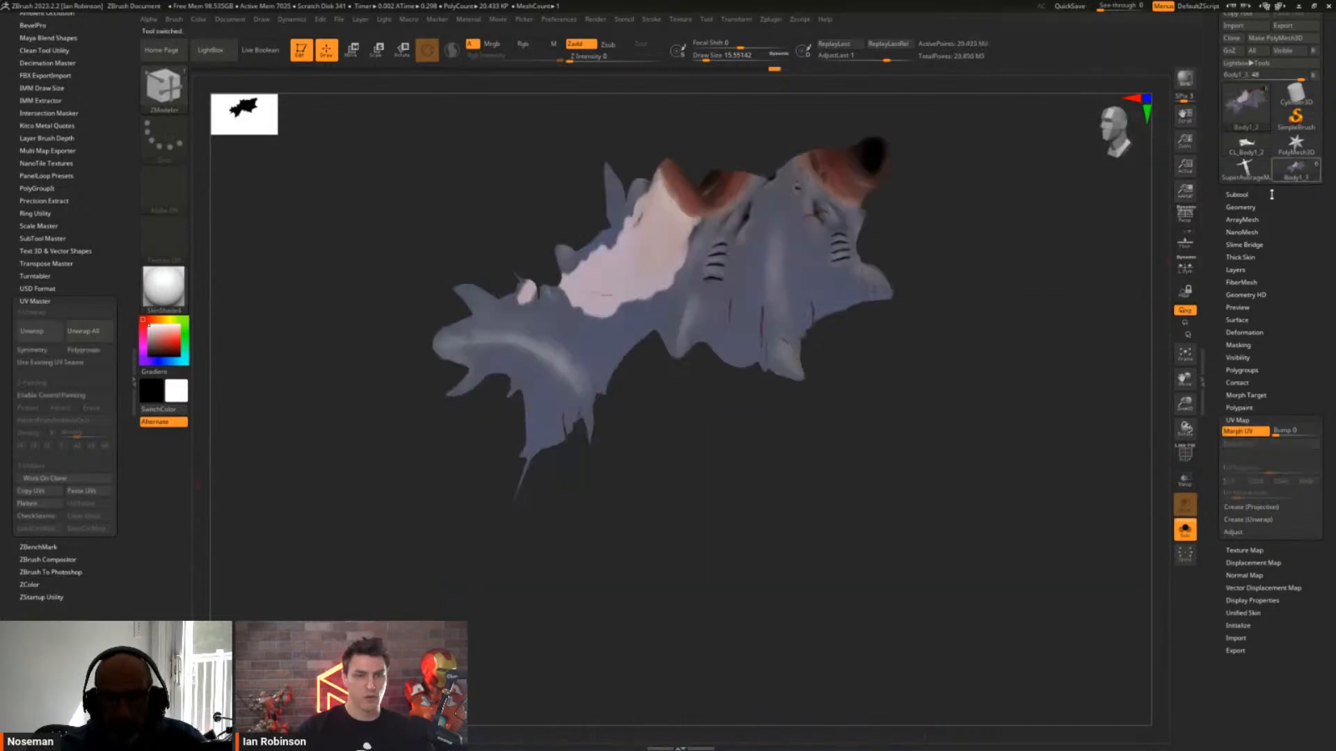
Switch the painted shark back to its 3D shape for viewing and morph it into the UV layout again
key(ctrl+z)
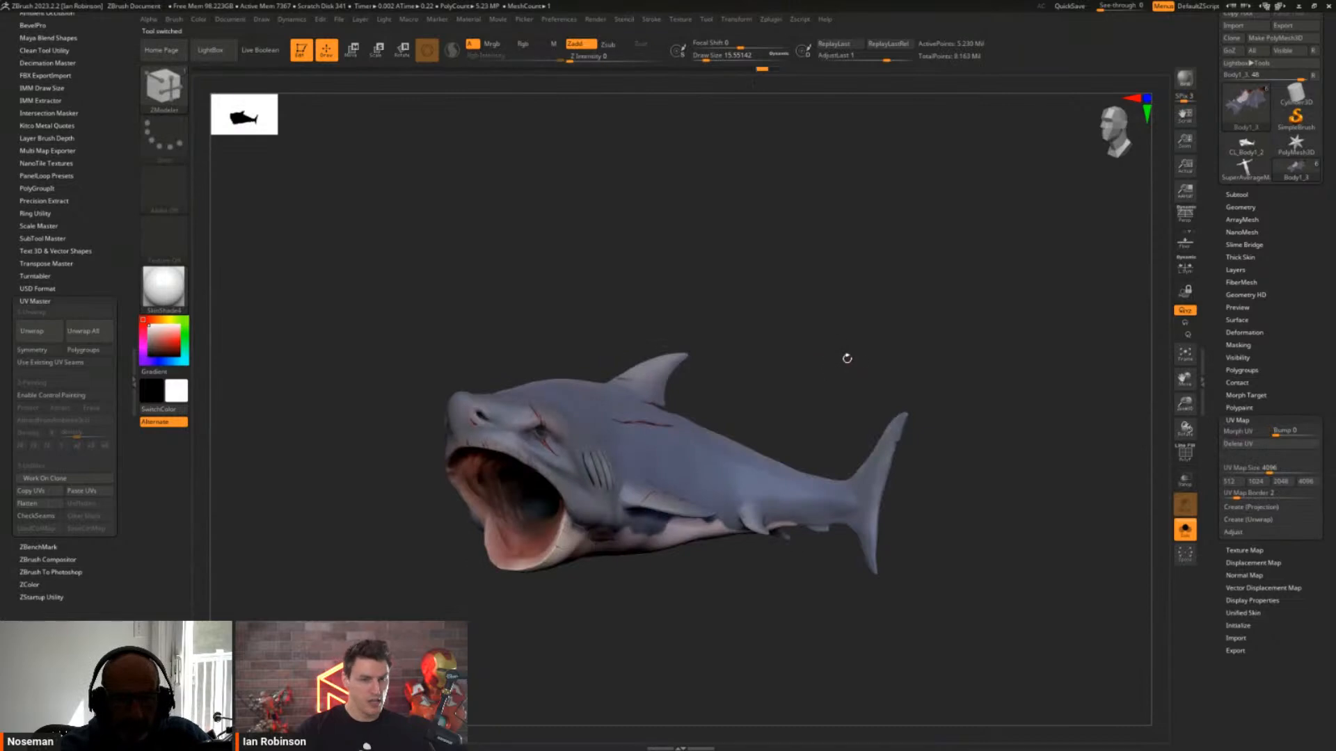
drag(846, 357, 963, 398)
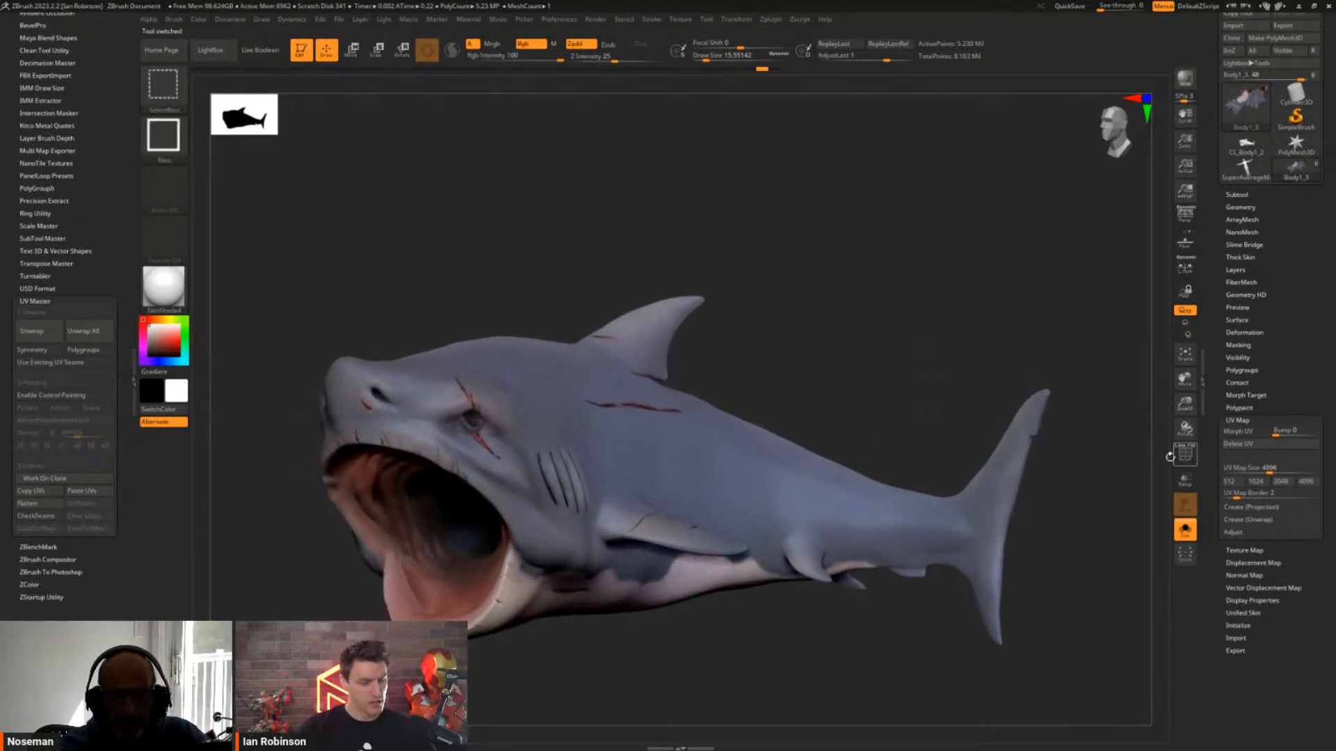
key(ctrl+shift+z)
mouse_move(826, 351)
alt+mouse_down()
mouse_move(839, 307)
mouse_move(813, 425)
alt+mouse_up()
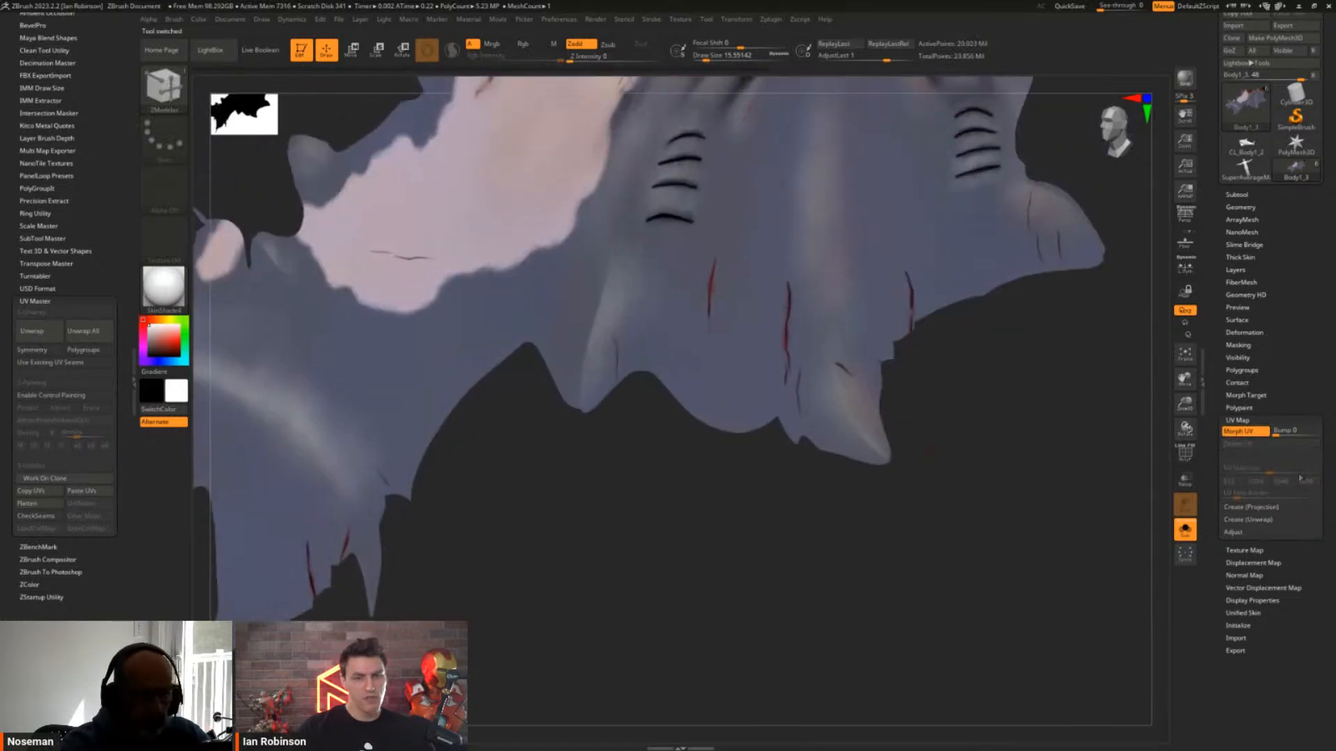
Set the Morph UV bump to 50 and toggle the morph off and on to compare both shapes
drag(1273, 436, 1282, 434)
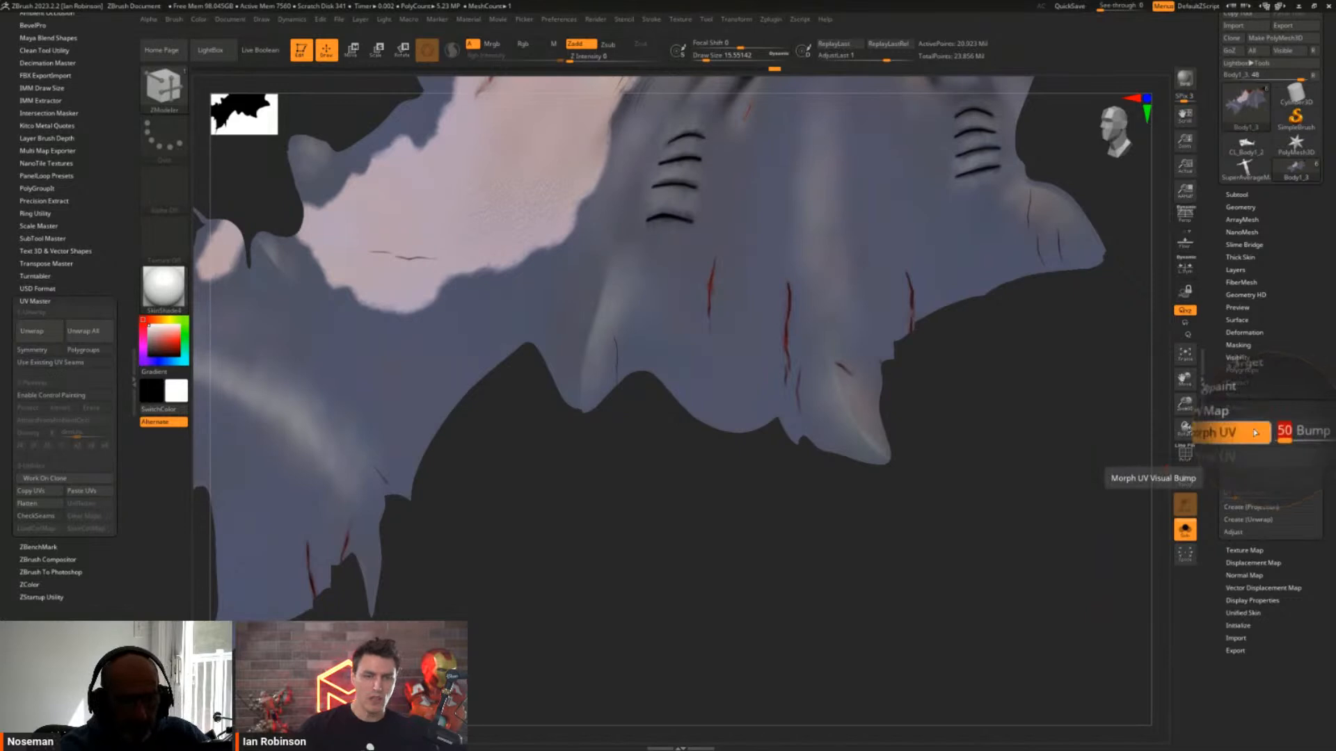
click(1251, 436)
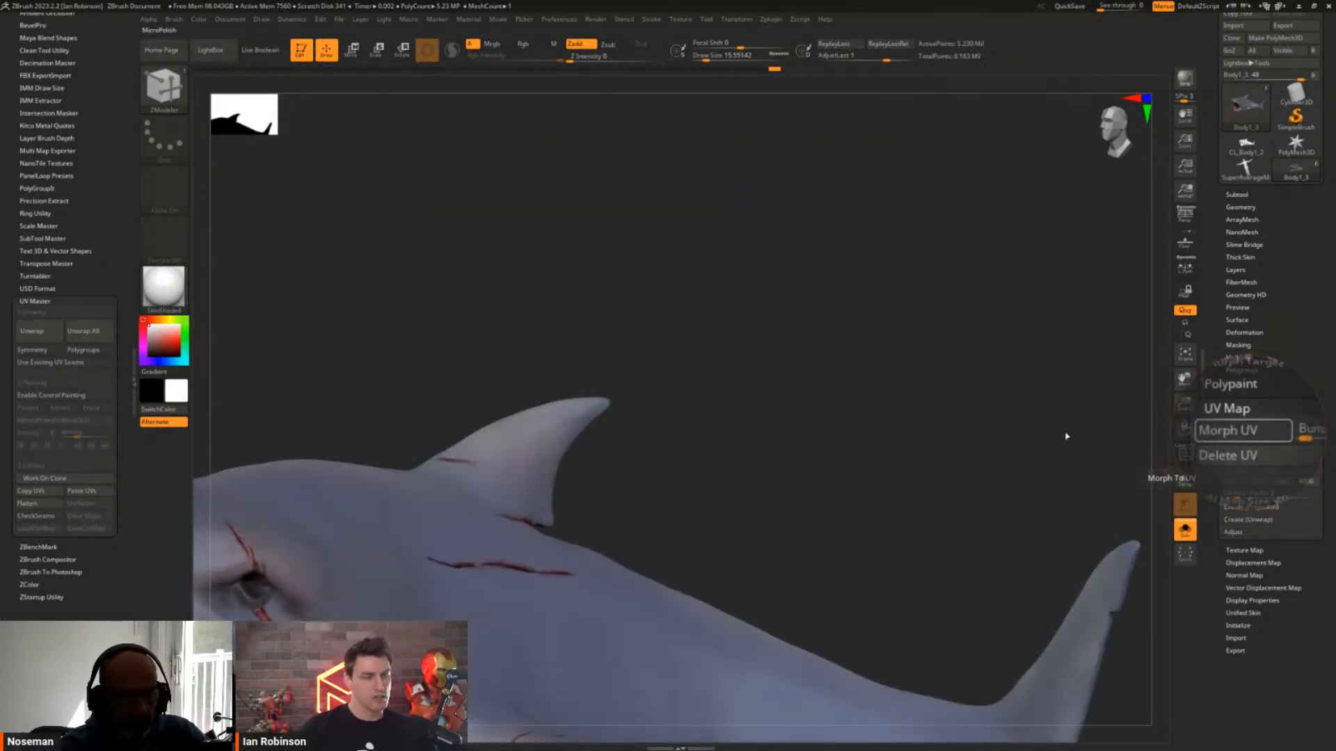
click(1245, 431)
With the Standard brush at draw size about 56, sculpt long parallel ridges between the gill areas on the flattened body
drag(743, 420, 708, 348)
key(s)
mouse_move(708, 349)
shift+right_down()
mouse_move(724, 341)
mouse_move(706, 351)
mouse_move(714, 330)
mouse_move(651, 309)
shift+right_up()
key(s)
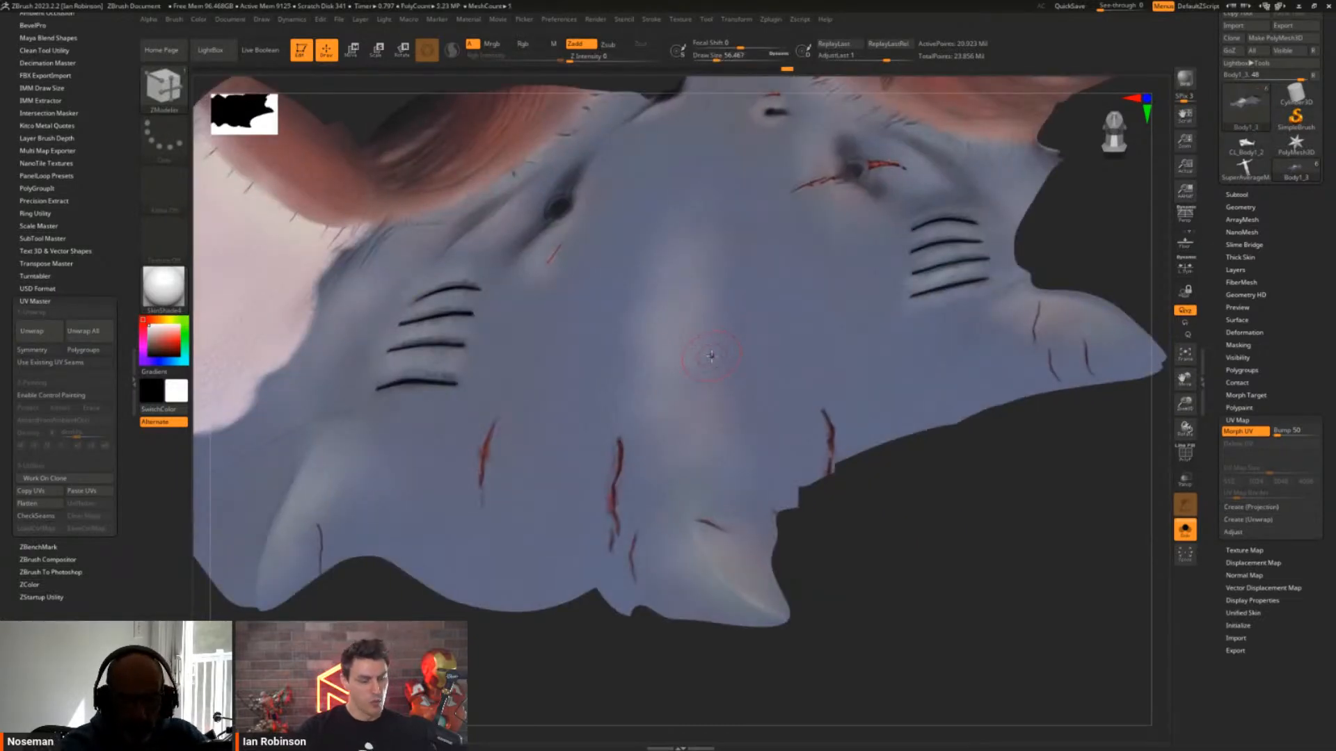
key(b)
key(s)
key(t)
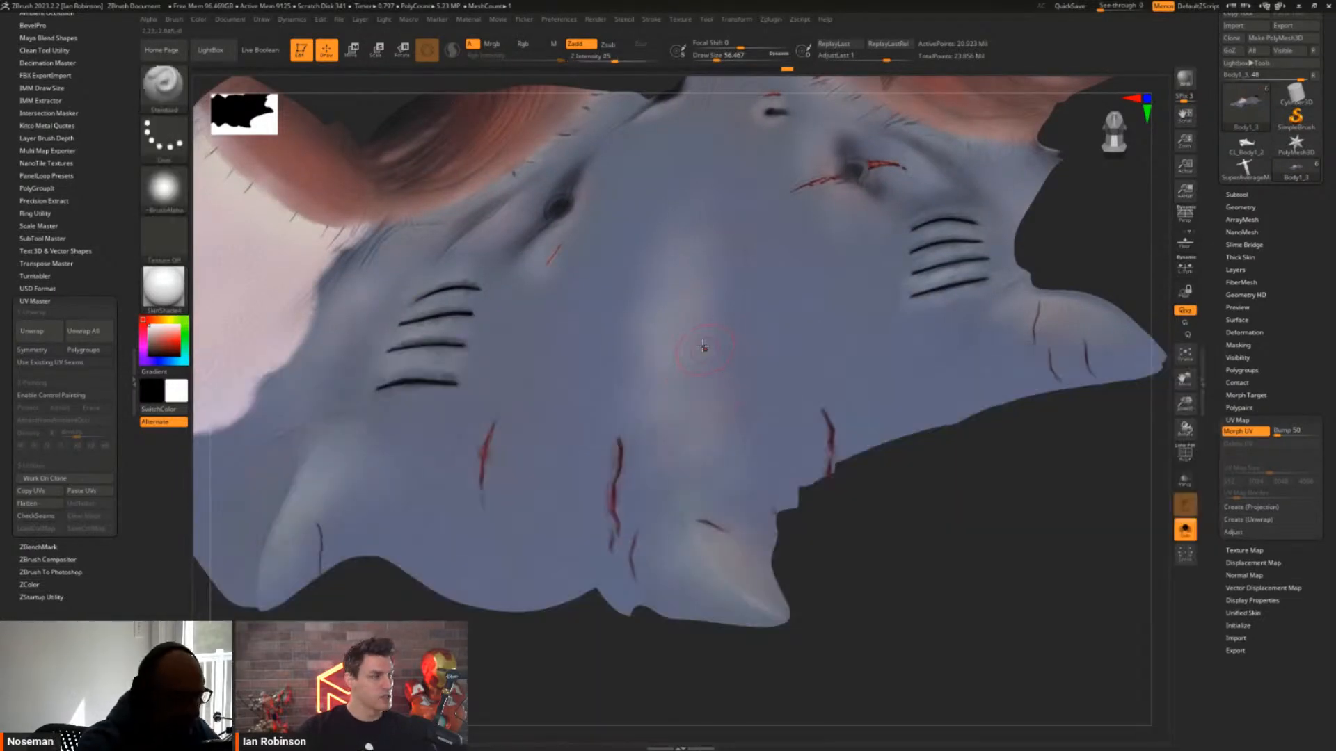
ctrl+right_drag(702, 347, 672, 271)
mouse_move(672, 271)
mouse_down()
mouse_move(644, 379)
mouse_move(653, 472)
mouse_up()
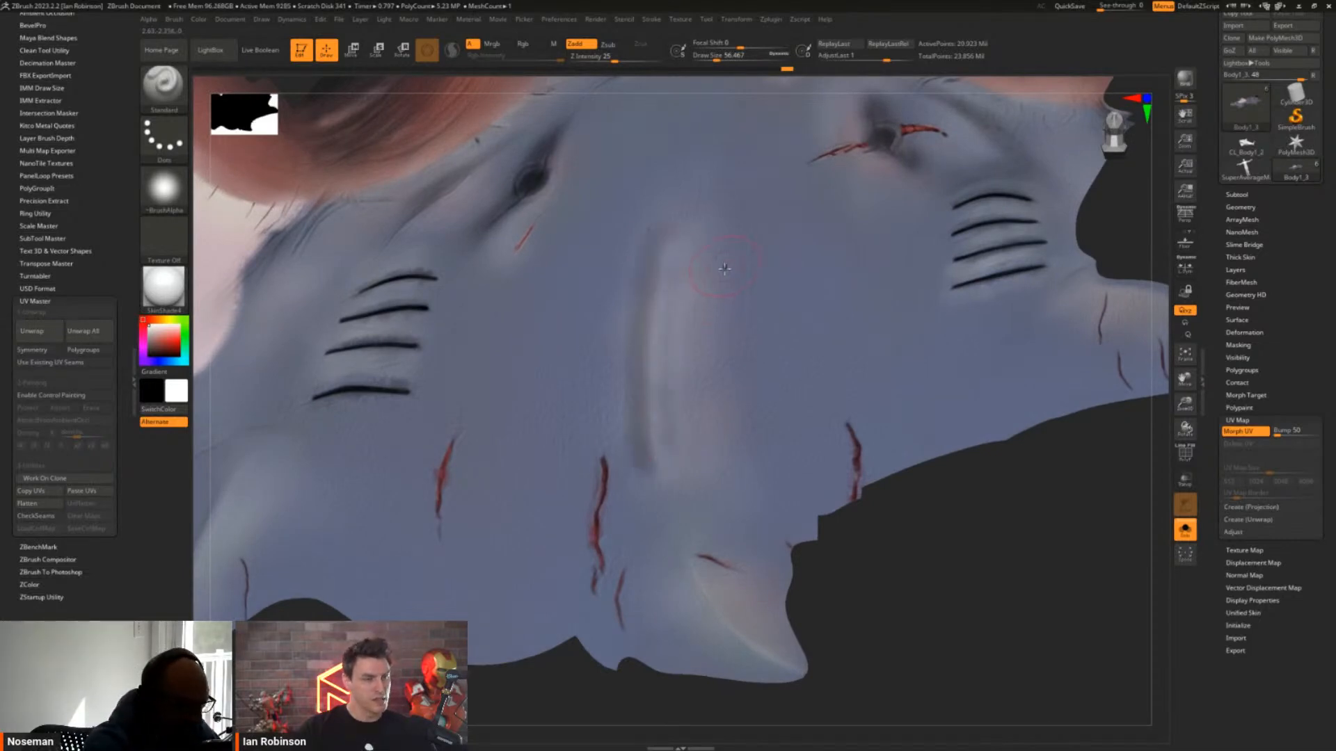
drag(696, 243, 677, 365)
drag(672, 469, 719, 242)
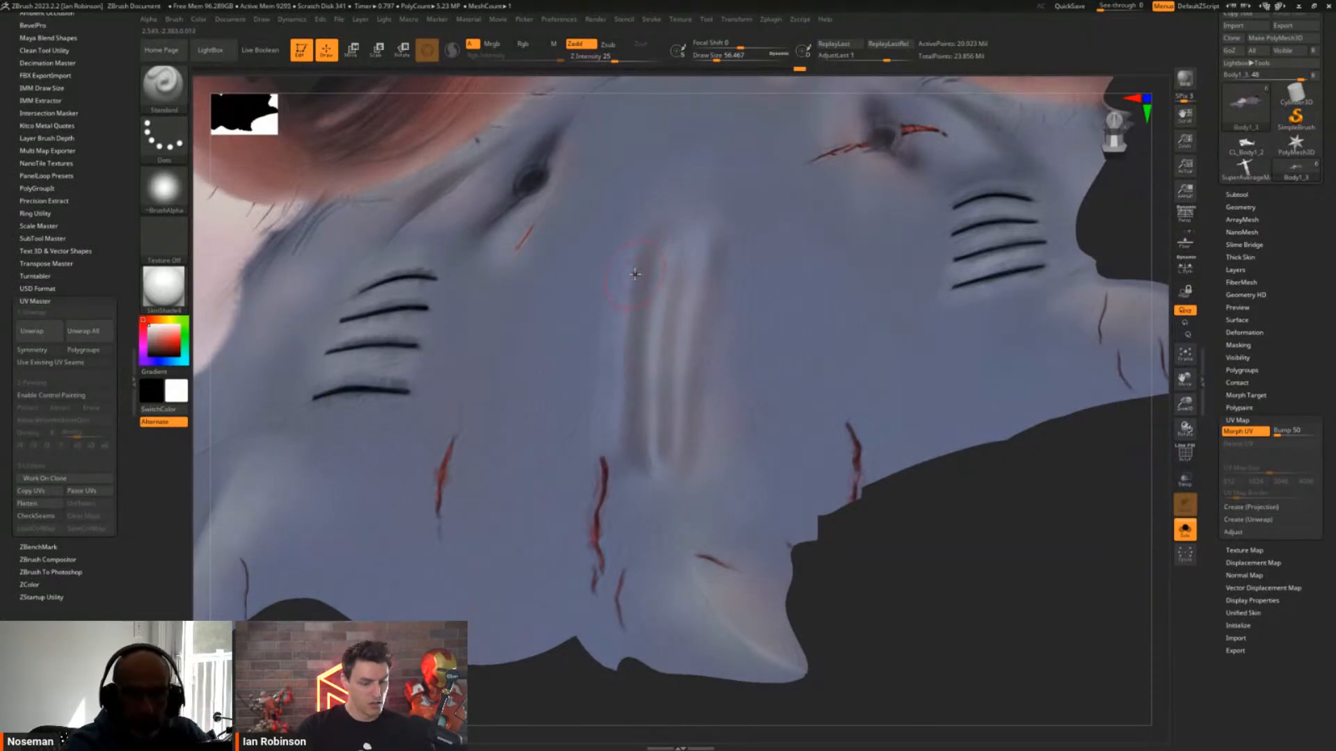
Paint a red X beside the sculpted ridges on the flattened body with the Paint brush
key(b)
key(p)
key(a)
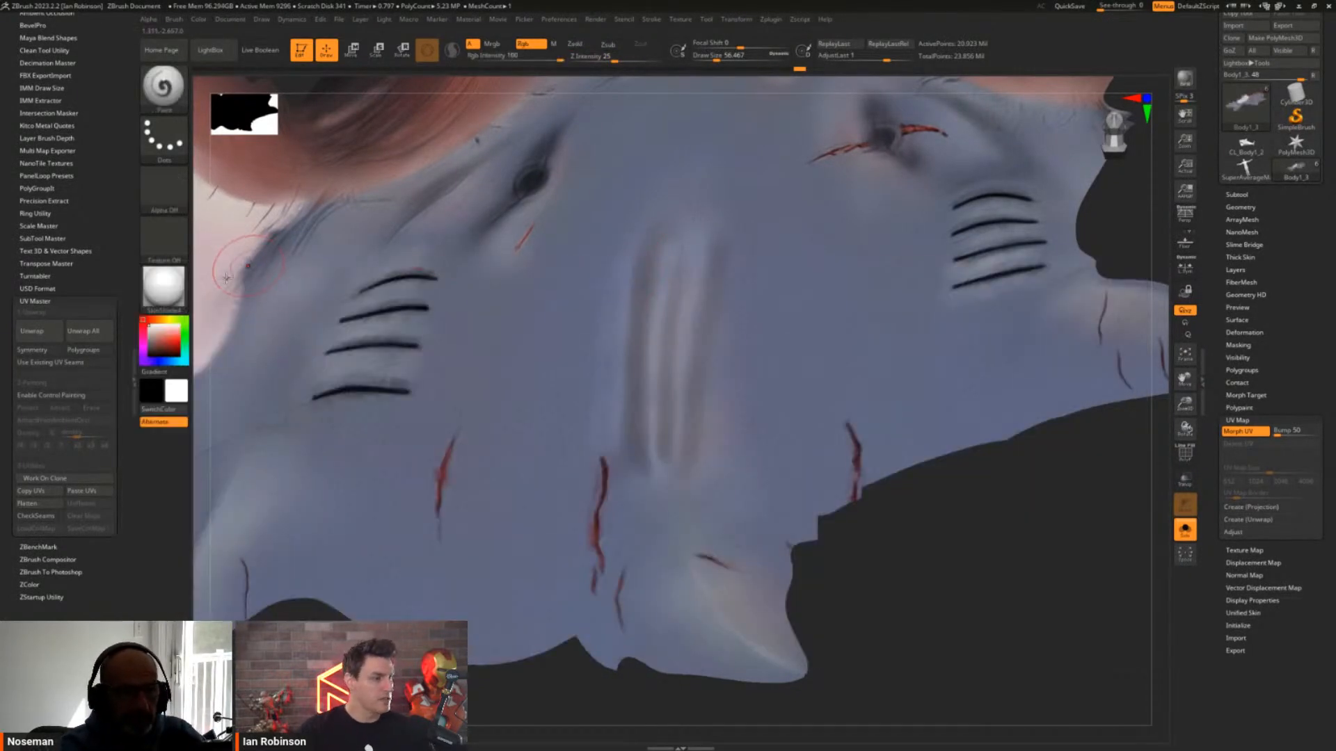
click(174, 345)
drag(580, 240, 532, 389)
drag(465, 317, 644, 320)
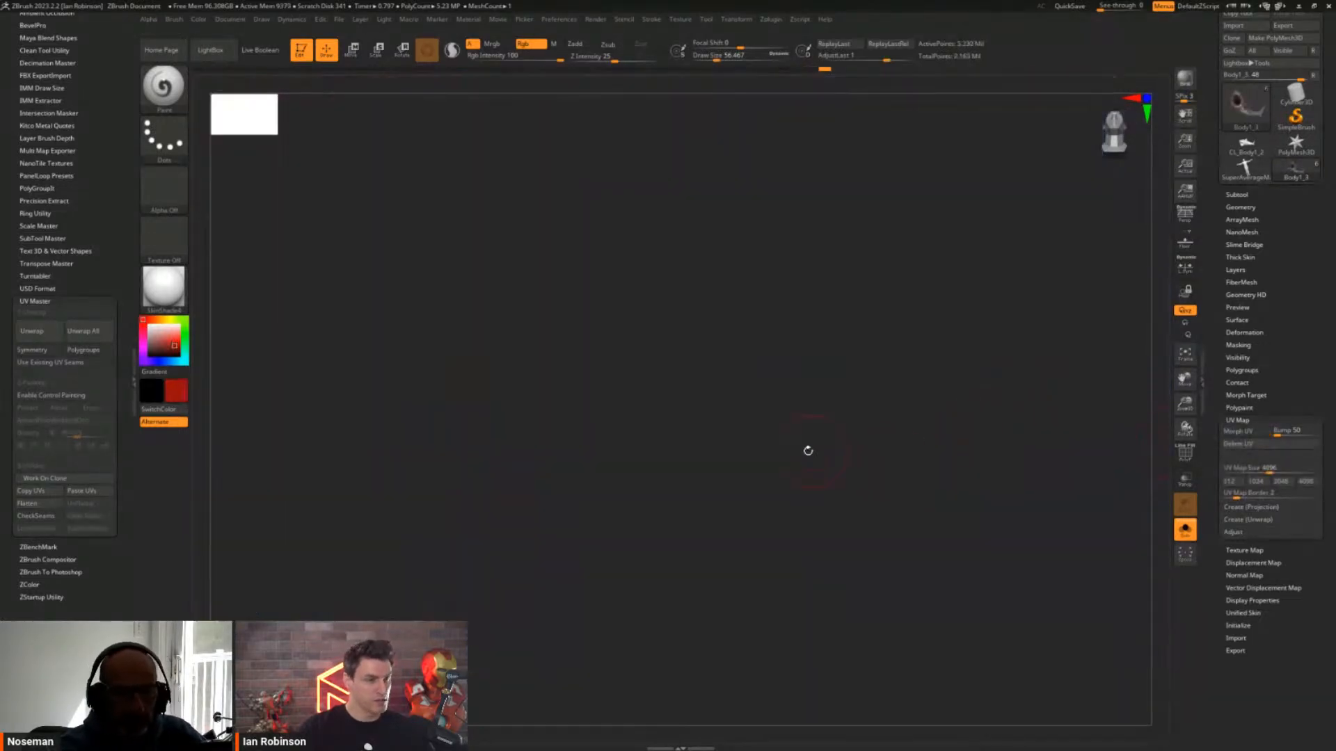
Inspect the red X and sculpted ridges on the shark's 3D shape, and morph the body back to the UV layout
key(f)
drag(844, 436, 758, 407)
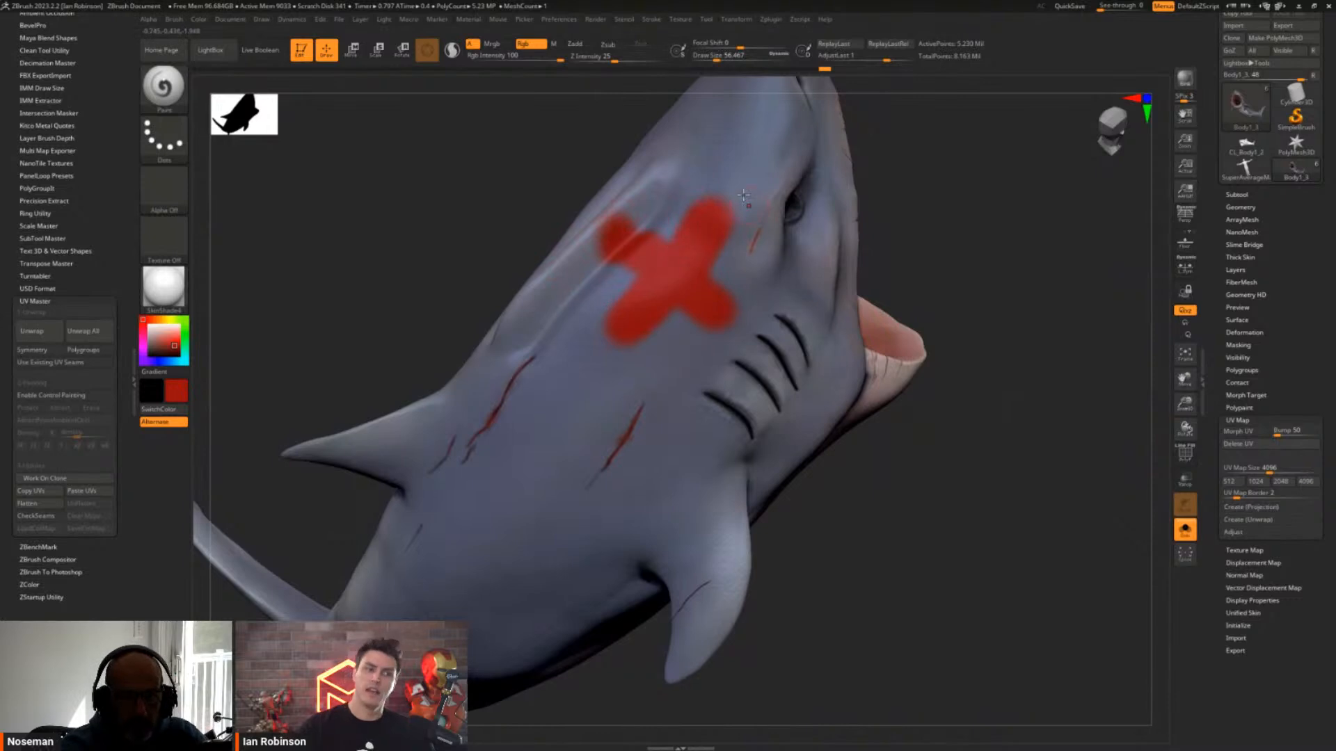
drag(792, 269, 742, 276)
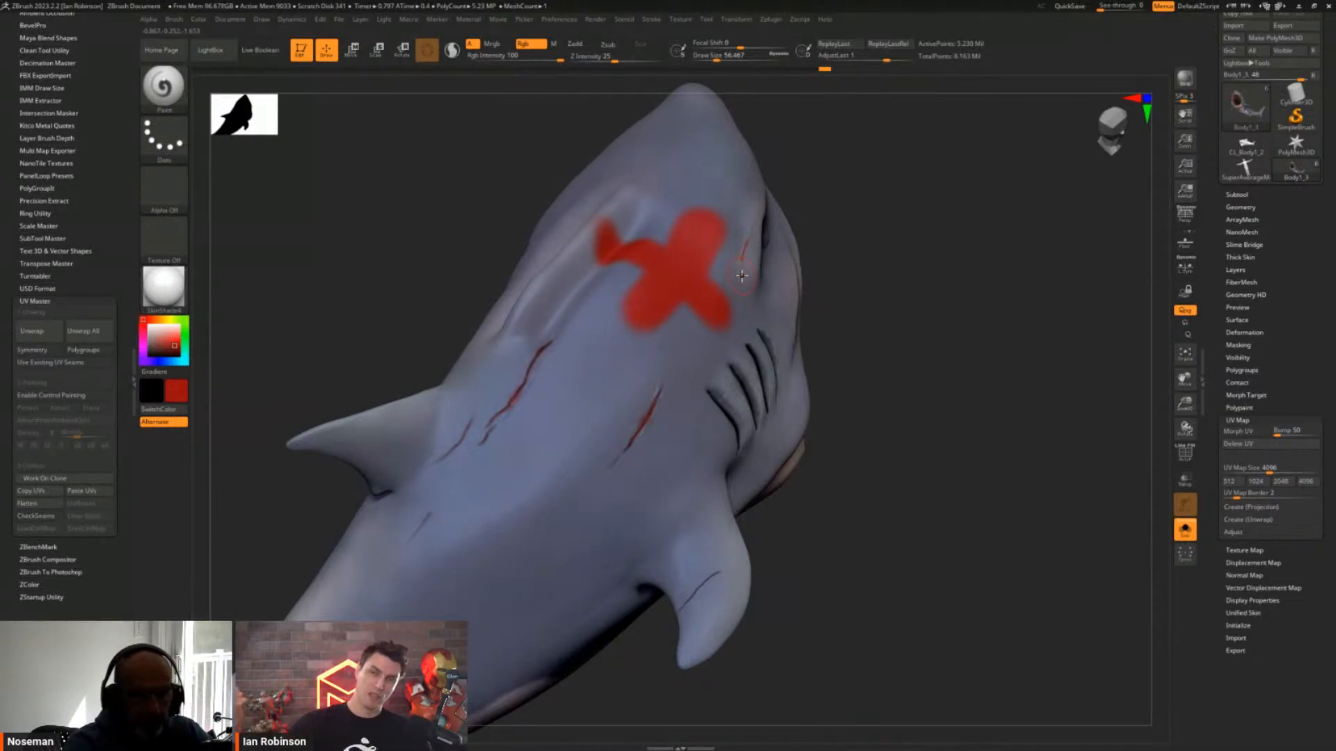
key(ctrl+u)
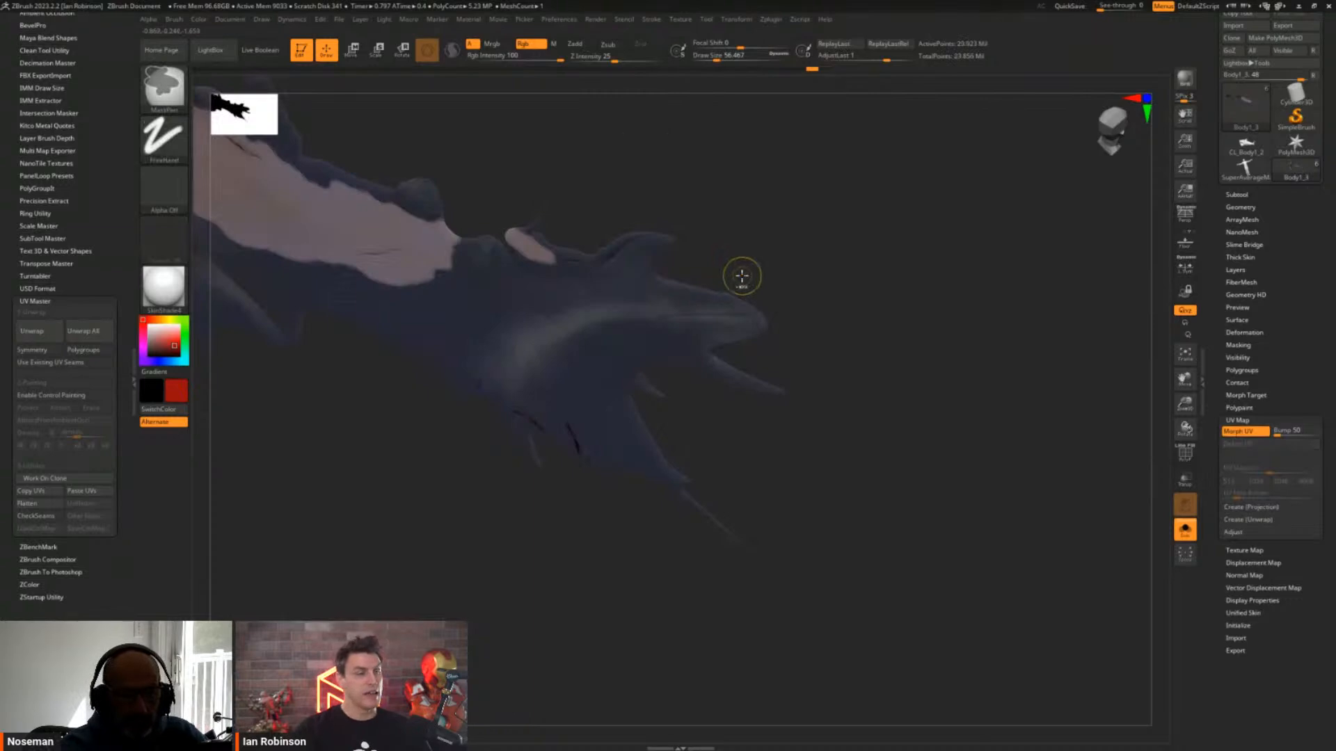
With the Paint brush at draw size about 25, paint a straight red line between the two eyes on the flattened body
mouse_move(800, 274)
mouse_down()
mouse_move(835, 345)
mouse_move(772, 295)
mouse_move(904, 372)
mouse_move(869, 372)
mouse_move(897, 348)
mouse_move(895, 269)
mouse_move(879, 420)
mouse_up()
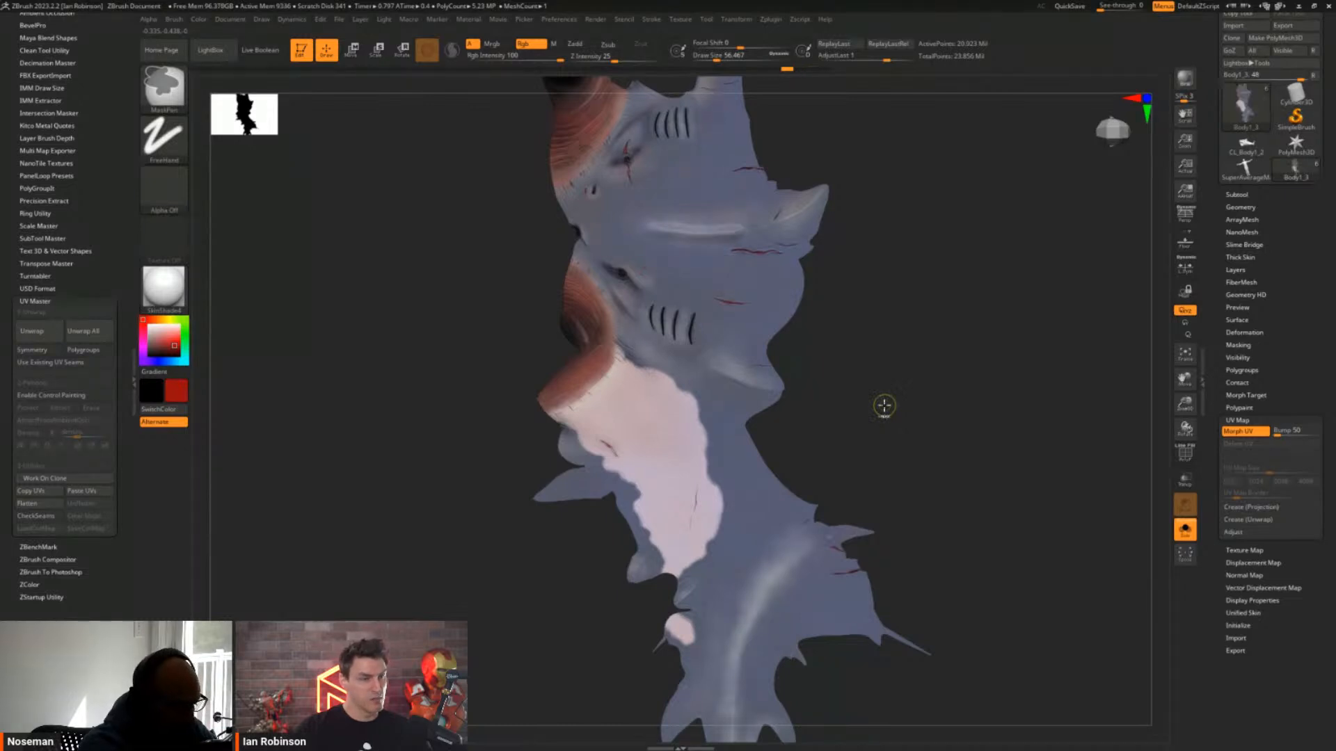
key(s)
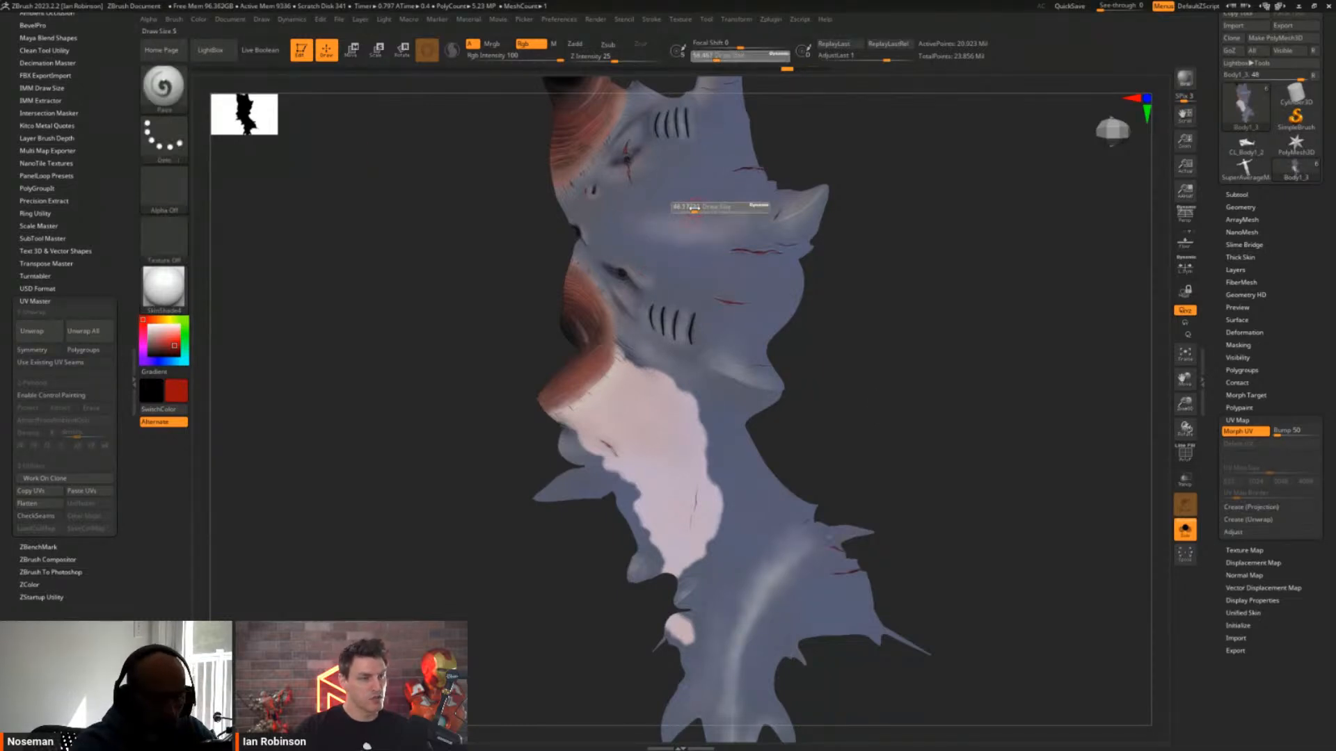
drag(693, 211, 687, 210)
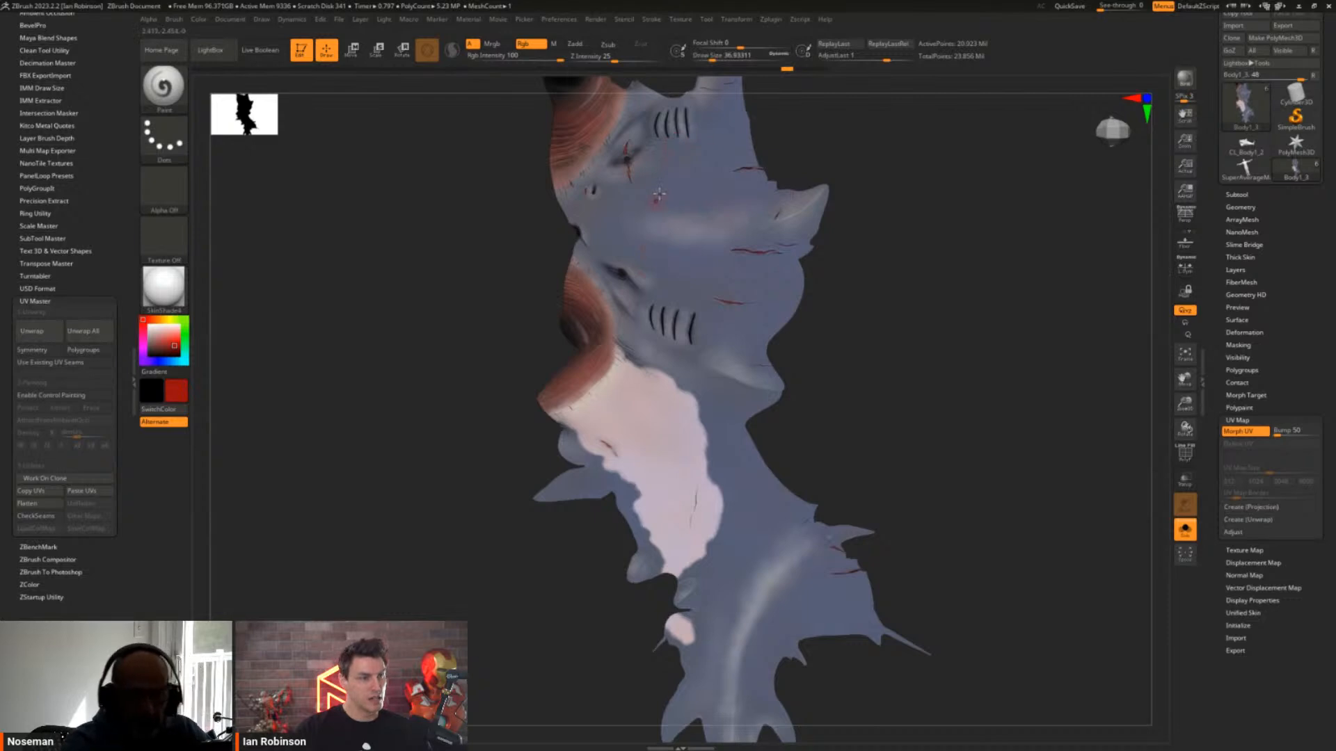
alt+right_drag(652, 200, 605, 362)
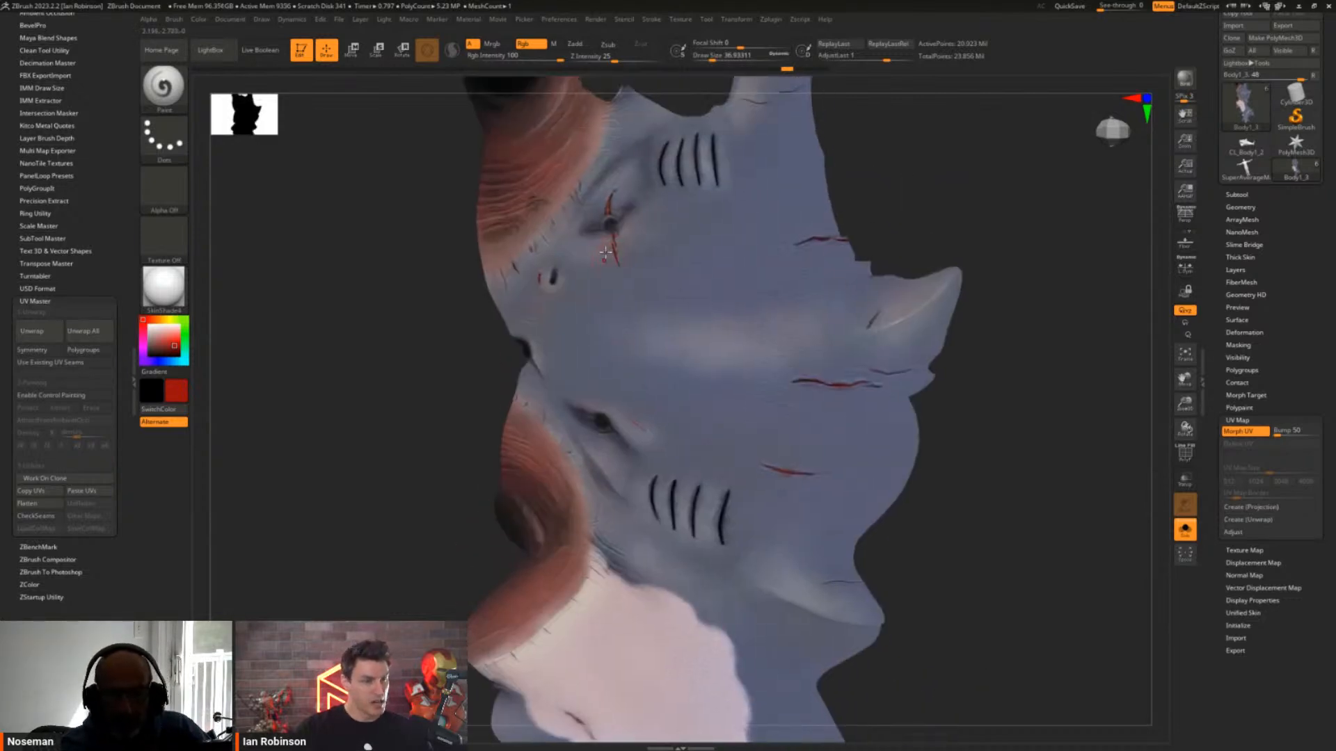
key(s)
drag(609, 231, 604, 229)
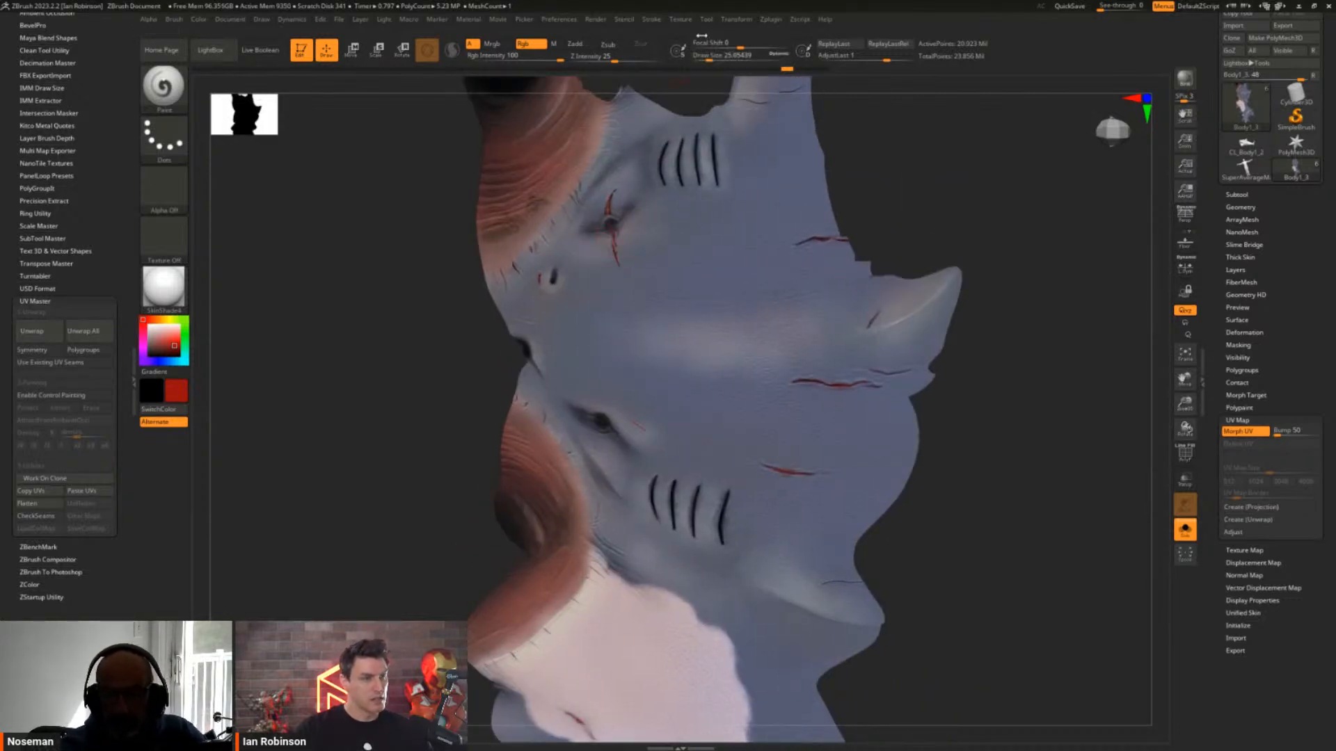
click(651, 19)
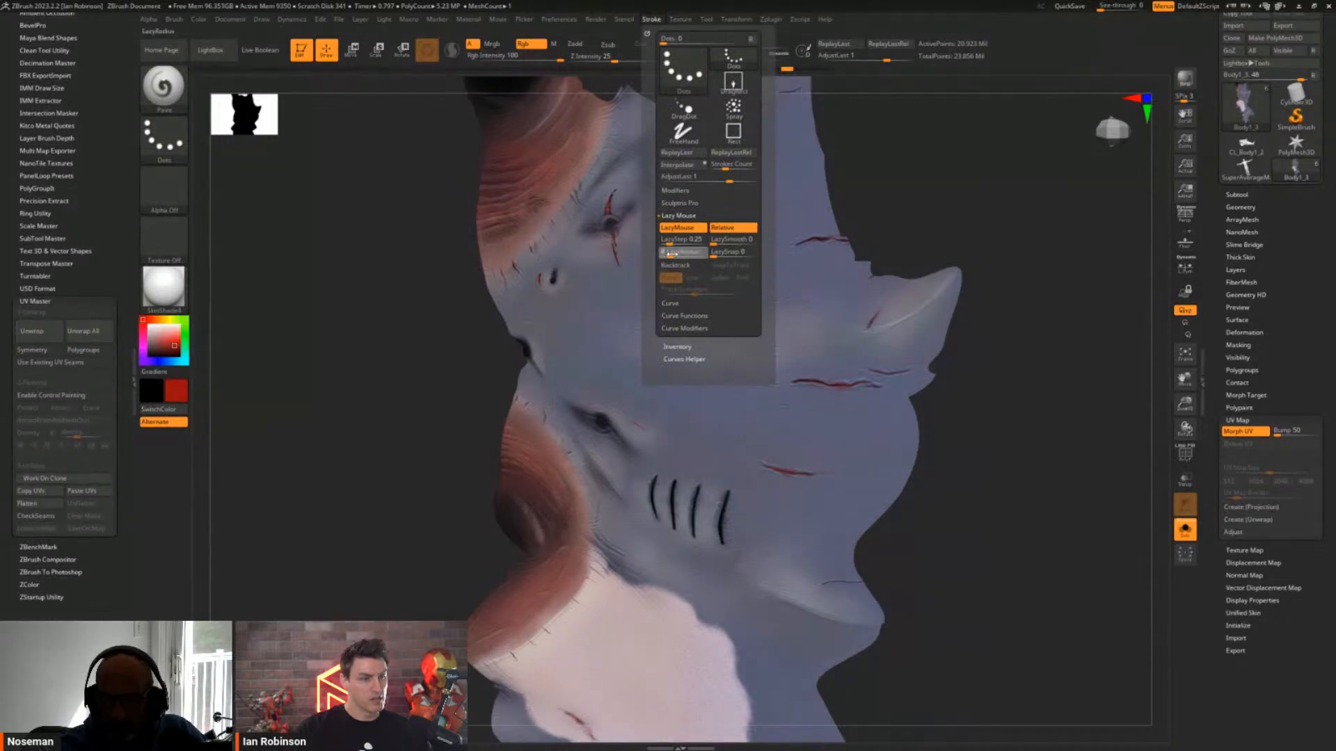
drag(609, 235, 606, 416)
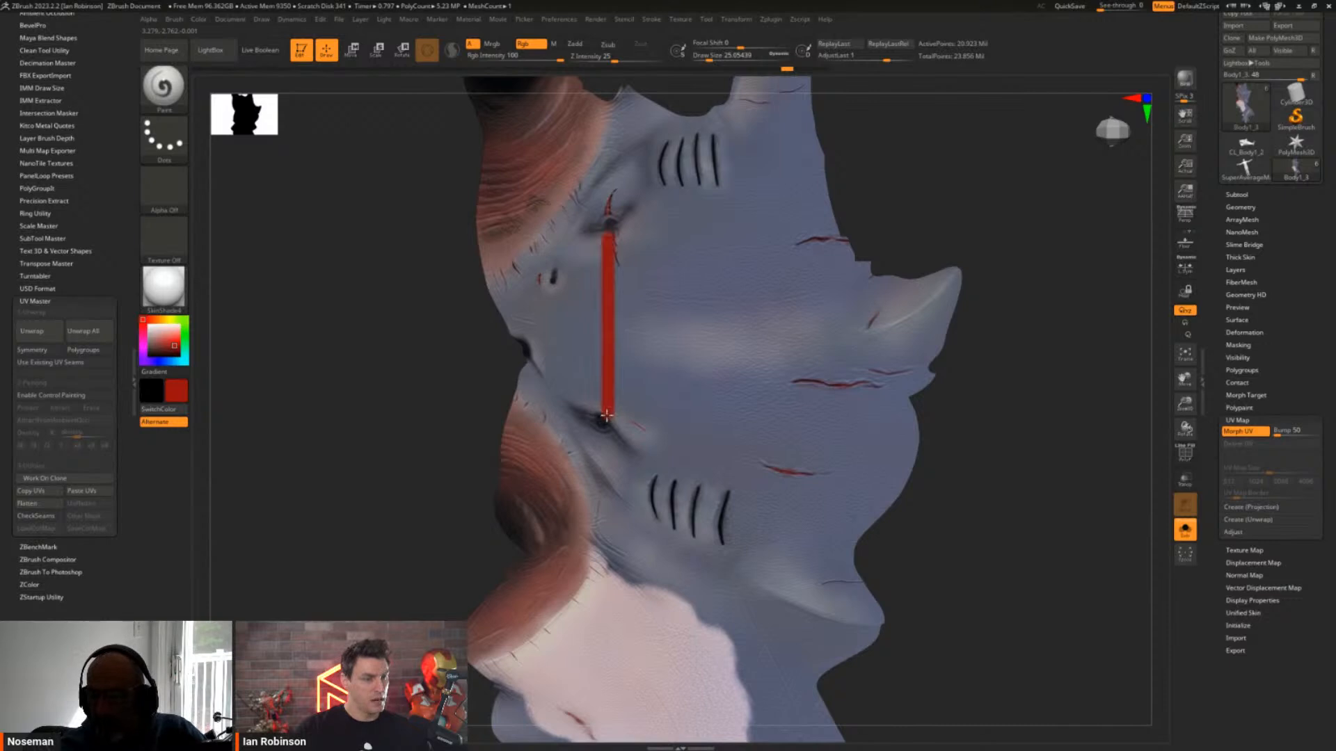
Morph the body back to its 3D shape and examine the red line across the shark's head
mouse_move(1130, 381)
mouse_down()
mouse_move(1141, 367)
mouse_move(1139, 399)
mouse_up()
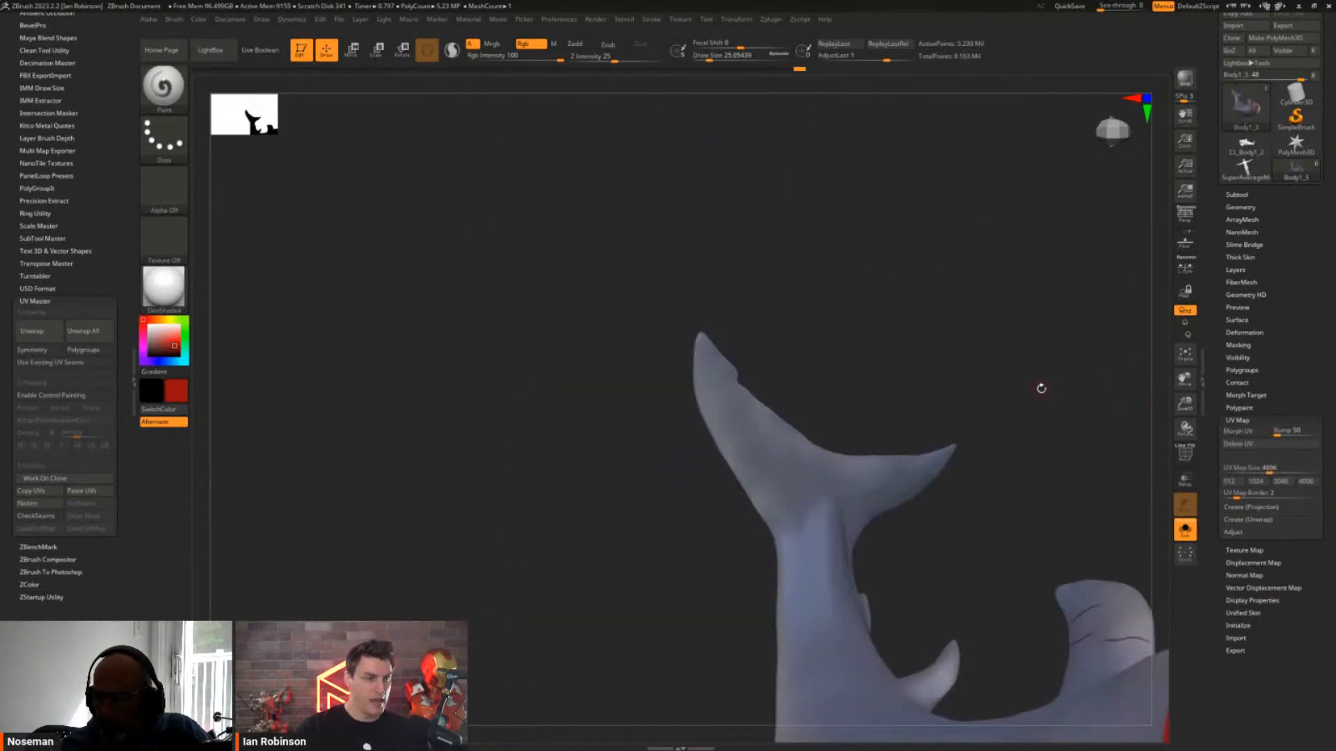
alt+drag(1041, 388, 880, 200)
alt+drag(998, 410, 828, 362)
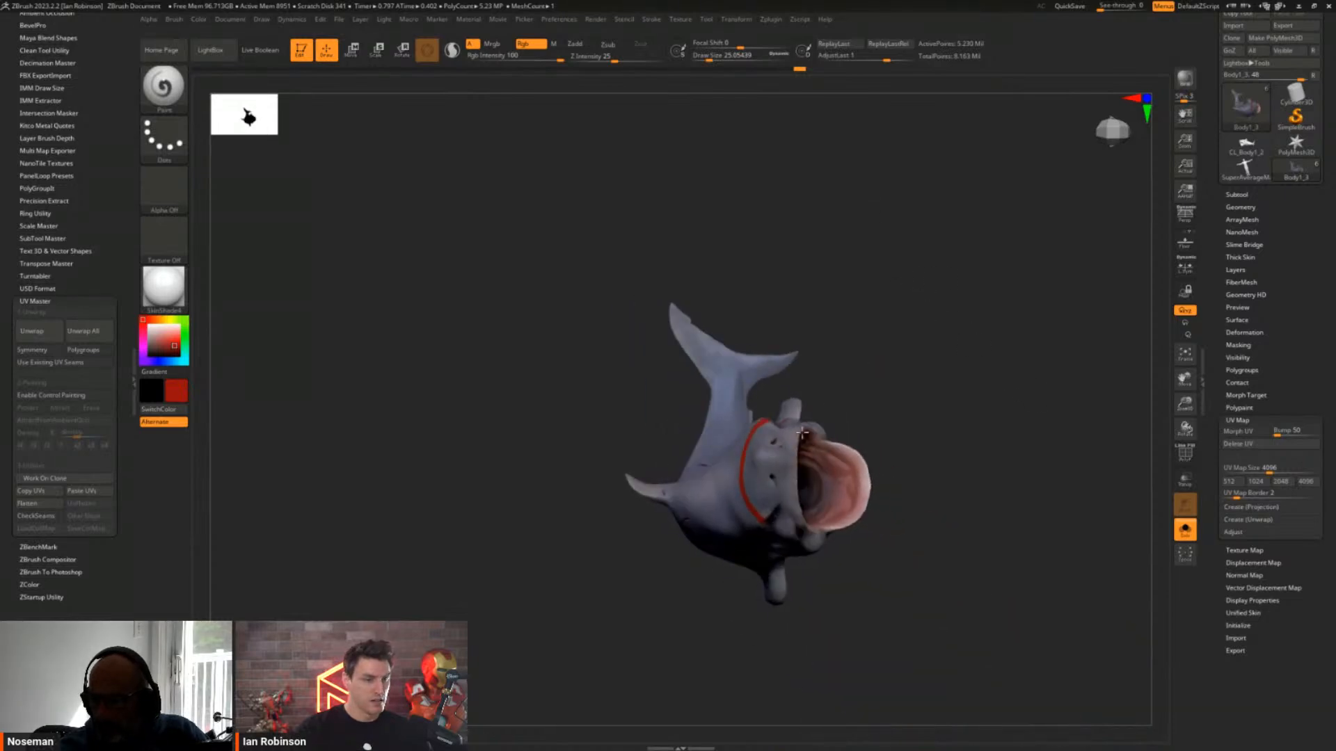
alt+drag(953, 334, 1009, 480)
drag(974, 313, 932, 362)
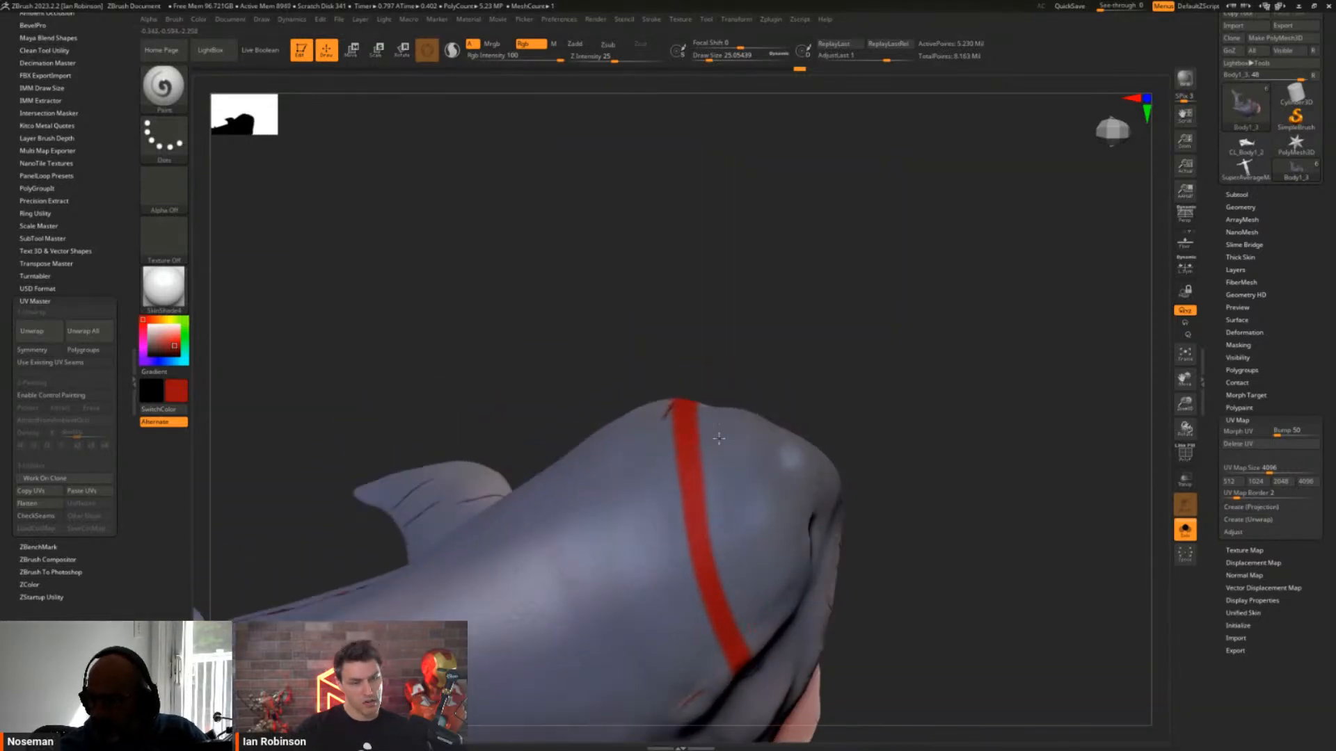
drag(821, 375, 826, 403)
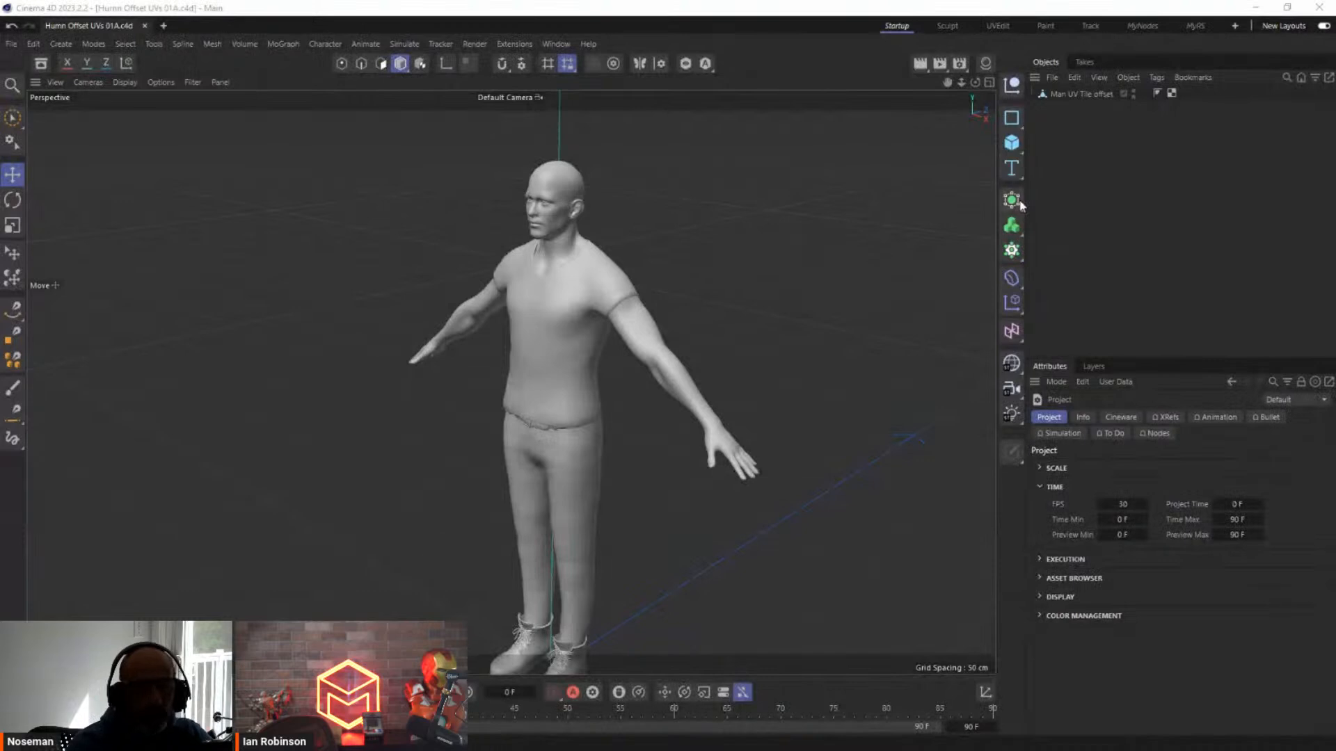
Switch to Cinema 4D, select the Man UV Tile offset object and show its UVs in the UVEdit layout in polygon mode
click(1046, 96)
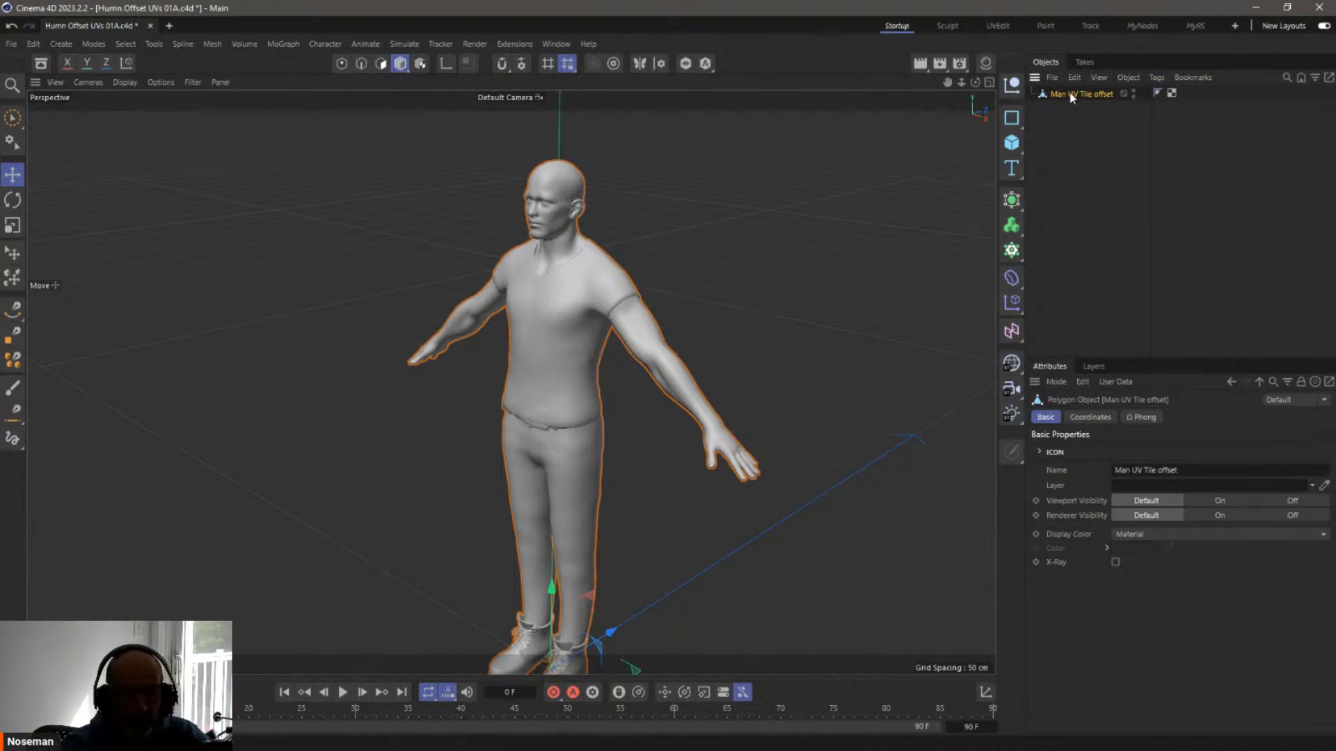
click(998, 27)
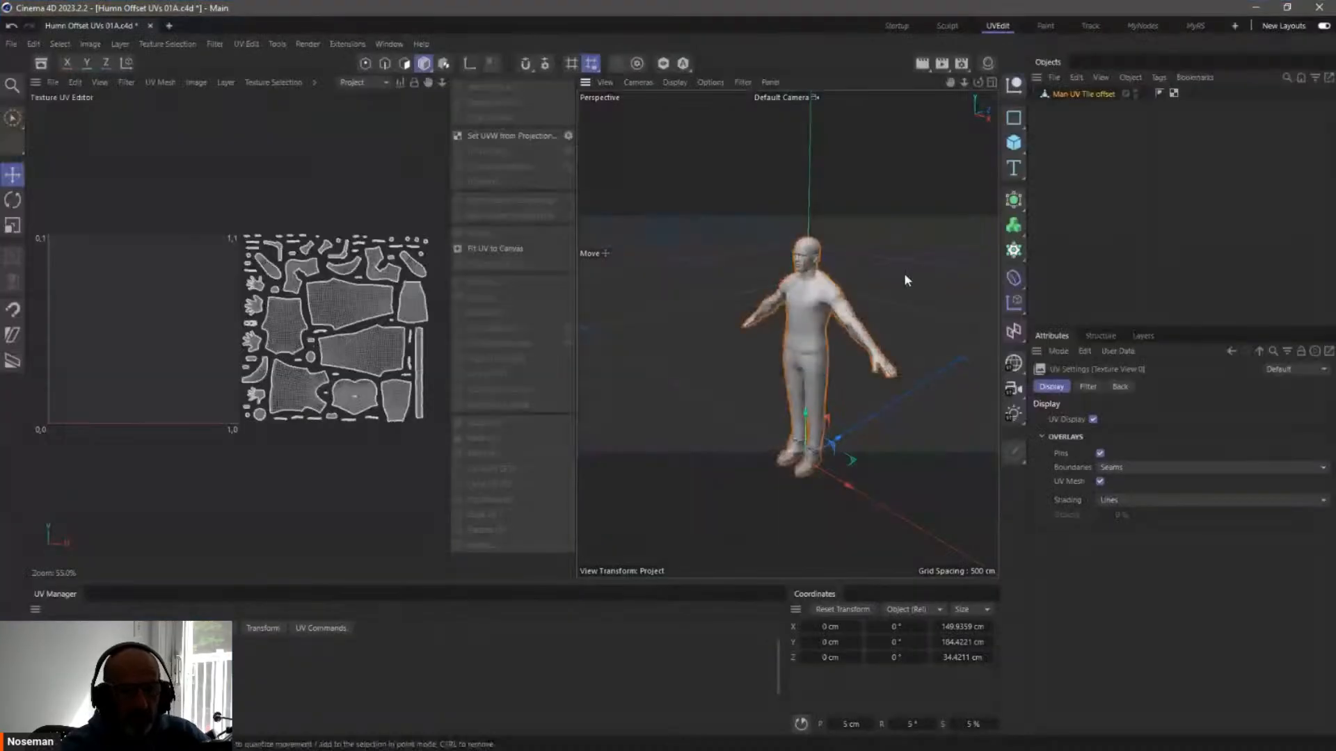
click(1056, 97)
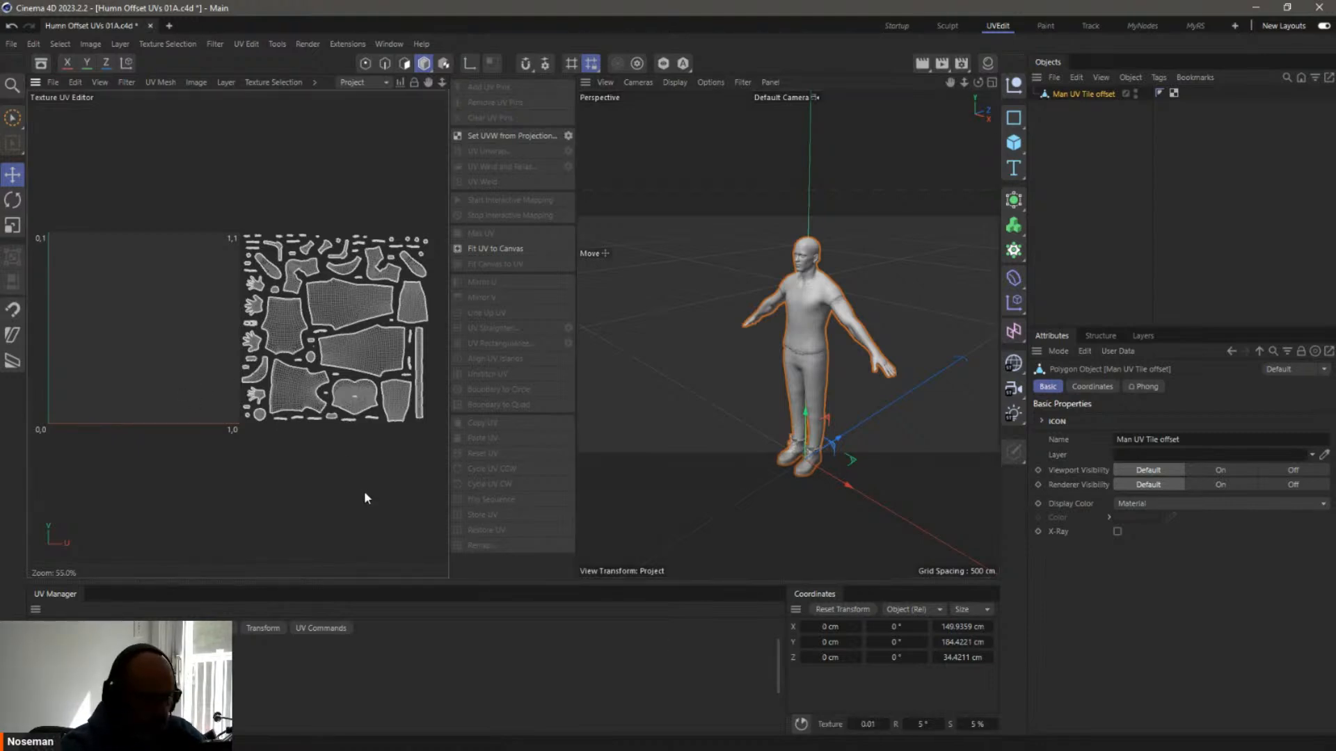
click(404, 68)
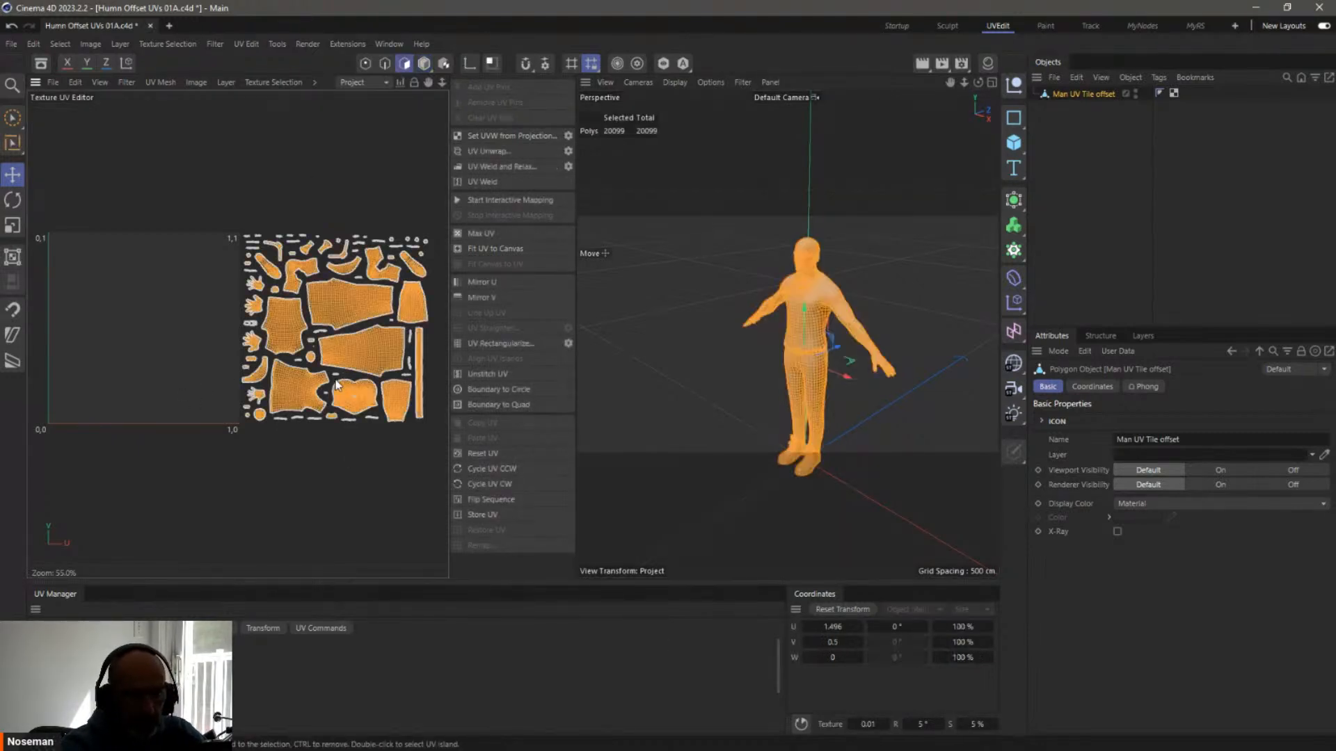
Move all of the man's UV islands to U 0.496 and return them to U 1.496
click(833, 627)
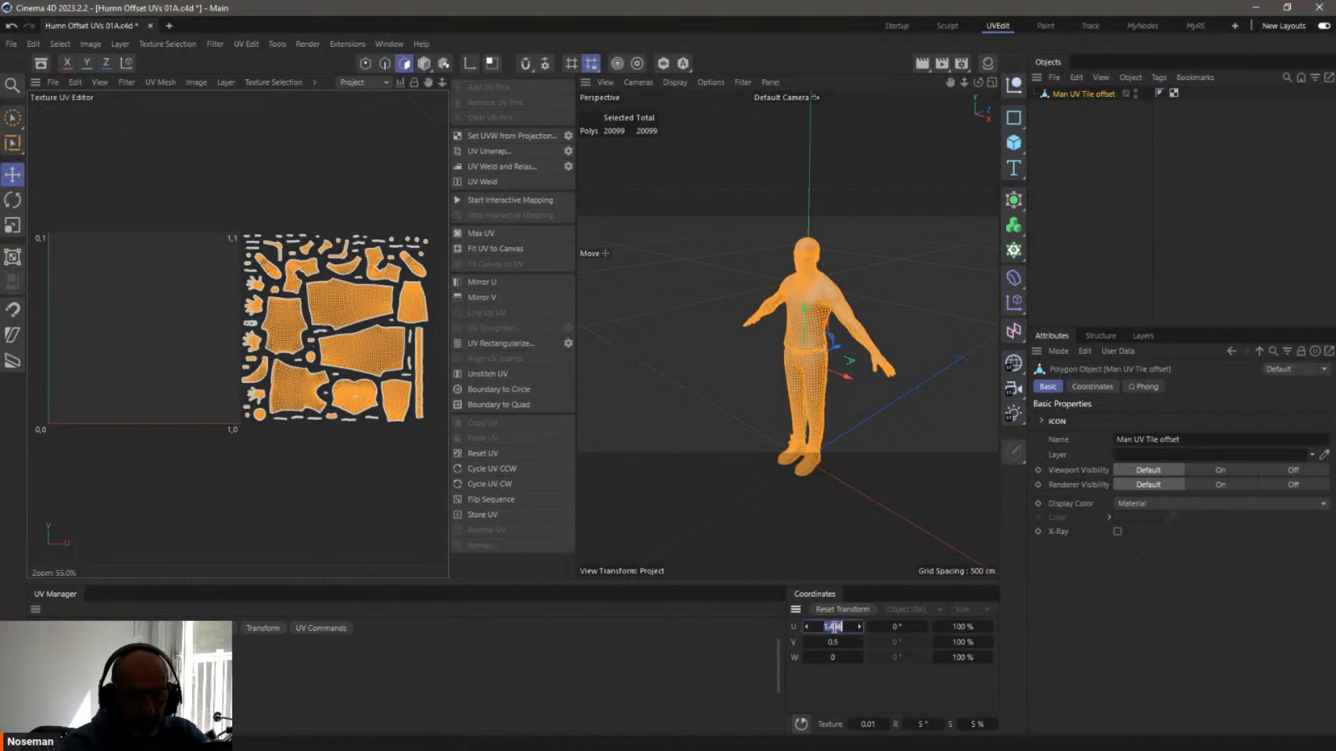
click(831, 627)
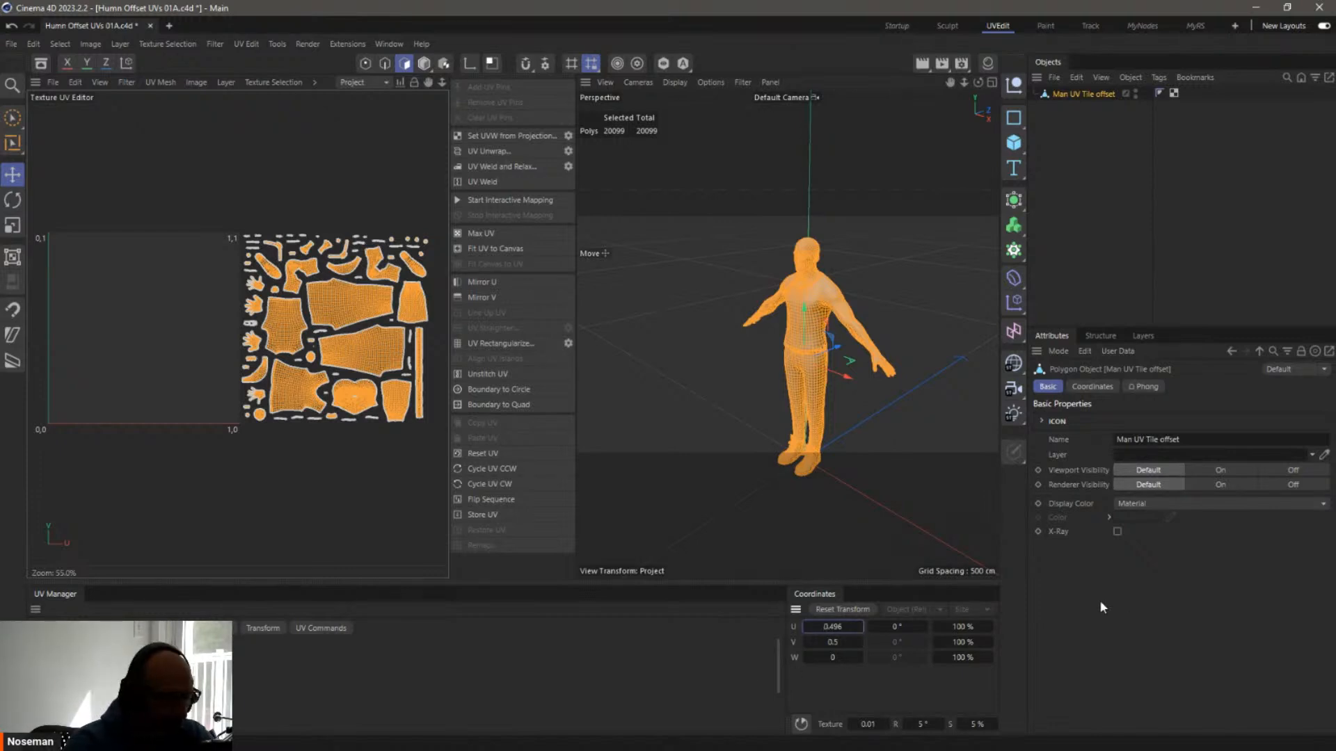
key(Return)
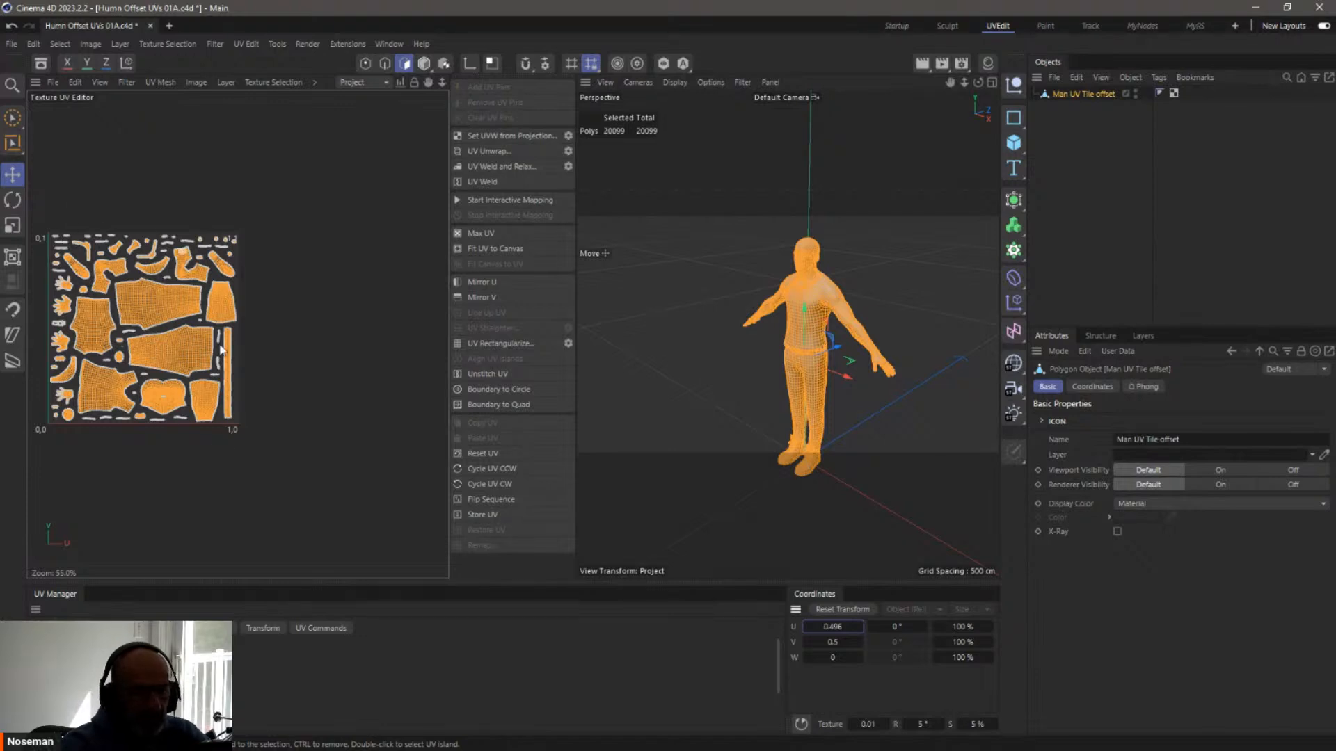
click(829, 626)
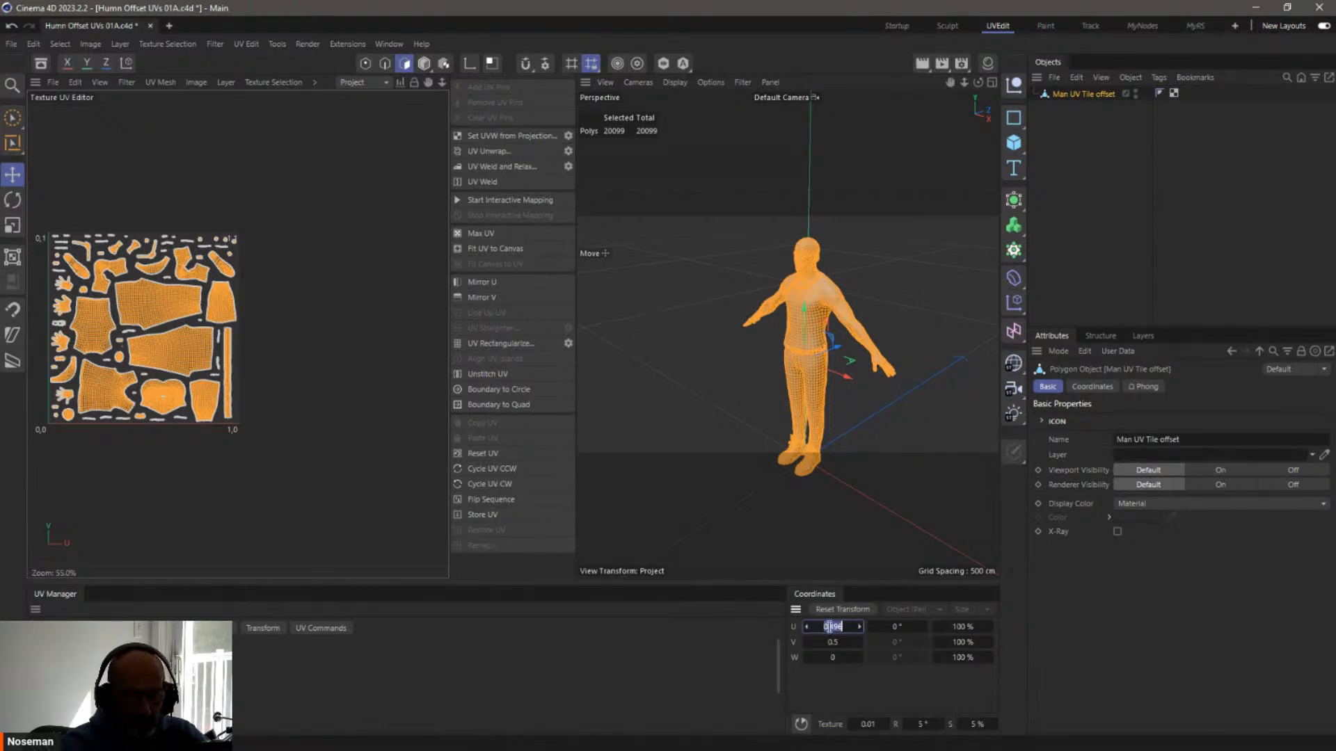
click(827, 627)
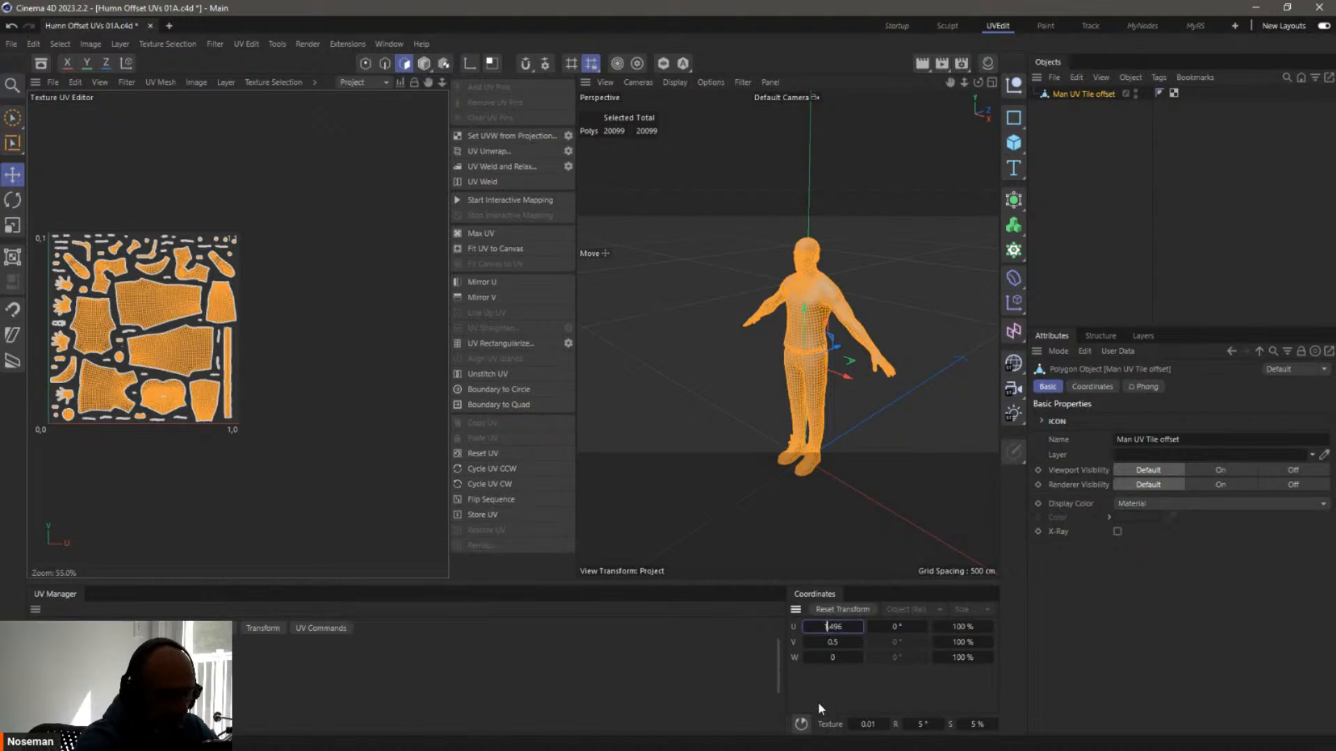
key(Return)
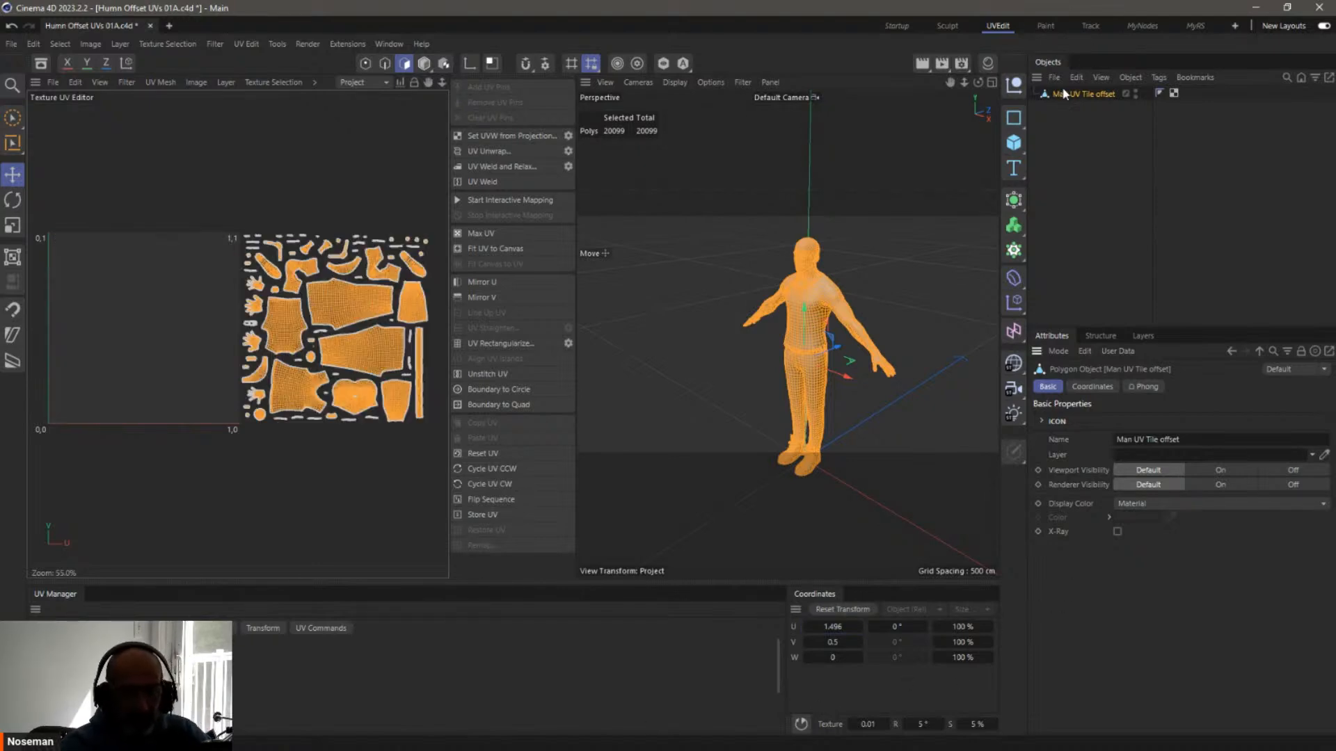
Create a new default material in the Startup layout and assign it to the Man UV Tile offset object
click(987, 64)
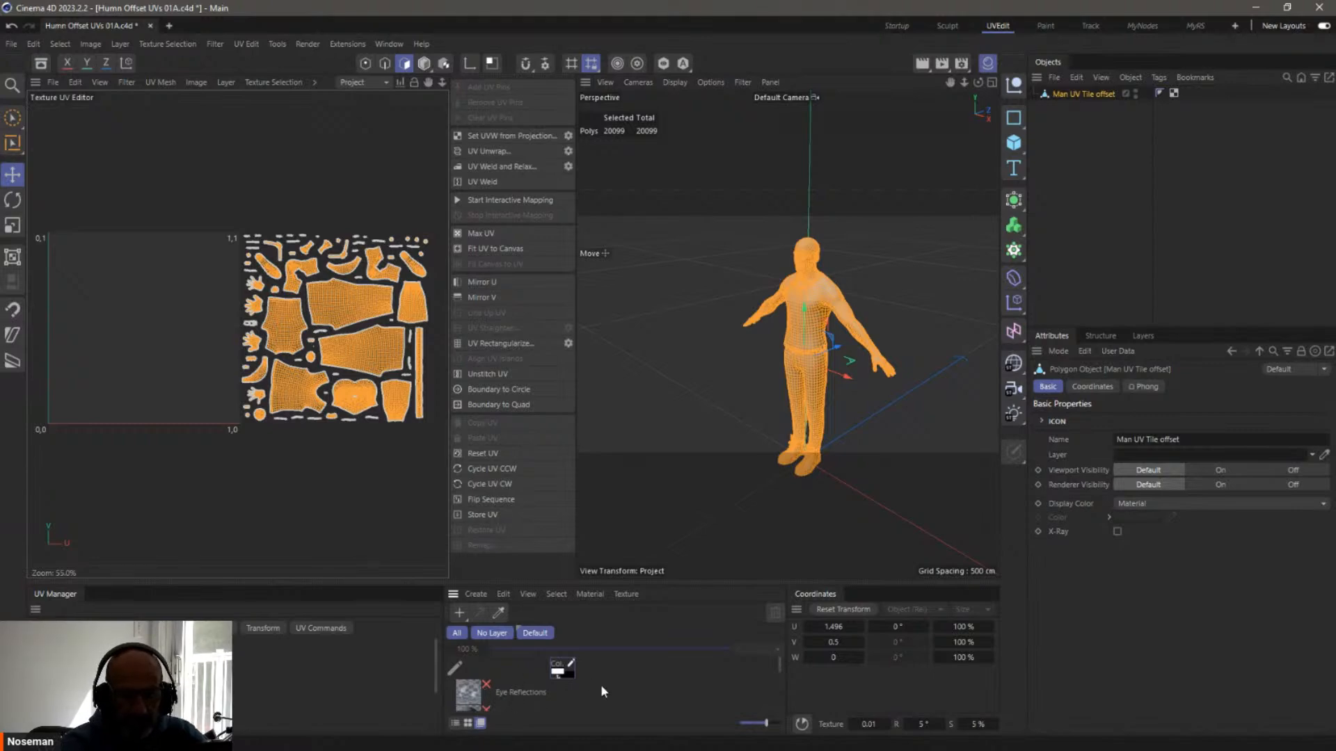
click(894, 27)
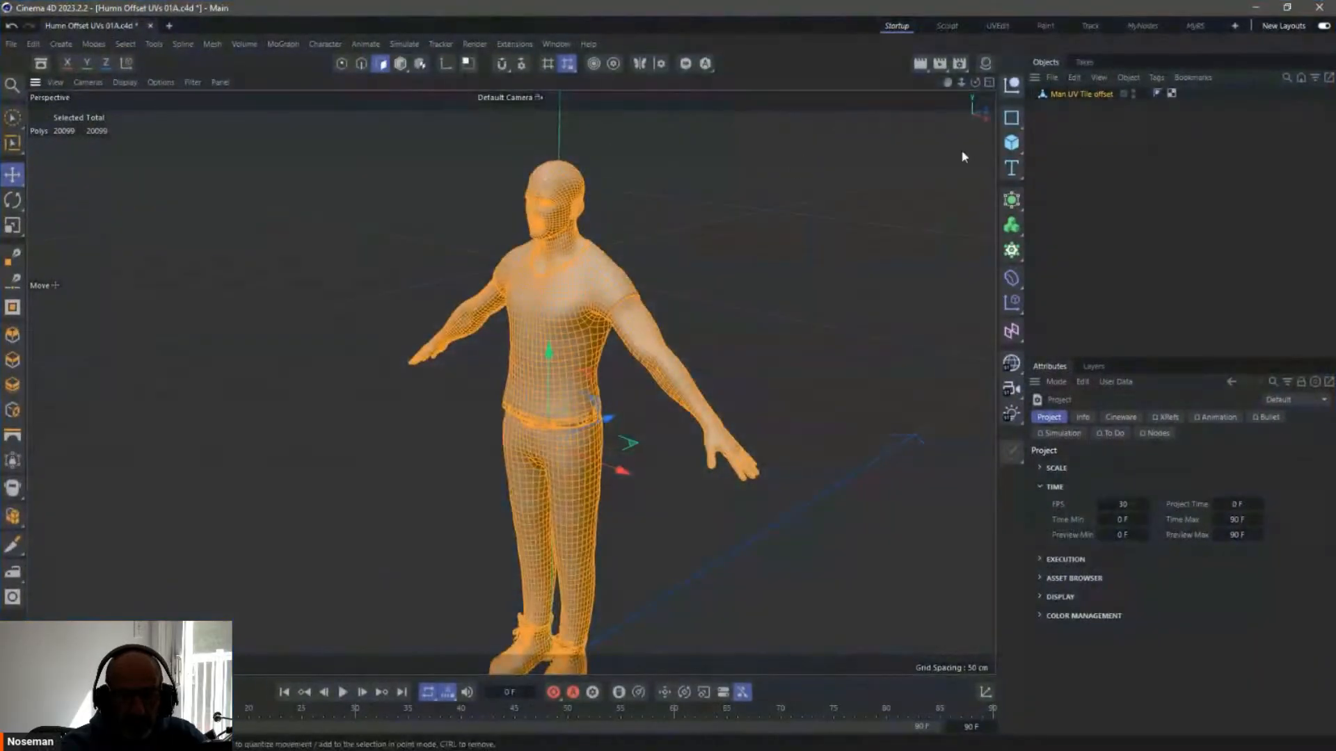
click(984, 65)
double_click(849, 208)
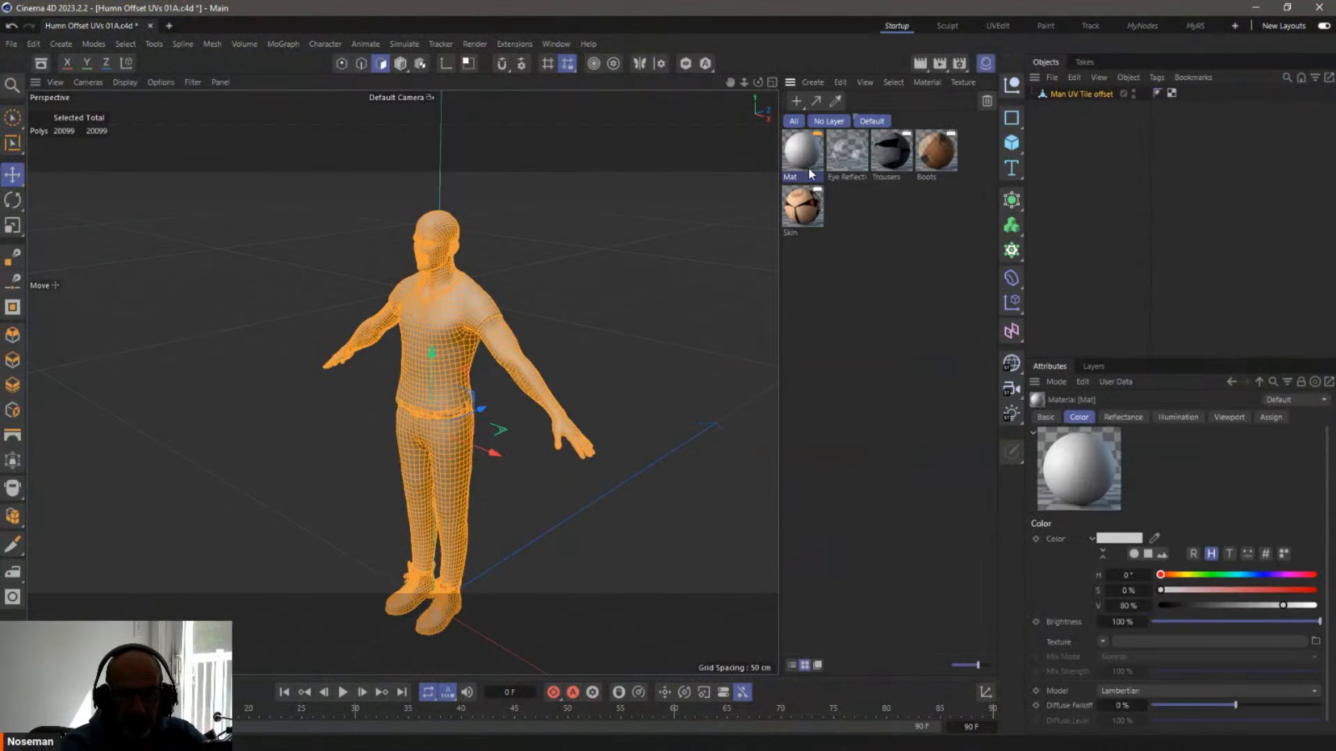
drag(807, 167, 1063, 95)
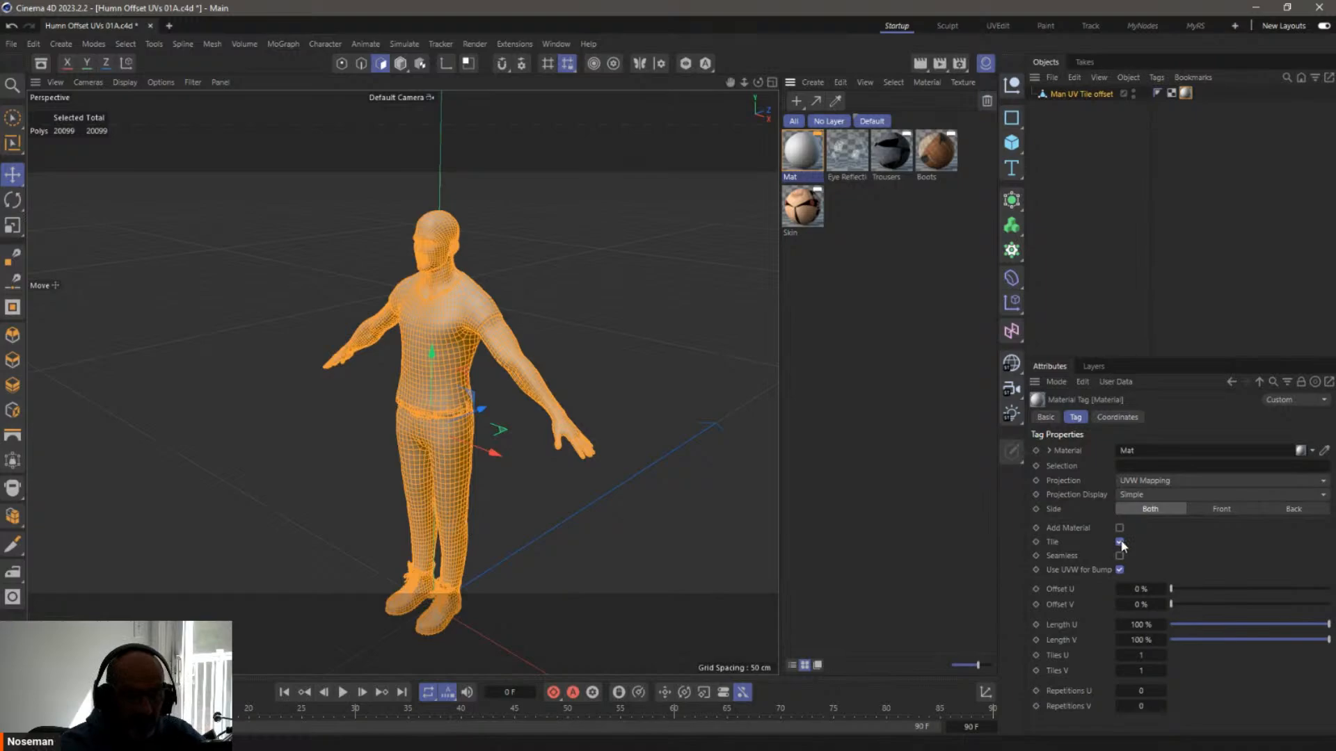
In the UVEdit layout, select the upper trouser-leg UV island and set its U position to 0.5745
click(998, 26)
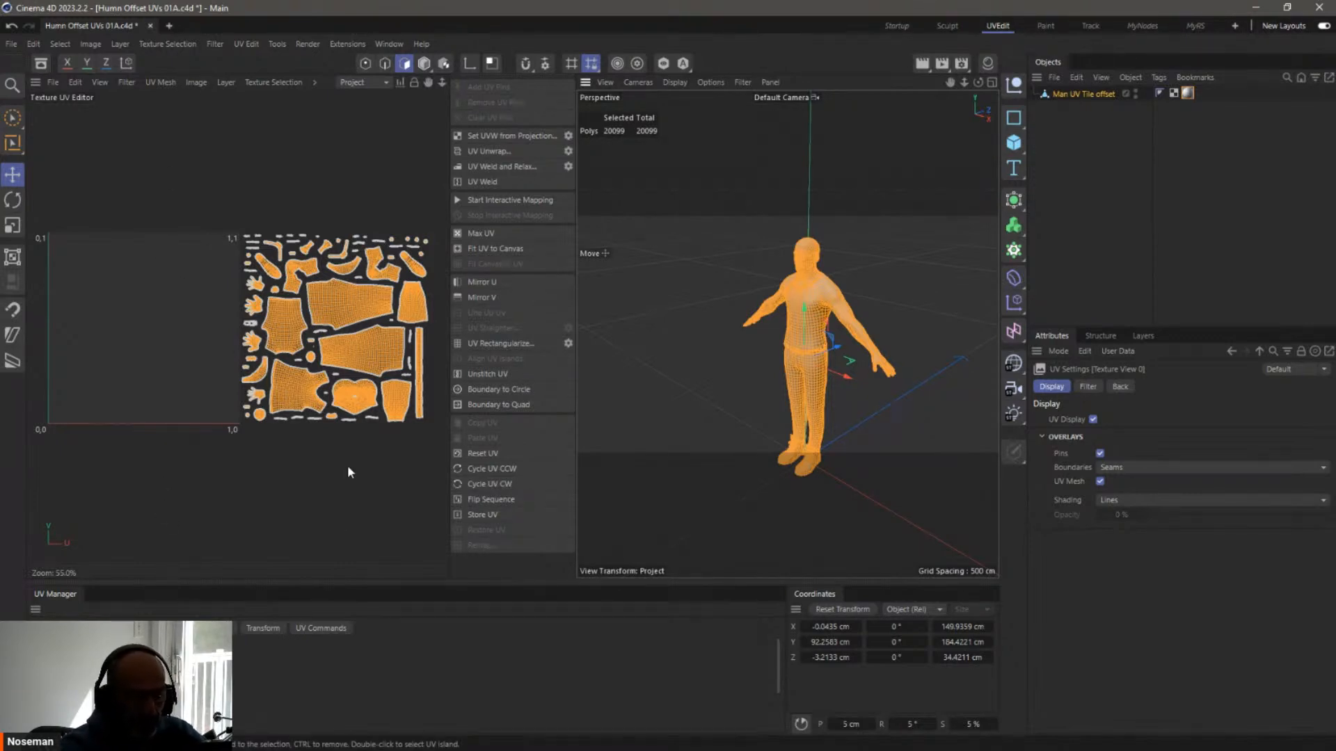
click(1187, 93)
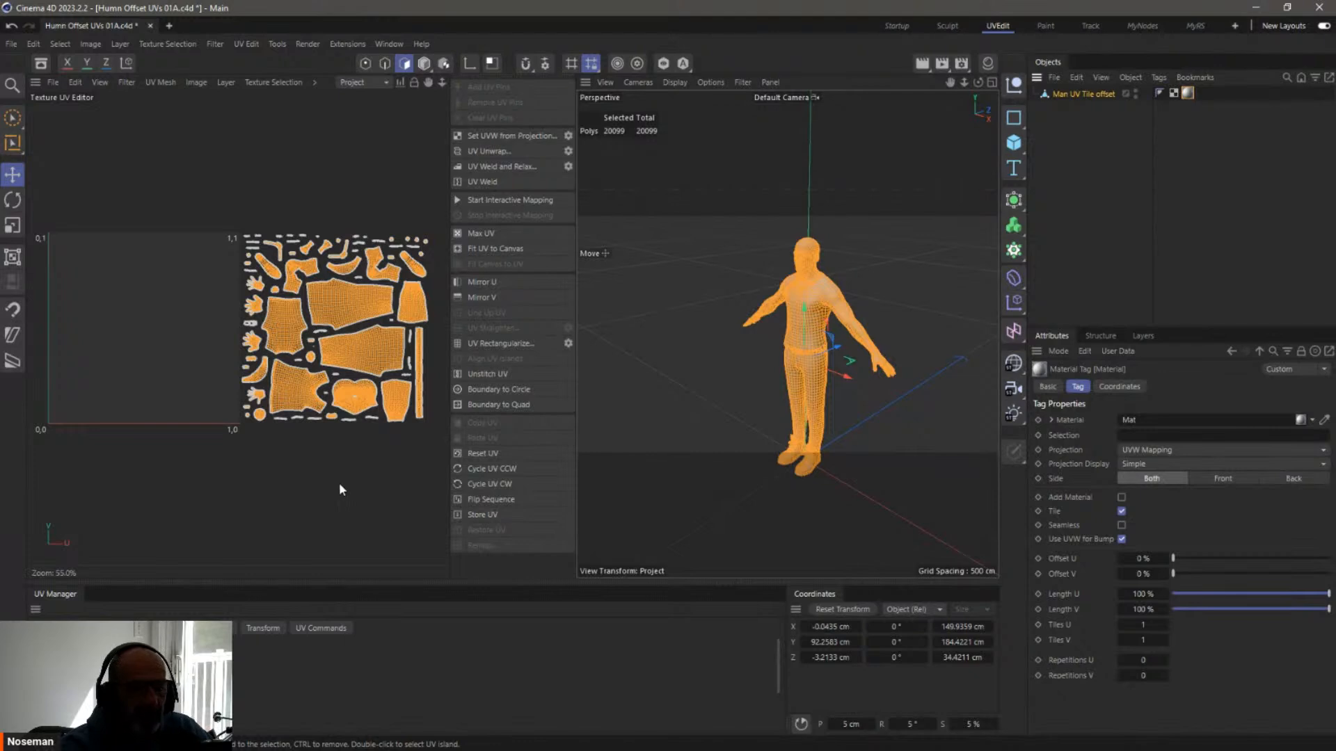
double_click(340, 300)
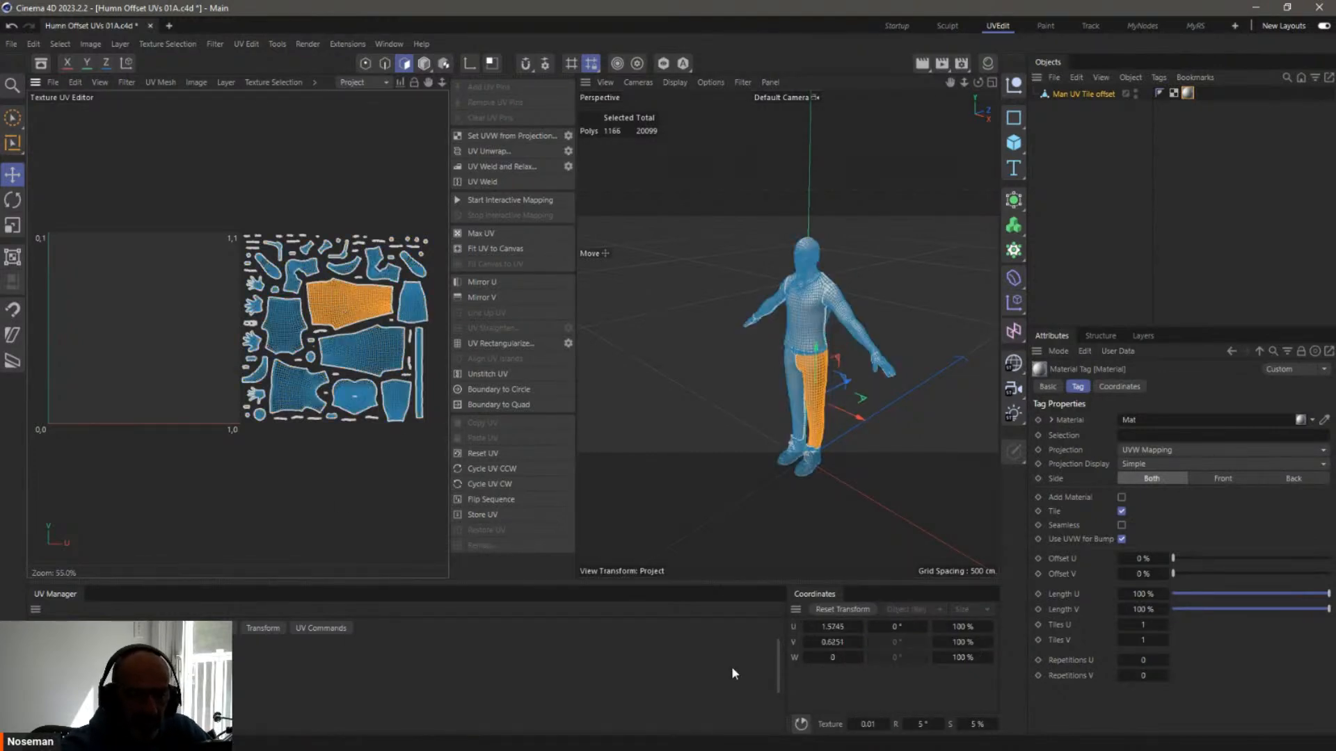
click(855, 627)
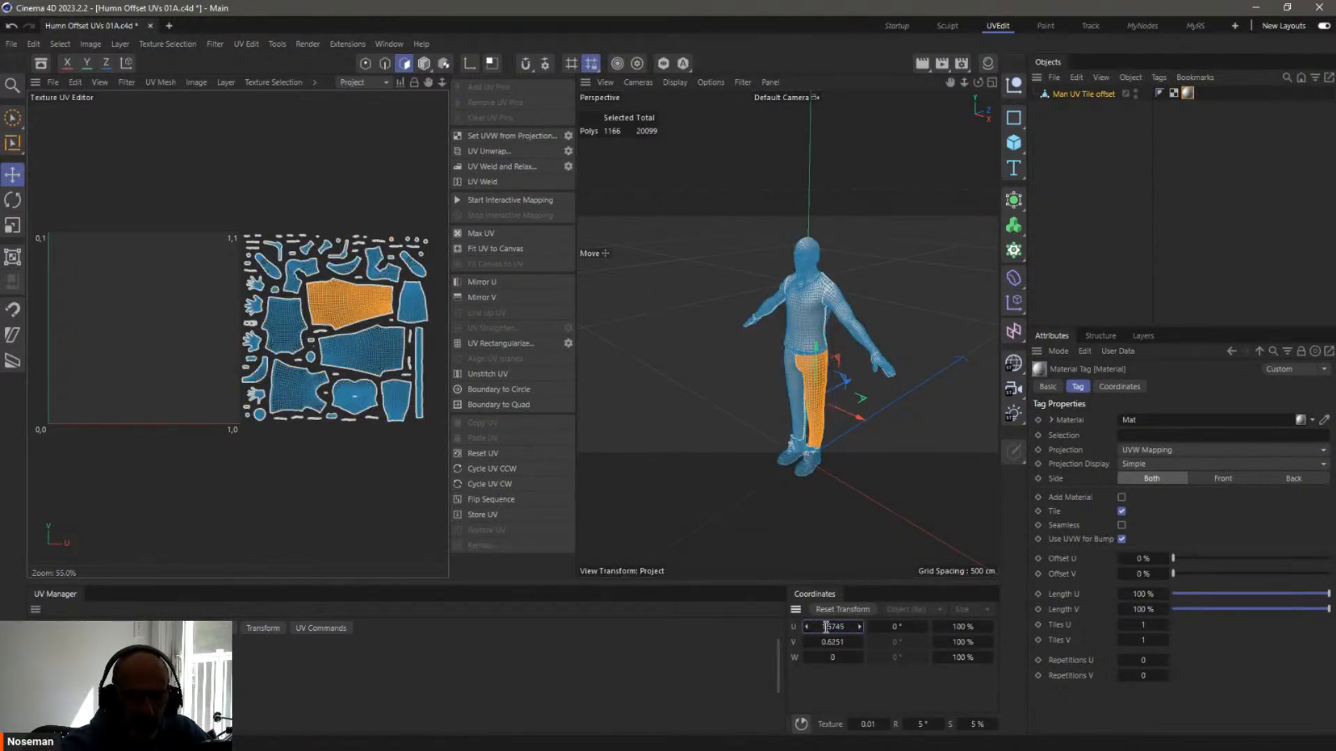
text(0)
key(Return)
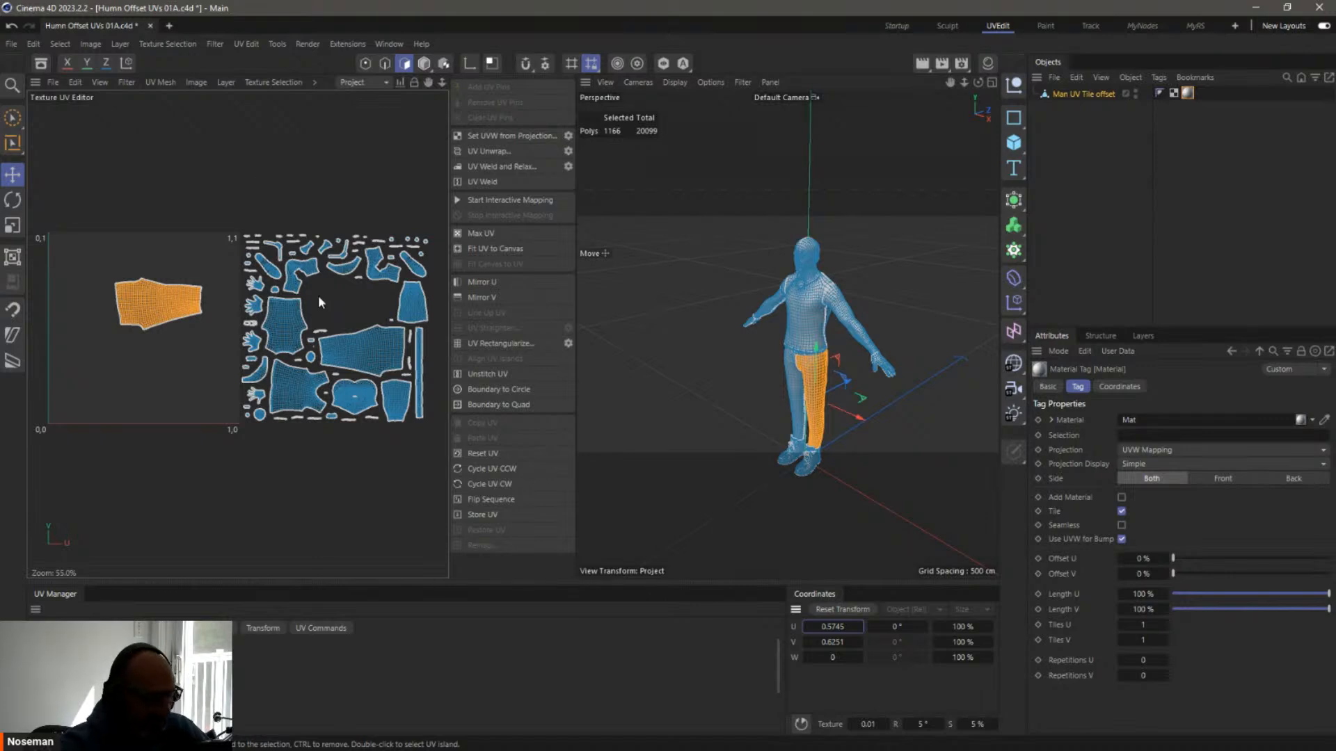
Return to the Startup layout and delete the Eye Reflections, Trousers, Boots and Skin materials
click(988, 63)
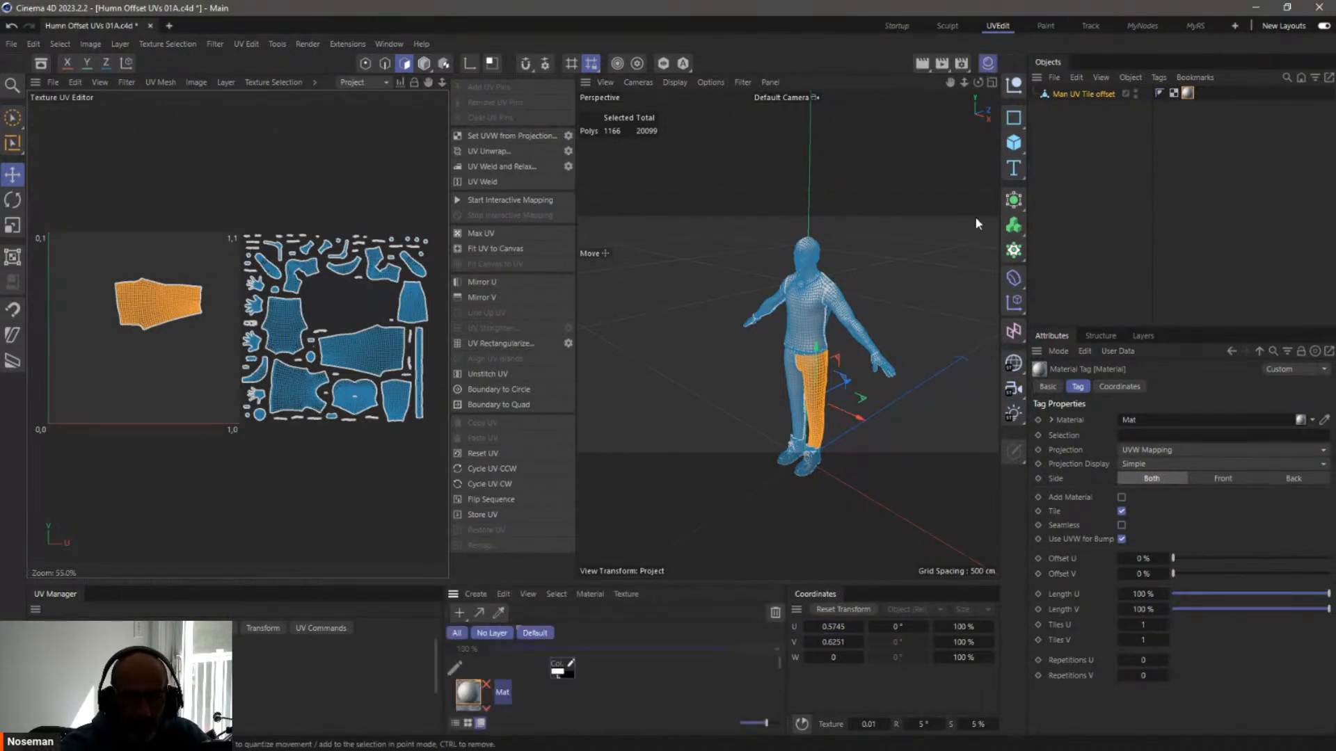
click(897, 26)
click(986, 62)
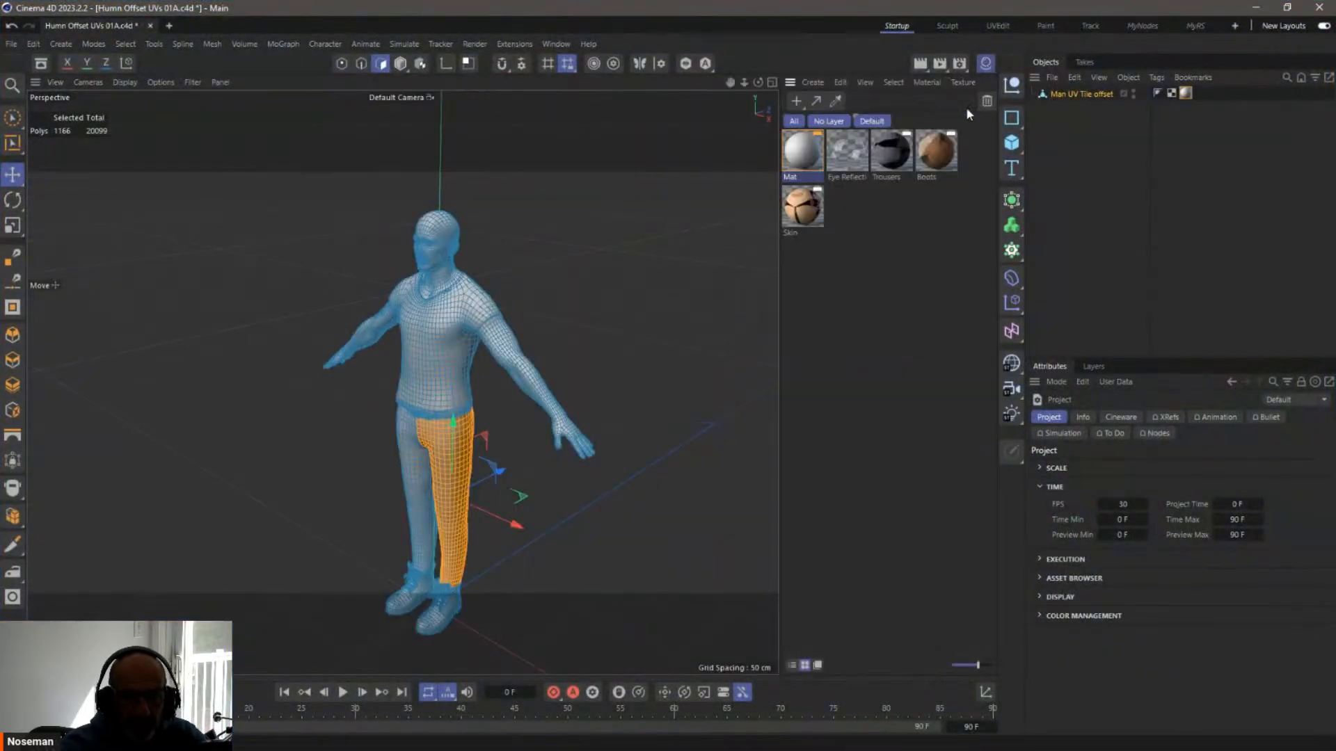
drag(836, 286, 946, 156)
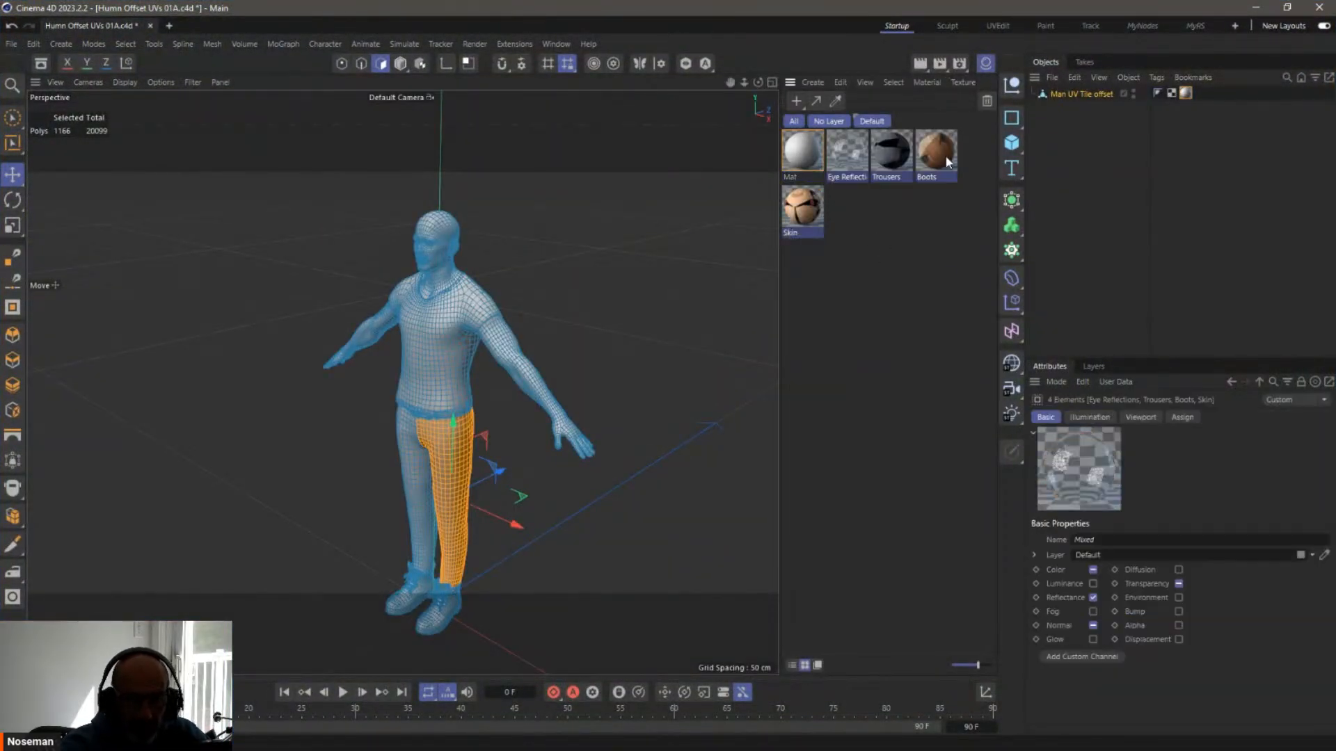
key(Delete)
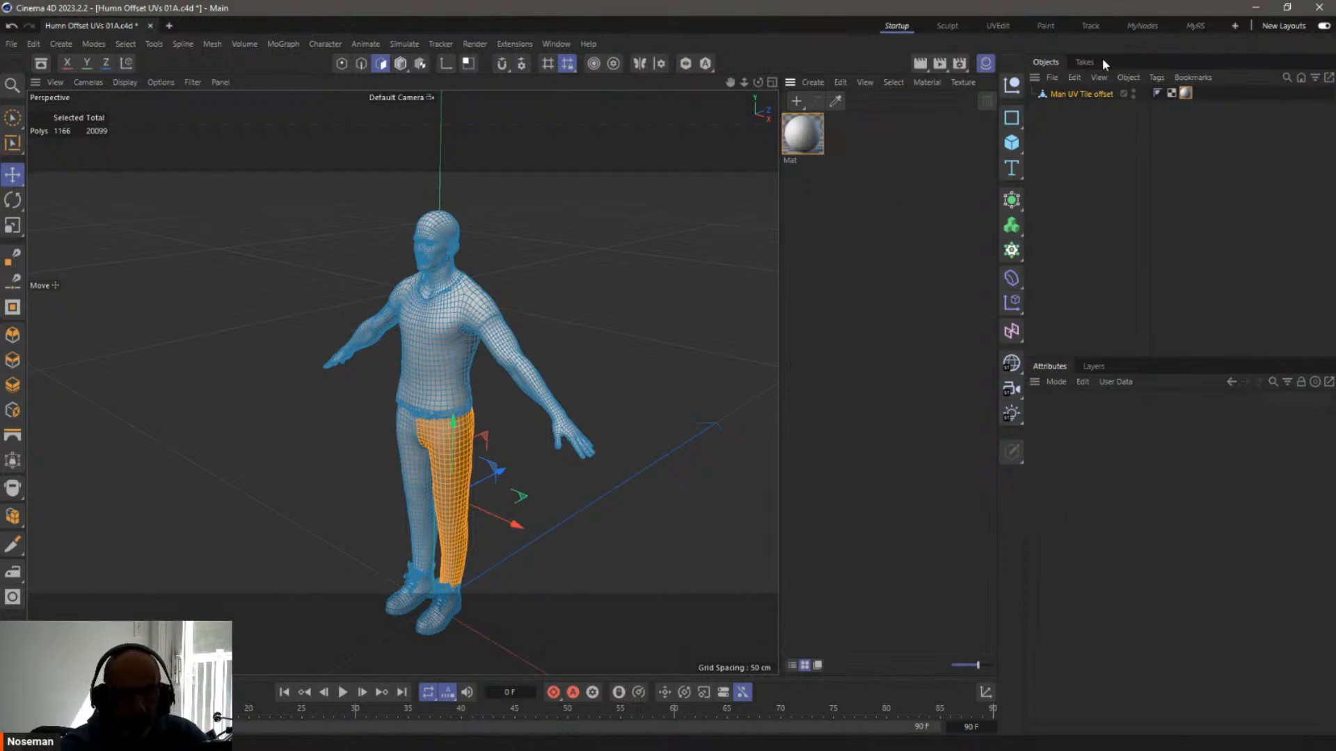
Rename the remaining material as 1 and assign it to the Man UV Tile offset object as an additional material tag
double_click(794, 164)
text(1)
key(Return)
drag(798, 144, 1064, 94)
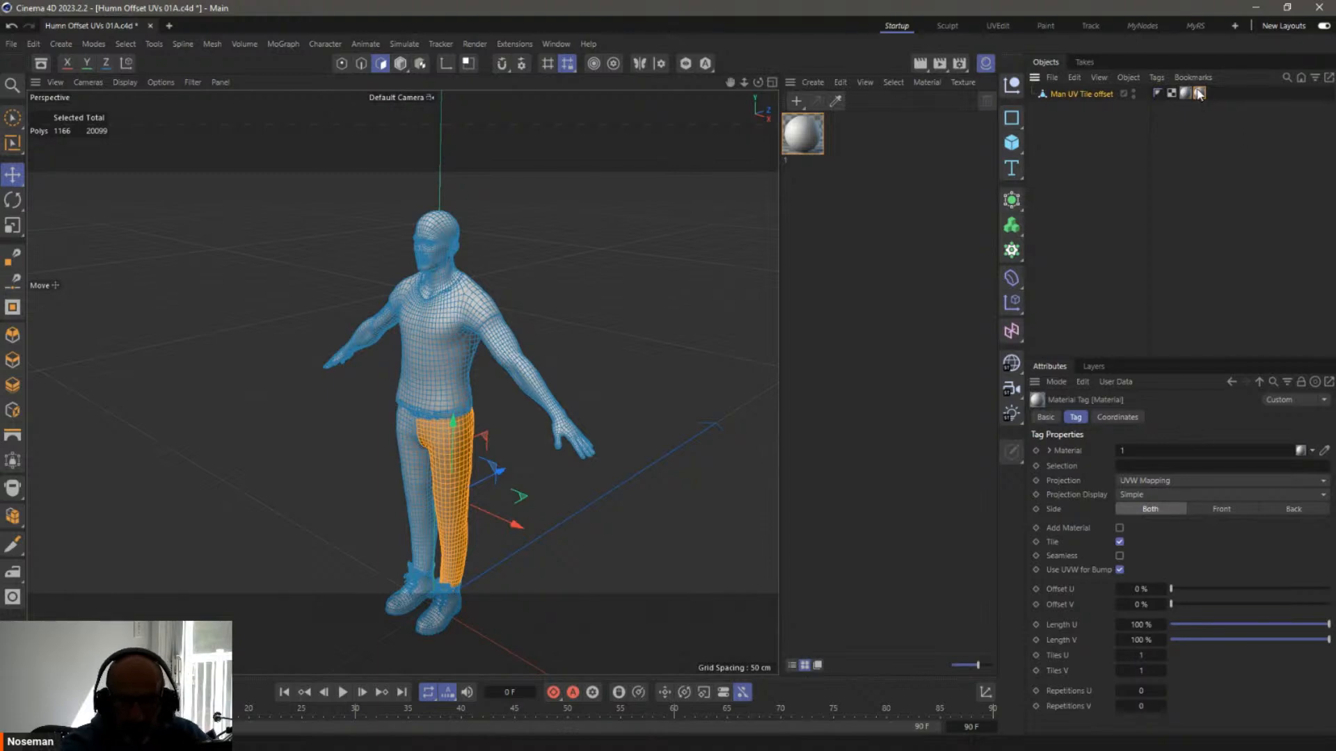
Delete the additional material tag and store the selected trouser-leg polygons as a polygon selection tag named 1
key(Delete)
click(1184, 93)
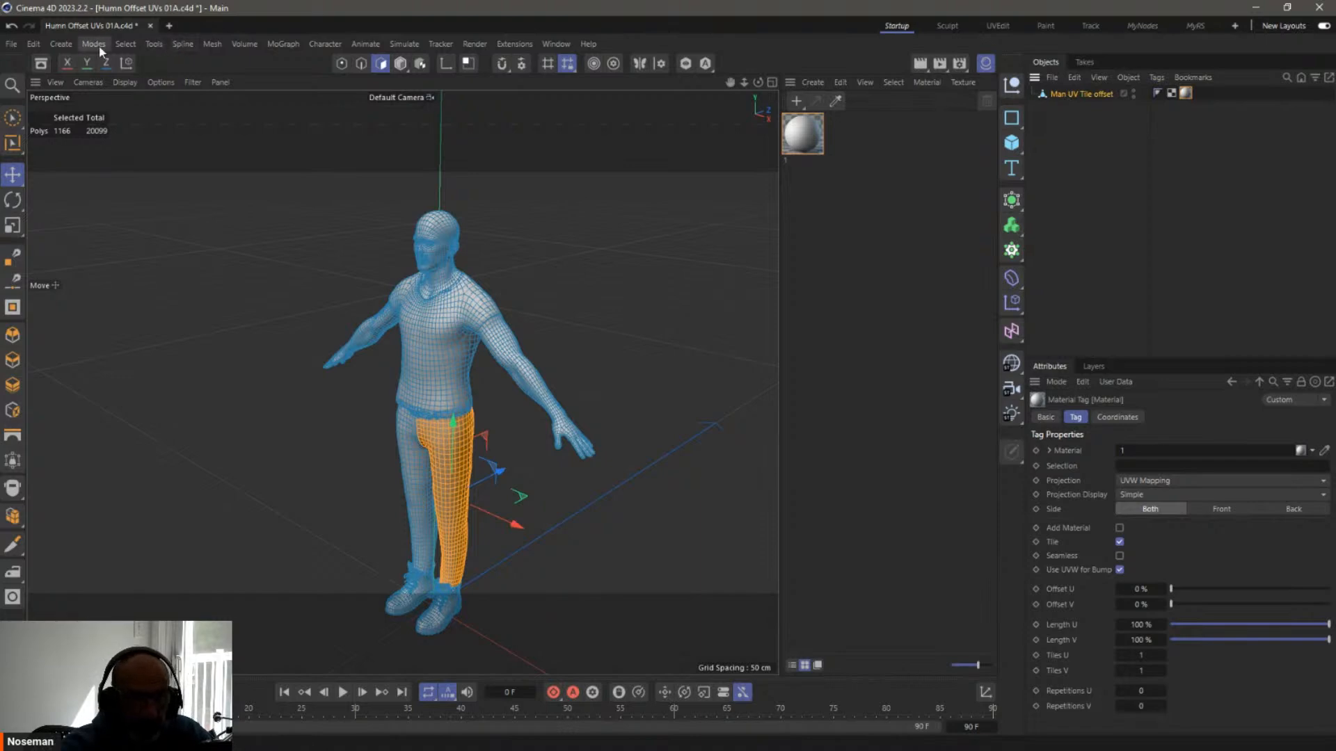
click(125, 43)
click(187, 523)
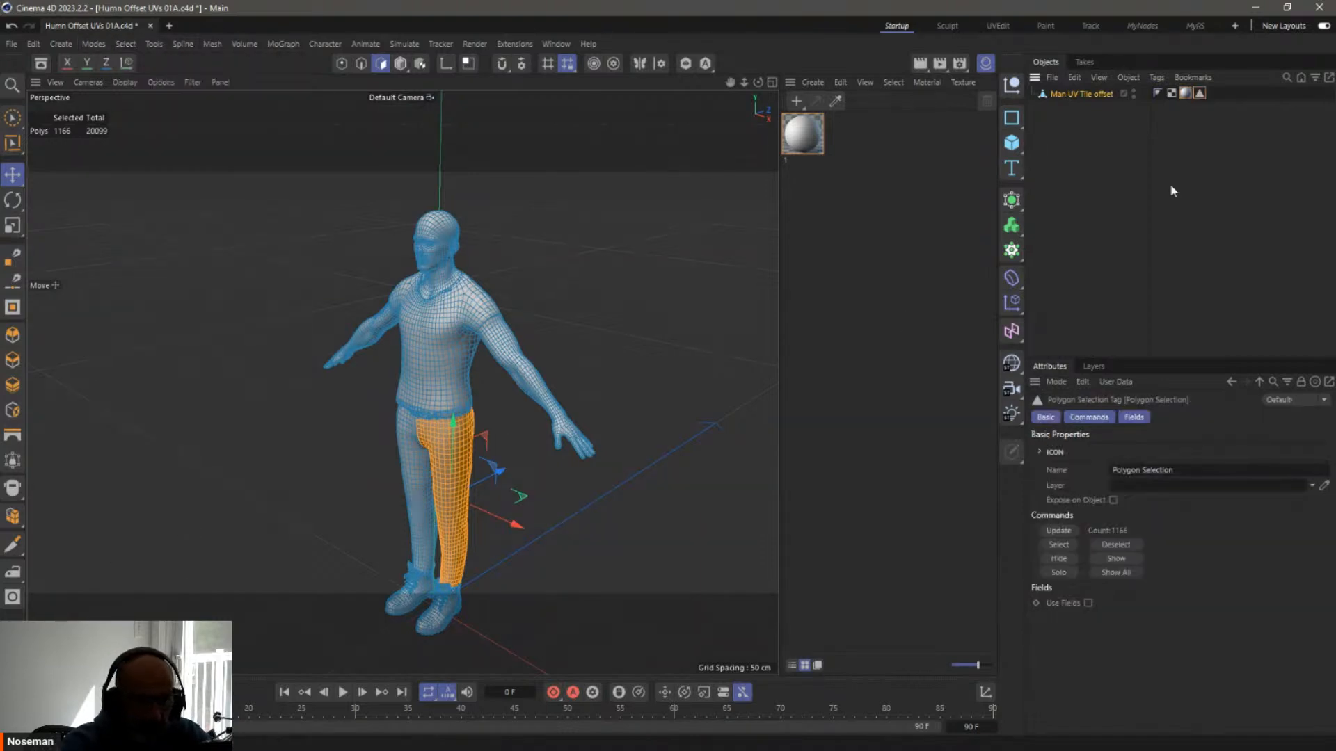
double_click(1197, 469)
text(1)
key(Return)
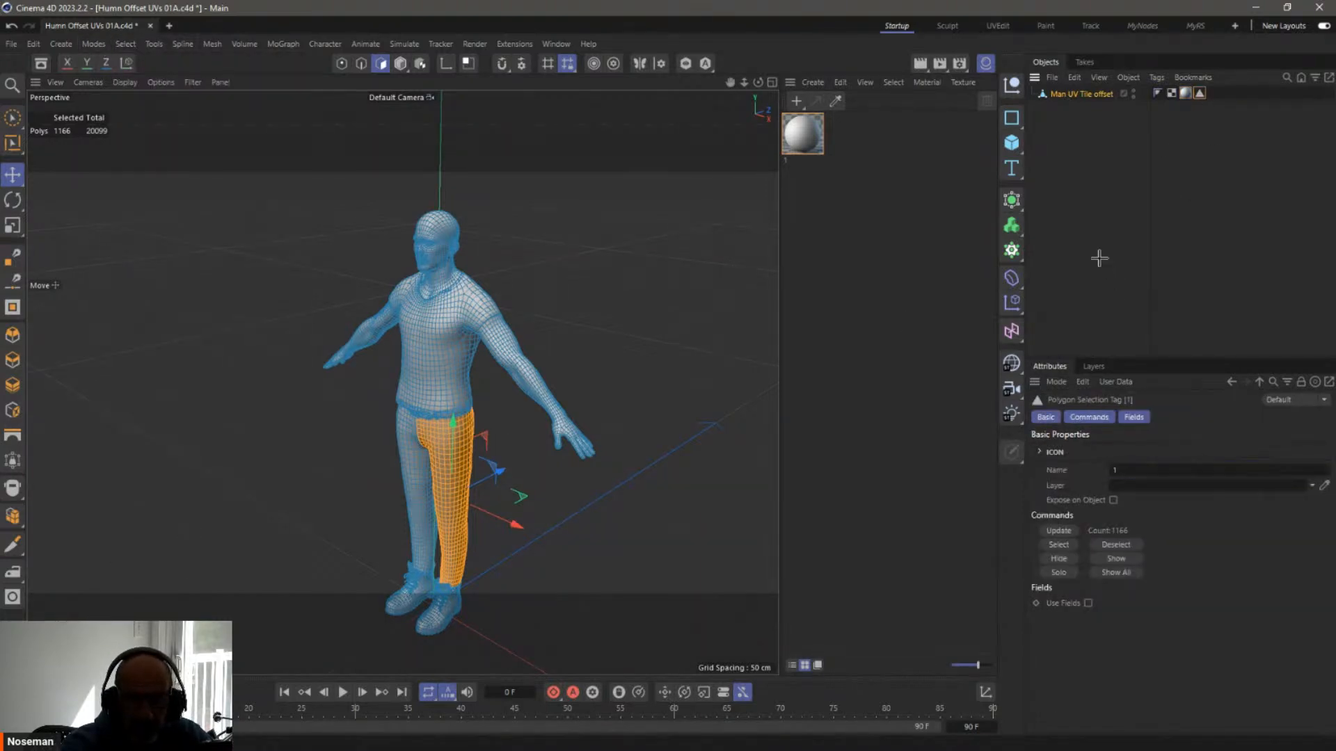
Restrict the remaining material tag to selection 1 and make material 1 red with a color saturation of 97%
click(1099, 258)
click(1185, 93)
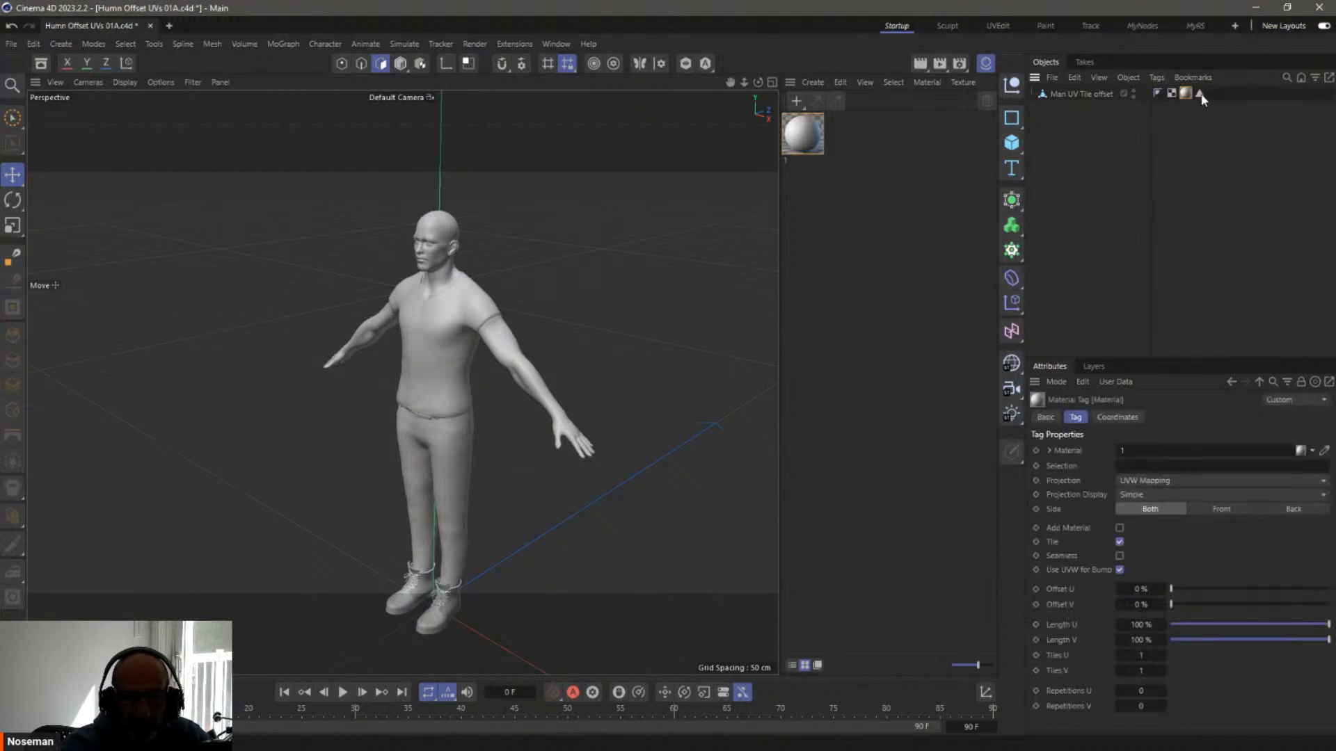
double_click(802, 133)
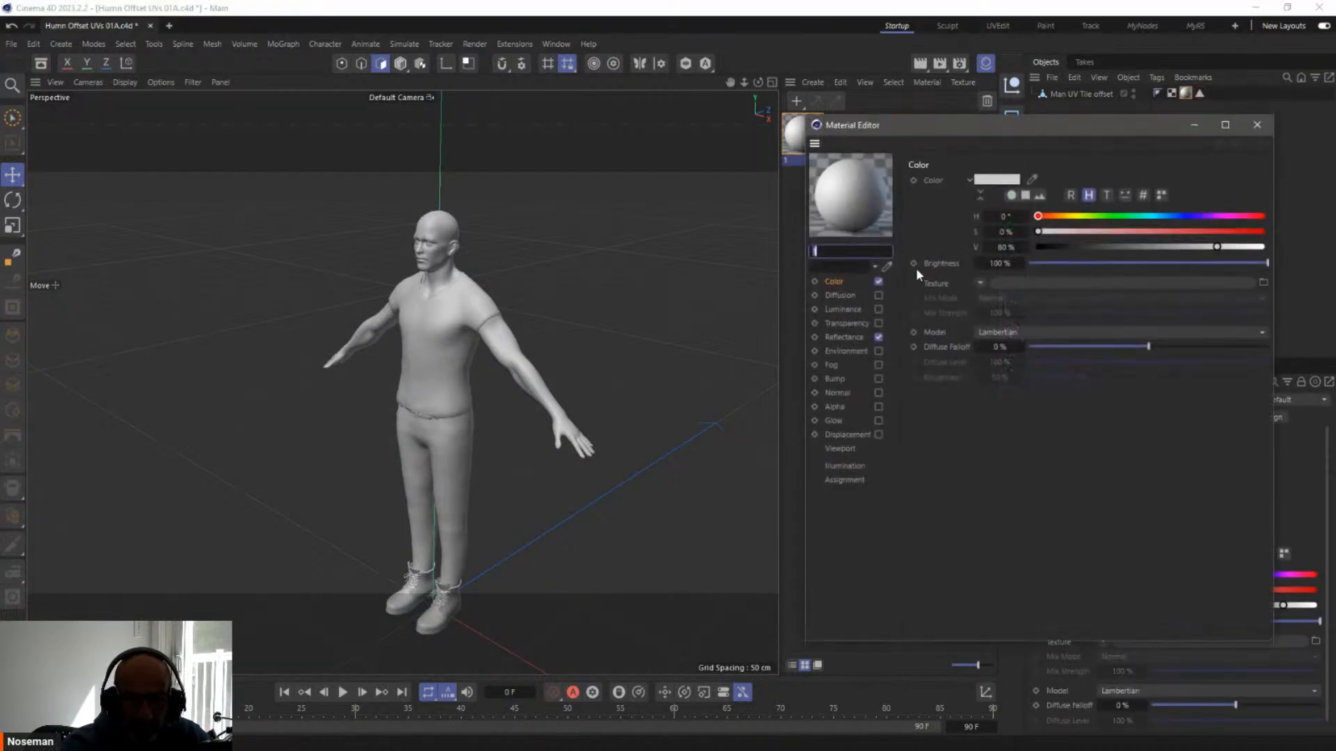
drag(1037, 231, 1254, 231)
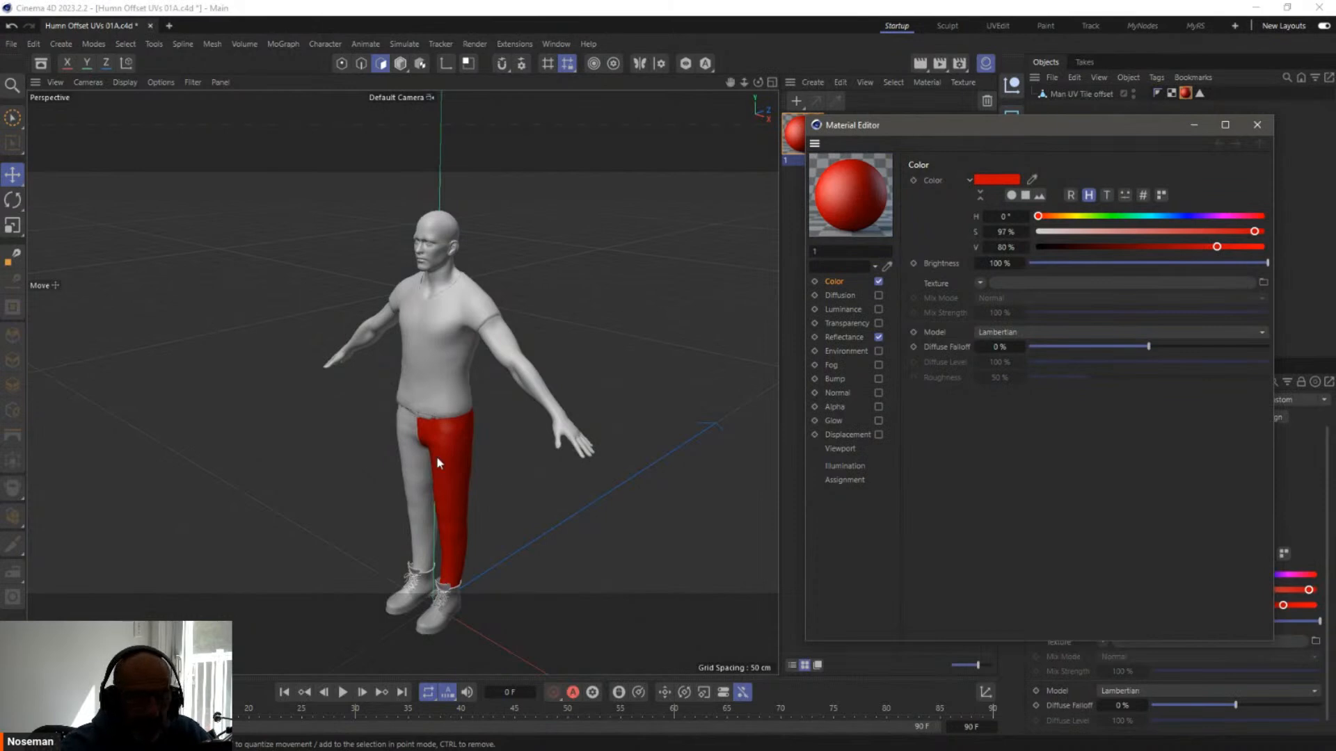
click(1256, 125)
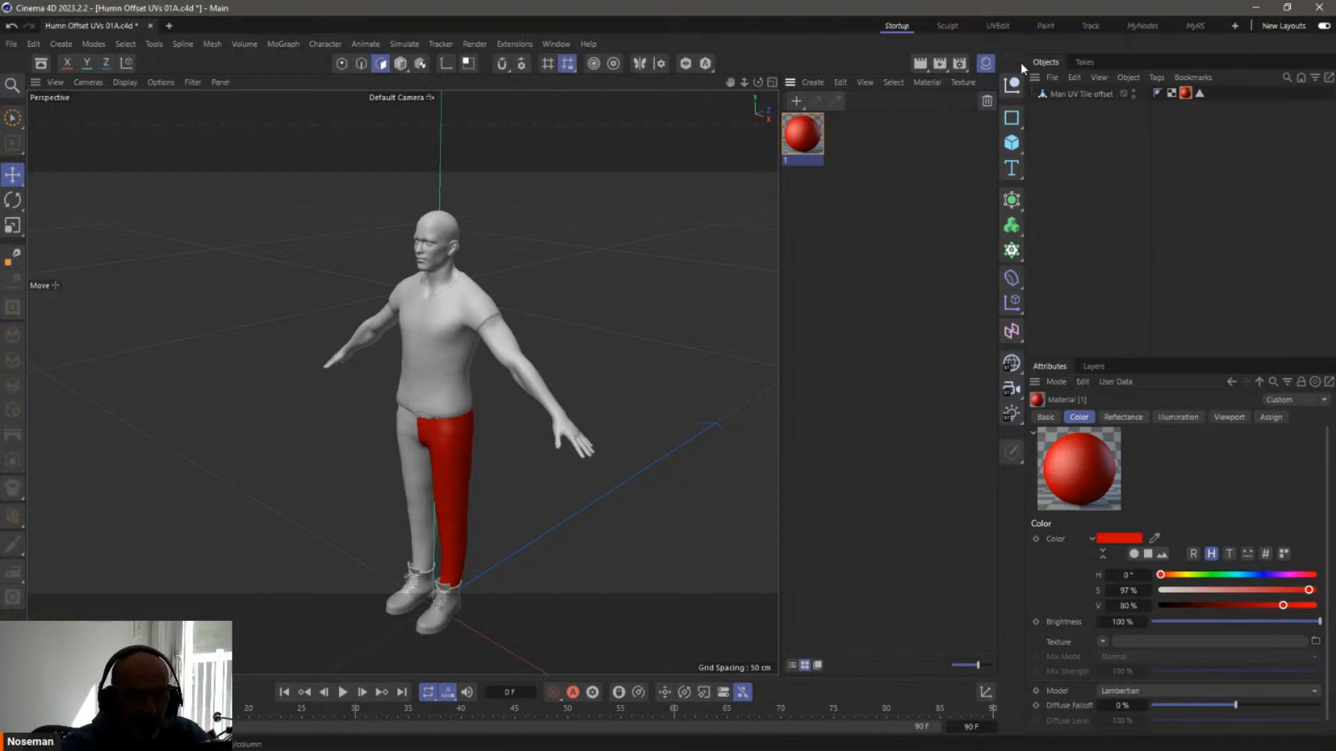
In the UVEdit layout, compare the UV islands displayed for the object's UVW tag with those for its red material tag
click(997, 25)
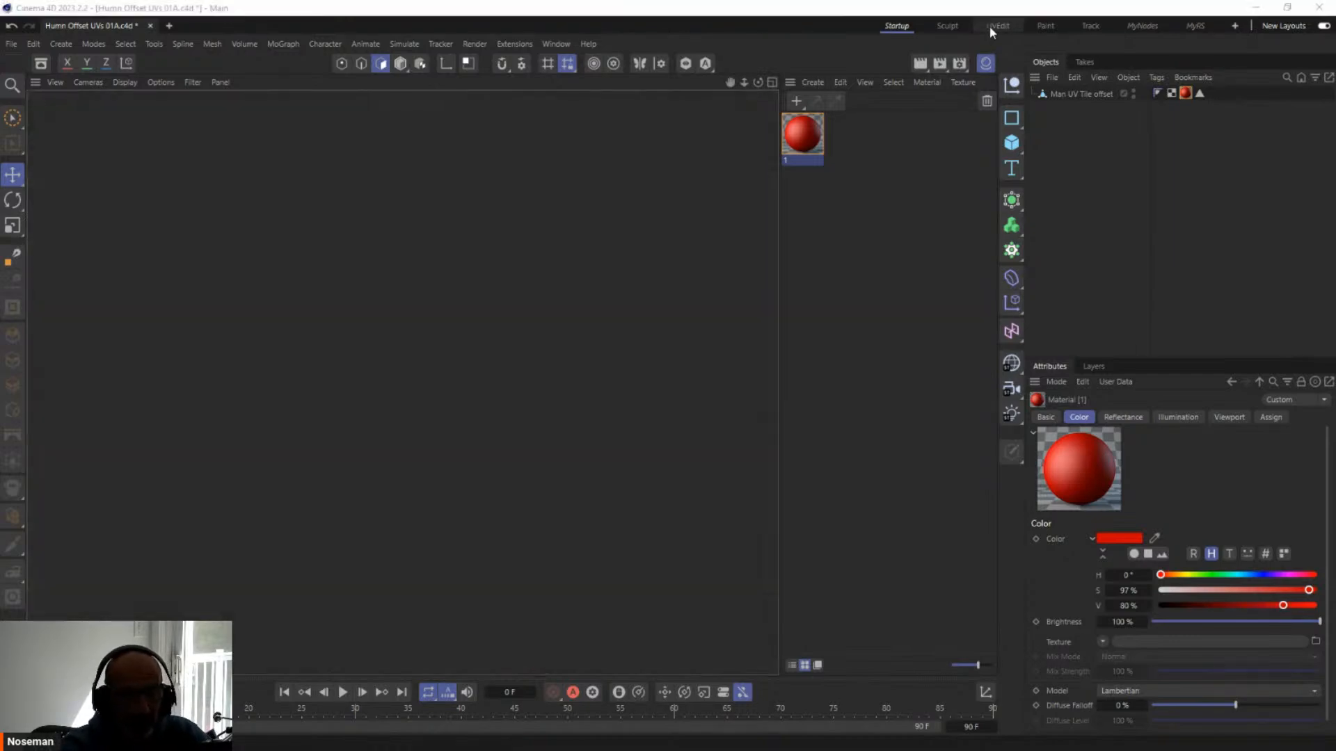
scroll(368, 338, down, 7)
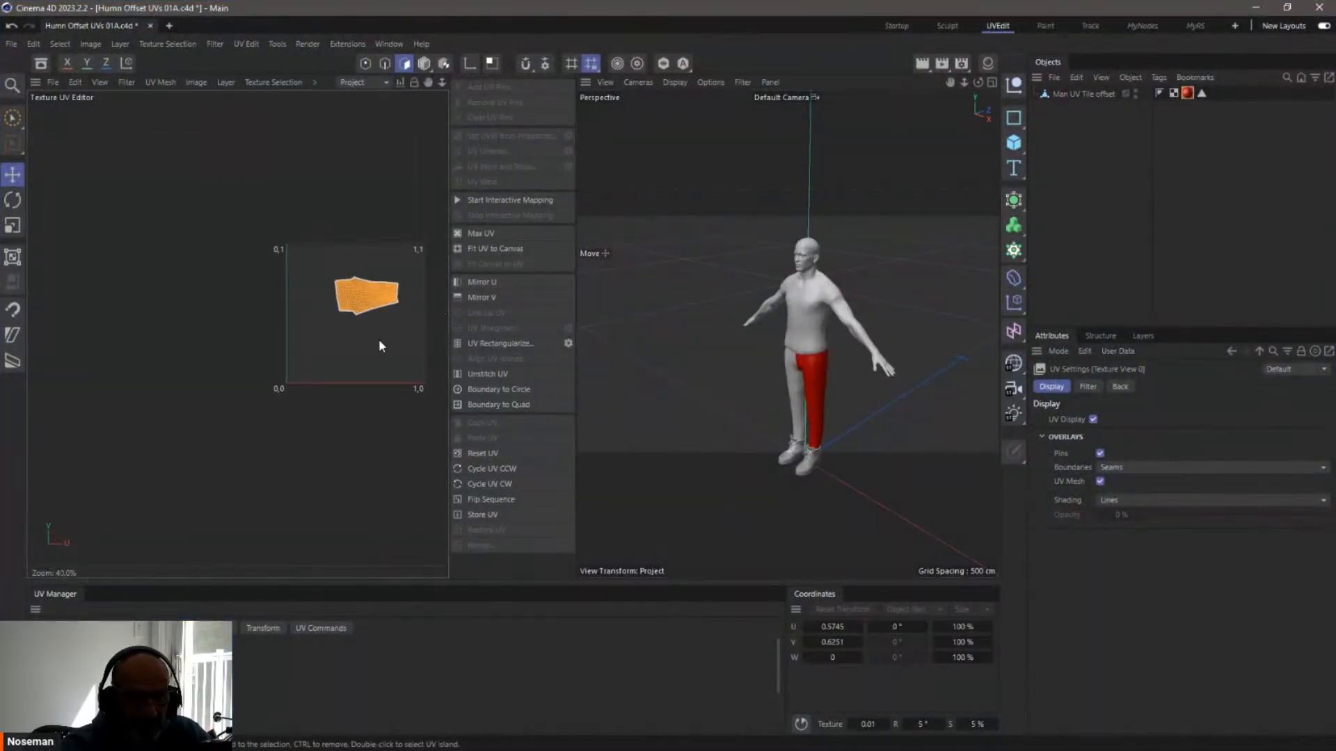
alt+middle_drag(379, 340, 217, 352)
click(1075, 93)
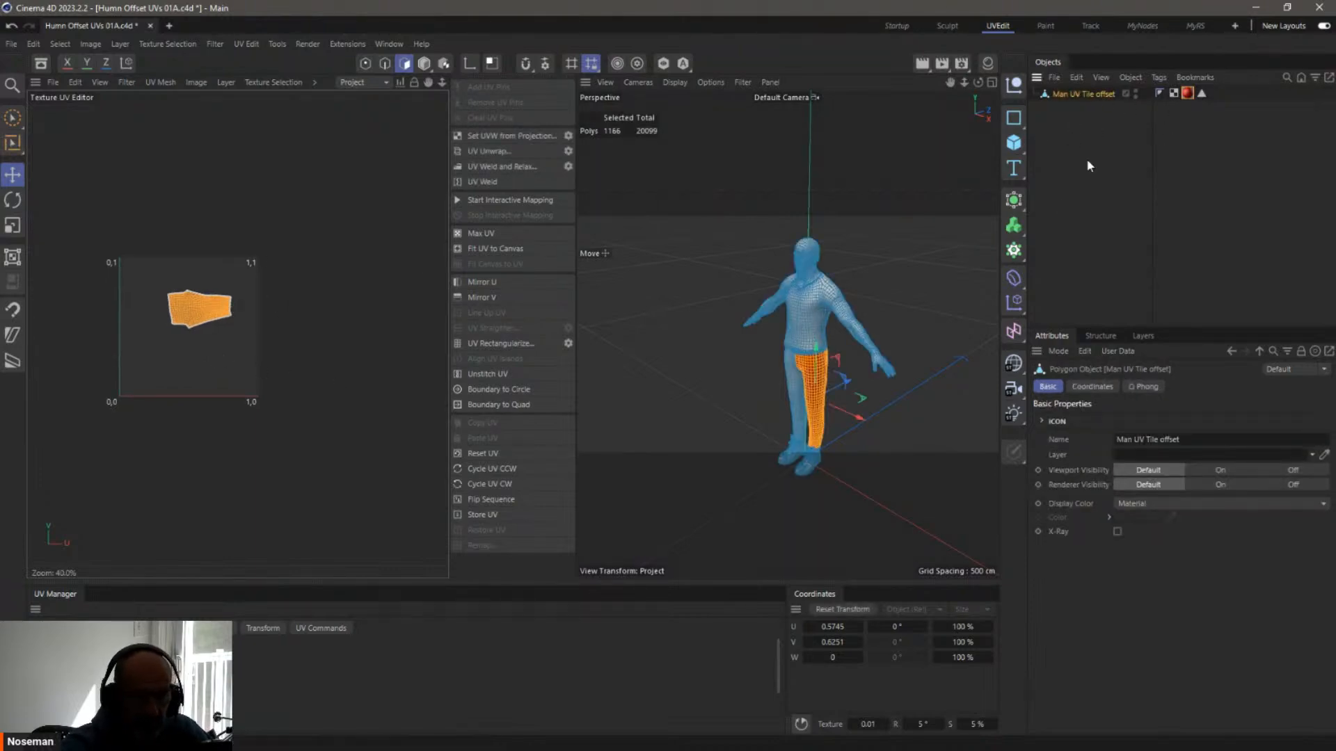
click(426, 63)
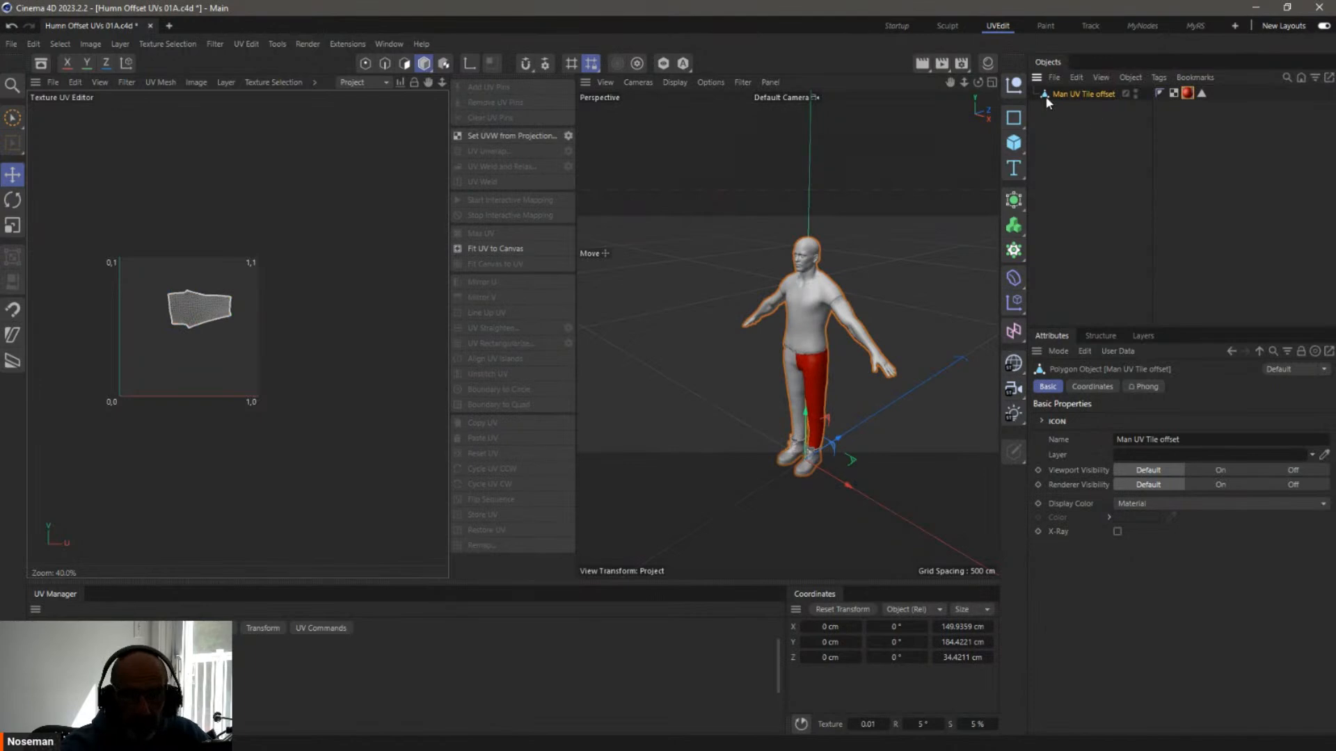
click(1177, 93)
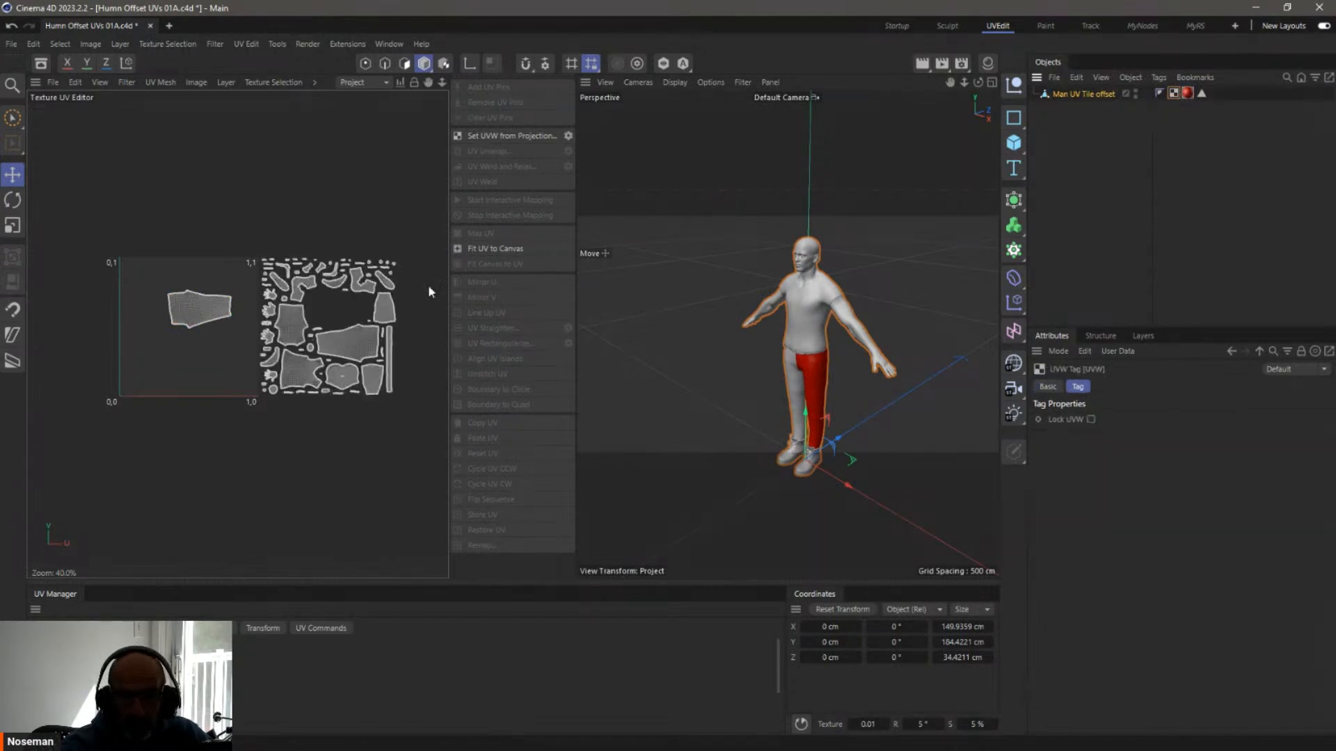
click(1187, 93)
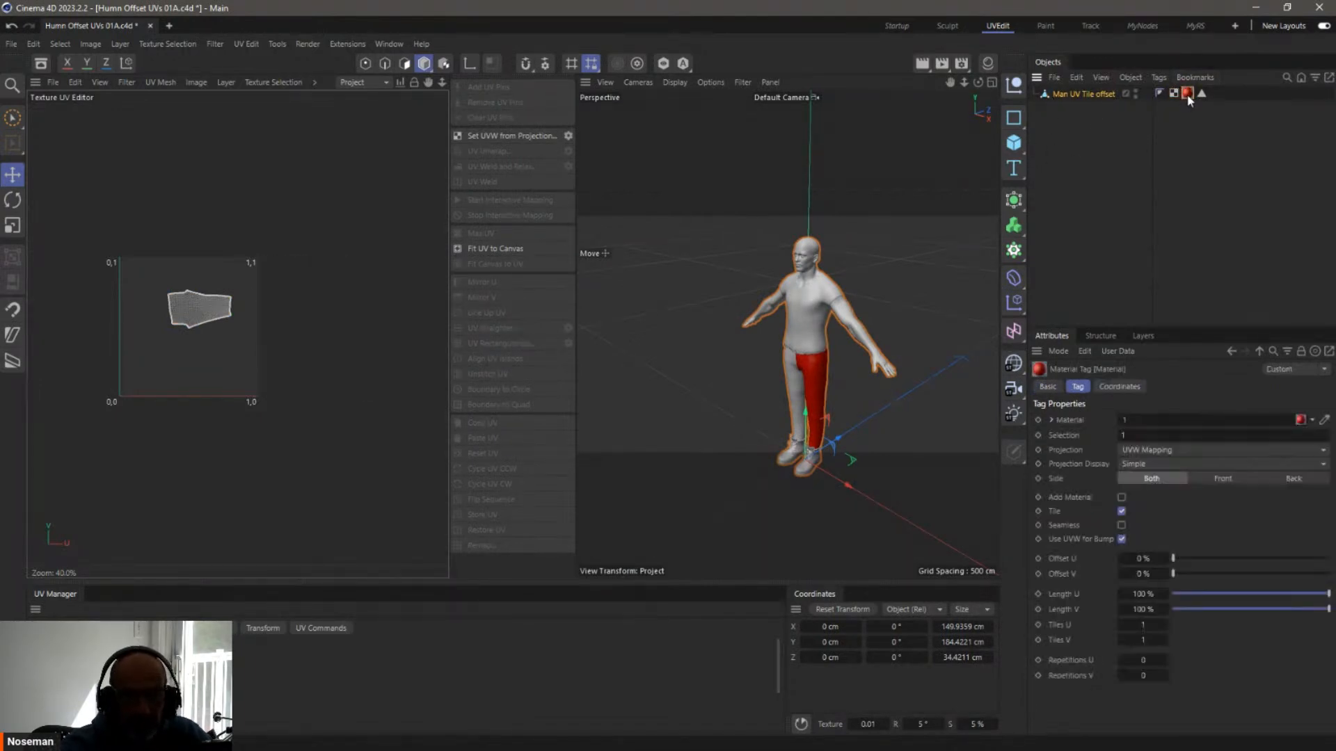
click(1167, 422)
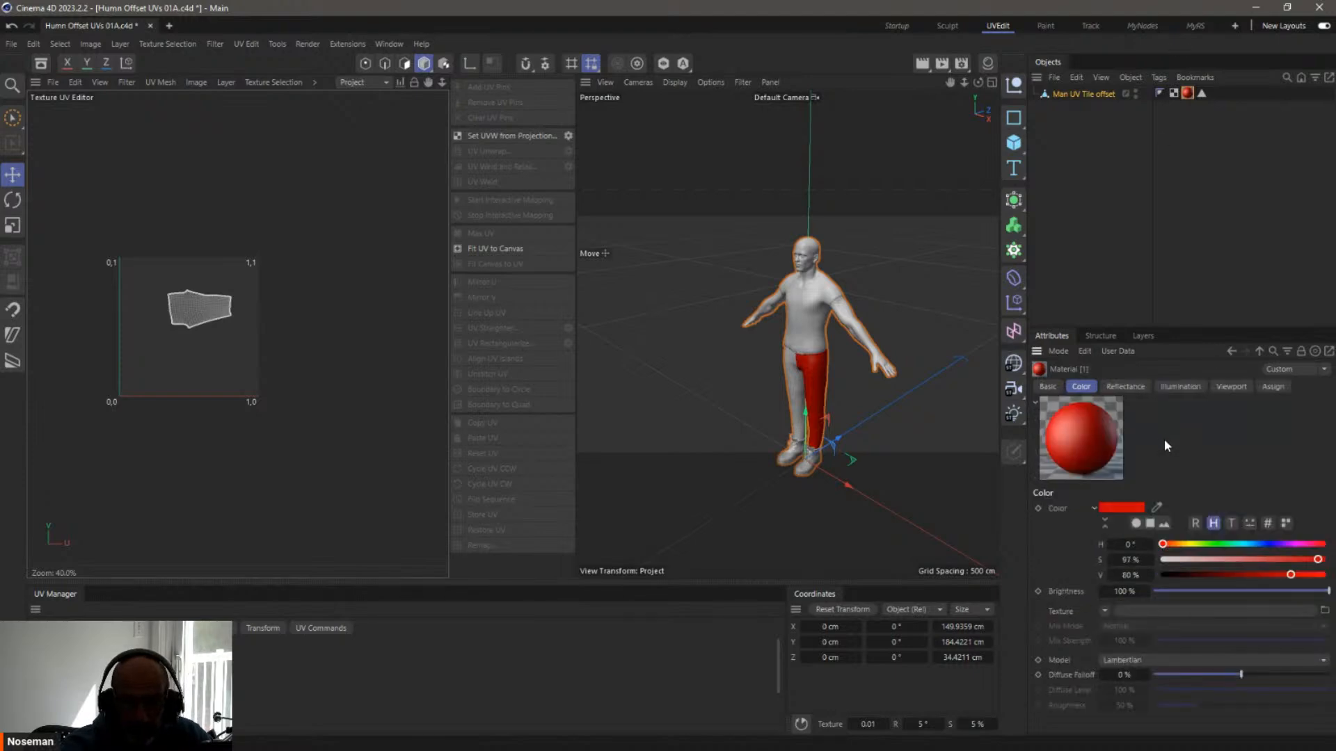
Clear the selection restriction on the red material tag and turn off its Tile option
click(1187, 94)
click(1173, 436)
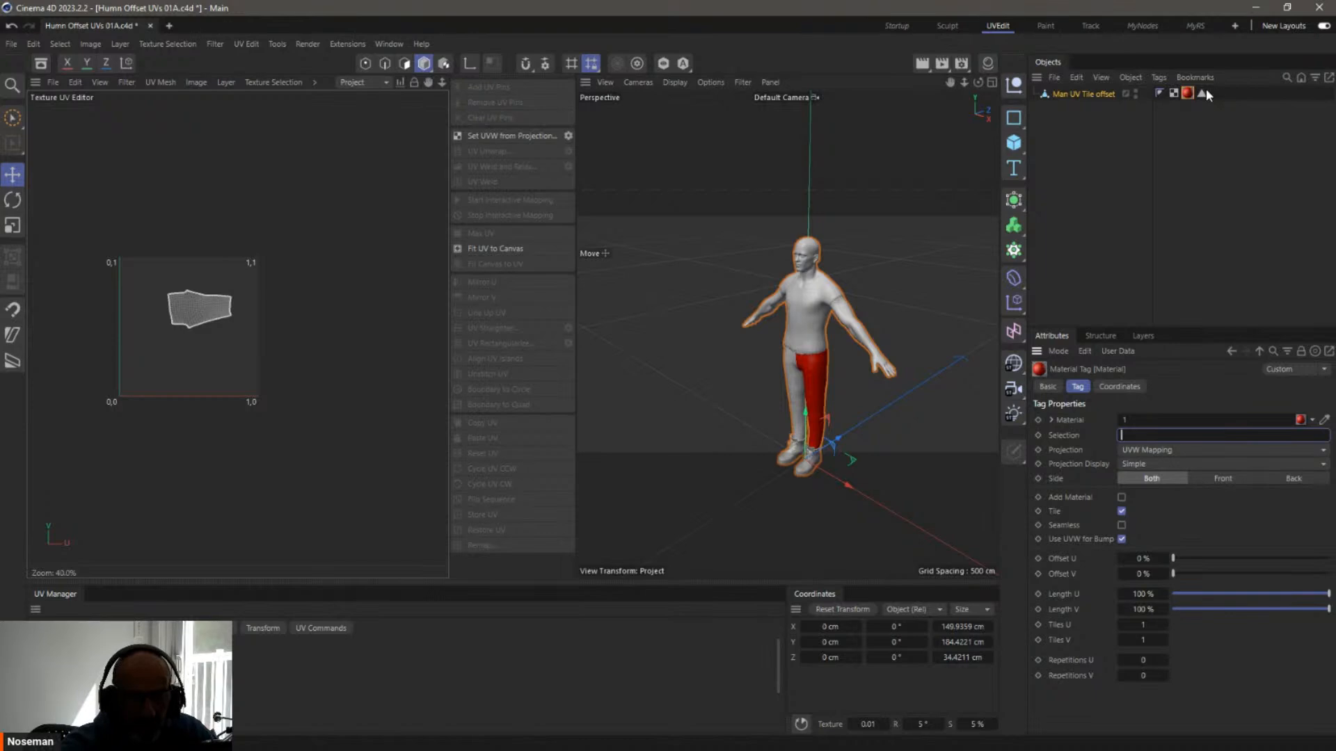
click(1187, 94)
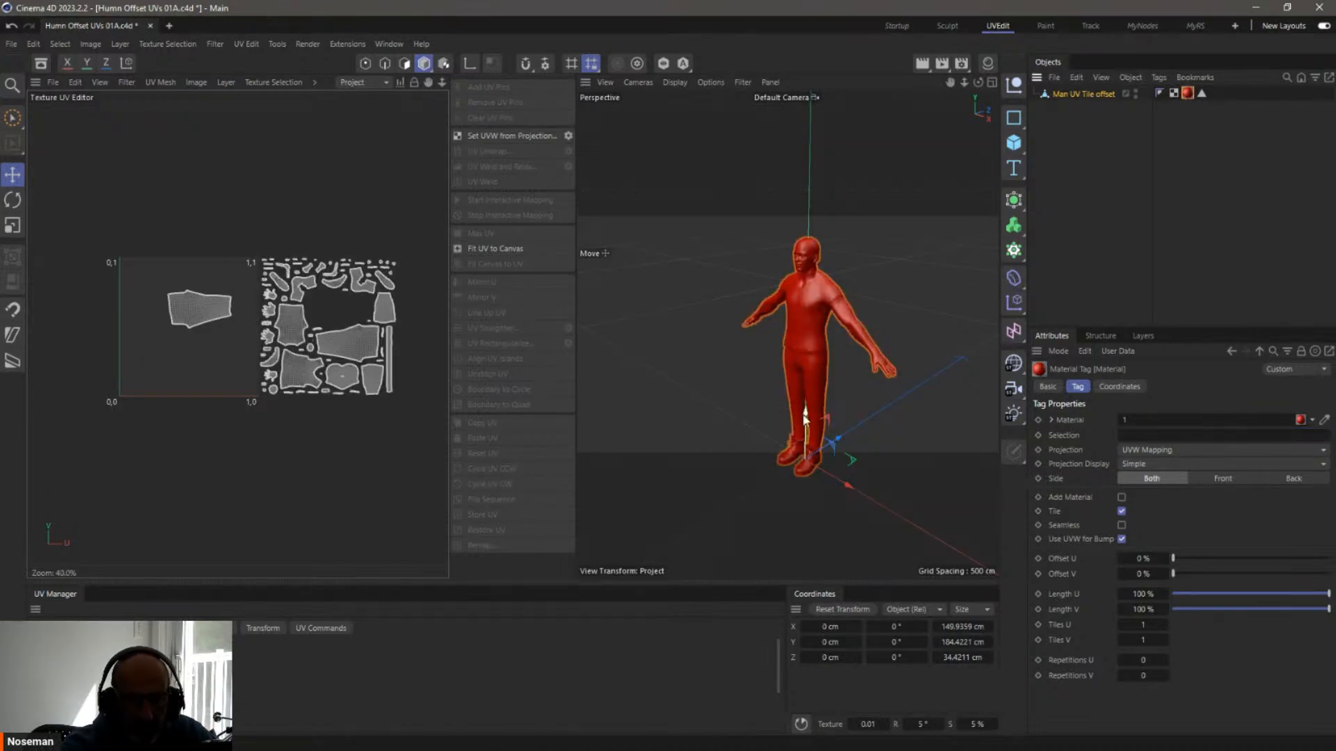
click(1122, 511)
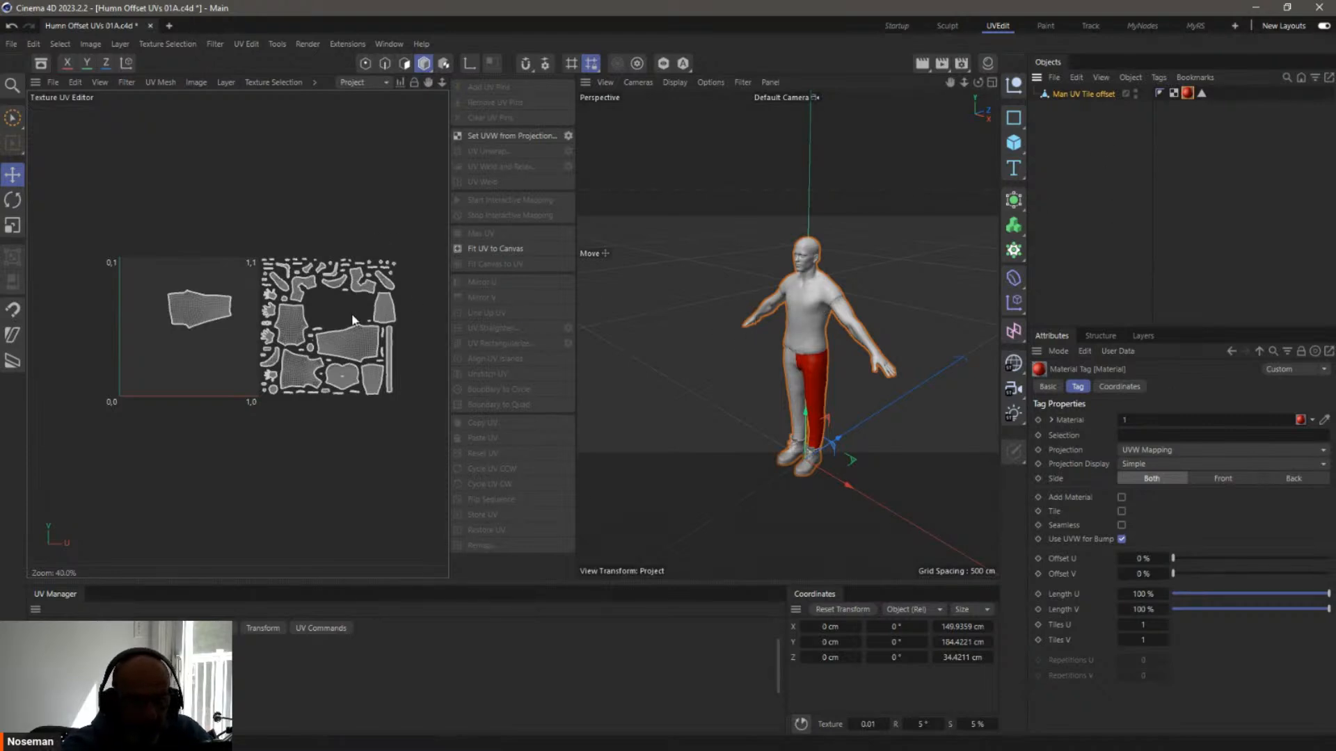
Show the Material Manager, duplicate the red material and change the copy's color to green with a hue of 117°
click(987, 63)
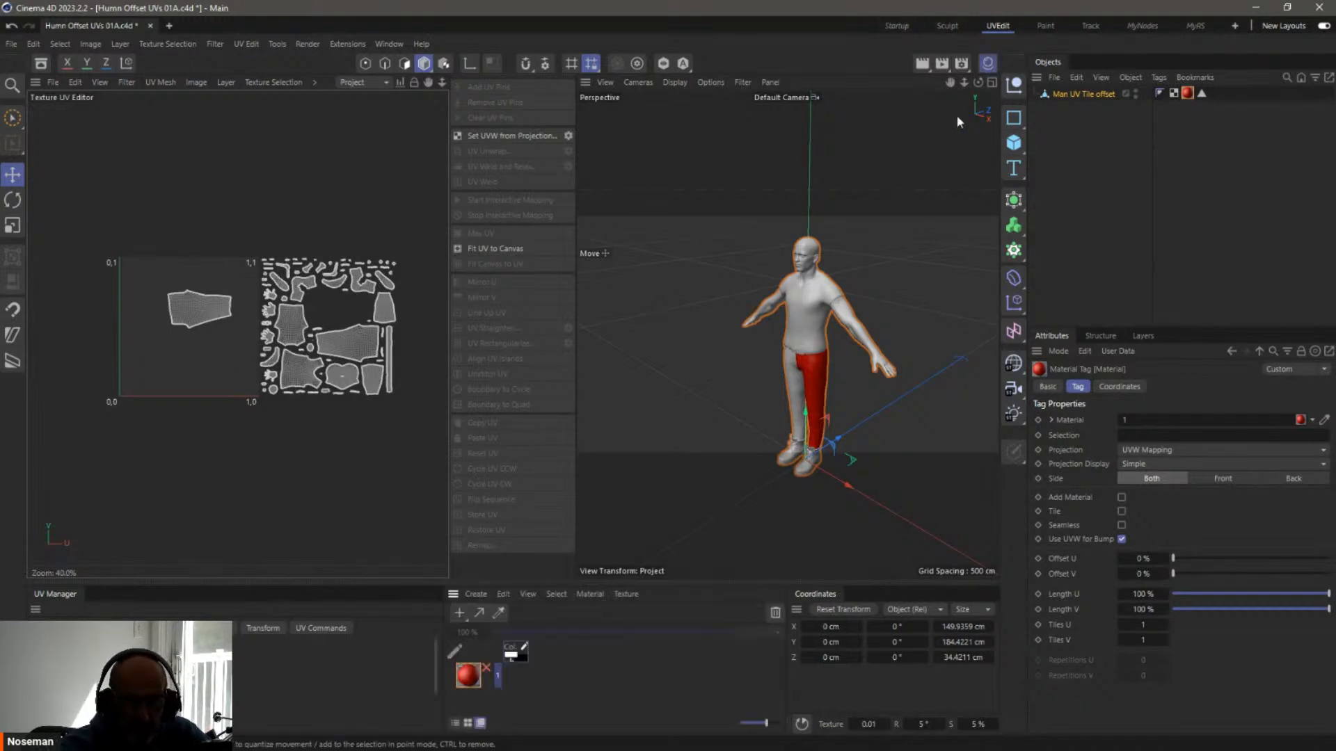
ctrl+drag(472, 702, 469, 699)
double_click(469, 700)
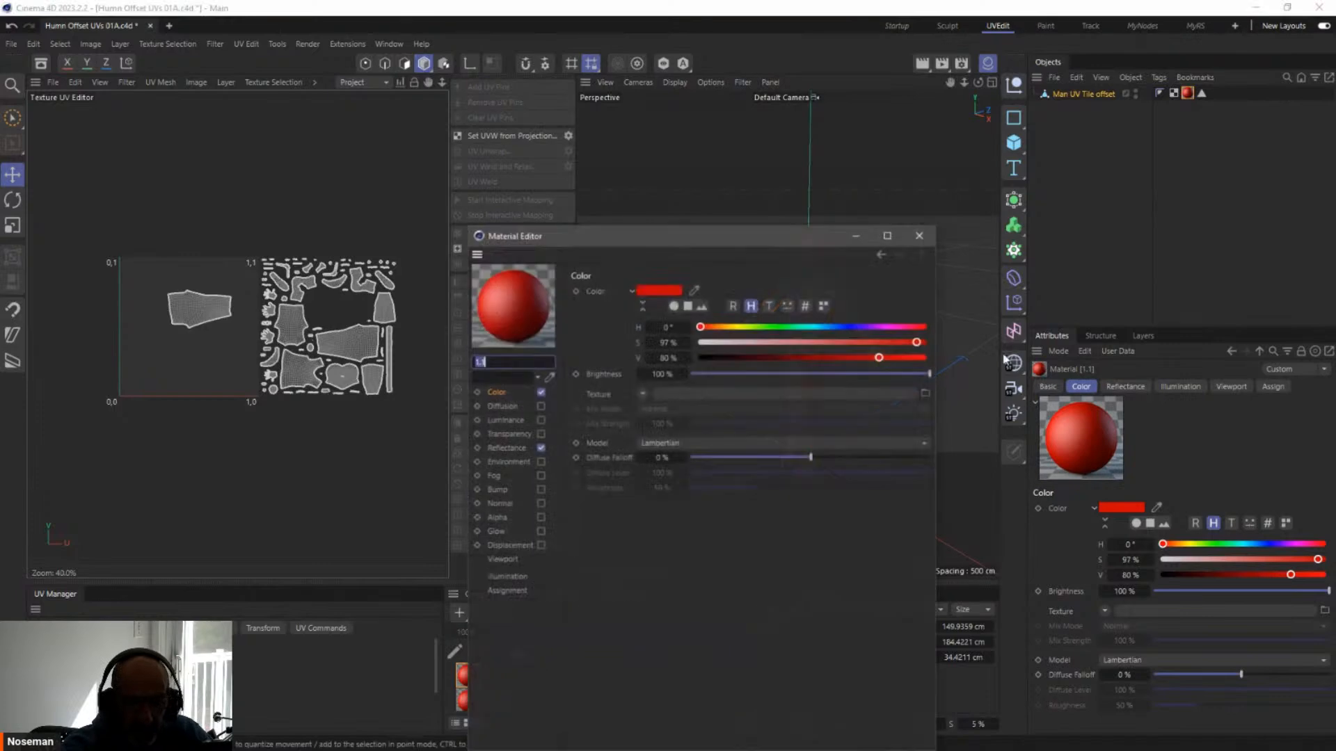
click(772, 326)
click(919, 236)
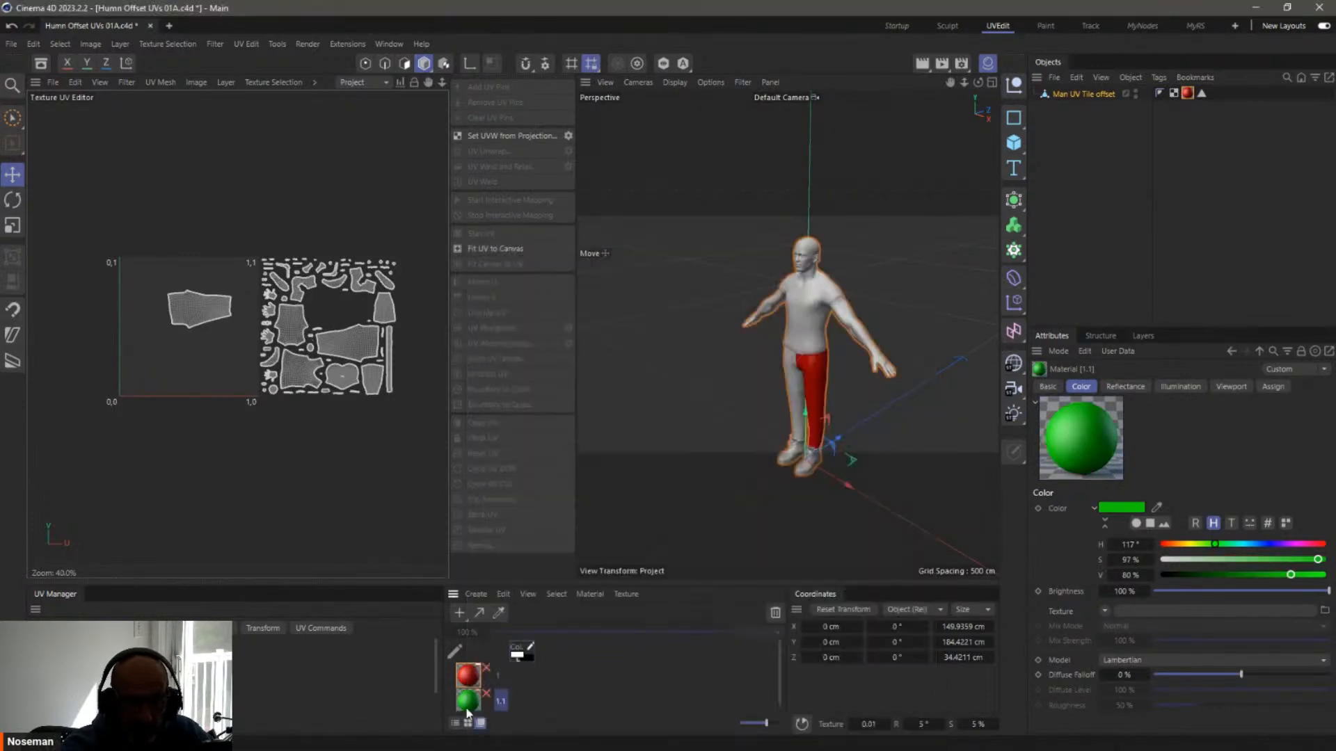
Assign the green material to the Man UV Tile offset object, turn off Tile and set Offset U to 100%
drag(468, 703, 1058, 97)
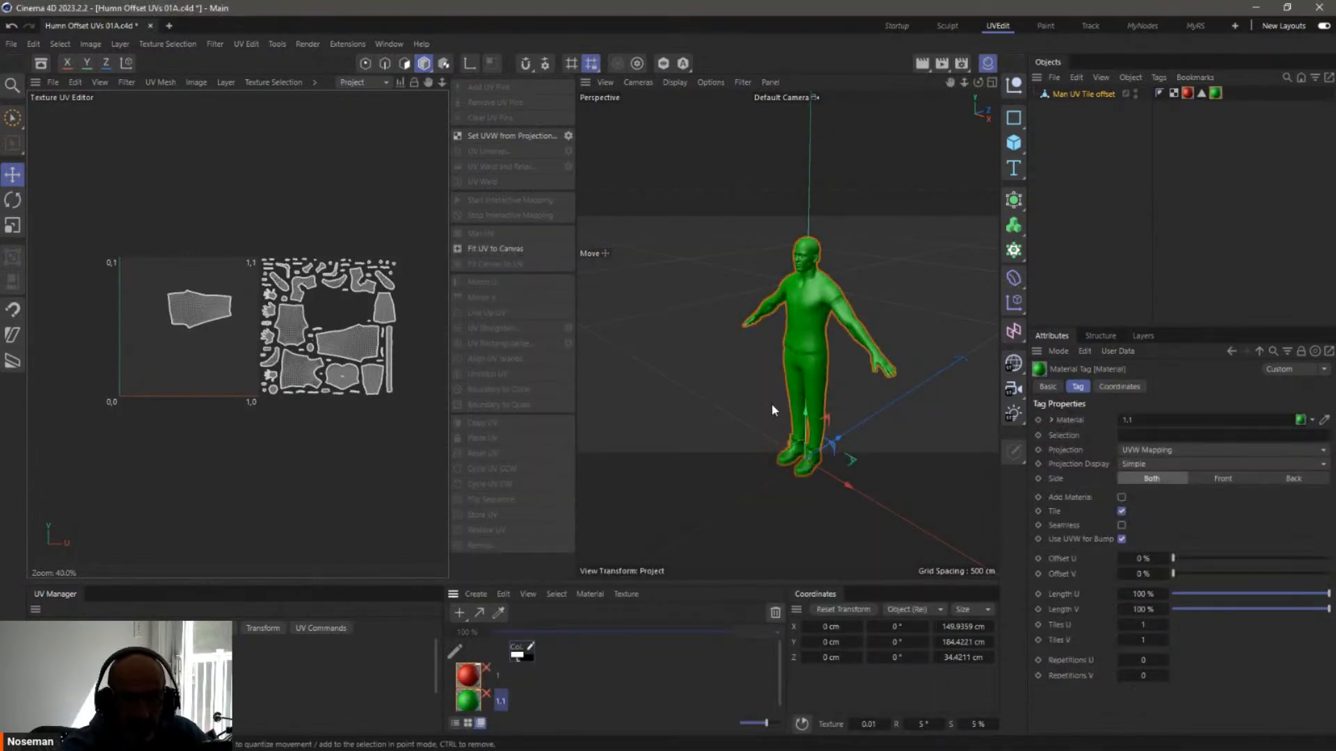
click(1121, 510)
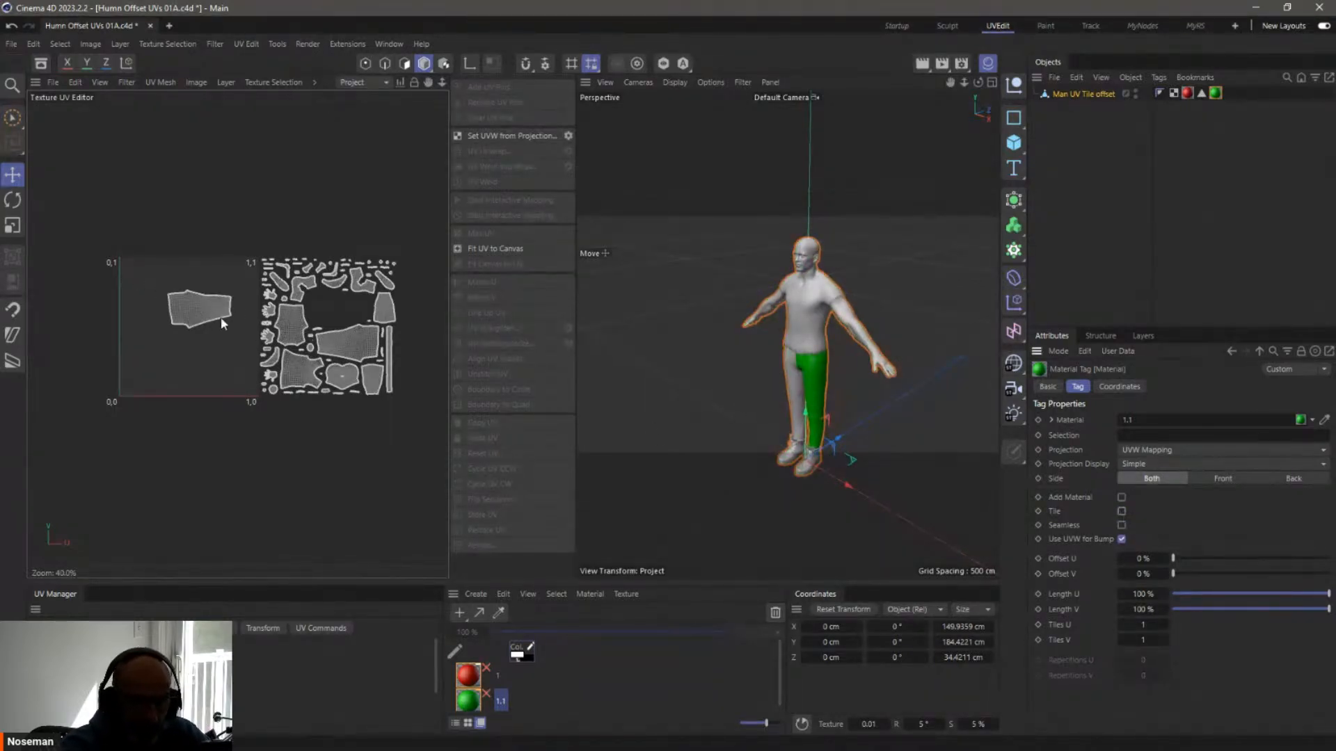
drag(1191, 563, 1330, 558)
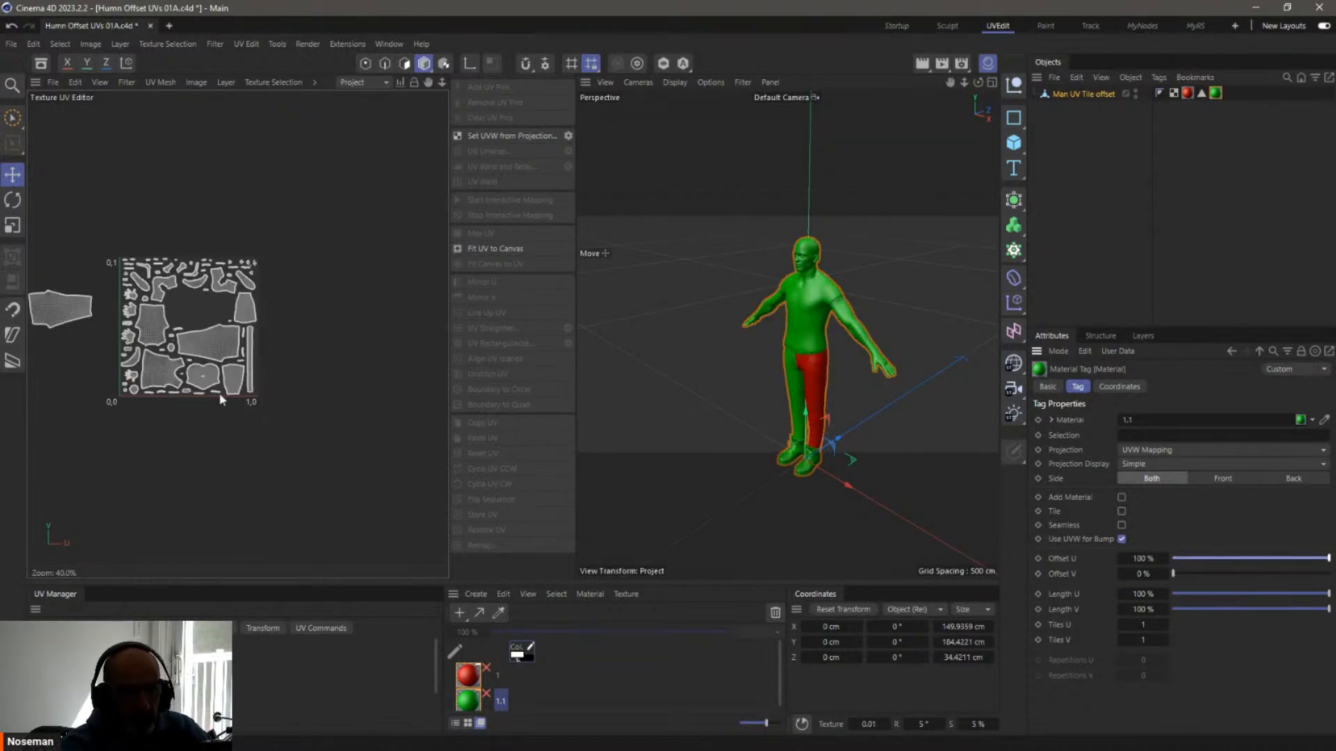
In polygon mode, select the other trouser-leg UV island inside the main tile and set its U position to 1.6356
alt+middle_drag(215, 449, 298, 467)
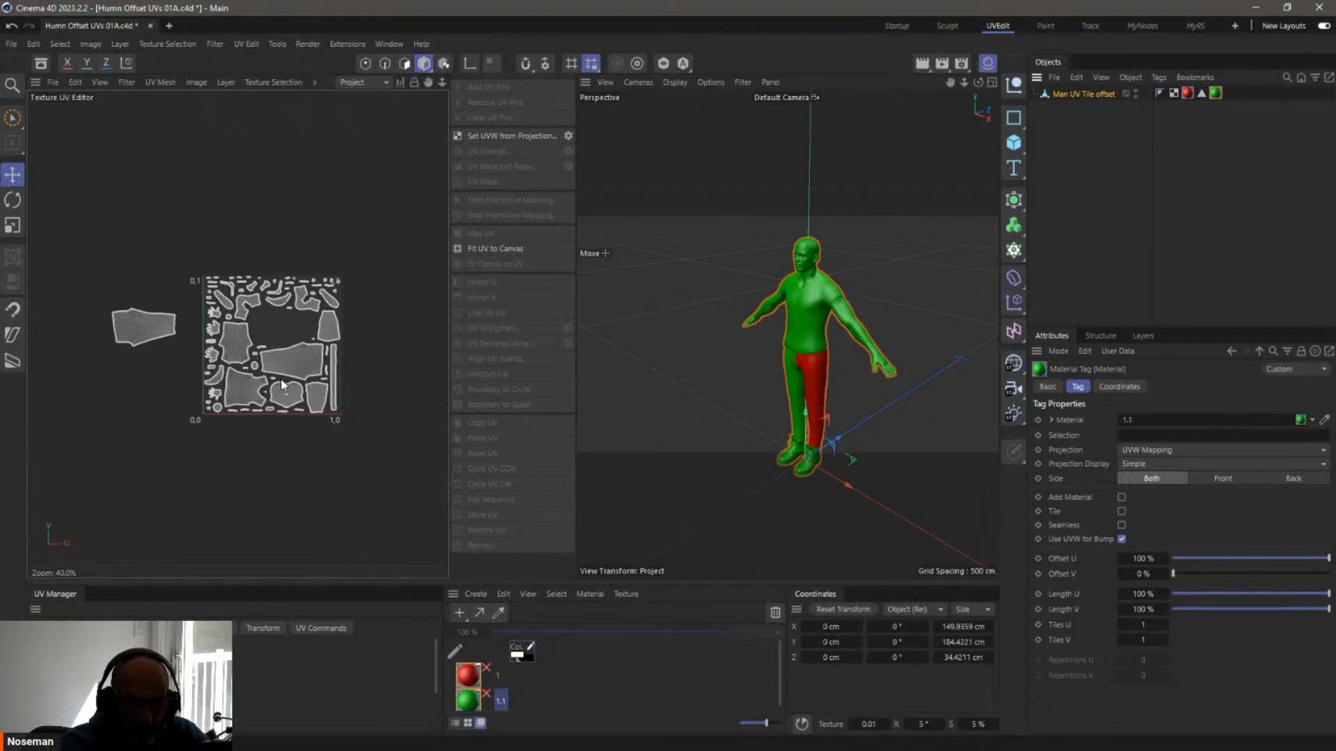
middle_drag(302, 378, 252, 376)
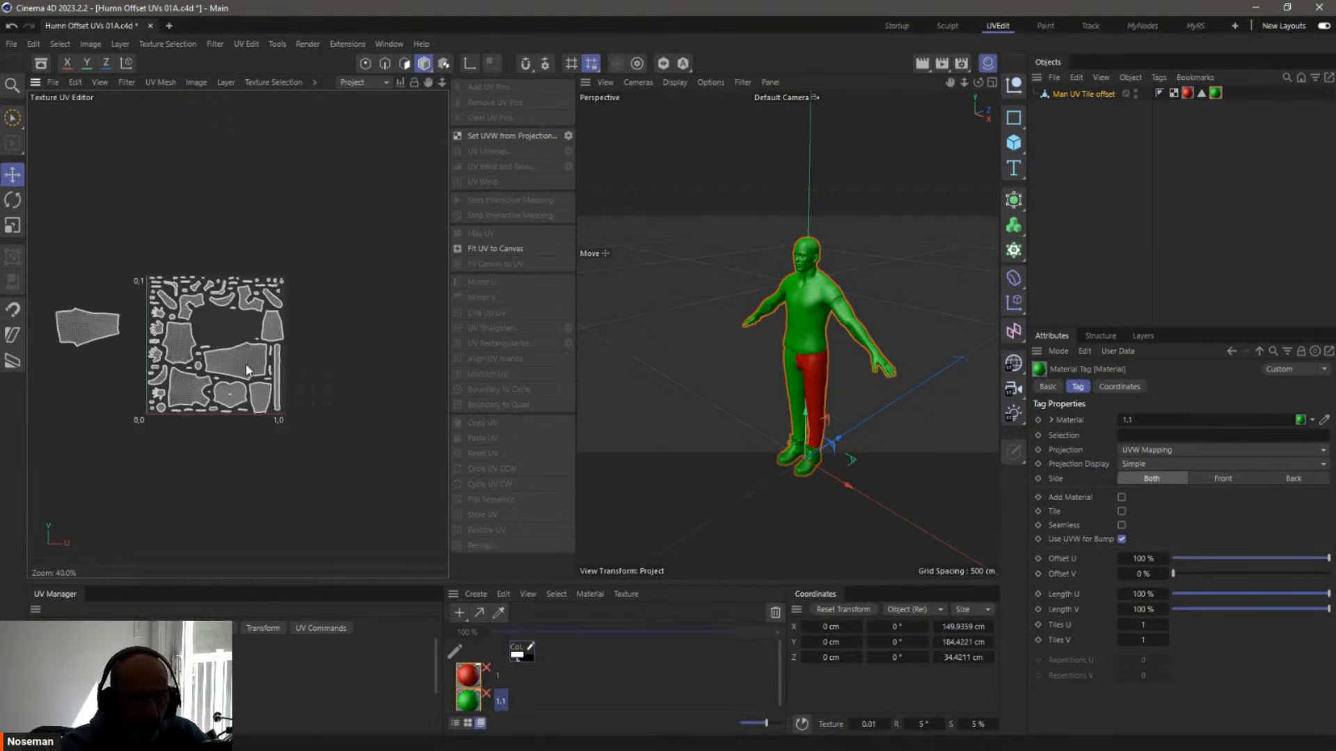
click(404, 63)
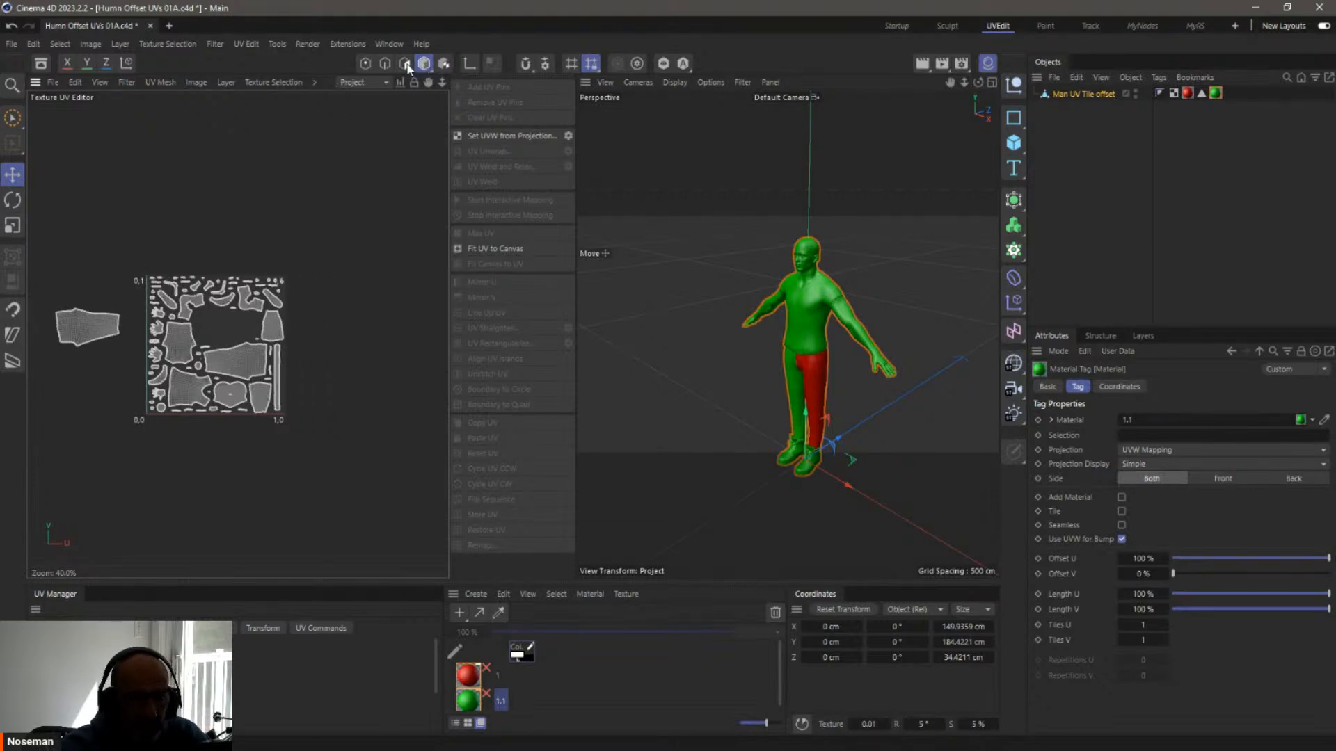
click(244, 369)
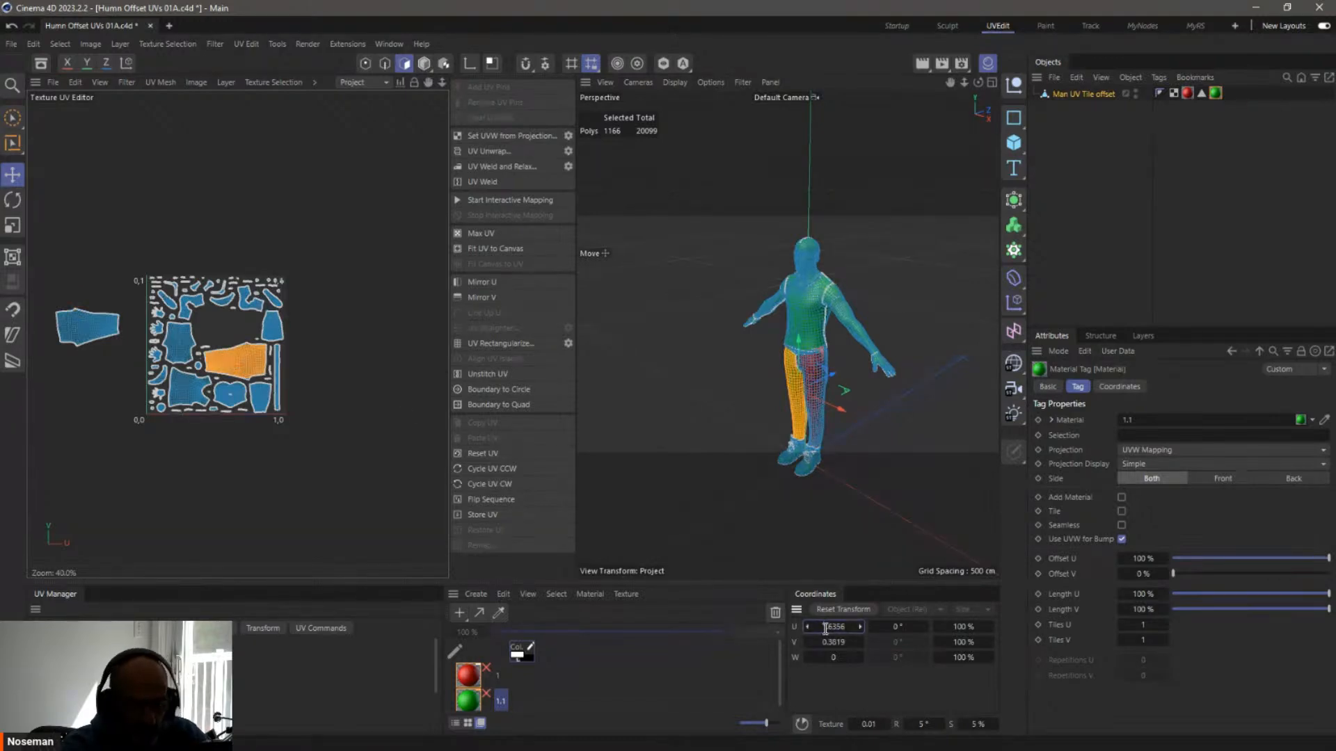
key(Return)
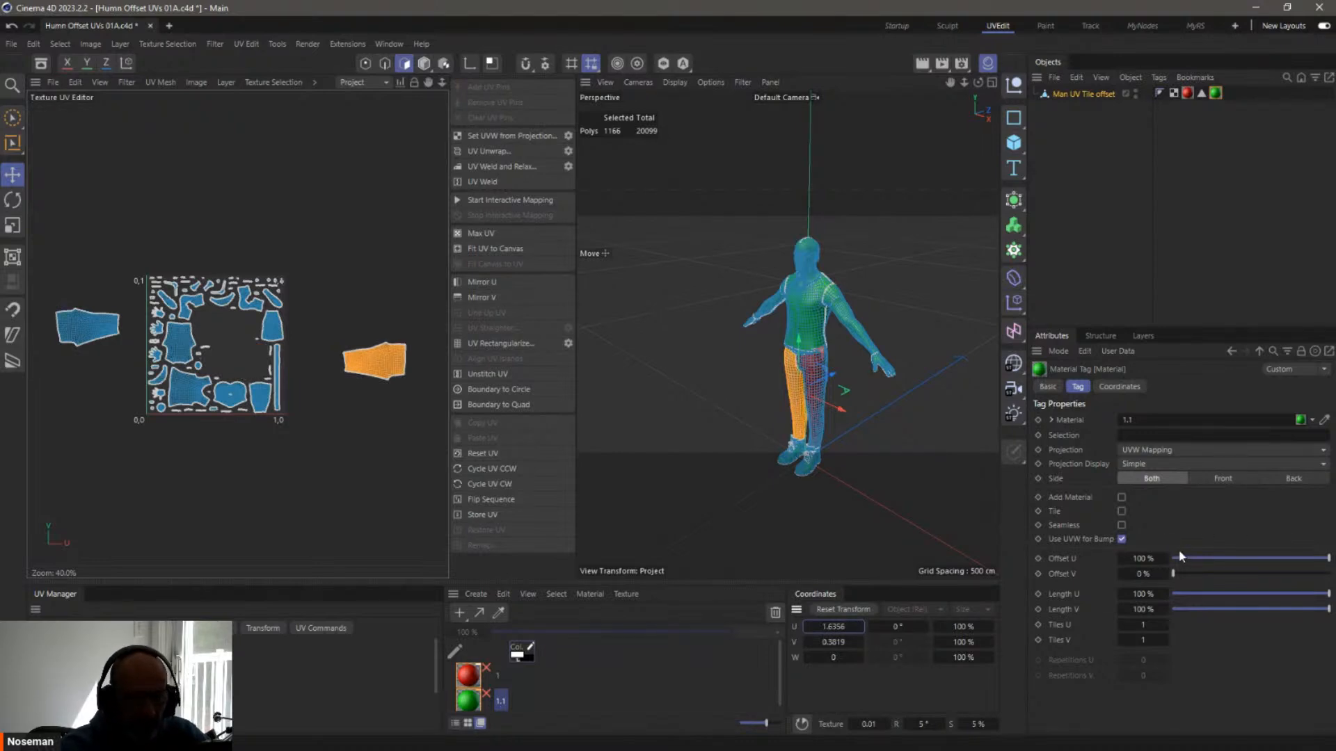
Set the green material tag's Offset U to 200% and deselect the object
double_click(1141, 559)
text(200)
key(Return)
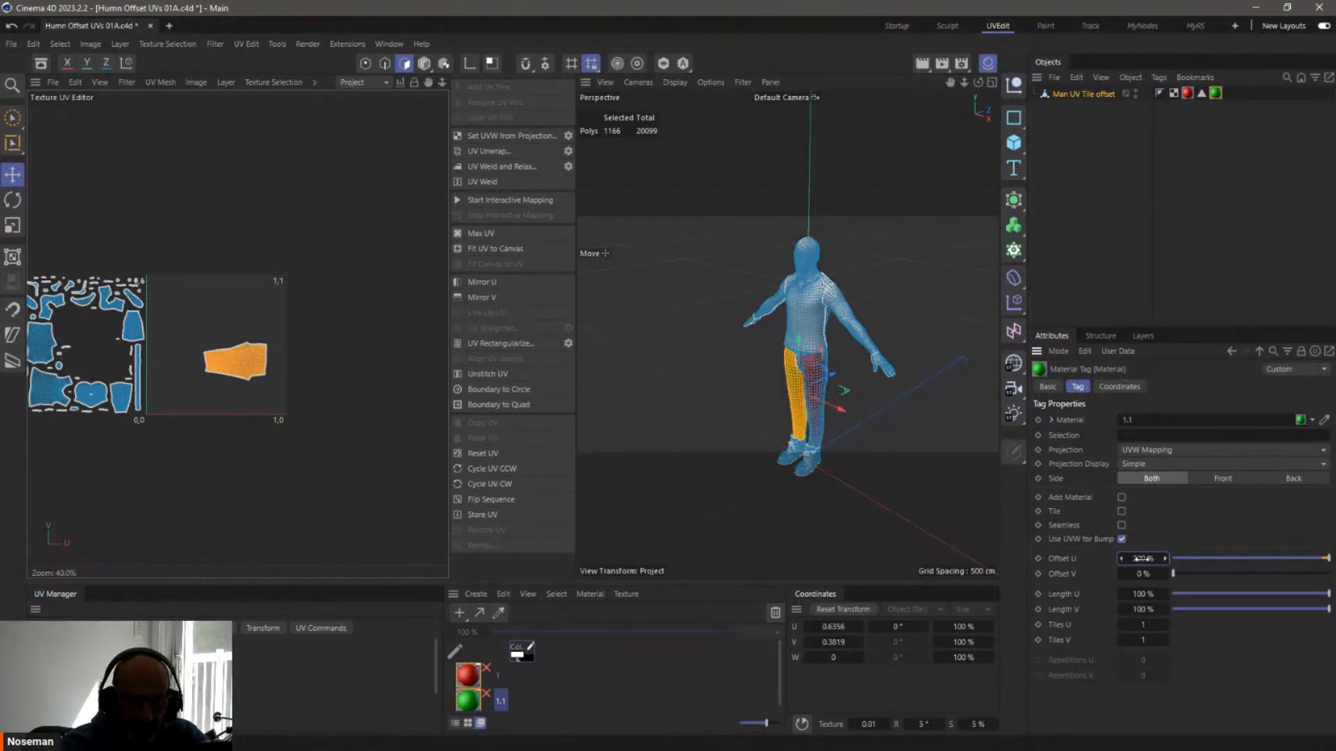
click(1134, 227)
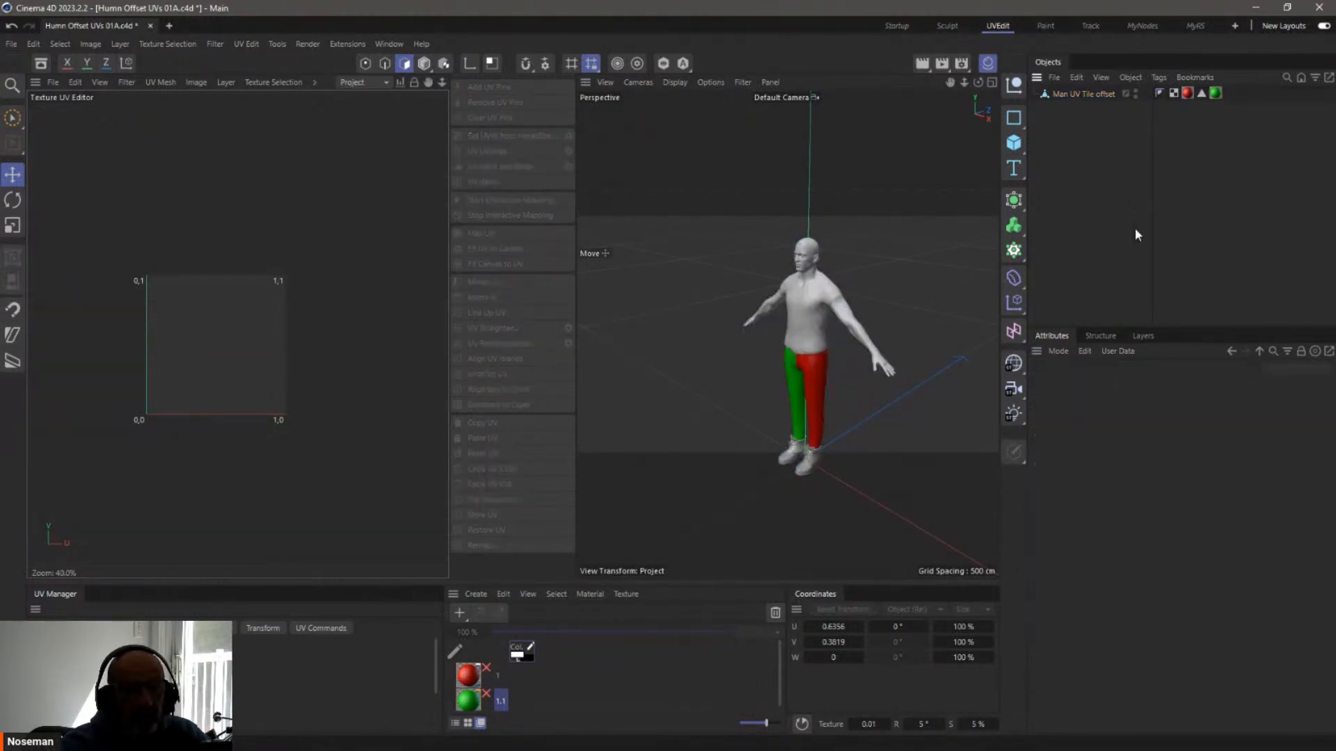
Compare the UV island placement displayed for the Man UV Tile offset object, its red material tag and its green material tag
click(1089, 95)
click(1095, 139)
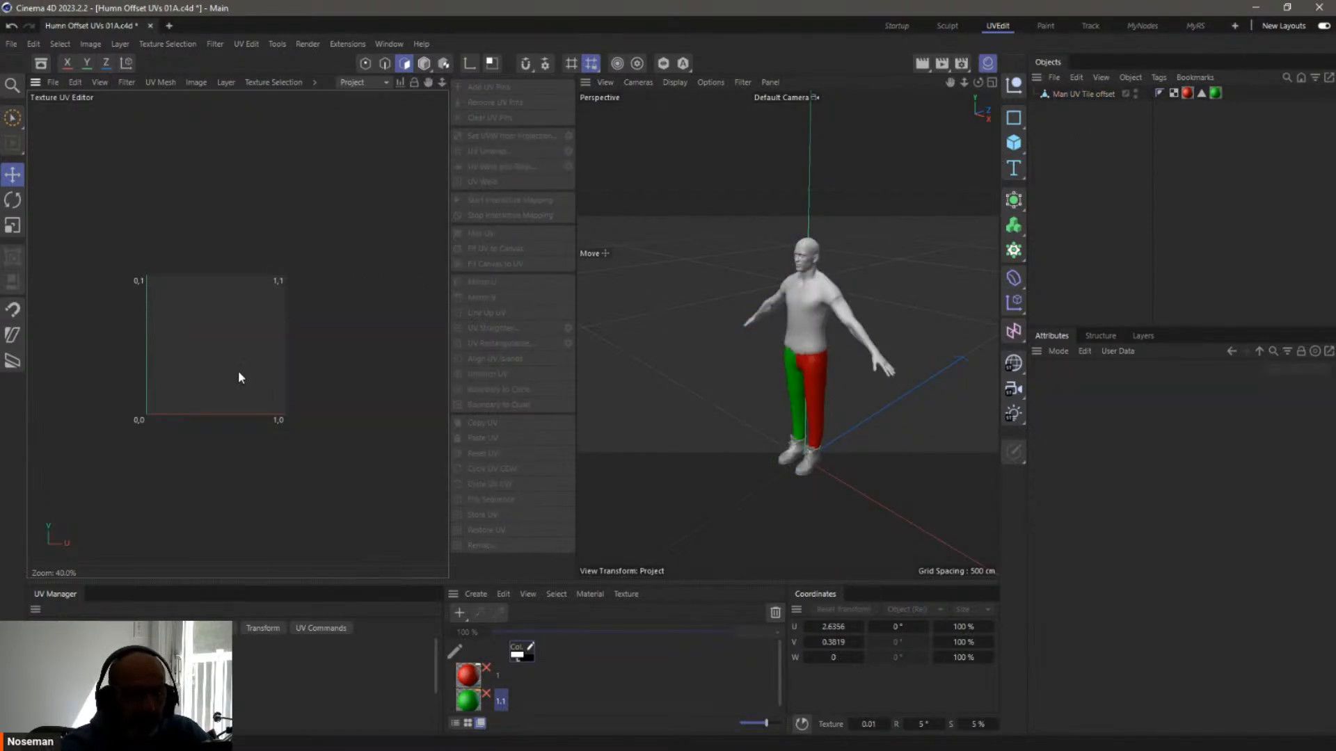
alt+middle_drag(238, 370, 298, 378)
click(1077, 94)
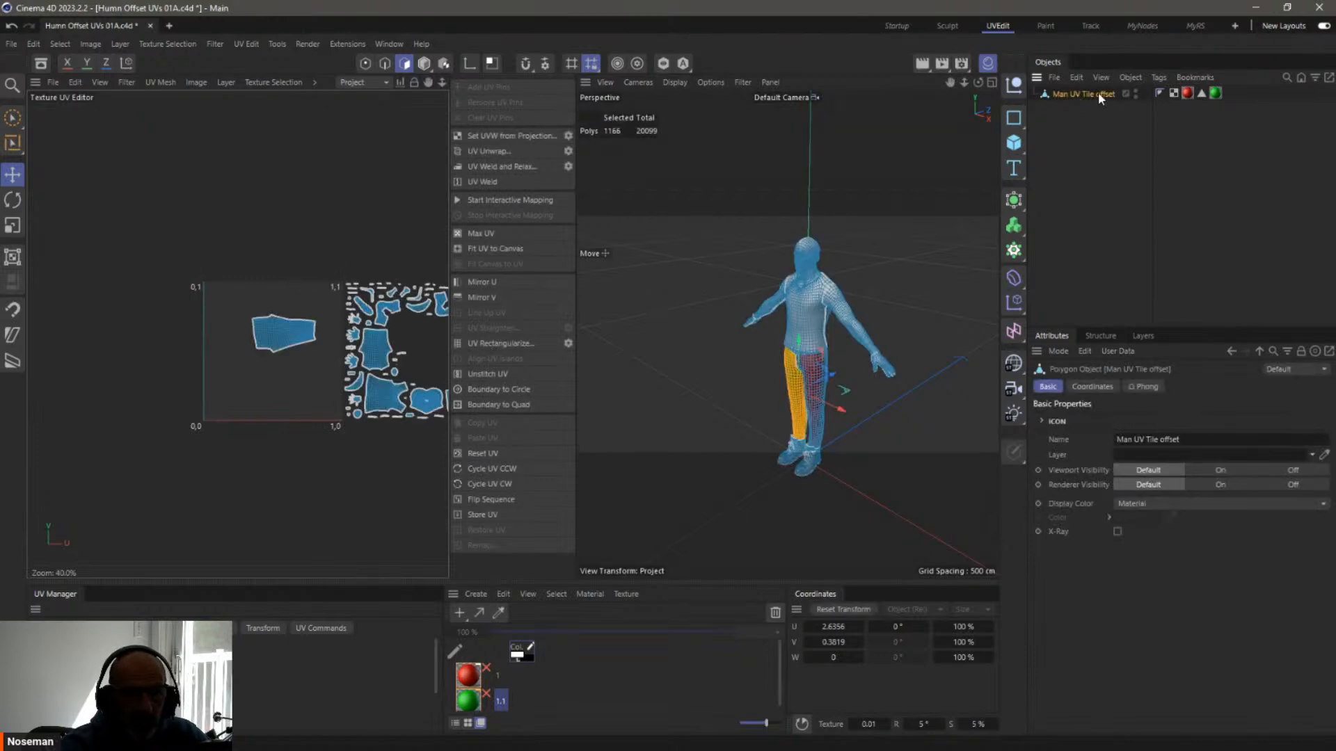
alt+middle_drag(405, 237, 252, 229)
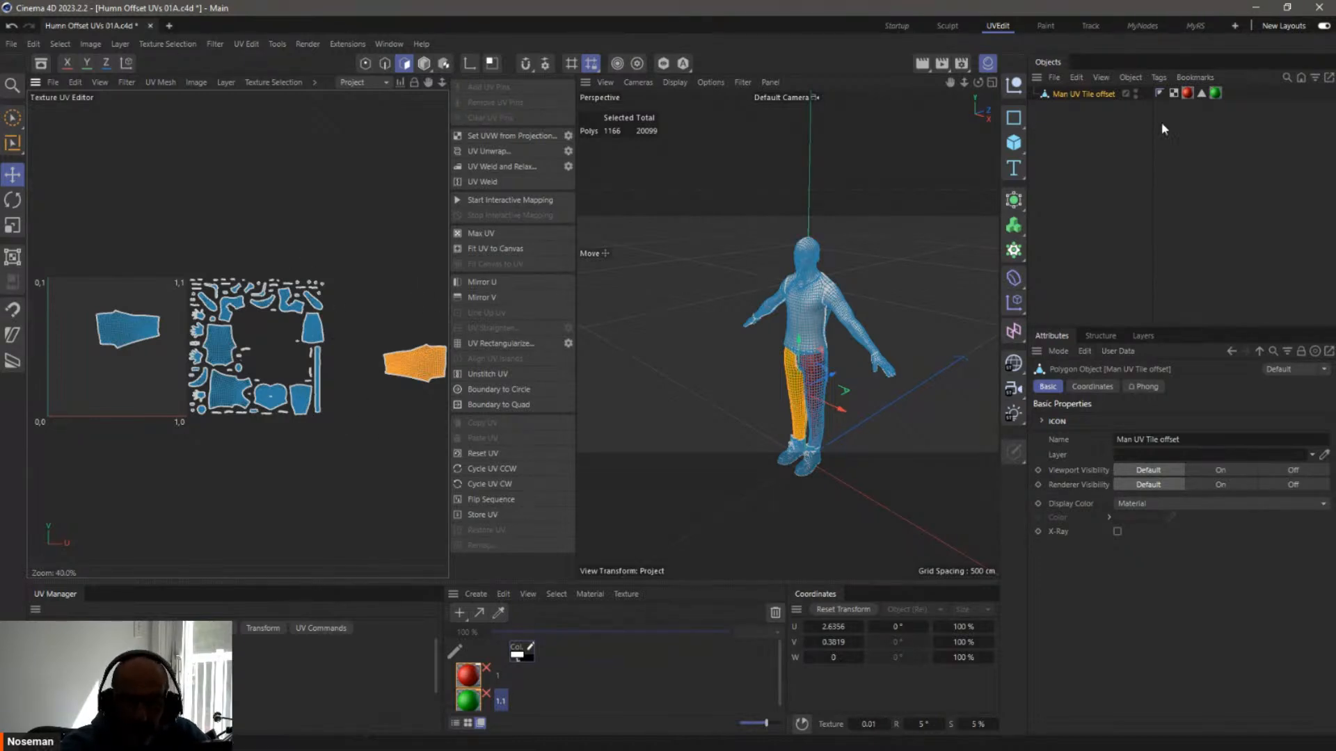
click(1187, 92)
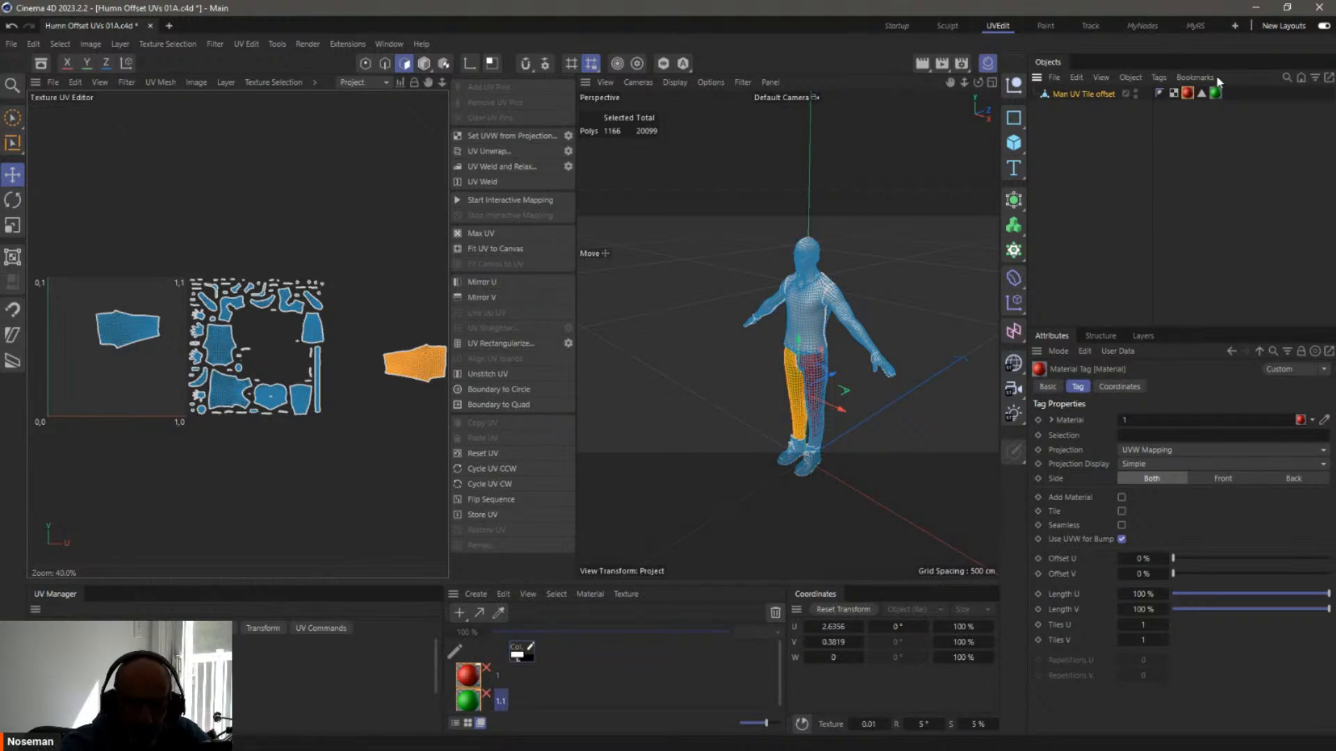
click(1214, 93)
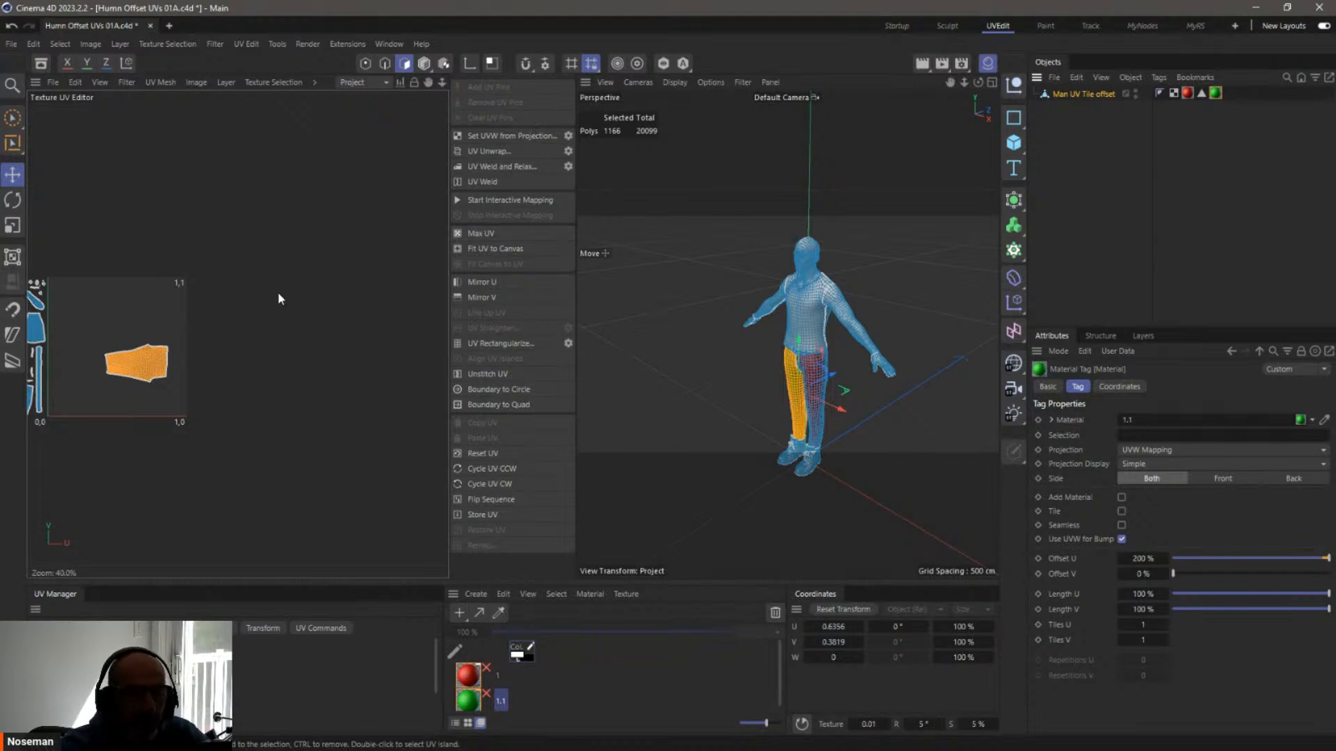
Deselect the trouser-leg island and examine how the UV islands are spread across the main tile and its neighbouring tiles
click(298, 340)
alt+middle_drag(119, 356, 413, 395)
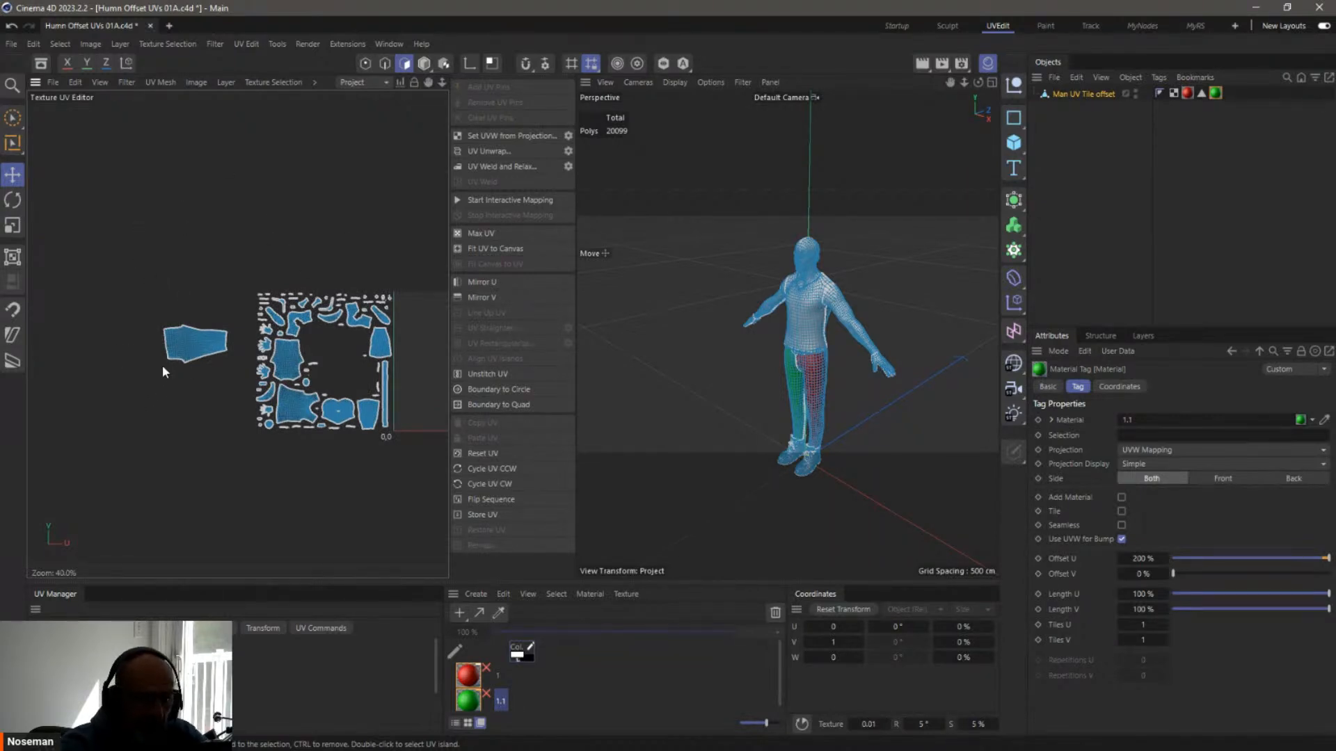
alt+middle_drag(302, 221, 177, 219)
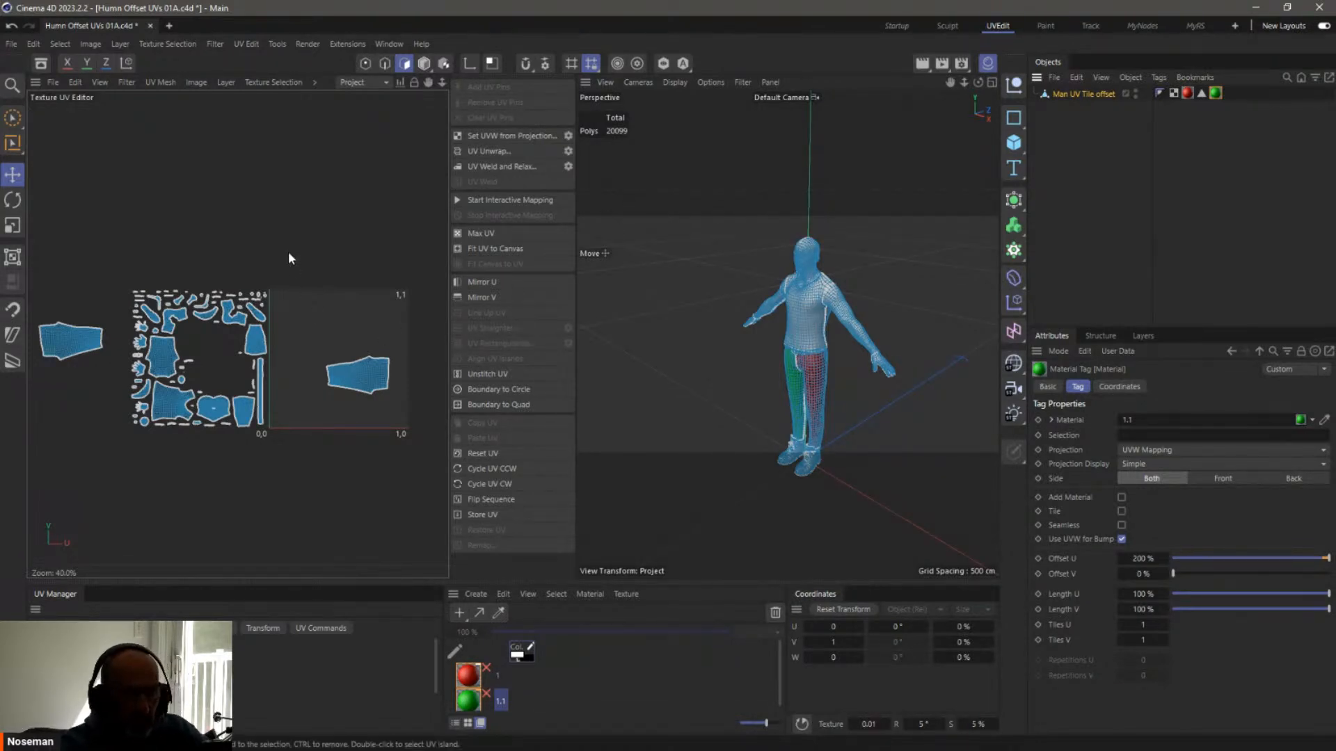
alt+middle_drag(311, 344, 338, 340)
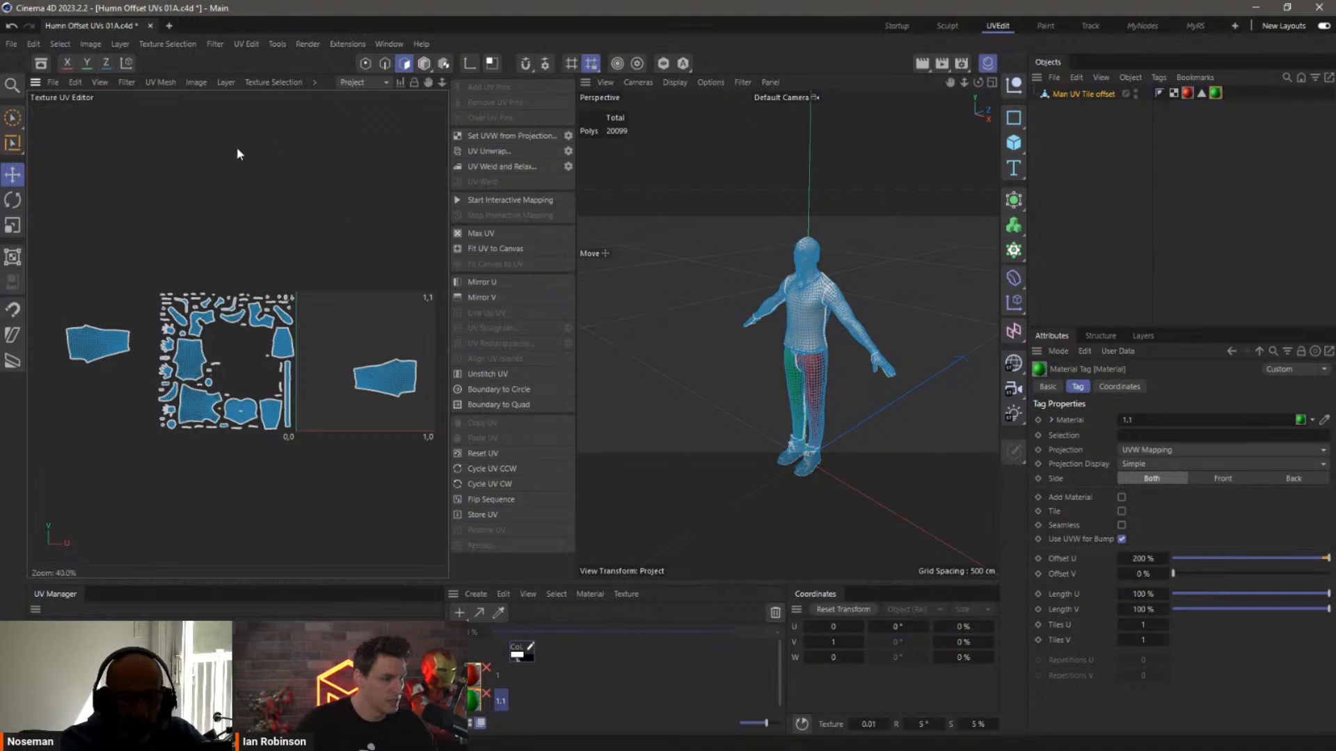
Revert the project to its saved version, discarding the changes, and show the UV layout of the Man UV Tile offset object
click(12, 44)
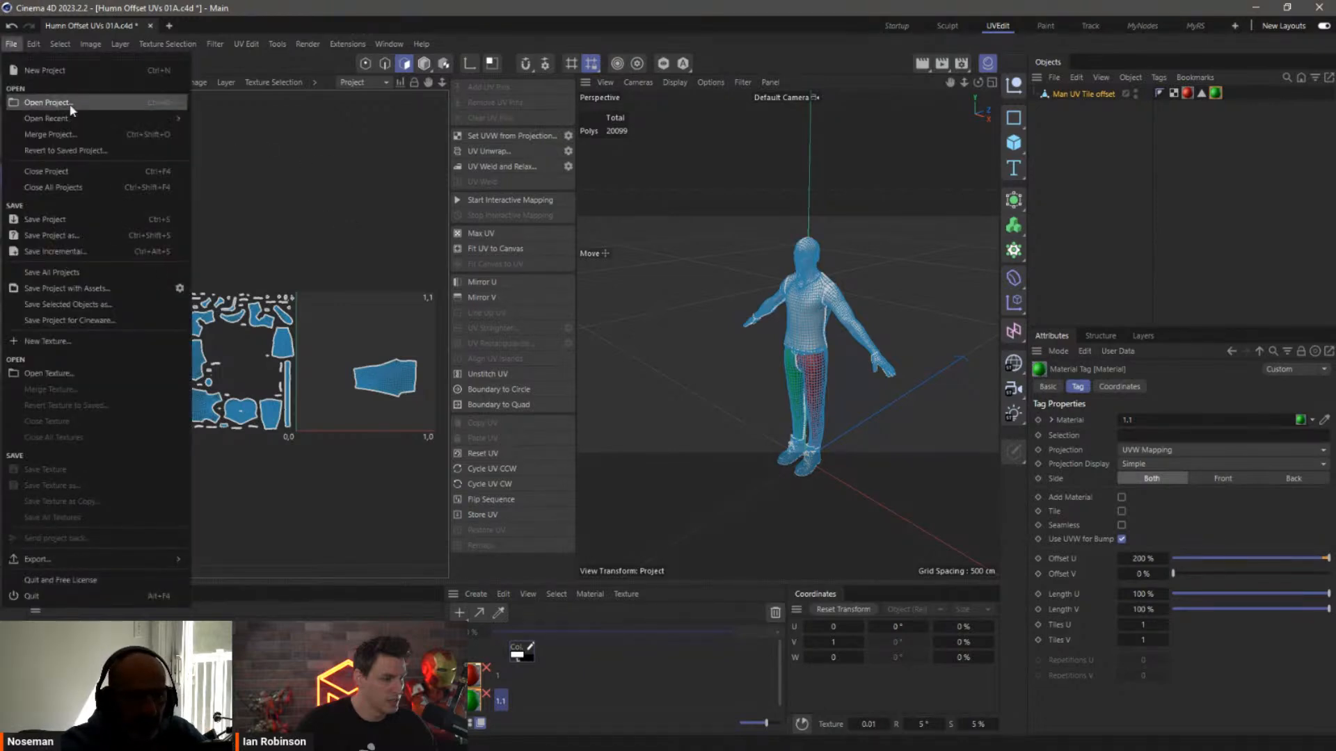
click(77, 151)
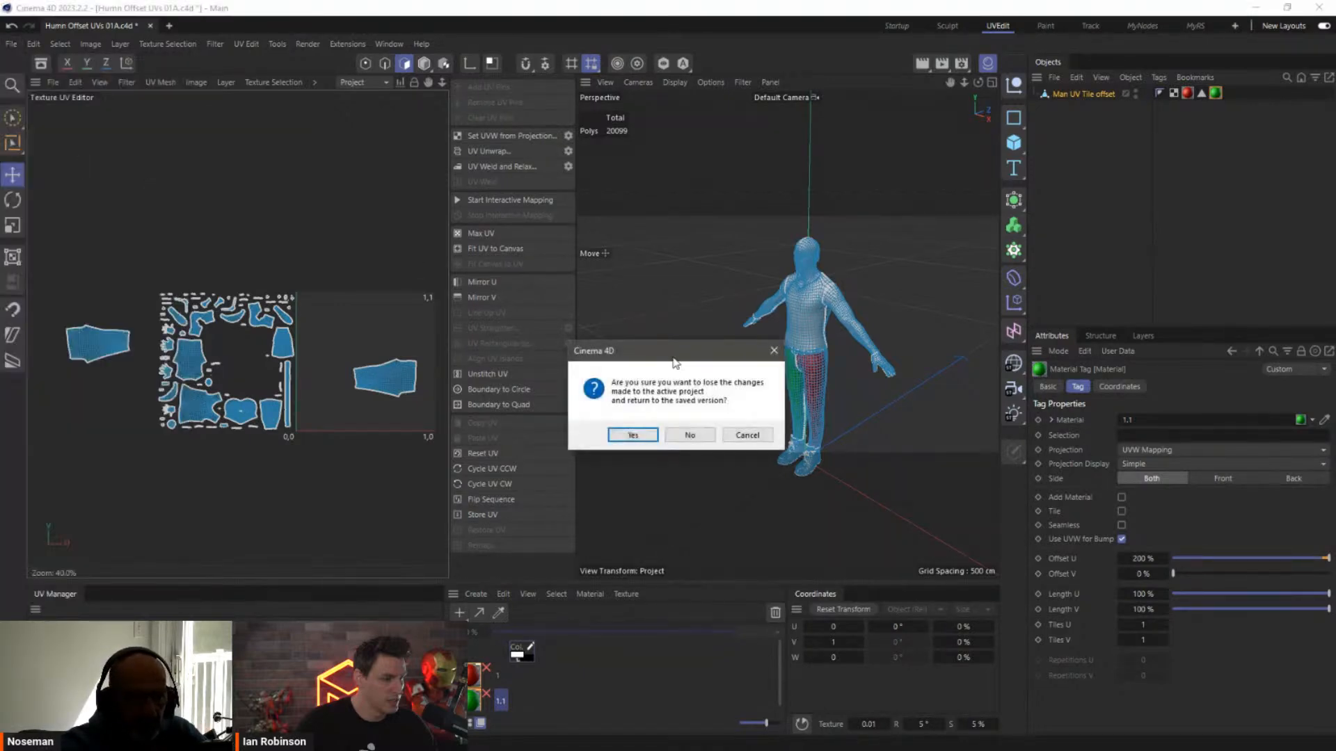
click(632, 435)
click(1056, 93)
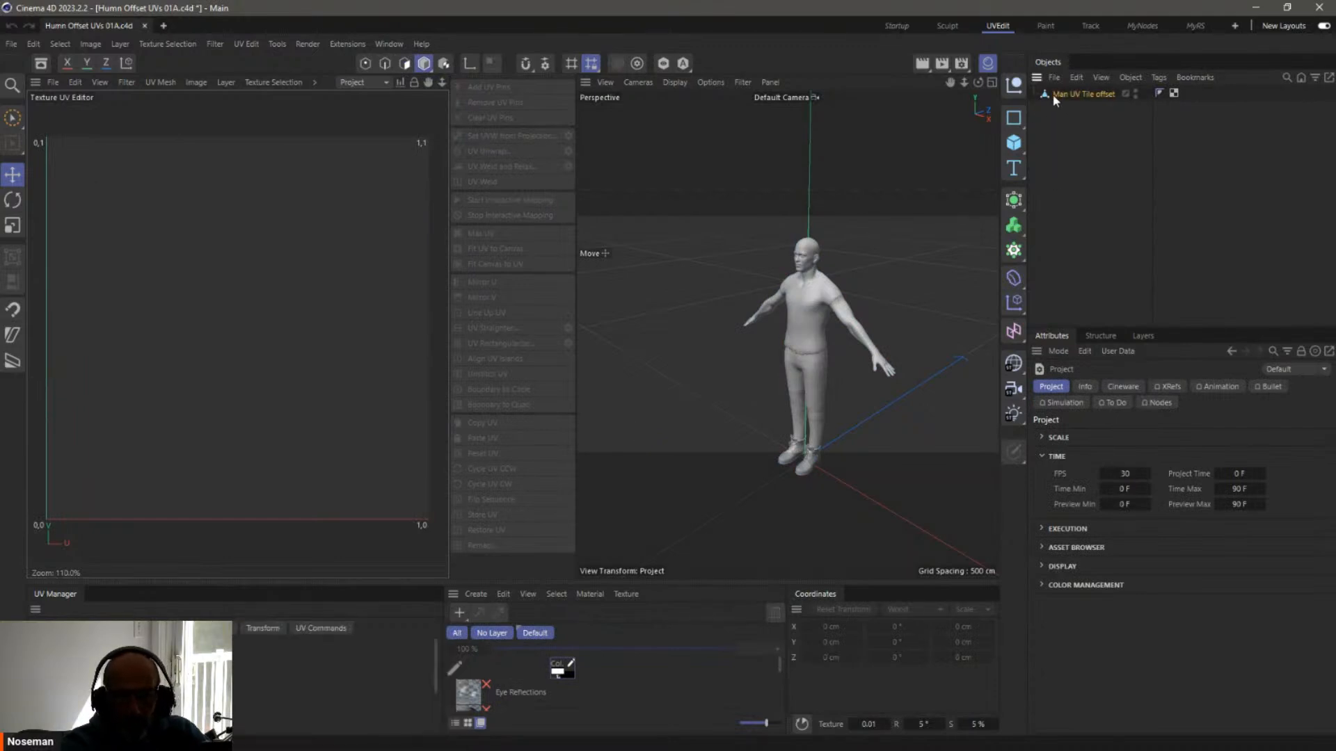
scroll(208, 341, down, 5)
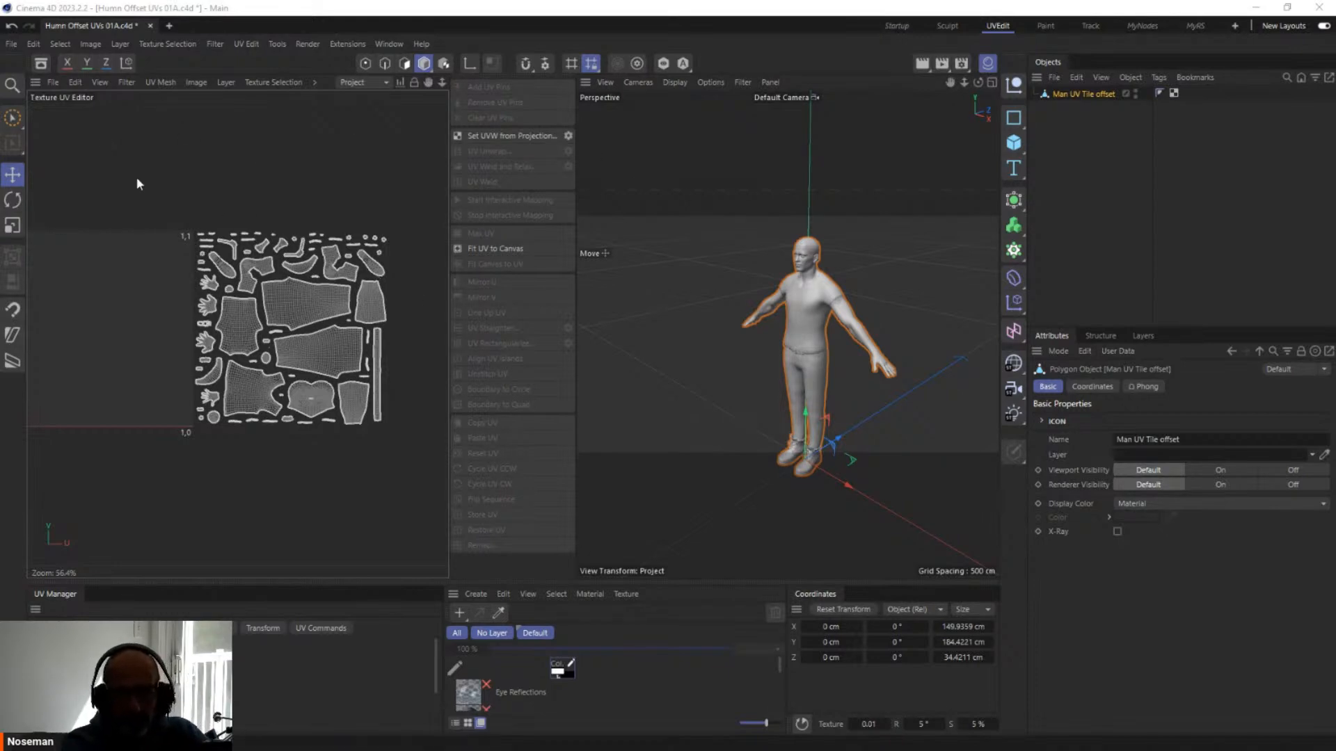
Deselect the Man UV Tile offset object and revert the project to its saved state again
click(1109, 142)
click(12, 44)
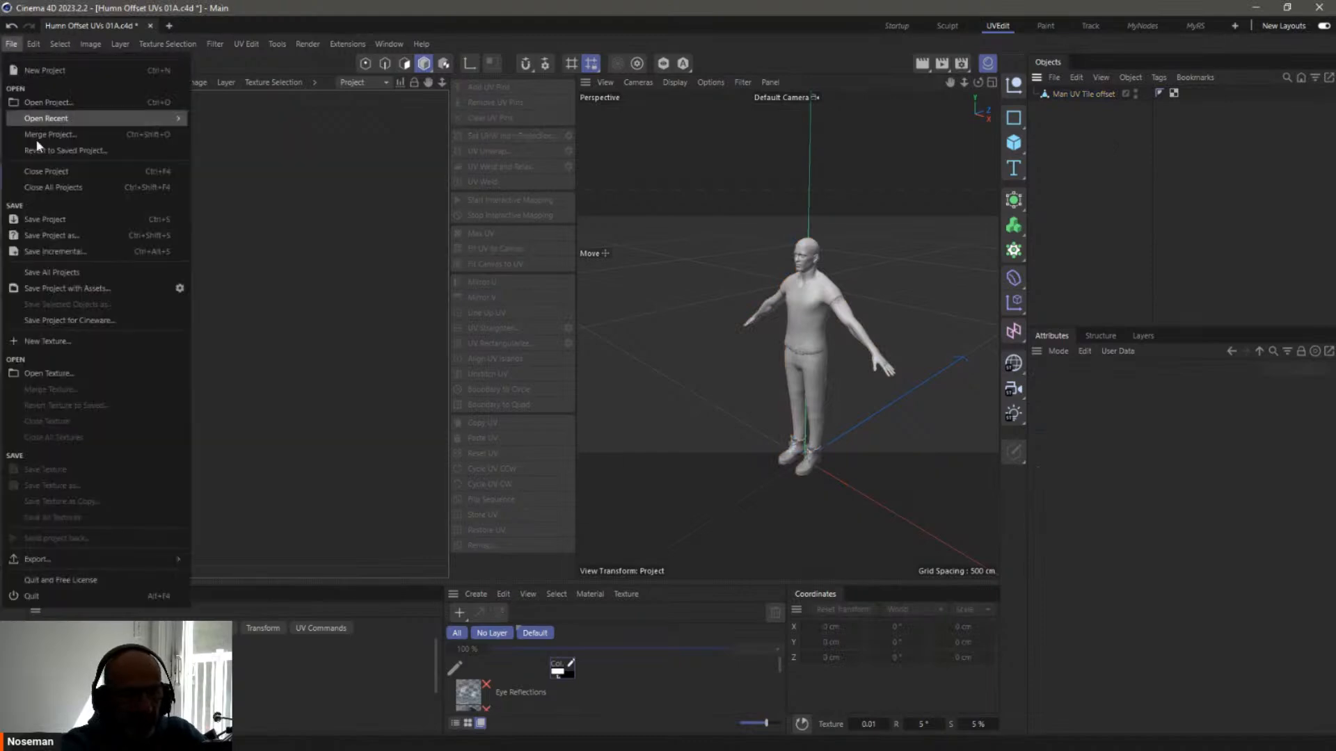
click(66, 150)
click(629, 435)
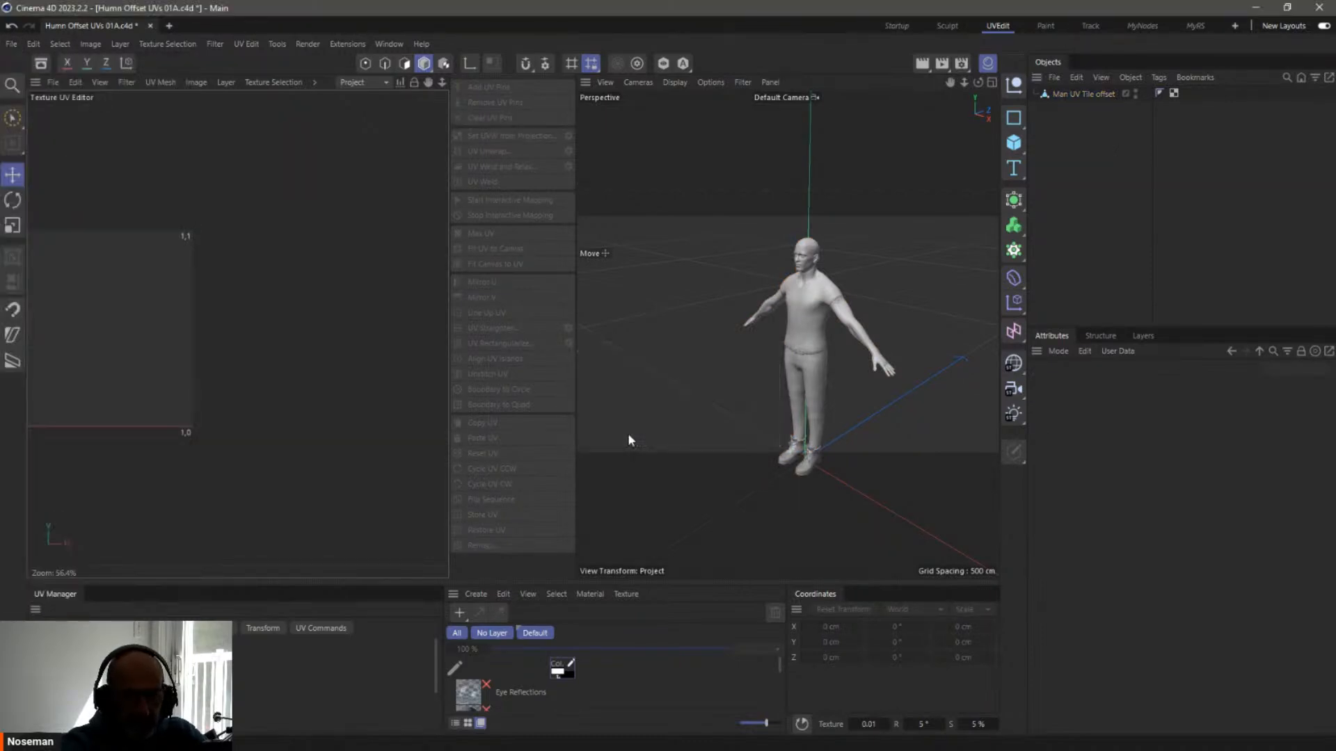
Switch to the Startup layout and export the man project as an FBX file
click(907, 29)
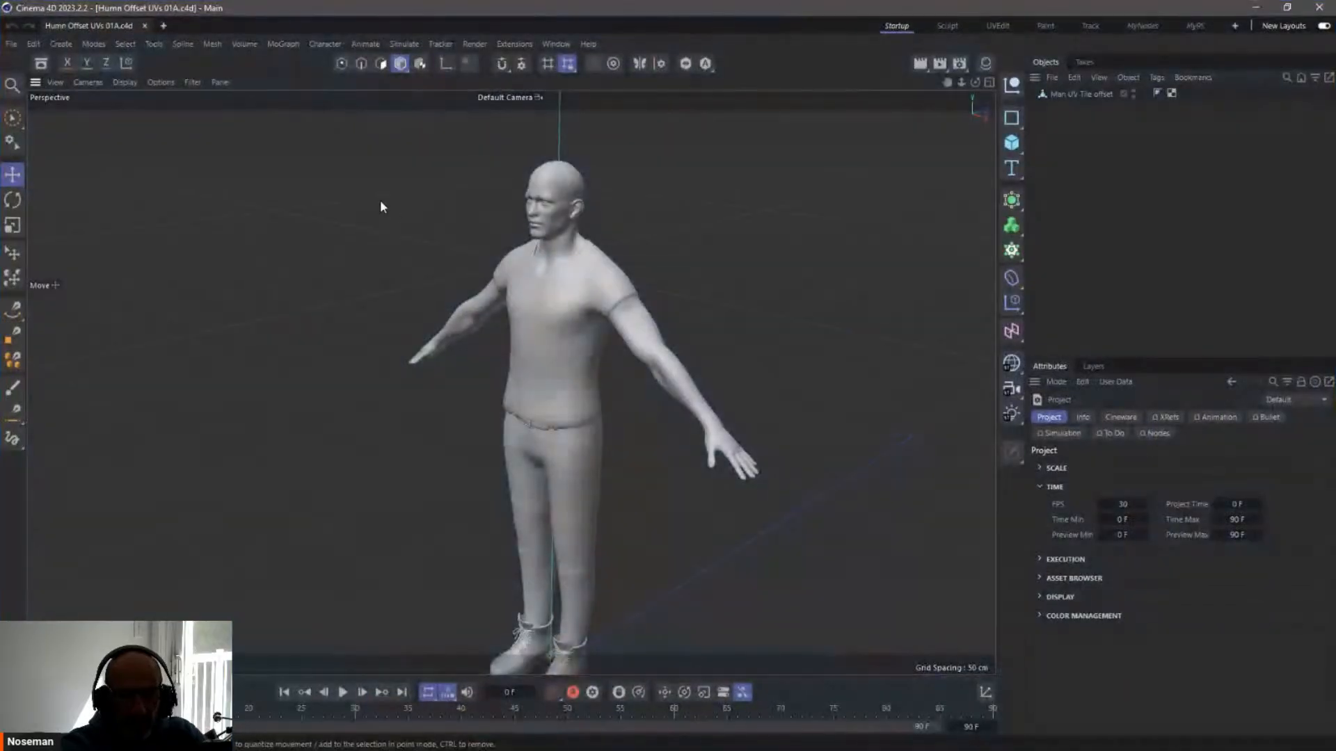
click(19, 43)
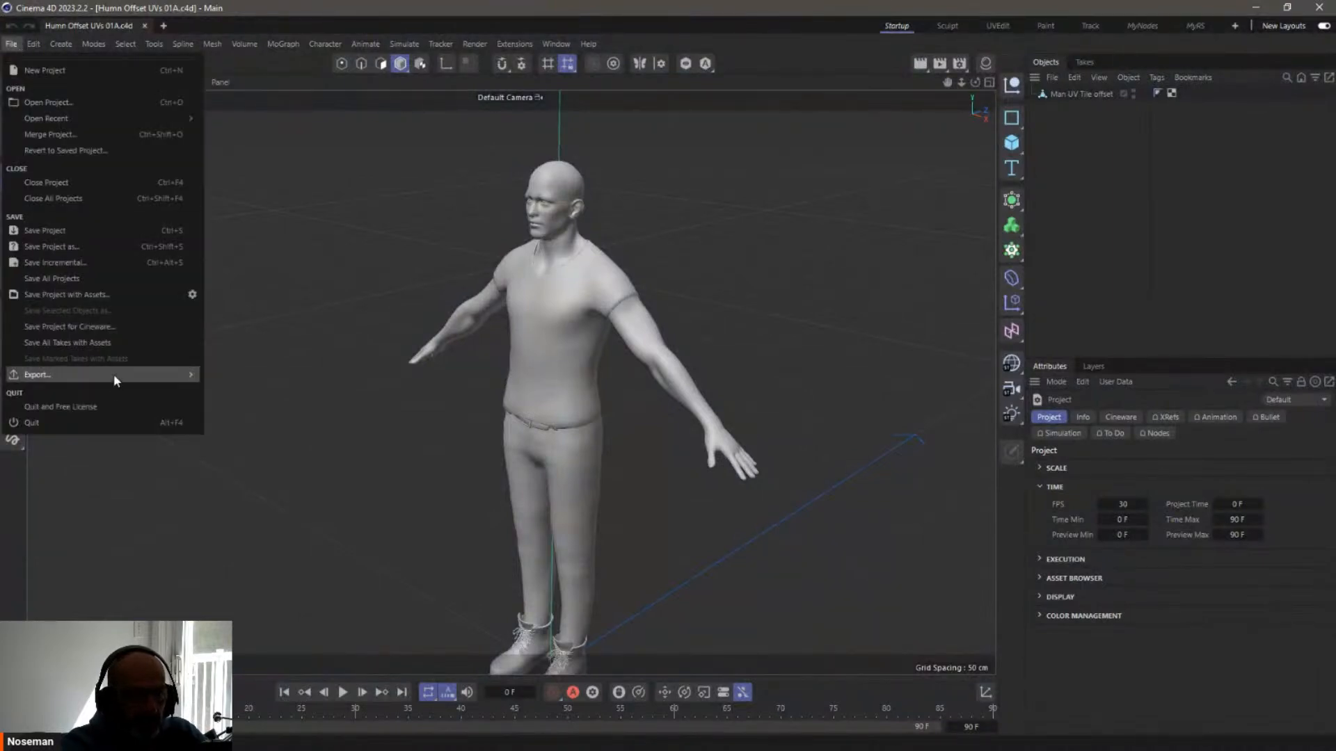
mouse_move(69, 374)
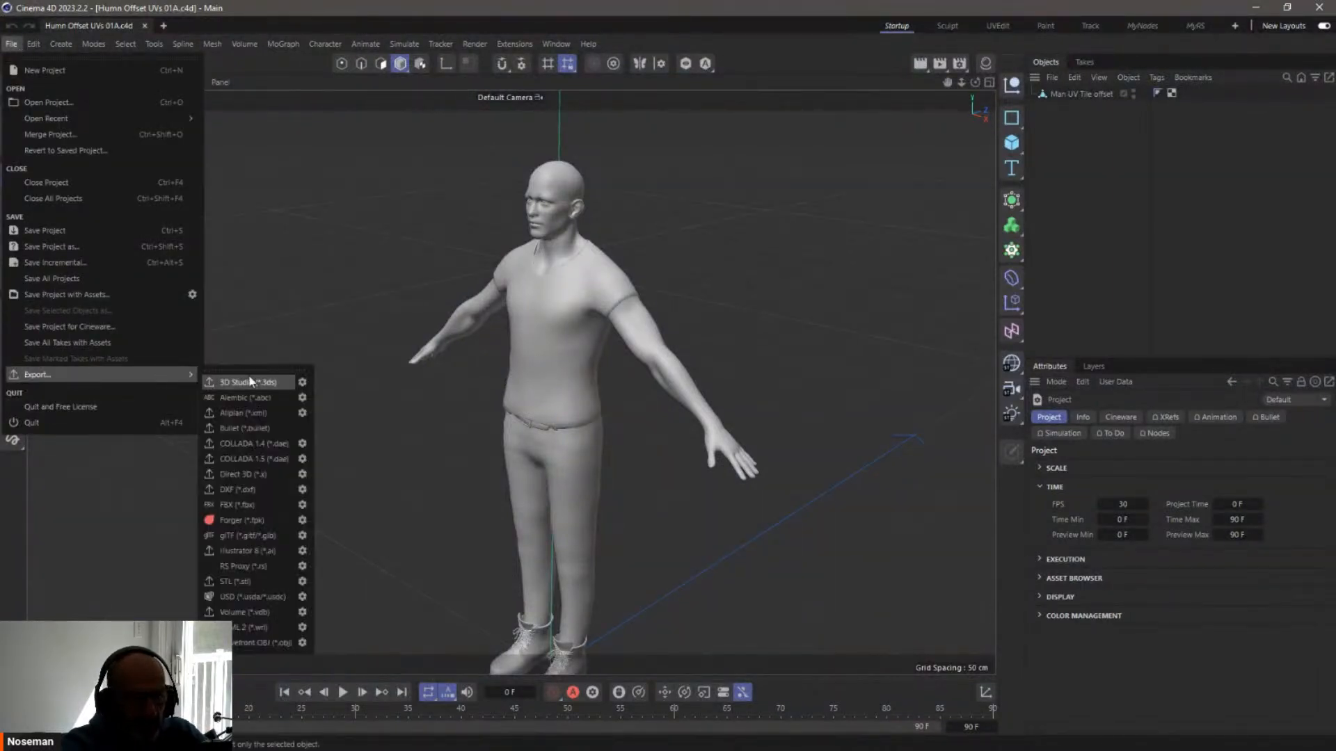
click(274, 511)
key(Return)
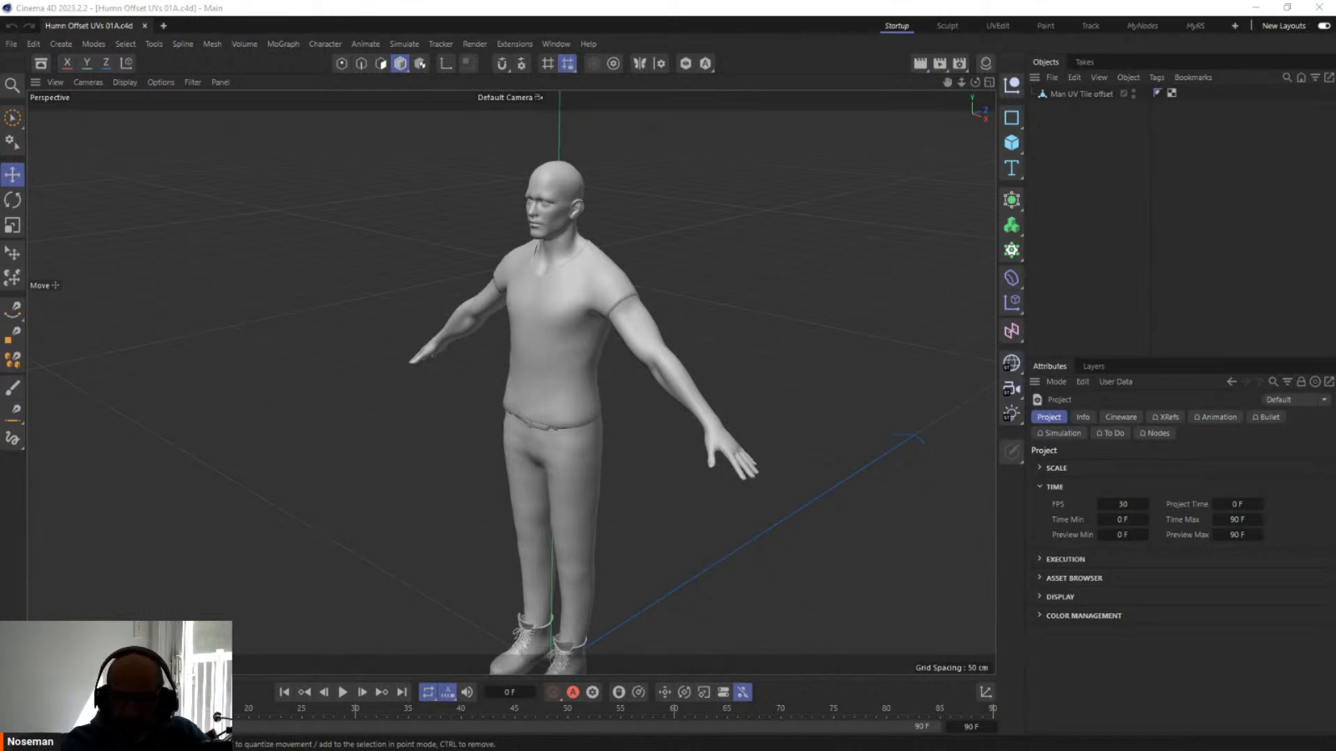
click(1049, 174)
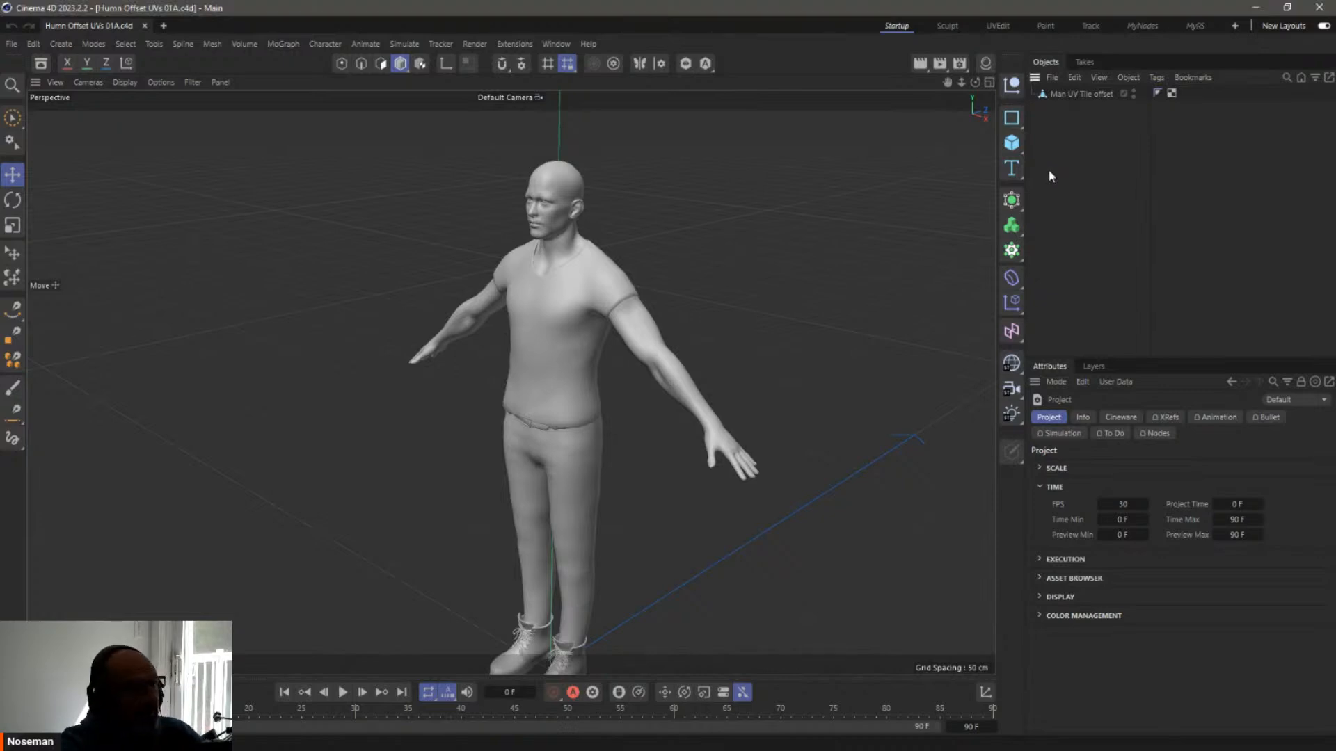
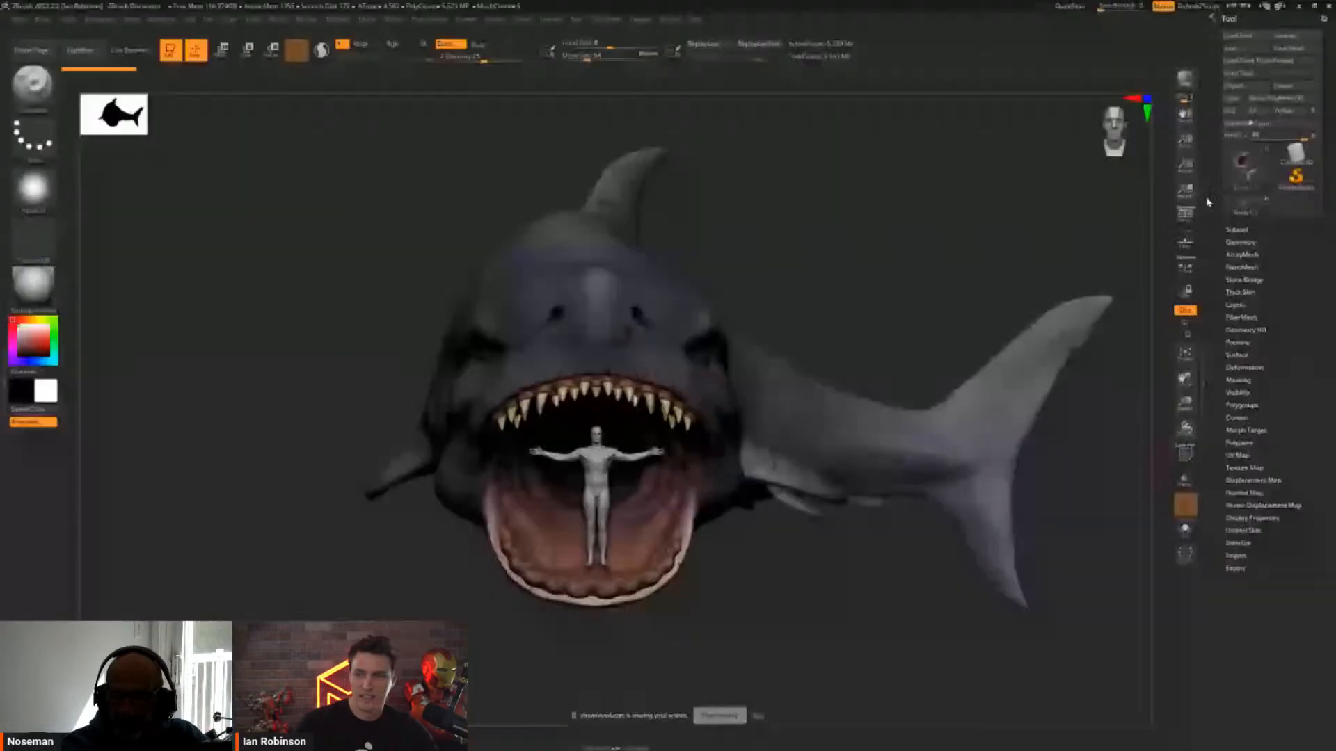
In ZBrush, apply the SkinShade4 material to the shark model, dismiss the Razer Synapse window and inspect the shark
drag(766, 283, 337, 263)
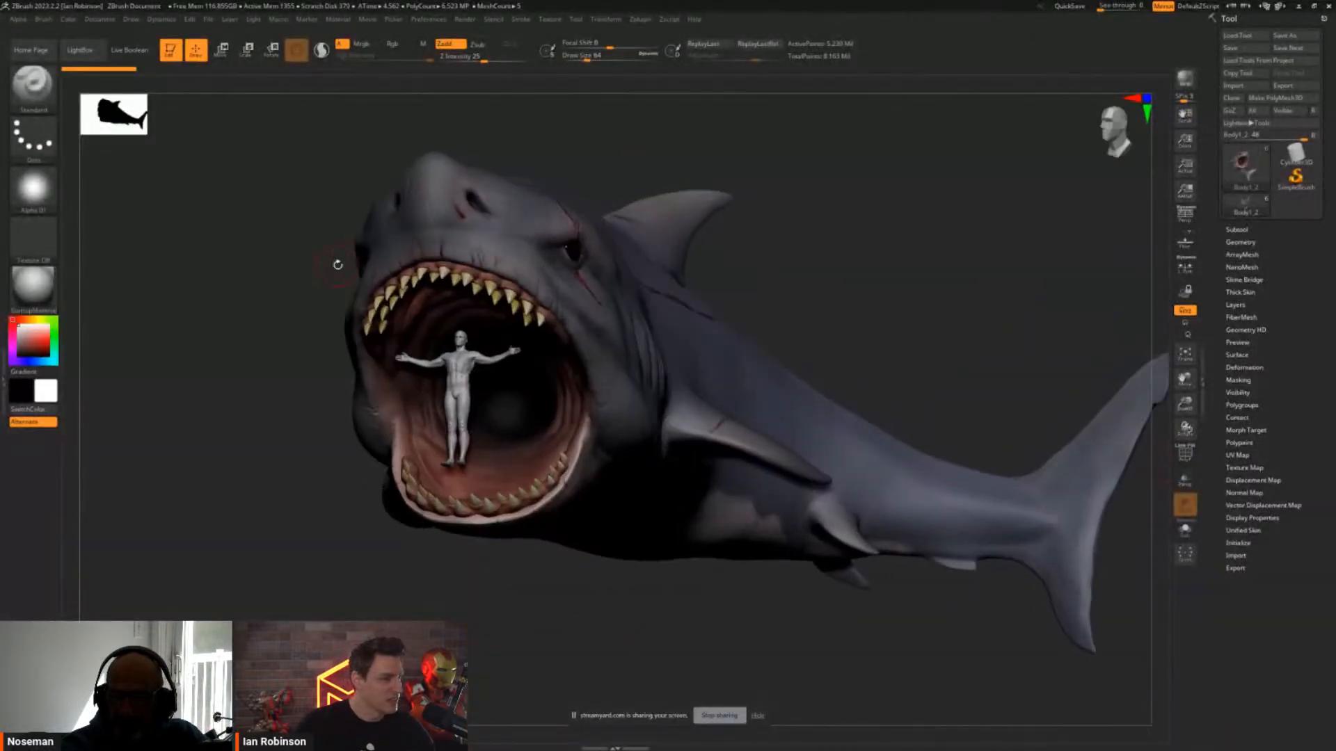
click(32, 289)
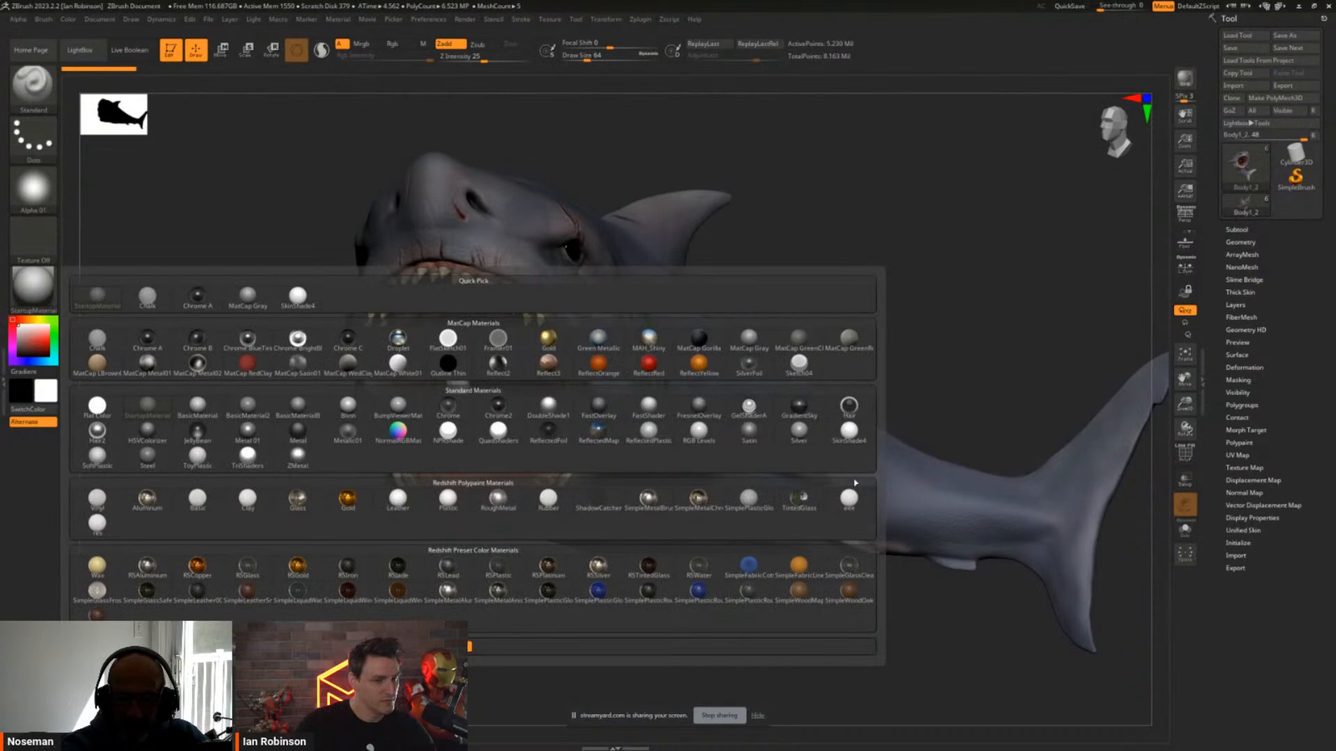
click(849, 431)
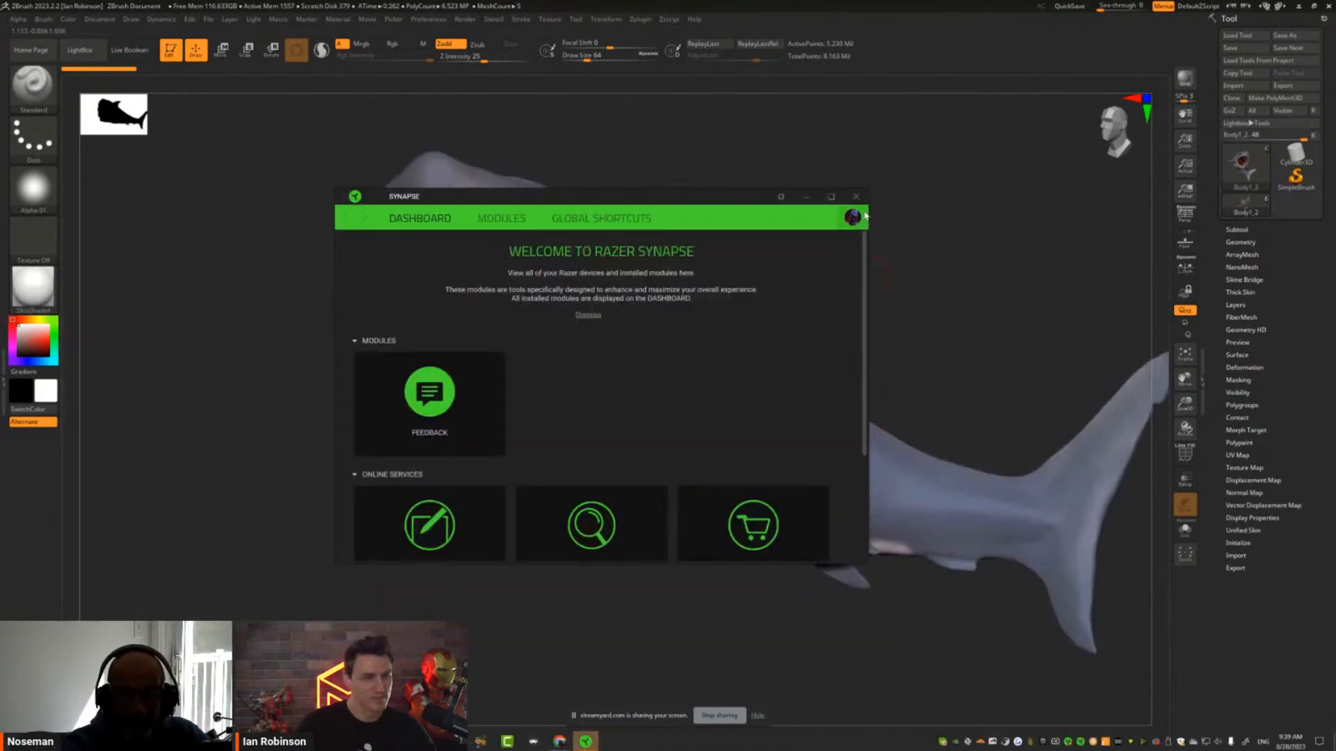
click(856, 196)
drag(891, 267, 896, 274)
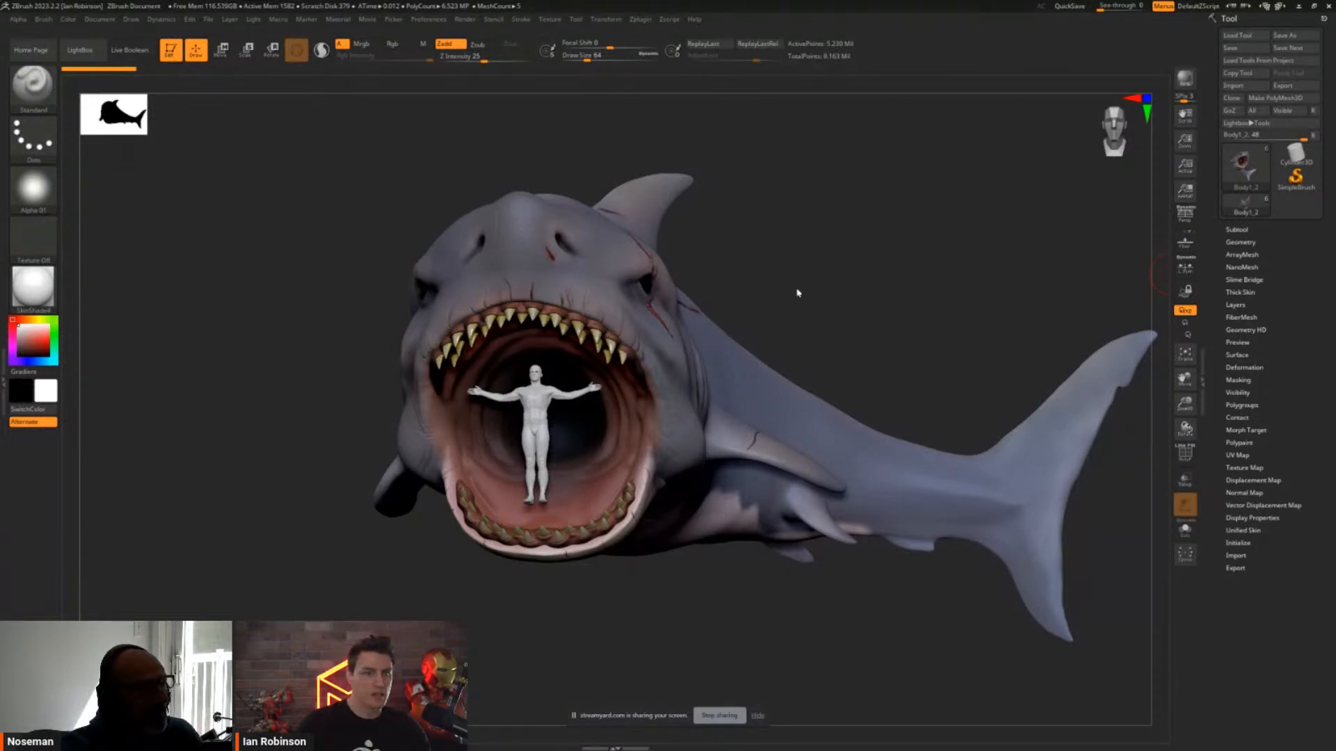
drag(798, 292, 979, 249)
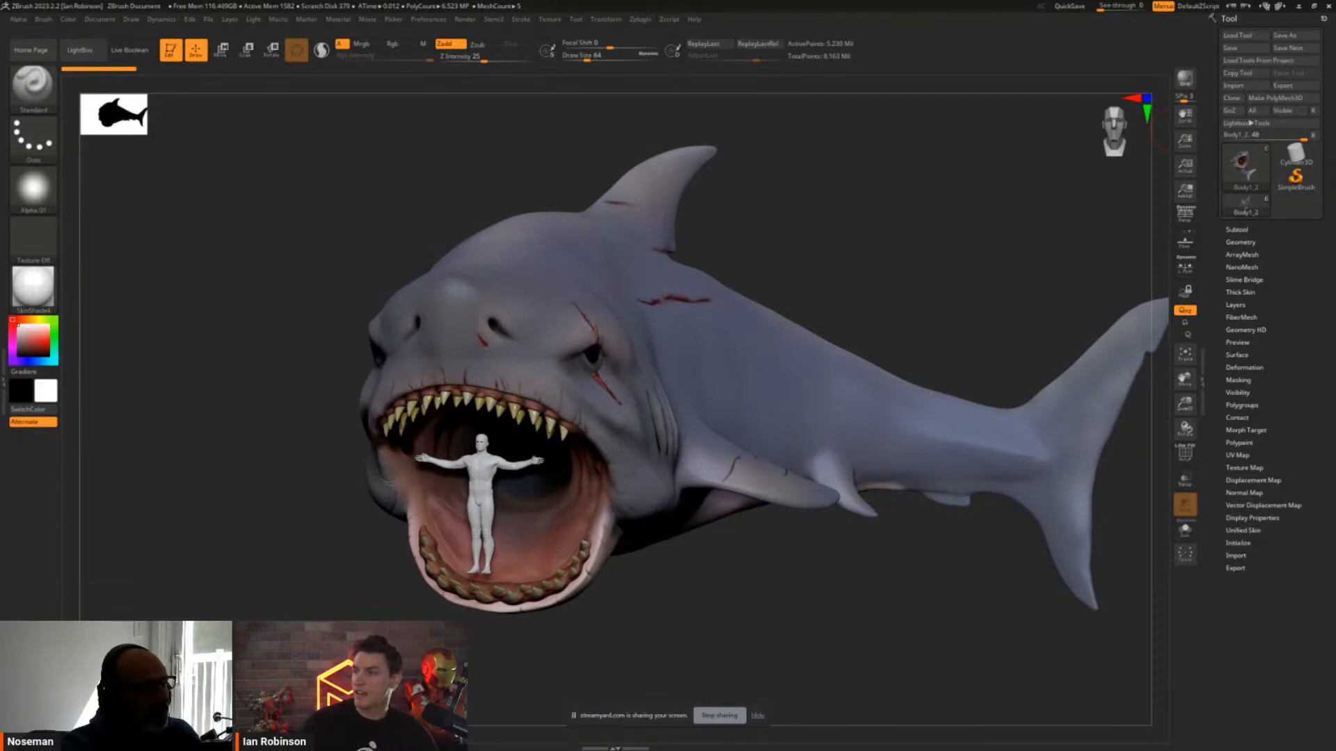
drag(955, 249, 929, 238)
Import Humn Offset UVs 01A.fbx from the Downloads folder, accepting the import options as offered
click(1233, 85)
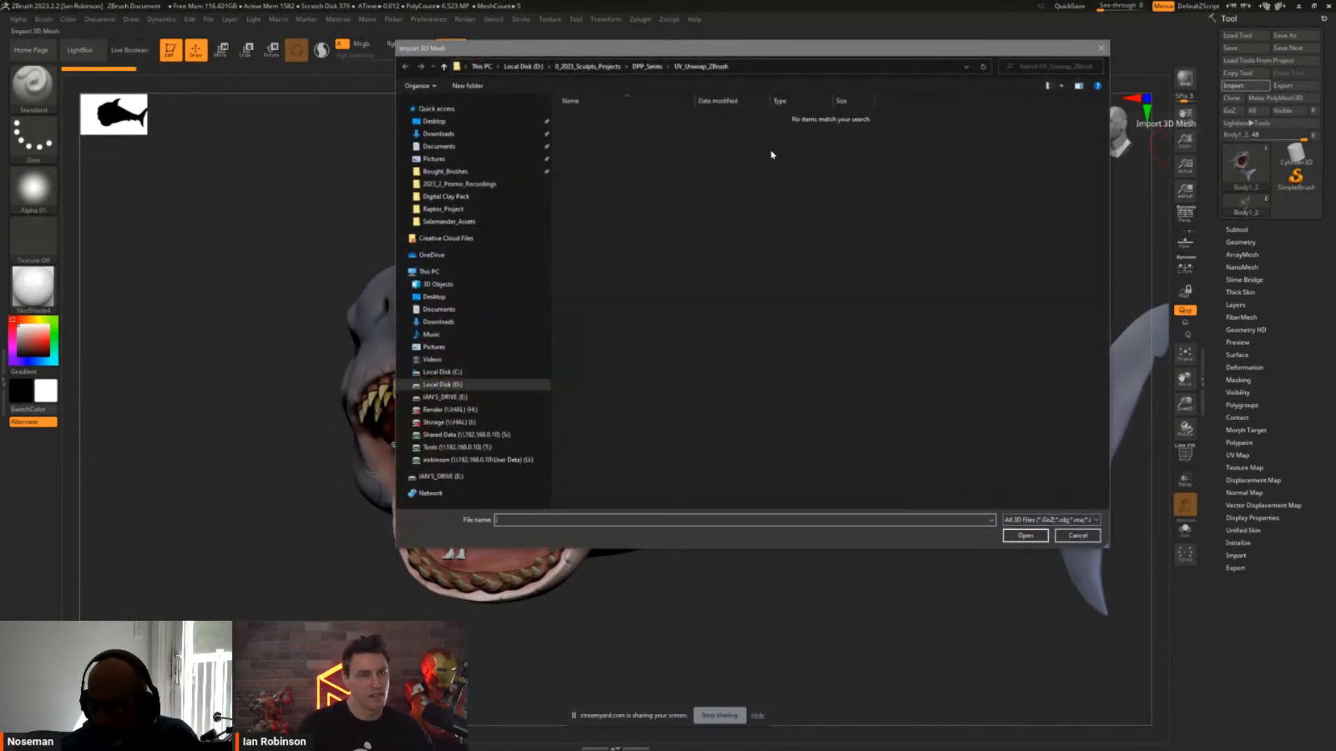
click(431, 135)
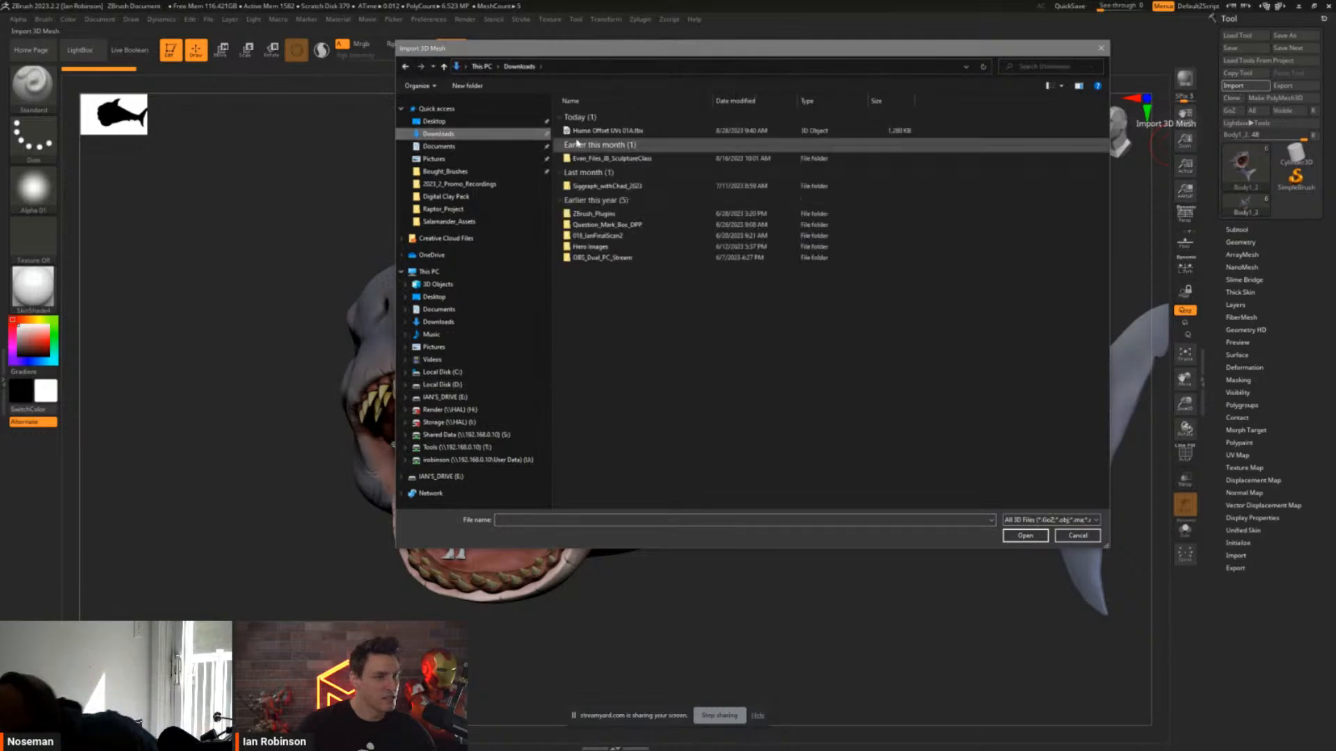
click(607, 130)
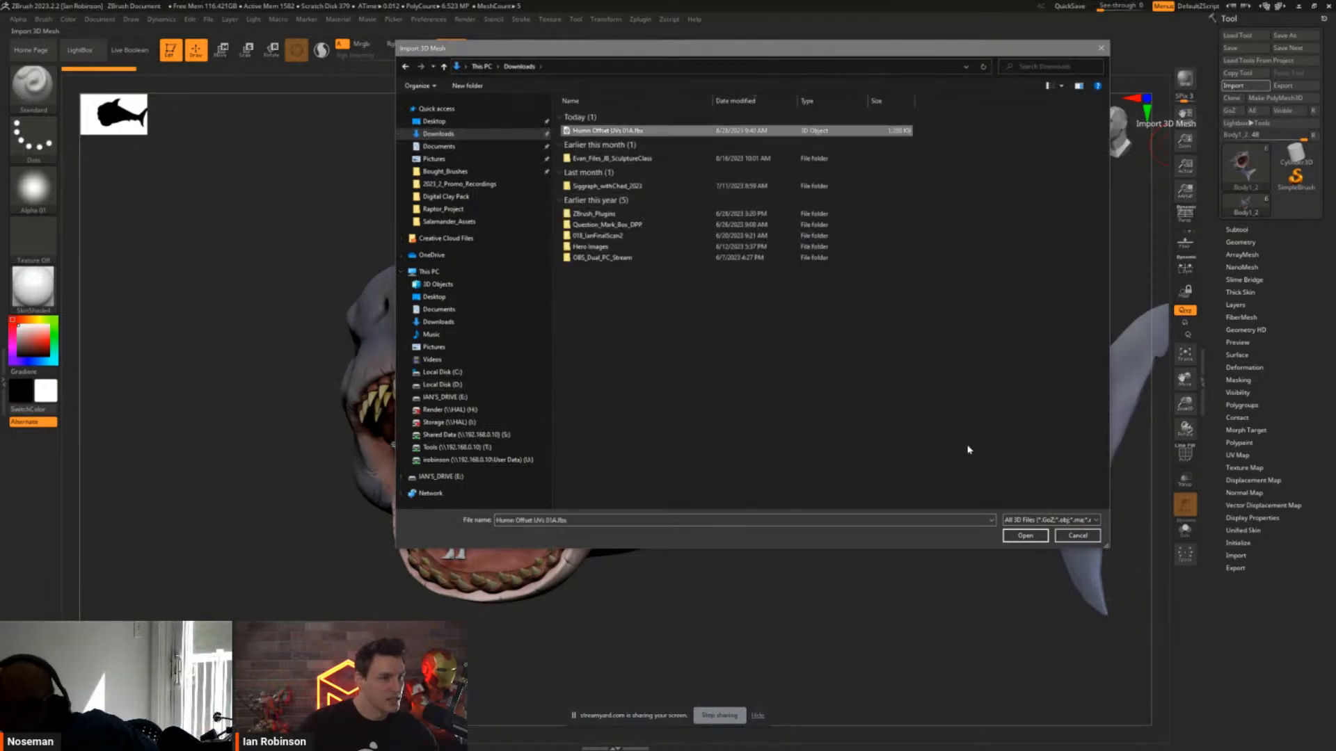
click(1025, 535)
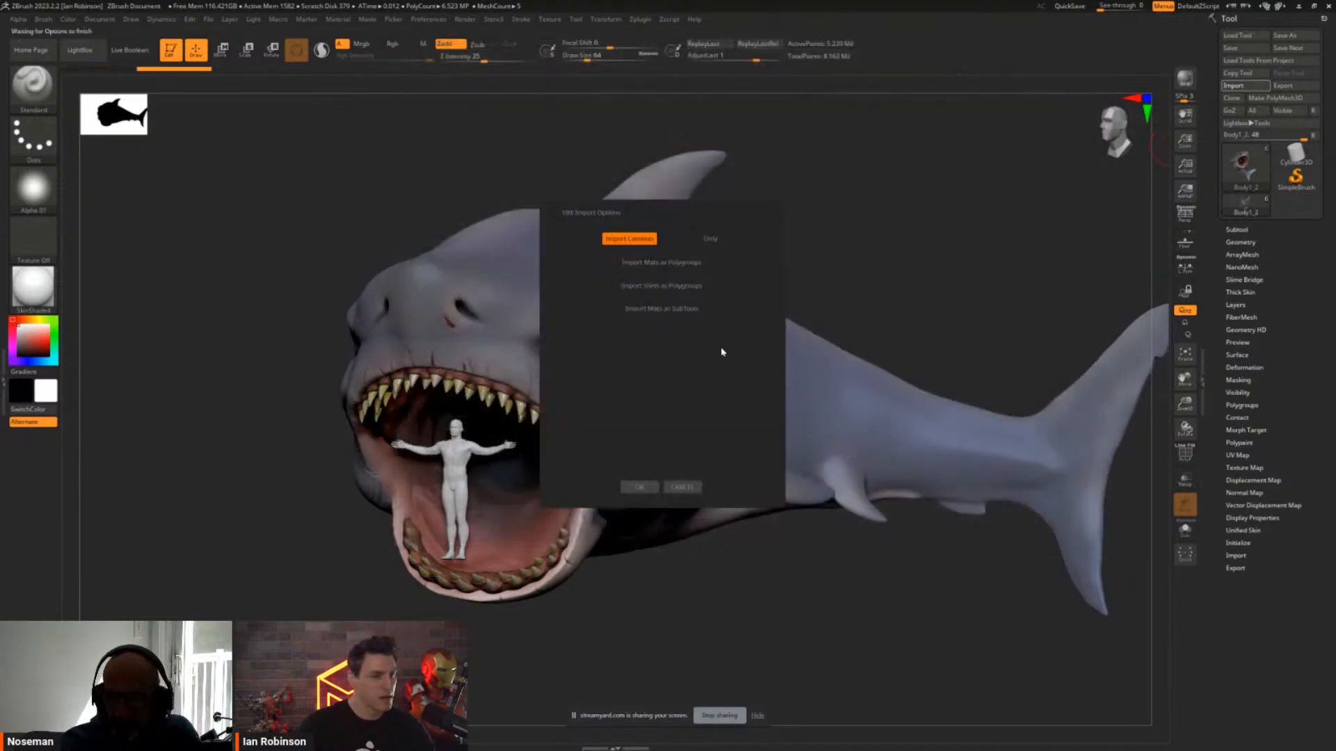
click(637, 487)
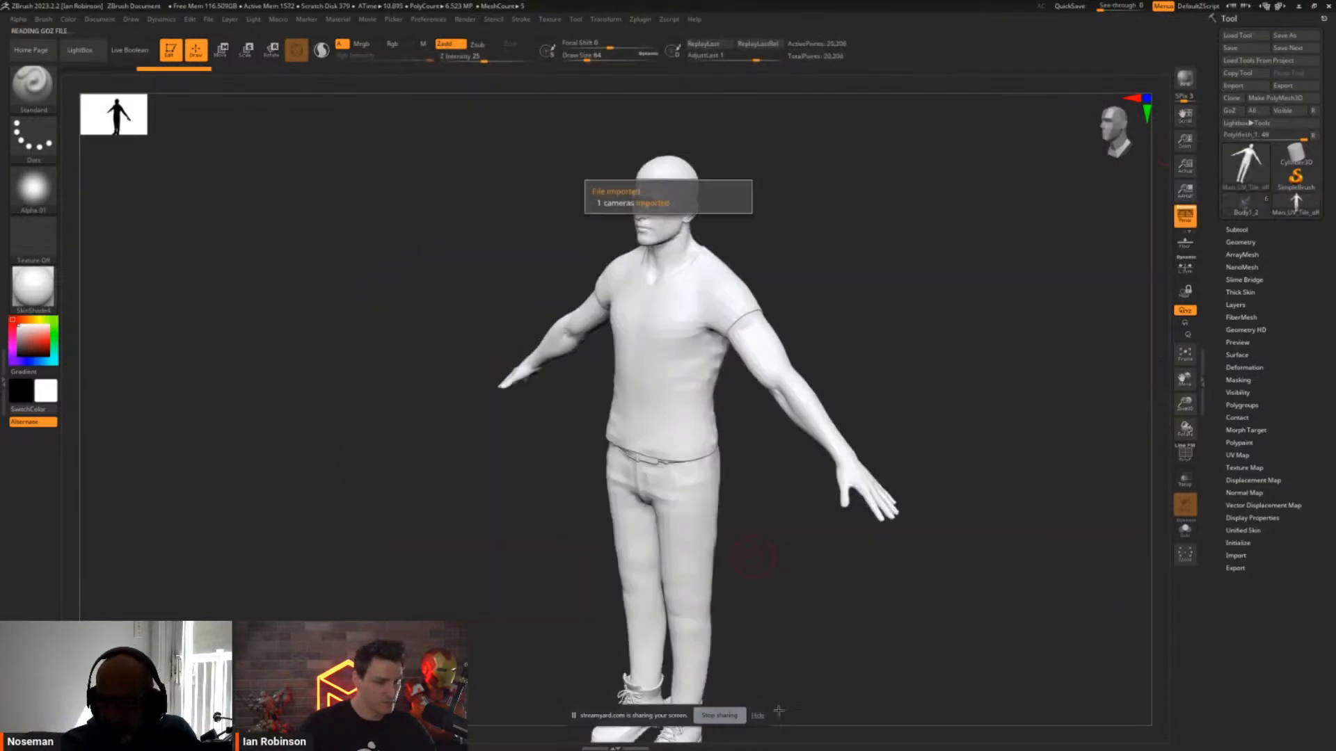
Hide the screen-sharing notice, turn the imported man to face front and display its polyframe
click(757, 716)
drag(909, 620, 948, 582)
key(shift+f)
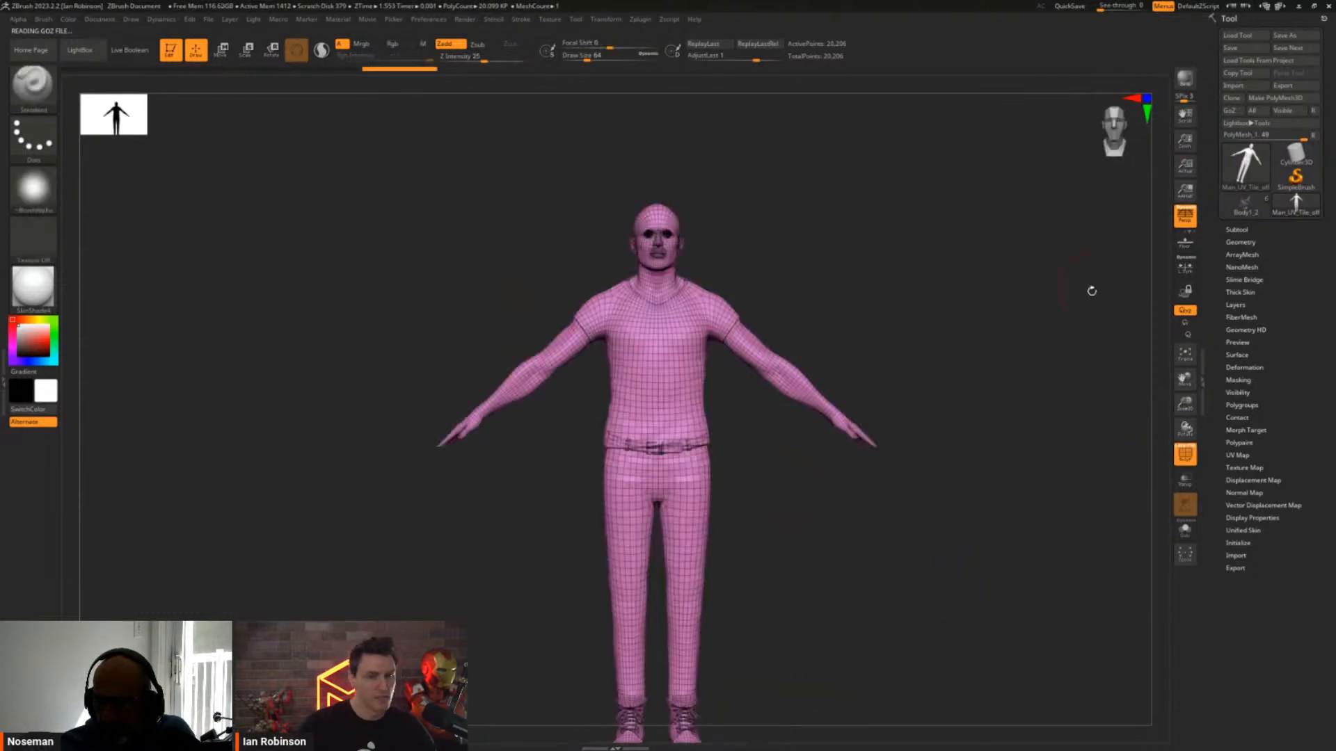
Dock the Zplugin palette beside the canvas and expand the Geometry and UV Master options
click(638, 20)
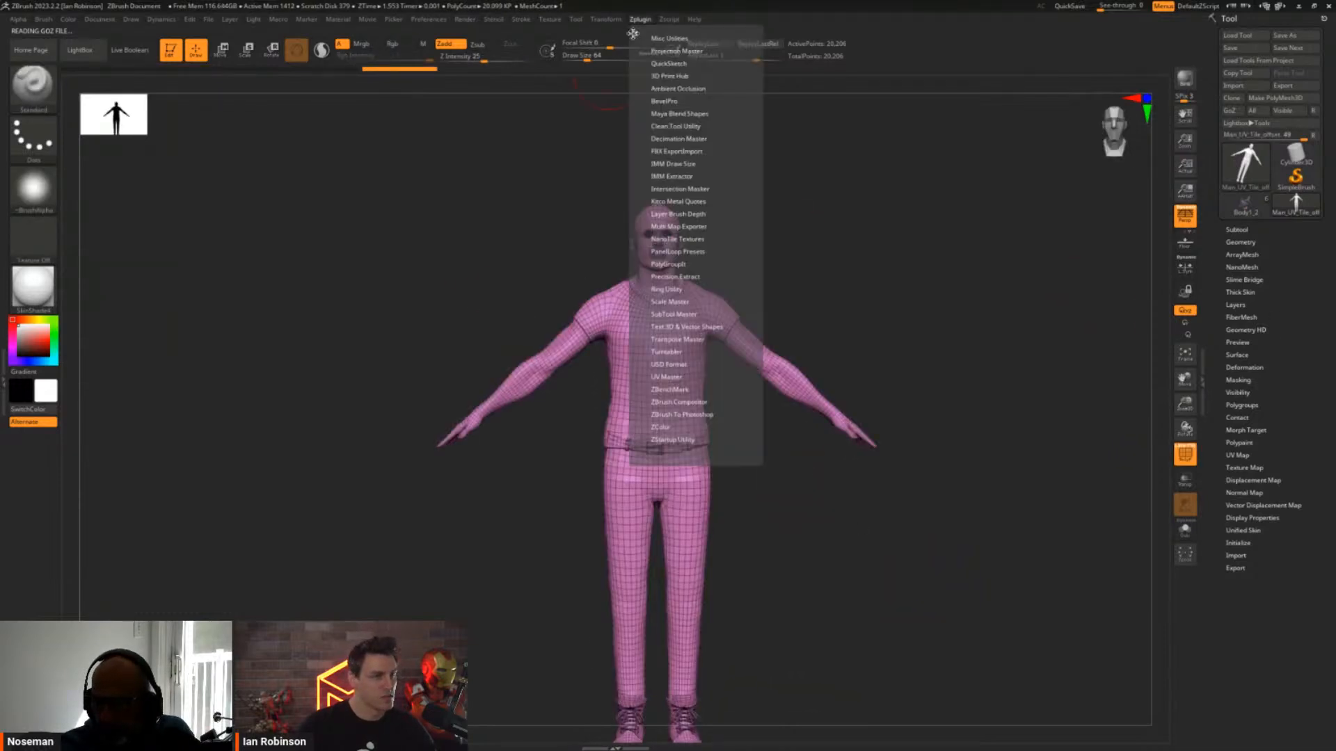
drag(634, 32, 28, 31)
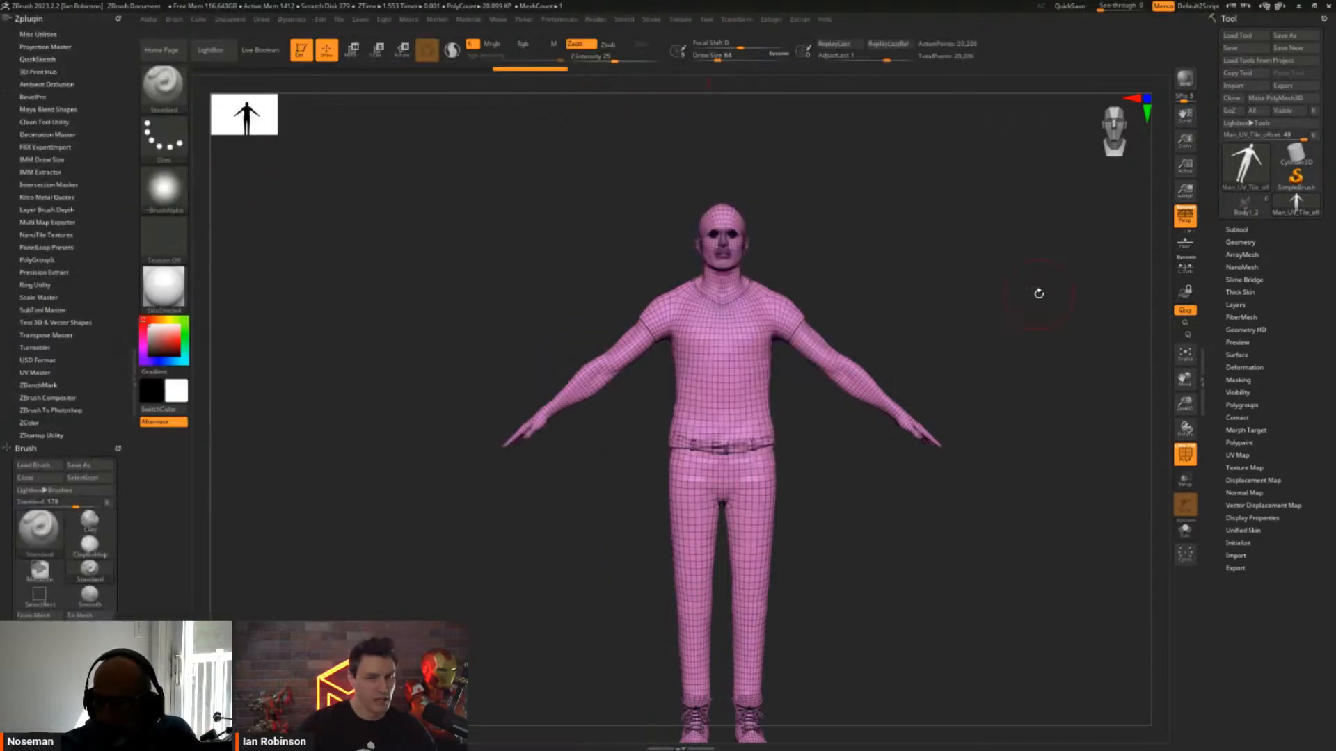
click(1267, 241)
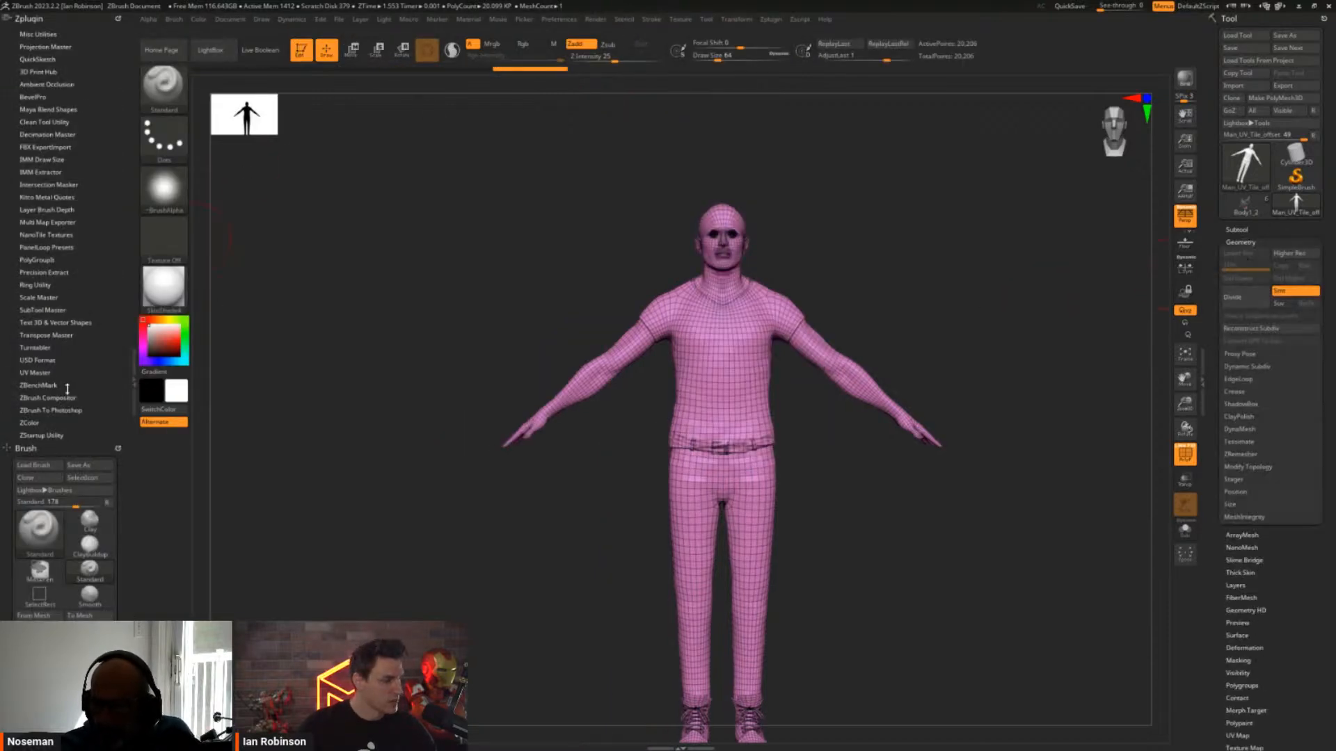
click(35, 372)
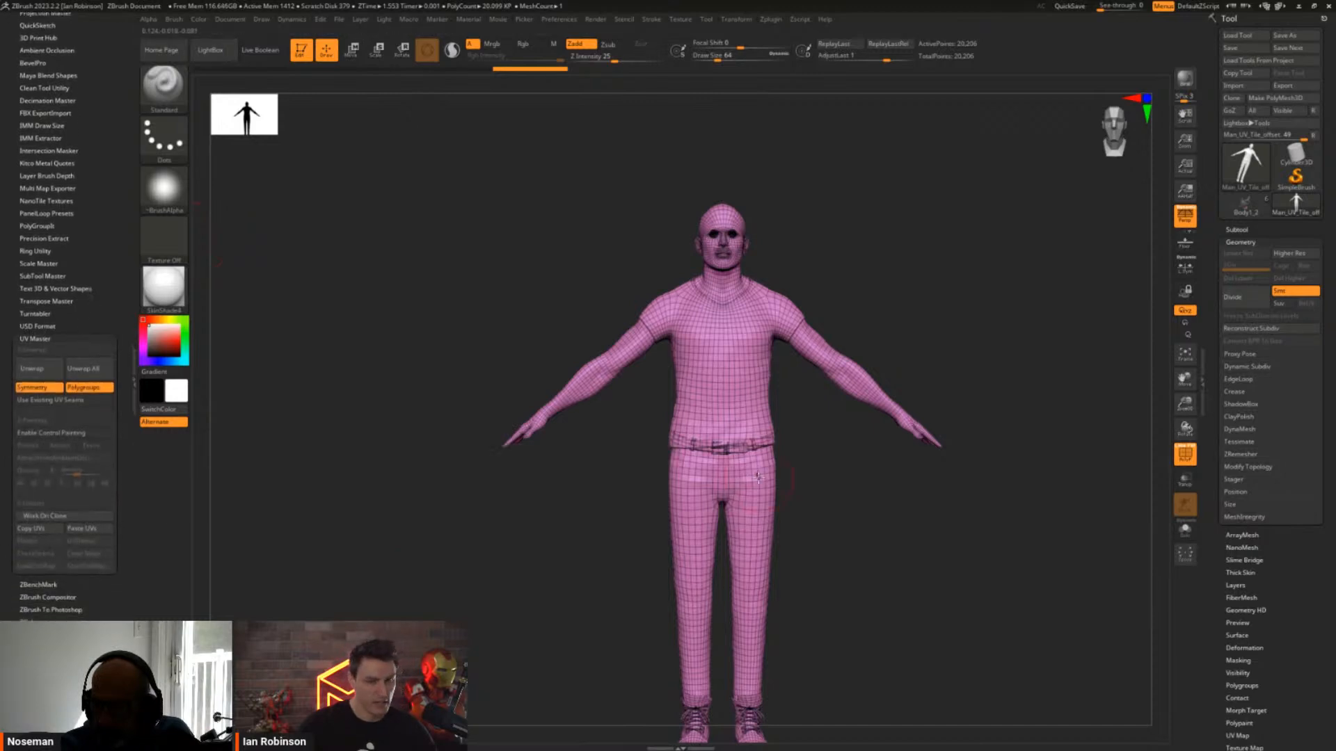
Preview the man's flattened UV layout with Morph UV, then return the mesh to its 3D shape
scroll(1272, 588, down, 3)
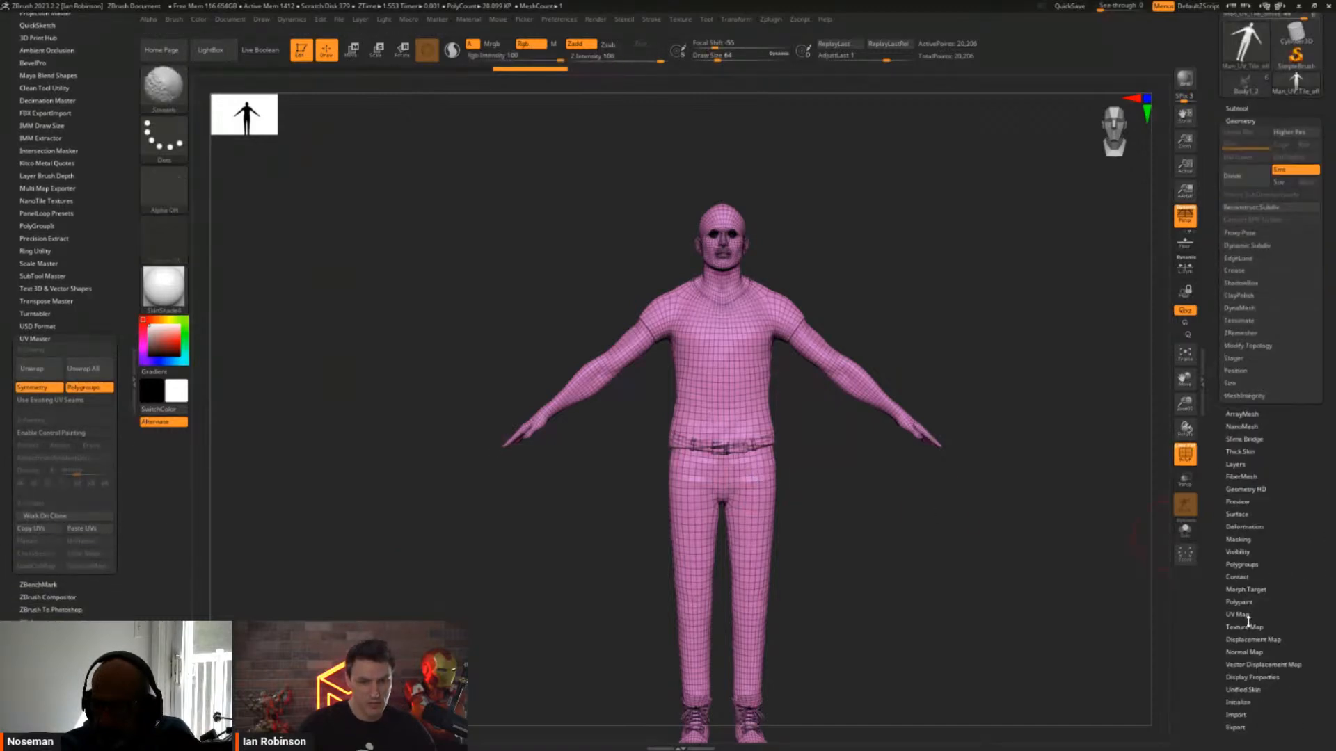
click(1244, 614)
scroll(1286, 551, down, 1)
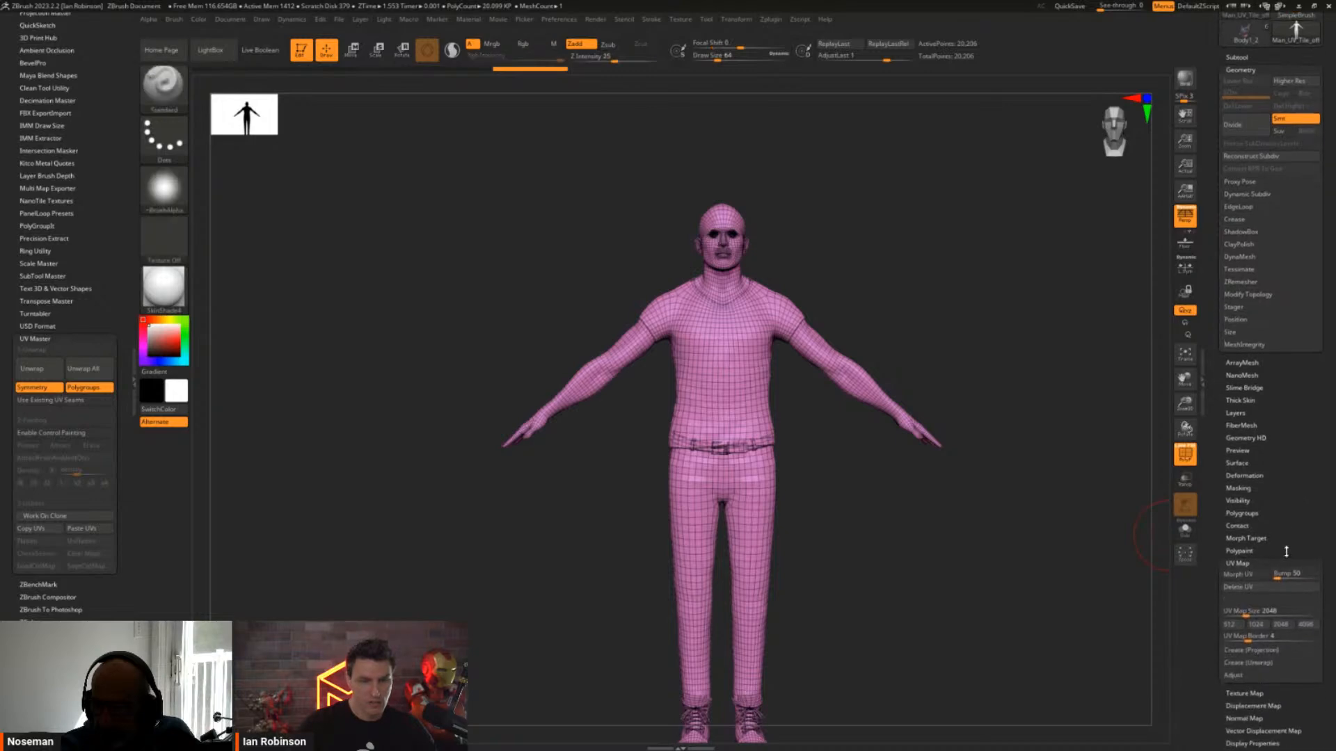
click(1239, 578)
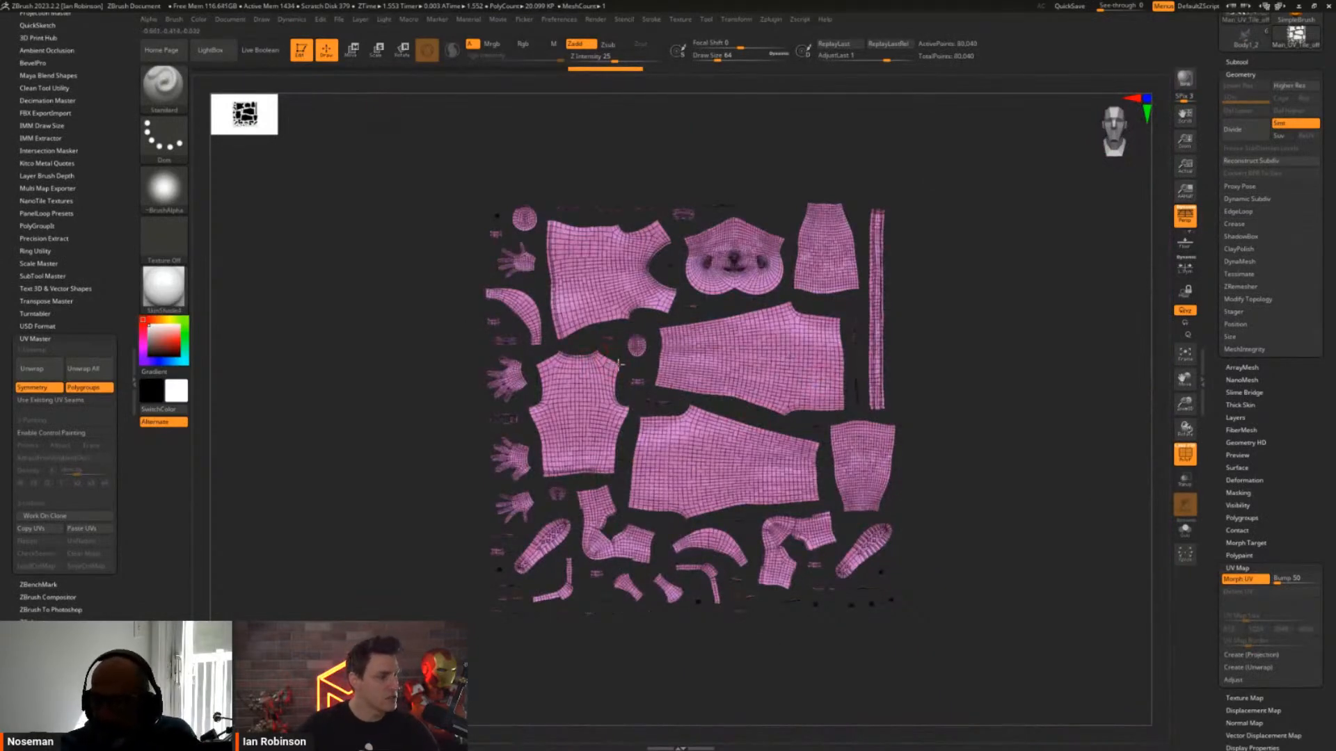
click(1246, 578)
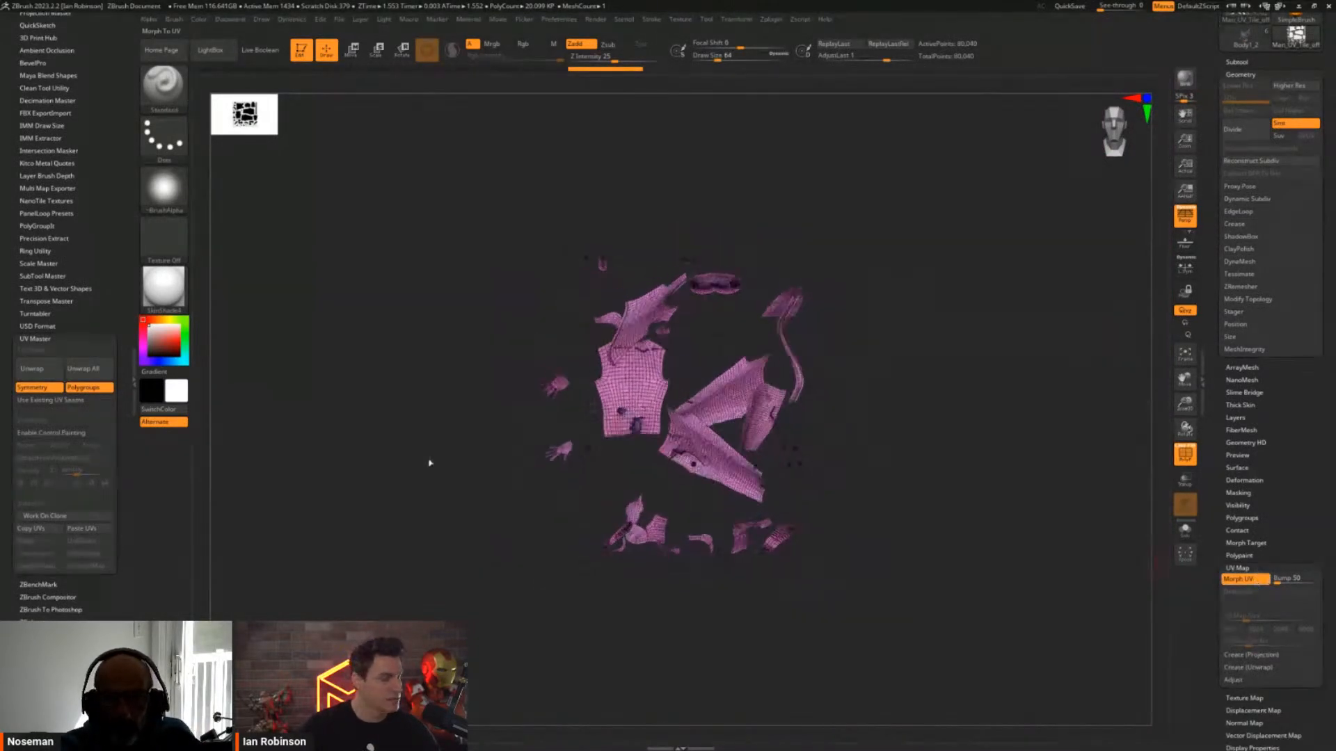
Create a UV Master work clone of the man model
click(64, 517)
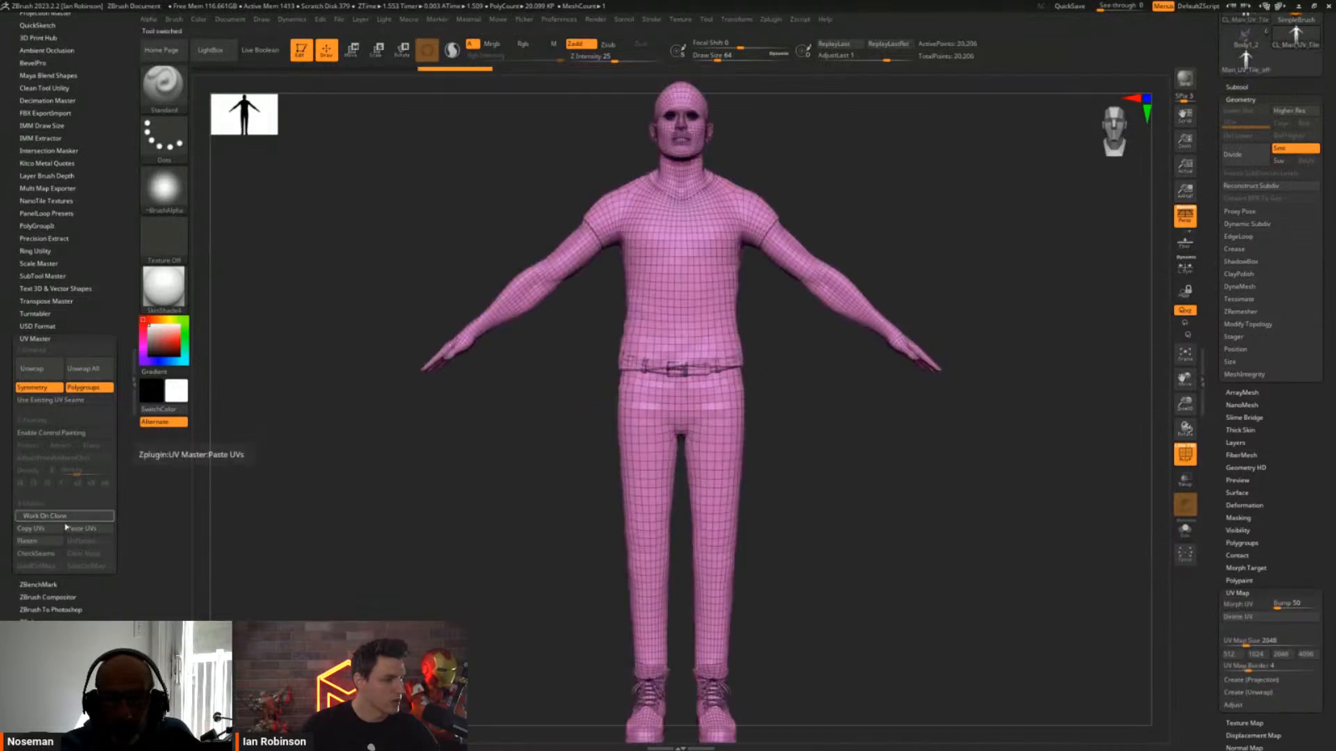
Flatten the man clone's UVs and examine the island layout beside the UV grid from both sides
click(54, 541)
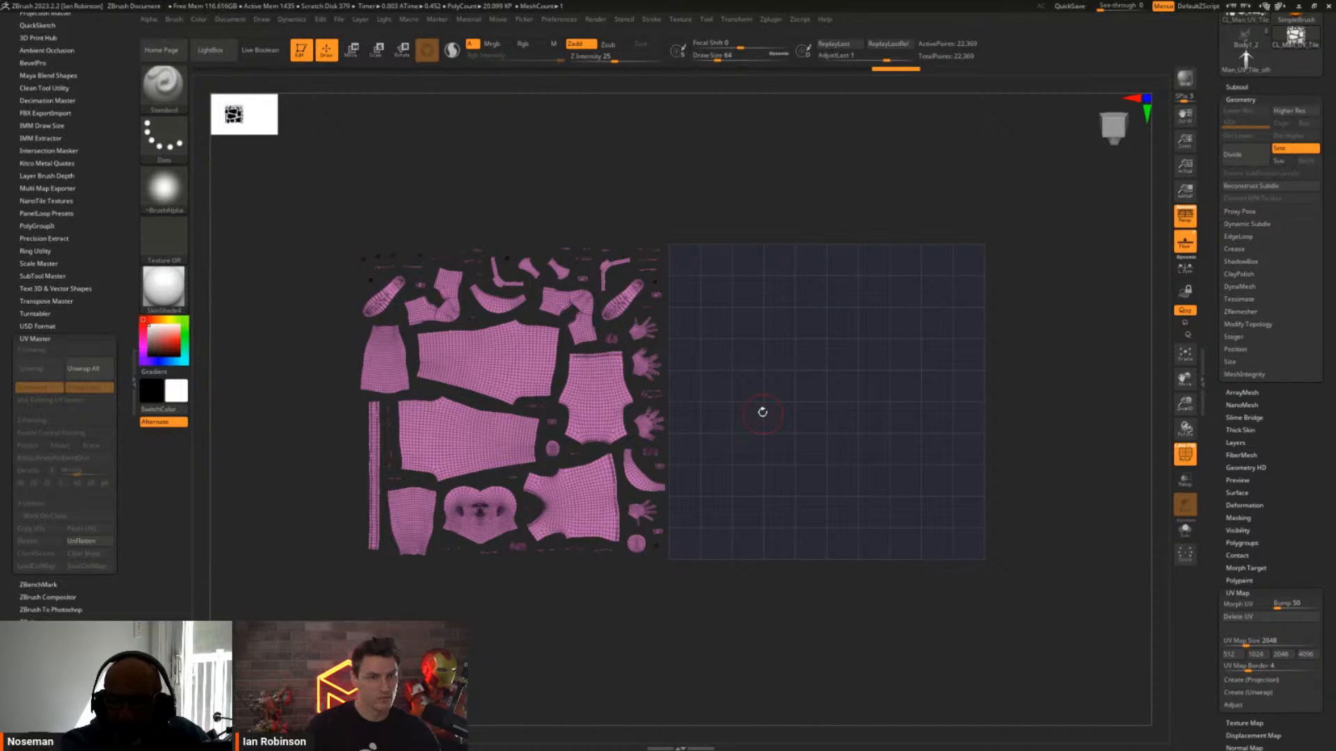
click(1109, 127)
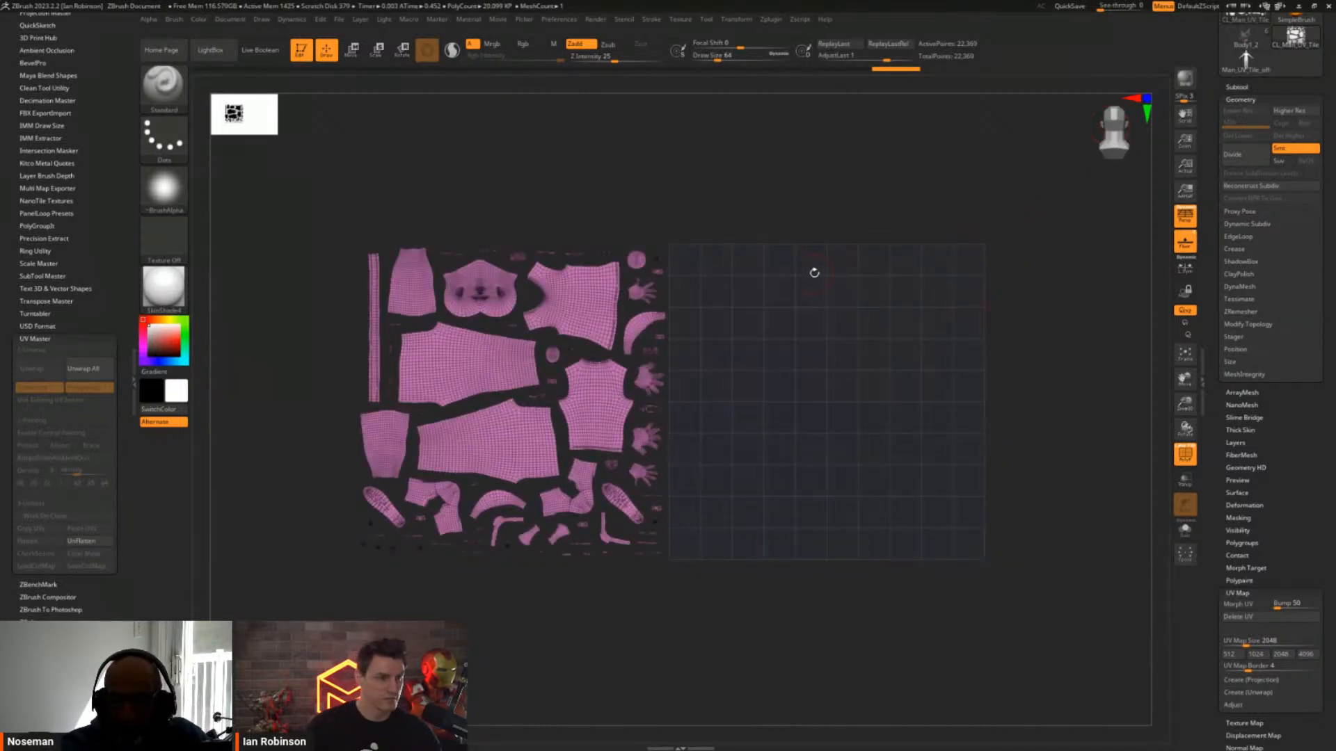
drag(820, 309, 1023, 314)
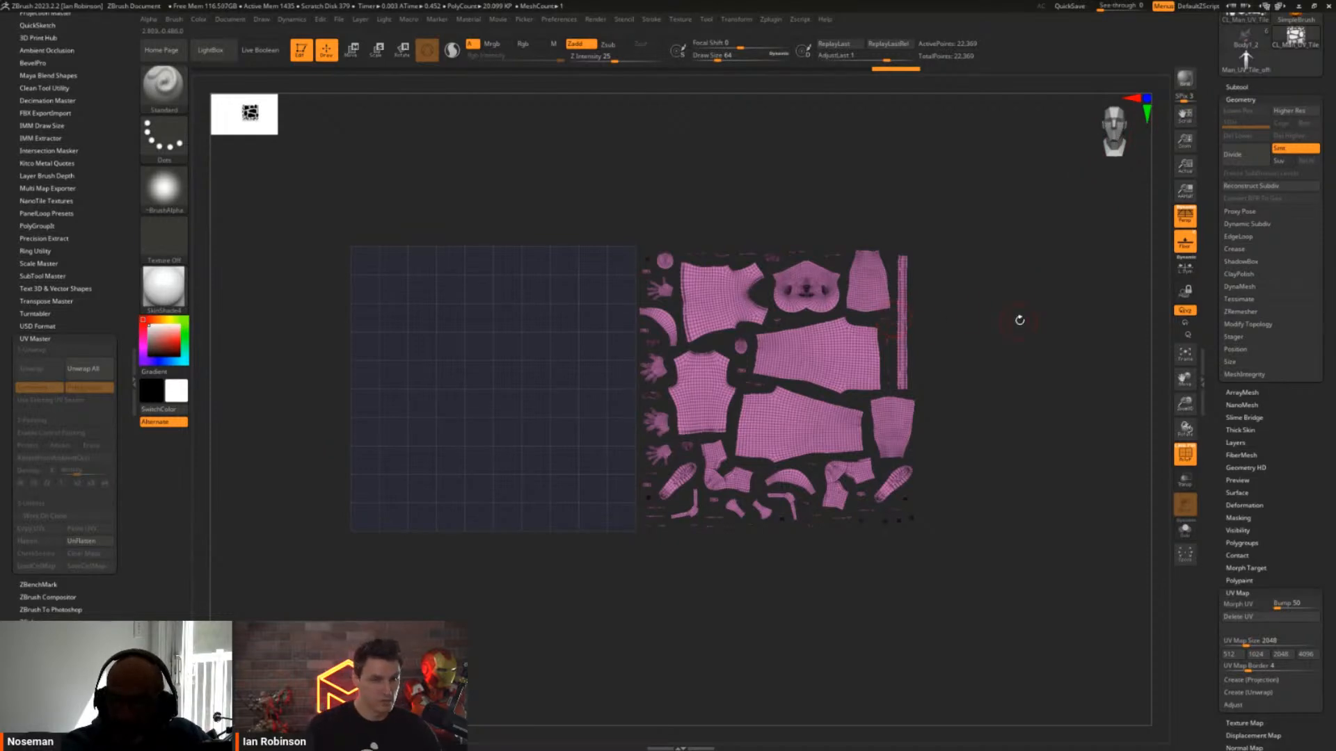
drag(1008, 293, 1056, 280)
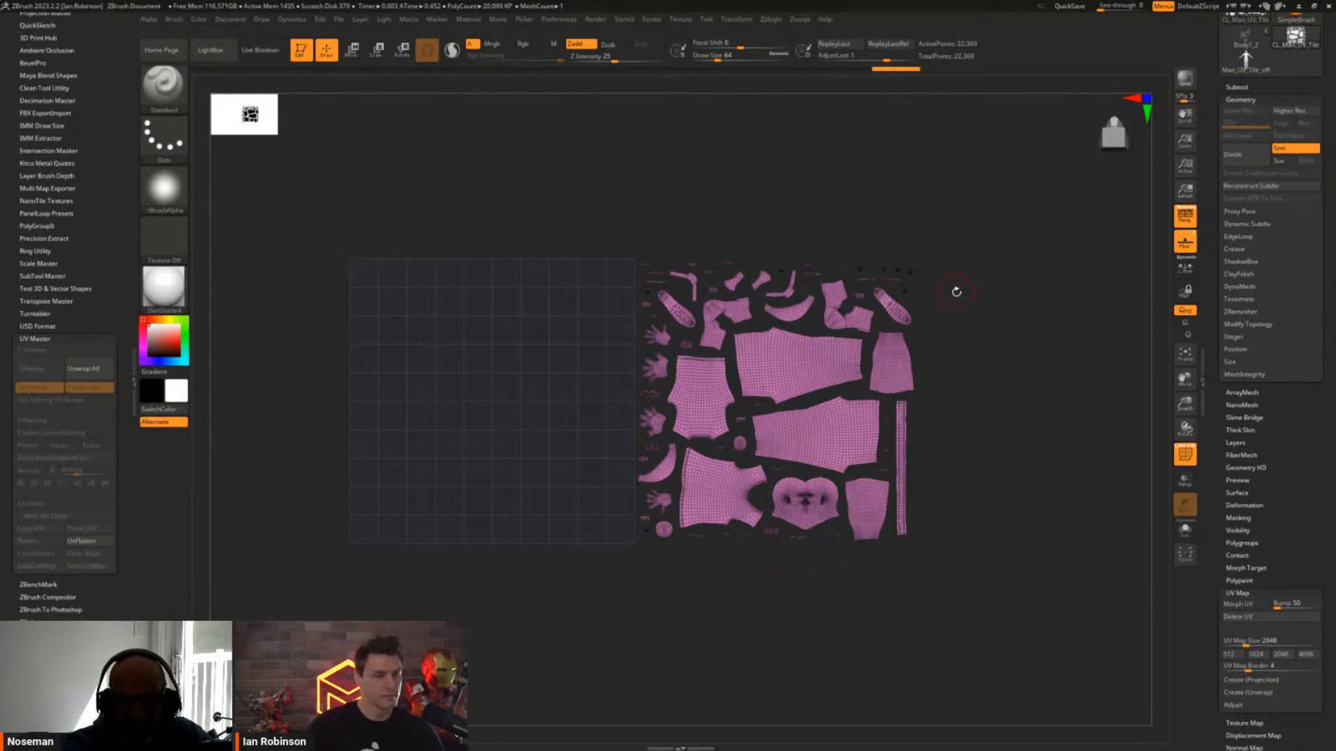
alt+drag(1000, 300, 1001, 307)
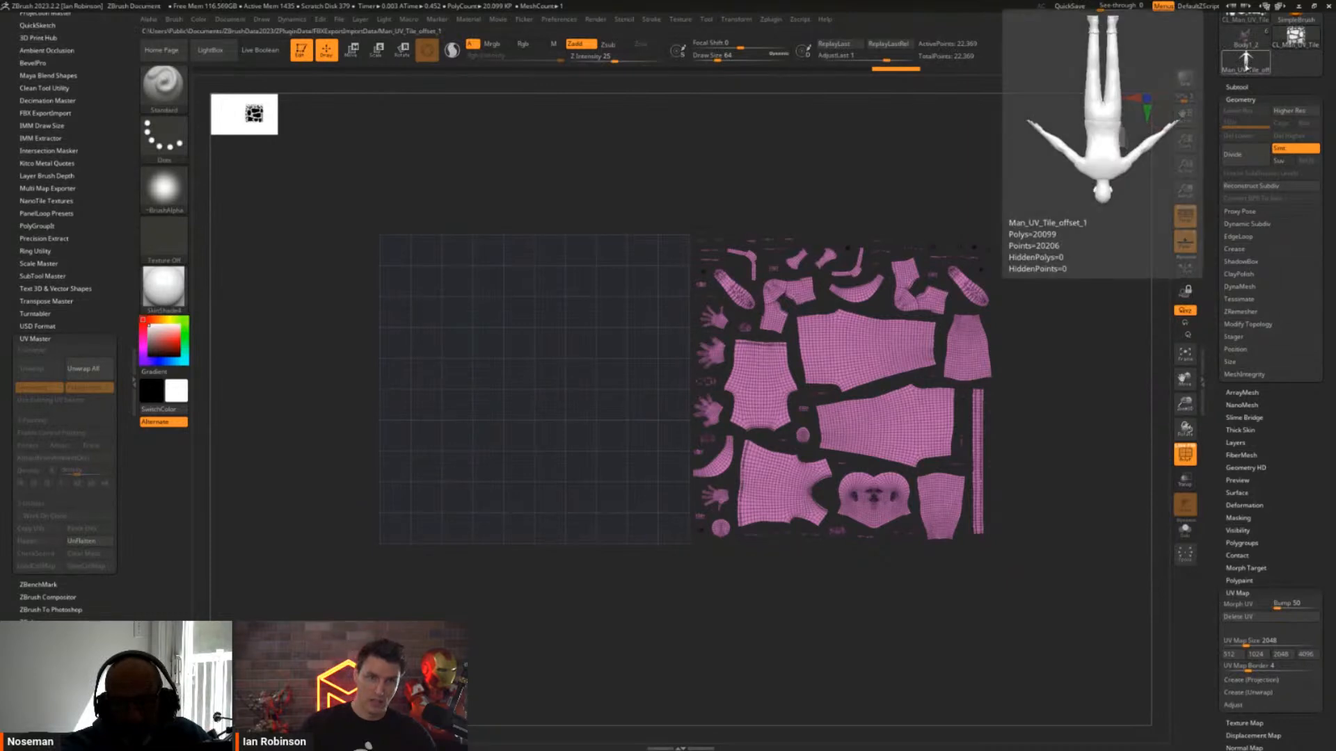
Return to the original man model, morph it into its flattened UV layout and display the polyframe on the islands
click(1245, 61)
drag(698, 505, 760, 434)
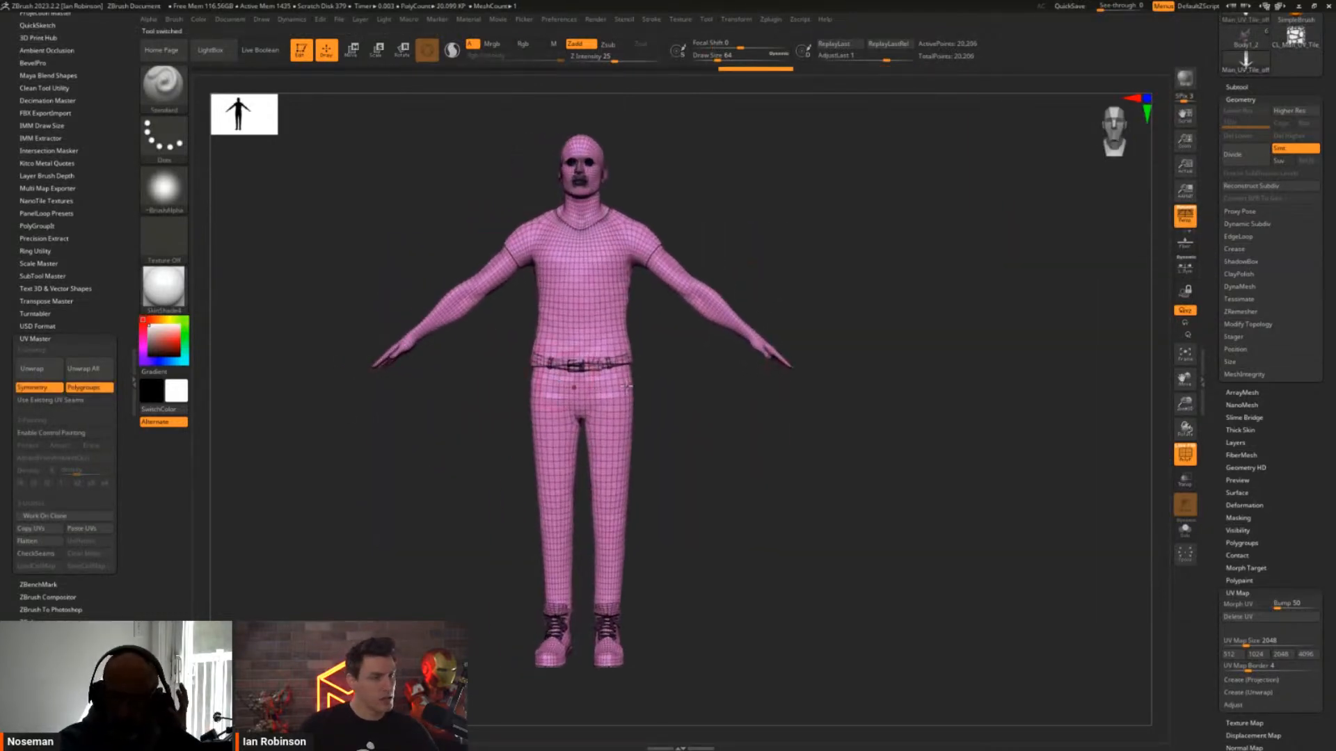
alt+drag(1005, 325, 1014, 361)
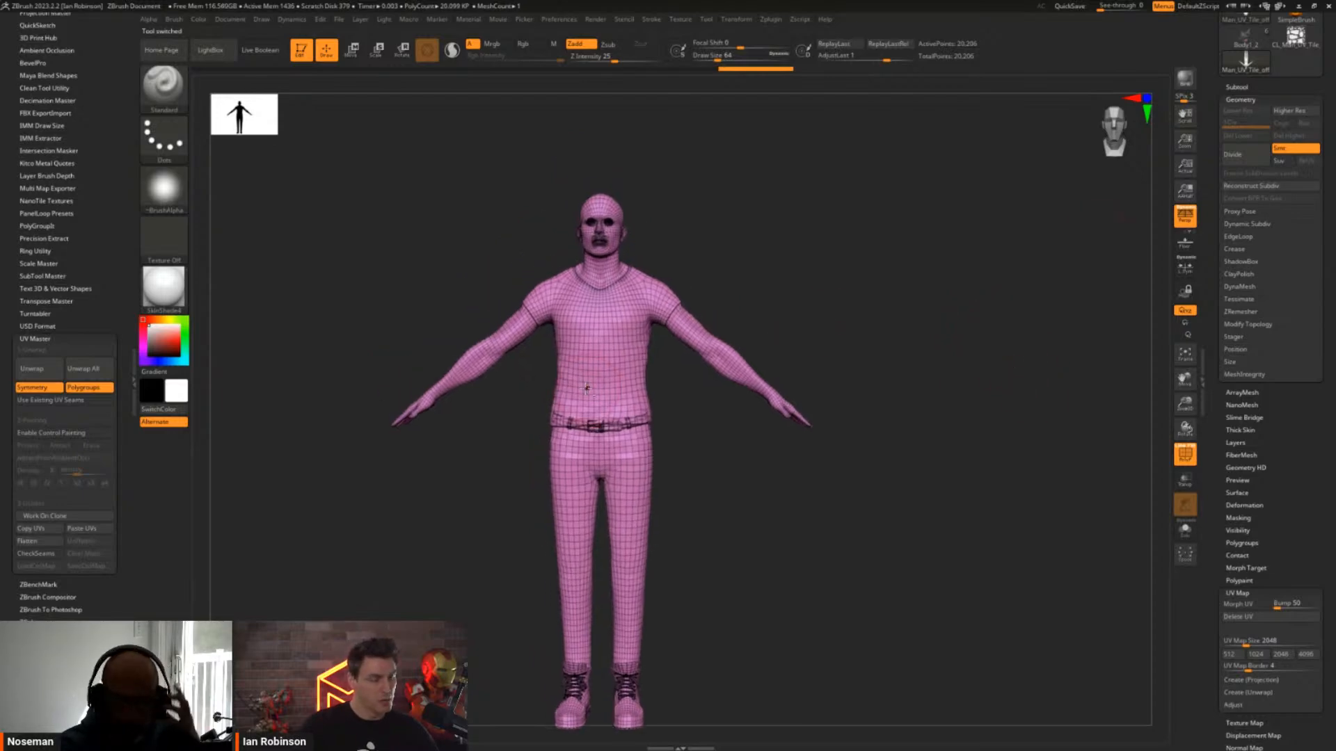
alt+right_drag(587, 390, 617, 434)
key(shift+f)
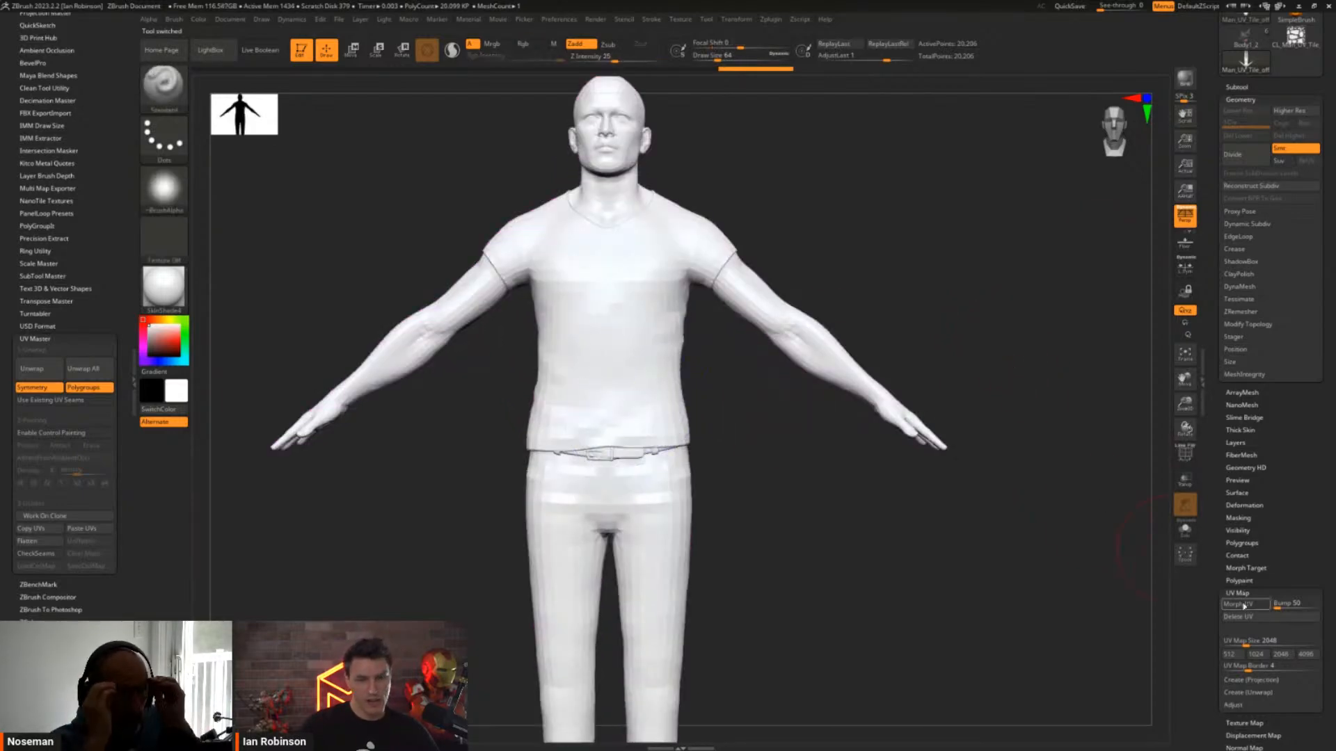
click(1244, 605)
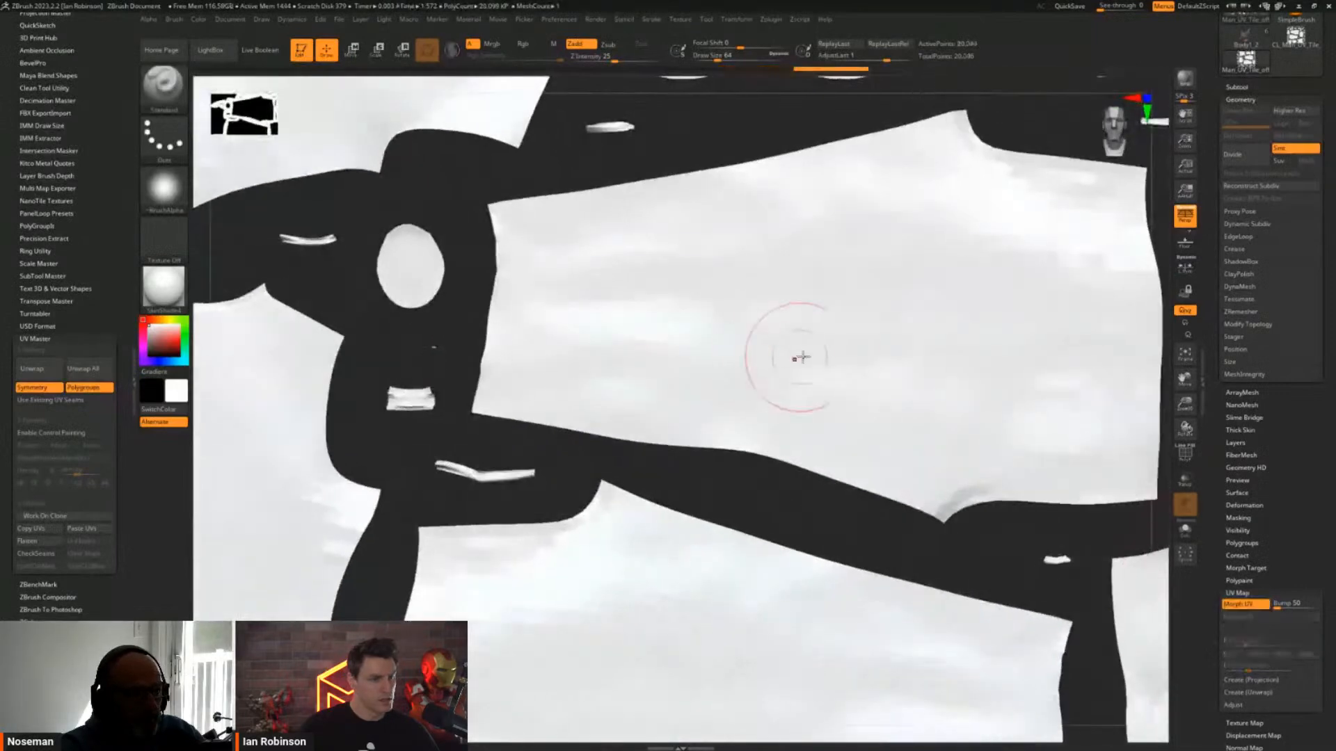
key(shift+f)
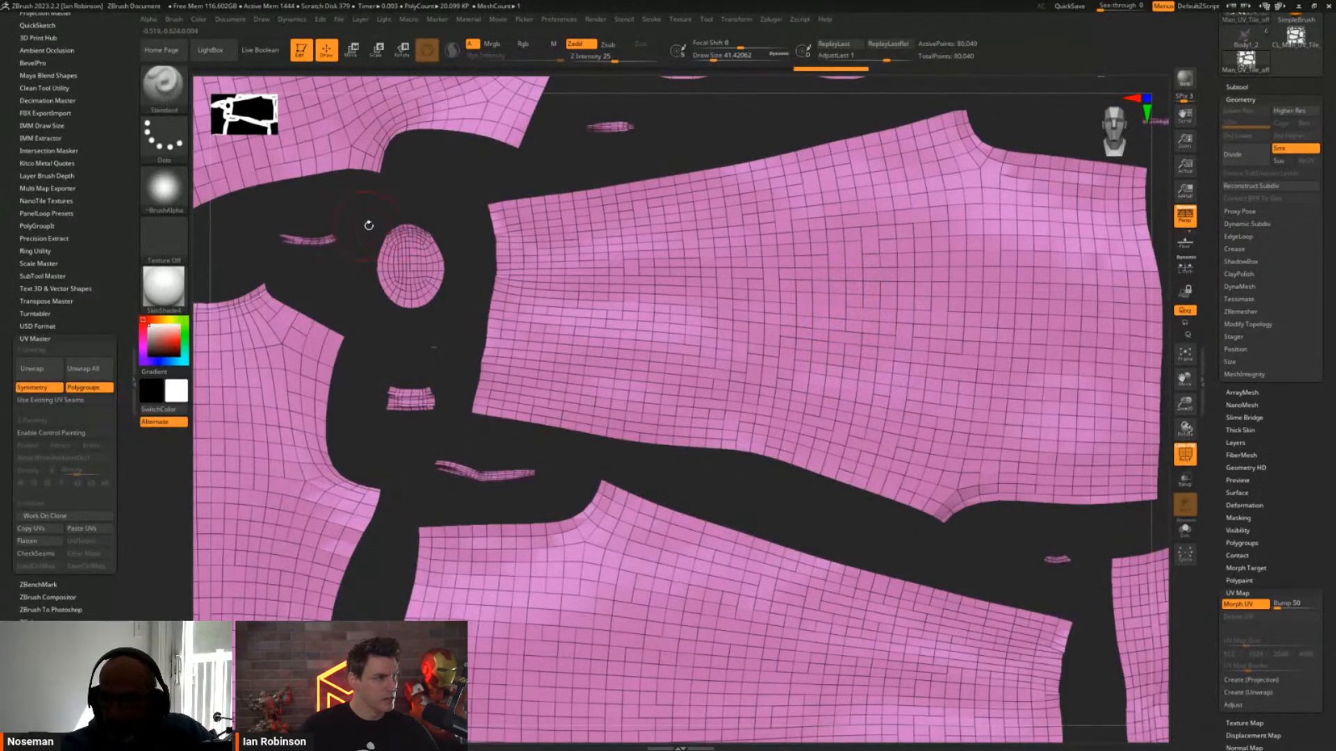
Fill the mesh with white and use the Paint brush to make a red stroke across the upper trouser-leg UV island
click(198, 19)
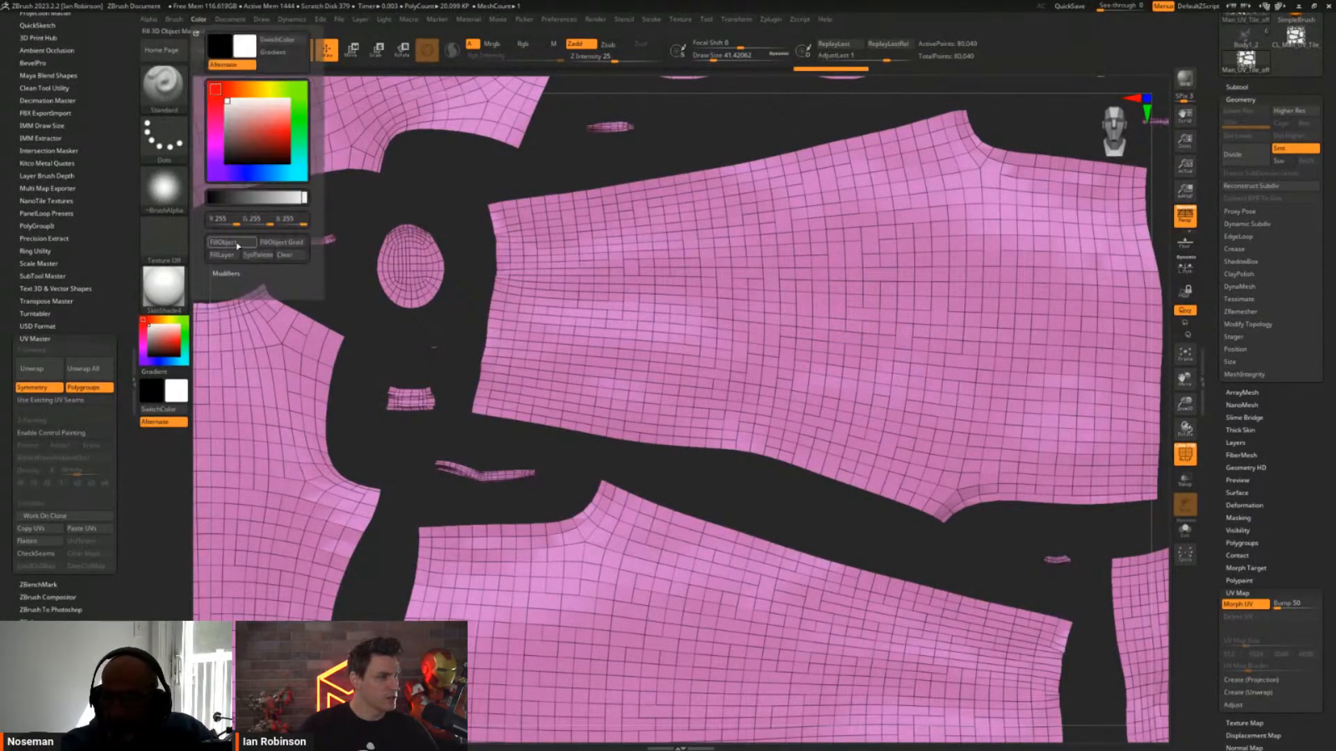
click(237, 246)
click(180, 341)
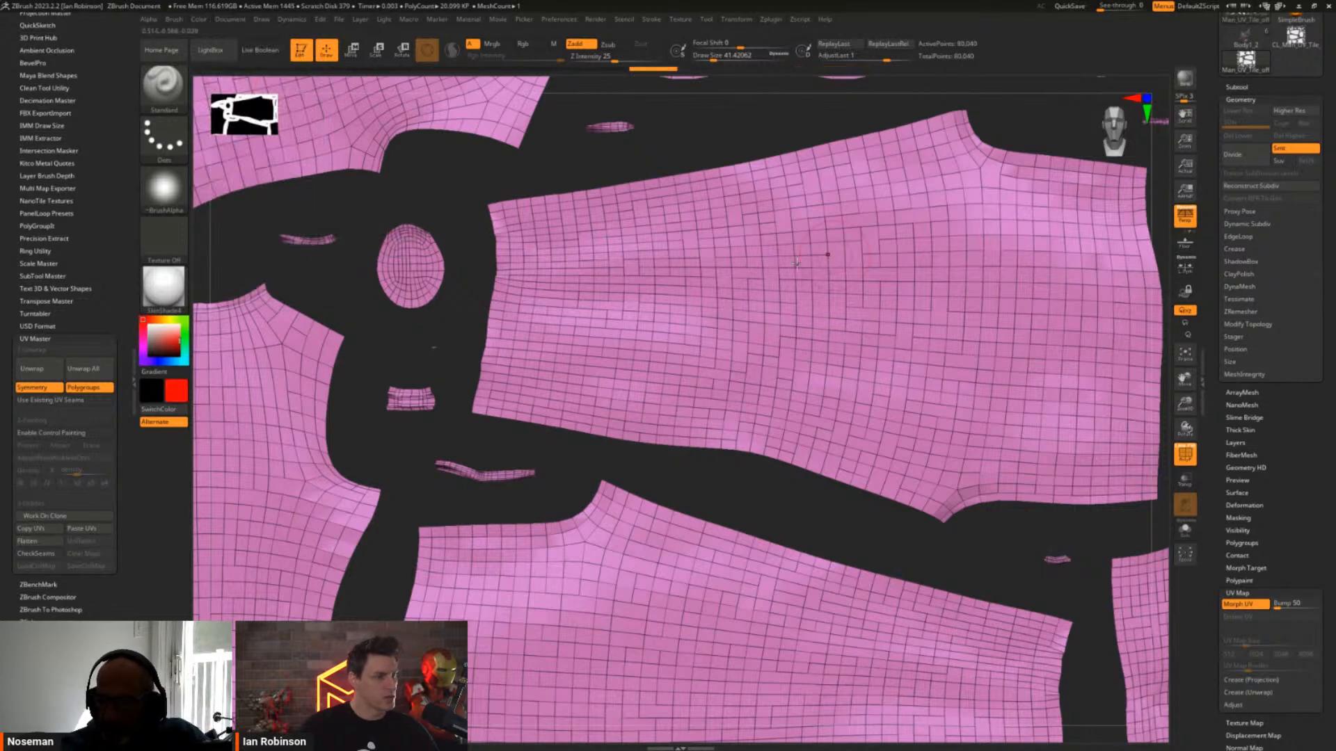
key(b)
key(p)
key(a)
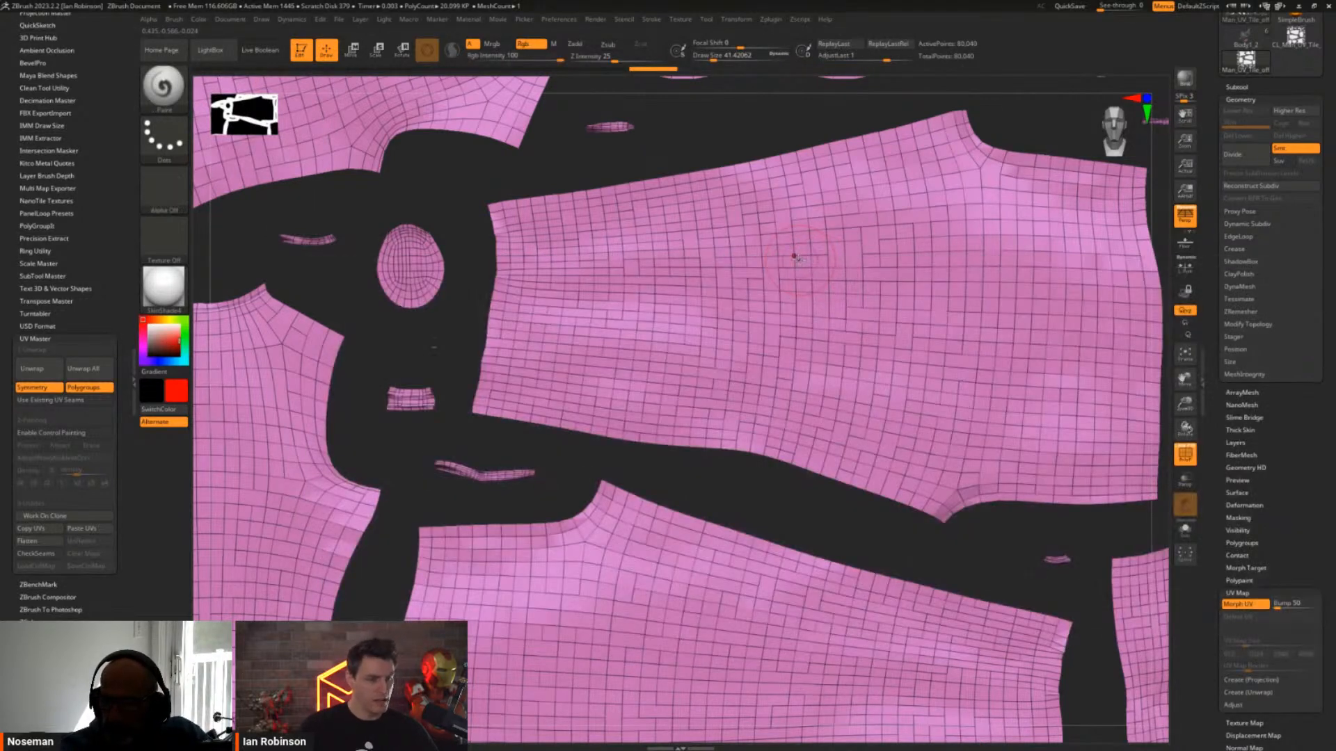
key(s)
drag(1002, 289, 667, 303)
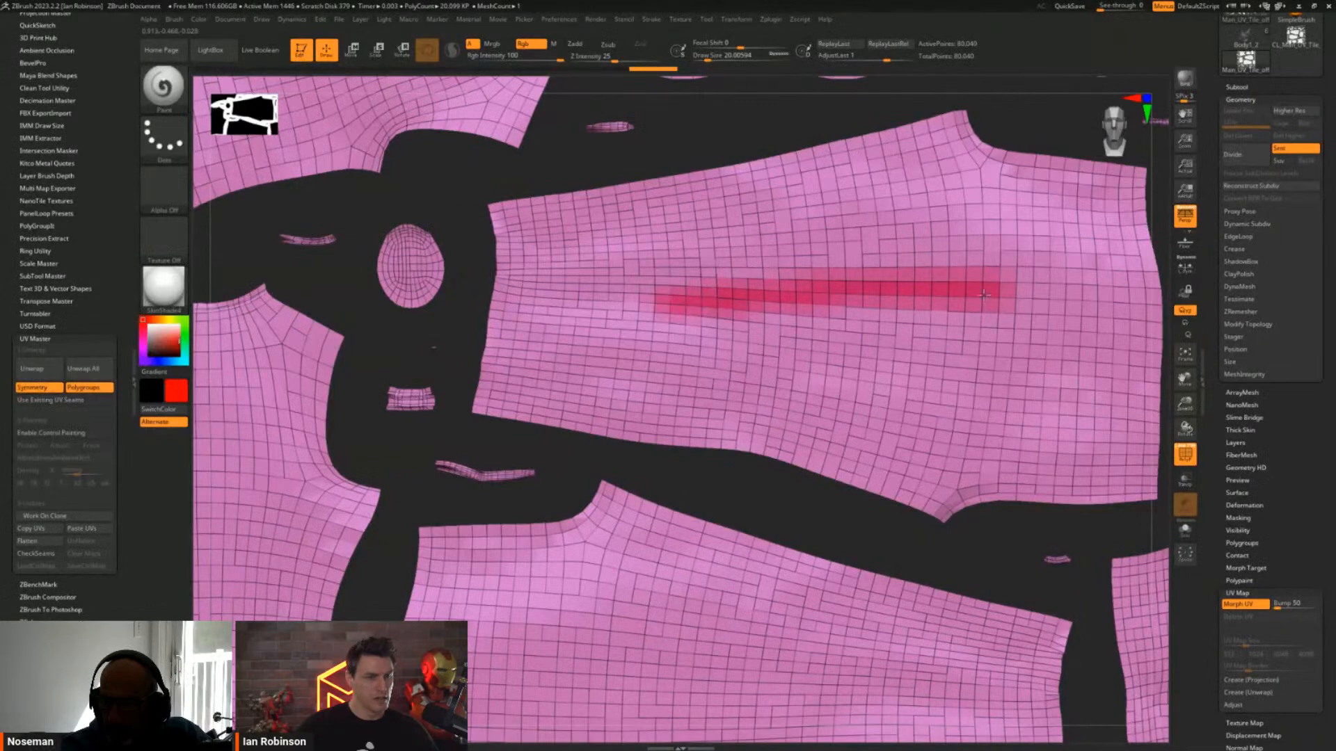
Hide the polyframe, return the mesh from the UV layout to its 3D shape and examine the red paint on the legs
key(shift+f)
key(f)
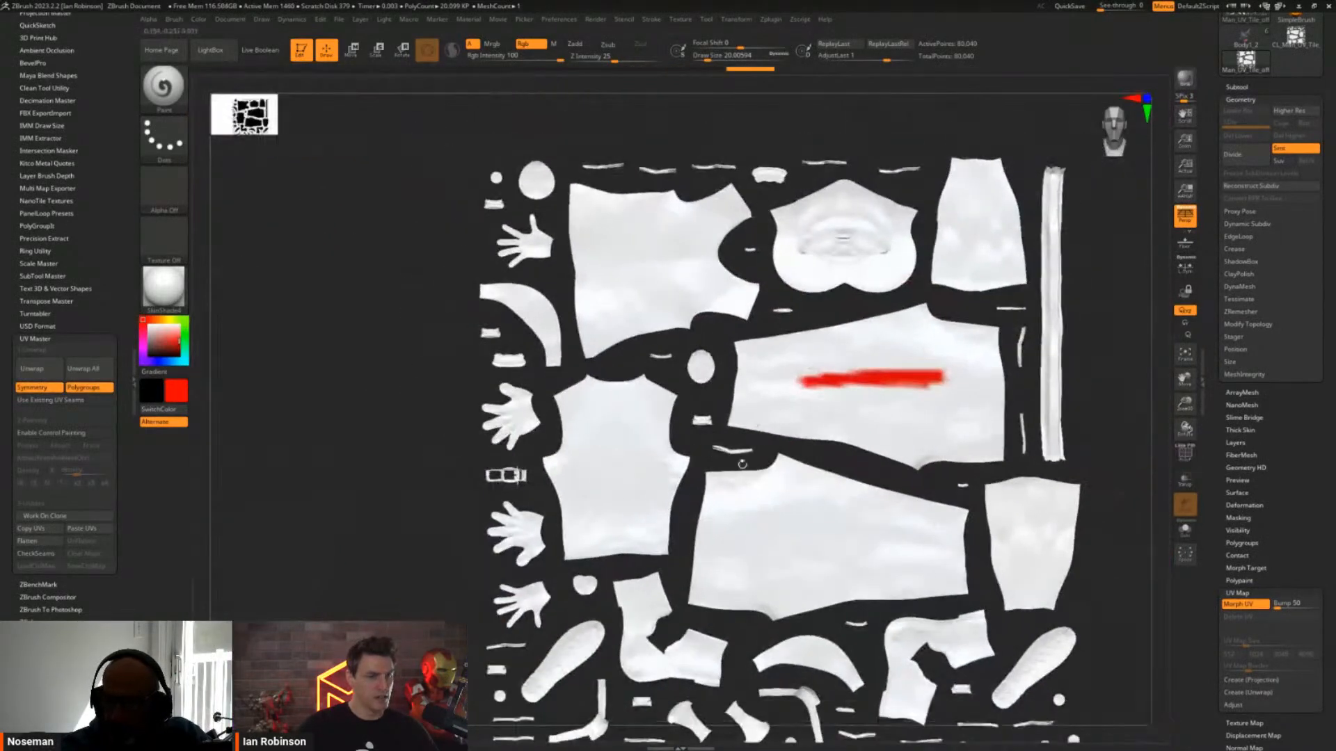
drag(778, 535, 835, 535)
click(1246, 604)
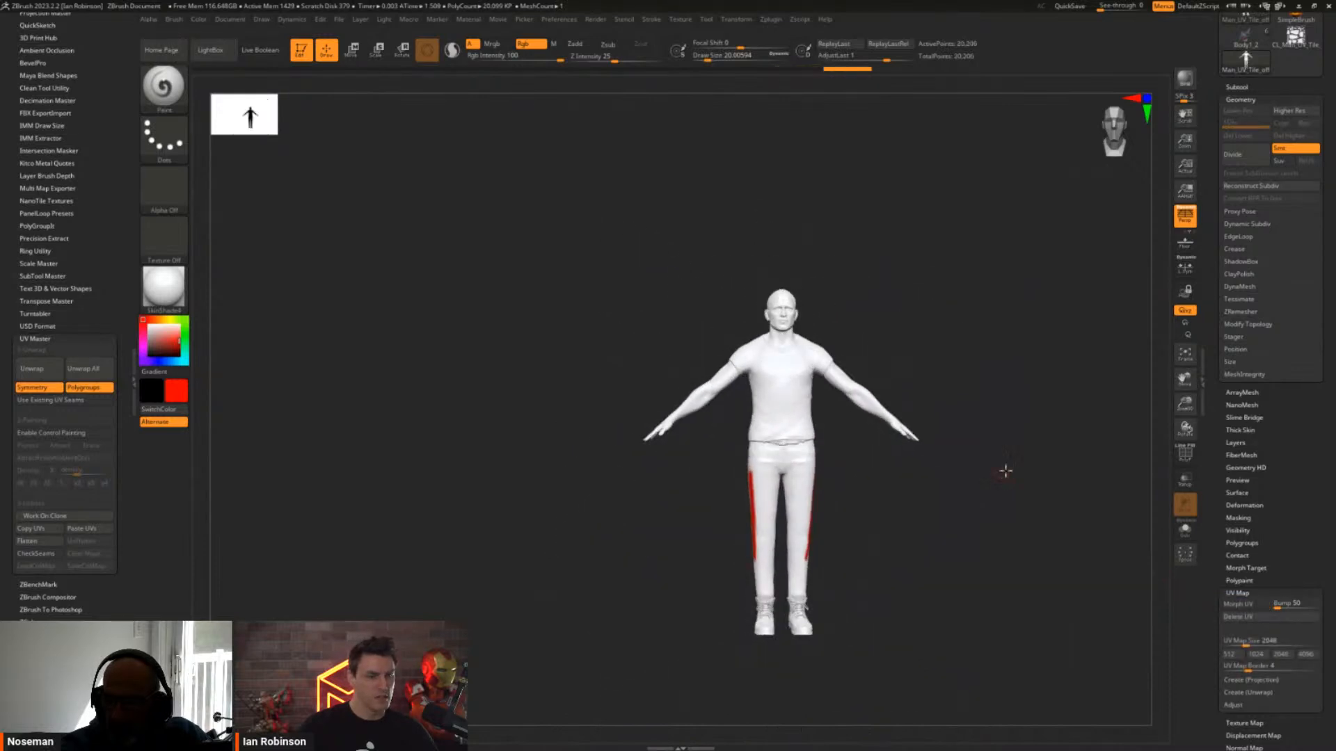
drag(1006, 473, 776, 468)
alt+drag(886, 421, 891, 502)
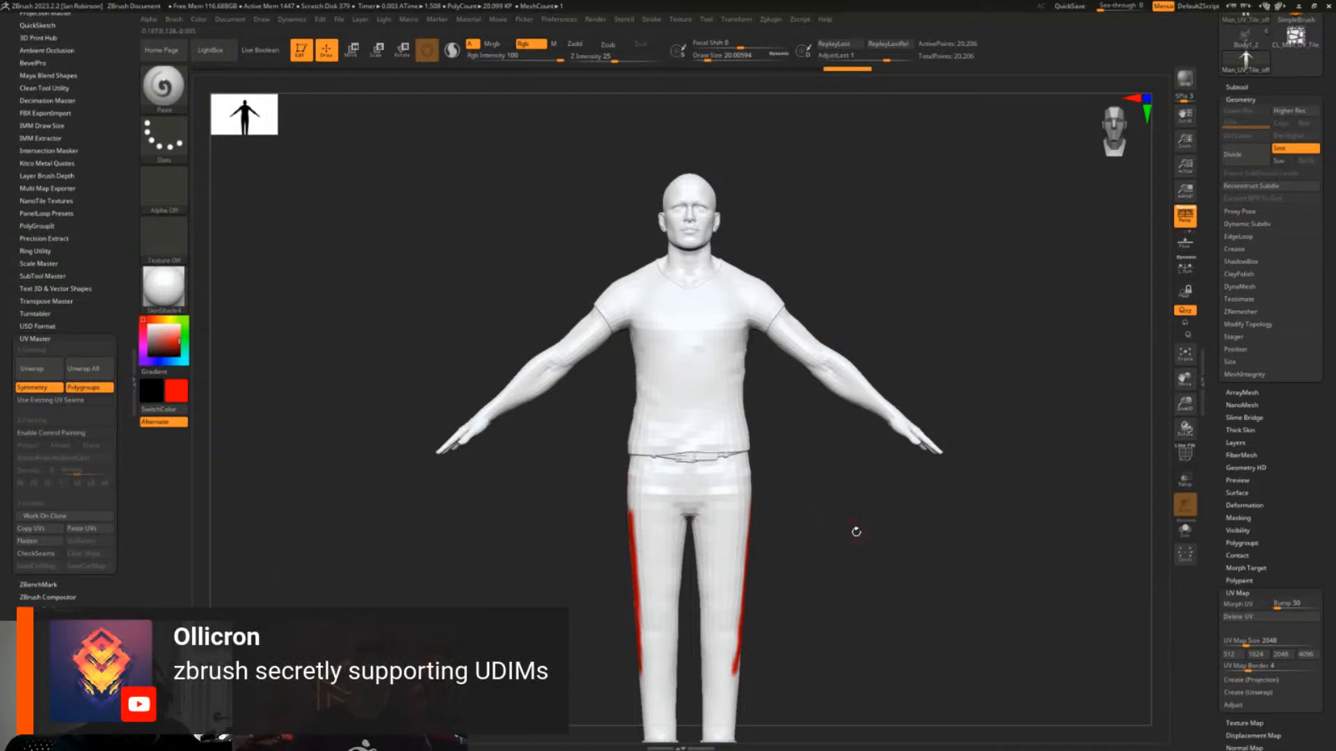
alt+drag(842, 549, 815, 547)
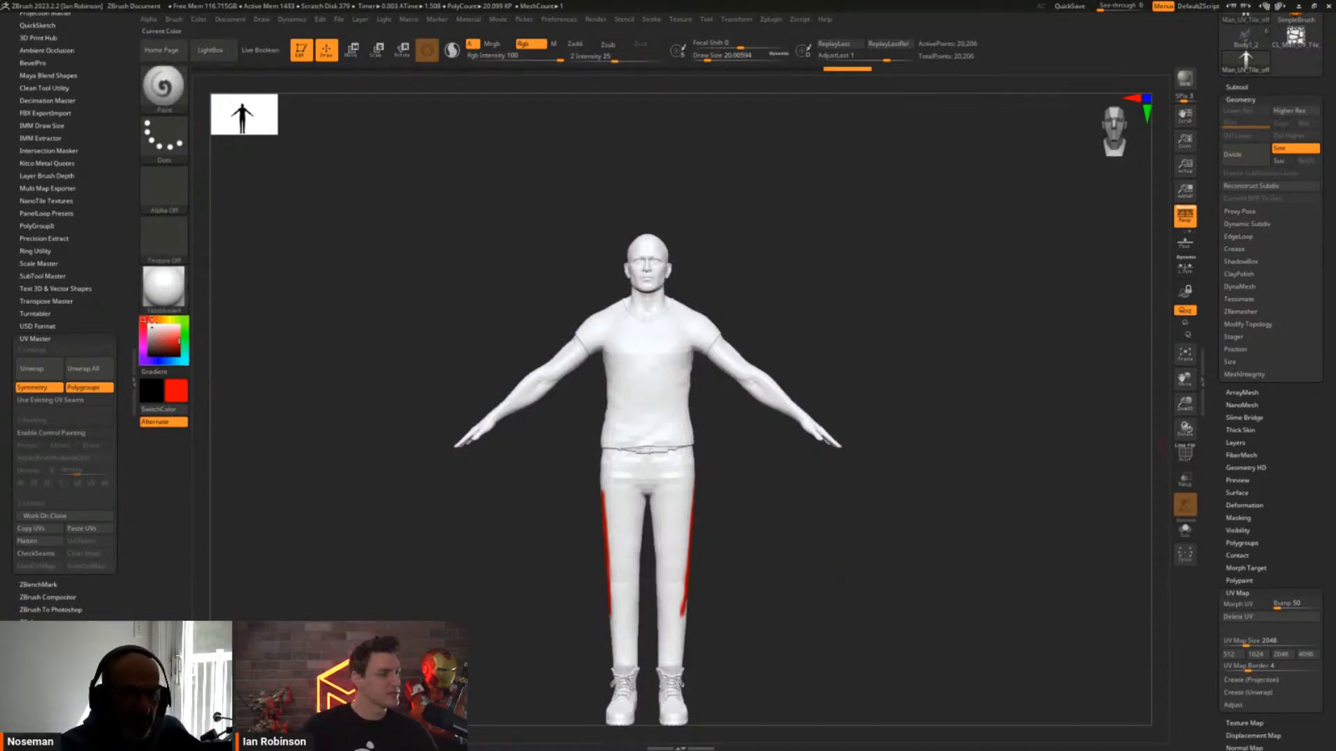
Cover the red paint by filling the whole man model with a near-white color
drag(171, 341, 148, 327)
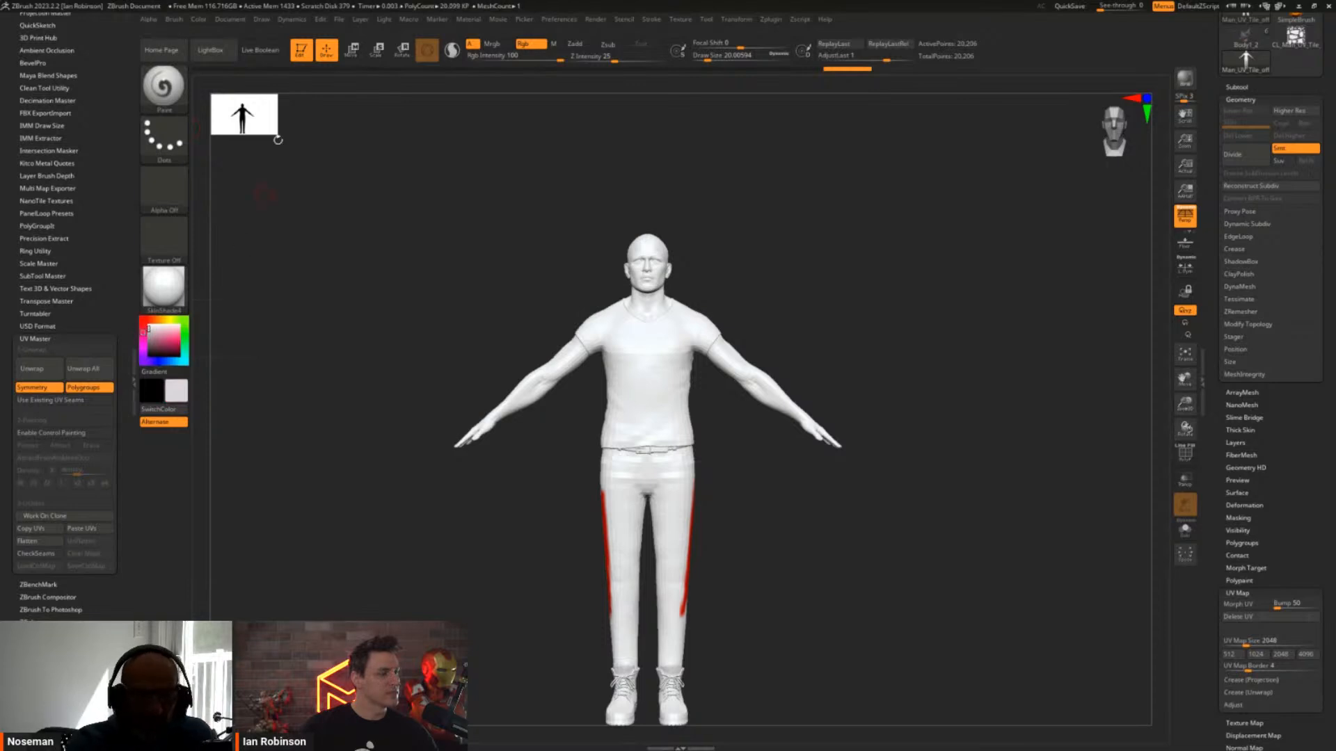
click(198, 20)
click(223, 242)
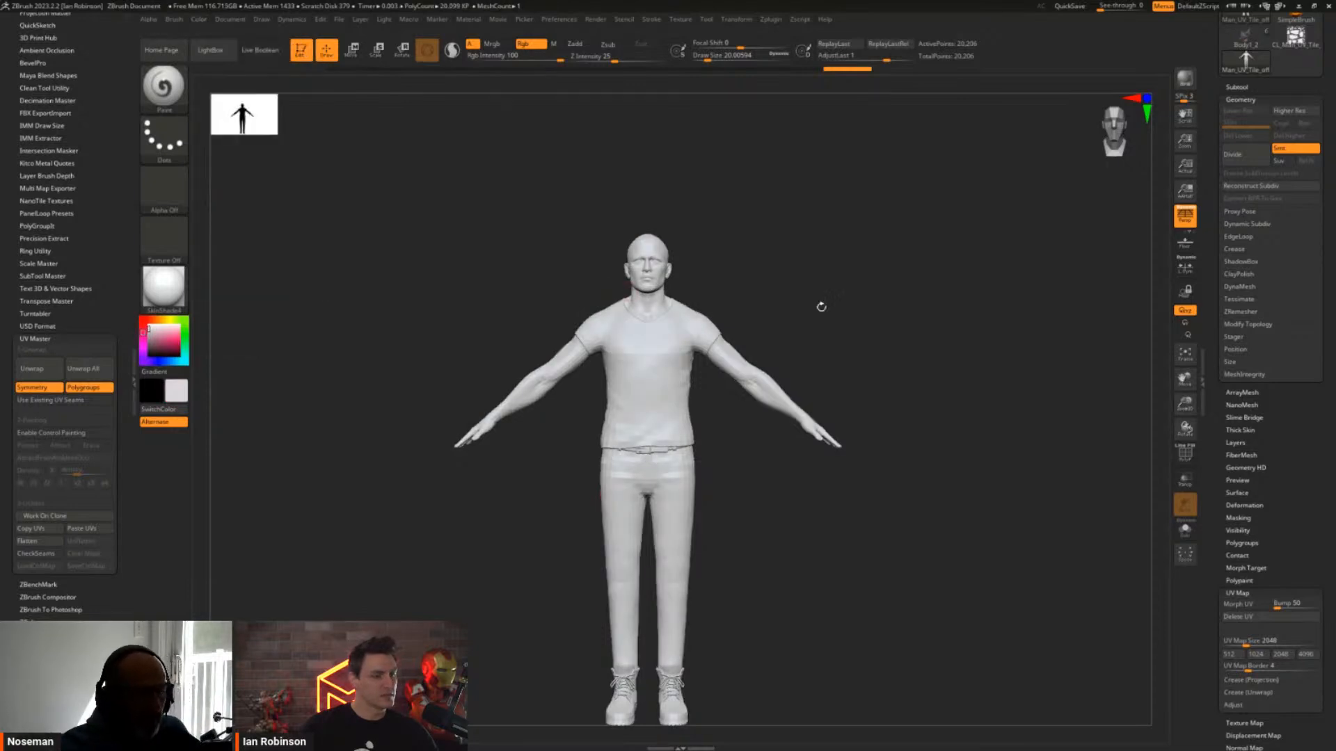
Switch to the painted shark model and view its open mouth and body from the front and side
click(1245, 35)
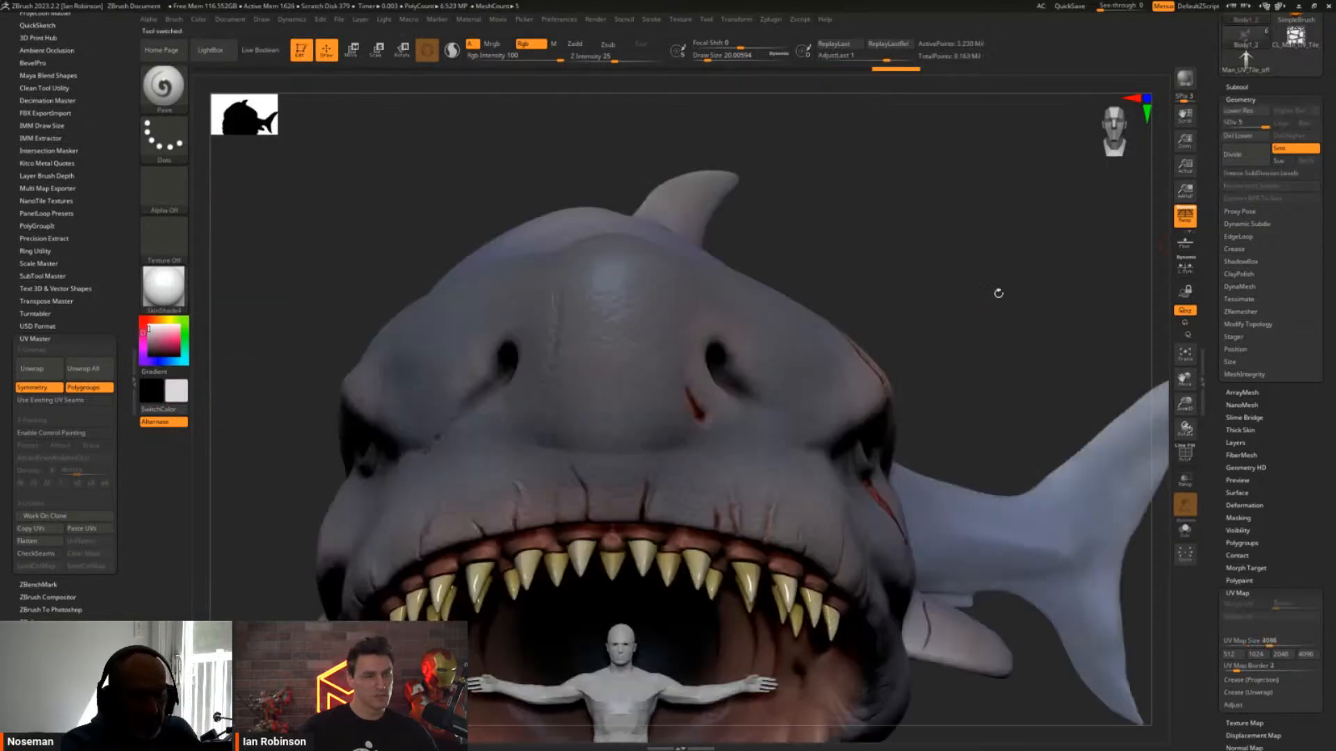
alt+drag(978, 353, 960, 307)
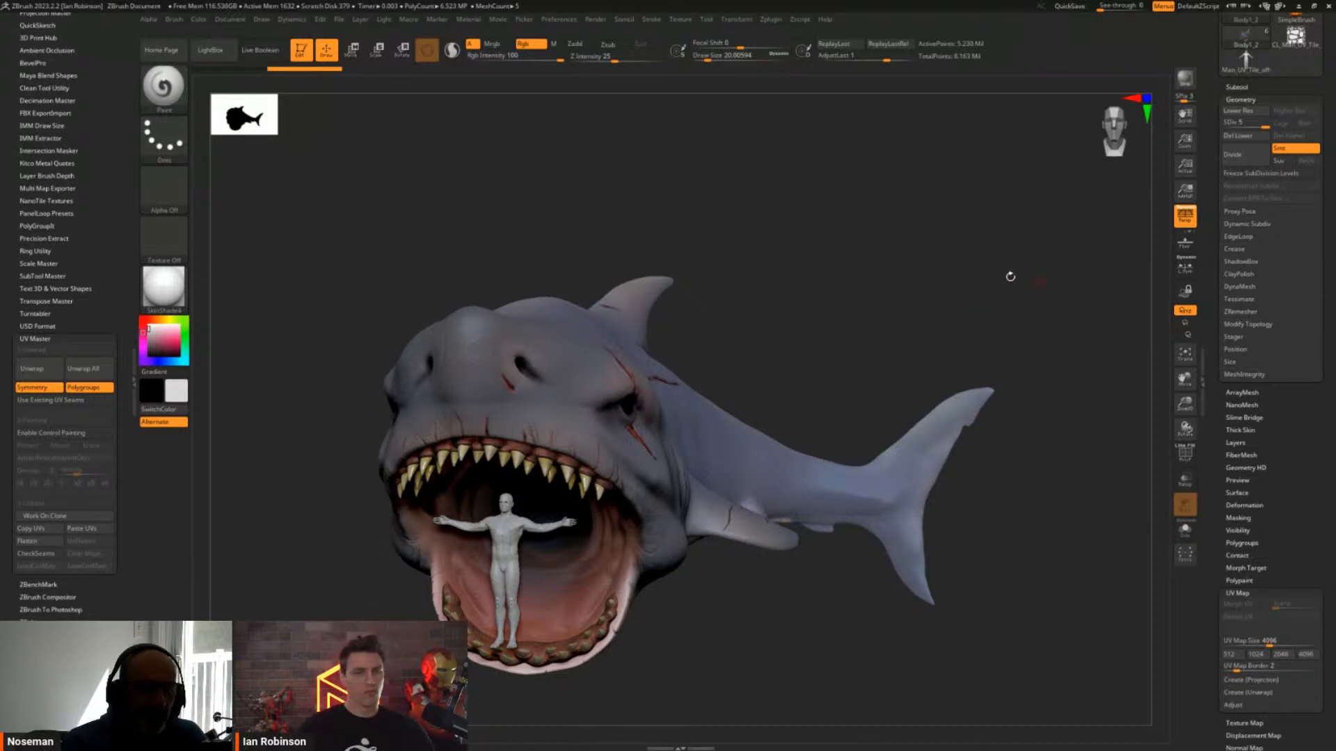
drag(1011, 276, 951, 253)
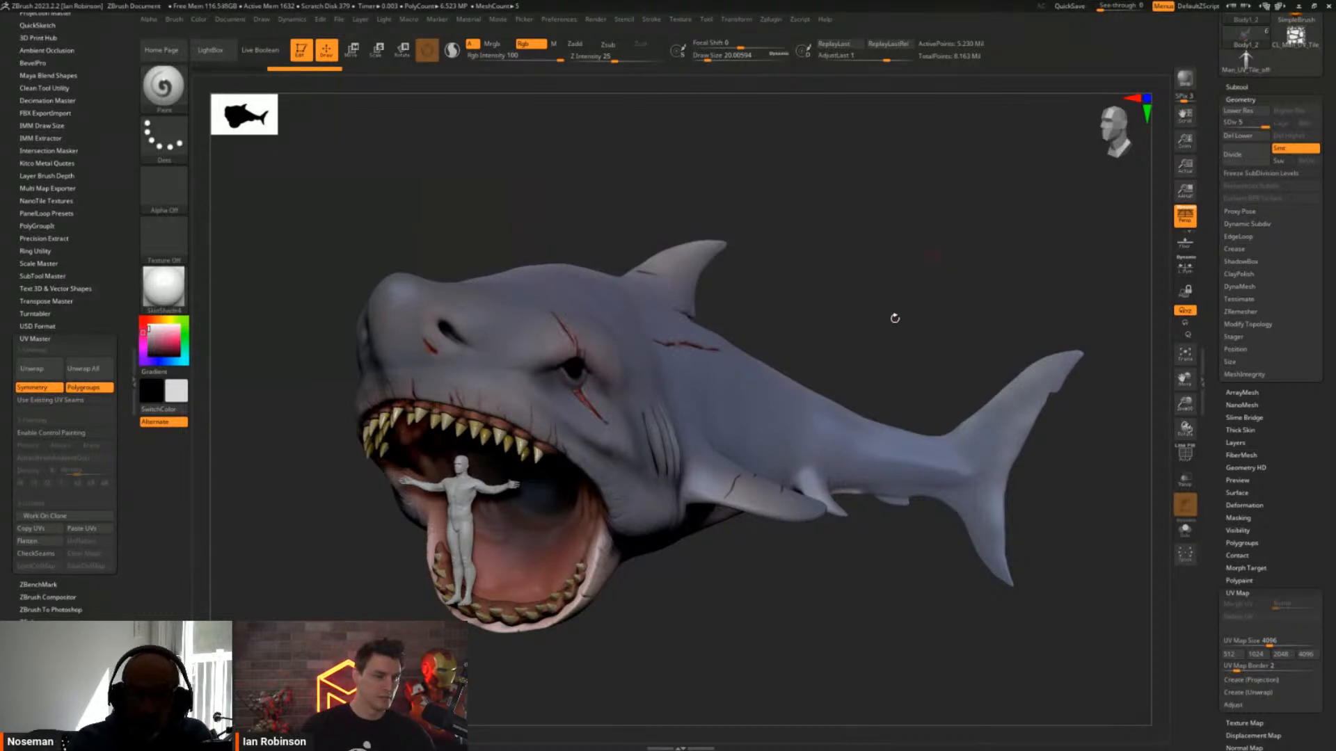
alt+drag(891, 202, 988, 200)
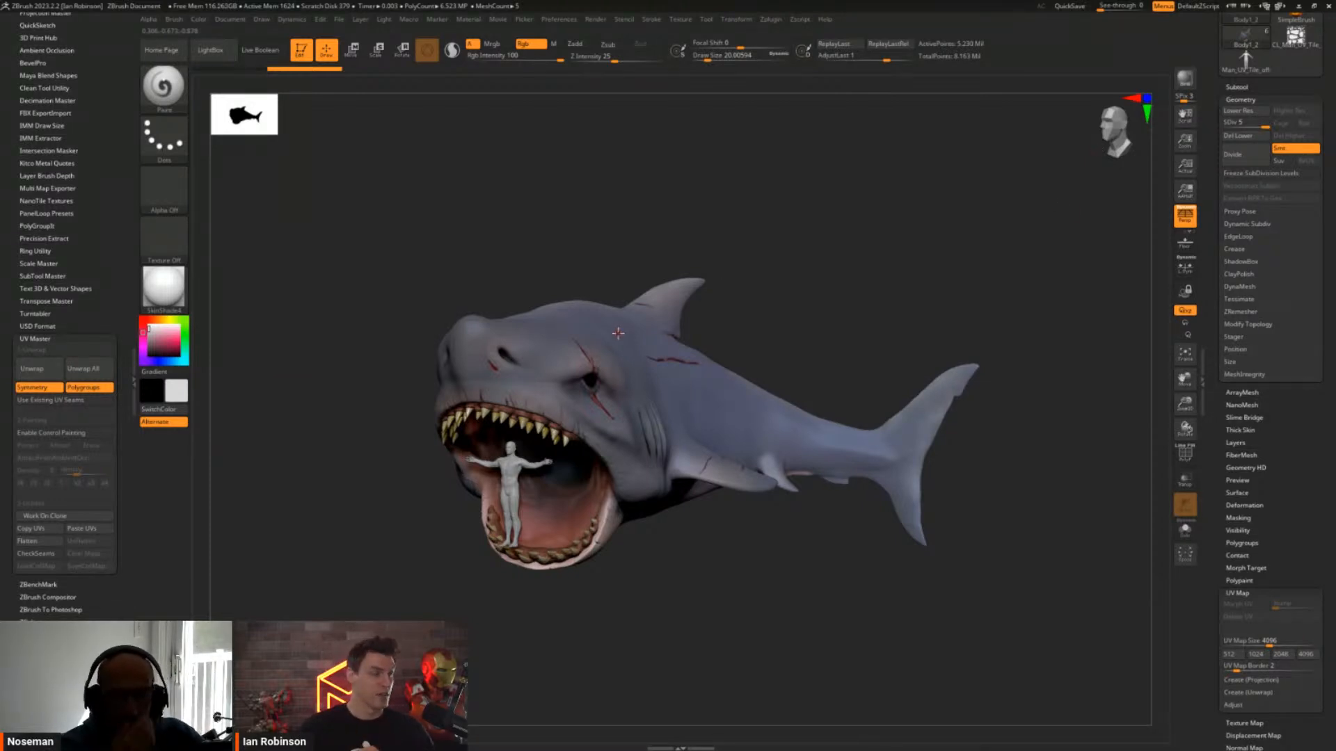
drag(925, 324, 905, 326)
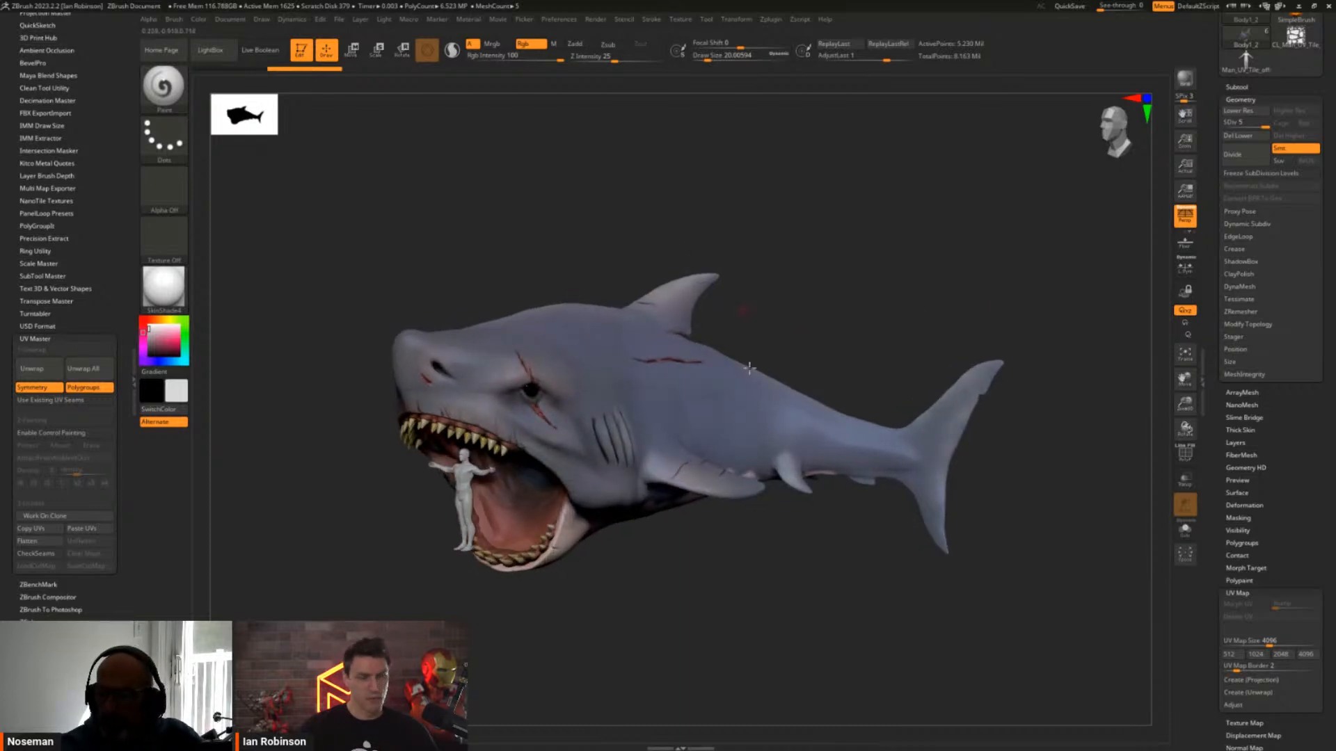
key(shift+f)
key(shift+f)
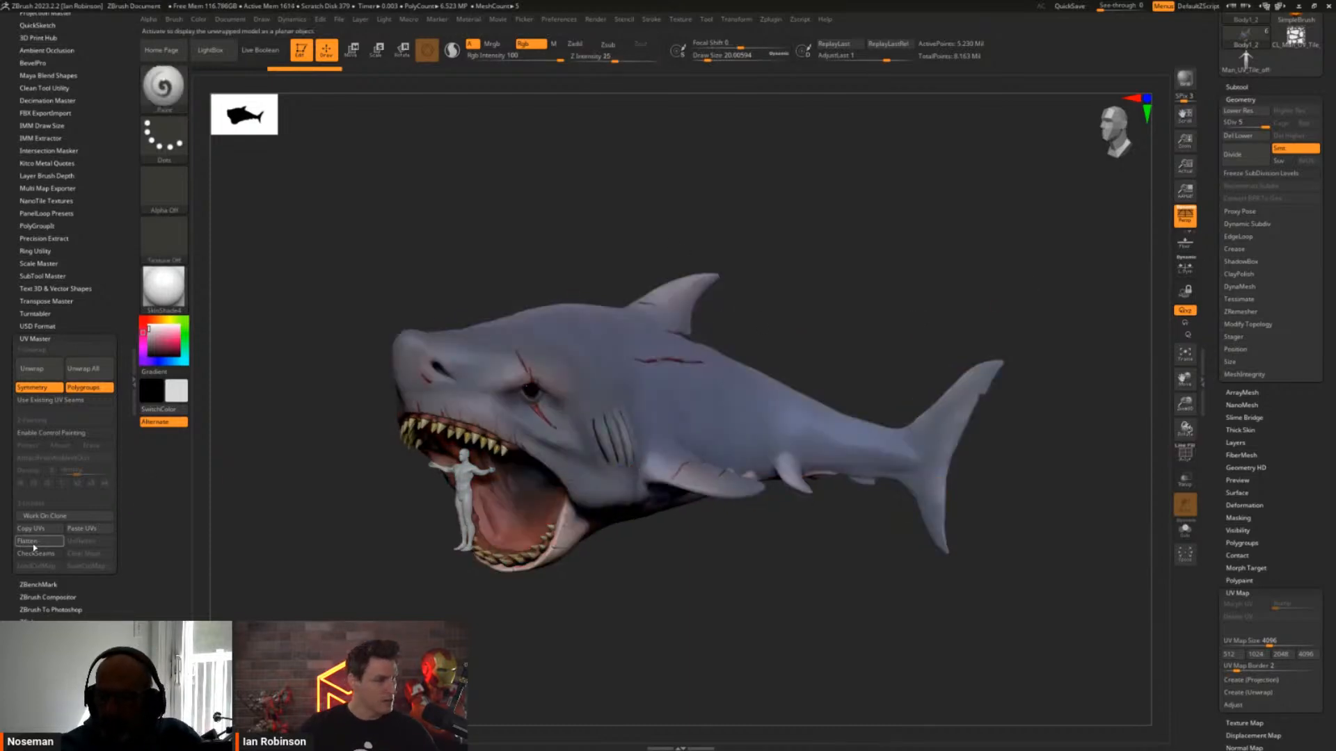
Create a UV Master work clone of the shark body, apply BasicMaterial and display its polyframe
click(49, 517)
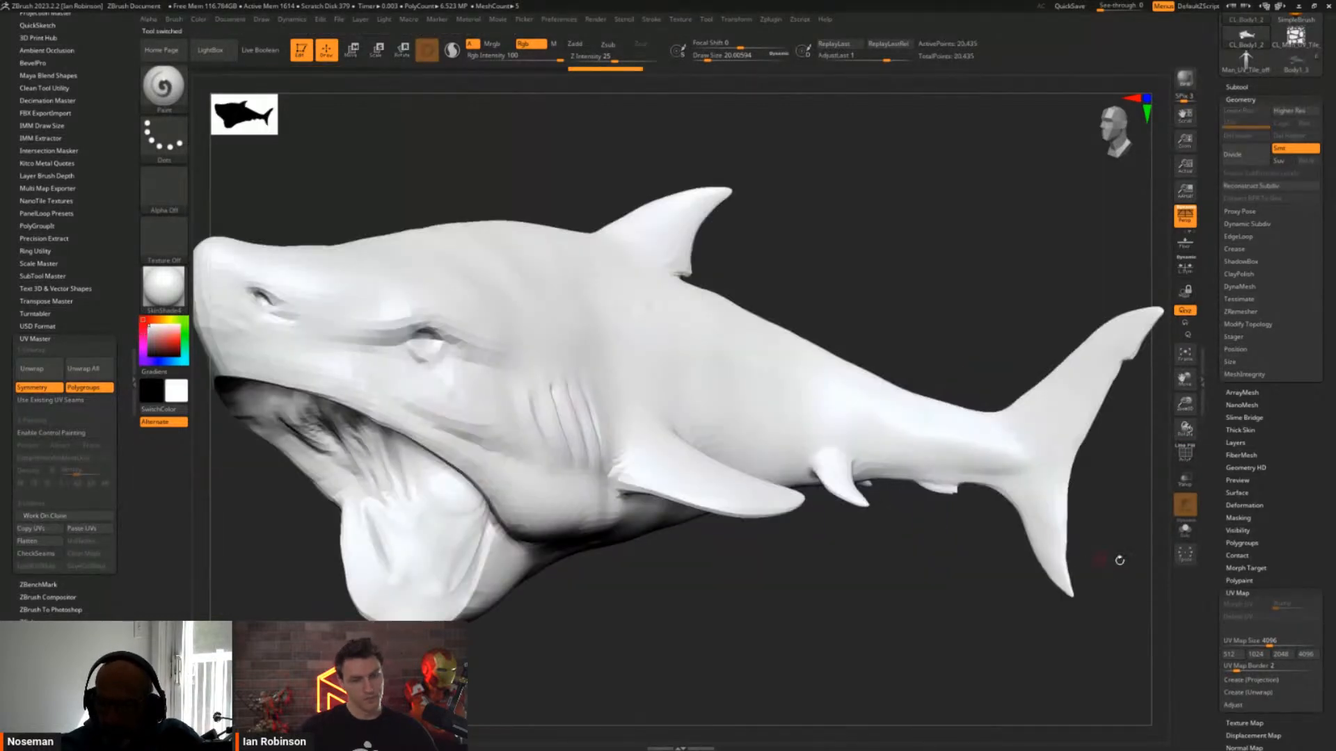
click(164, 287)
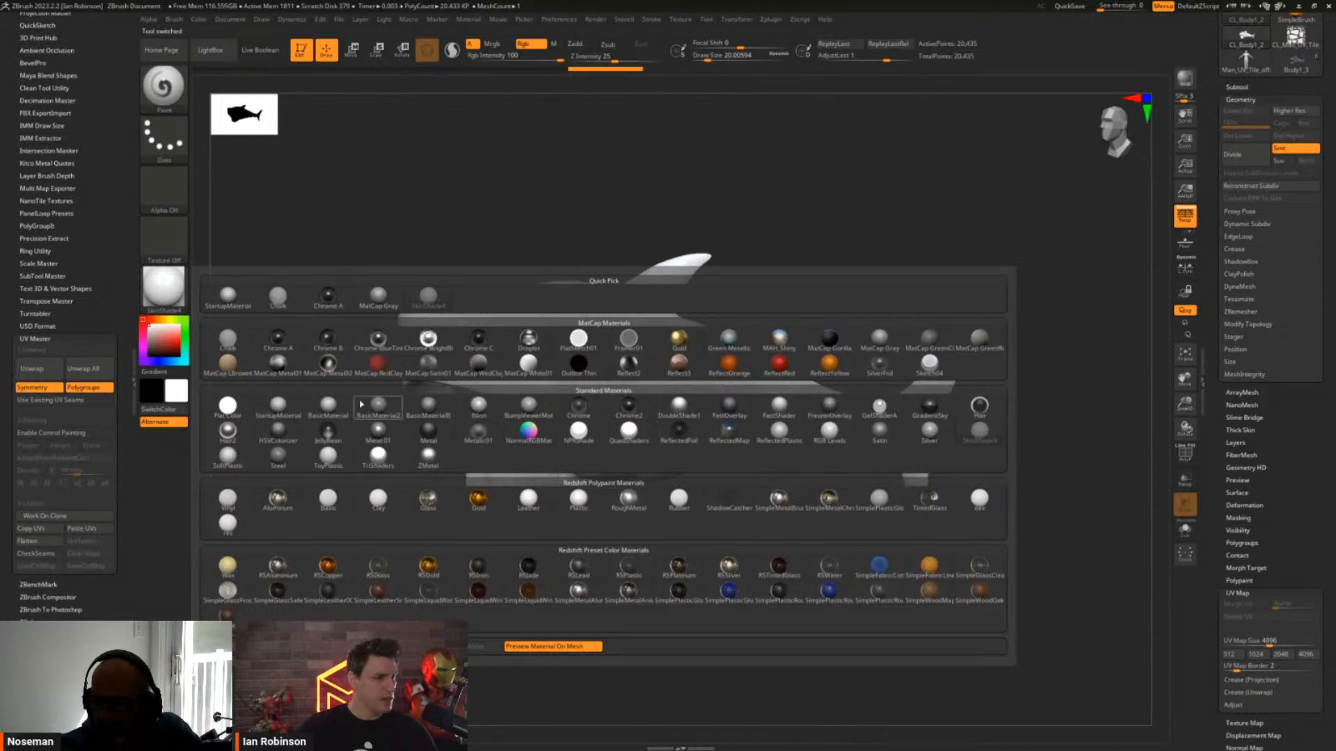
click(327, 406)
key(shift+f)
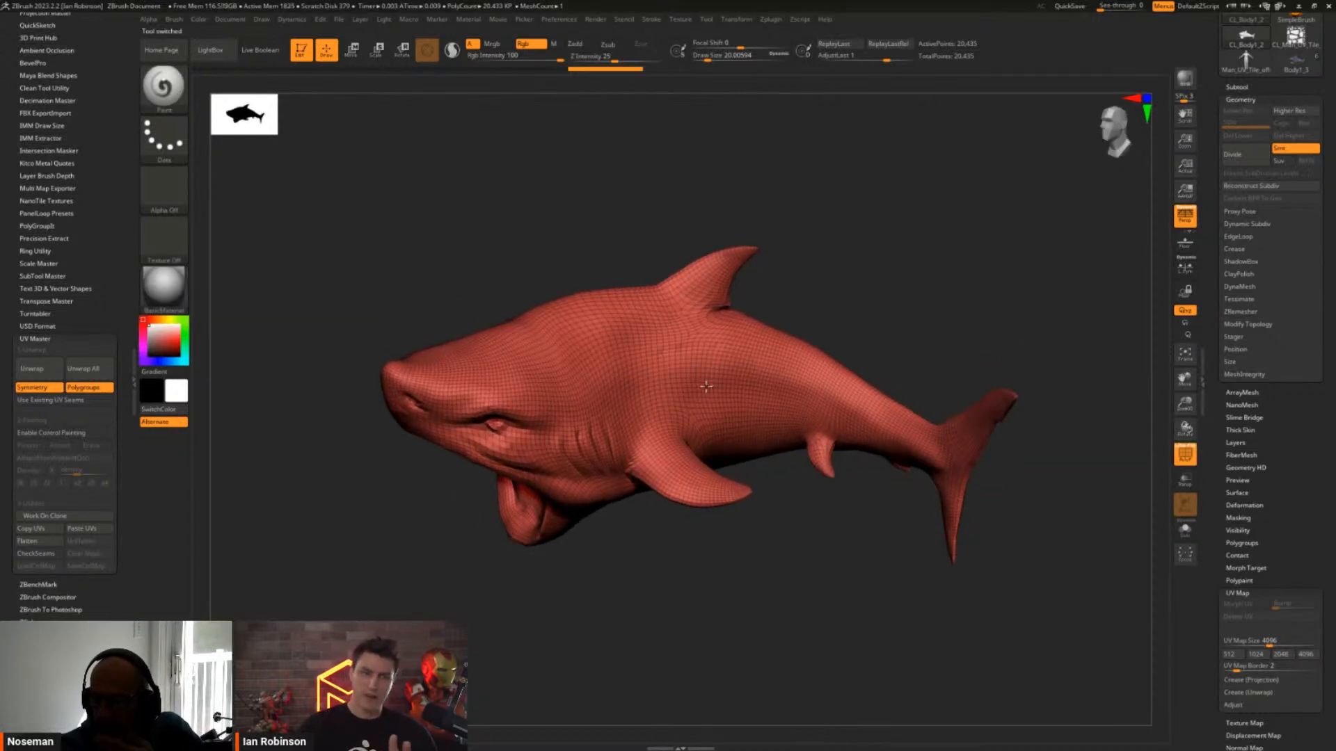
Enable UV Master control painting on the shark clone with a draw size of about 94 and activate Protect
mouse_move(690, 452)
right_down()
mouse_move(816, 445)
mouse_move(829, 380)
mouse_move(817, 441)
mouse_move(814, 393)
right_up()
key(s)
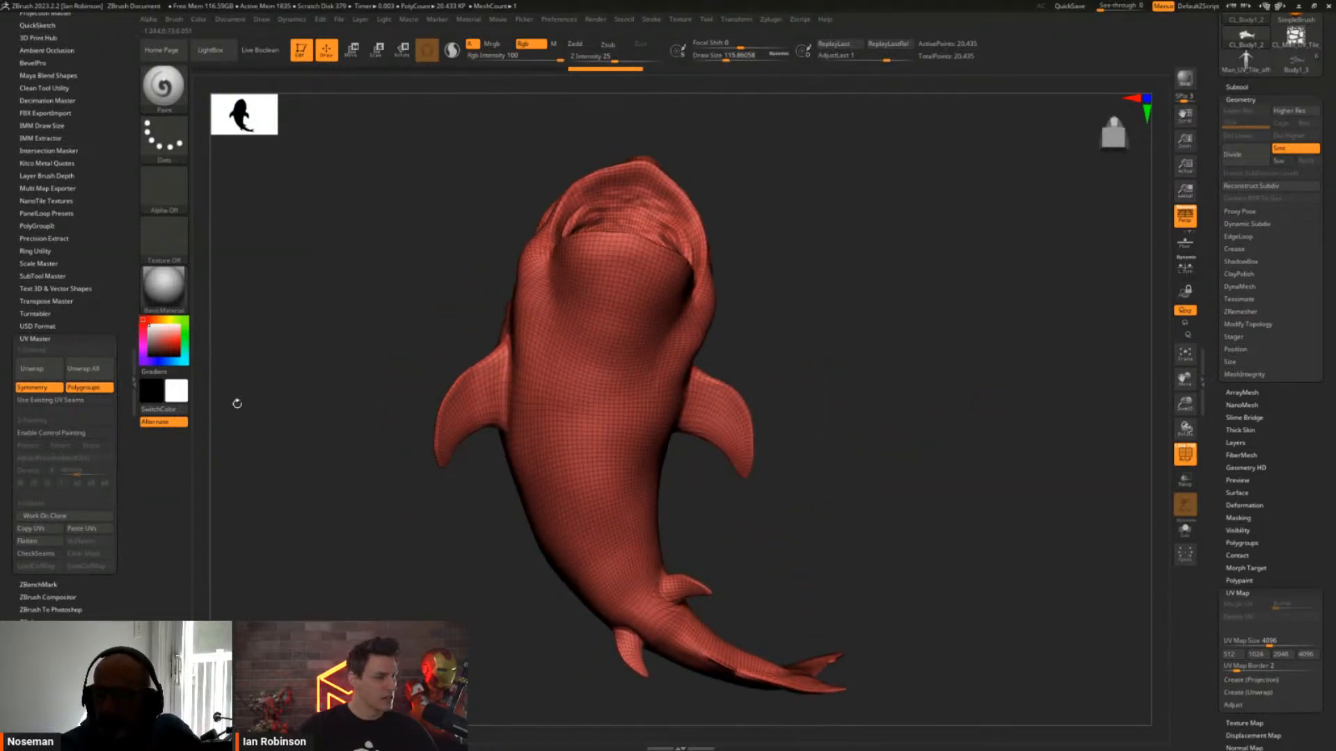
click(63, 434)
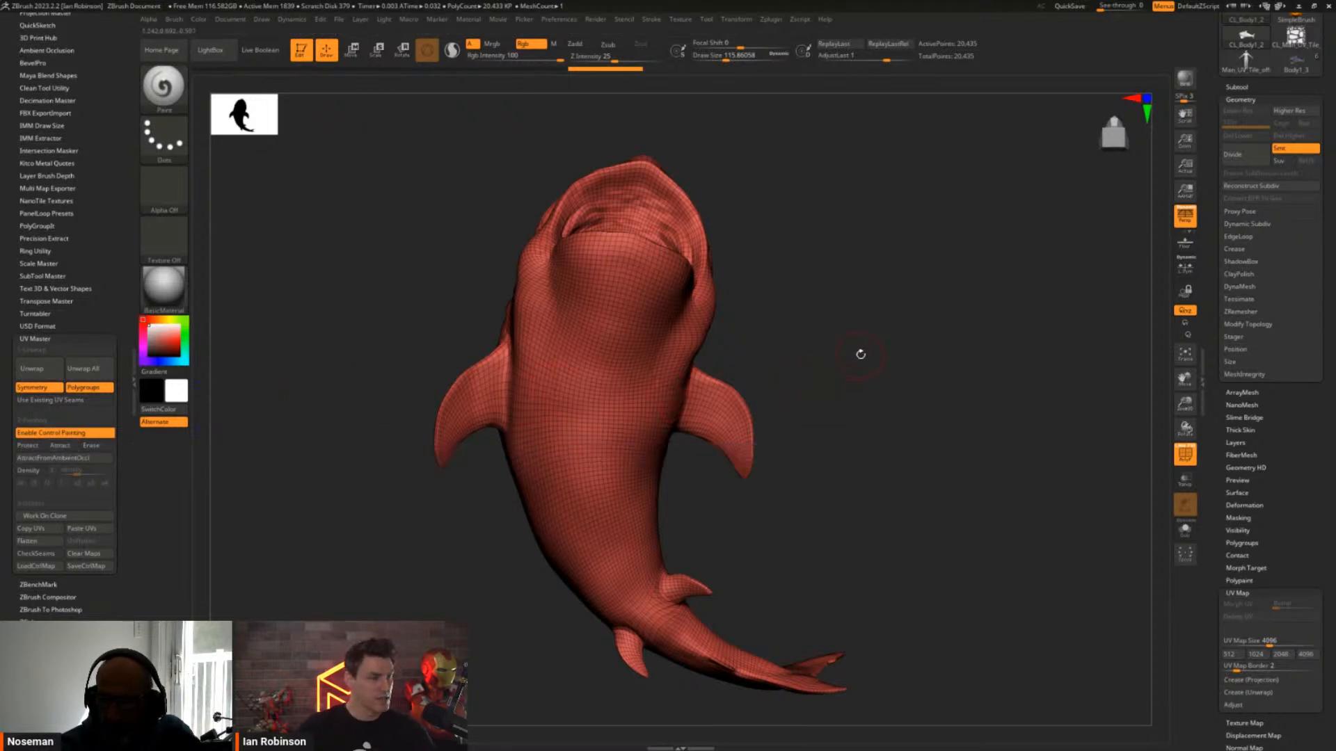
key(s)
drag(859, 356, 855, 356)
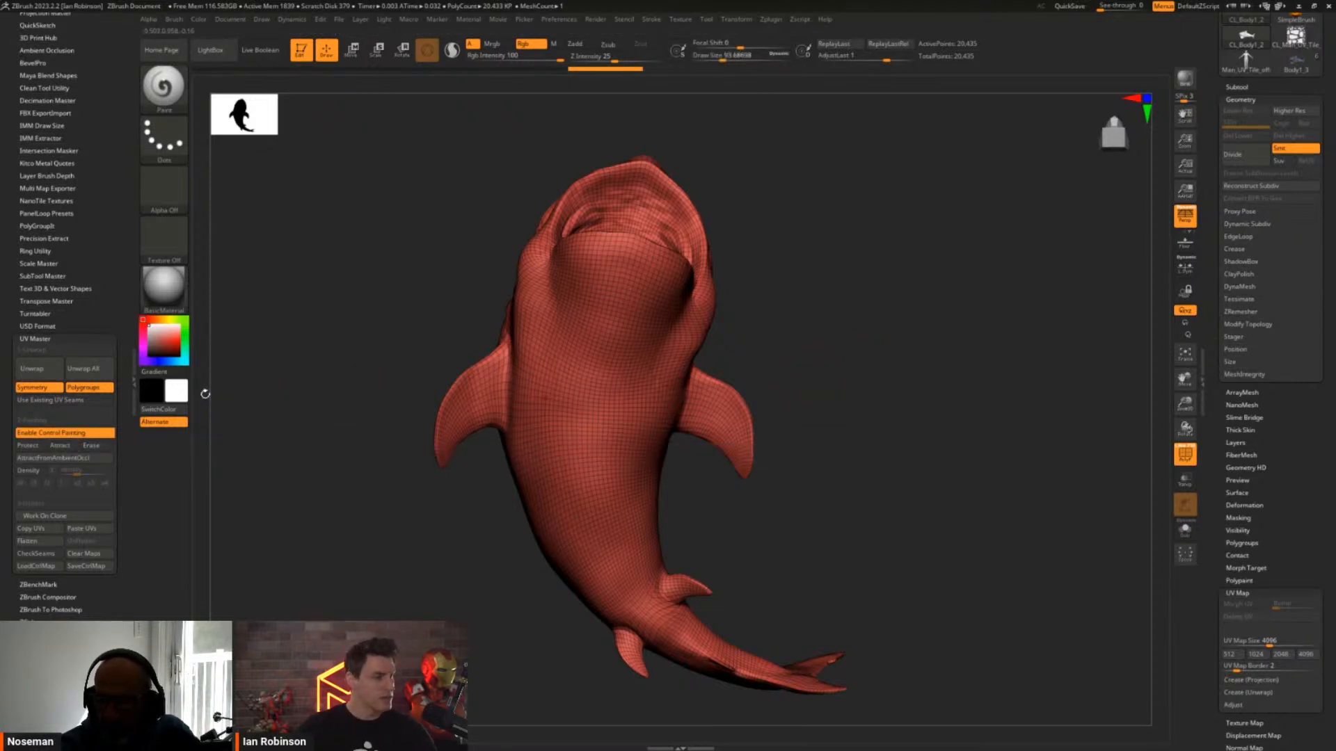
click(34, 446)
Paint Protect over the shark's snout, upper mouth edge and eye areas with a draw size of about 212
right_drag(489, 415, 644, 343)
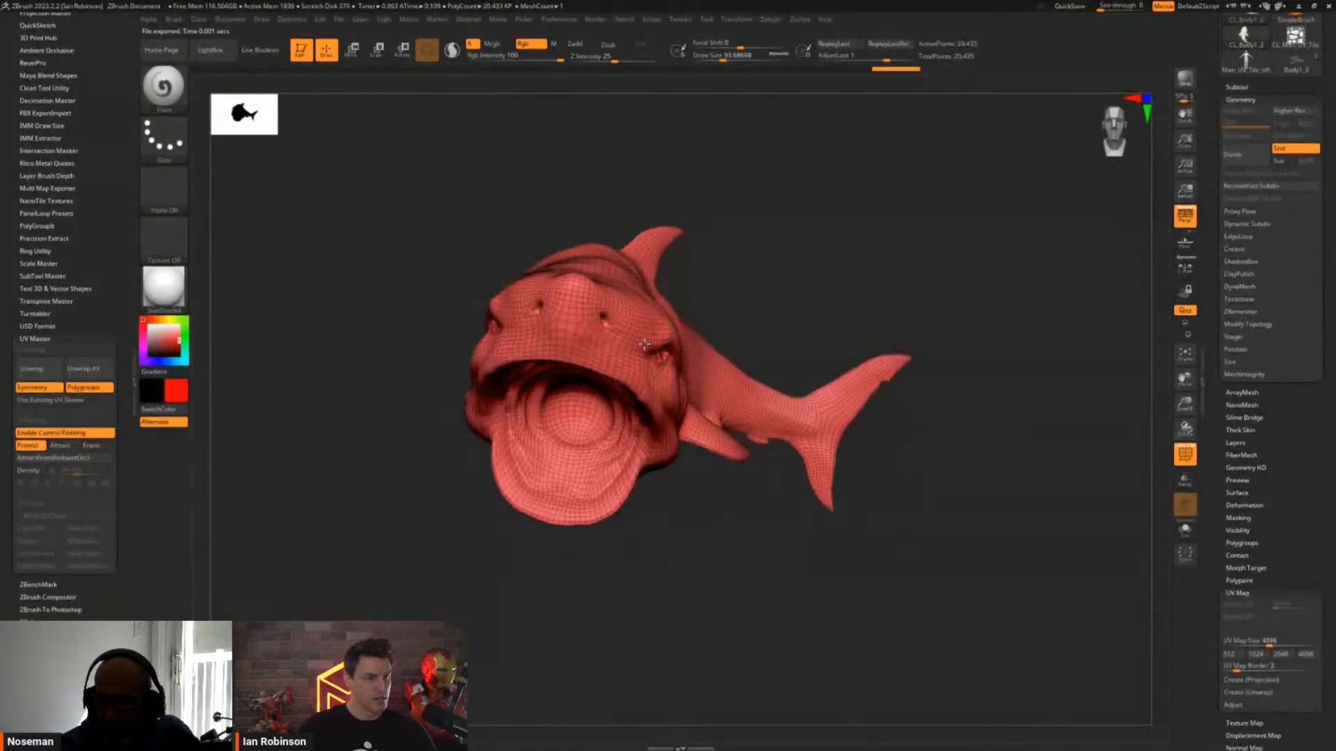
key(s)
drag(638, 348, 652, 349)
right_drag(754, 368, 676, 354)
drag(675, 348, 625, 350)
right_drag(539, 350, 611, 341)
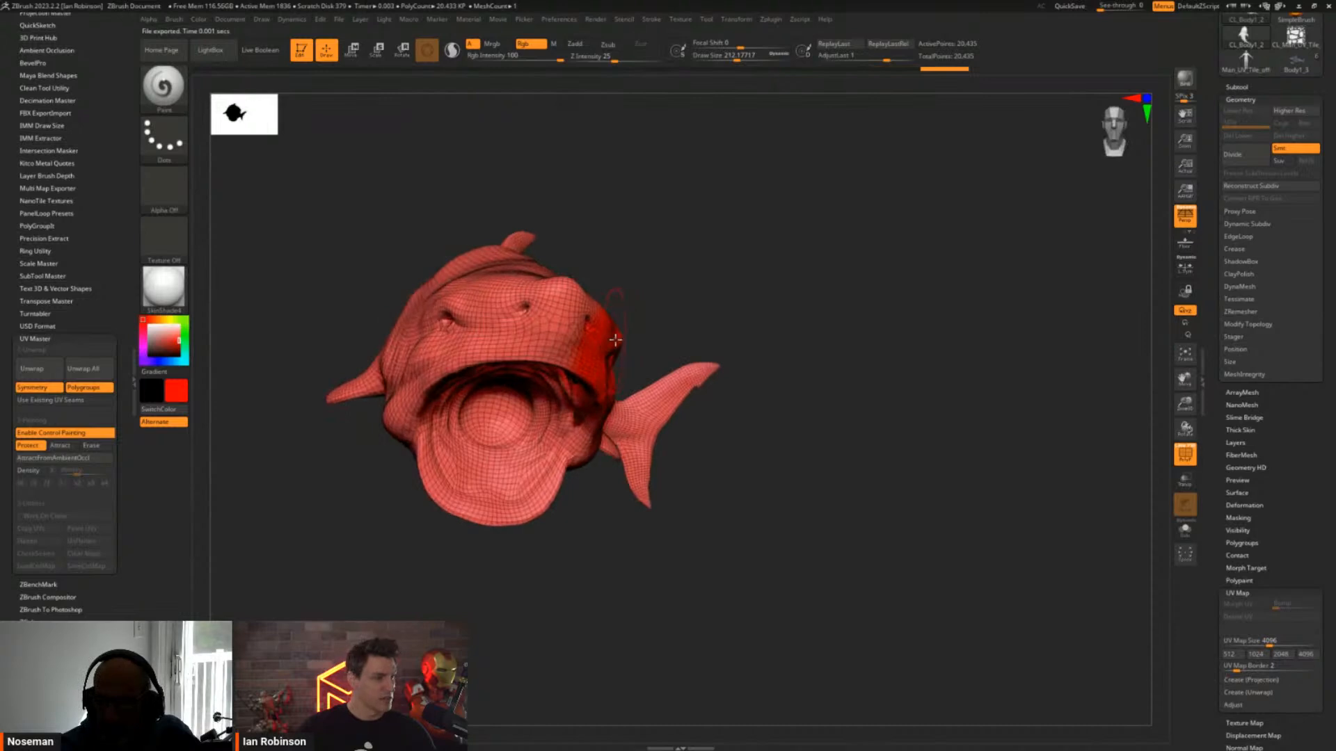
drag(611, 343, 520, 326)
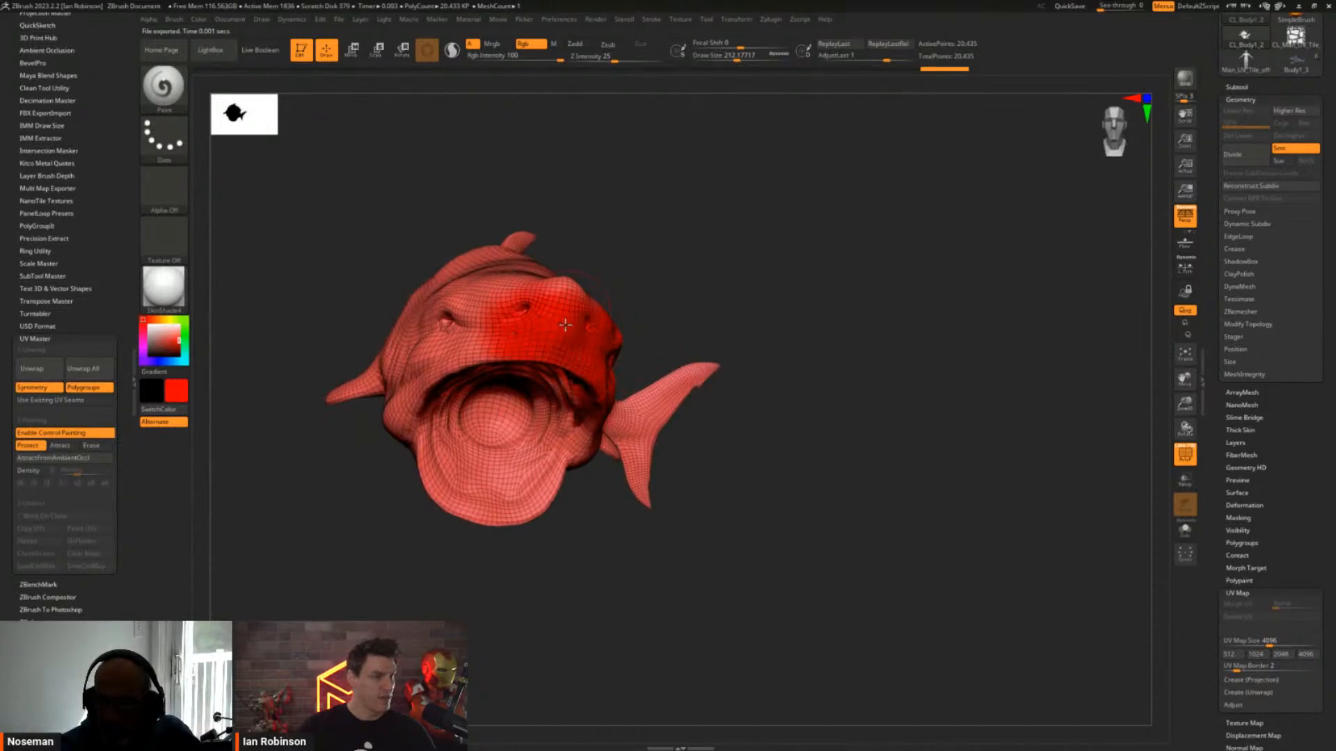
mouse_move(520, 326)
right_down()
mouse_move(574, 319)
mouse_move(517, 332)
right_up()
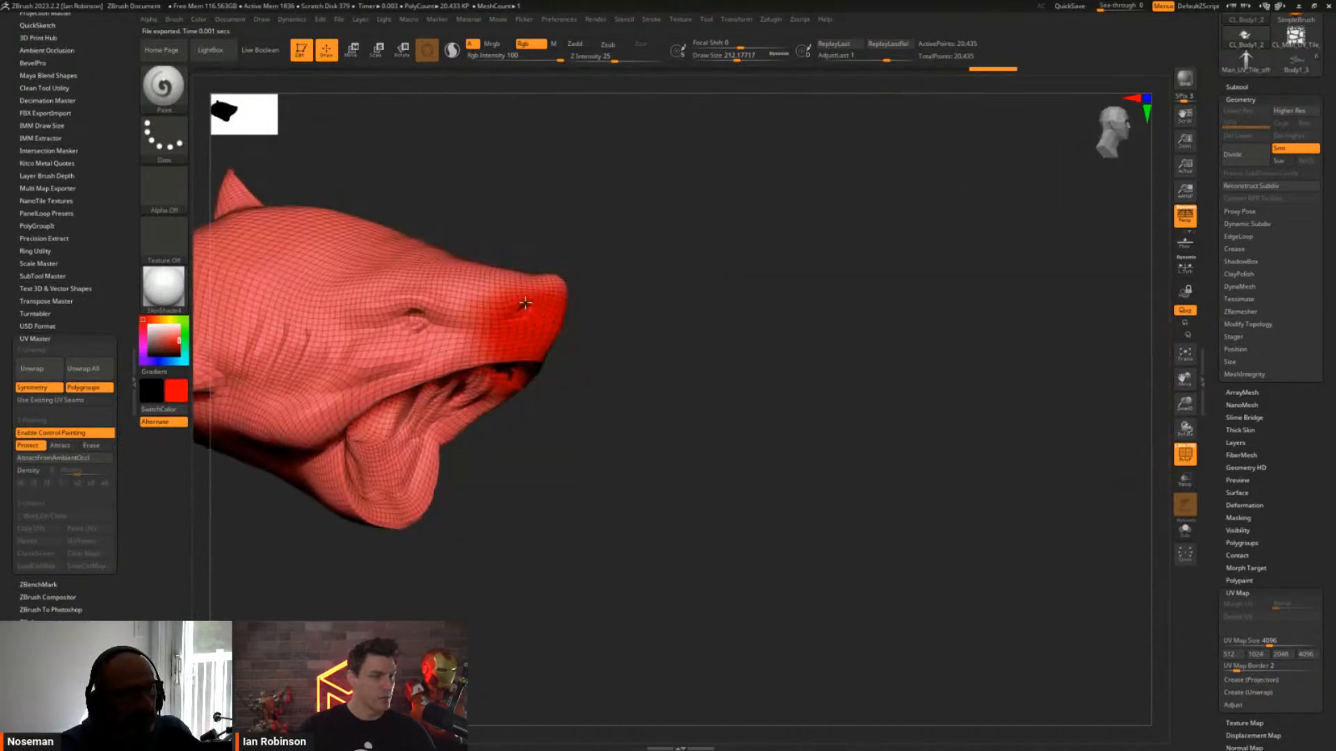
mouse_move(525, 304)
mouse_down()
mouse_move(376, 334)
mouse_move(424, 362)
mouse_move(404, 379)
mouse_move(337, 374)
mouse_up()
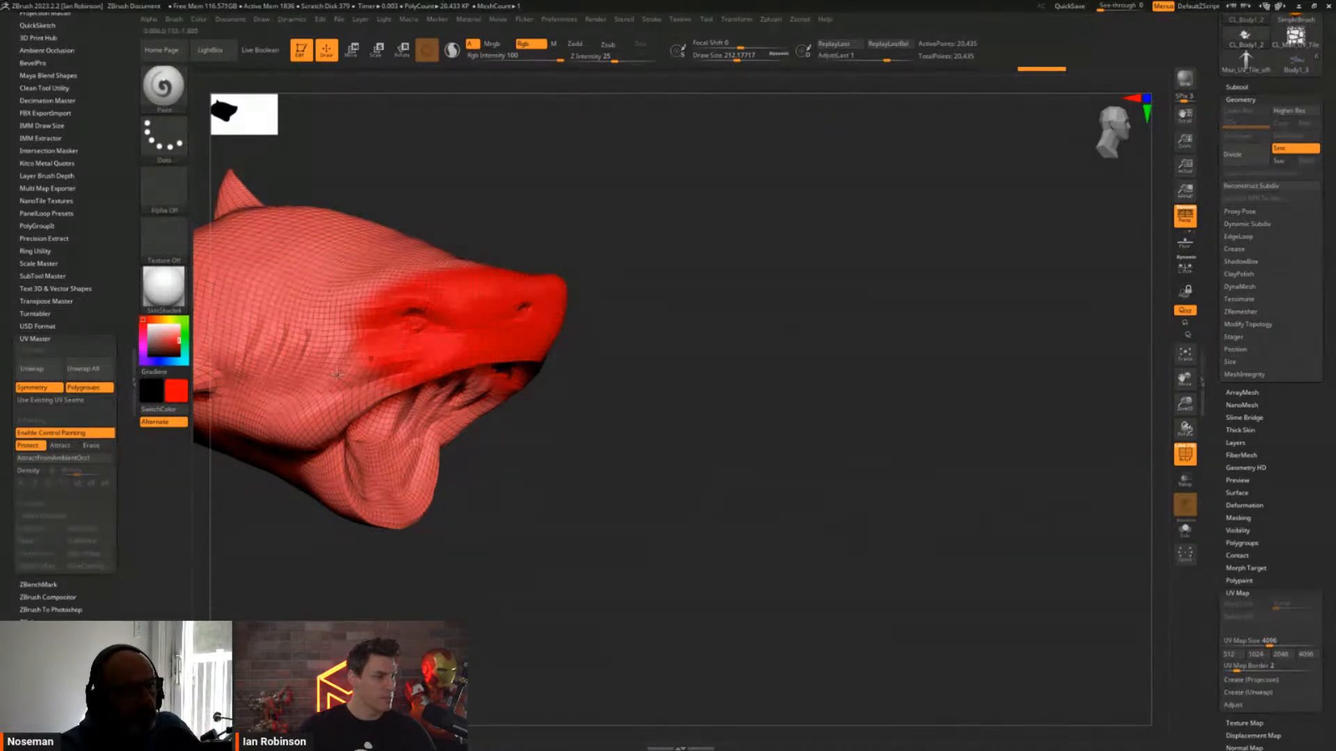
Paint an Attract stripe along the shark's belly from the tail fins to the lower jaw, hiding the polyframe
click(61, 445)
mouse_move(504, 506)
right_down()
mouse_move(534, 426)
mouse_move(594, 443)
mouse_move(512, 370)
right_up()
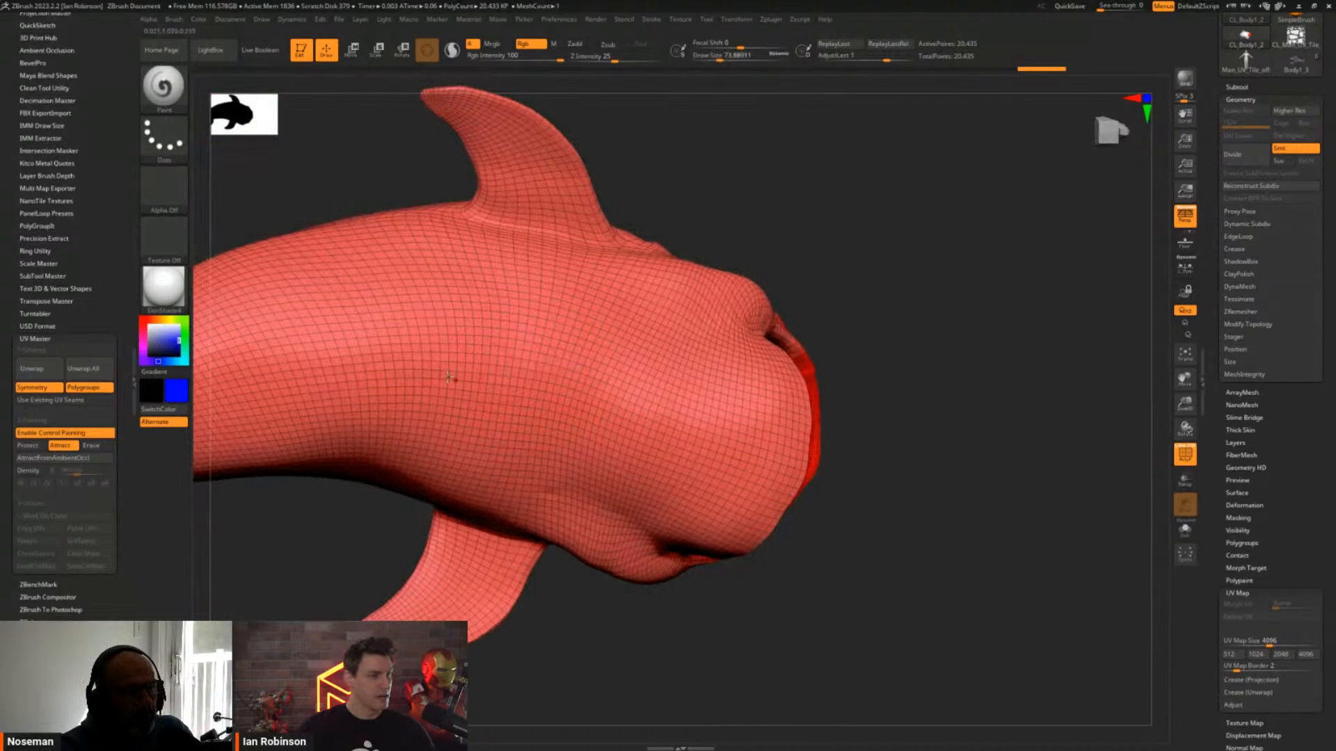
mouse_move(257, 363)
mouse_down()
mouse_move(428, 375)
mouse_move(708, 431)
mouse_up()
key(shift)
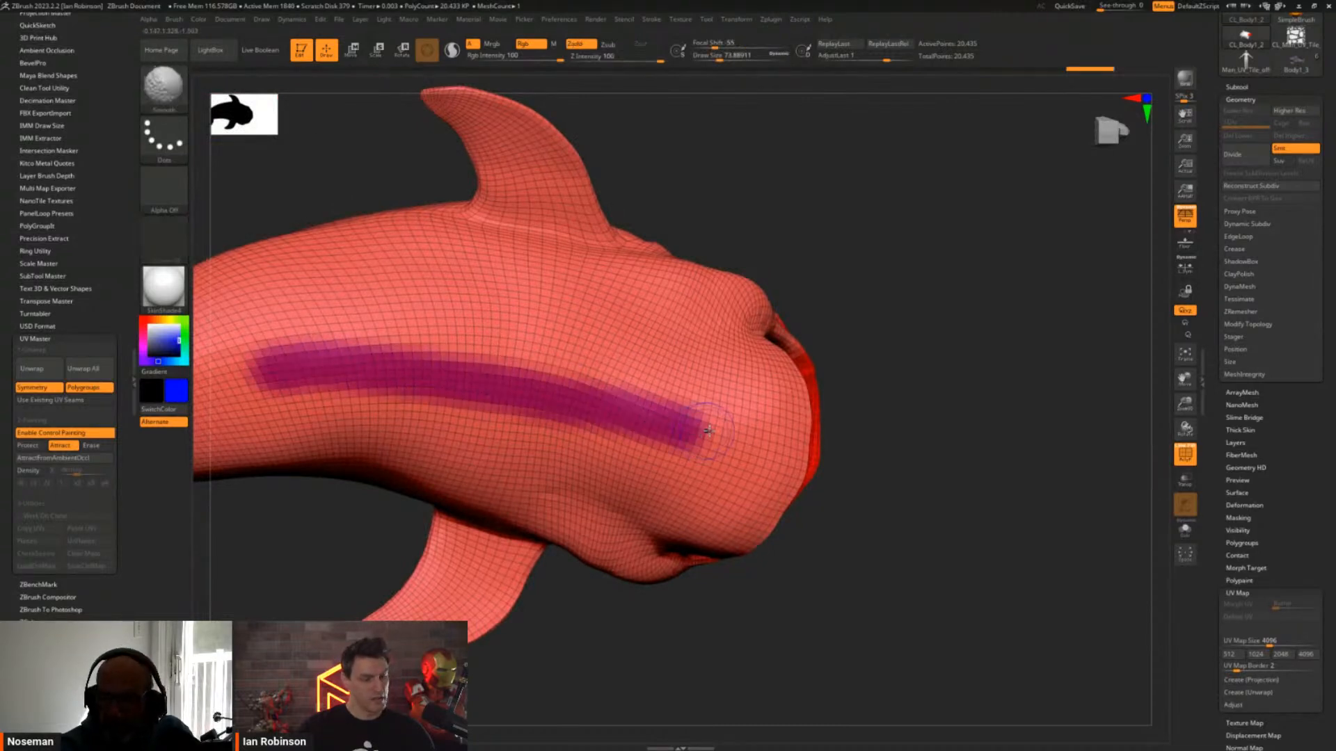
key(shift+f)
drag(781, 465, 370, 376)
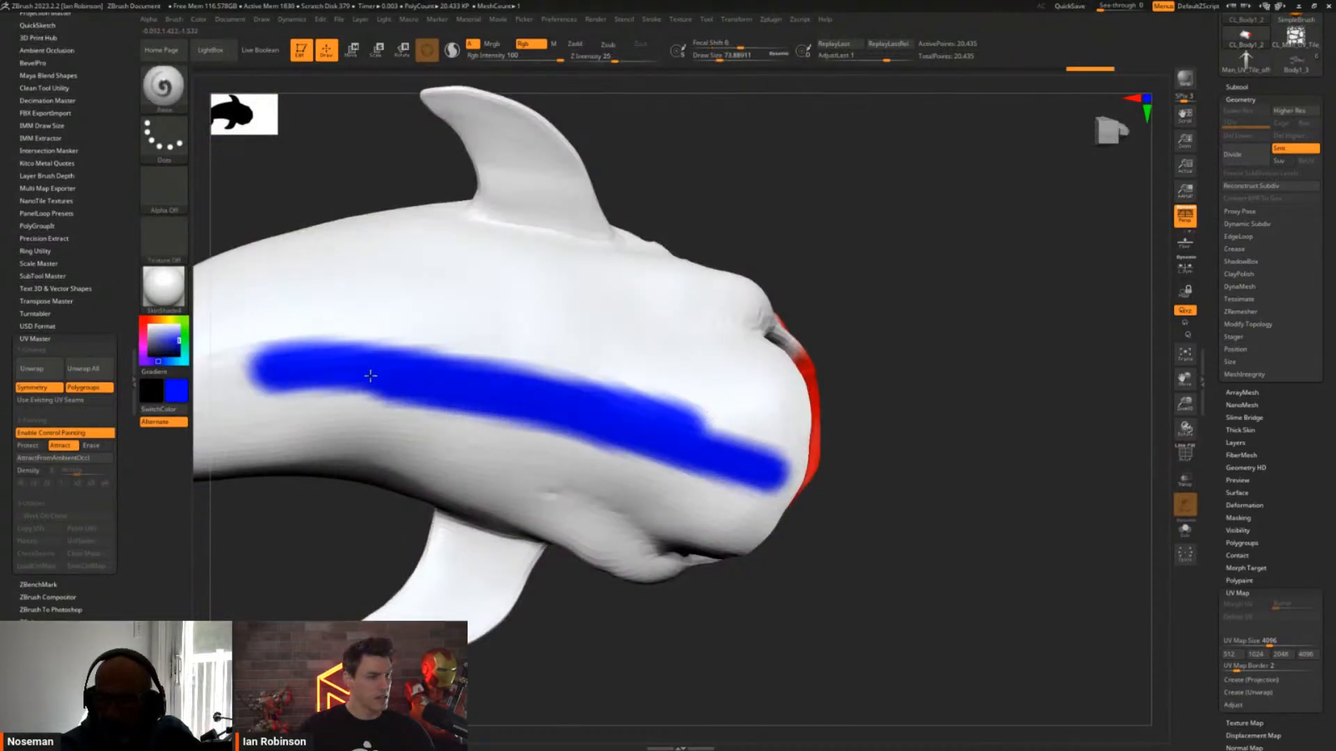
right_drag(370, 375, 508, 381)
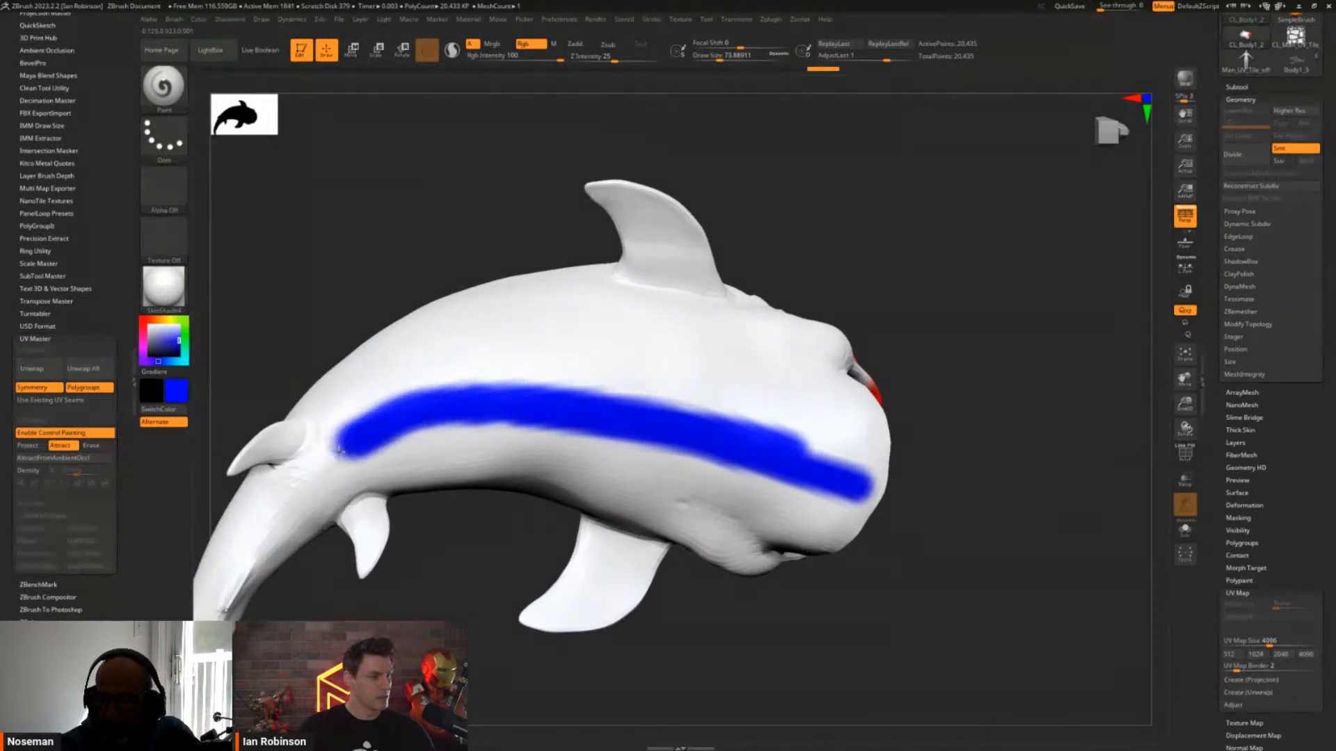
mouse_move(338, 449)
mouse_down()
mouse_move(541, 410)
mouse_move(650, 420)
mouse_move(841, 470)
mouse_up()
right_drag(841, 470, 669, 397)
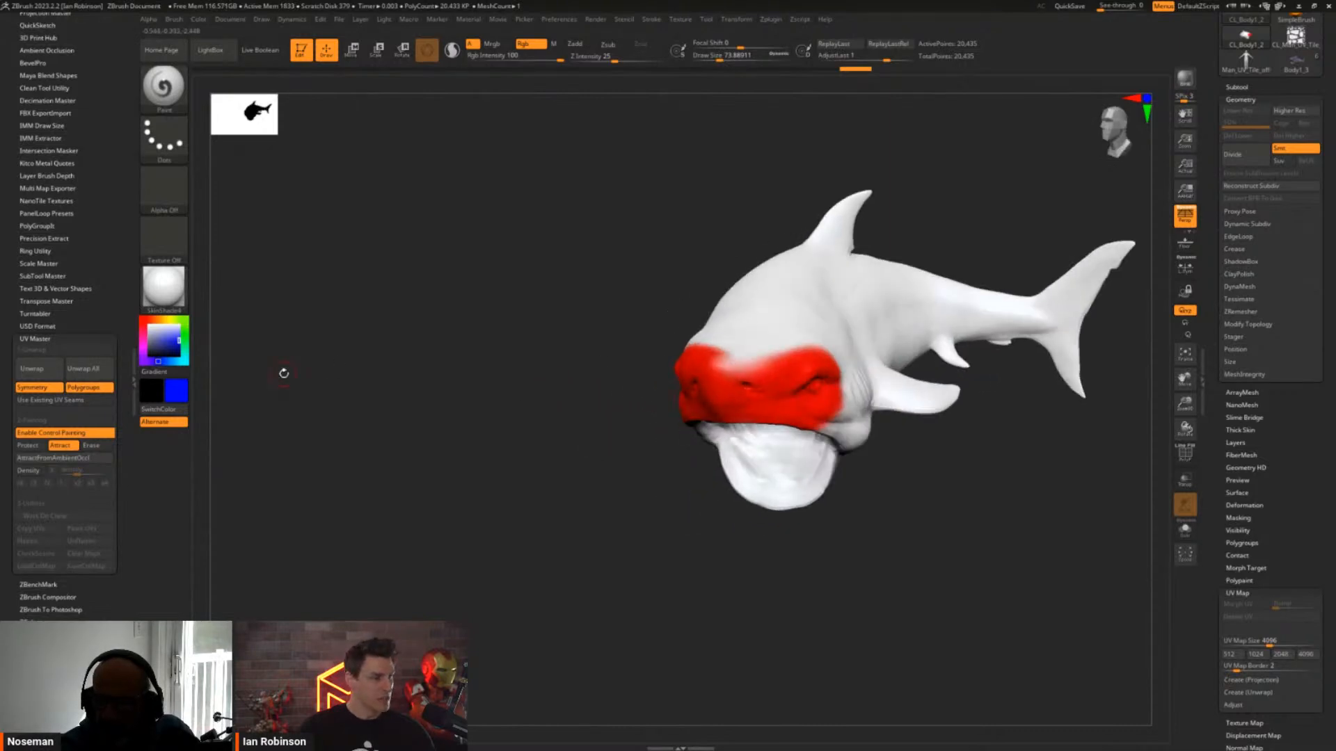
Paint Protect over the tips of both pectoral fins with a draw size of about 128
click(28, 445)
mouse_move(762, 372)
mouse_down()
mouse_move(707, 365)
mouse_move(754, 351)
mouse_move(778, 360)
mouse_up()
key(s)
right_drag(778, 361, 760, 408)
drag(751, 409, 664, 428)
right_drag(804, 401, 839, 414)
mouse_move(887, 409)
mouse_down()
mouse_move(898, 402)
mouse_move(857, 414)
mouse_up()
right_drag(677, 355, 734, 354)
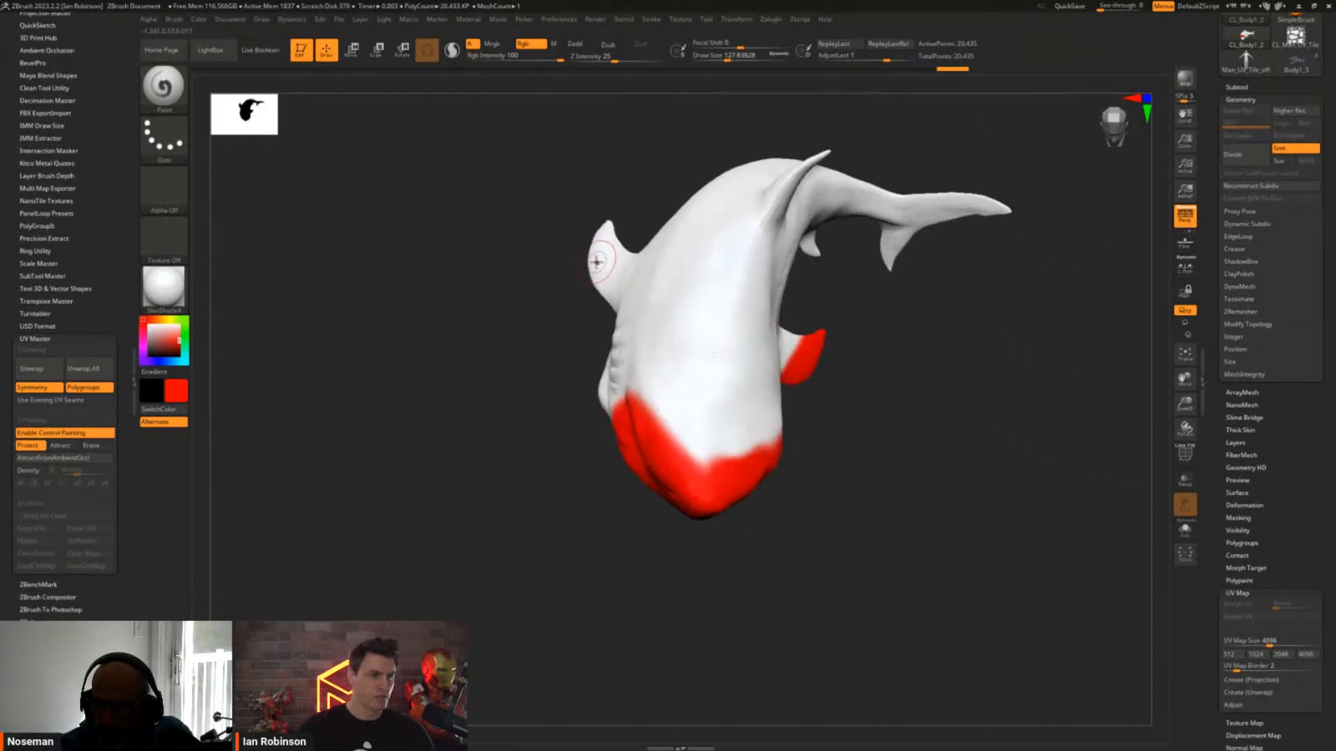
mouse_move(597, 262)
mouse_down()
mouse_move(602, 240)
mouse_move(610, 252)
mouse_move(587, 290)
mouse_up()
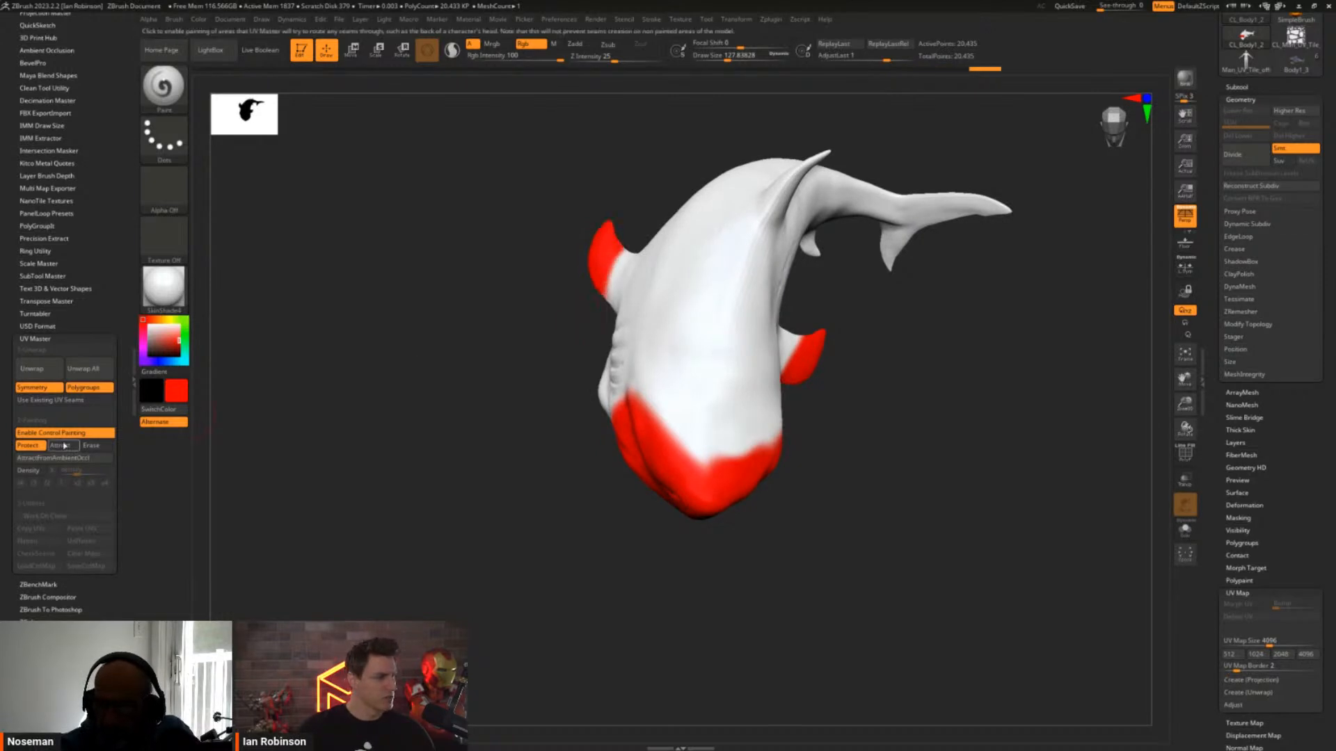
Unwrap the control-painted shark clone and inspect its UV seams around the belly, mouth, fins and tail
click(60, 379)
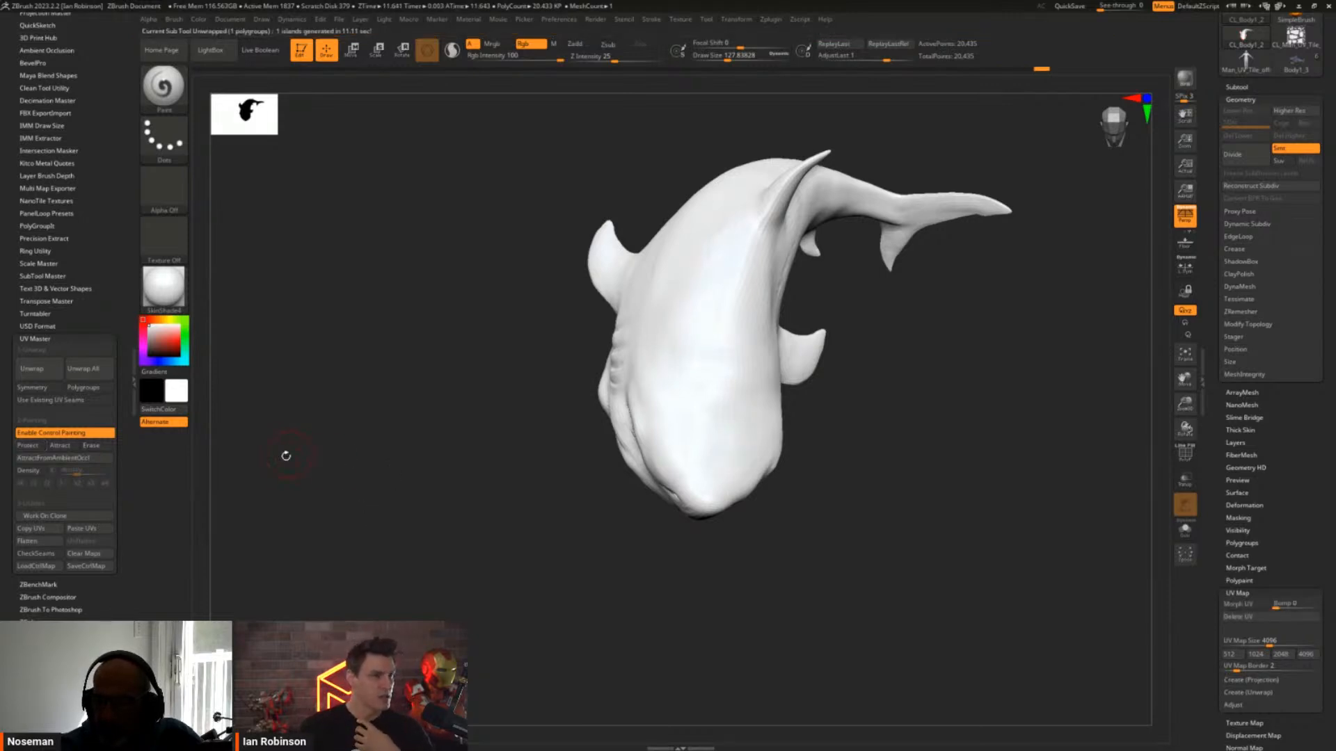
drag(283, 456, 330, 375)
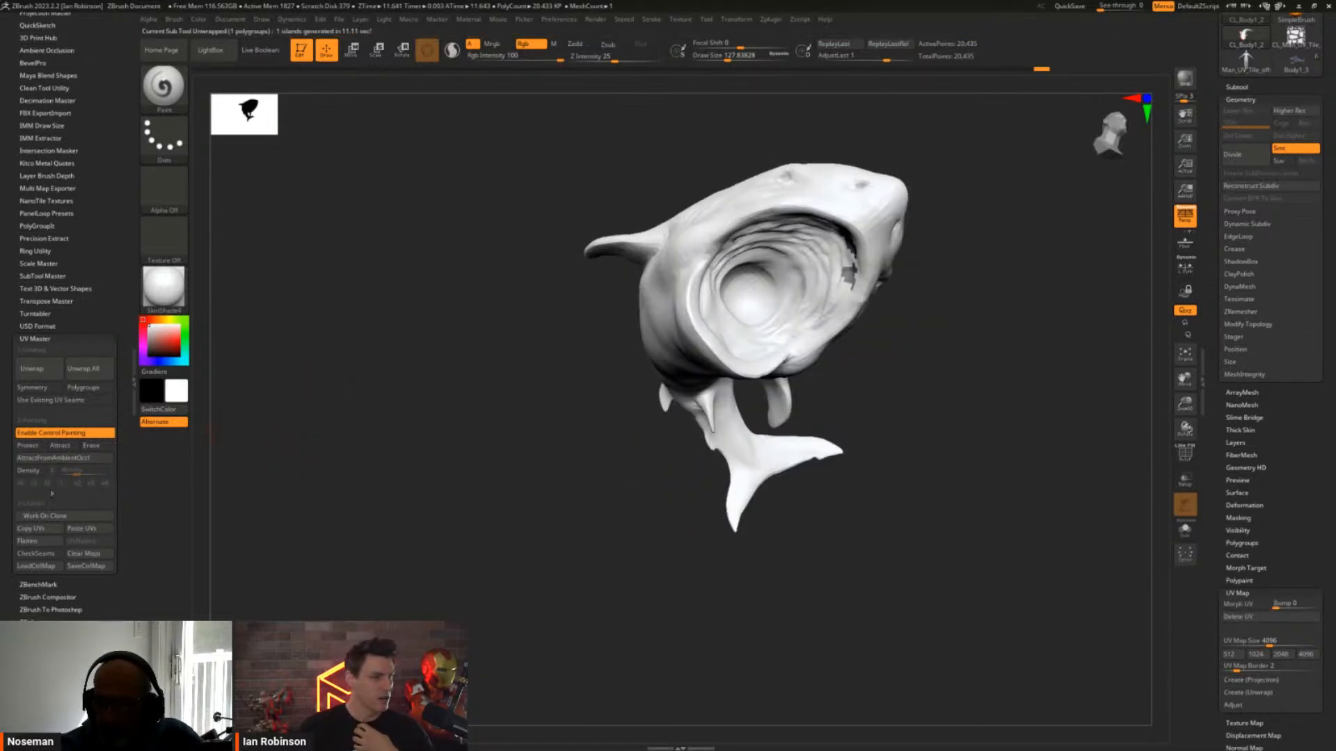
click(36, 553)
drag(471, 497, 661, 445)
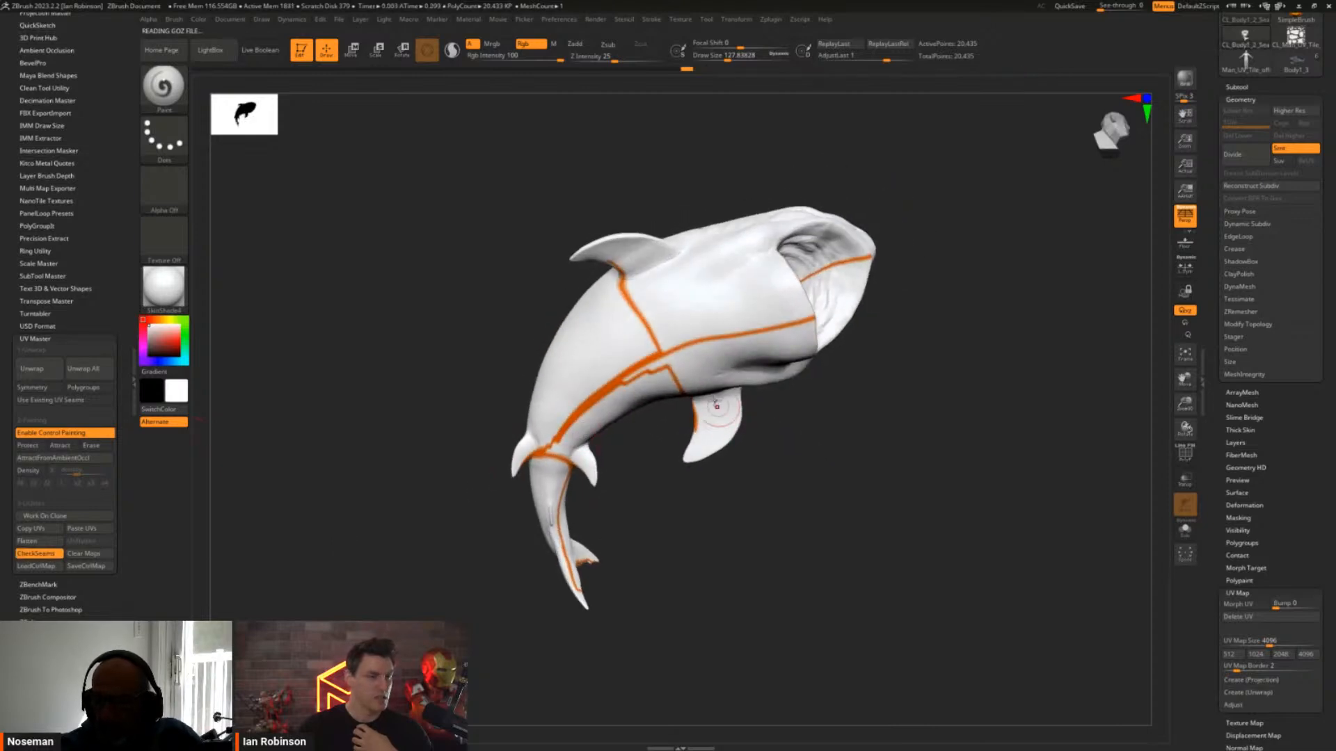
mouse_move(746, 341)
right_down()
mouse_move(719, 406)
mouse_move(707, 407)
mouse_move(755, 351)
mouse_move(641, 331)
mouse_move(702, 223)
mouse_move(725, 229)
mouse_move(679, 239)
right_up()
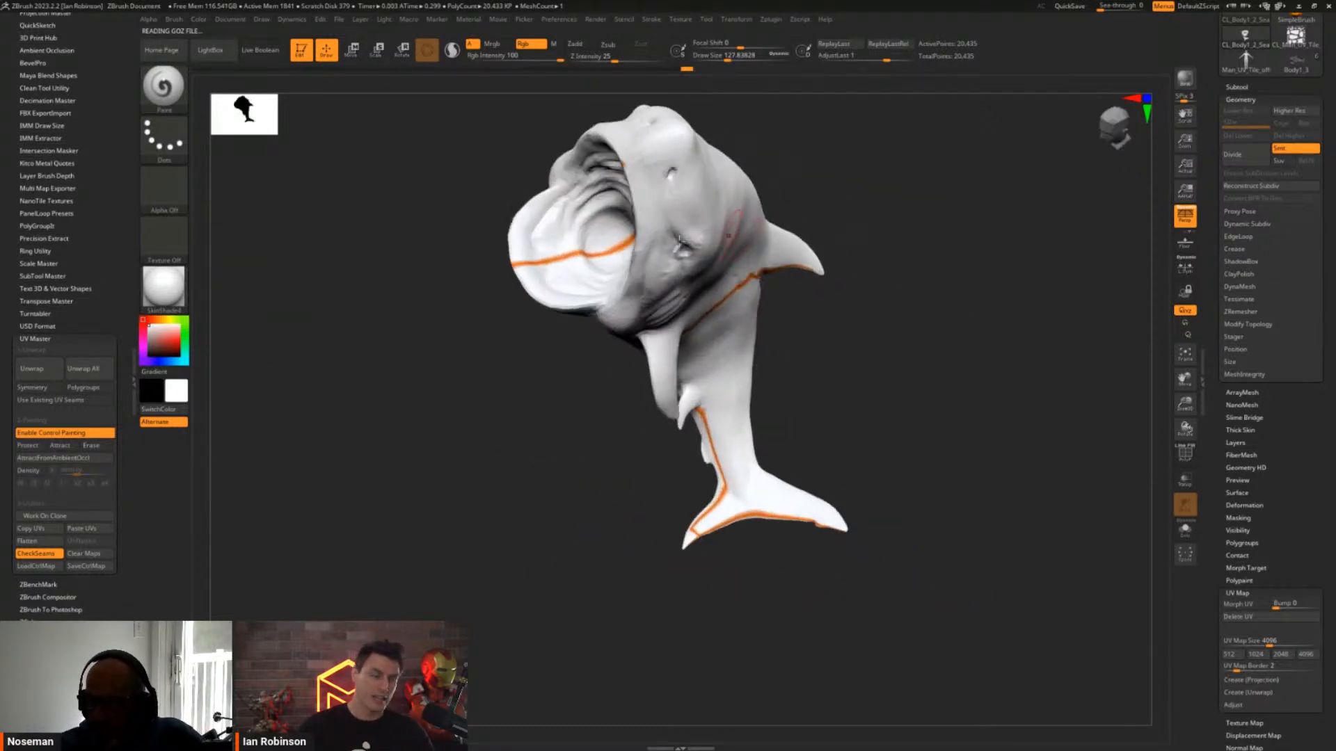
Turn off the seam check, flatten the shark's UVs to view the layout and restore the 3D model
click(35, 553)
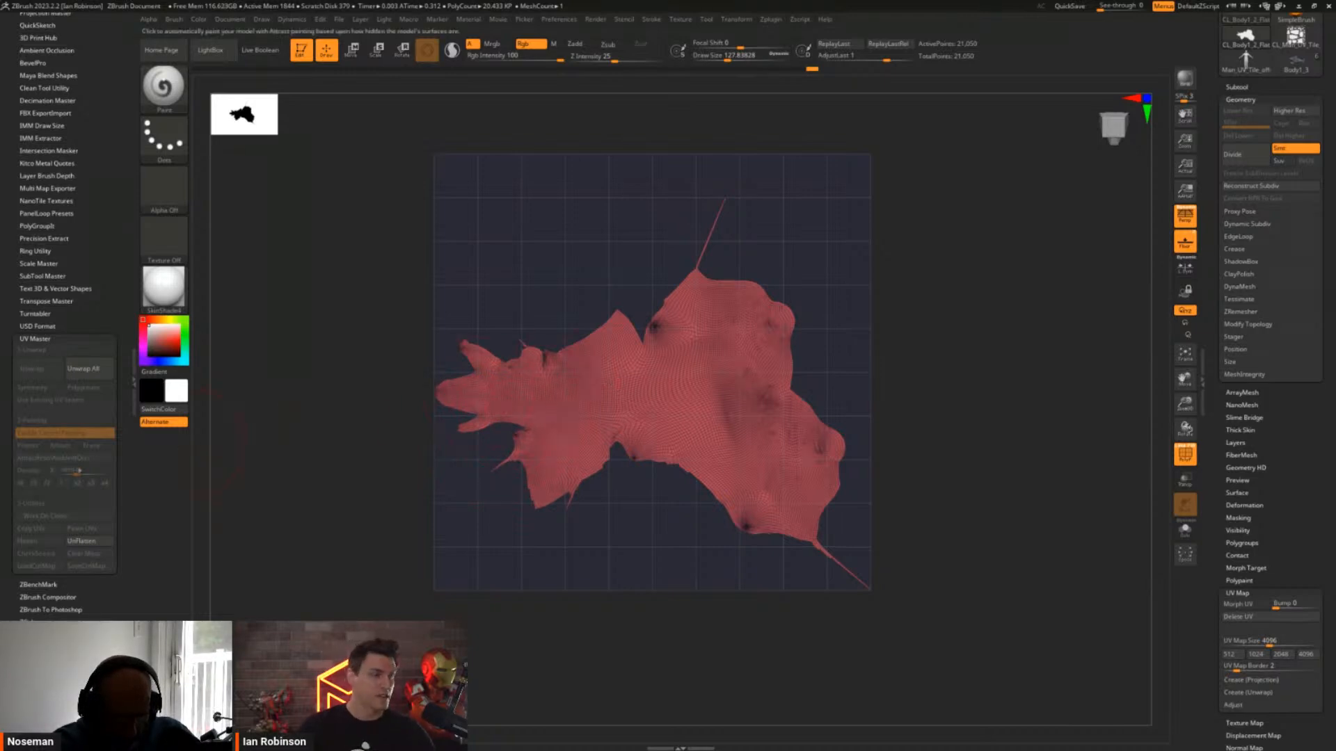
click(85, 543)
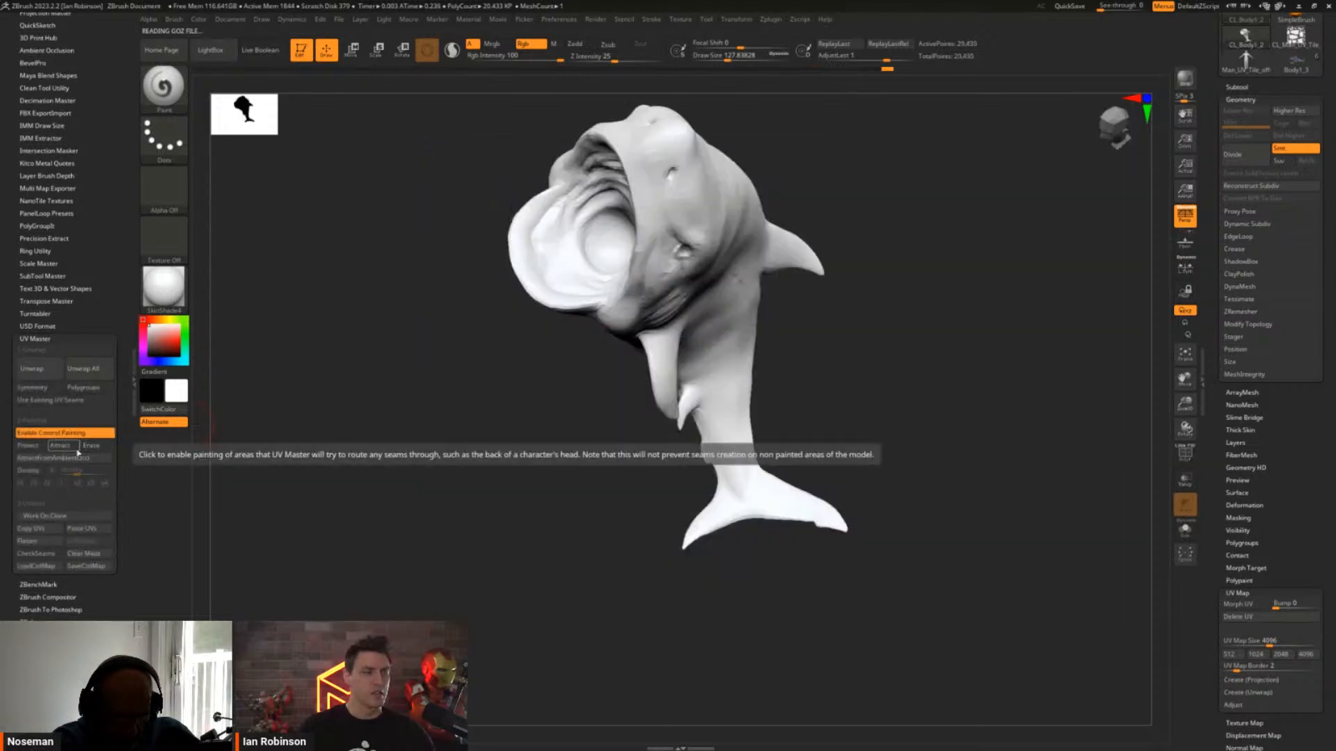
right_drag(718, 268, 426, 362)
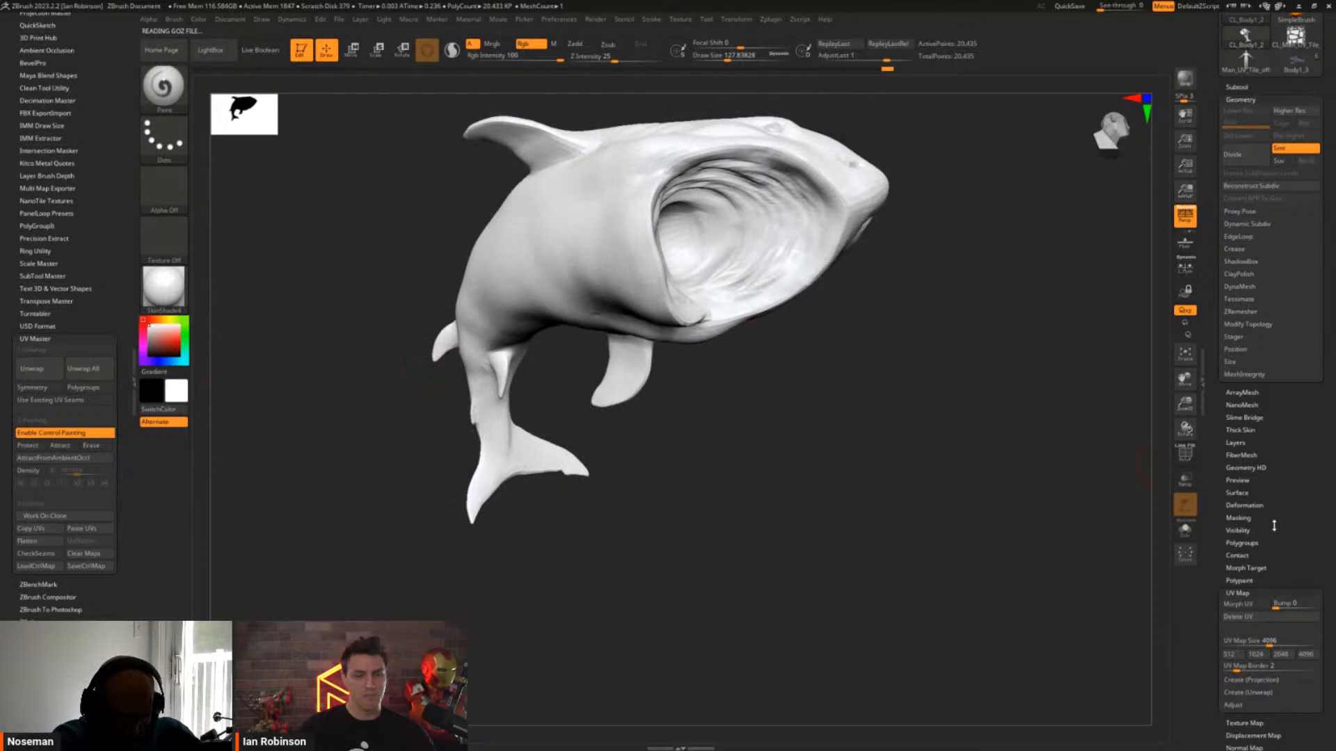
Enable Polygroups and disable control painting in UV Master for the shark clone
right_drag(981, 370, 910, 396)
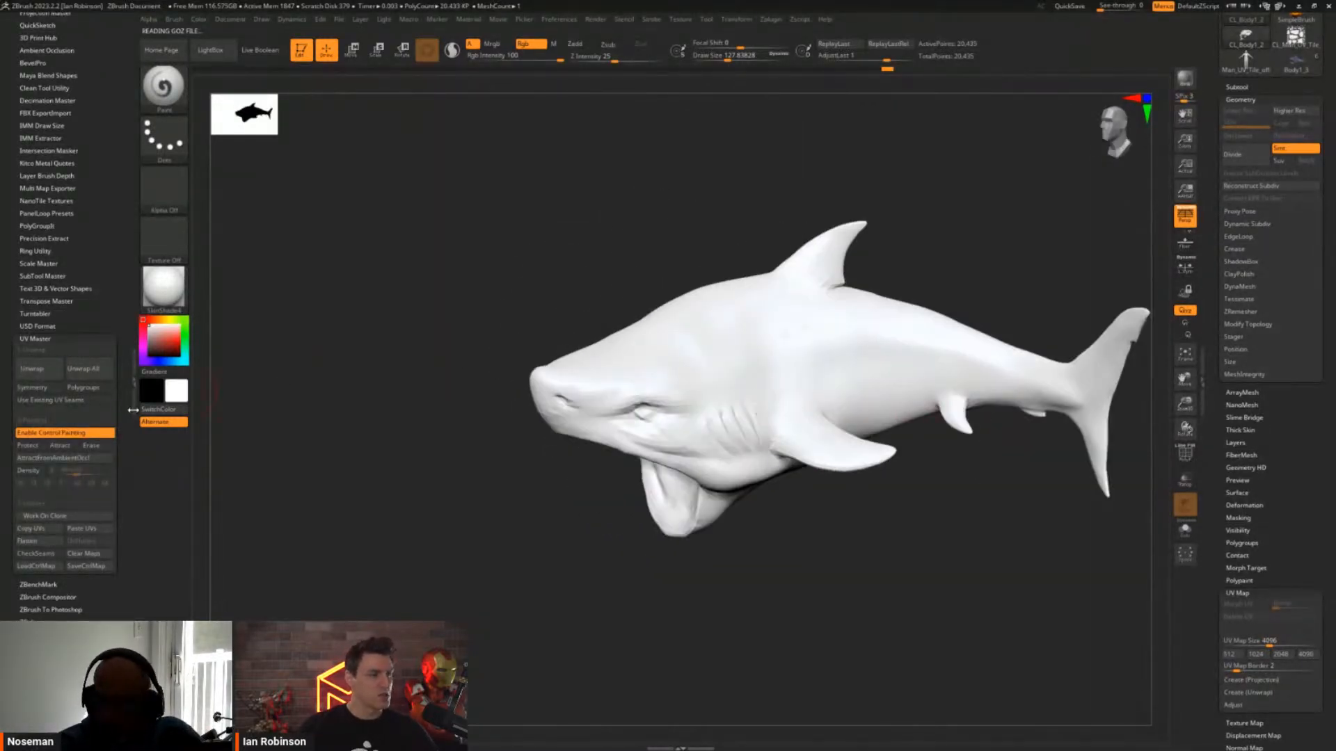
click(102, 389)
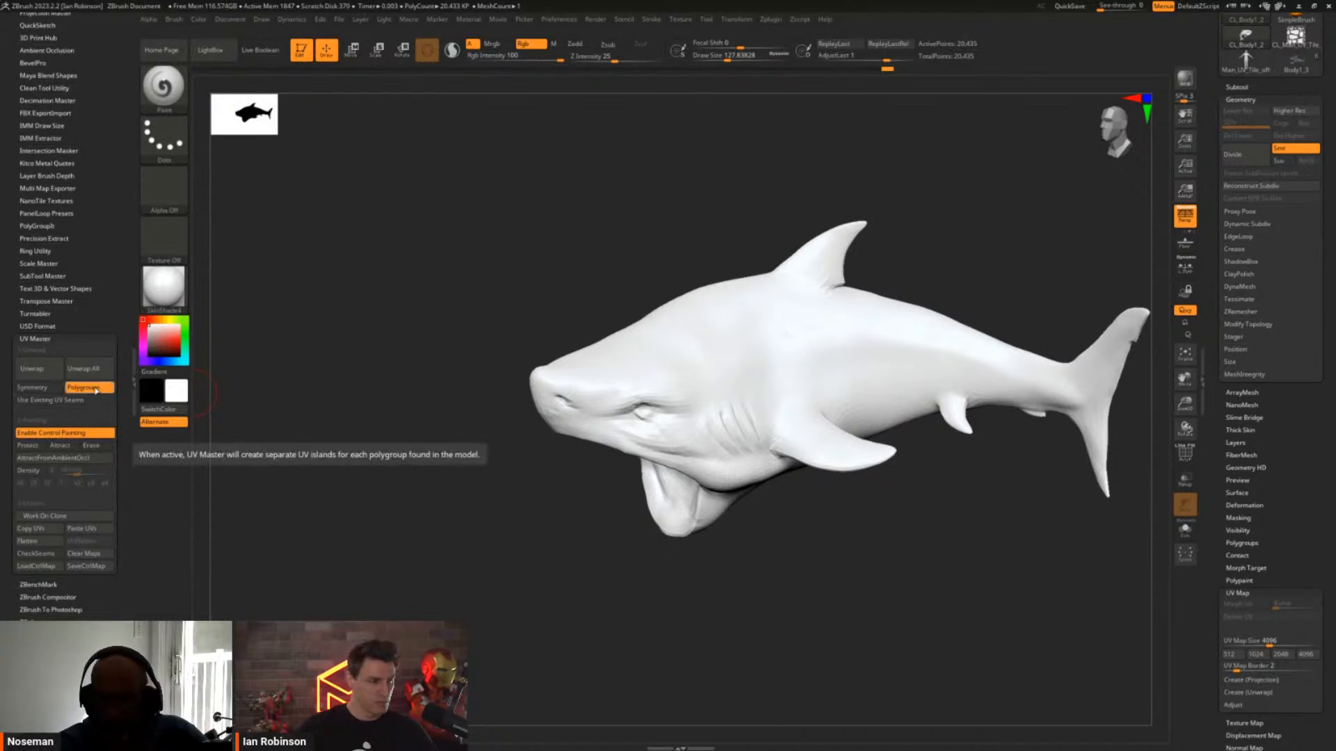
click(89, 432)
alt+right_drag(416, 388, 270, 375)
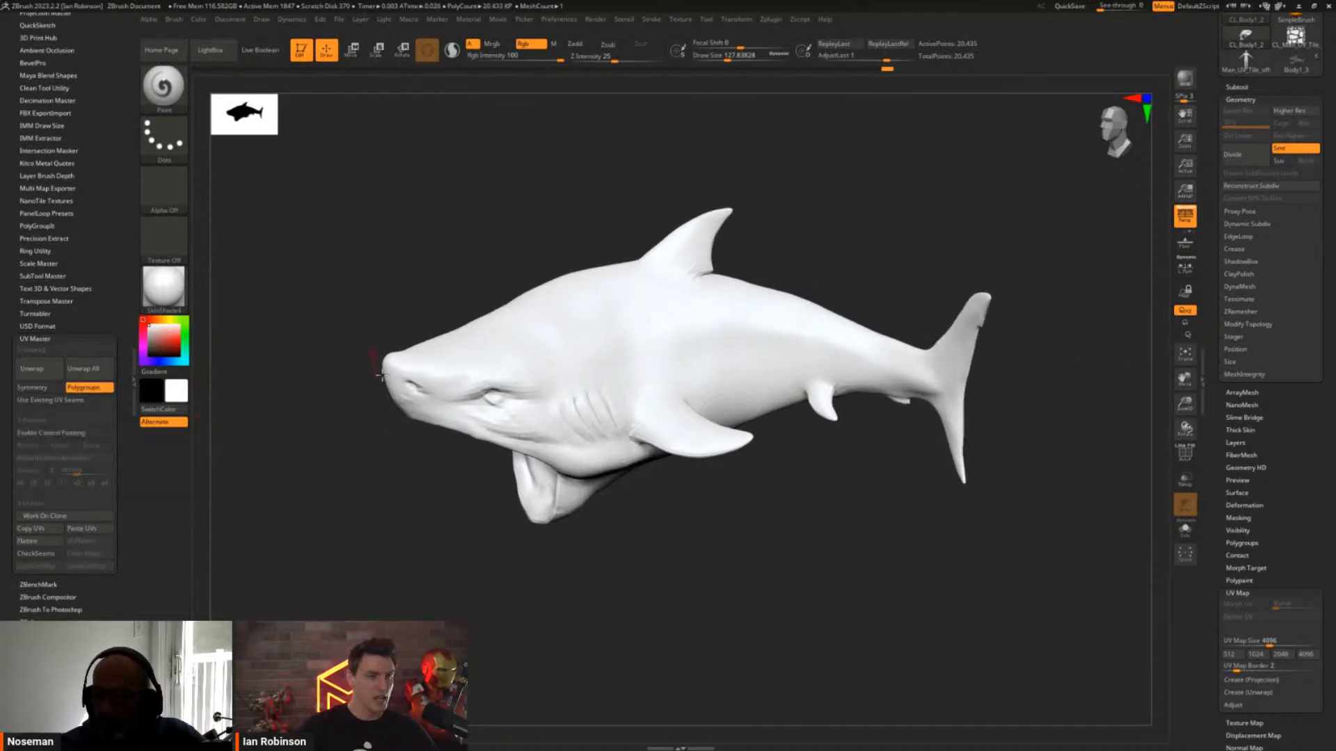
Display the shark's polyframe close up along its side and set the draw size to about 44
key(shift+f)
key(g)
key(Escape)
right_drag(699, 323, 769, 353)
key(s)
drag(769, 354, 755, 353)
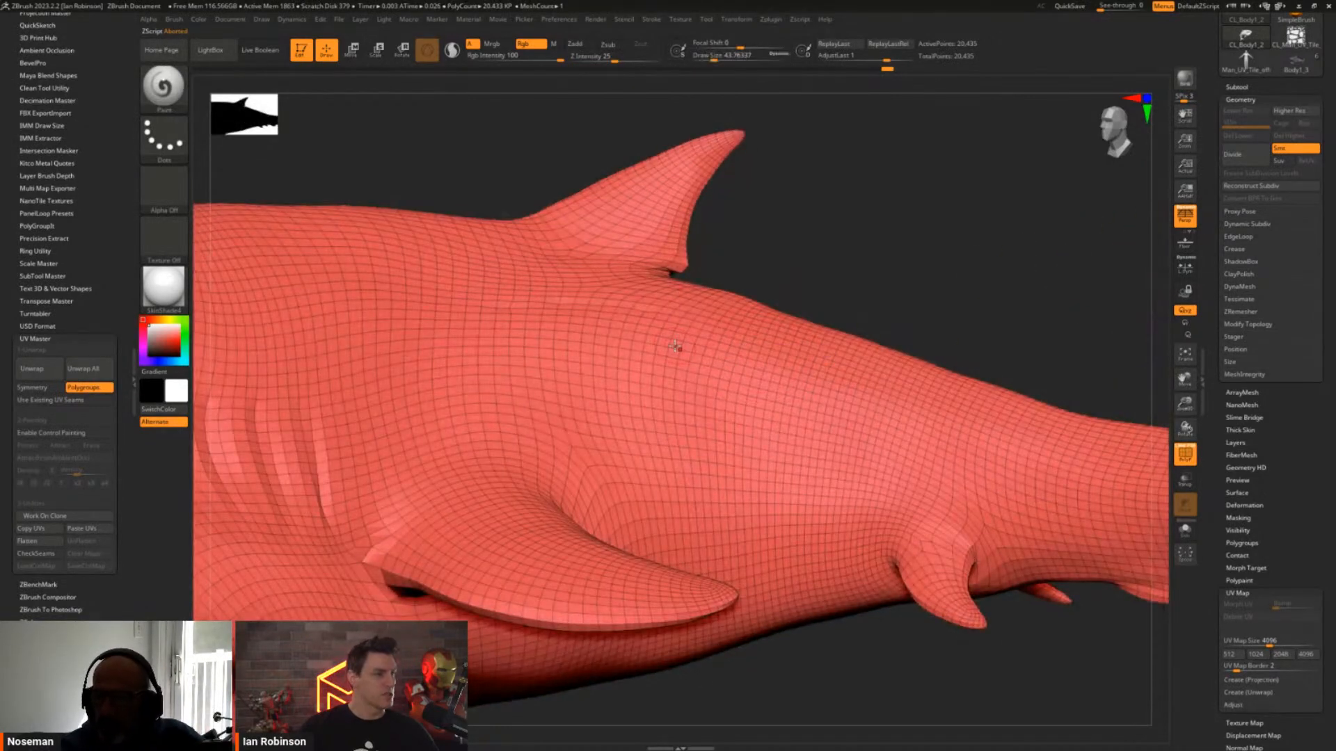
Choose the SelectLasso brush for visibility selections and get close to the edge loops on the shark's rear body
click(180, 97)
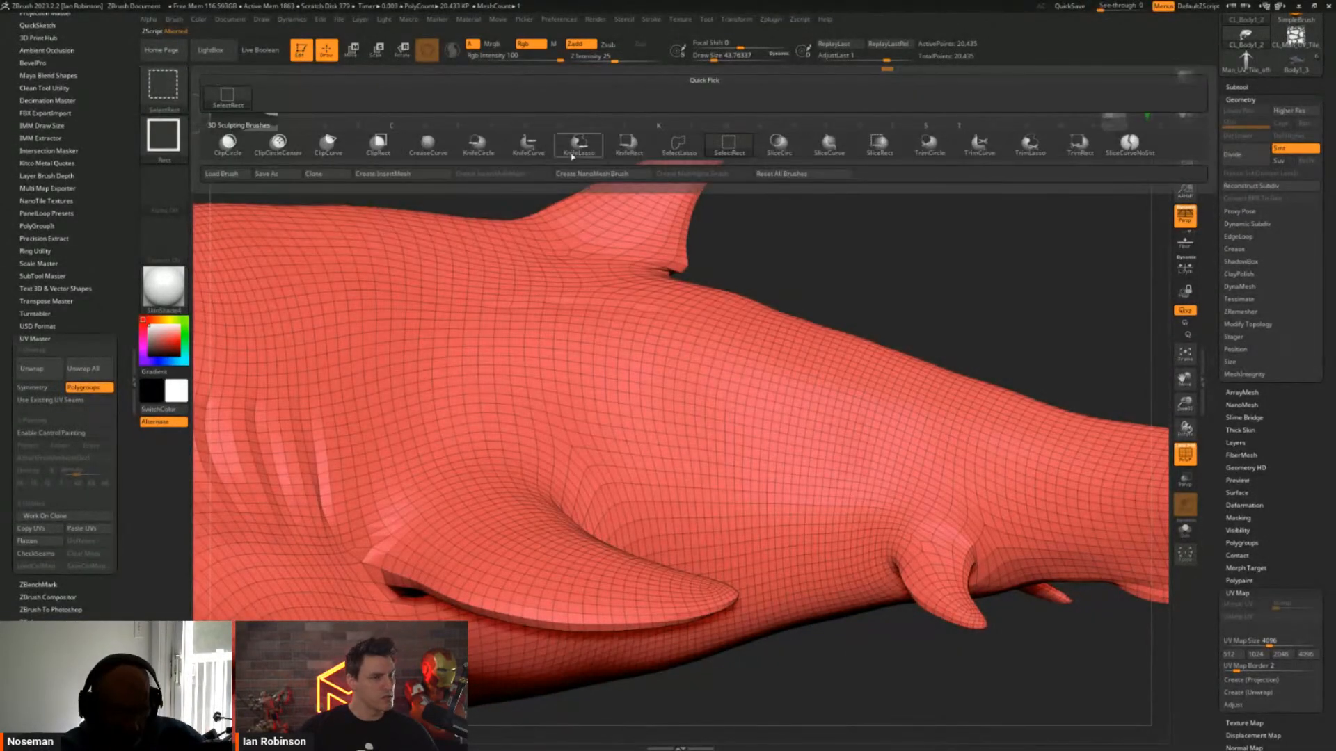
ctrl+shift+click(679, 148)
mouse_move(732, 275)
right_down()
mouse_move(785, 355)
mouse_move(789, 341)
mouse_move(803, 400)
mouse_move(737, 346)
mouse_move(740, 411)
right_up()
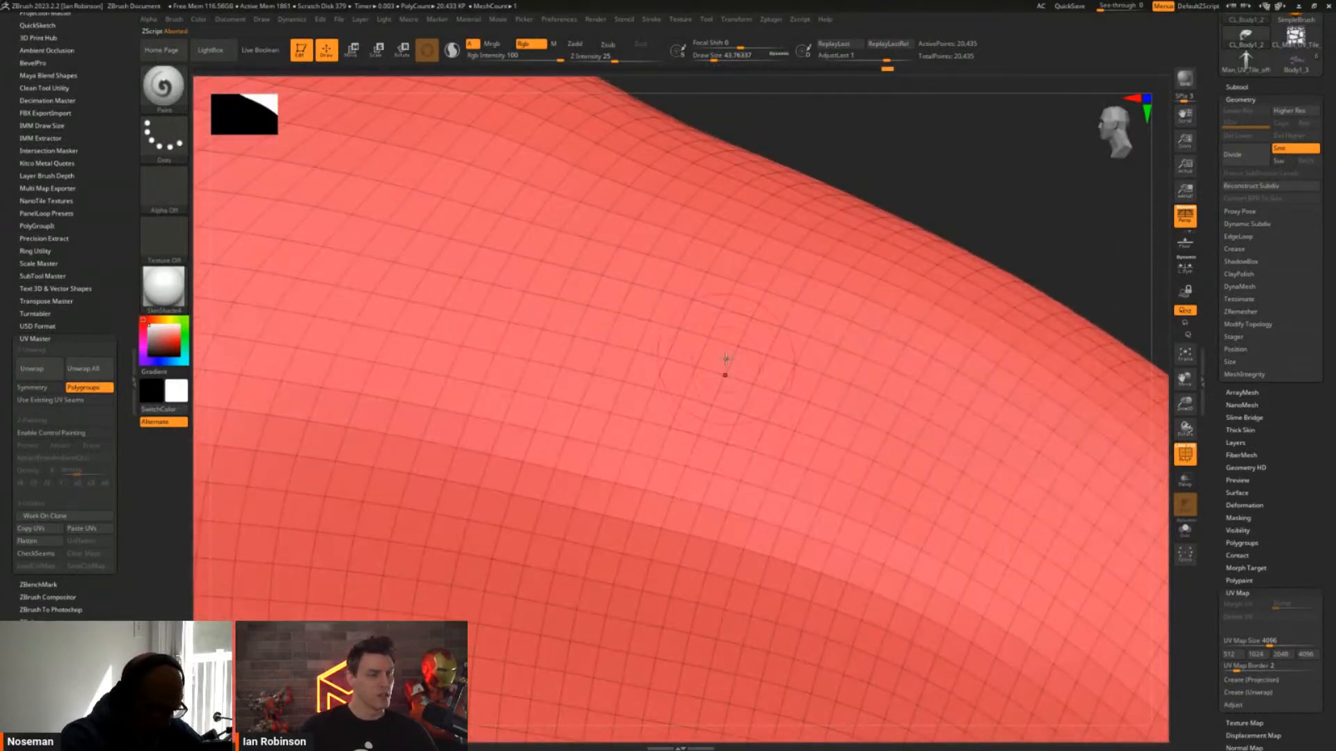
Hide one polygon loop around the body ahead of the tail and another behind the shark's head
key(ctrl+shift)
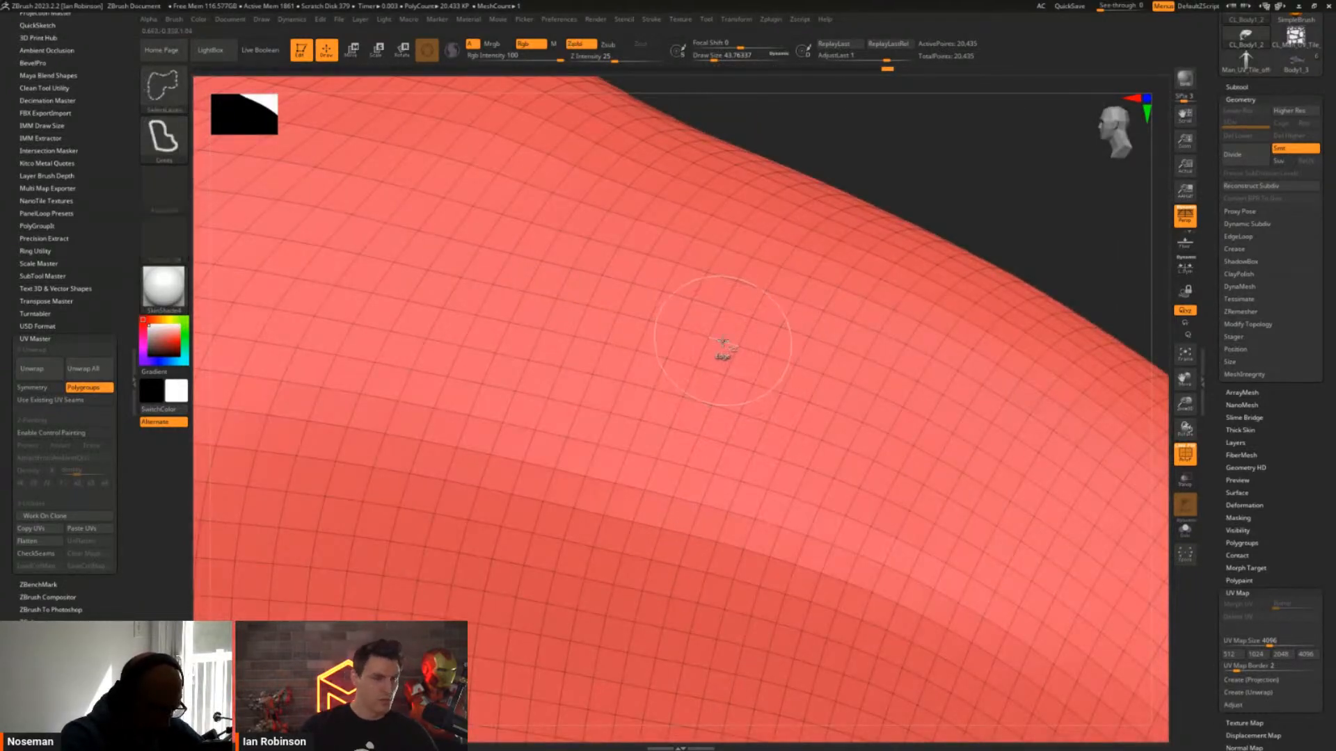
ctrl+shift+click(722, 339)
right_drag(728, 340, 807, 362)
ctrl+right_drag(498, 313, 502, 376)
key(ctrl+shift)
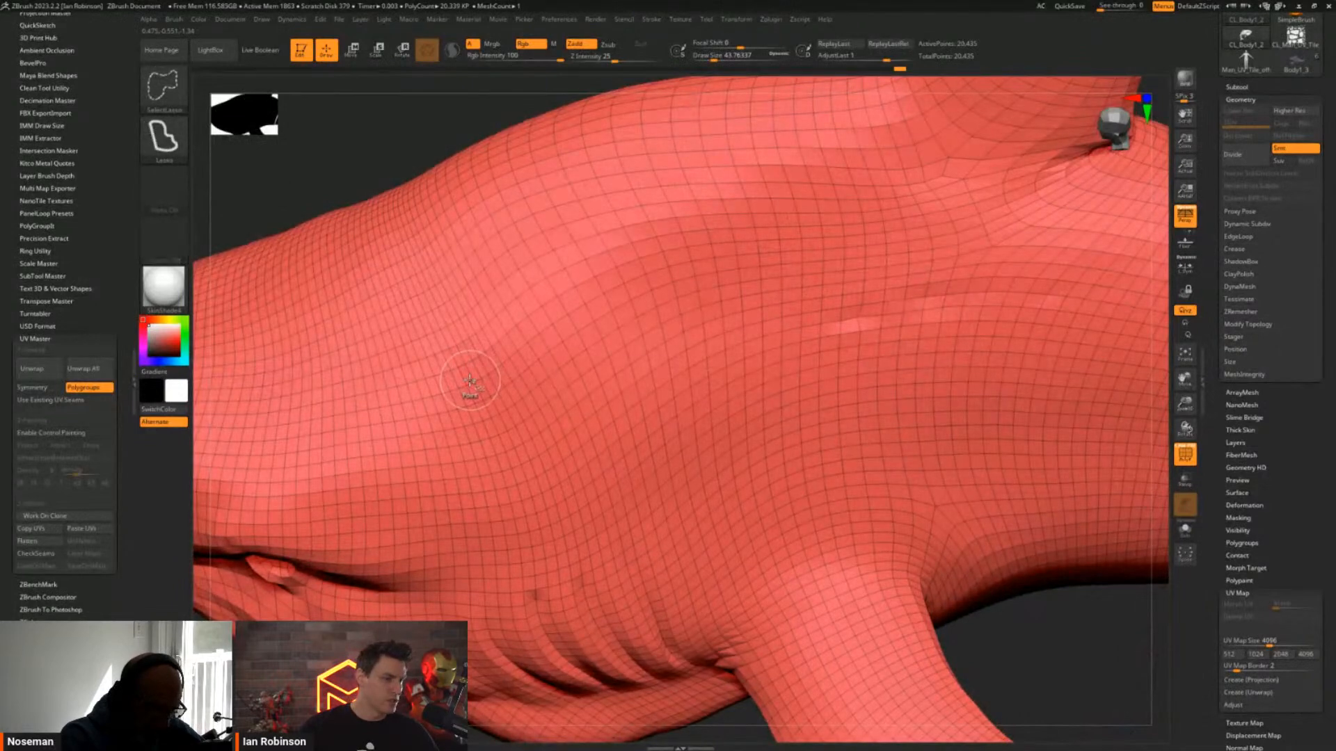
ctrl+shift+click(781, 390)
key(ctrl+z)
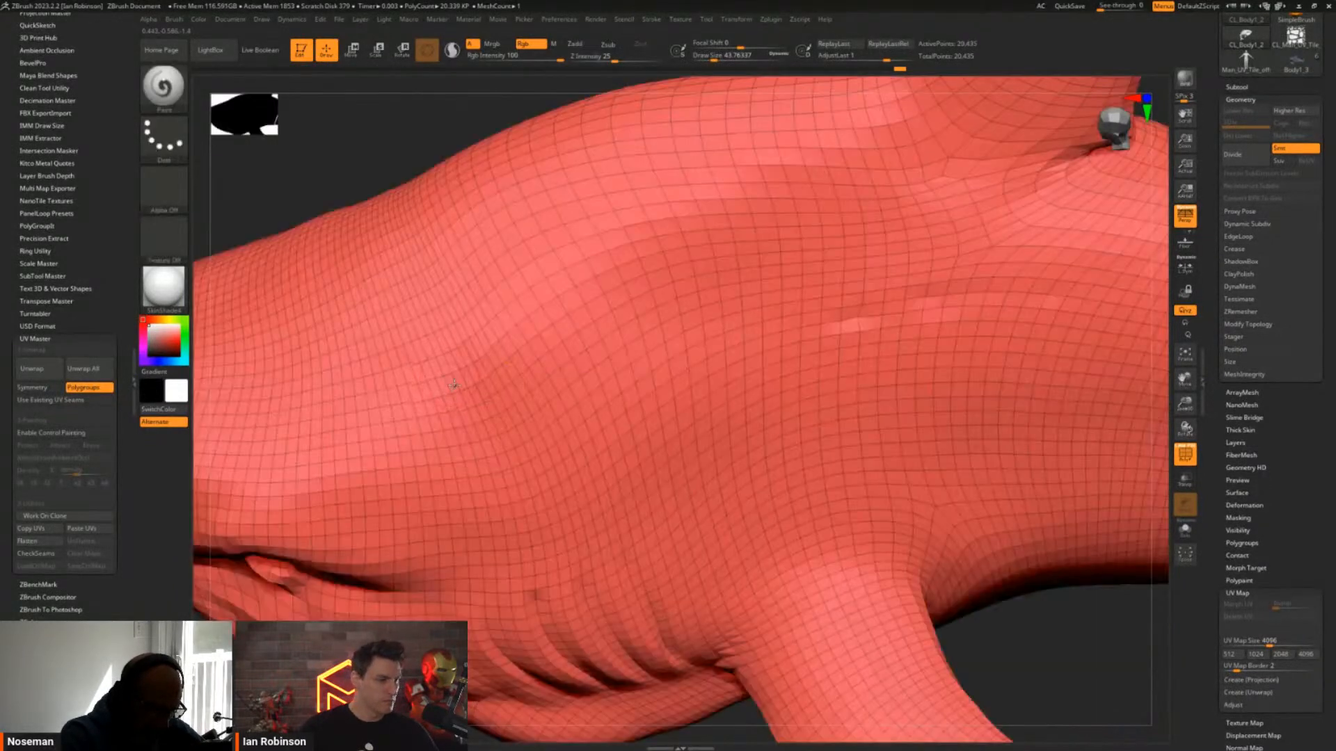
mouse_move(505, 352)
ctrl+right_down()
mouse_move(507, 429)
mouse_move(480, 407)
mouse_move(487, 341)
ctrl+right_up()
ctrl+shift+click(482, 419)
Hide the polygon loop around the base of the dorsal fin
alt+right_drag(802, 390, 661, 480)
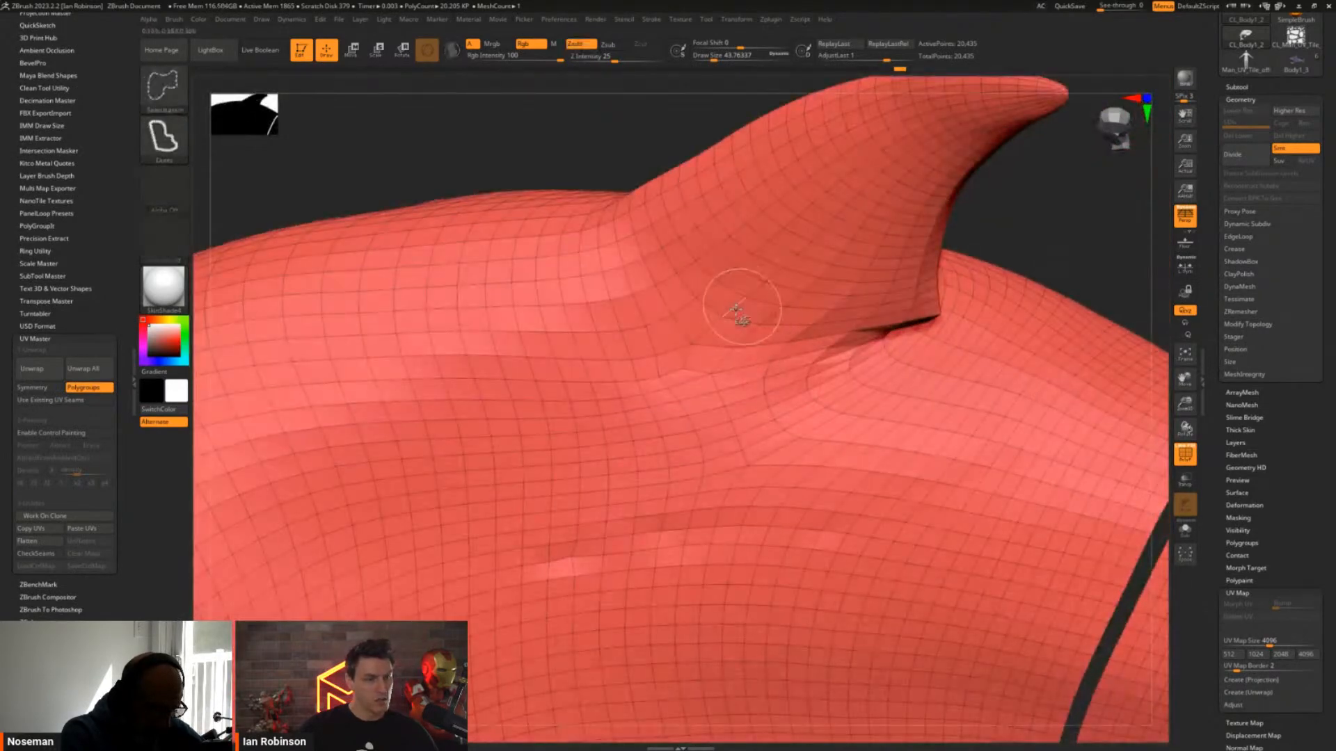
ctrl+shift+click(738, 314)
ctrl+right_drag(737, 313, 730, 233)
Hide the polygon loops around the bases of both pectoral fins
mouse_move(707, 431)
right_down()
mouse_move(685, 361)
mouse_move(674, 567)
right_up()
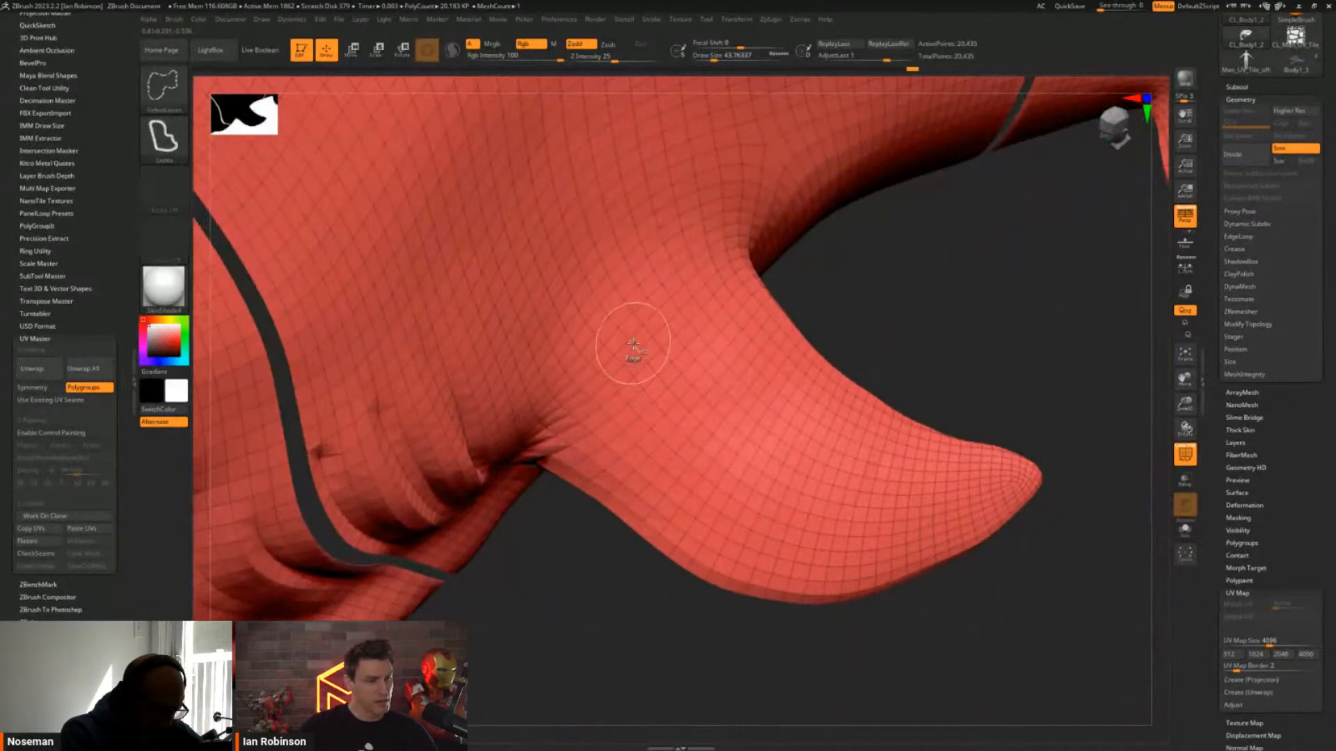
ctrl+shift+click(636, 346)
key(ctrl+z)
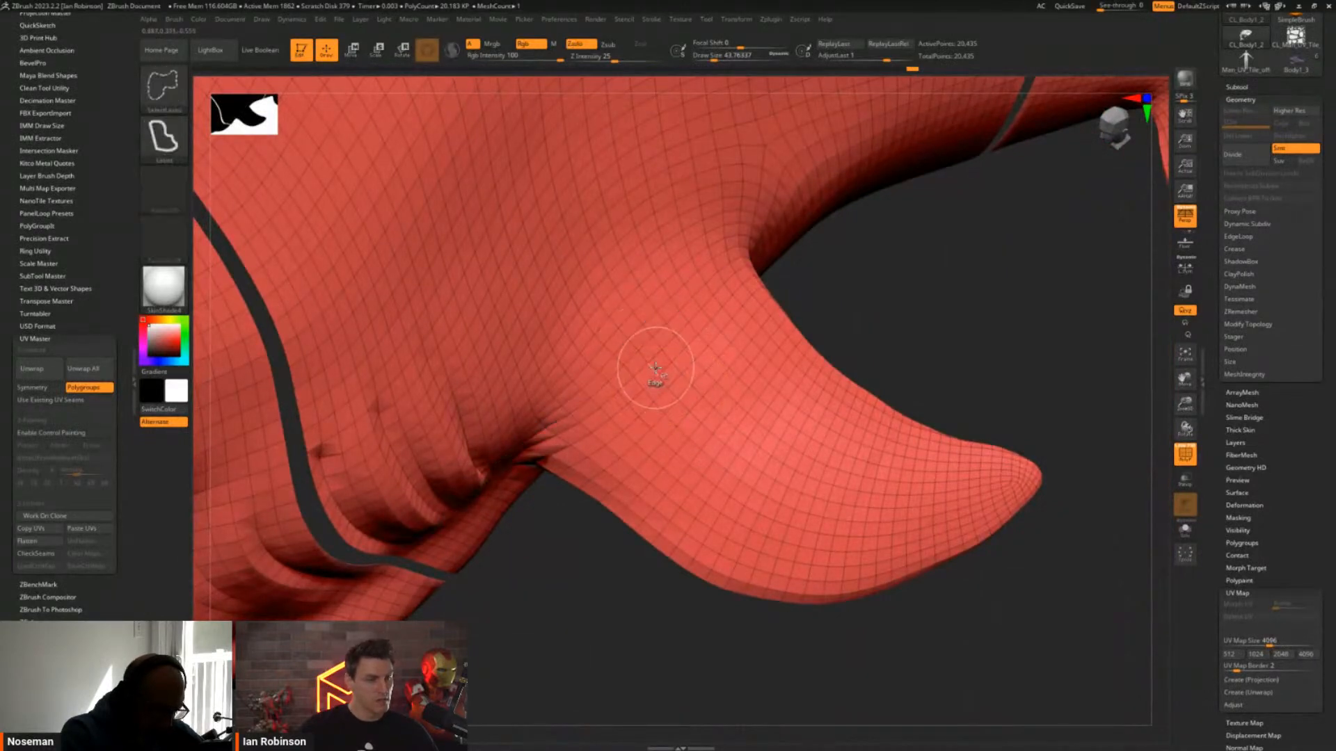
ctrl+shift+click(654, 378)
ctrl+right_drag(729, 399, 724, 306)
right_drag(529, 306, 647, 258)
alt+right_drag(473, 194, 544, 434)
ctrl+shift+click(436, 360)
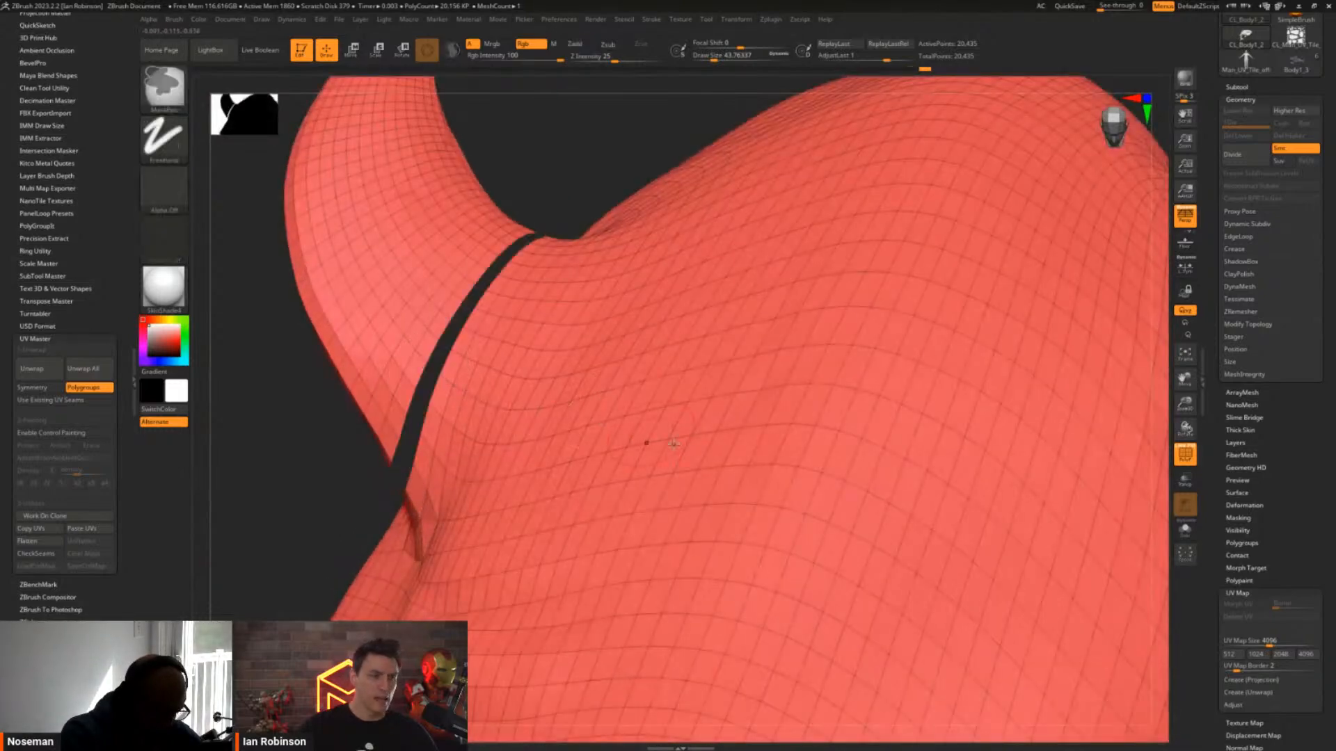
Hide the polygon loop that separates the lower jaw from the shark's head
mouse_move(664, 443)
ctrl+right_down()
mouse_move(517, 364)
mouse_move(692, 391)
mouse_move(608, 416)
mouse_move(602, 459)
mouse_move(632, 501)
ctrl+right_up()
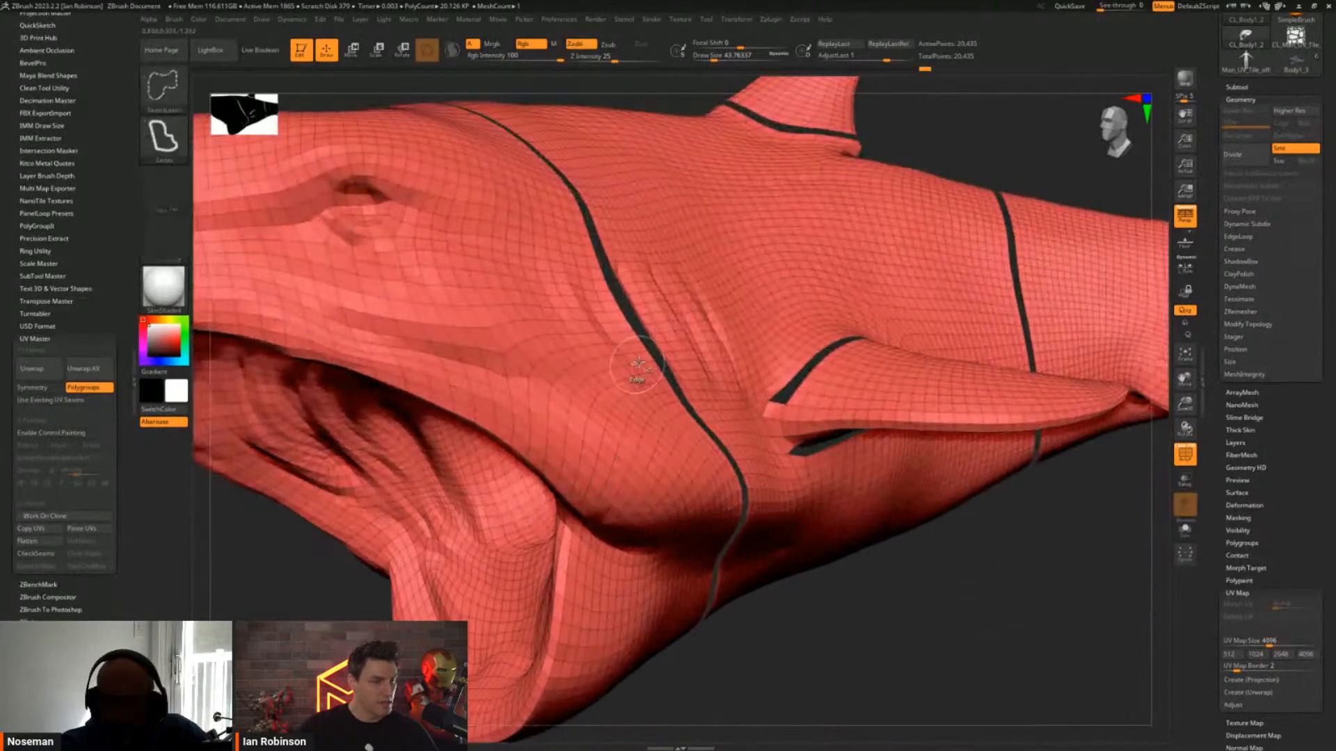
ctrl+shift+click(501, 461)
Assign separate polygroups to the split body parts with Auto Groups
ctrl+right_drag(498, 456, 801, 391)
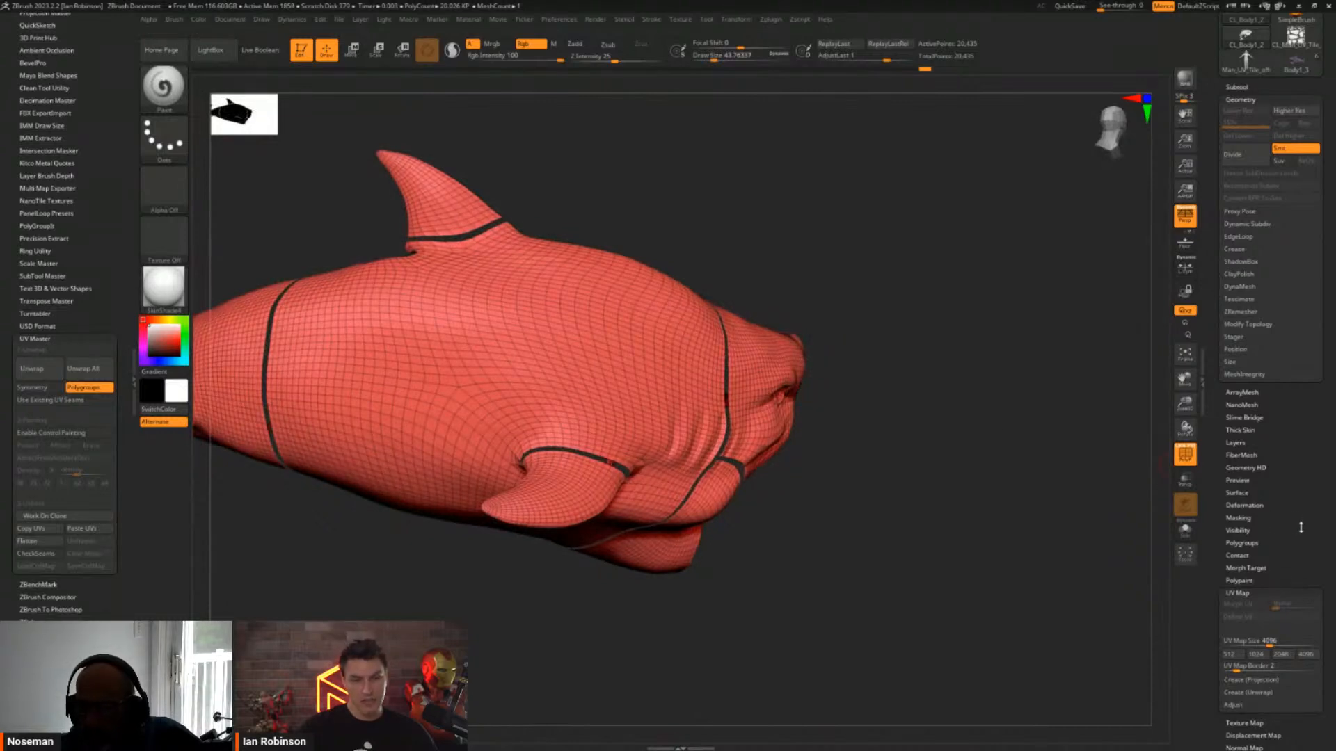
drag(1297, 473, 1298, 484)
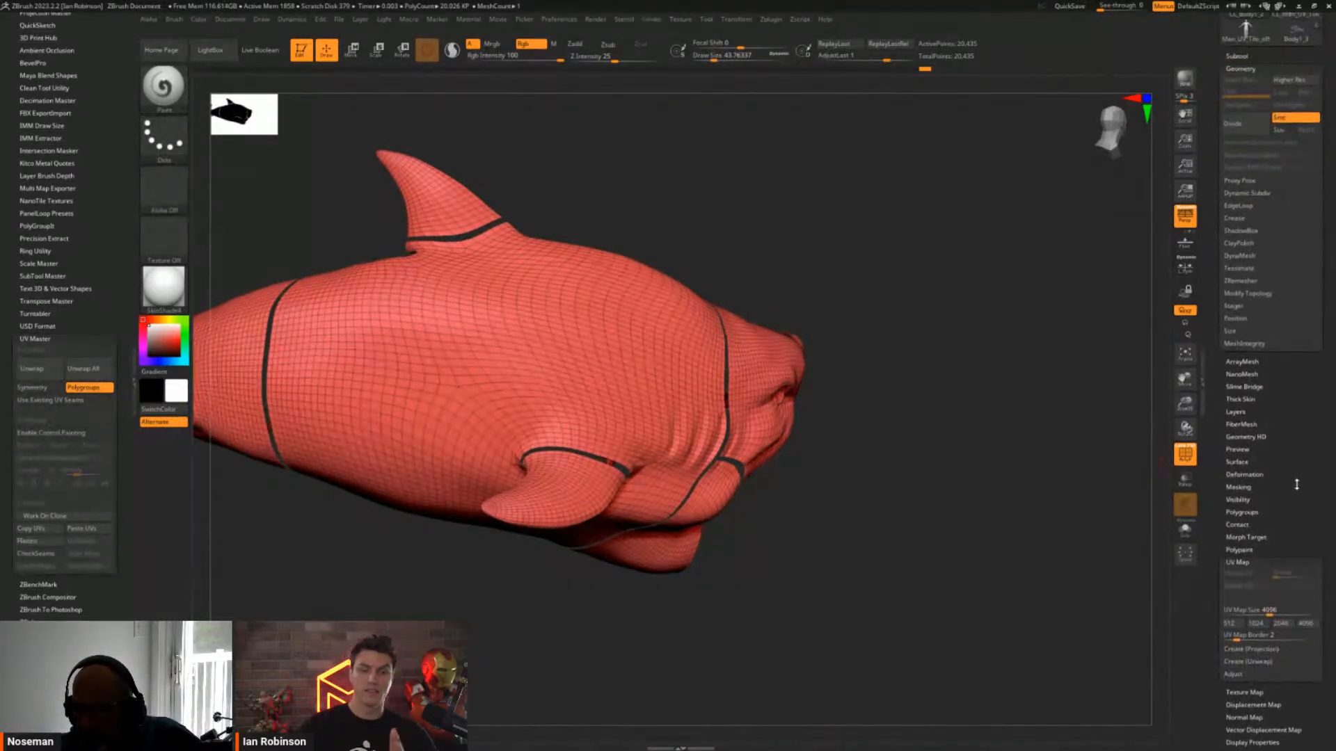
click(1242, 512)
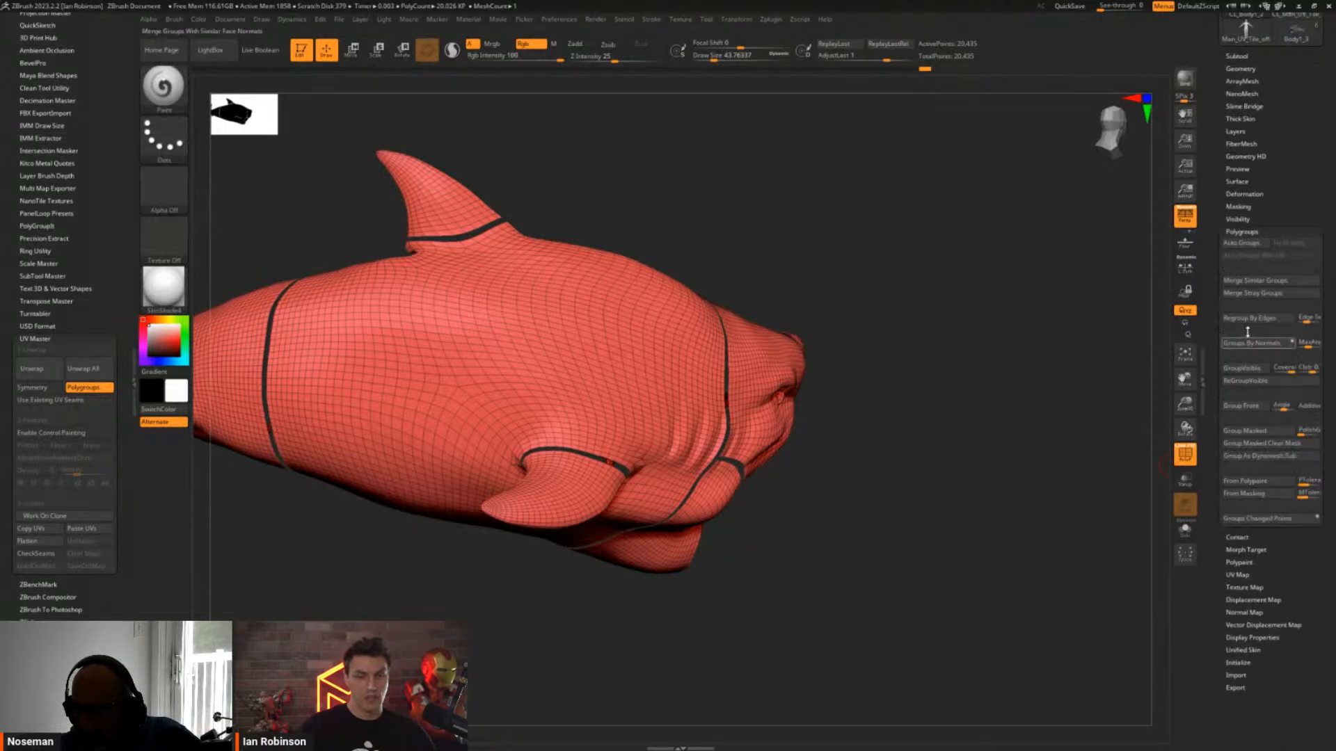
click(1245, 243)
Isolate the hidden loop strips, assign them their own polygroups with Auto Groups, and reveal the whole shark
right_drag(921, 370, 903, 494)
ctrl+shift+click(771, 379)
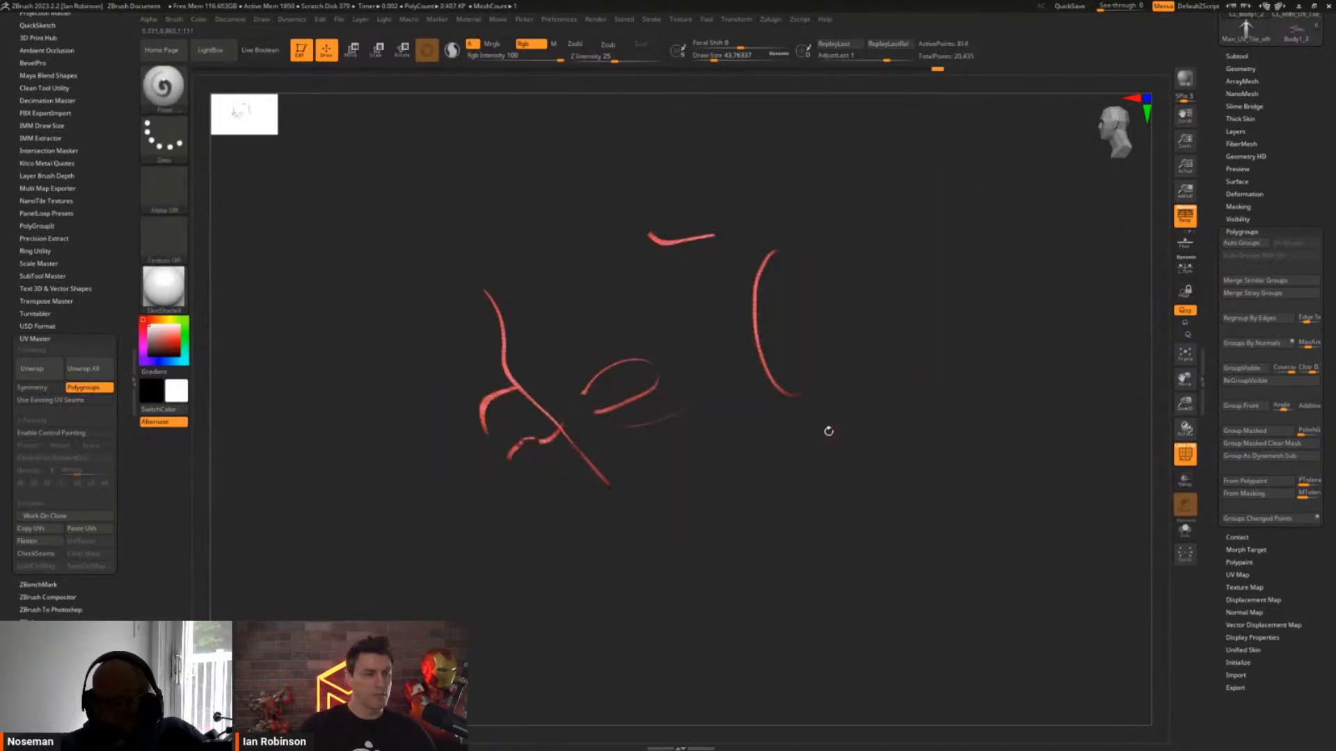
right_drag(829, 432, 853, 480)
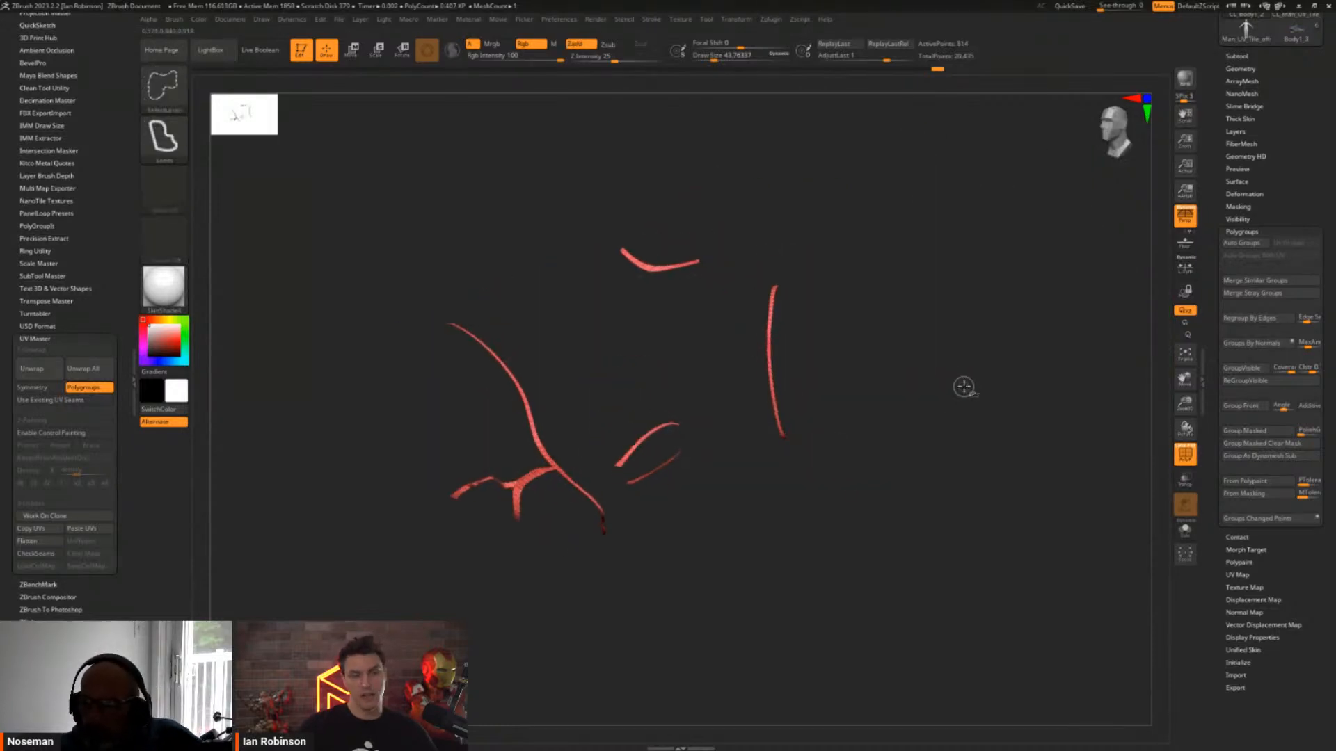
ctrl+shift+click(968, 306)
mouse_move(921, 241)
ctrl+shift+mouse_down()
mouse_move(874, 213)
mouse_move(672, 173)
mouse_move(612, 139)
ctrl+shift+mouse_up()
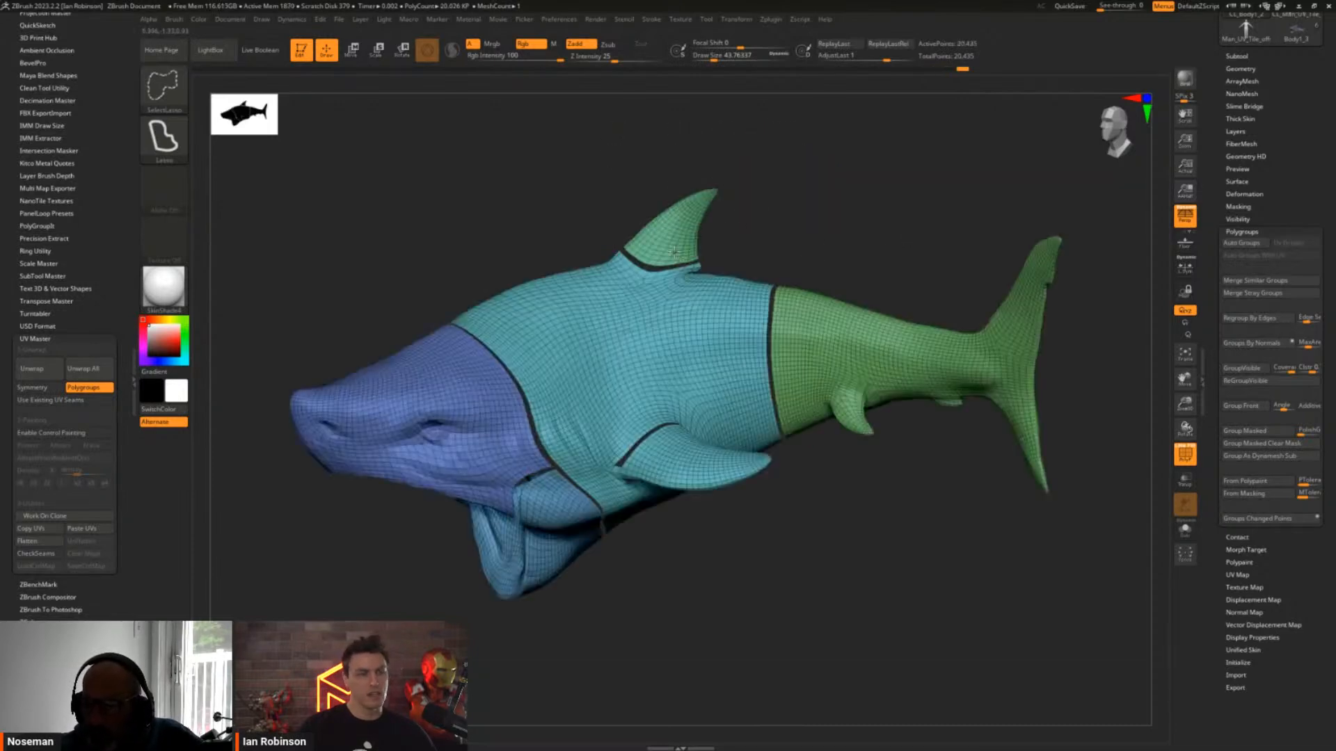
ctrl+shift+drag(954, 165, 992, 203)
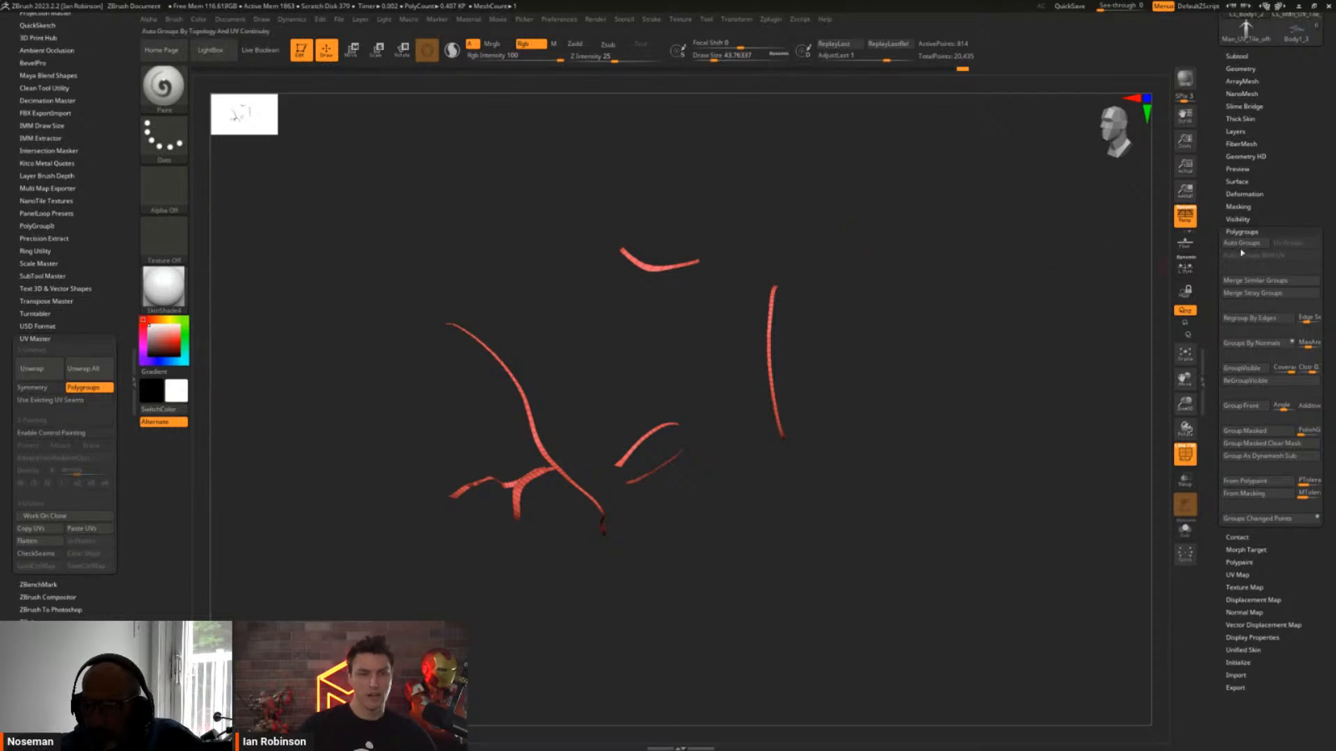
ctrl+shift+click(954, 250)
Unwrap the shark clone with UV Master's Polygroups option and flatten it into its UV layout
drag(738, 267, 606, 313)
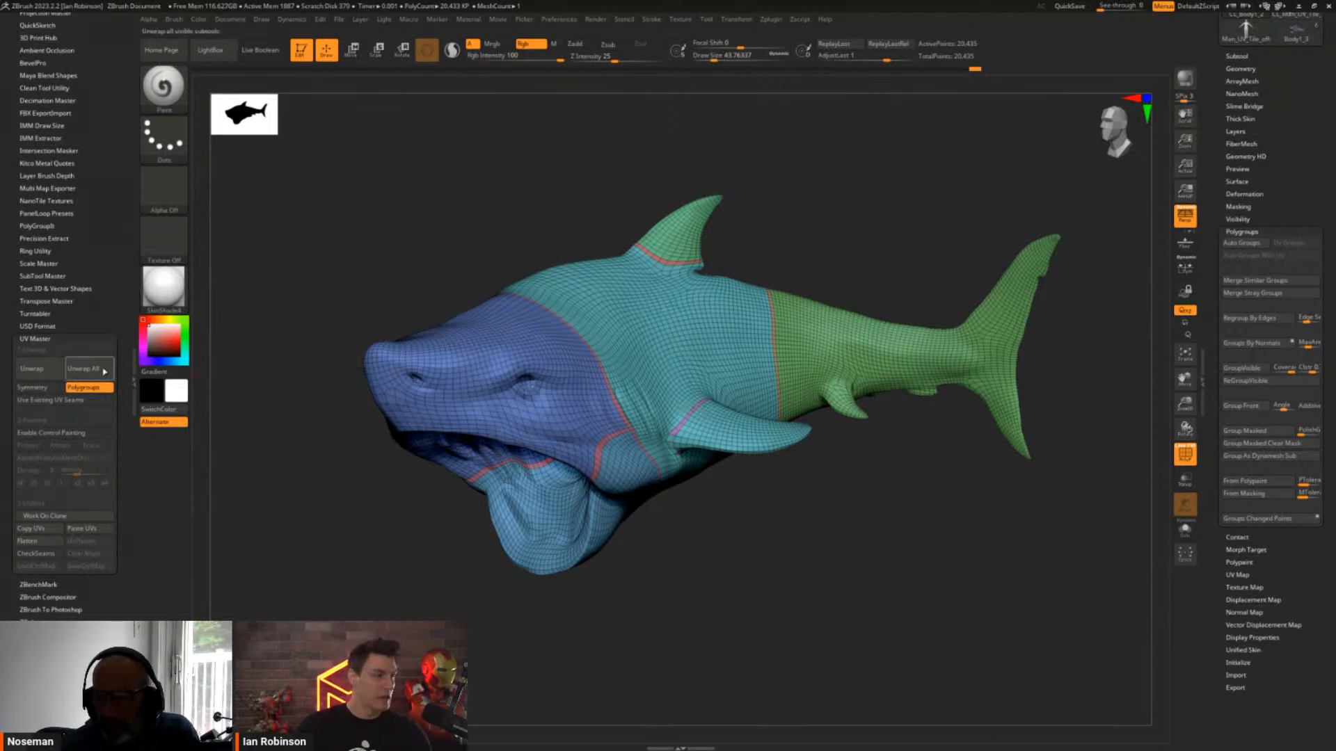
click(41, 366)
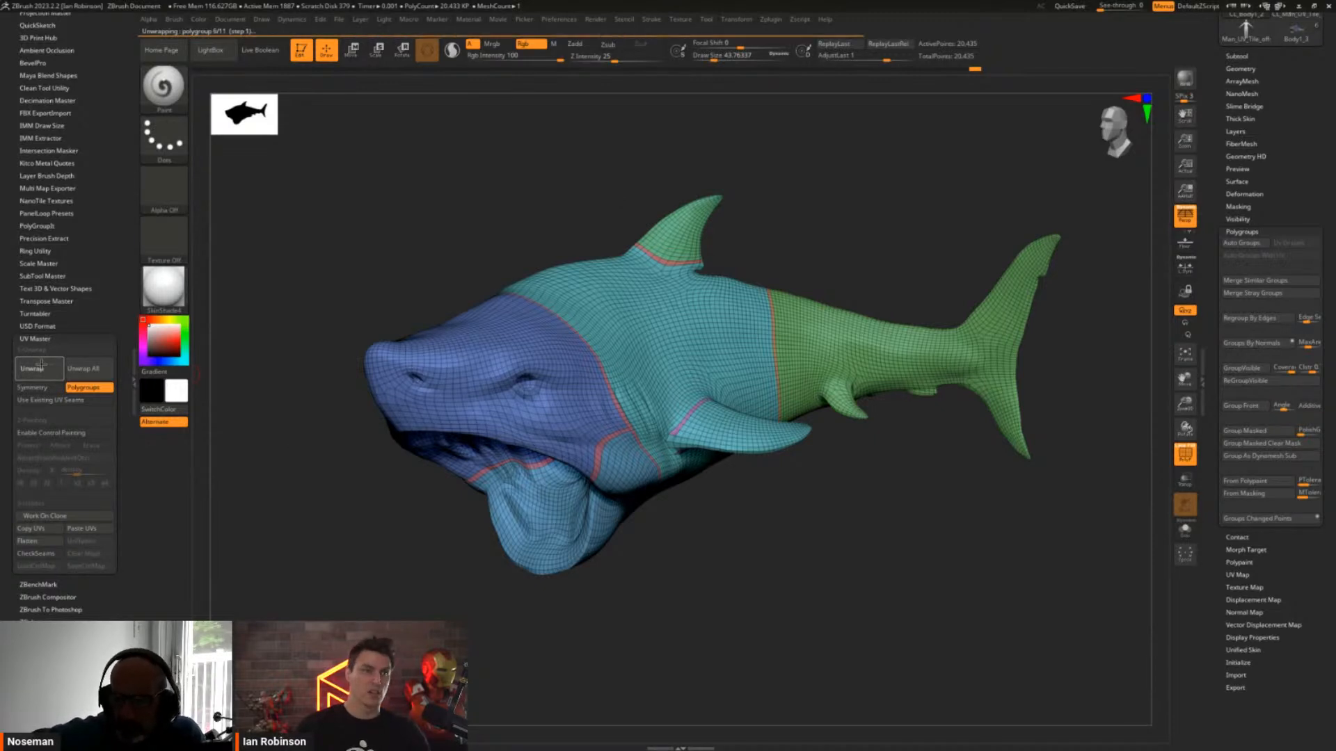
click(50, 542)
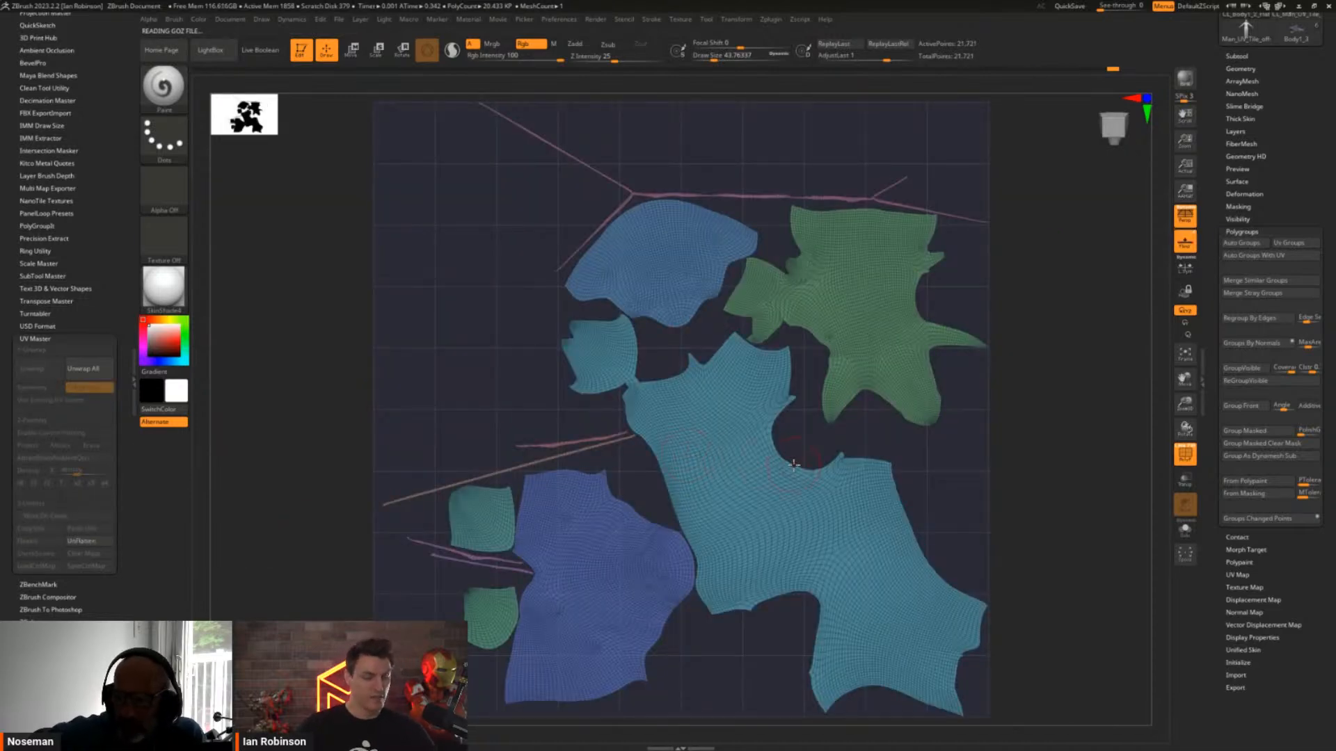
Mask everything except the large green tail UV island, then move, rotate and shrink it into the upper-left corner of the UV tile
key(w)
alt+drag(911, 463, 901, 456)
key(f)
ctrl+click(851, 312)
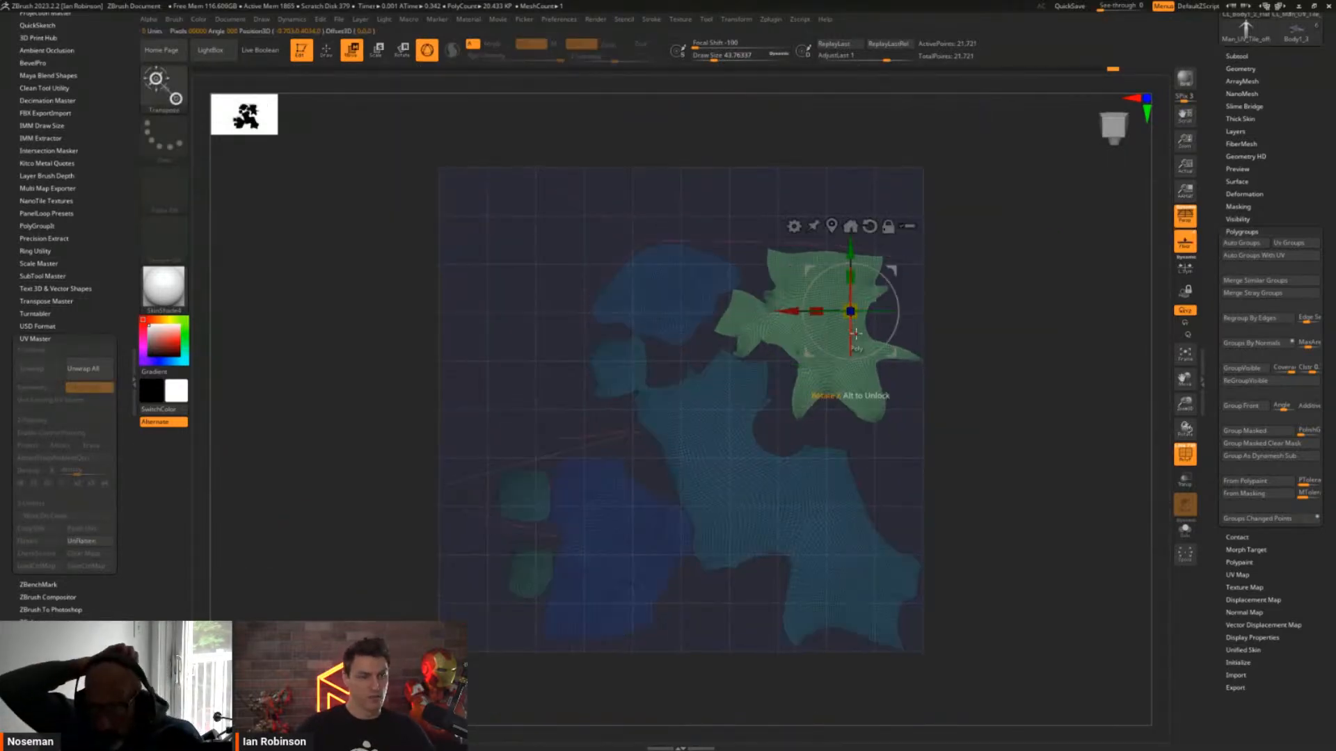
click(869, 226)
click(831, 226)
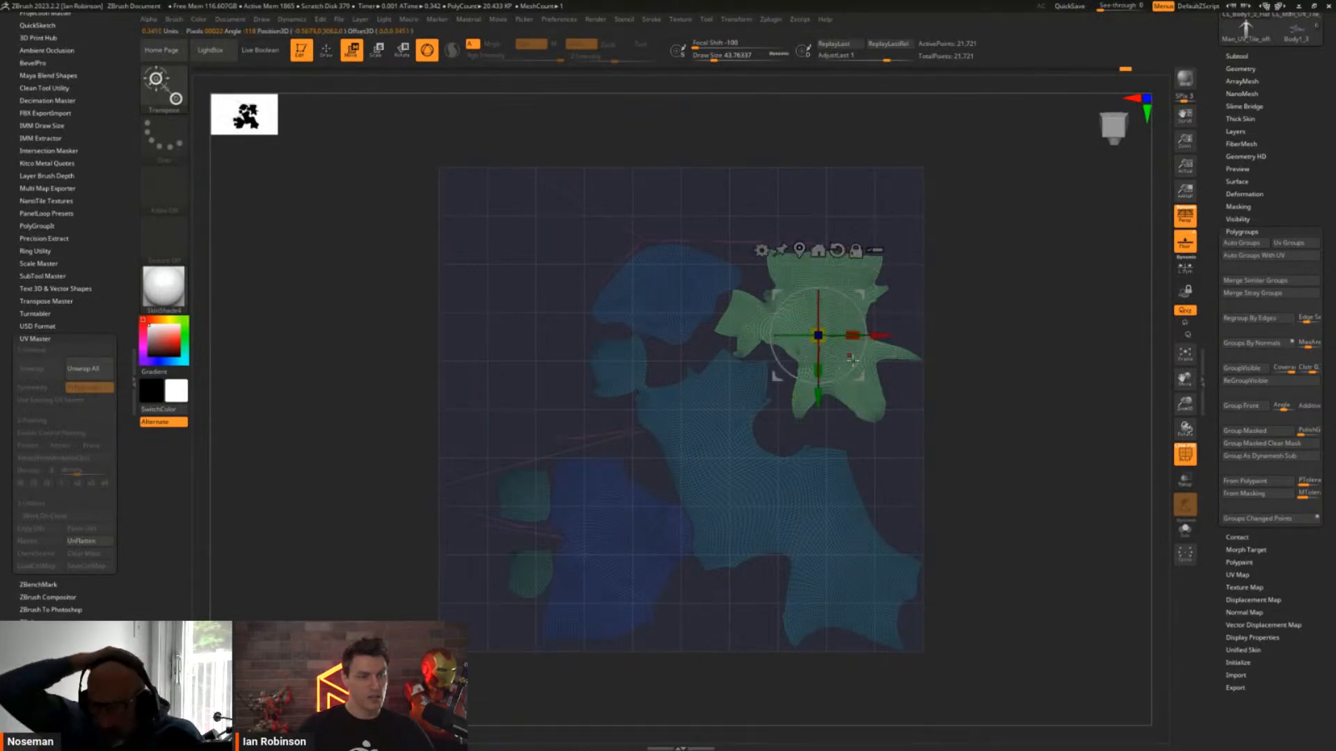
drag(827, 333, 554, 310)
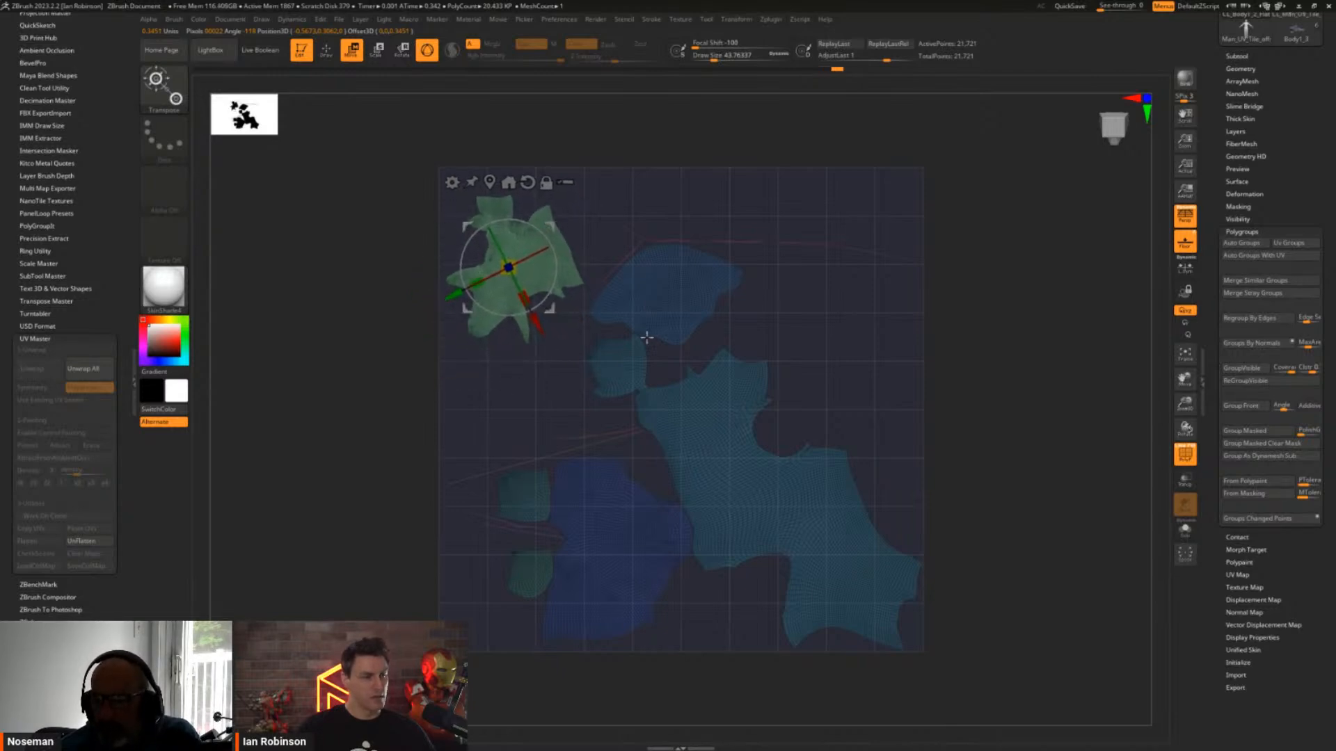
Return to Draw mode and clear the mask from the flattened UV layout
key(q)
mouse_move(787, 340)
ctrl+right_down()
mouse_move(855, 344)
mouse_move(921, 376)
mouse_move(622, 351)
ctrl+right_up()
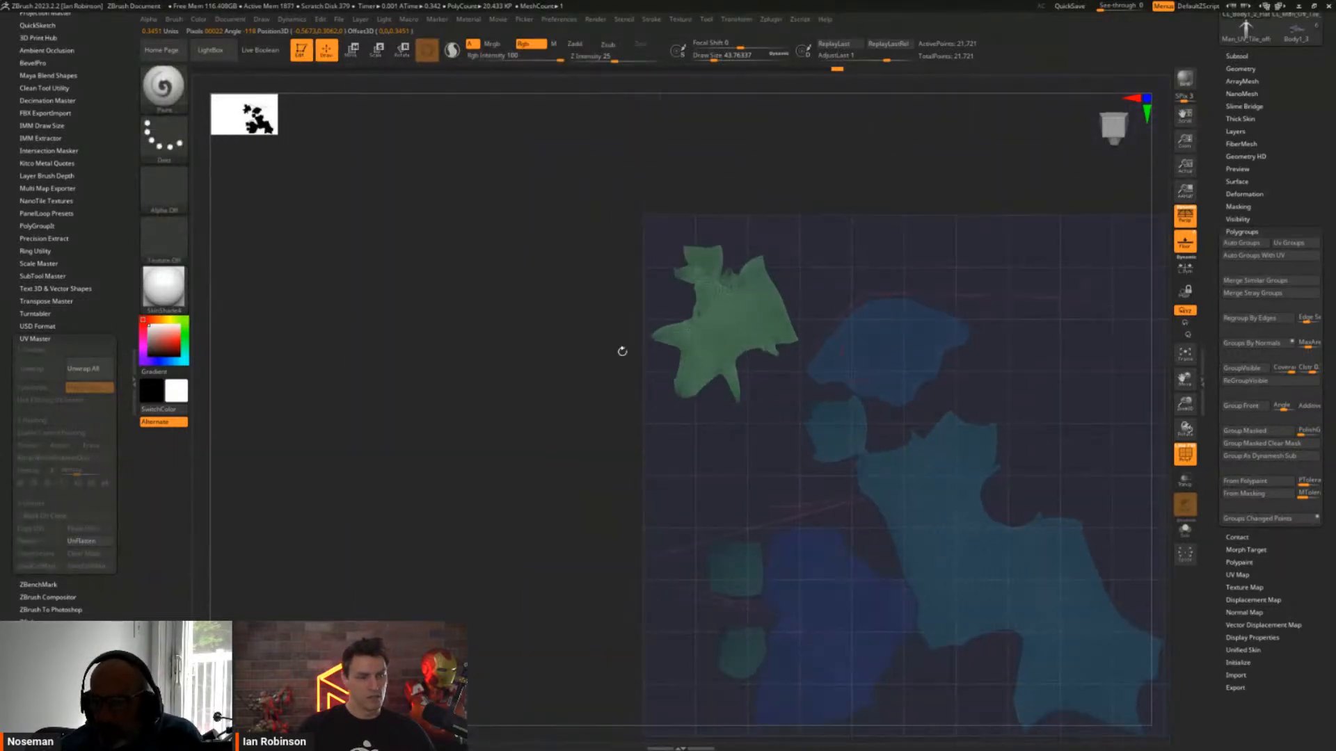
ctrl+drag(509, 328, 612, 407)
alt+right_drag(761, 427, 547, 335)
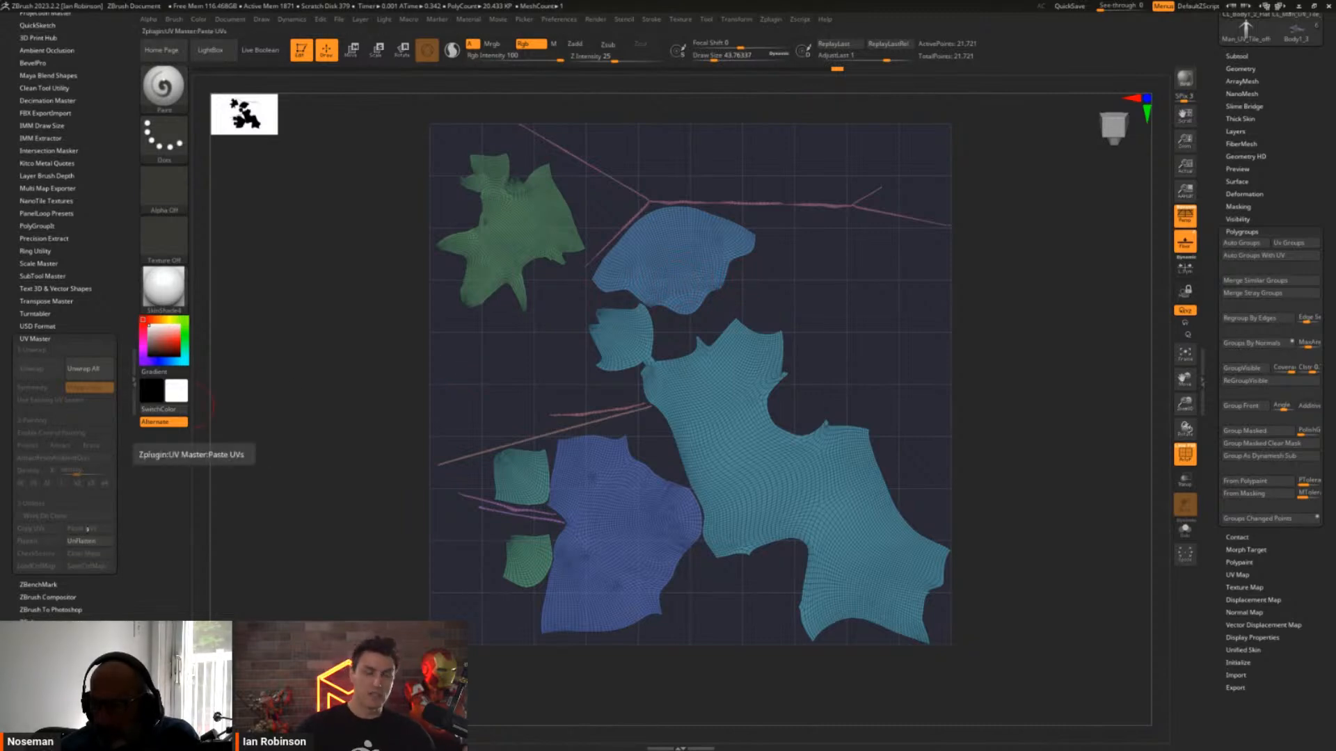
Inspect the spacing of the UV islands and unflatten the layout back to the 3D shark
ctrl+right_drag(668, 363, 711, 345)
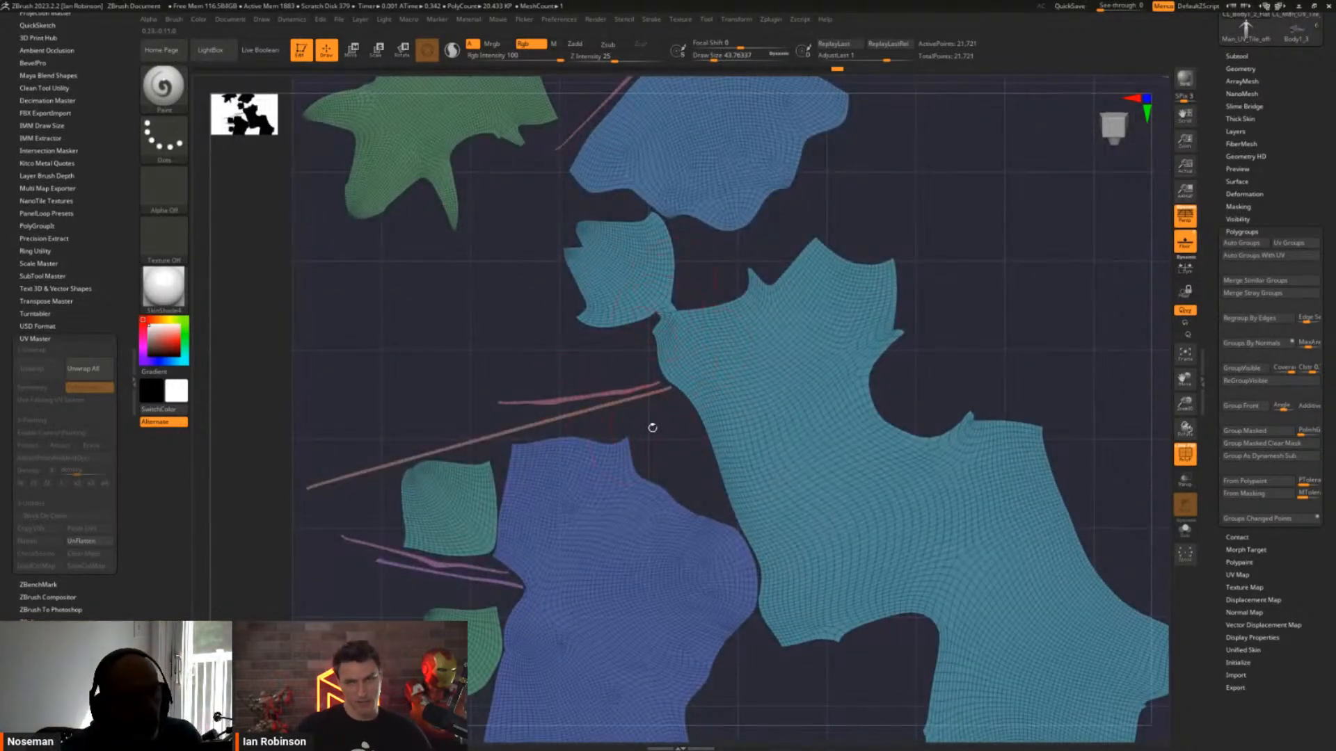
ctrl+right_drag(653, 427, 651, 409)
alt+right_drag(737, 346, 684, 382)
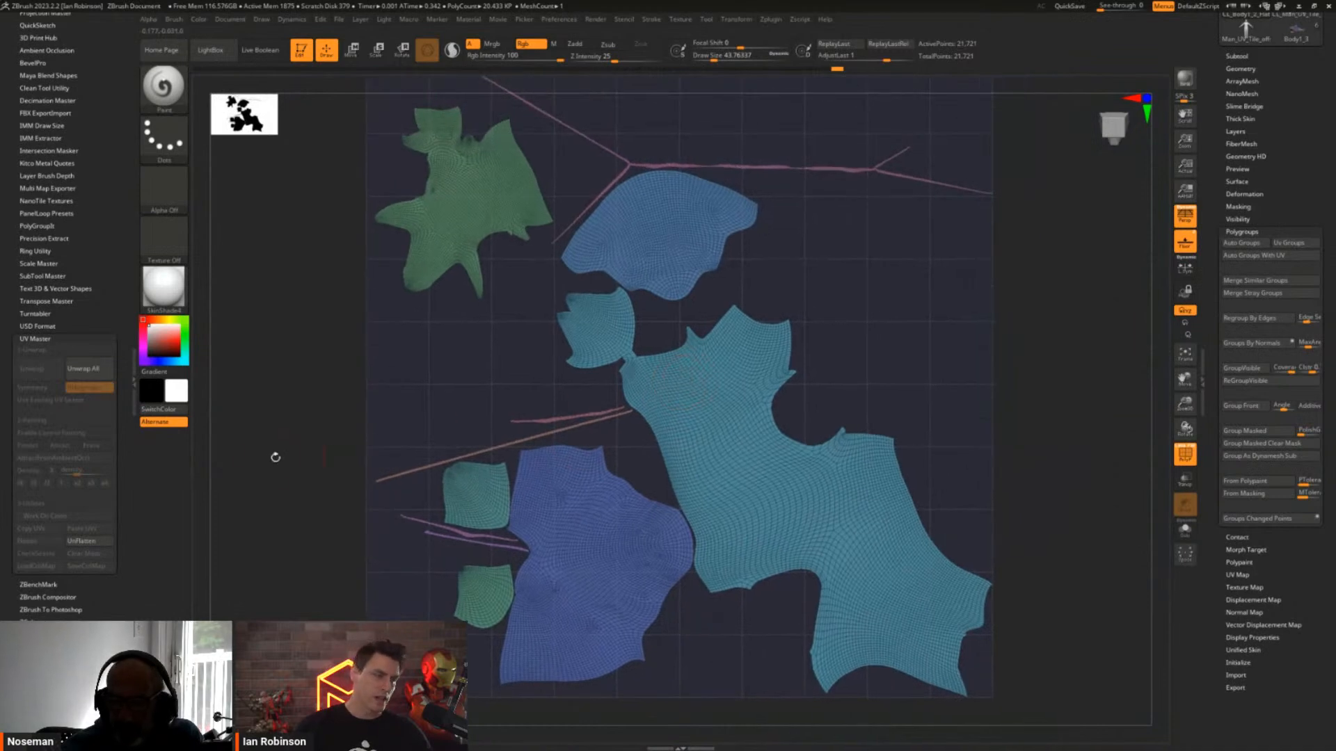
click(96, 541)
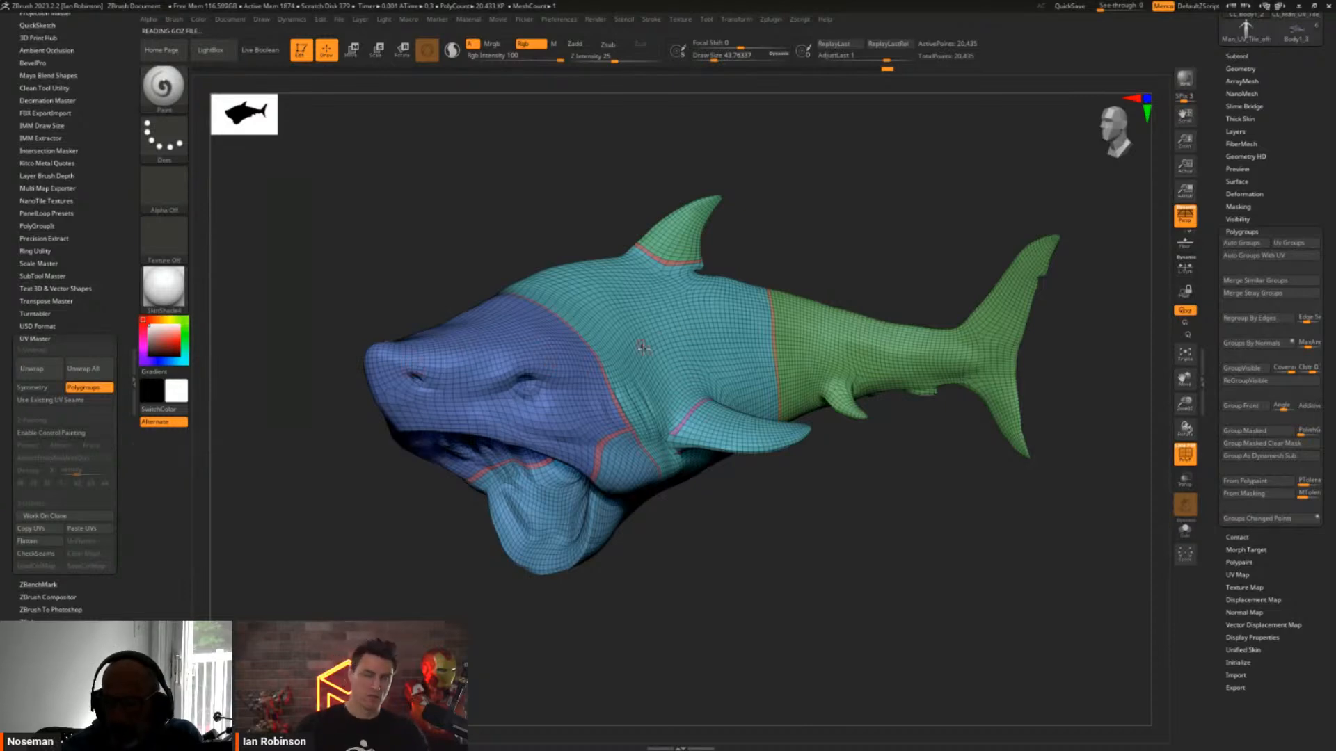
Copy the clone's UVs and paste them onto the original shark tool, Body1_3
right_drag(652, 328, 637, 337)
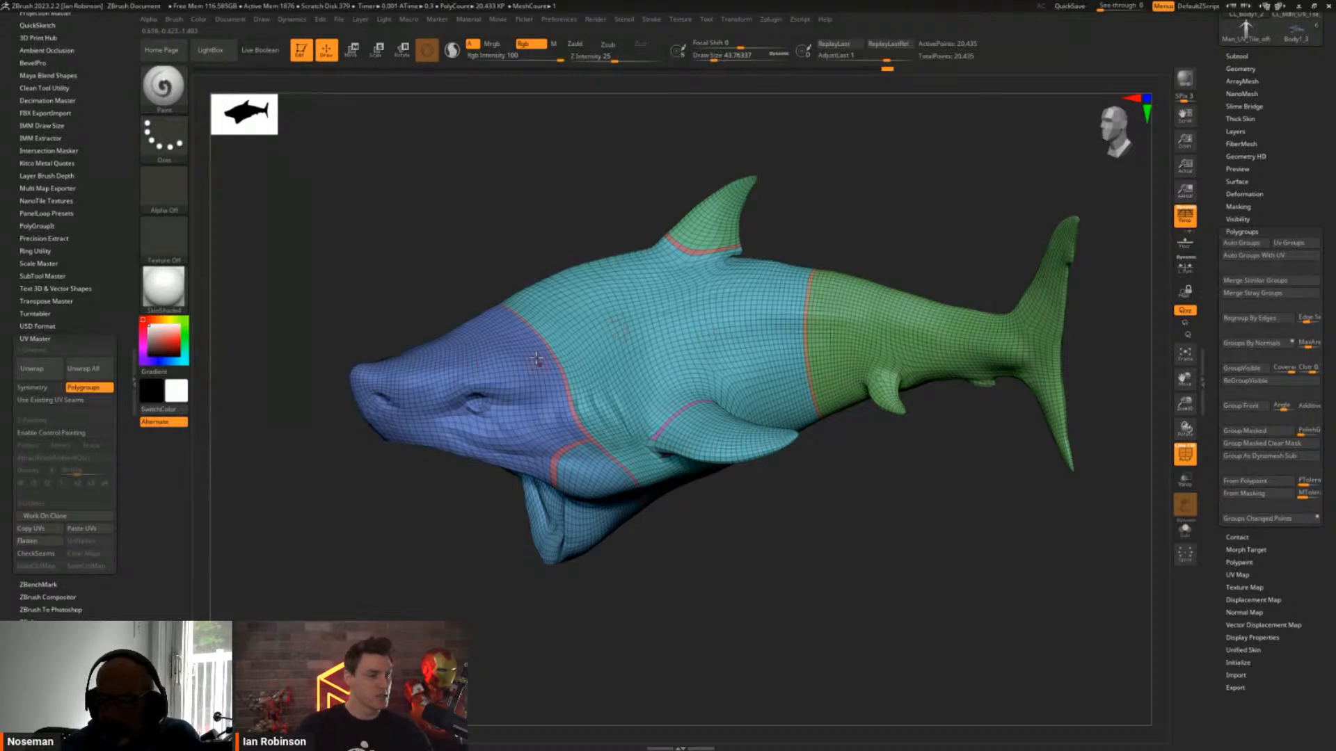
click(40, 530)
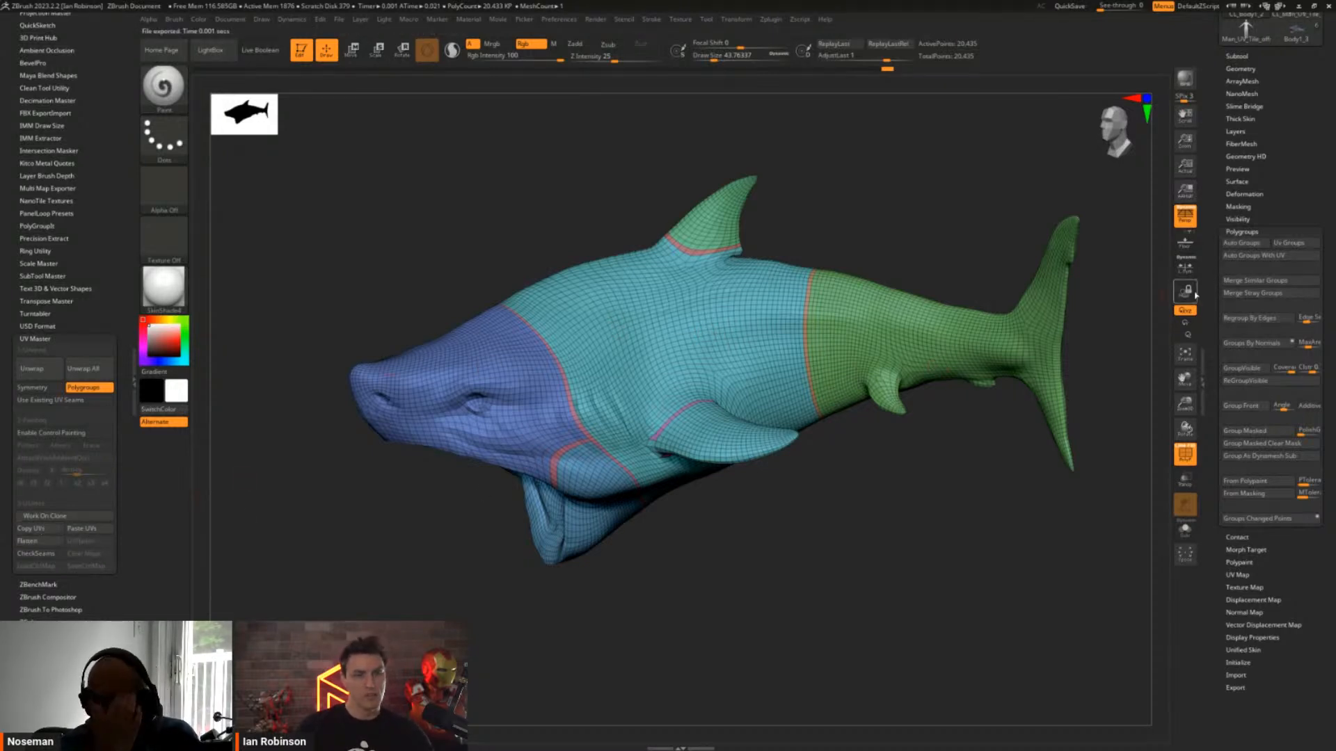
drag(1279, 68, 1278, 222)
click(1296, 184)
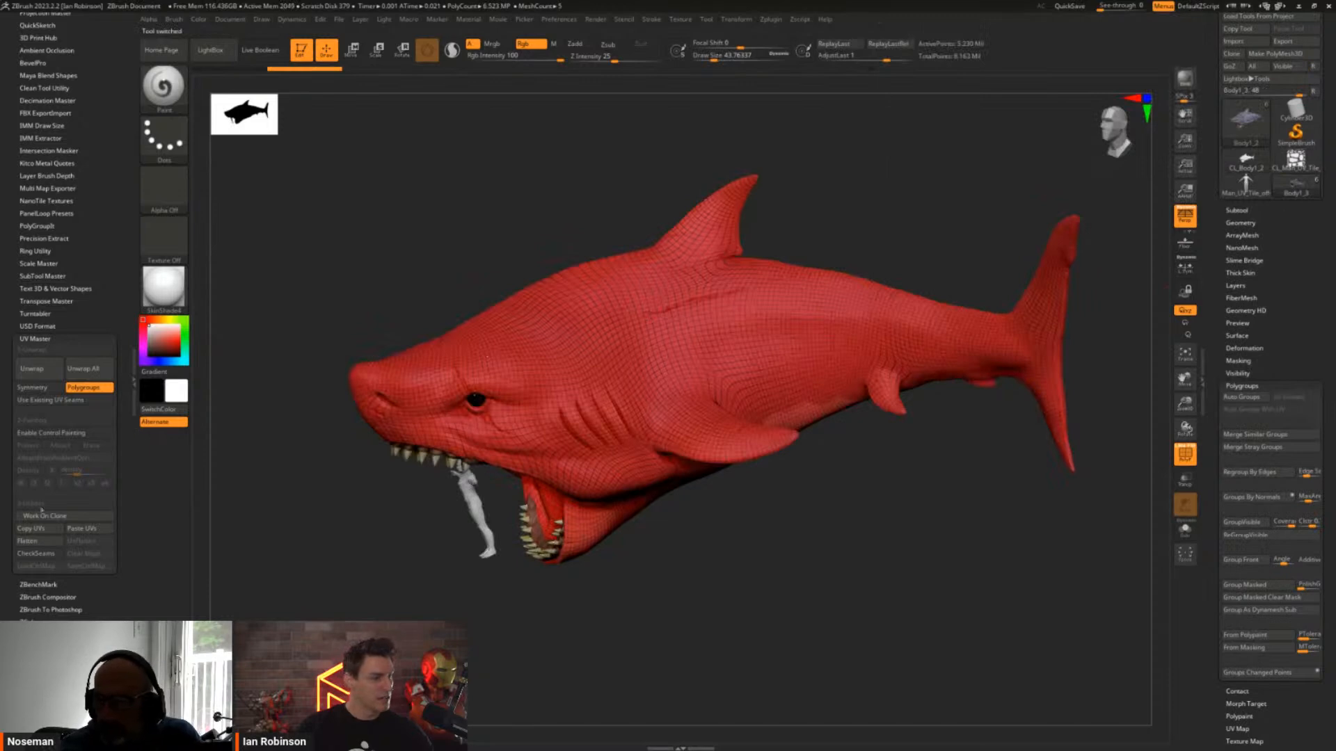
click(77, 530)
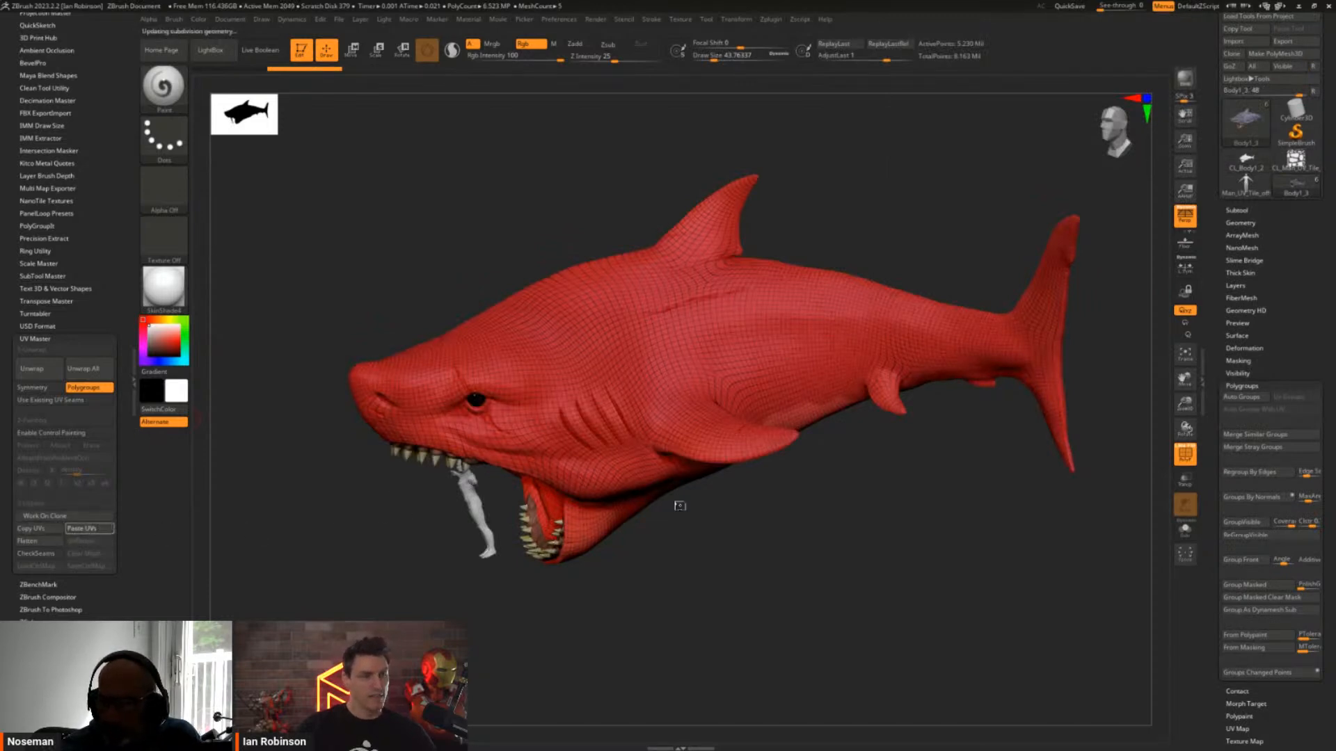
Preview the pasted UV layout on the original shark with Morph UV and return to the 3D shape
click(1252, 384)
click(1242, 436)
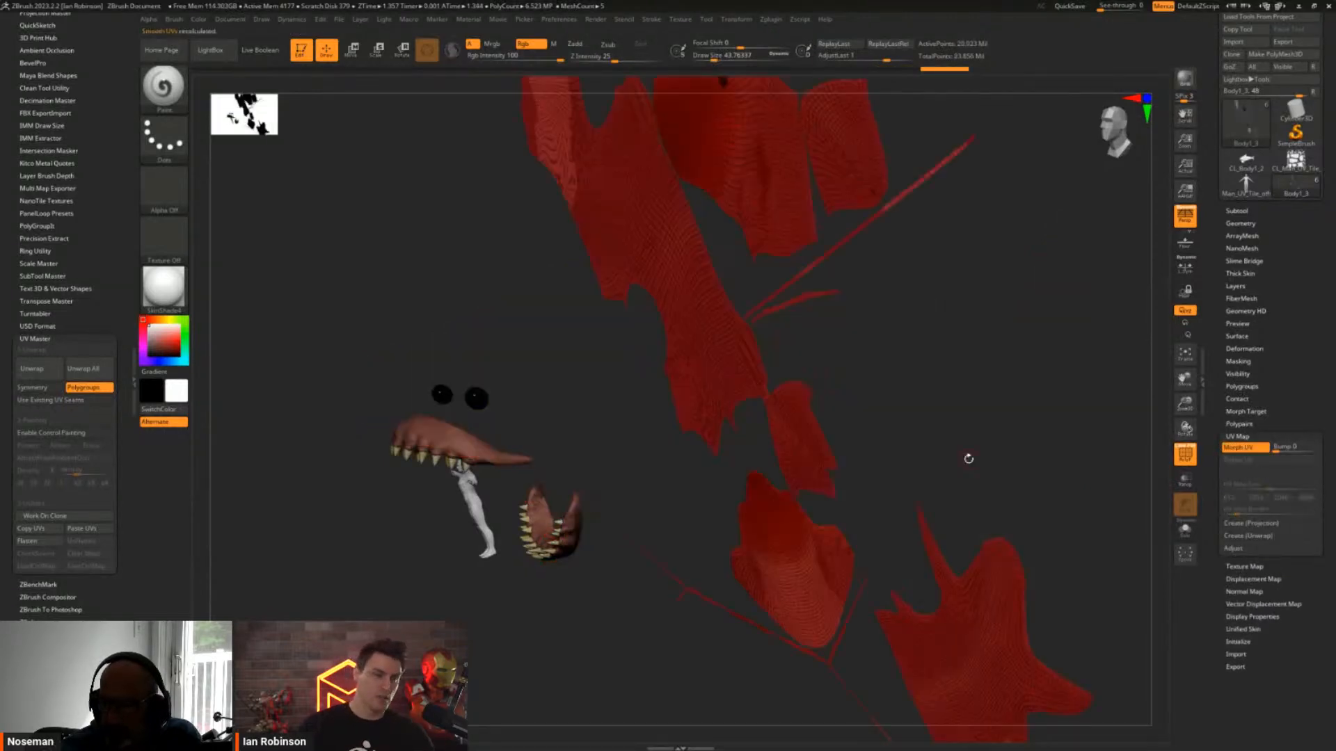
drag(970, 435, 775, 410)
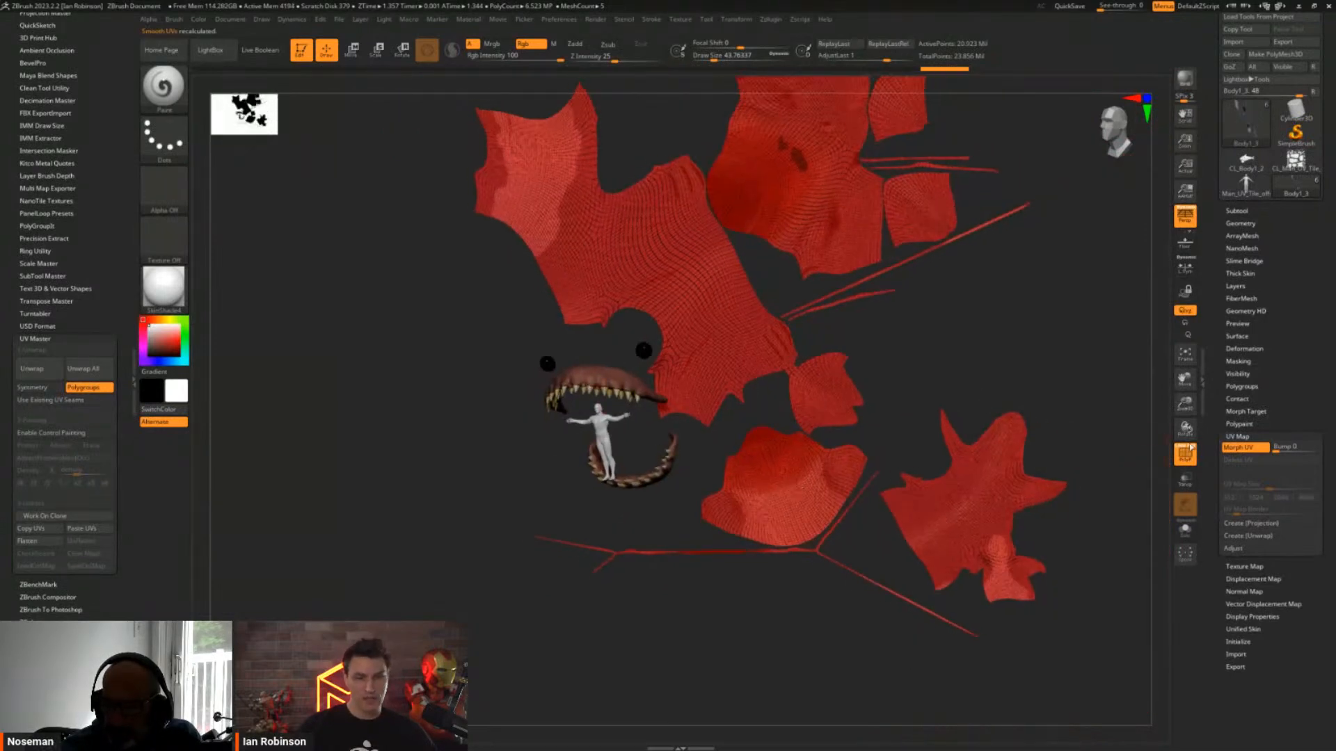
click(1243, 450)
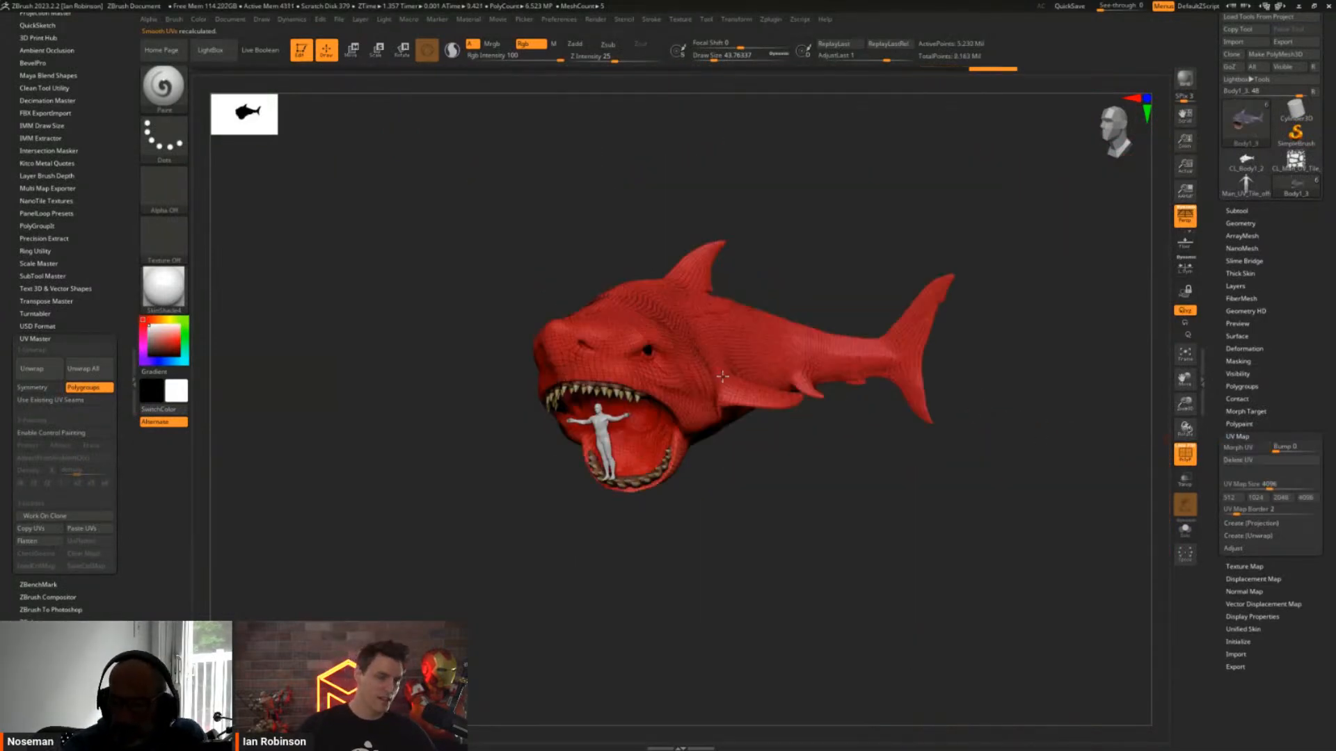
Turn off the polyframe display and switch back to the CL_Body1_2 clone
ctrl+right_drag(722, 376, 731, 460)
key(shift+f)
right_drag(963, 496, 761, 502)
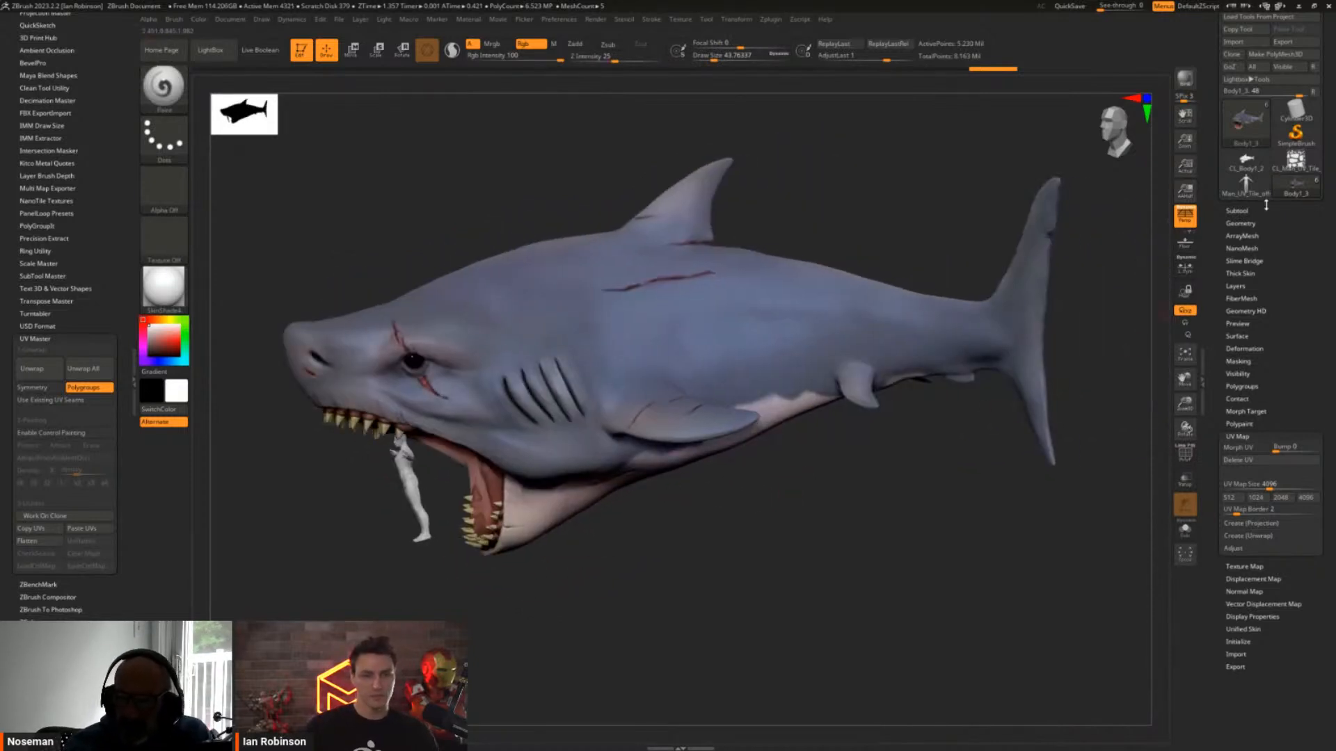
click(1246, 161)
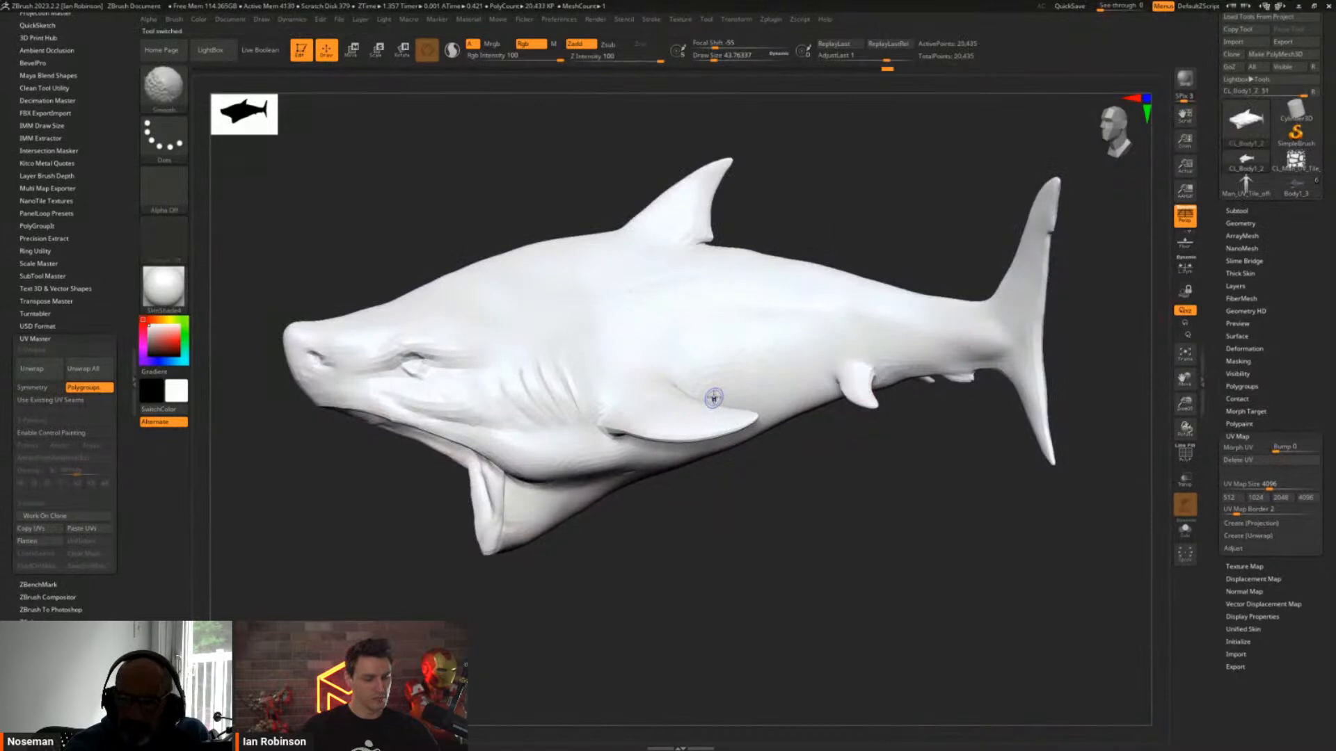
Switch to the original Body1_3 shark, morph it to its UV layout, and turn off the polyframe display
key(shift+f)
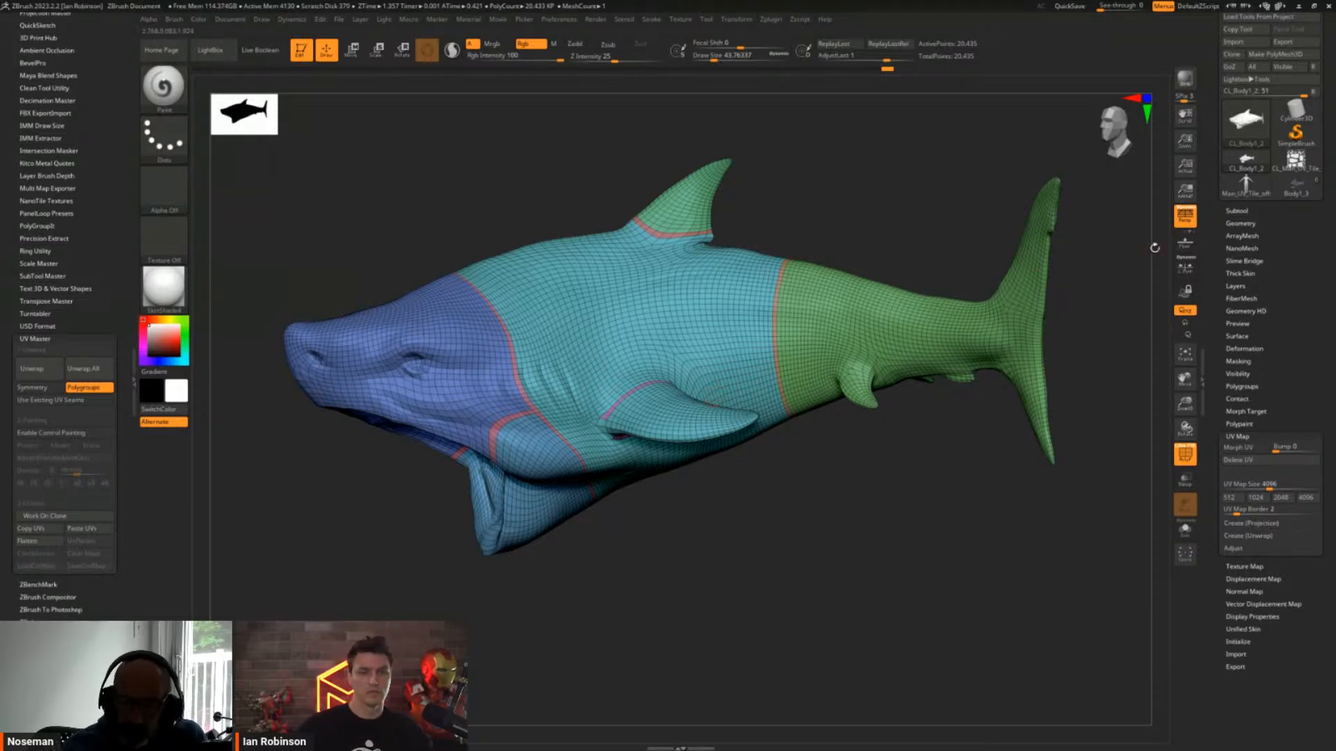
click(1292, 194)
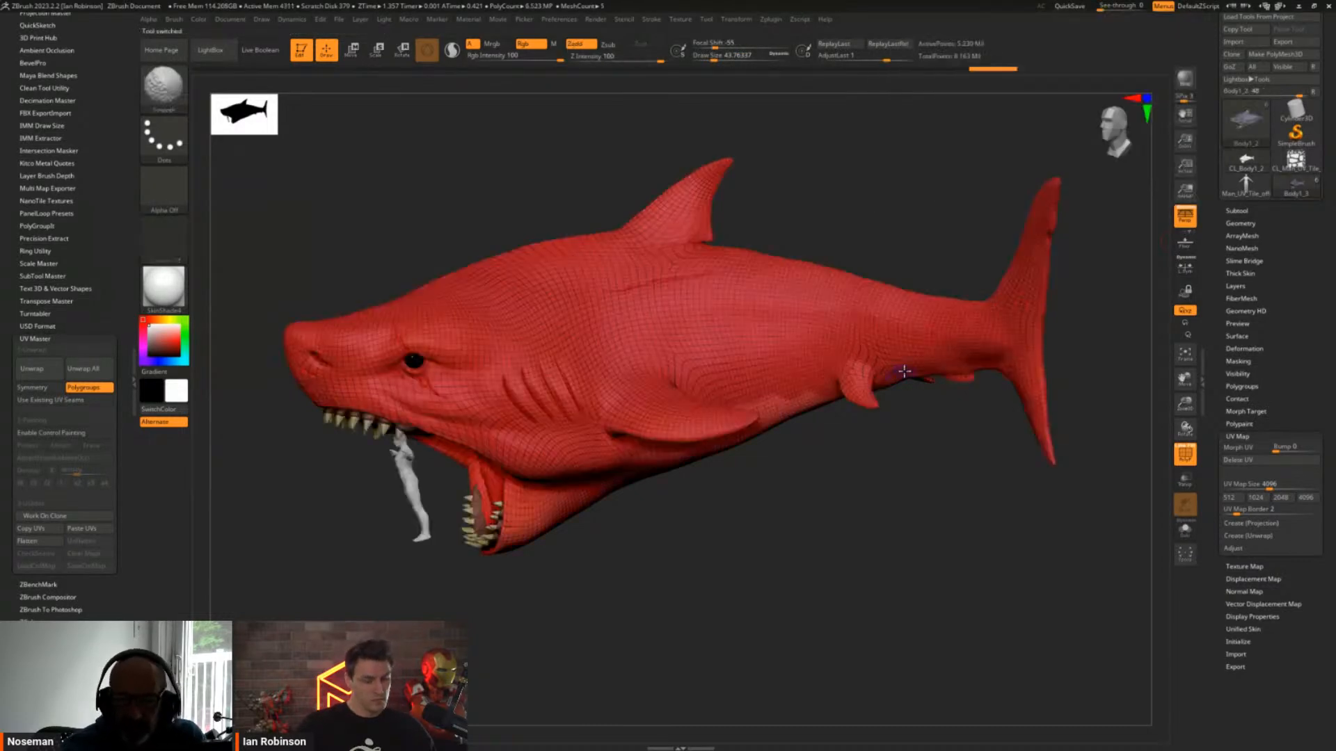
click(1244, 450)
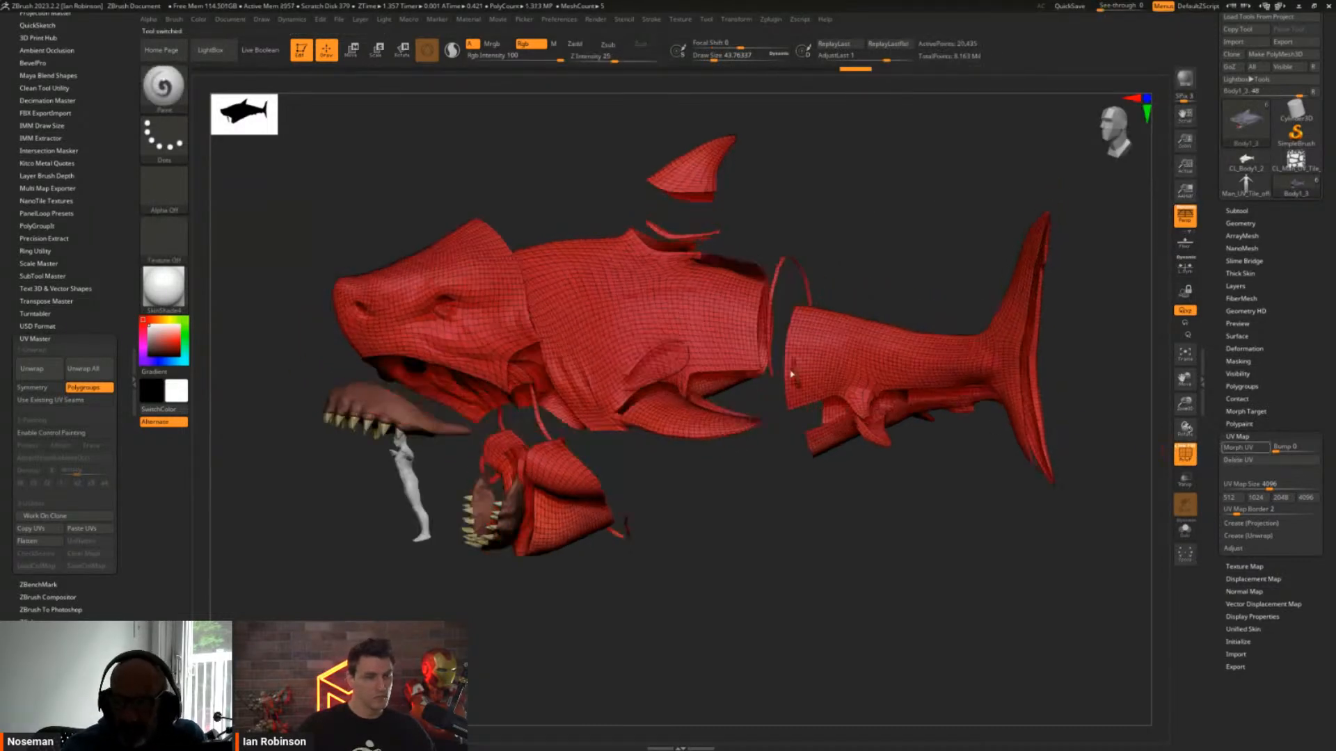
right_drag(649, 301, 724, 296)
key(shift+f)
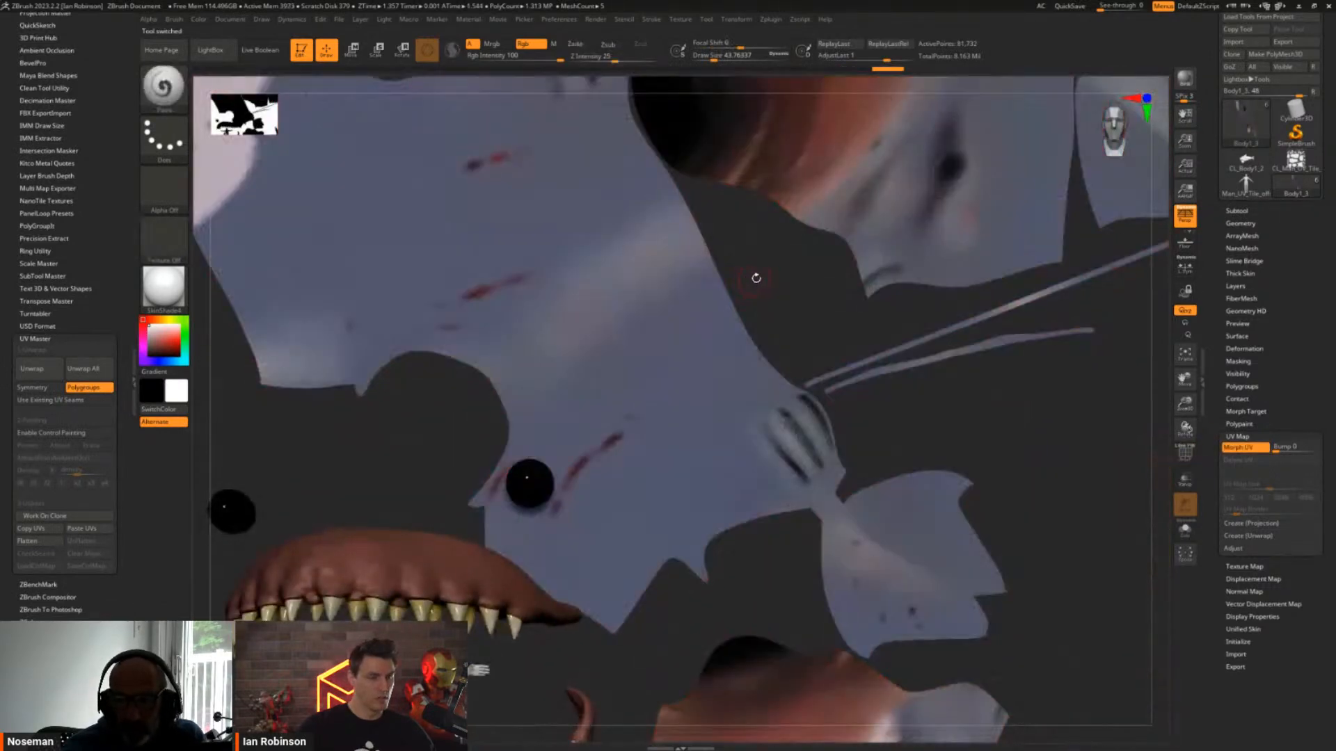
Check the body's flattened UVs in Solo, return the shark to its 3D shape, and isolate the body subtool
click(1184, 532)
shift+right_drag(839, 314, 840, 343)
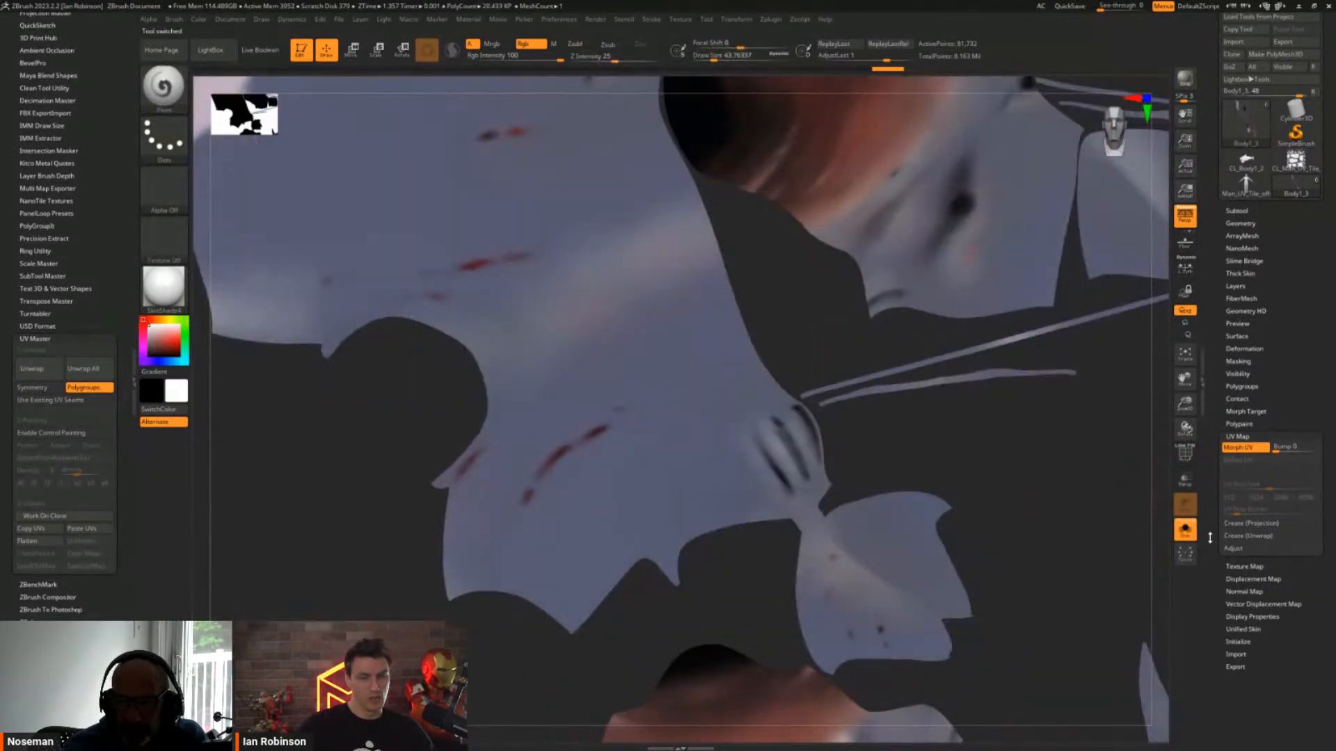
click(1185, 531)
click(1242, 448)
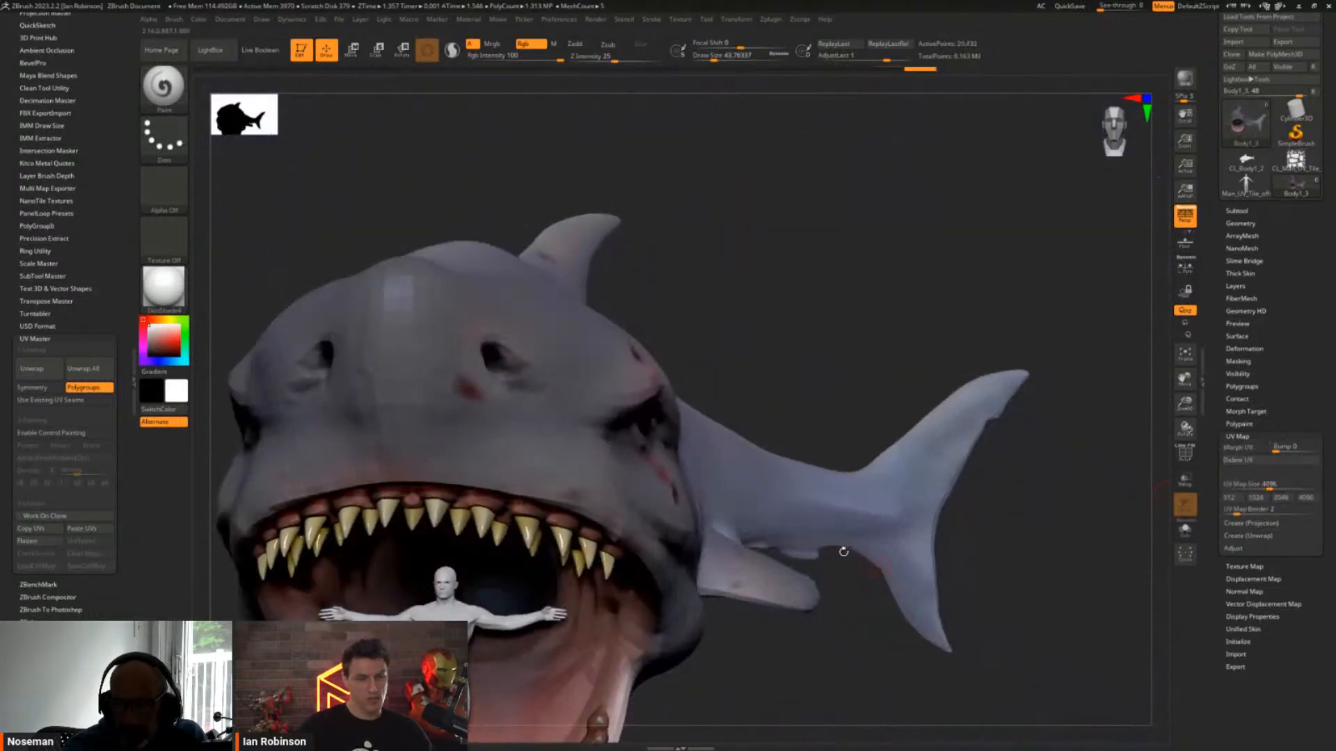
click(1185, 530)
Paint a white stroke along the shark's flank, between the red scar and the gills
drag(862, 451, 737, 463)
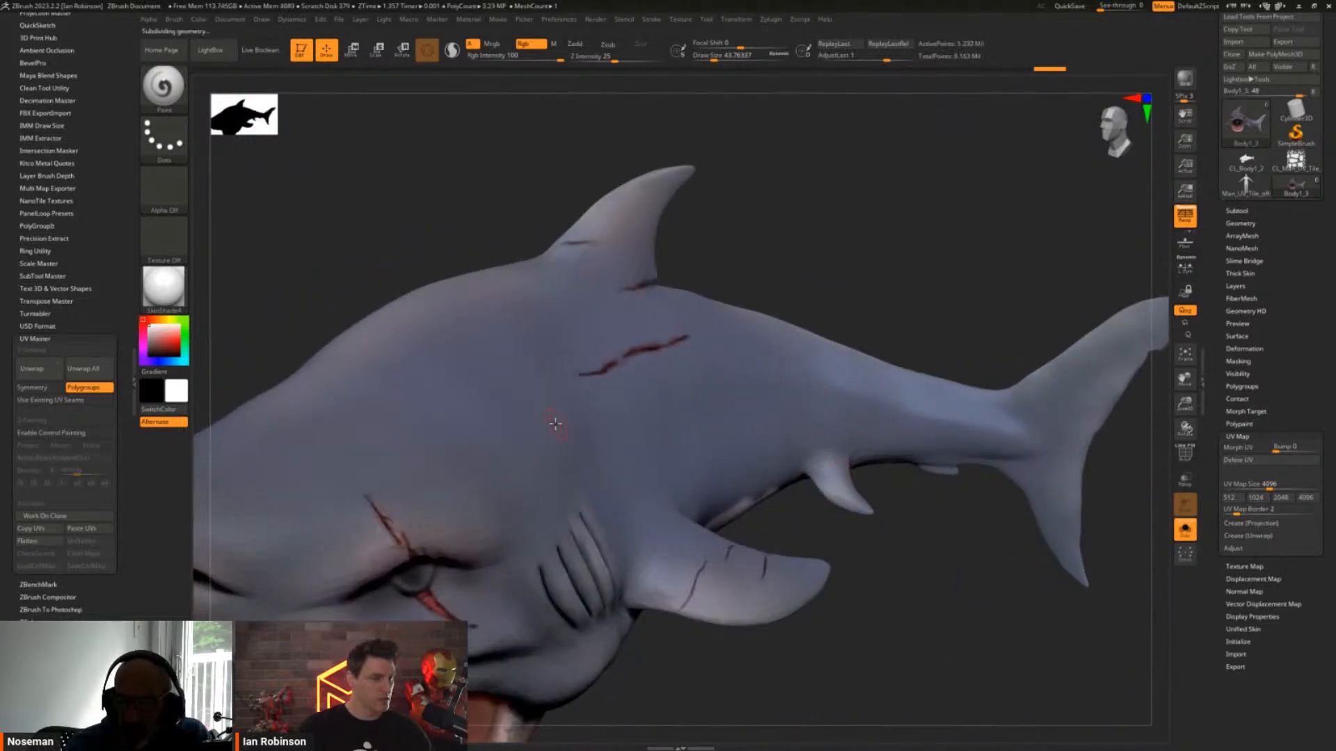
right_drag(607, 432, 560, 434)
drag(544, 439, 687, 418)
key(b)
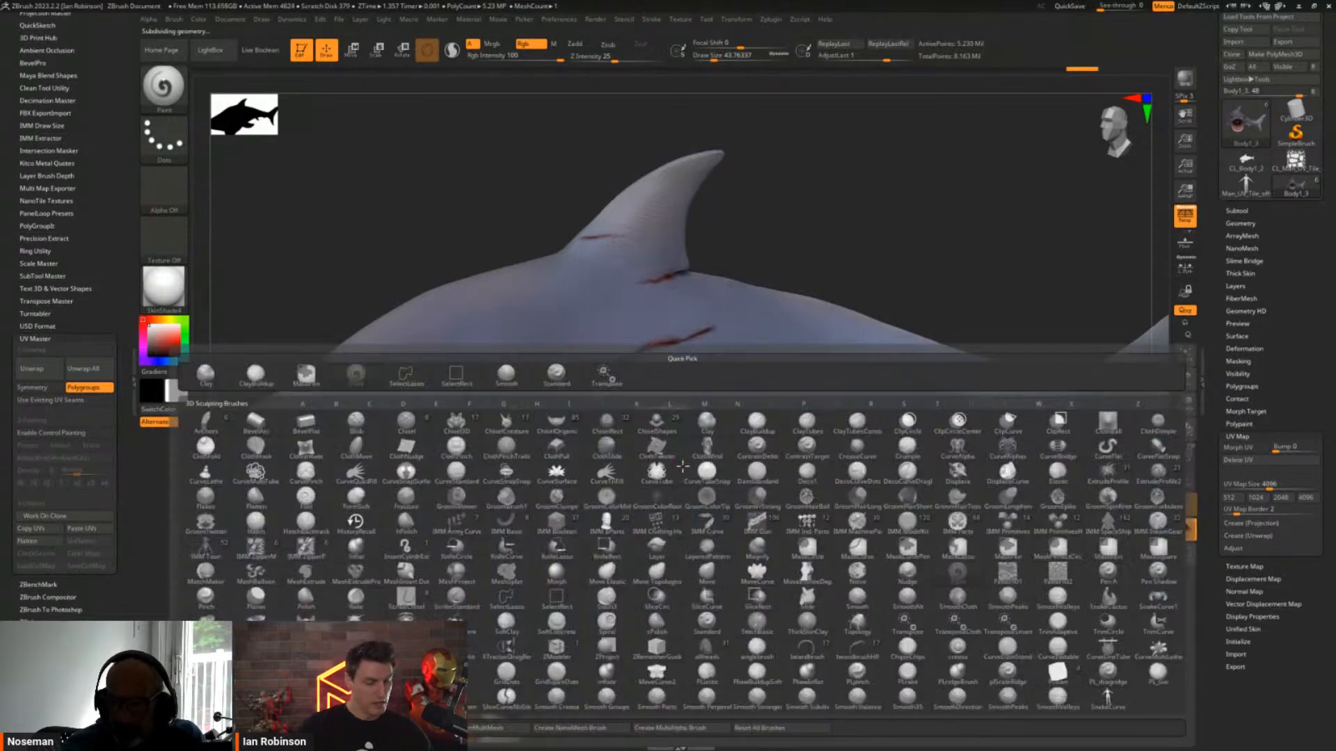
key(s)
key(t)
key(b)
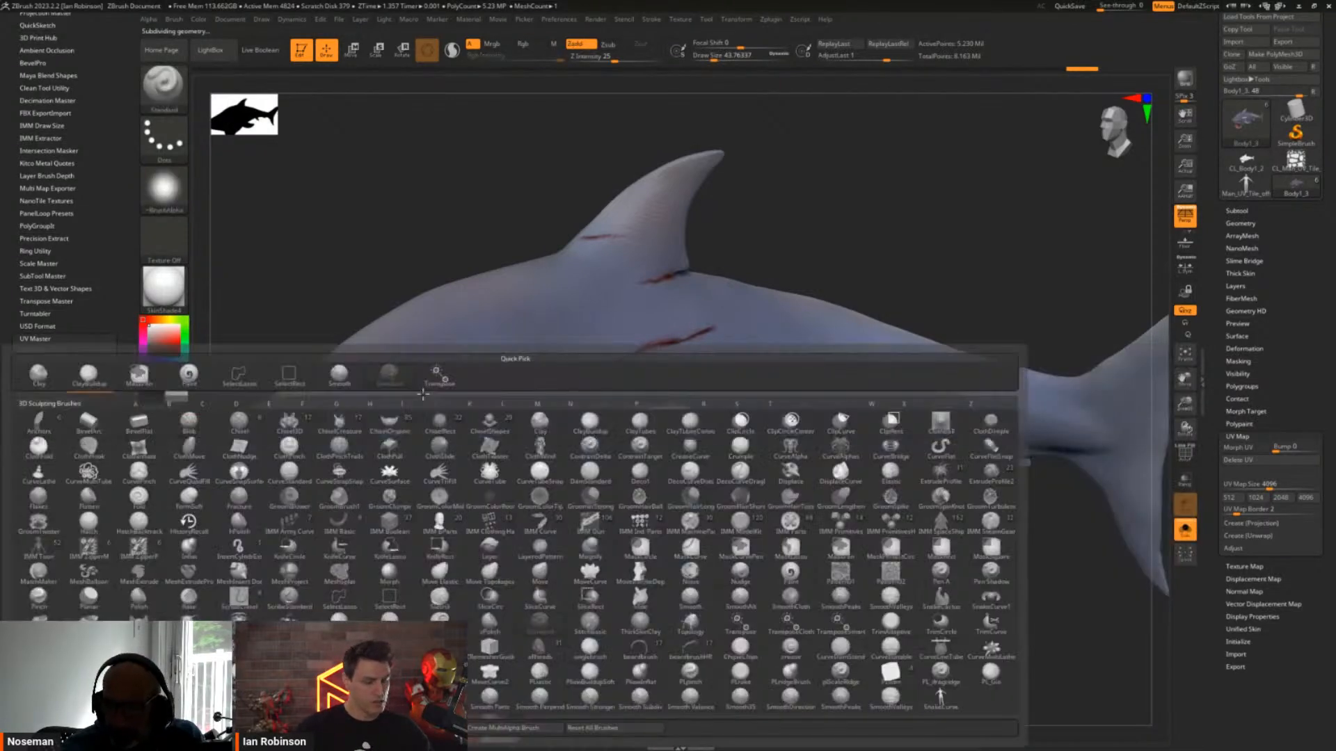
key(s)
key(t)
right_drag(485, 395, 549, 411)
key(space)
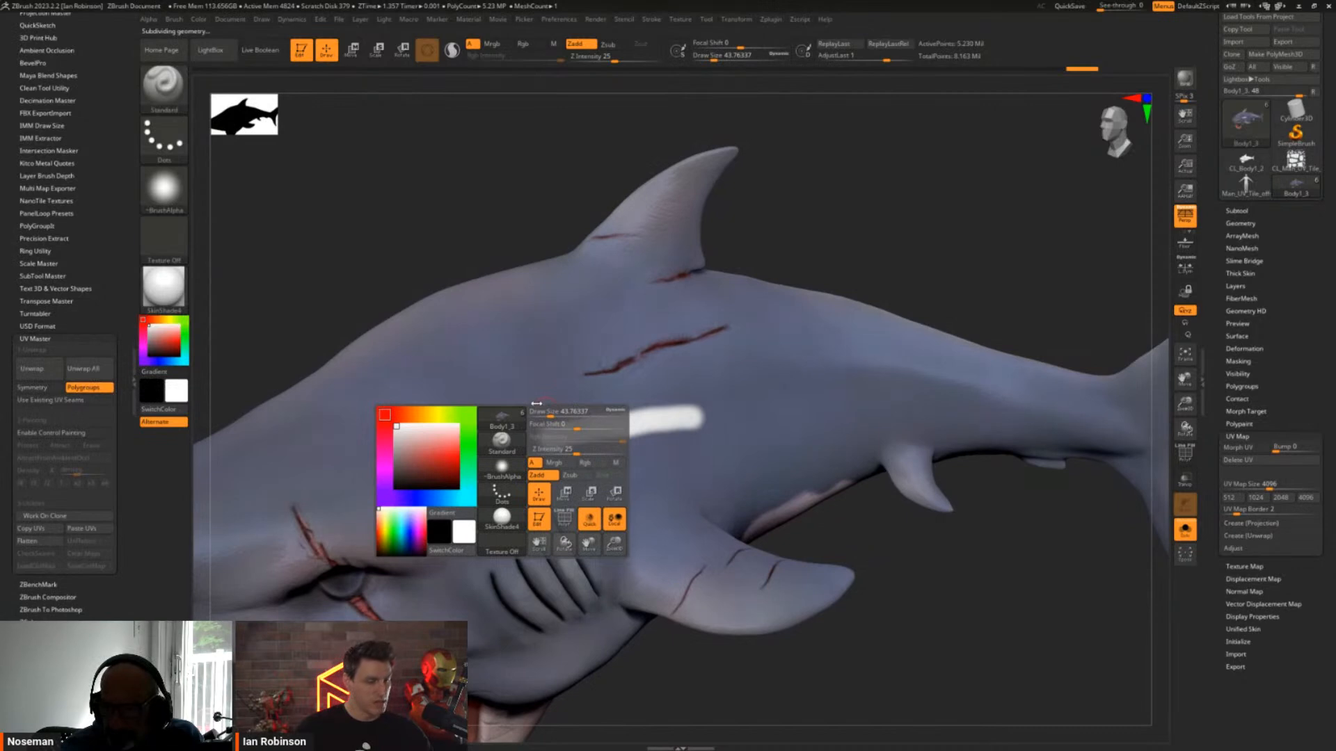
Carve a short groove just below the white stroke on the flank with the DamStandard brush
key(b)
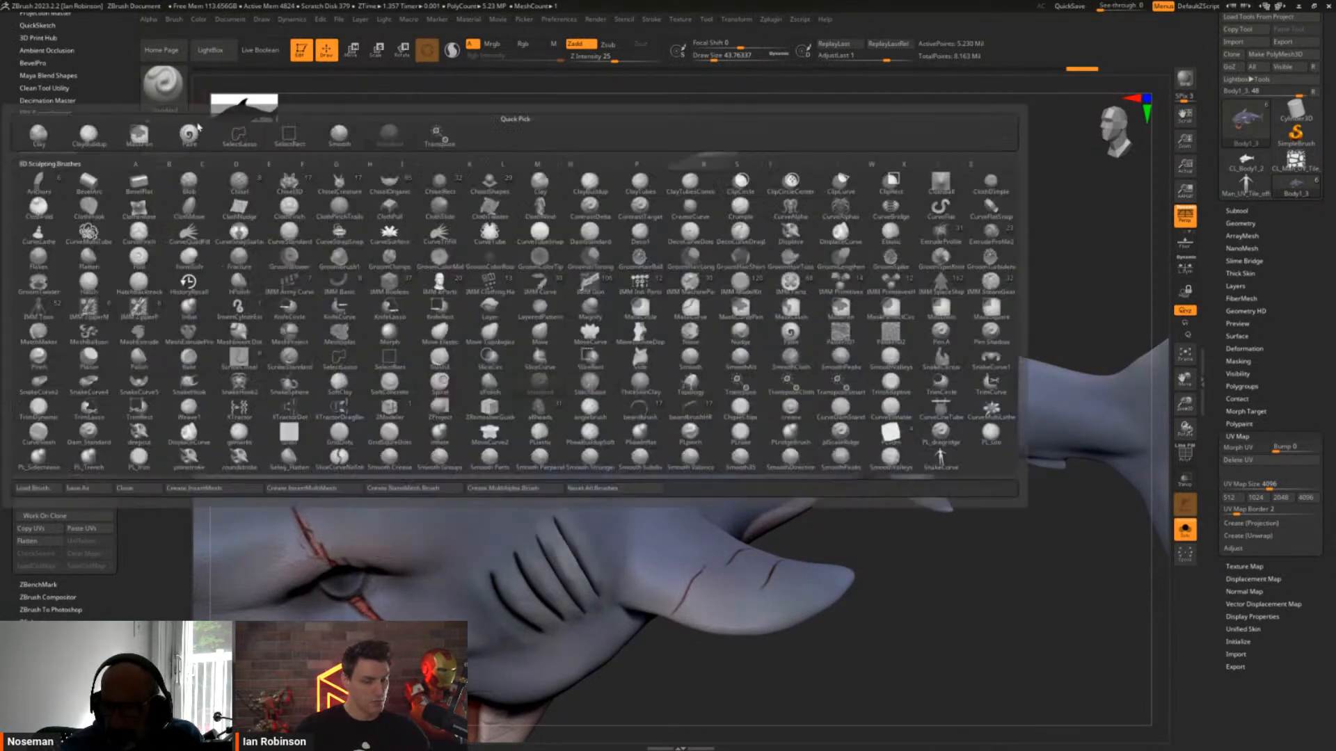
key(d)
key(s)
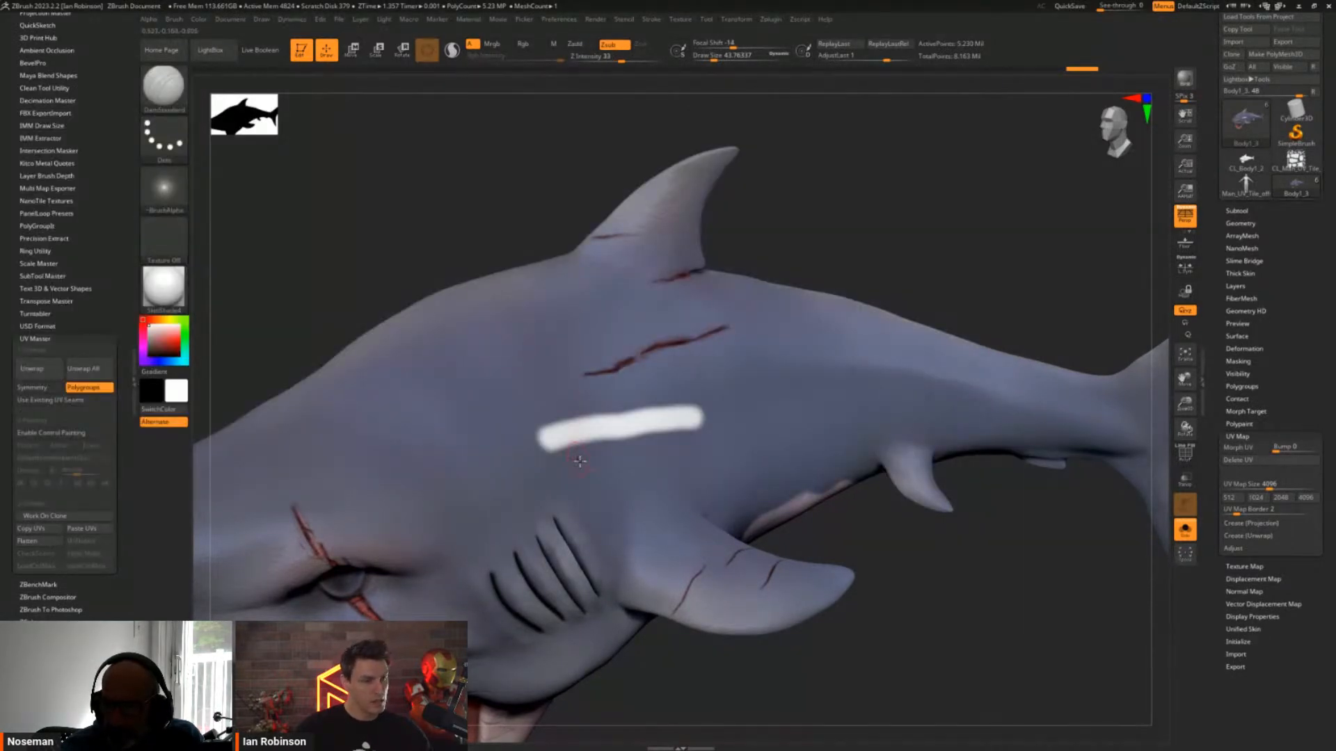
drag(592, 479, 703, 445)
key(shift)
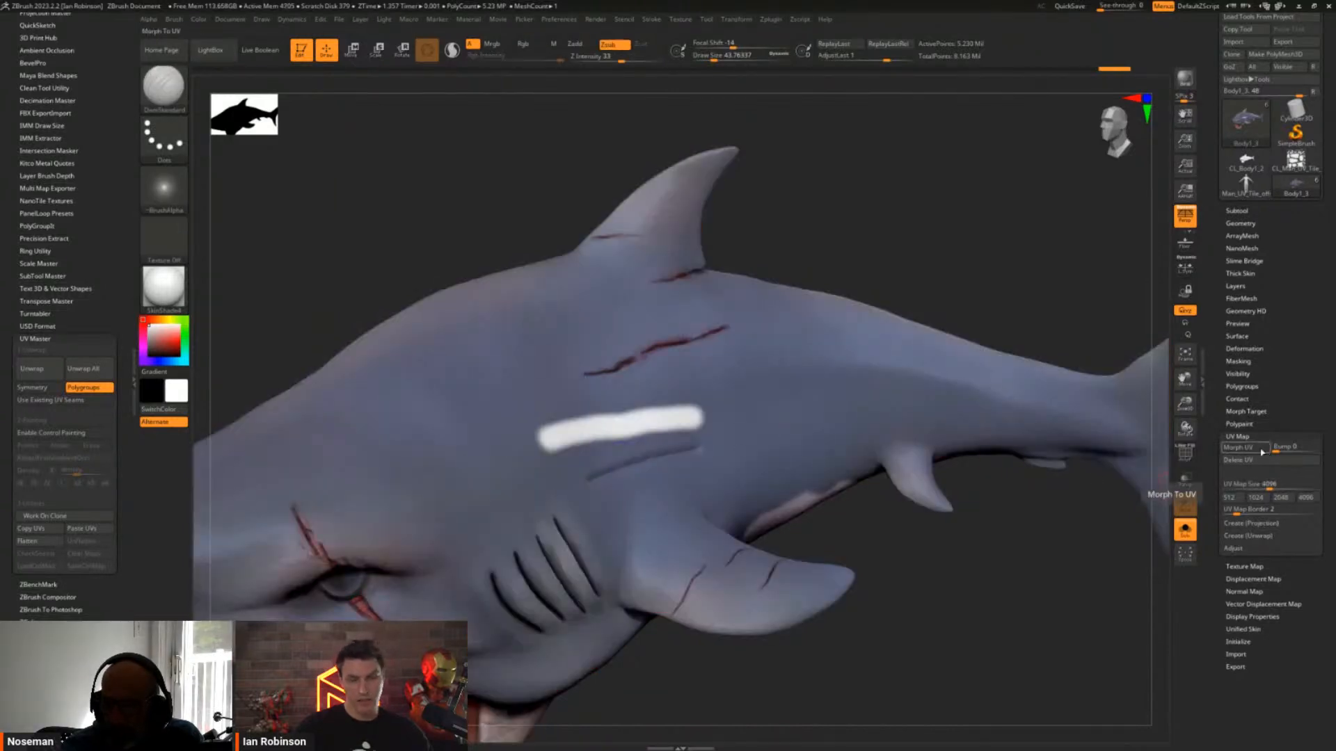
Preview the painted and carved strokes on the flattened UV layout and return to the 3D shape
click(1185, 504)
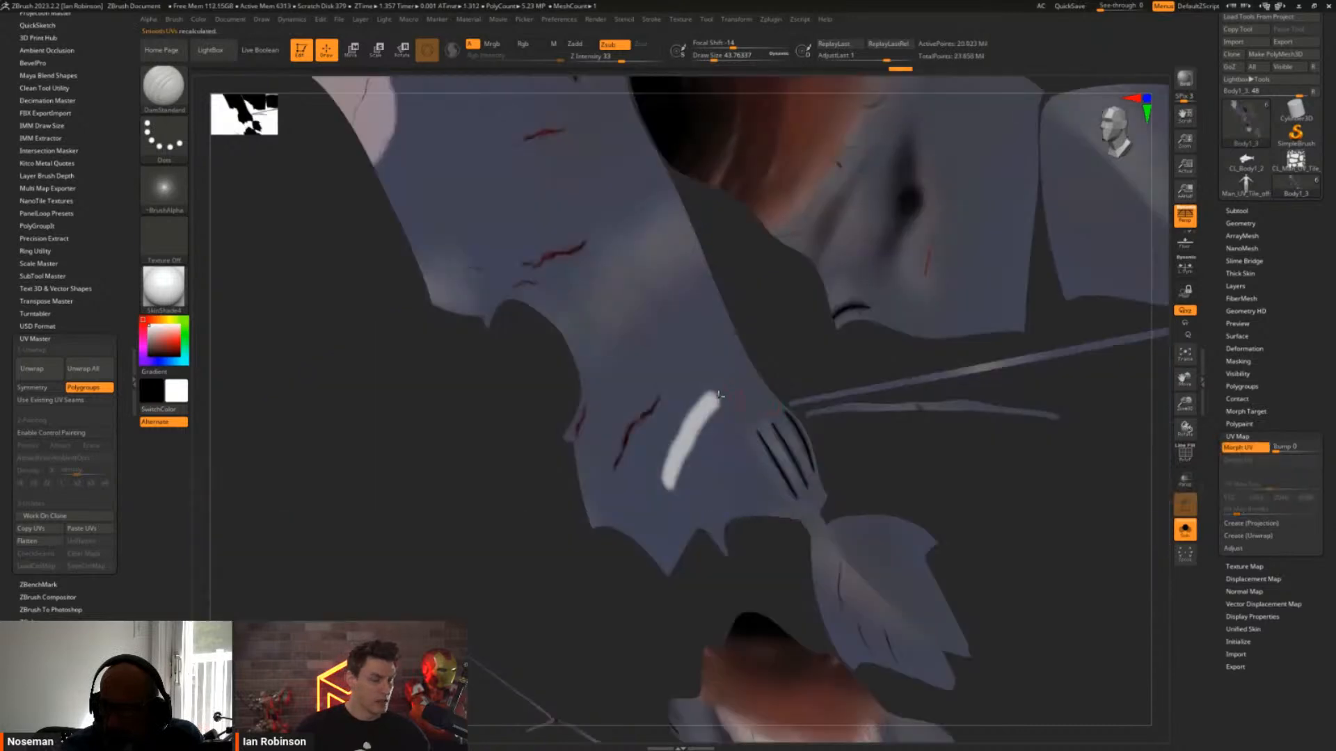
right_drag(653, 375, 517, 355)
click(1245, 447)
With the polyframe shown, carve a long lengthwise groove and a crossing vertical groove behind the dorsal fin, then hide the polyframe
key(shift+f)
drag(620, 365, 969, 433)
right_drag(791, 357, 740, 321)
drag(728, 316, 778, 509)
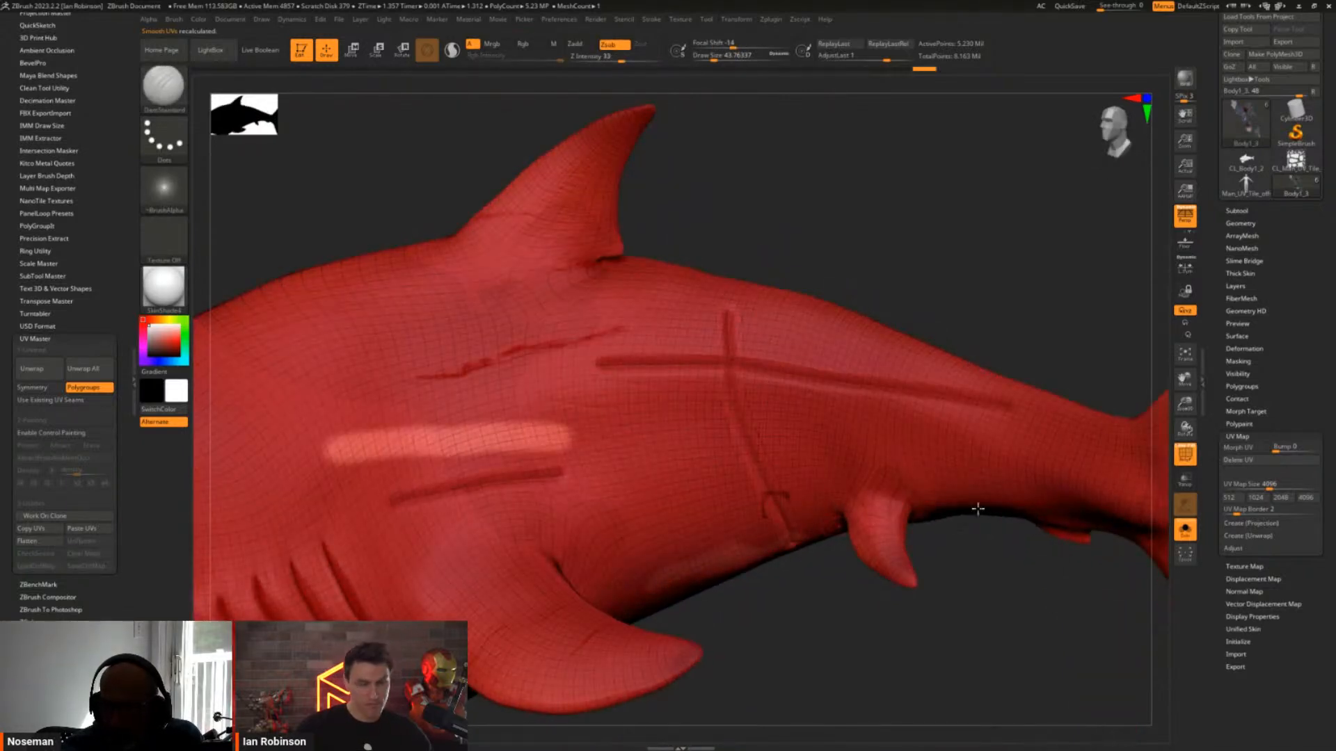
key(shift+f)
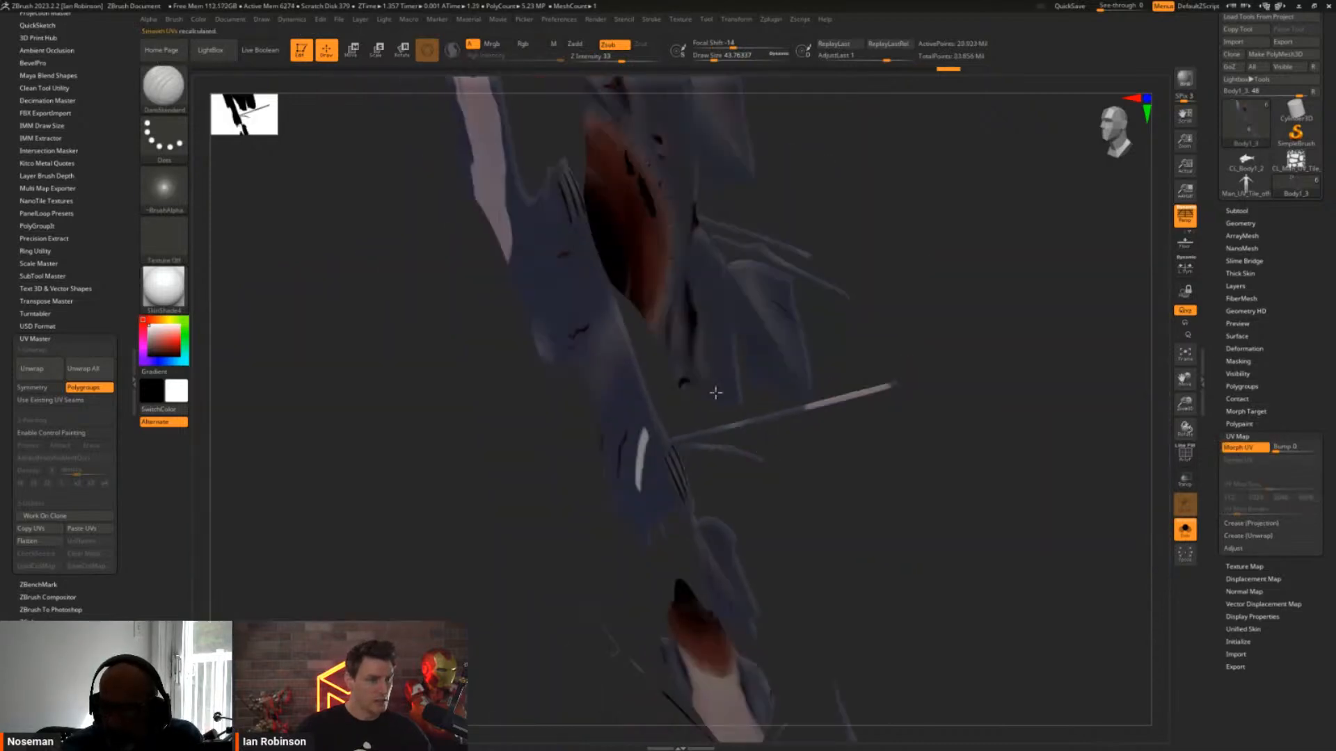
Inspect how the crossing grooves appear on the flattened UV layout and return to the 3D shark
drag(826, 416, 604, 426)
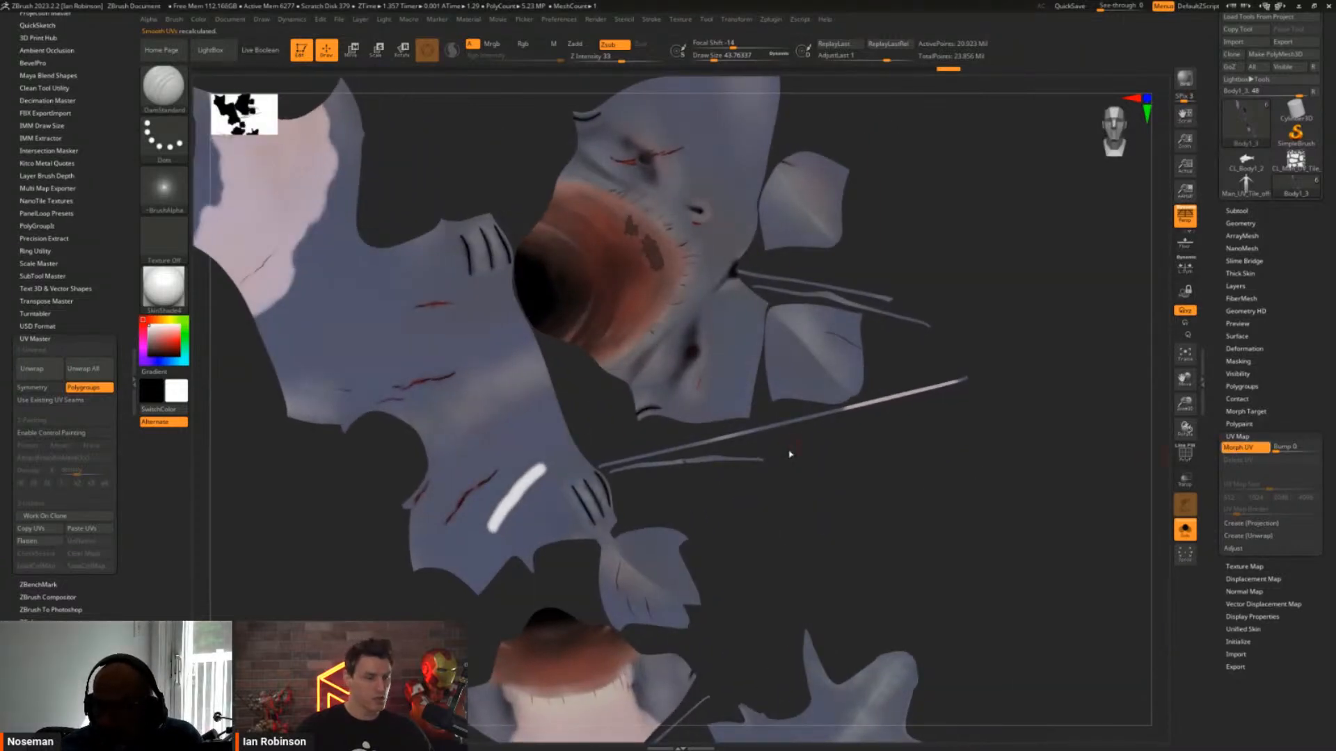
drag(742, 450, 786, 425)
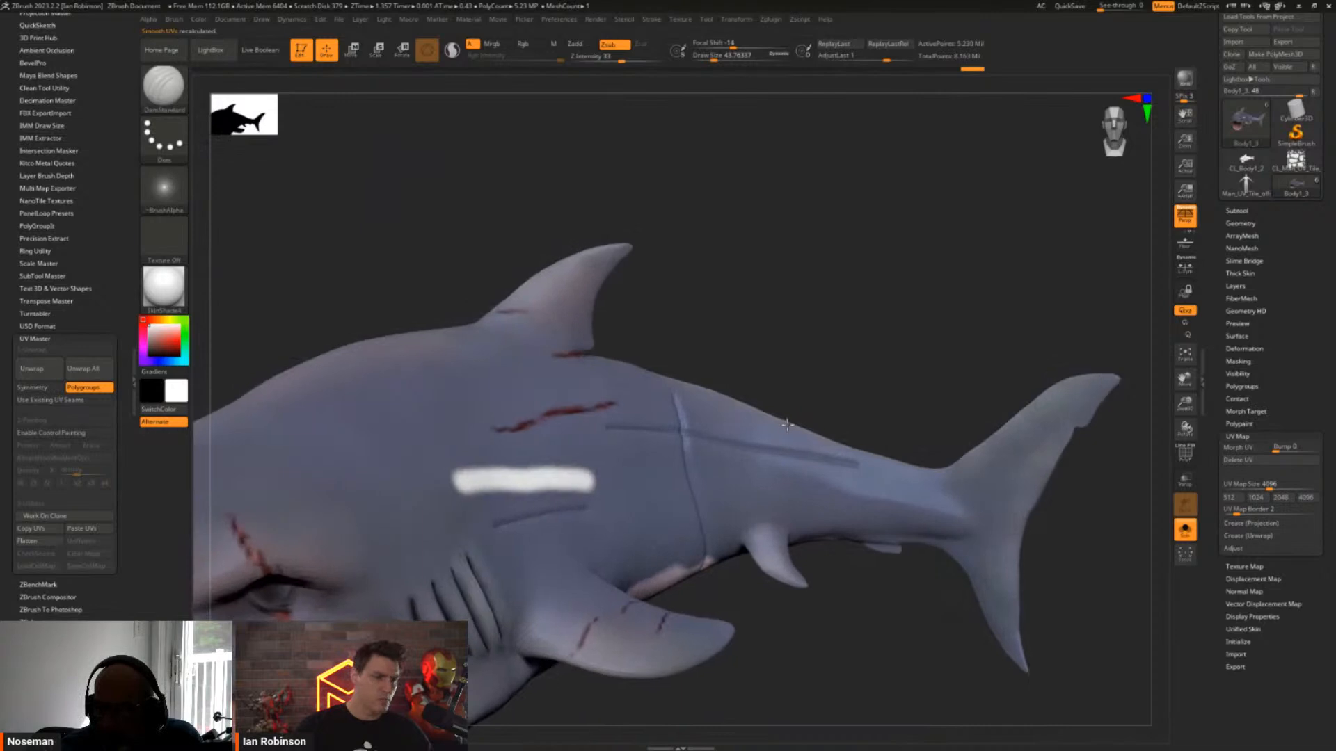
mouse_move(787, 424)
right_down()
mouse_move(807, 428)
mouse_move(686, 462)
mouse_move(777, 440)
mouse_move(751, 444)
right_up()
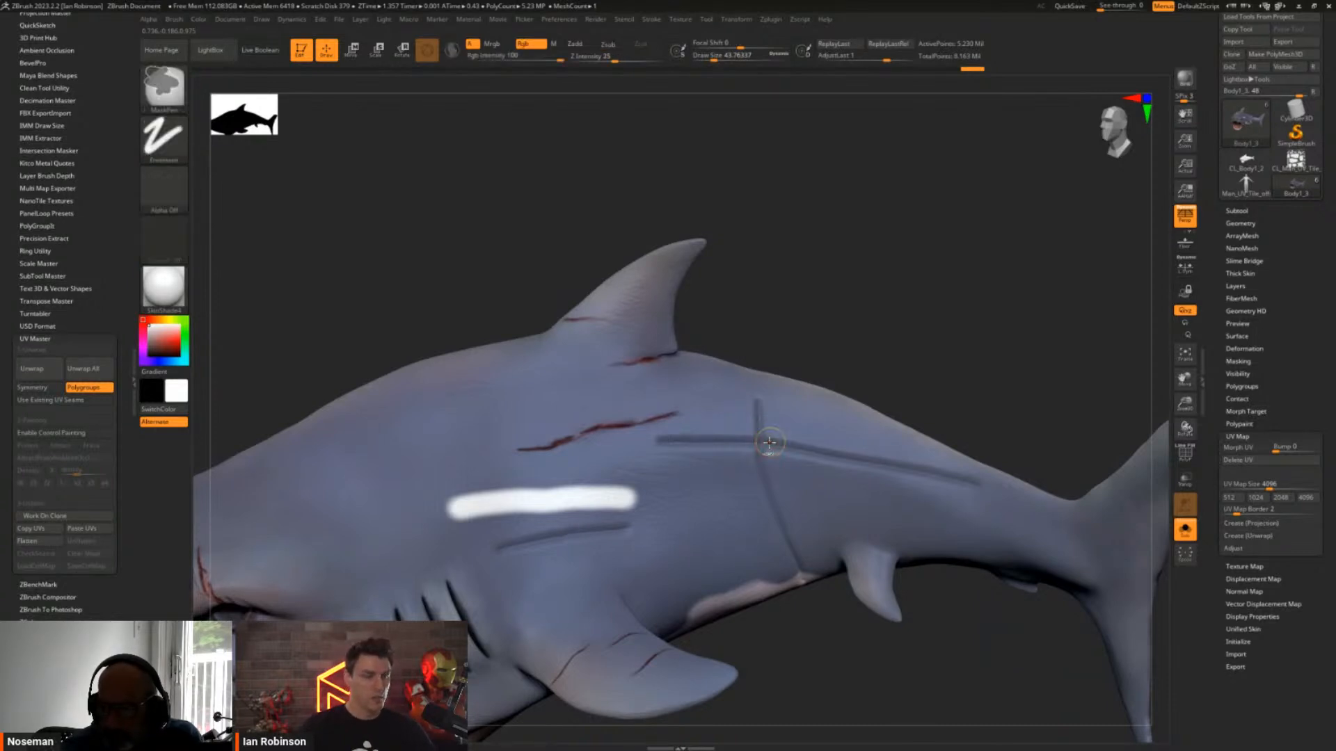
Undo the test paint stroke and the carved grooves on the original shark
key(ctrl+z)
key(ctrl+z)
key(ctrl+z)
key(ctrl+z)
key(ctrl+z)
key(ctrl+z)
key(ctrl+z)
key(ctrl+z)
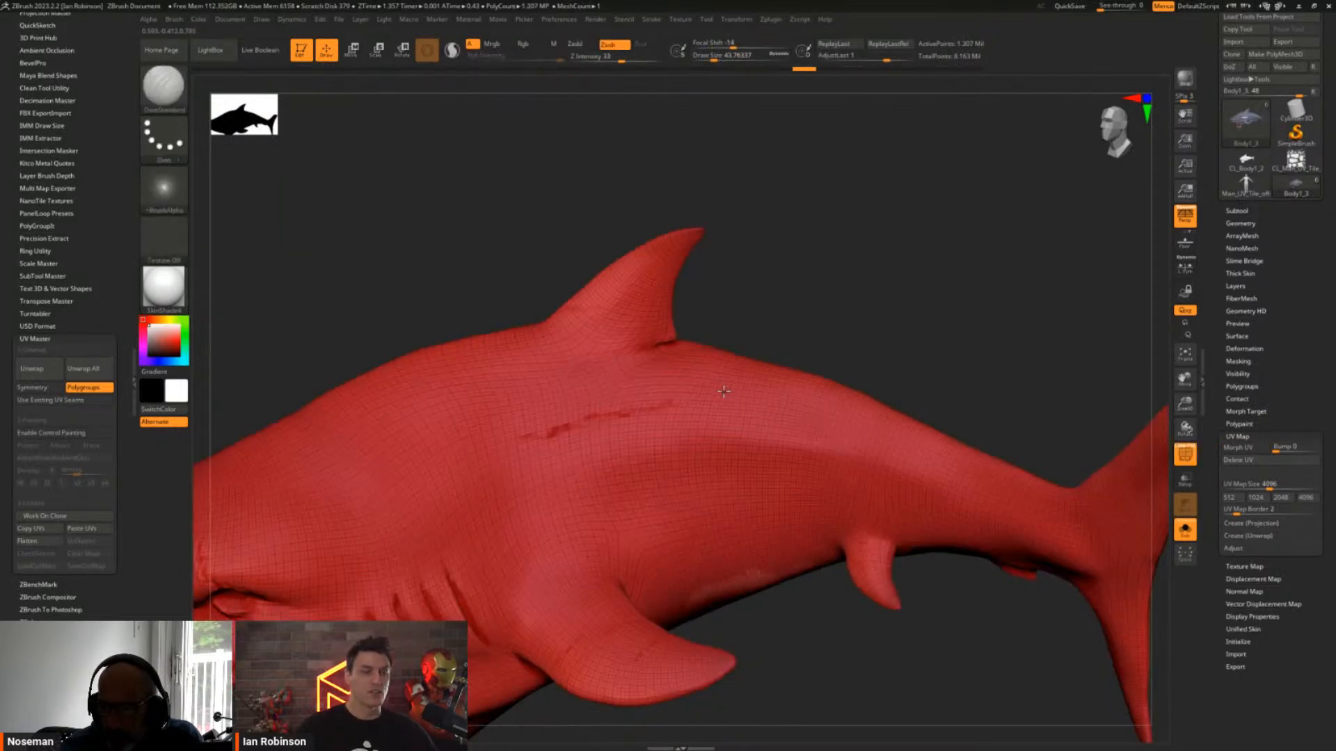
key(ctrl+z)
key(ctrl+z)
key(ctrl+z)
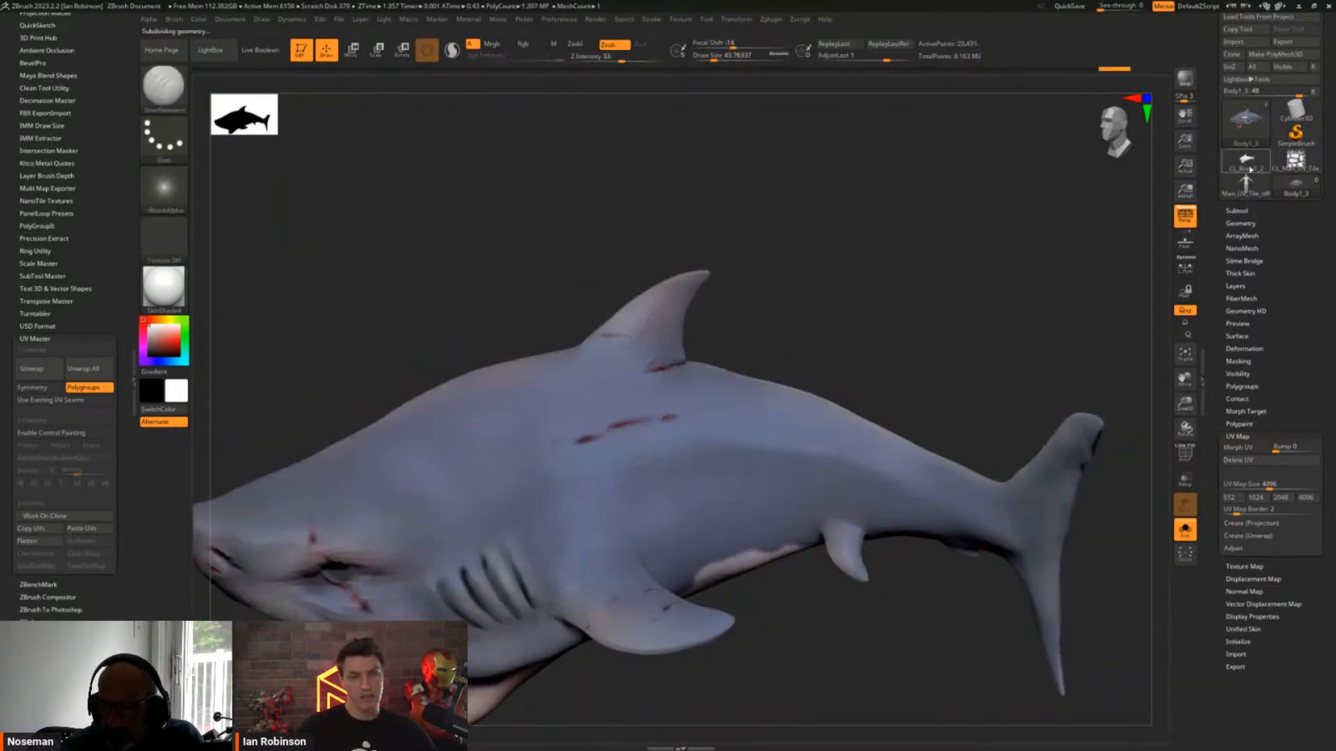
Switch to the CL_Body1_2 clone, turn on the polyframe, and examine the polygroup borders around the head and pectoral fin
click(1246, 161)
key(shift+f)
drag(850, 314, 574, 462)
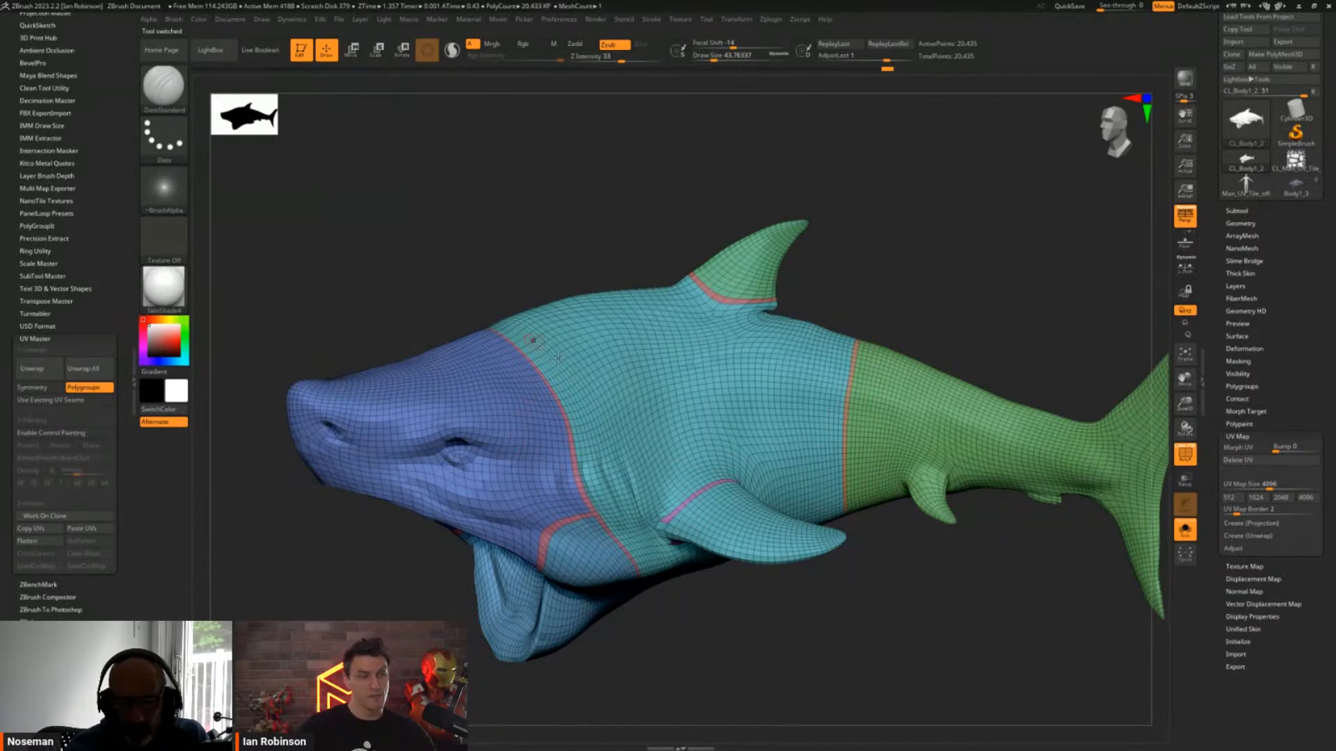
mouse_move(664, 334)
right_down()
mouse_move(683, 360)
mouse_move(665, 348)
mouse_move(667, 324)
right_up()
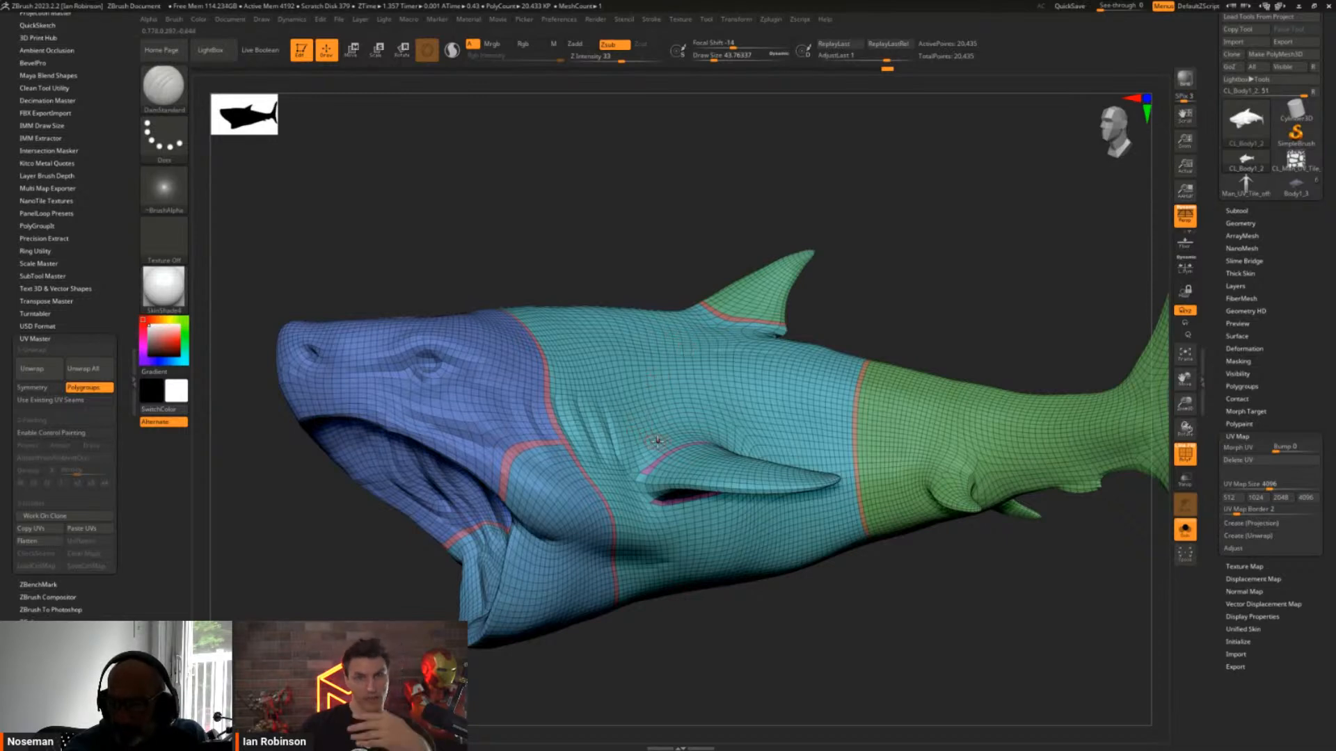
right_drag(638, 438, 654, 395)
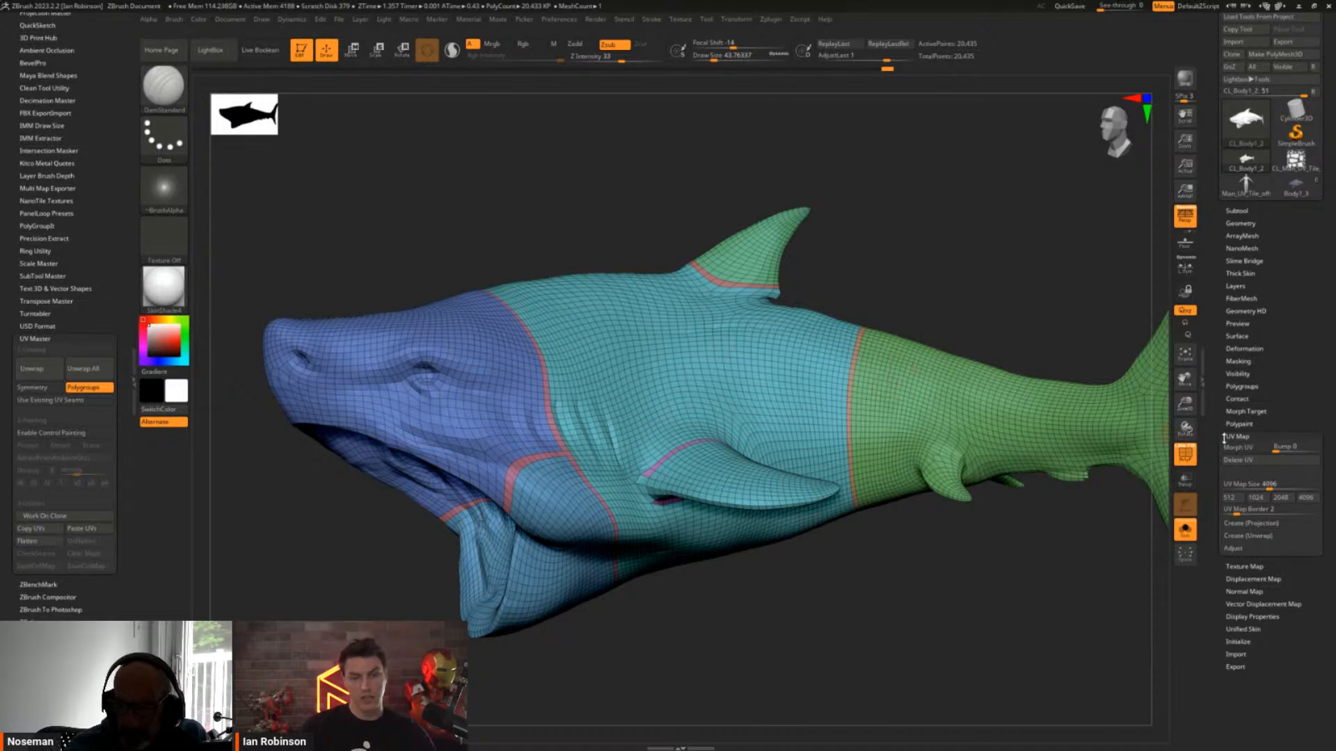
Flatten the clone with Morph UV, hide the polyframe, and carve overlapping DamStandard strokes across the body island's edge at draw size 77
click(1246, 446)
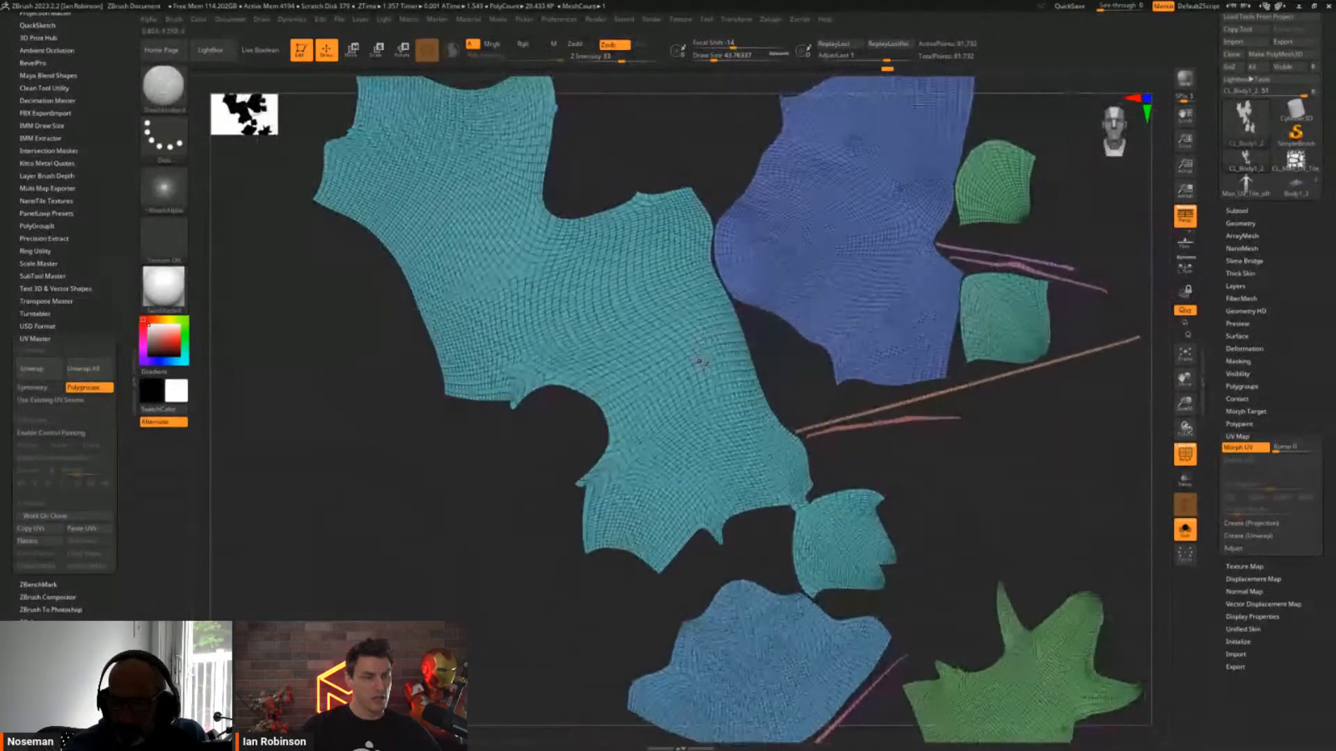
key(shift+f)
ctrl+right_drag(740, 369, 760, 425)
key(ctrl+z)
key(s)
drag(694, 407, 701, 406)
drag(626, 426, 799, 377)
drag(646, 414, 771, 382)
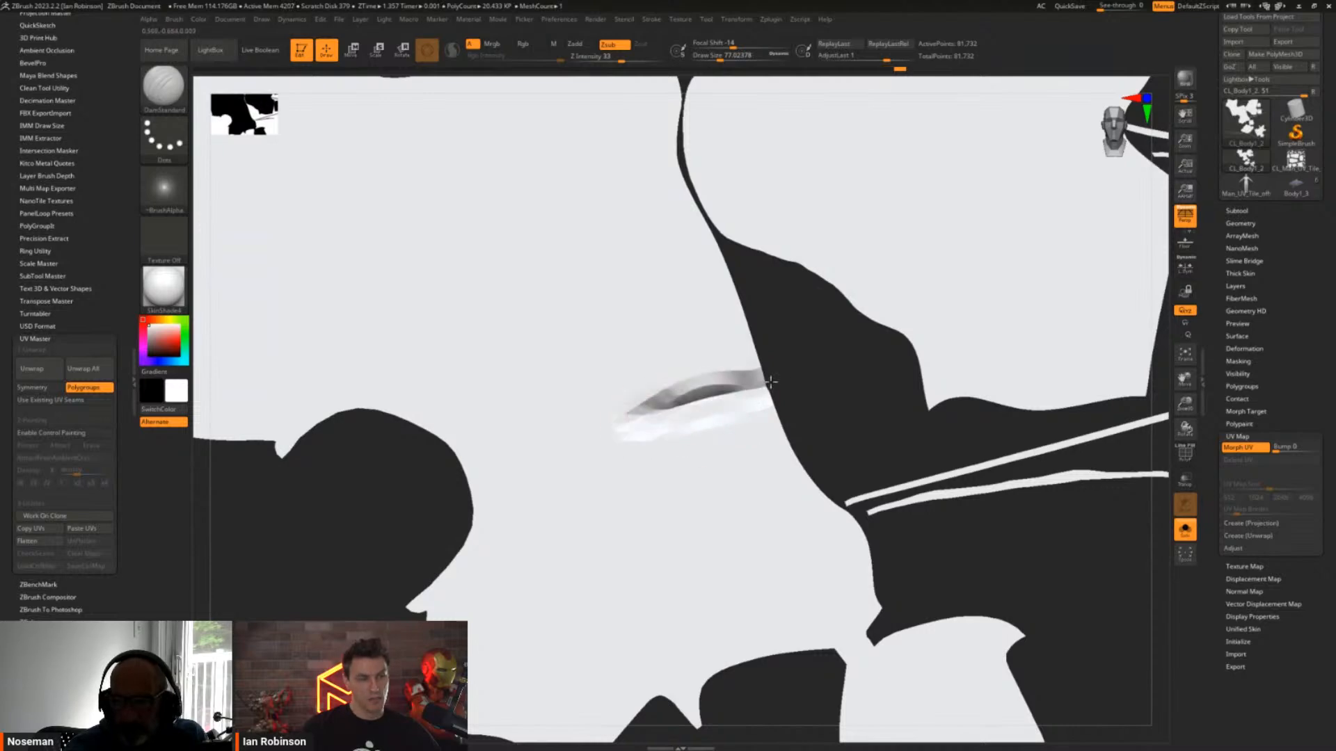
drag(676, 408, 787, 390)
drag(676, 409, 773, 383)
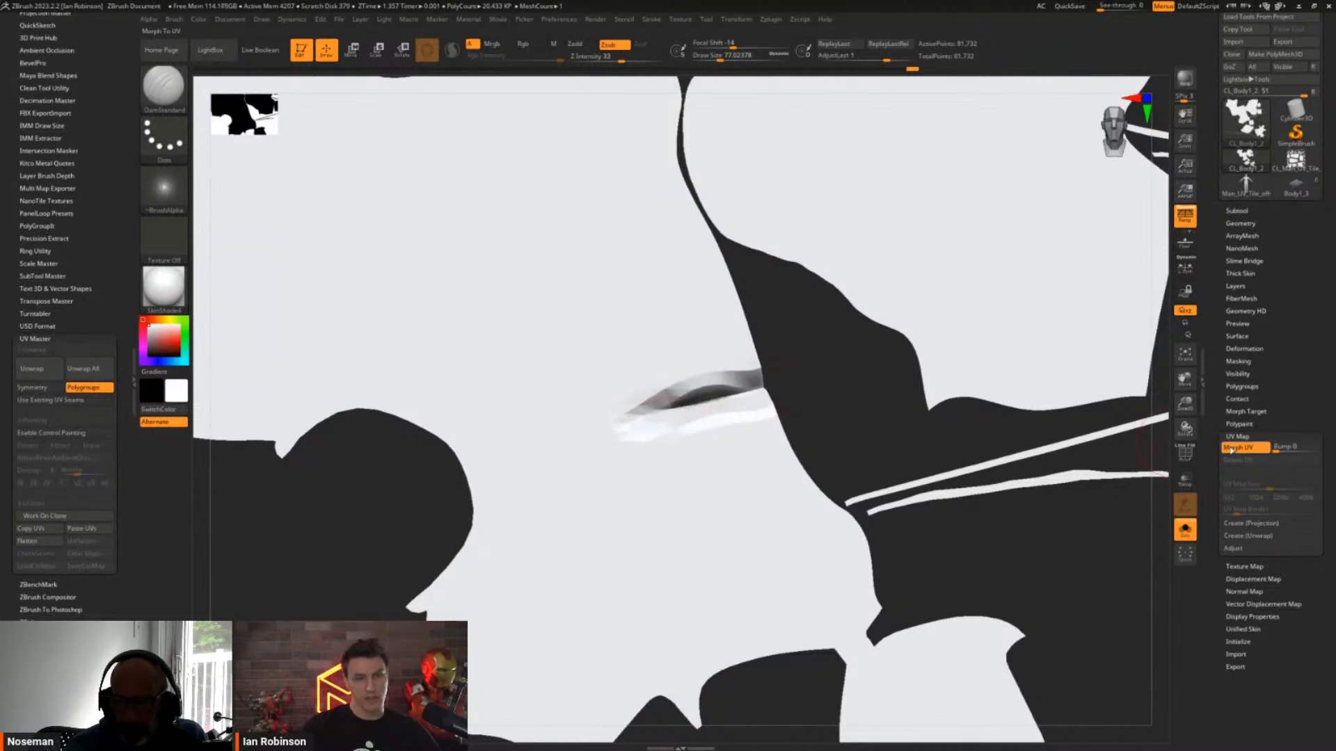
Return the clone to its 3D shape and inspect the deformation the flat strokes left on the head
click(1245, 447)
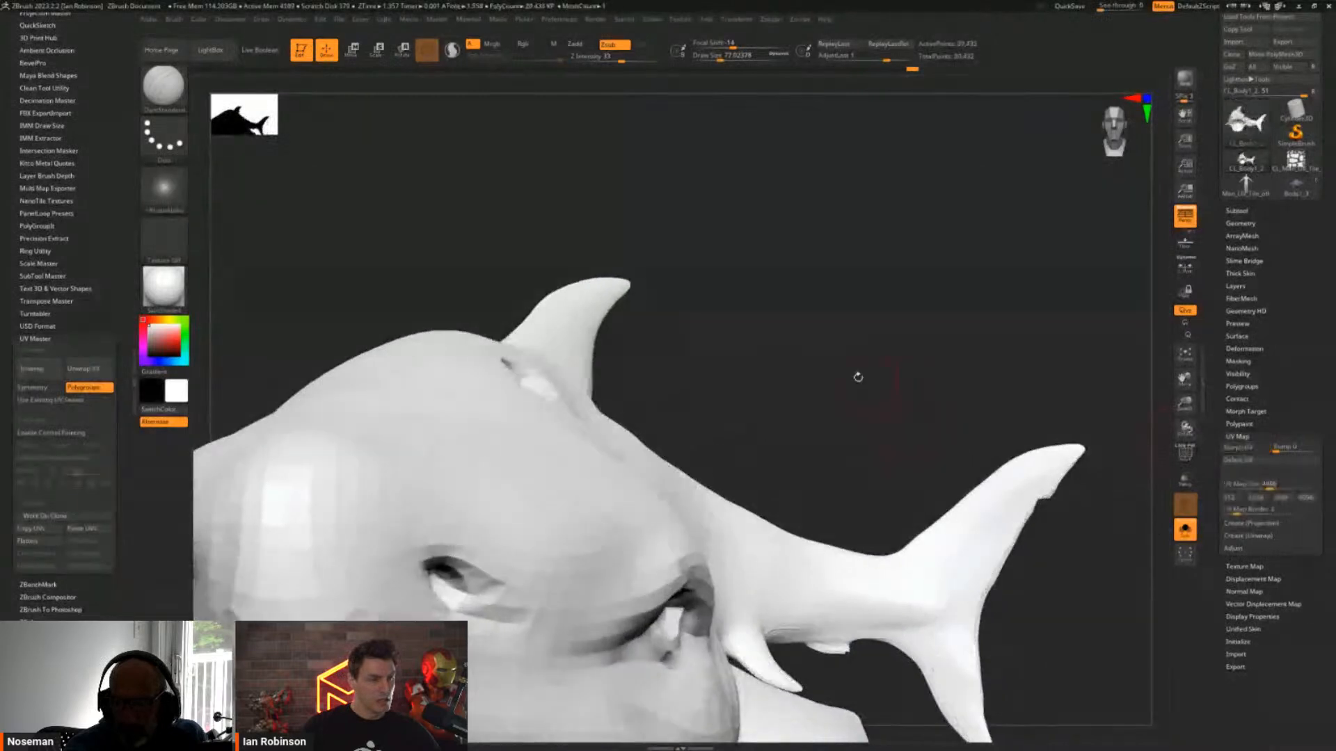
right_drag(873, 409, 847, 485)
right_drag(727, 430, 587, 426)
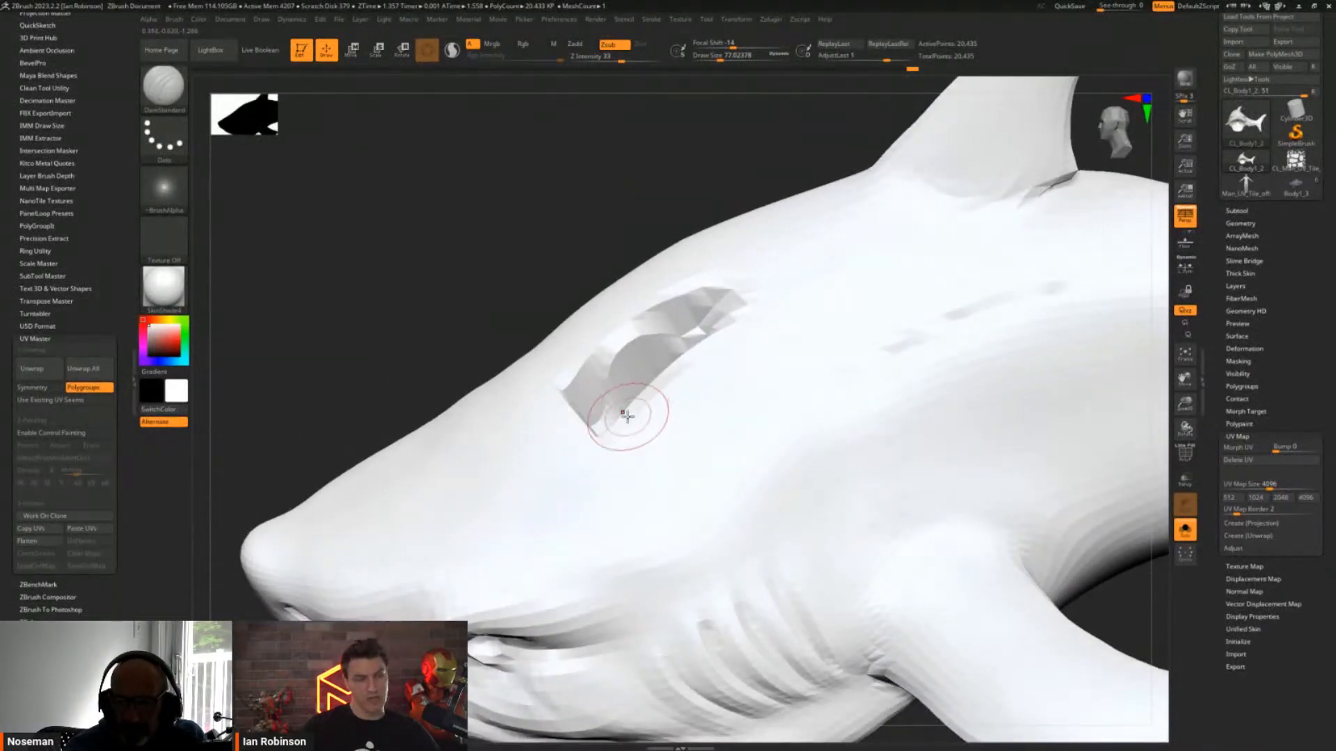
mouse_move(689, 462)
right_down()
mouse_move(669, 424)
mouse_move(596, 477)
mouse_move(640, 536)
right_up()
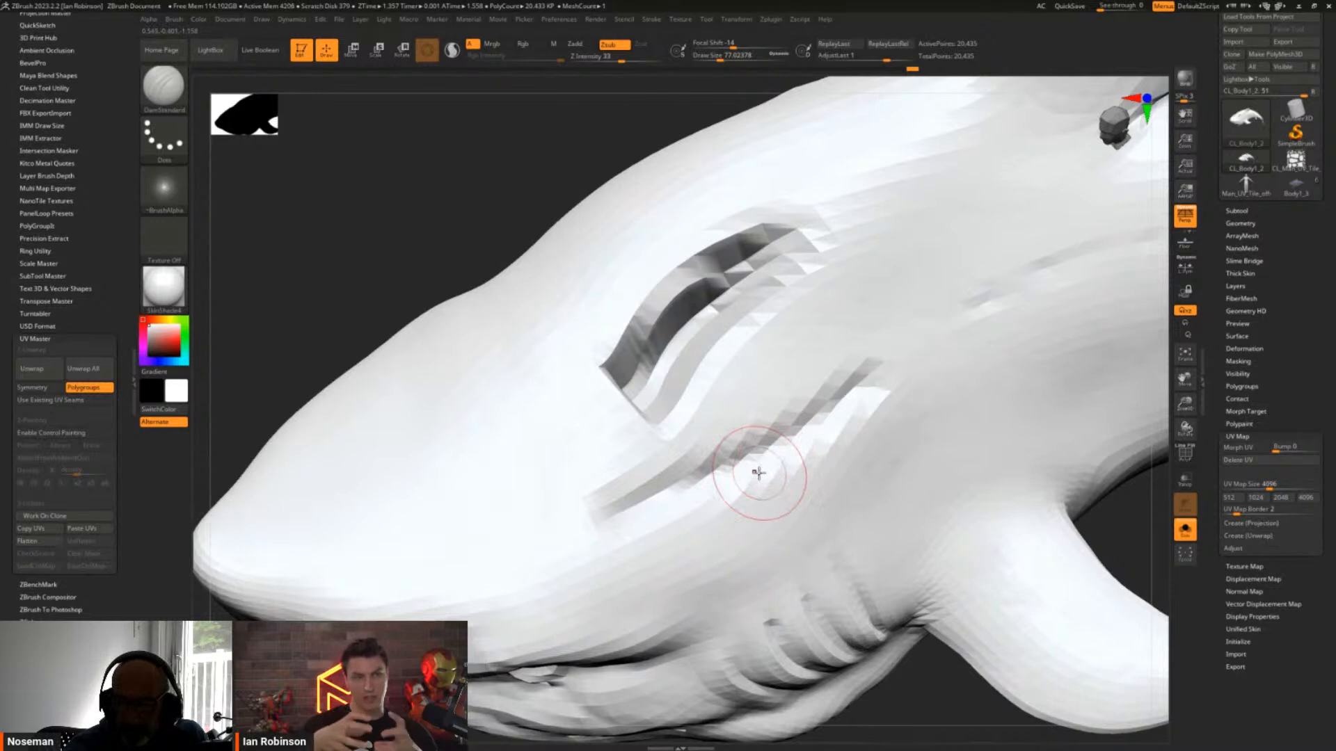
ctrl+right_drag(740, 476, 704, 453)
ctrl+right_drag(656, 387, 680, 432)
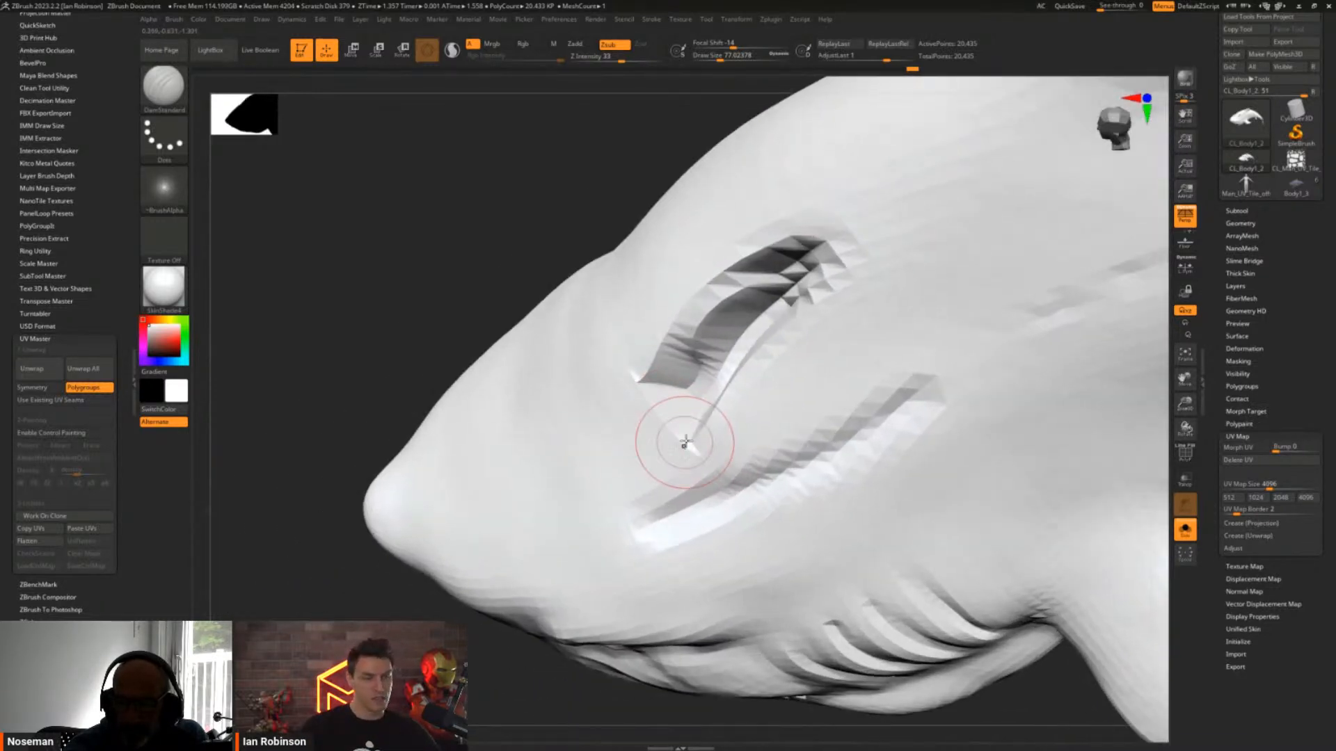
Change the clone's material to MatCap Gray
click(165, 286)
click(165, 286)
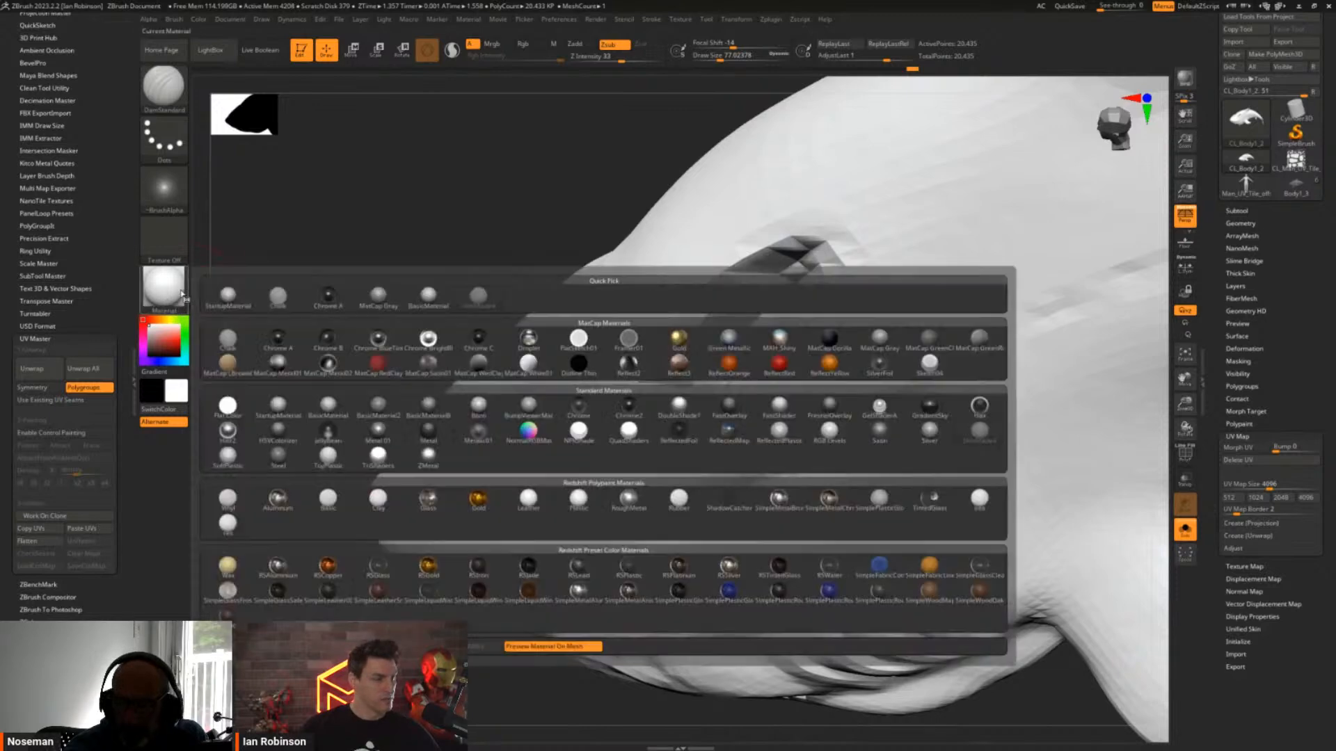
click(403, 308)
right_drag(487, 334, 696, 411)
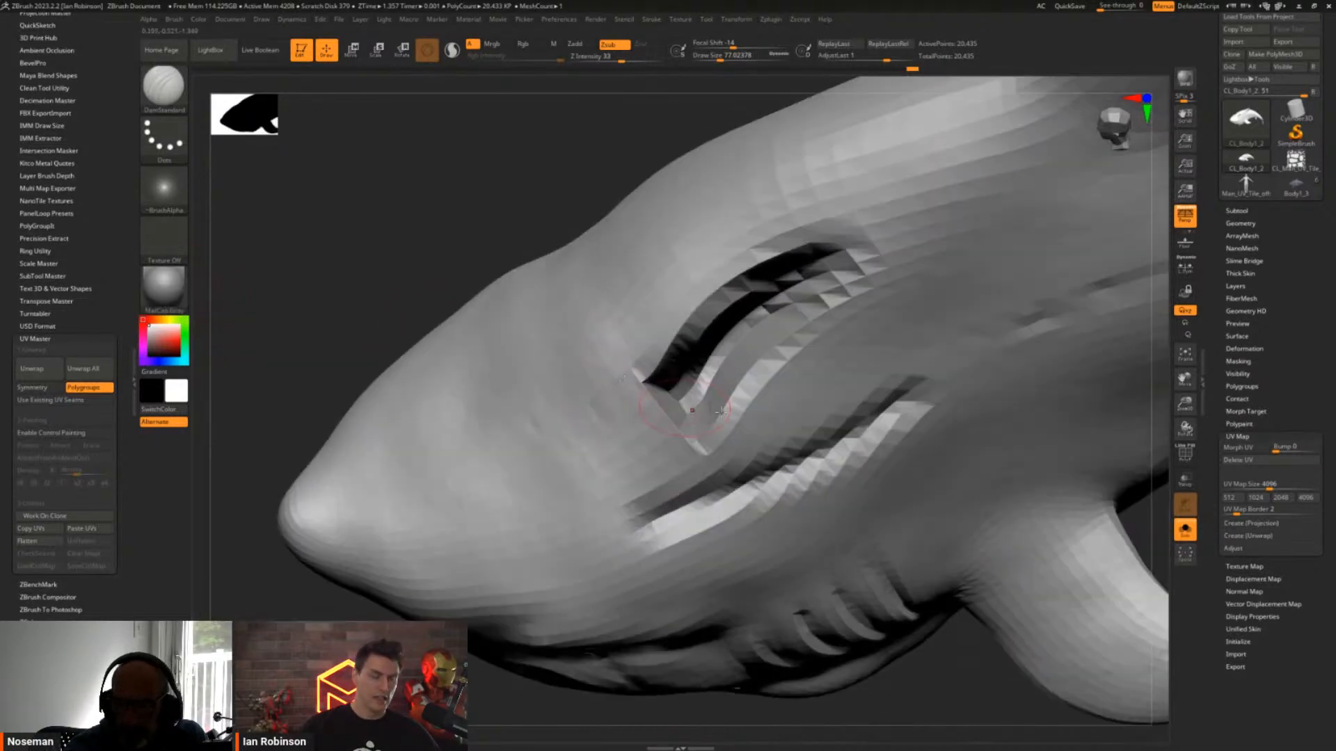
Set the draw size to about 73.9 and examine the carved cuts on the clone from several angles
key(space)
drag(708, 428, 703, 429)
right_drag(668, 410, 700, 394)
key(s)
drag(699, 393, 729, 394)
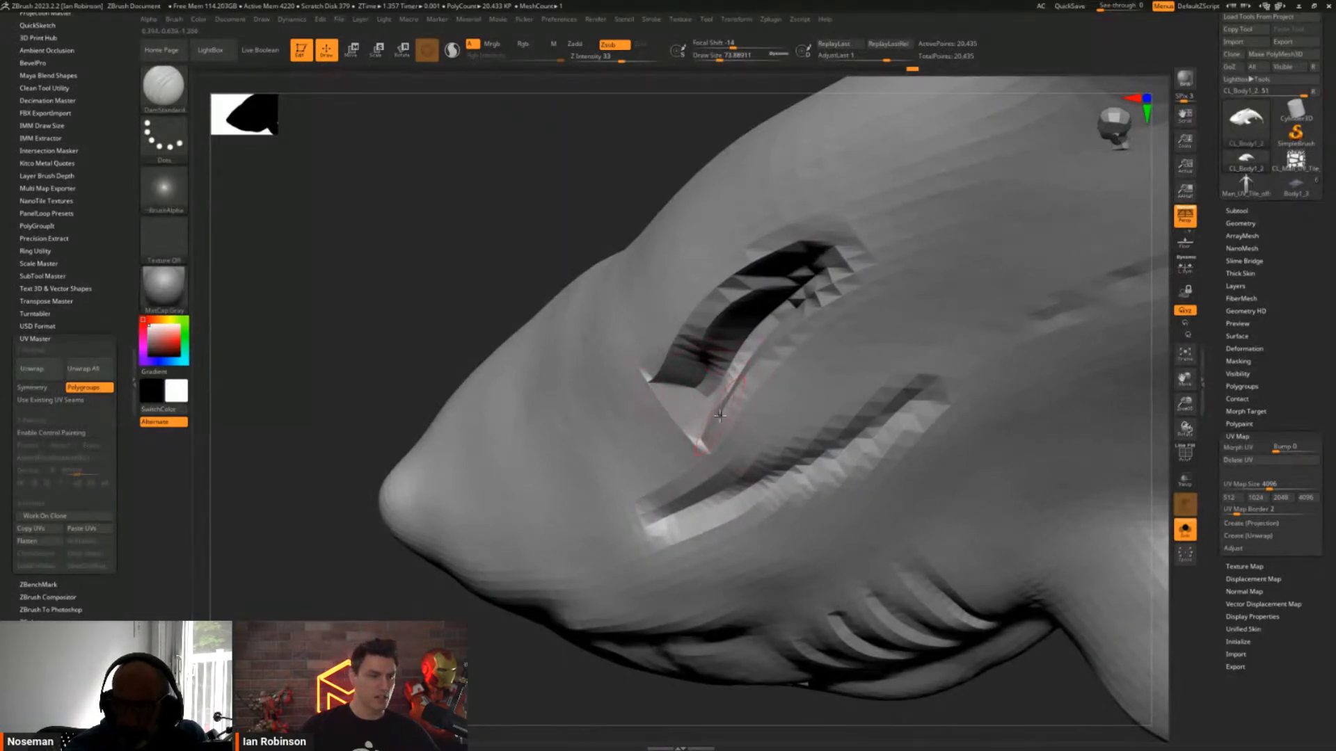
right_drag(720, 415, 699, 393)
right_drag(753, 449, 771, 416)
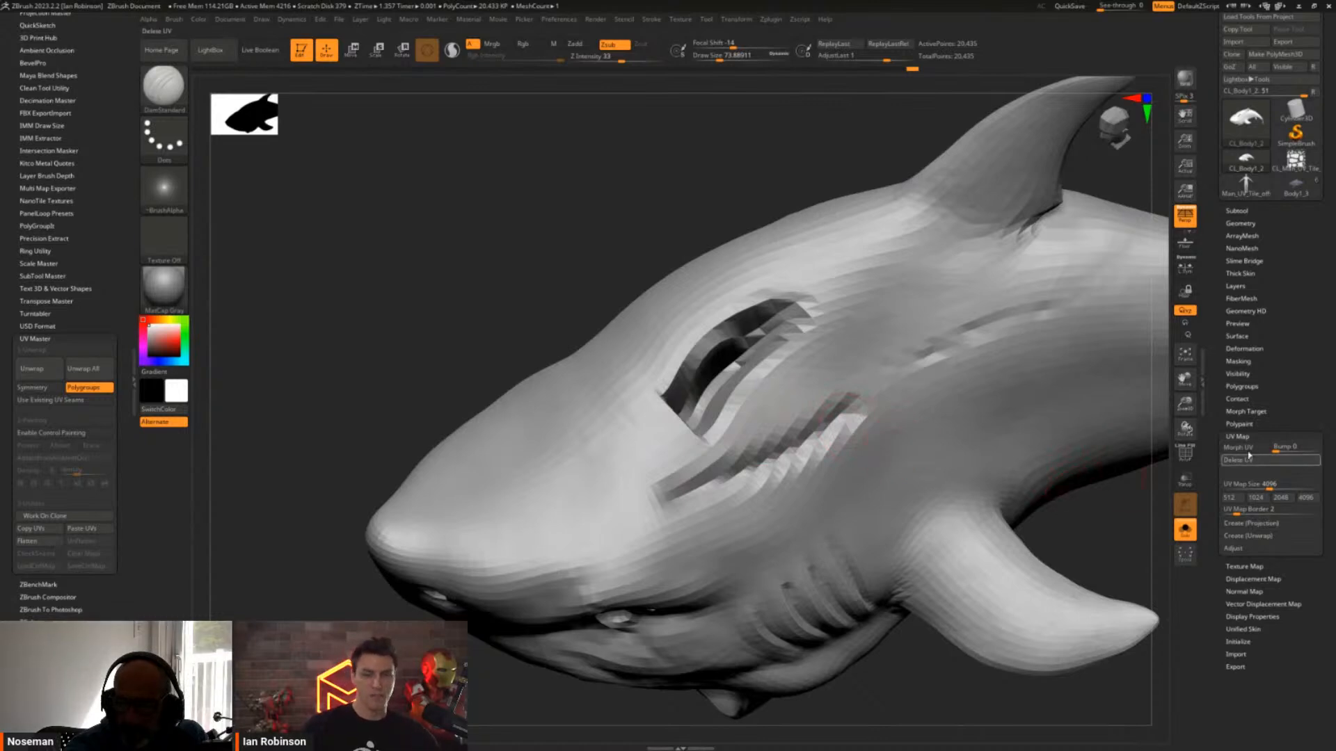
Check the carved clone flat with Morph UV and undo the morph and the carved strokes on its head
click(1245, 447)
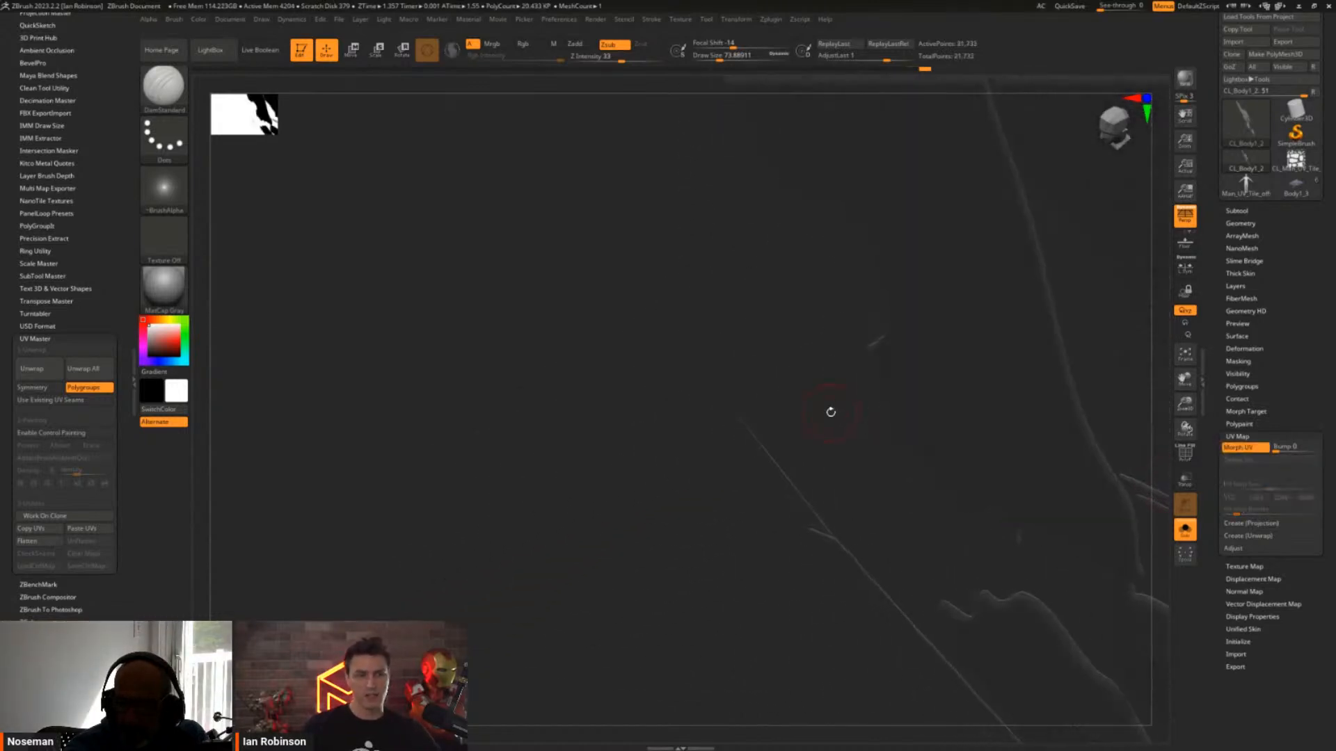
right_drag(934, 392, 987, 421)
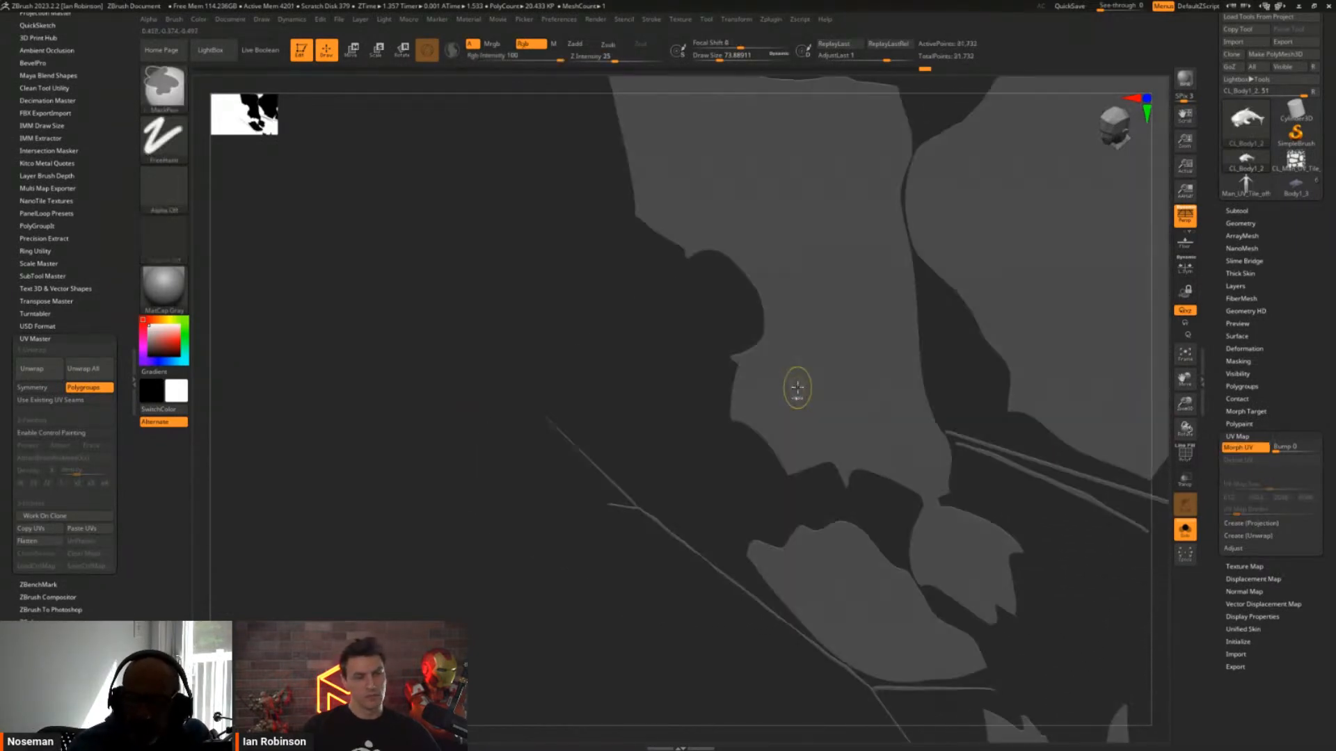
key(ctrl+z)
key(ctrl+z)
key(ctrl+z)
key(ctrl+z)
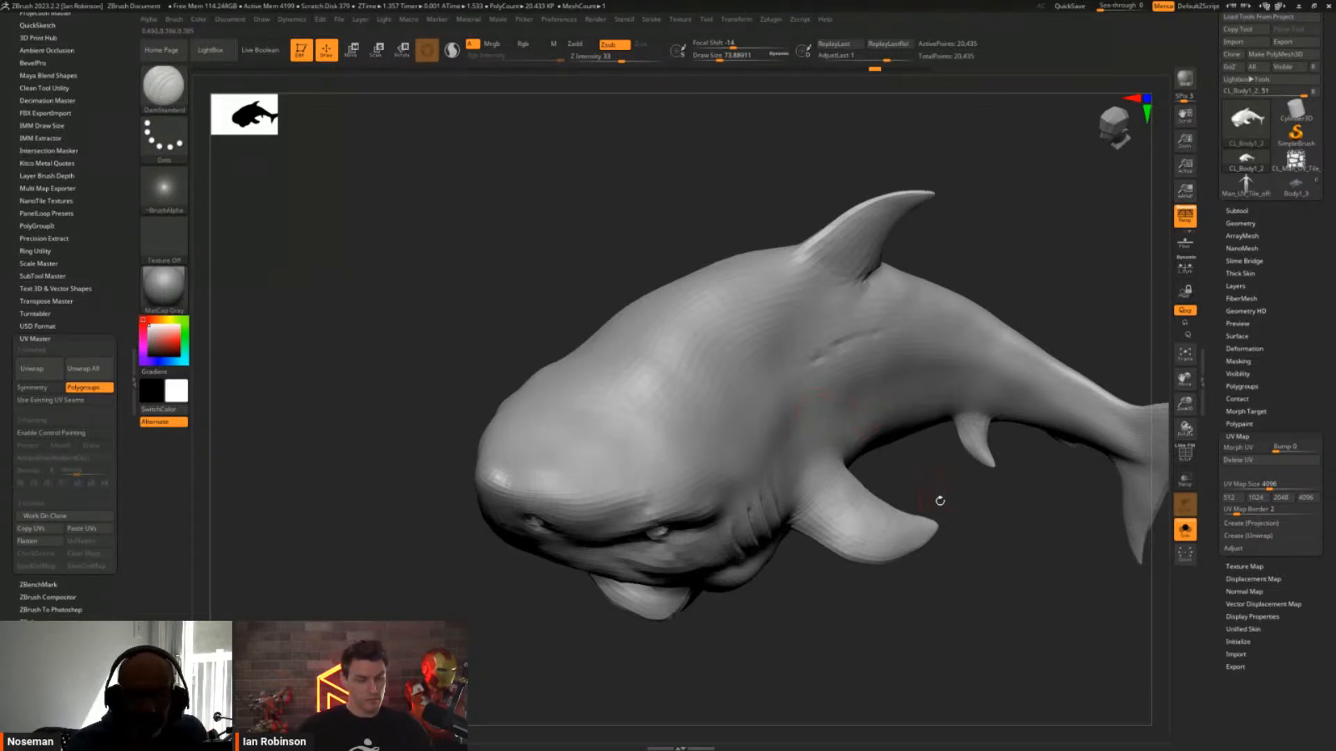
drag(941, 499, 828, 418)
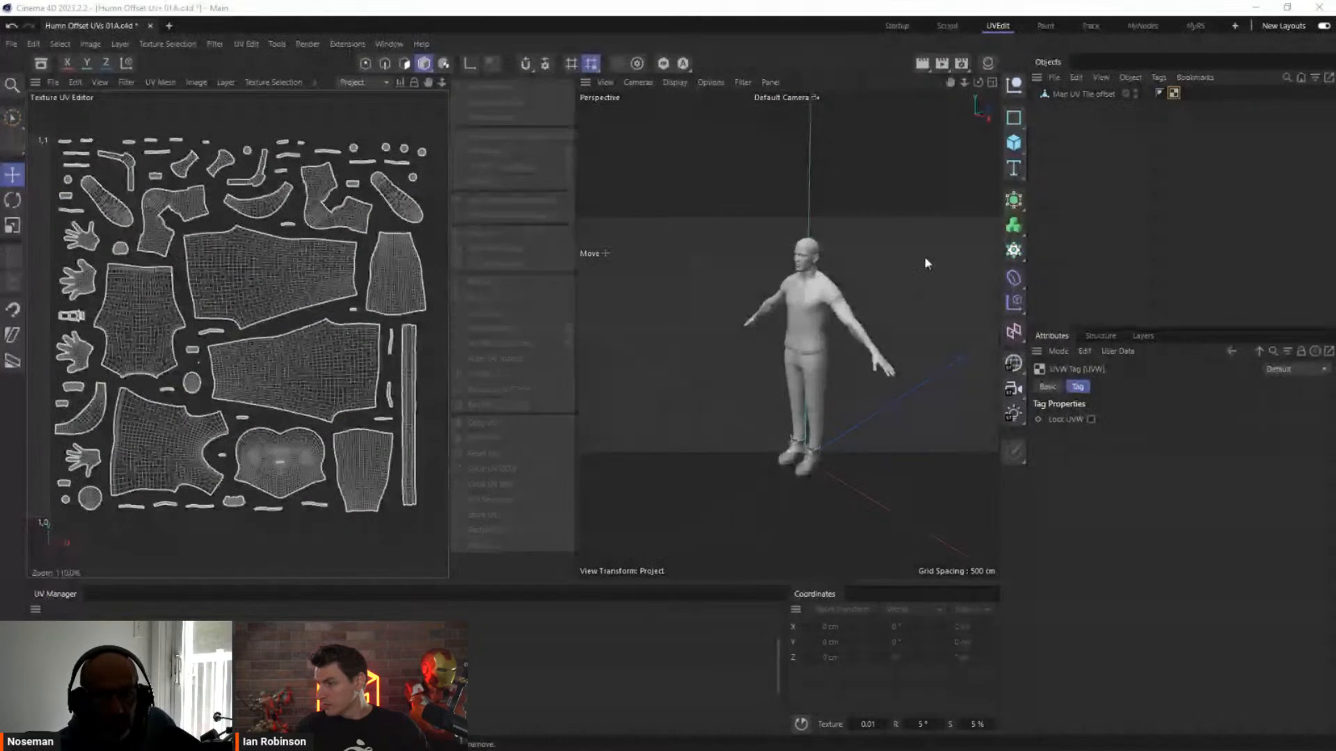
In Cinema 4D, delete the Man UV Tile offset object's UVW tag and create new UVs with the Automatic Packed UVs projection
click(1174, 94)
key(Delete)
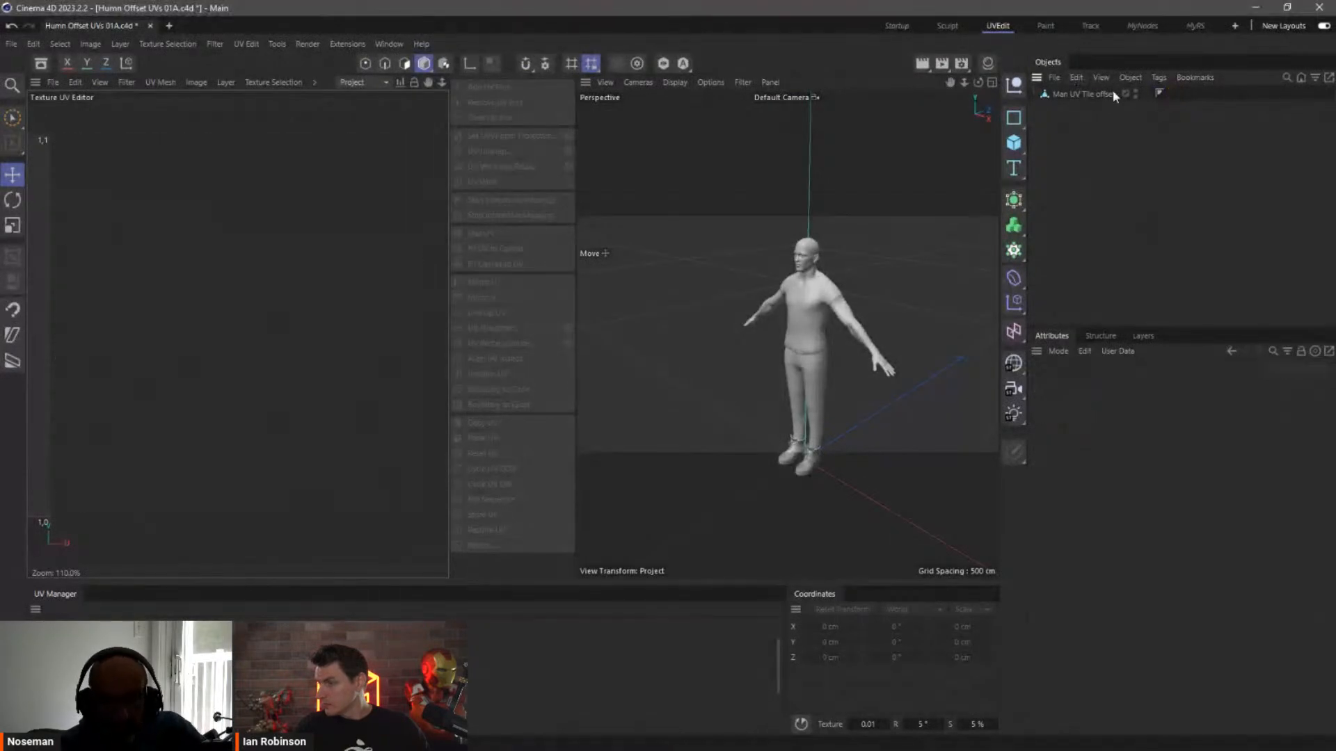
right_click(1068, 96)
mouse_move(1098, 167)
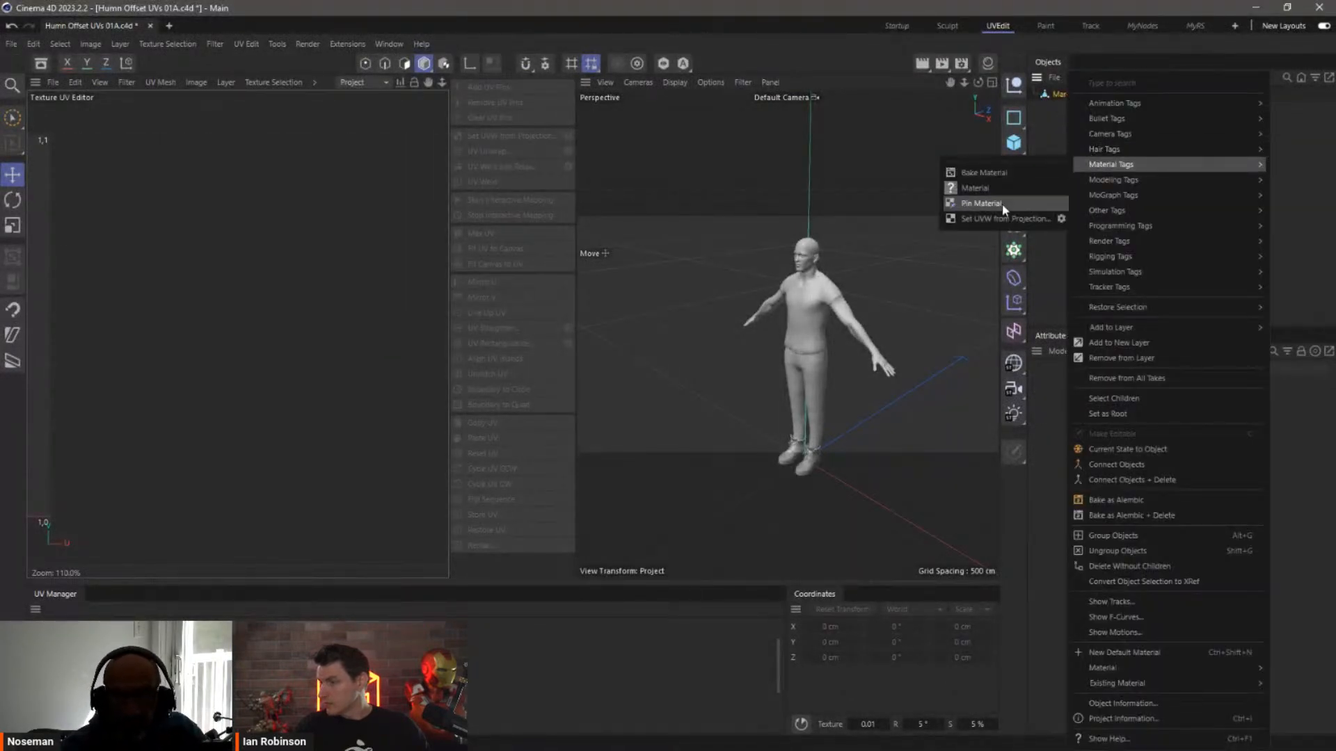
click(1060, 219)
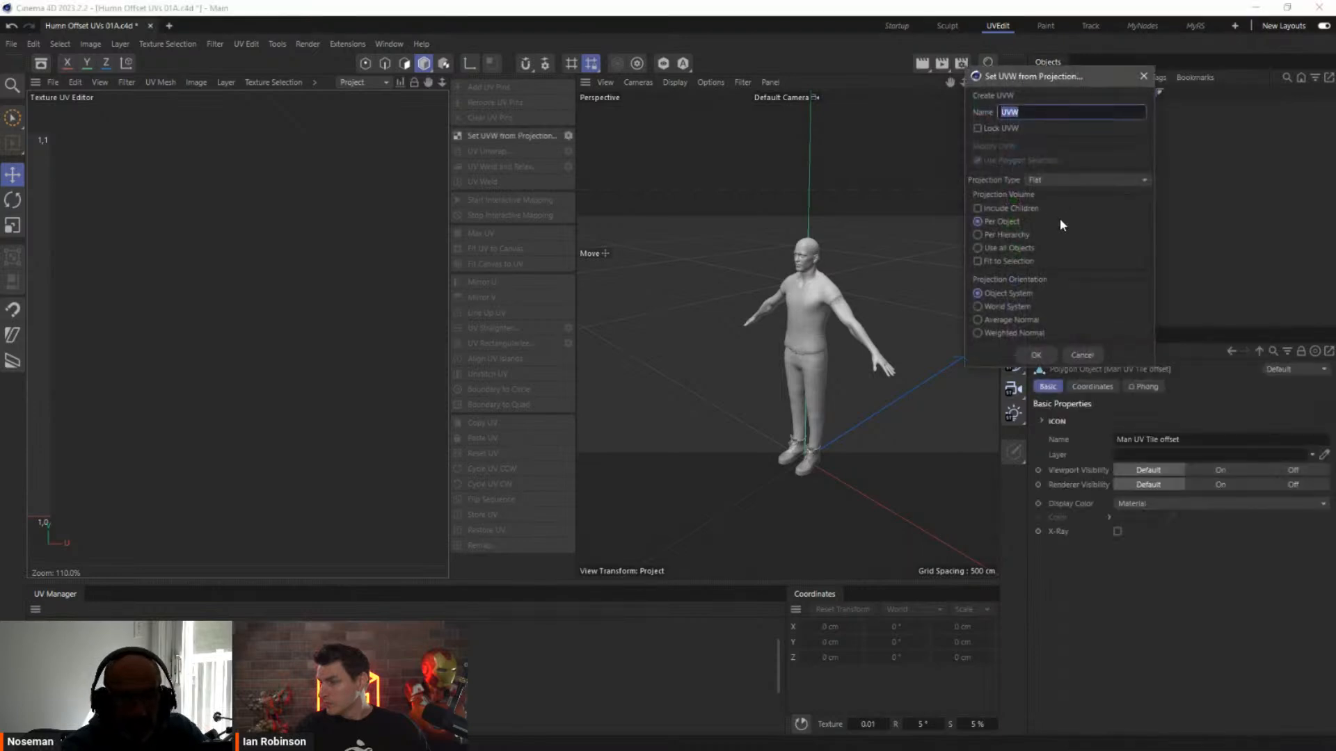
click(1055, 181)
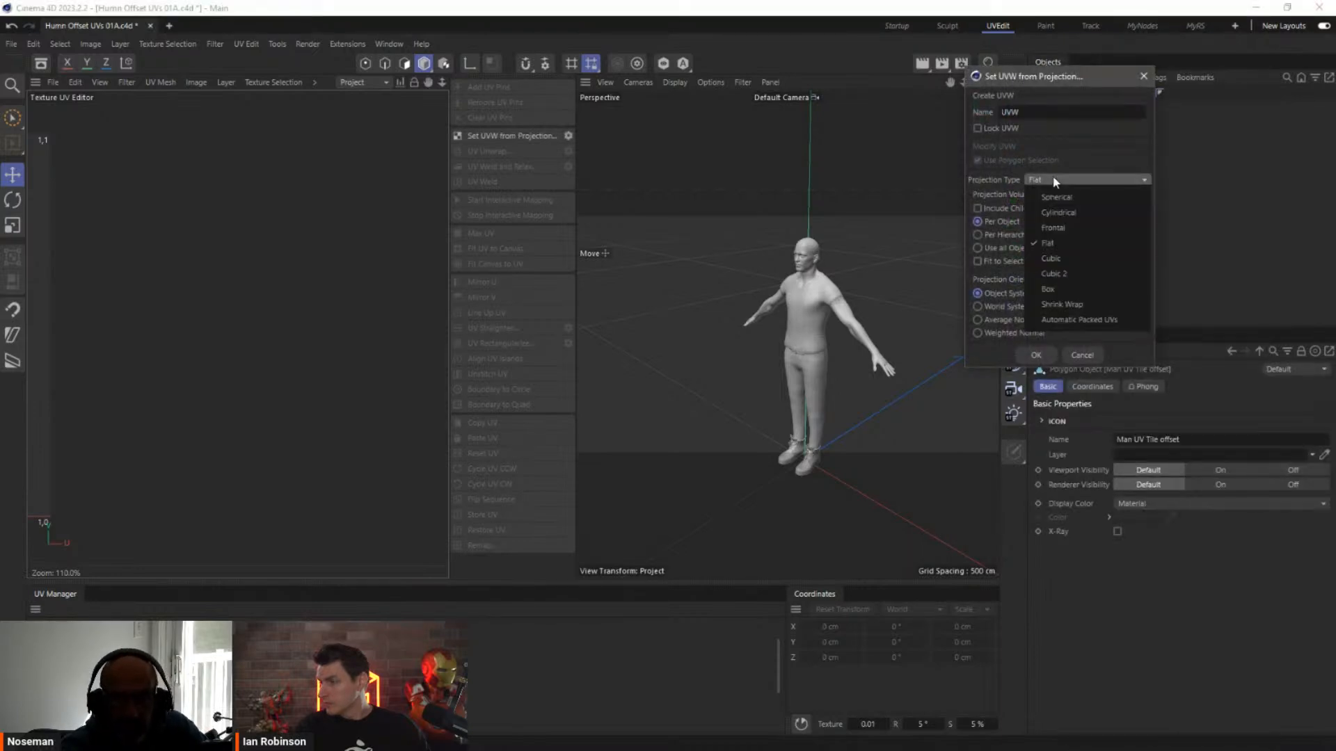
click(1072, 320)
click(1037, 355)
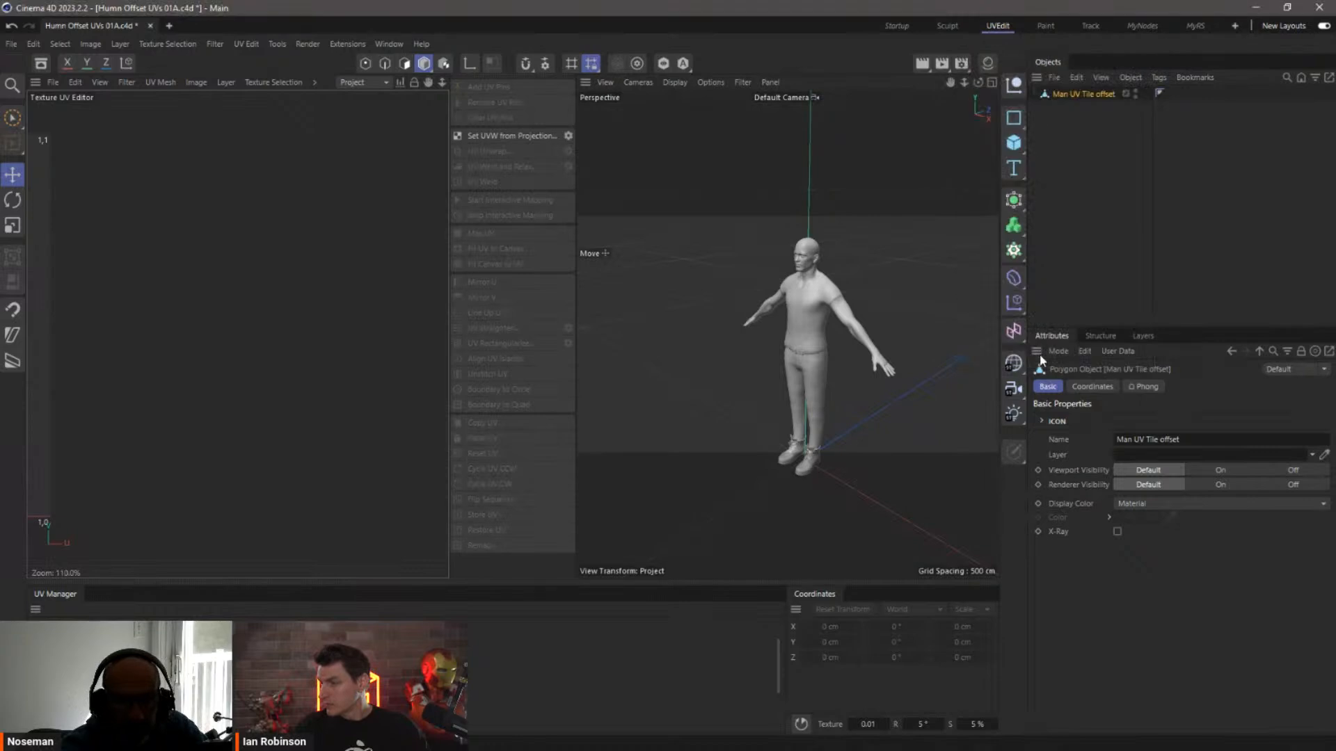
Show the Man UV Tile offset object's new UVs and examine the packed islands in the UV canvas
click(1072, 95)
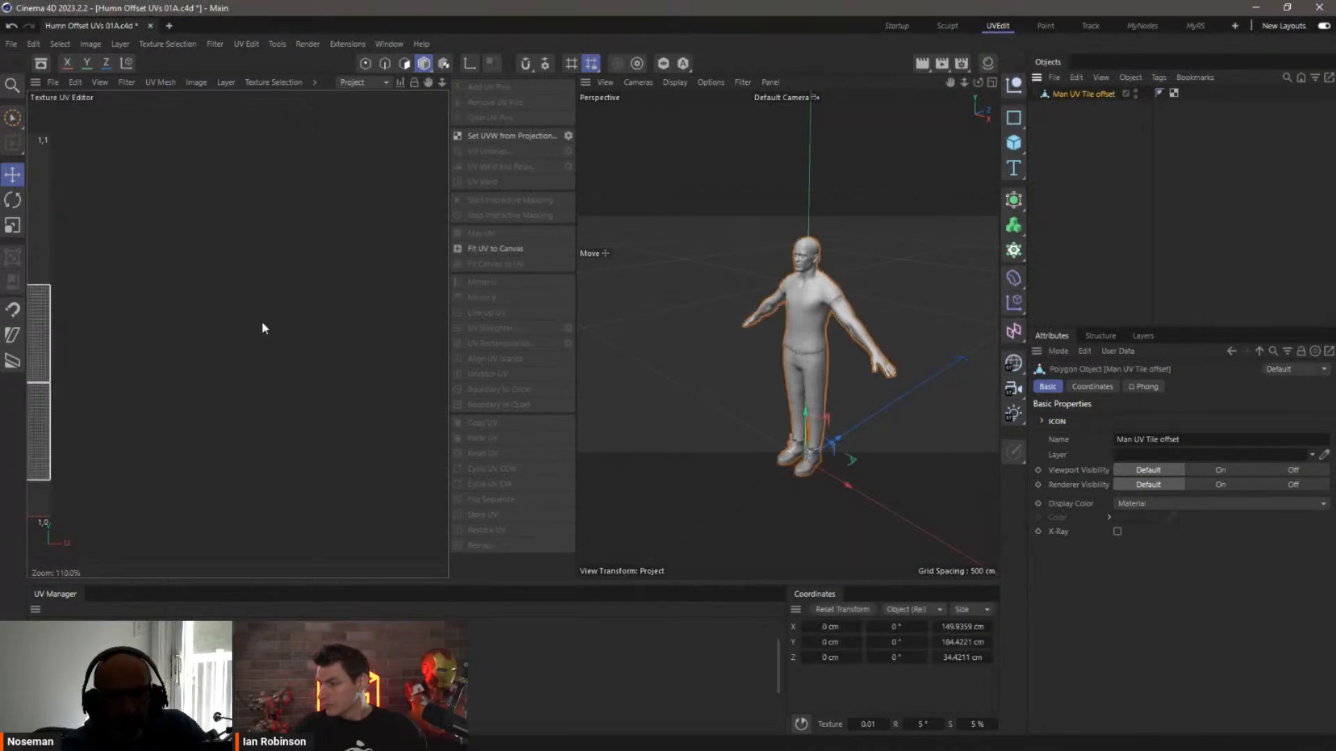
click(1174, 94)
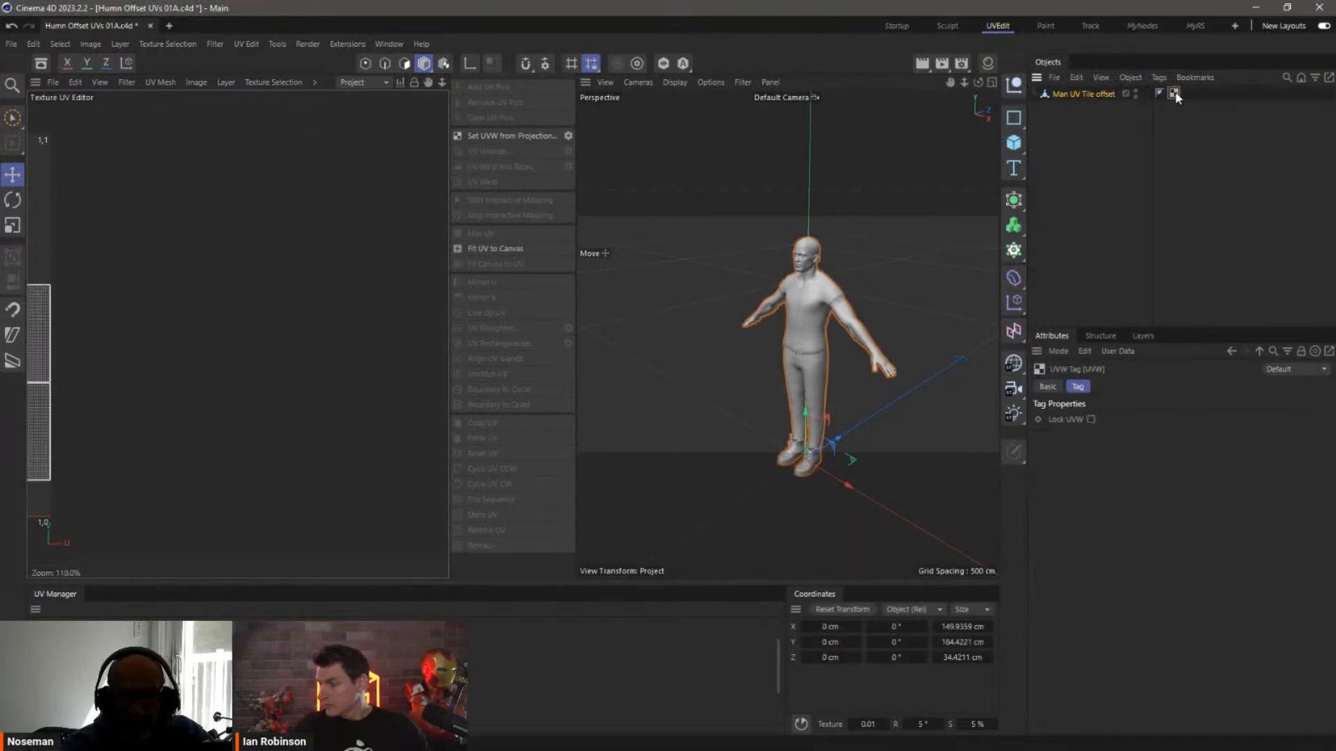
alt+middle_drag(408, 357, 462, 354)
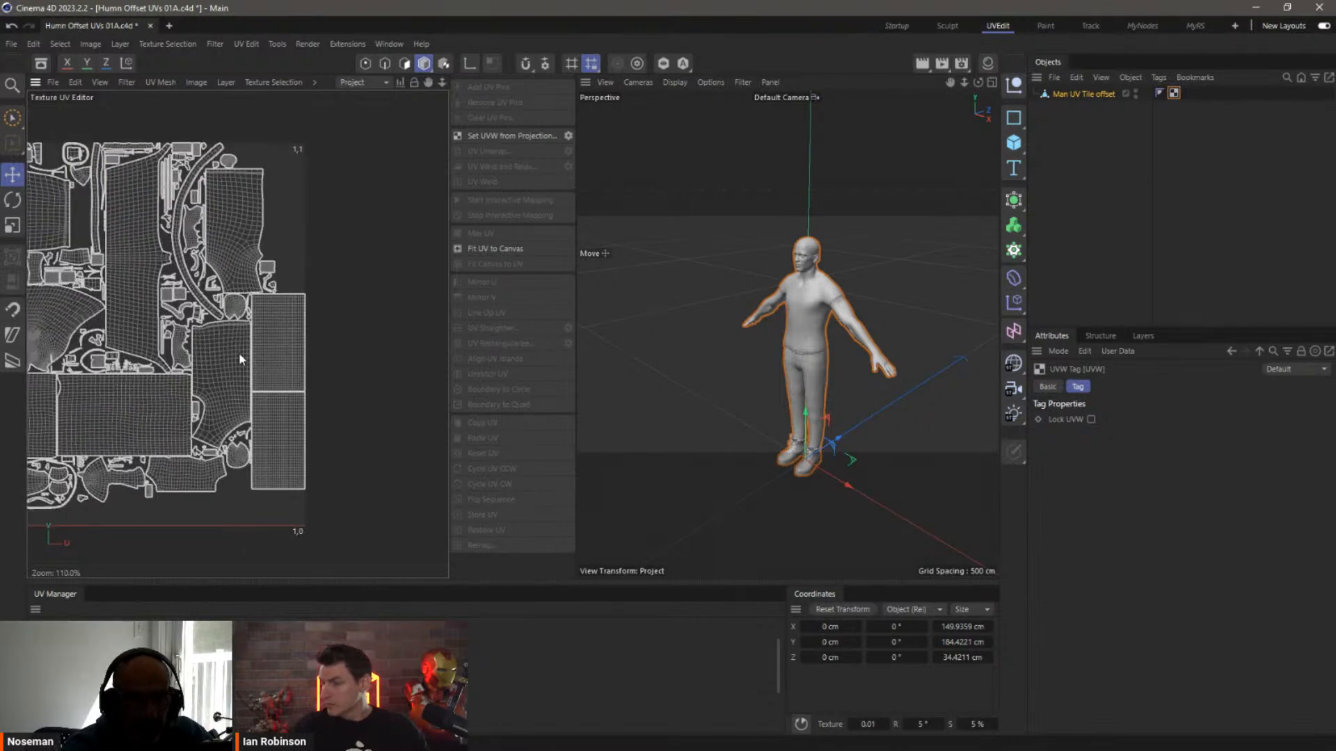
mouse_move(228, 357)
alt+middle_down()
mouse_move(378, 354)
mouse_move(361, 352)
alt+middle_up()
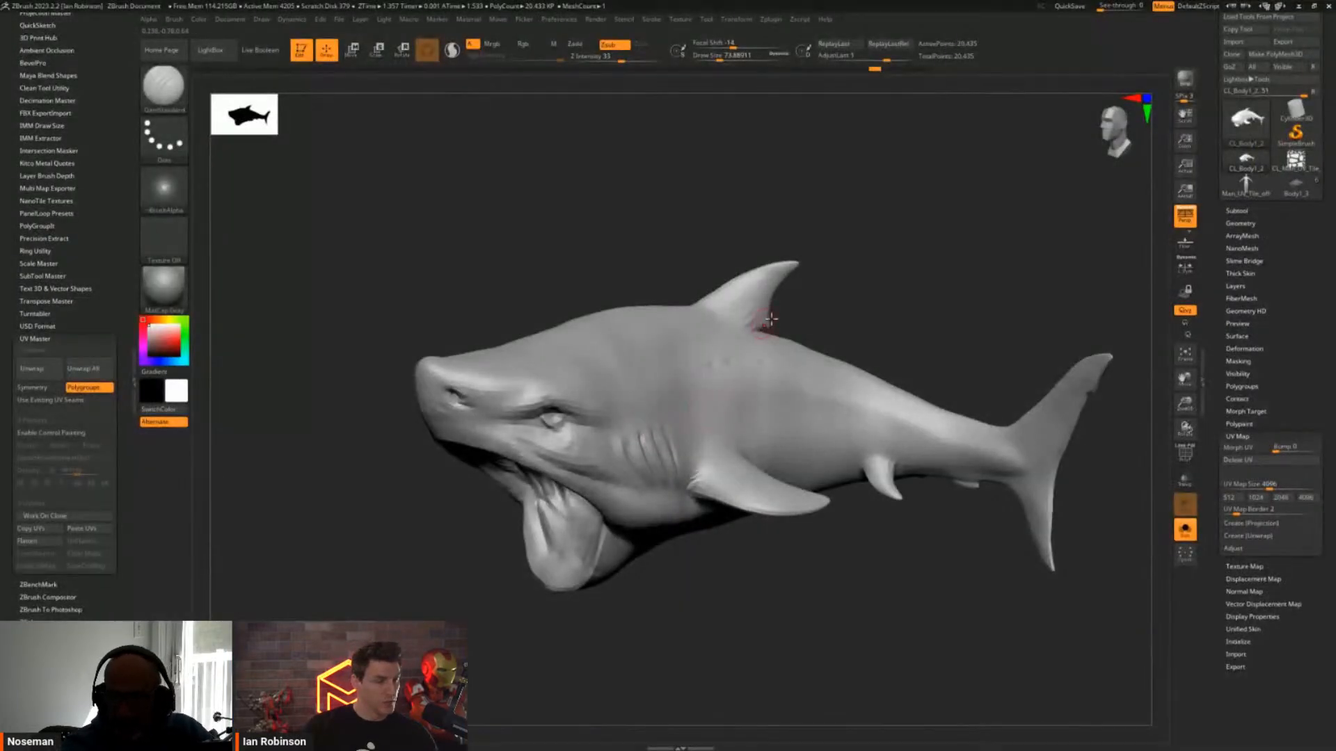
Switch to ZBrush and inspect the shark clone from the side, toggling its polyframe on and off
drag(870, 295, 871, 290)
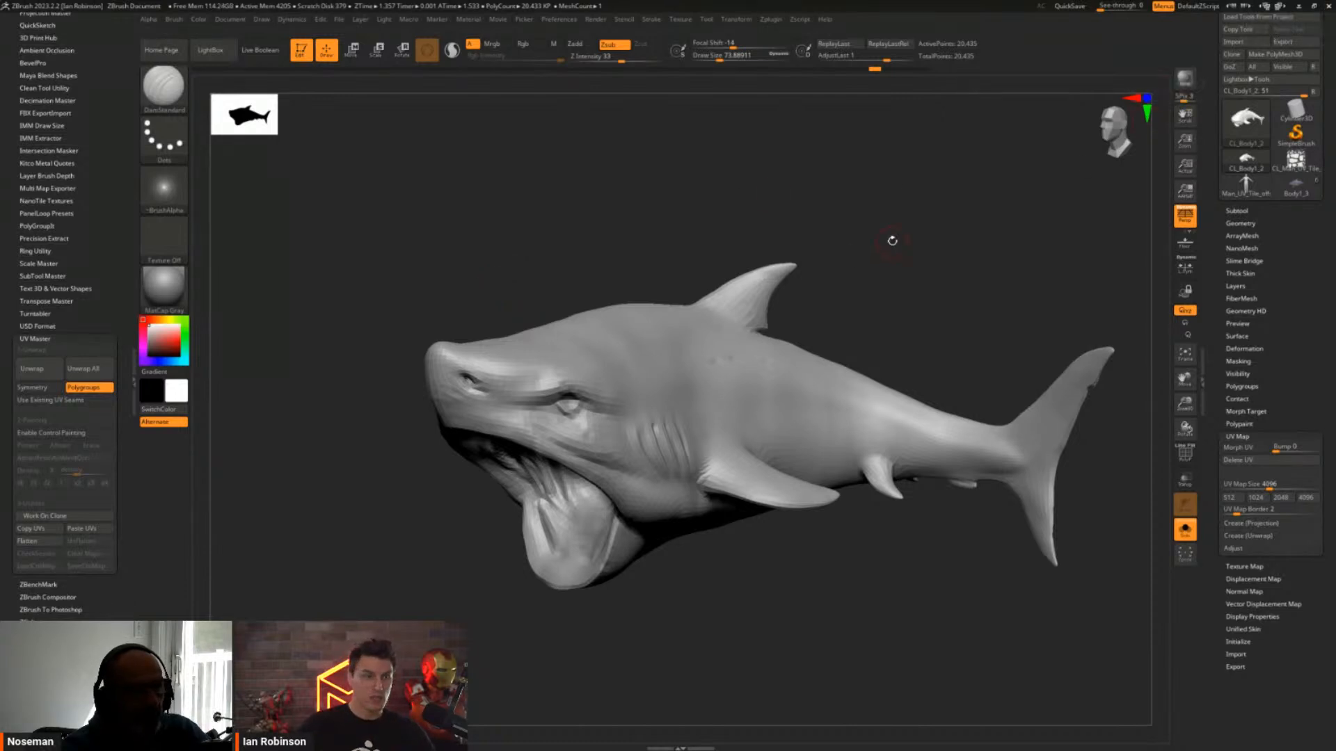
alt+drag(892, 240, 900, 264)
key(shift+f)
key(shift+f)
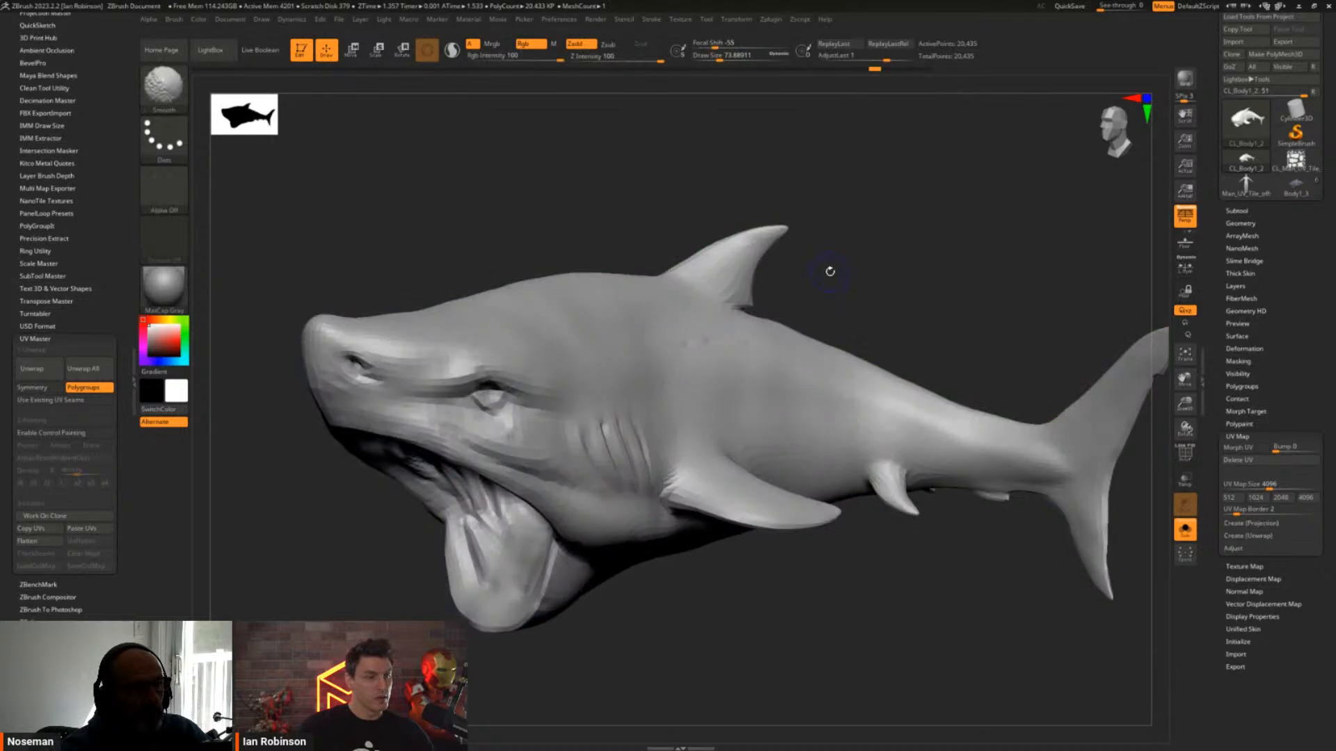
key(shift+f)
key(shift+f)
drag(915, 292, 876, 279)
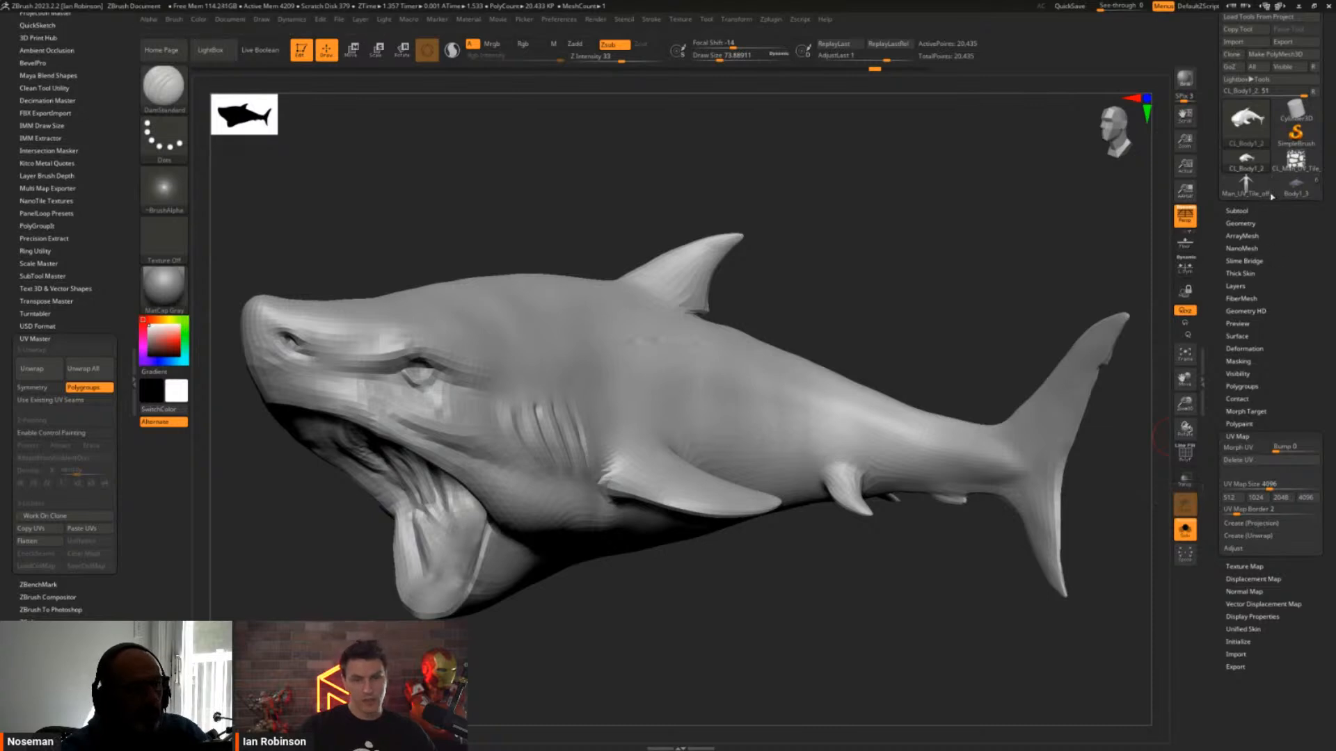
Switch to the painted Body1_3 shark and create a UV Master clone of it with Work On Clone
click(1291, 187)
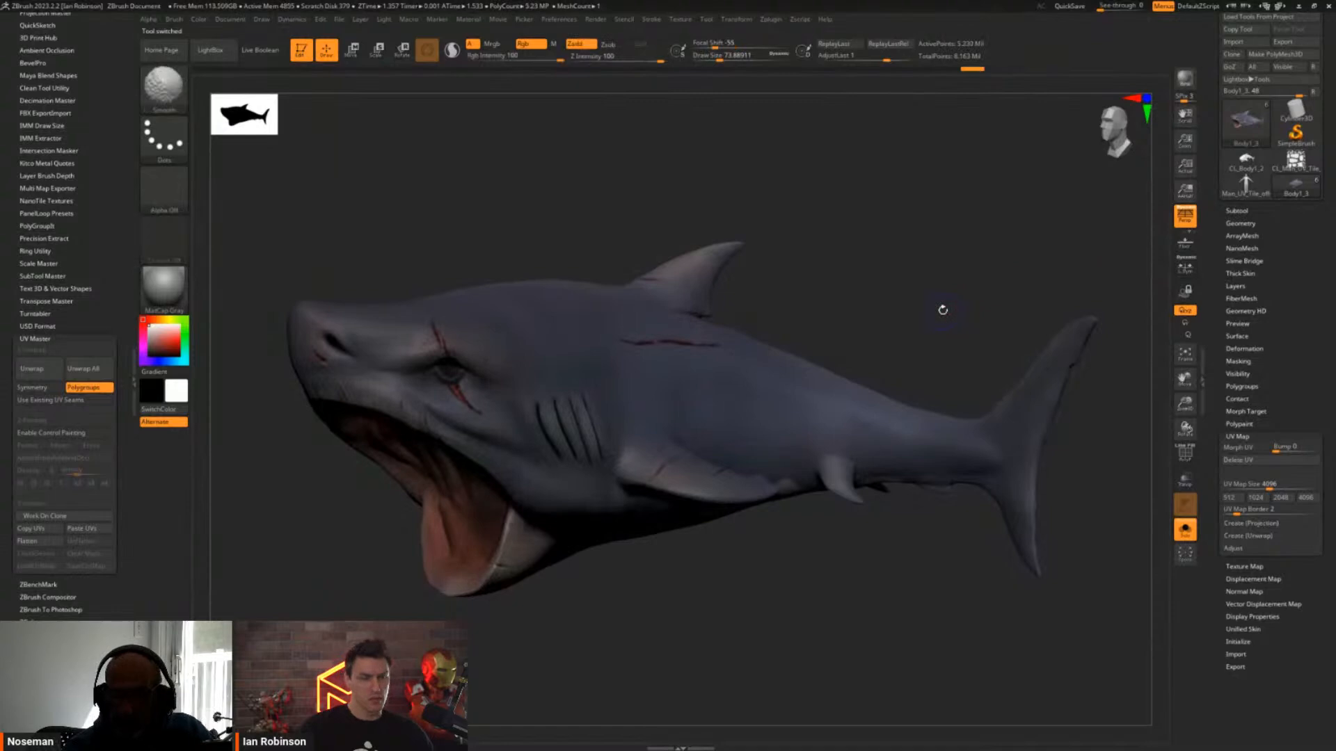
click(1238, 209)
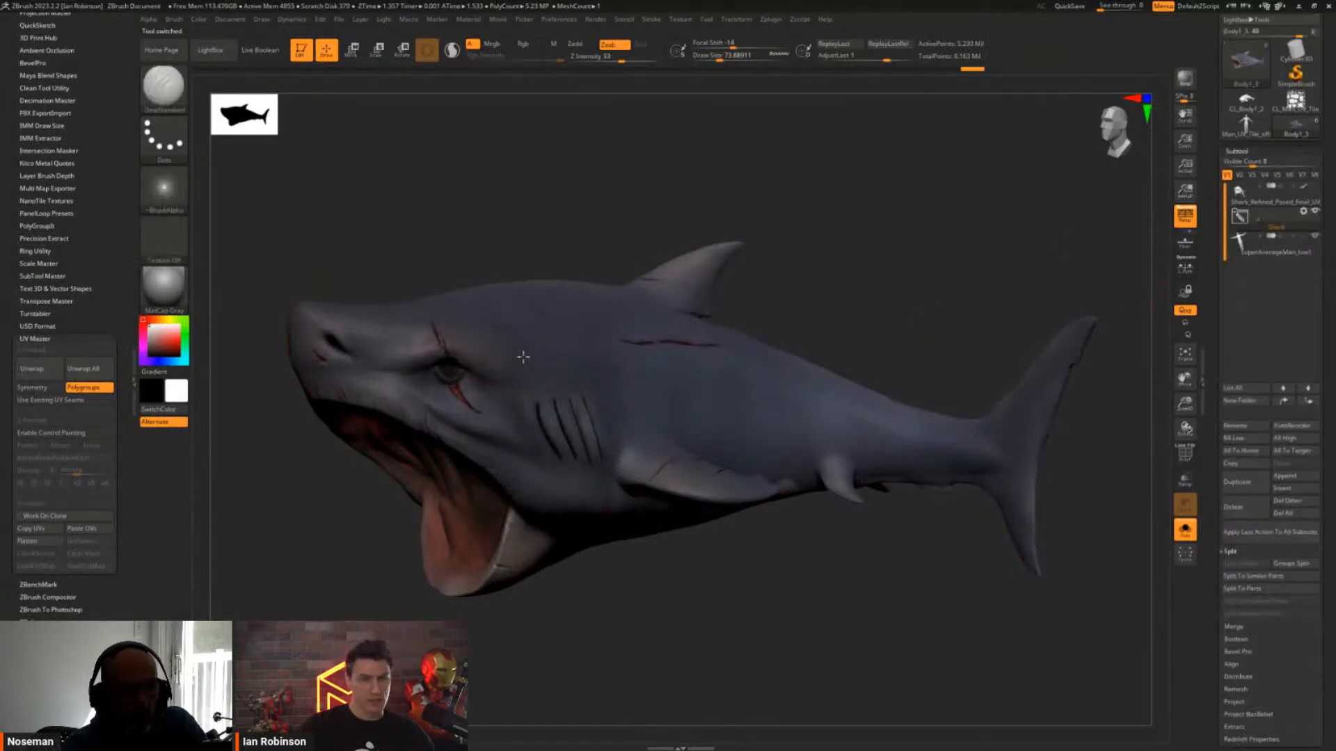
click(73, 516)
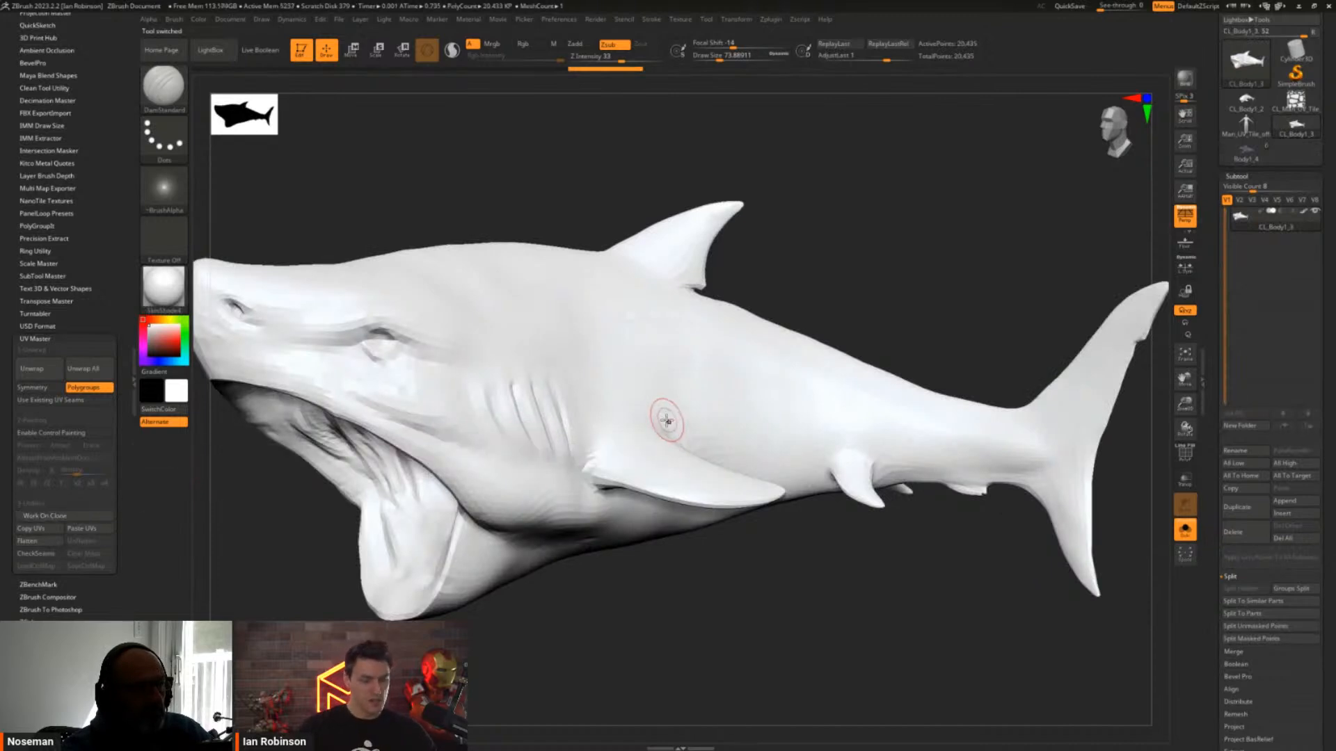
Change the new shark clone's material to StartupMaterial and view its head and body up close
click(164, 286)
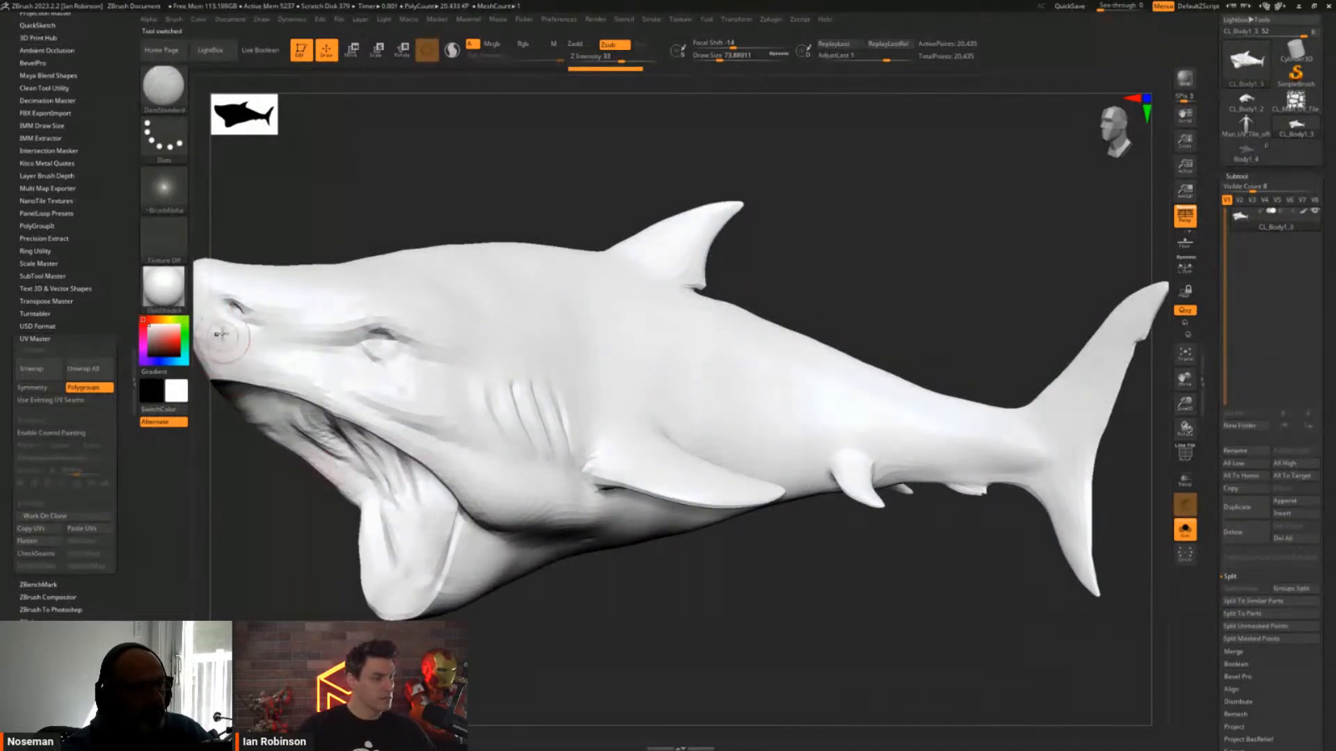
click(167, 297)
click(277, 406)
alt+right_drag(625, 358, 647, 405)
alt+right_drag(737, 429, 904, 340)
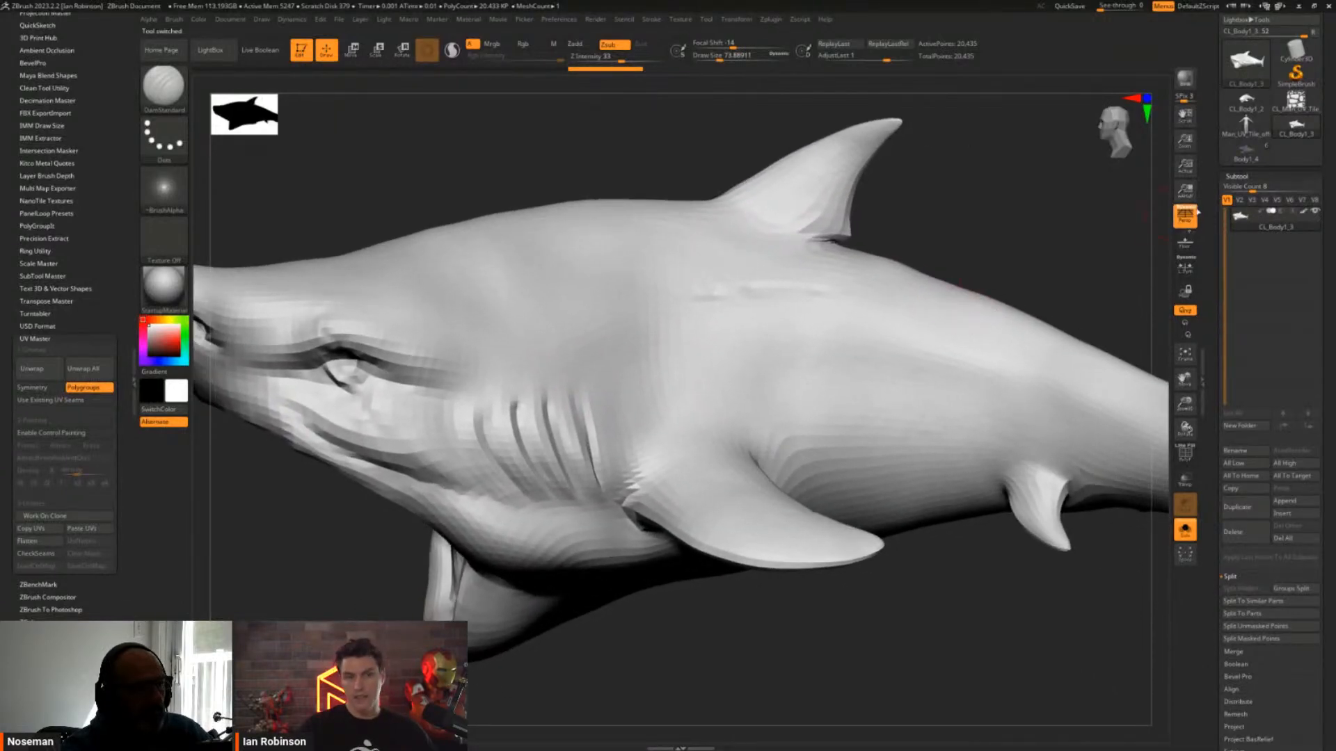
Show the clone's polyframe and examine the mesh around its dorsal fin
click(1237, 176)
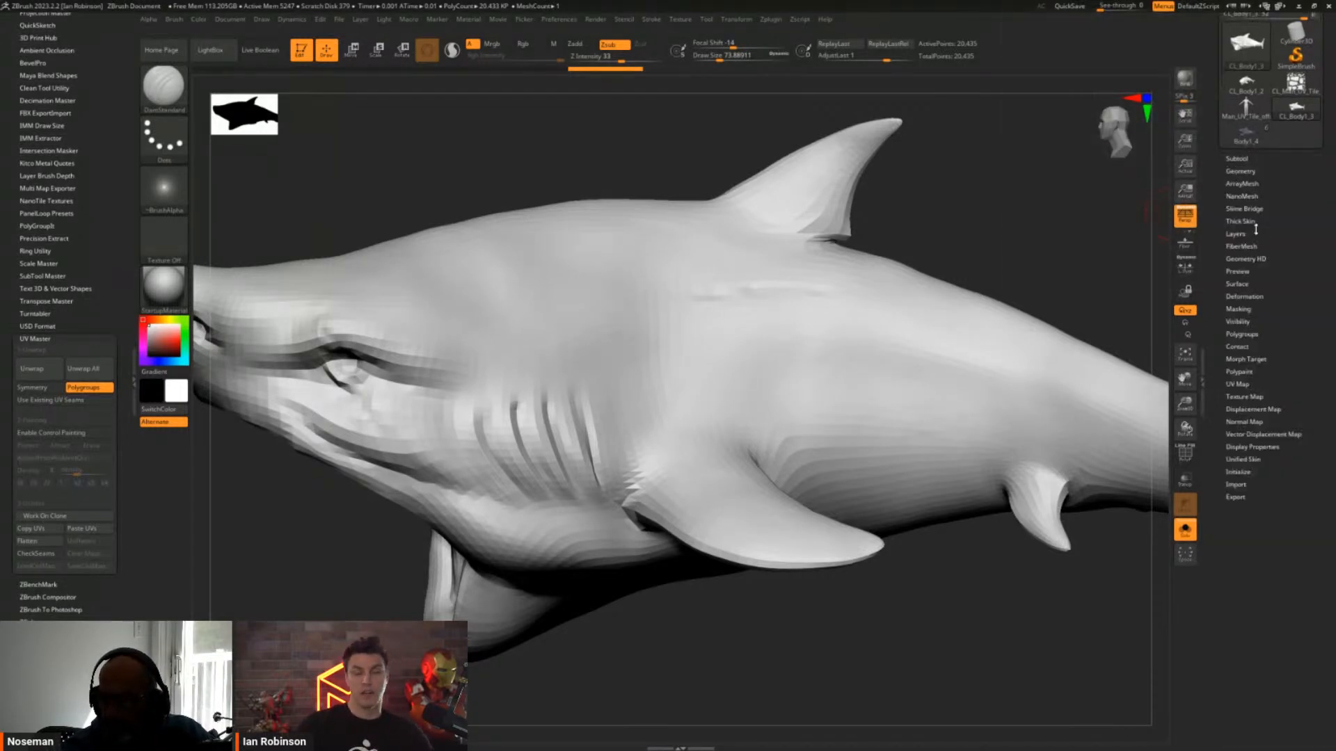
scroll(811, 277, up, 3)
alt+right_drag(812, 277, 772, 334)
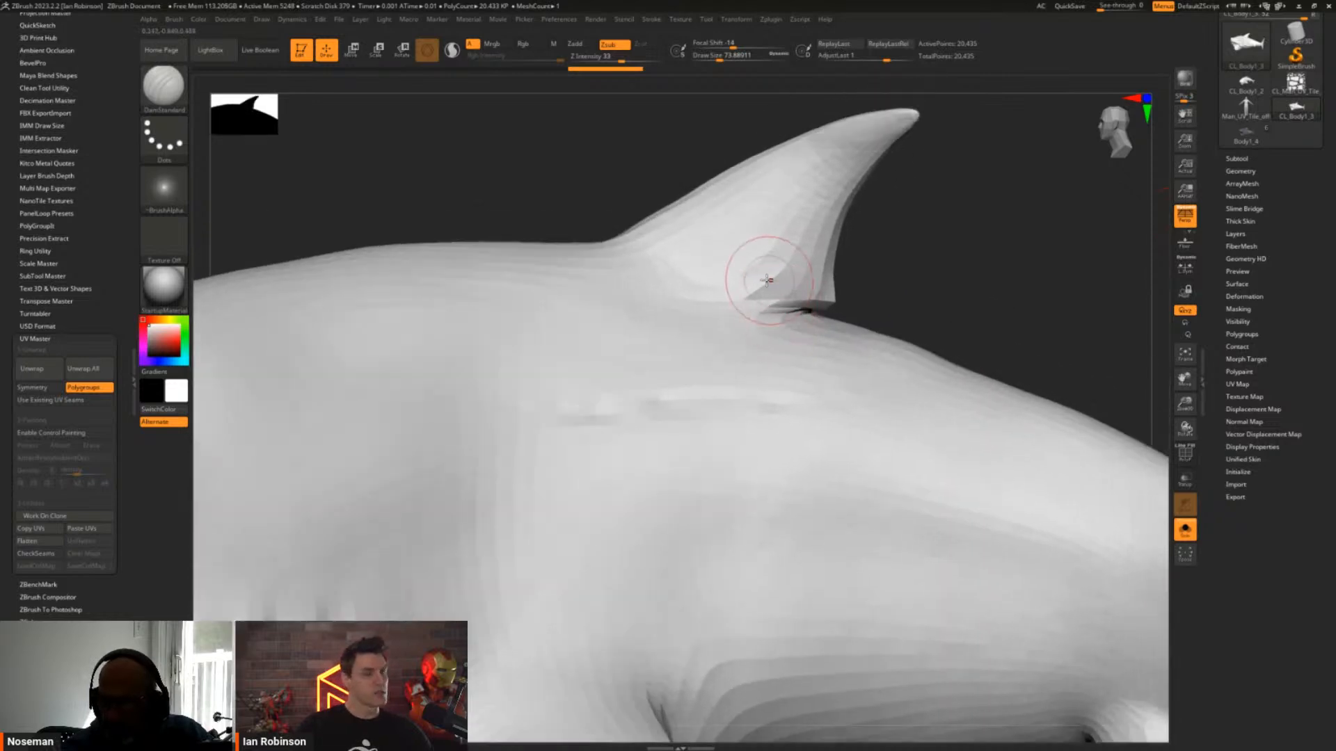
key(shift+f)
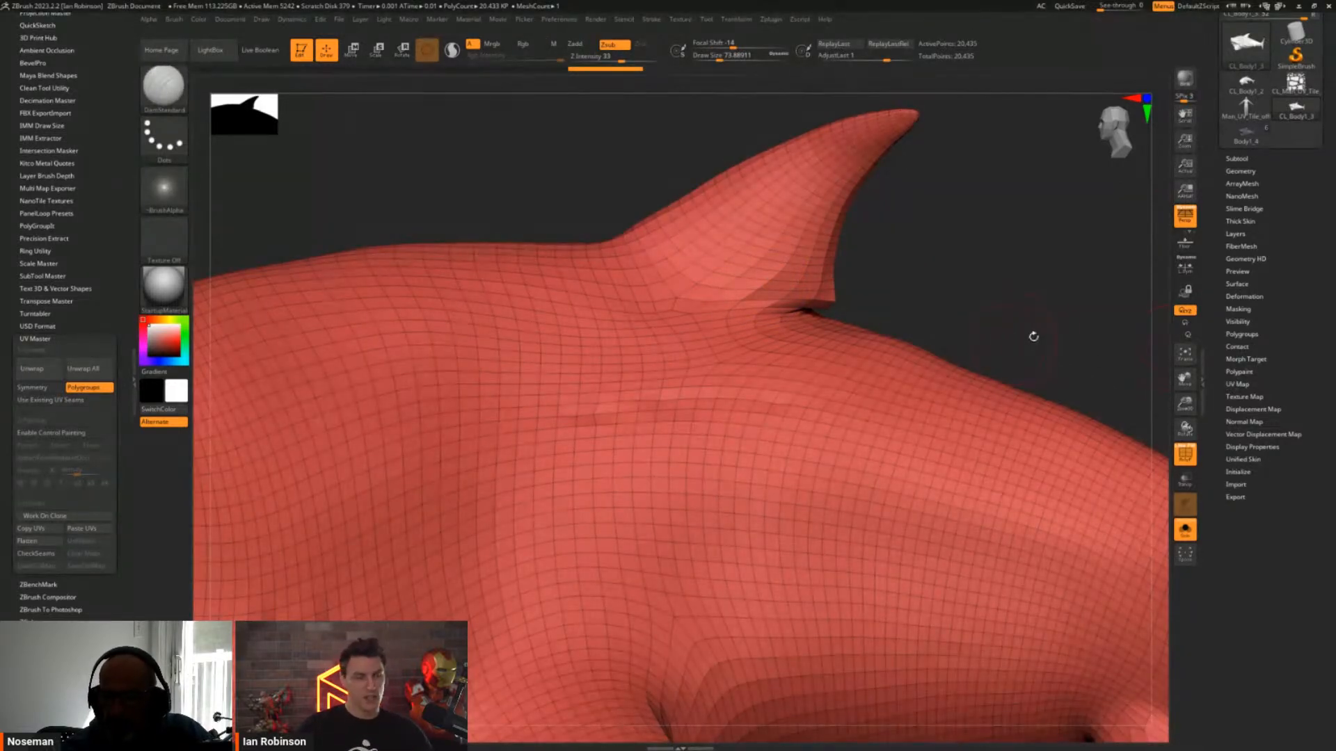
scroll(1033, 336, down, 3)
Switch to the Man_UV_Tile_offset tool and insert a cube as a new subtool
click(1244, 157)
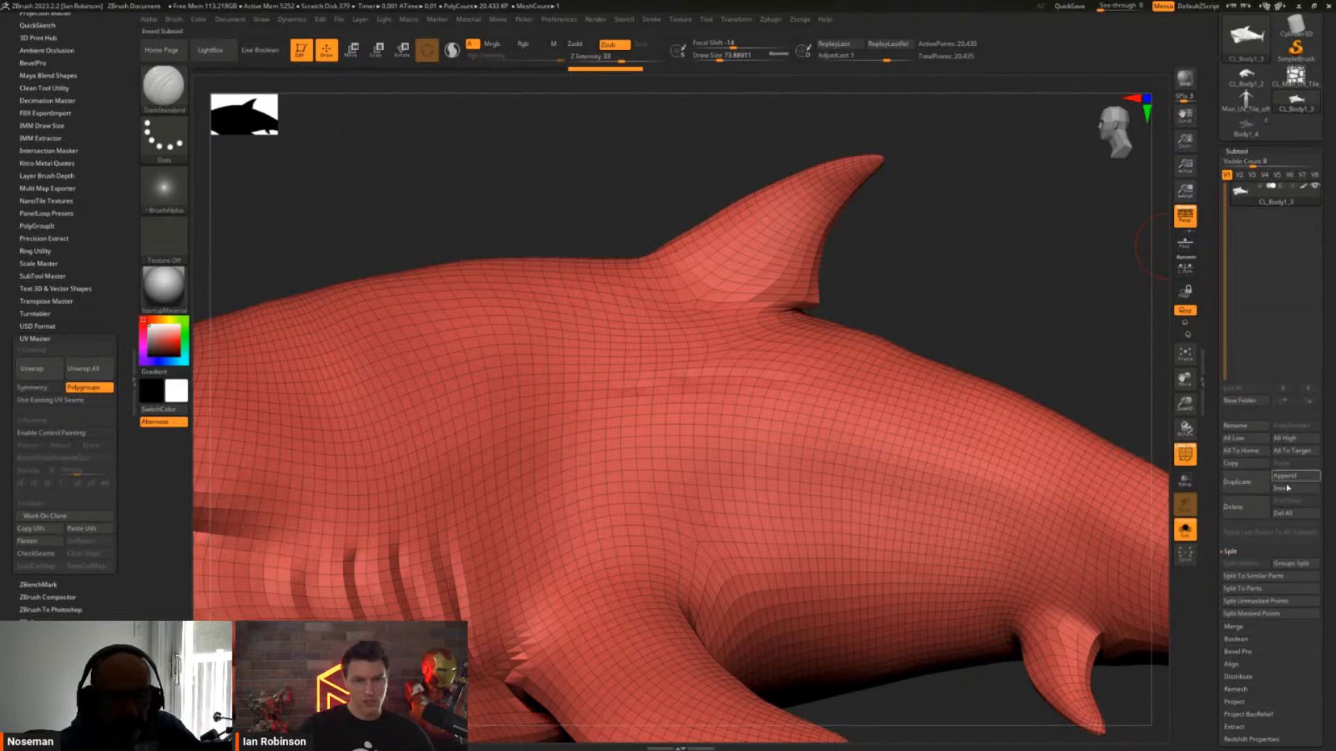
click(1243, 136)
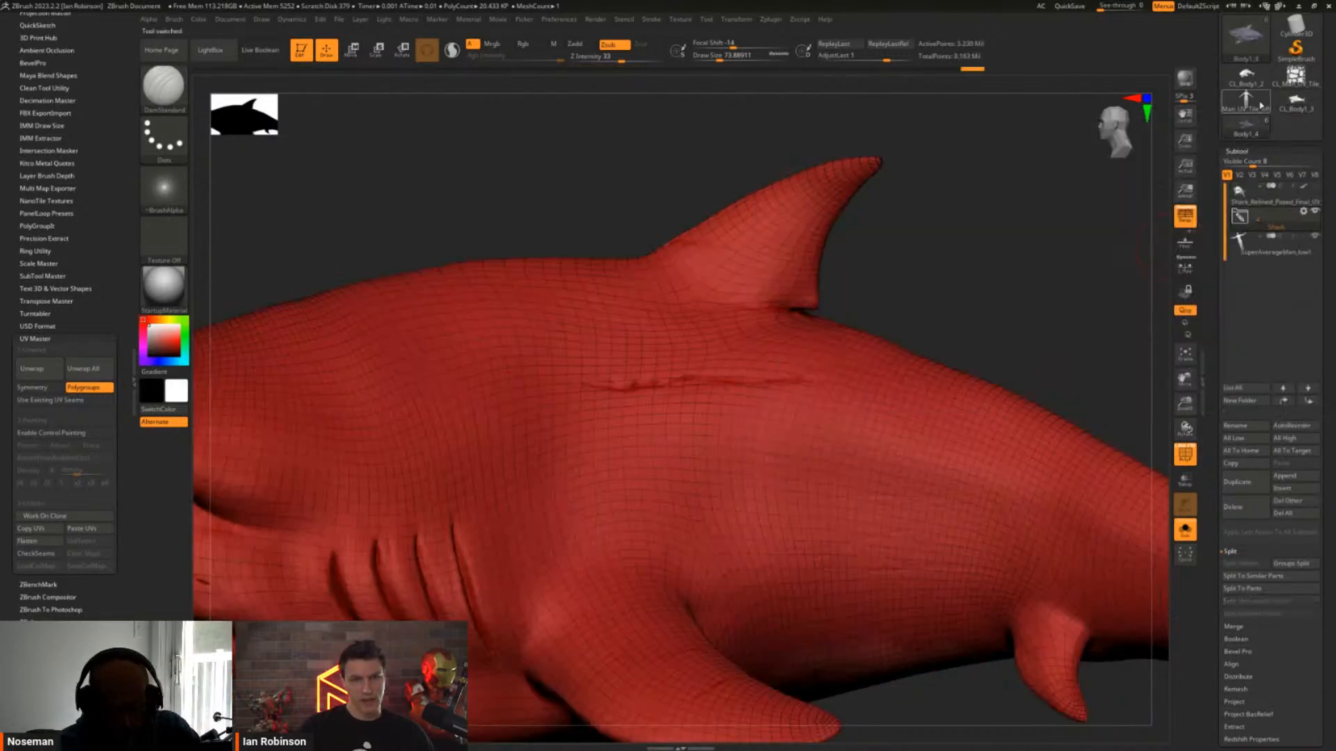
click(1245, 101)
click(1294, 487)
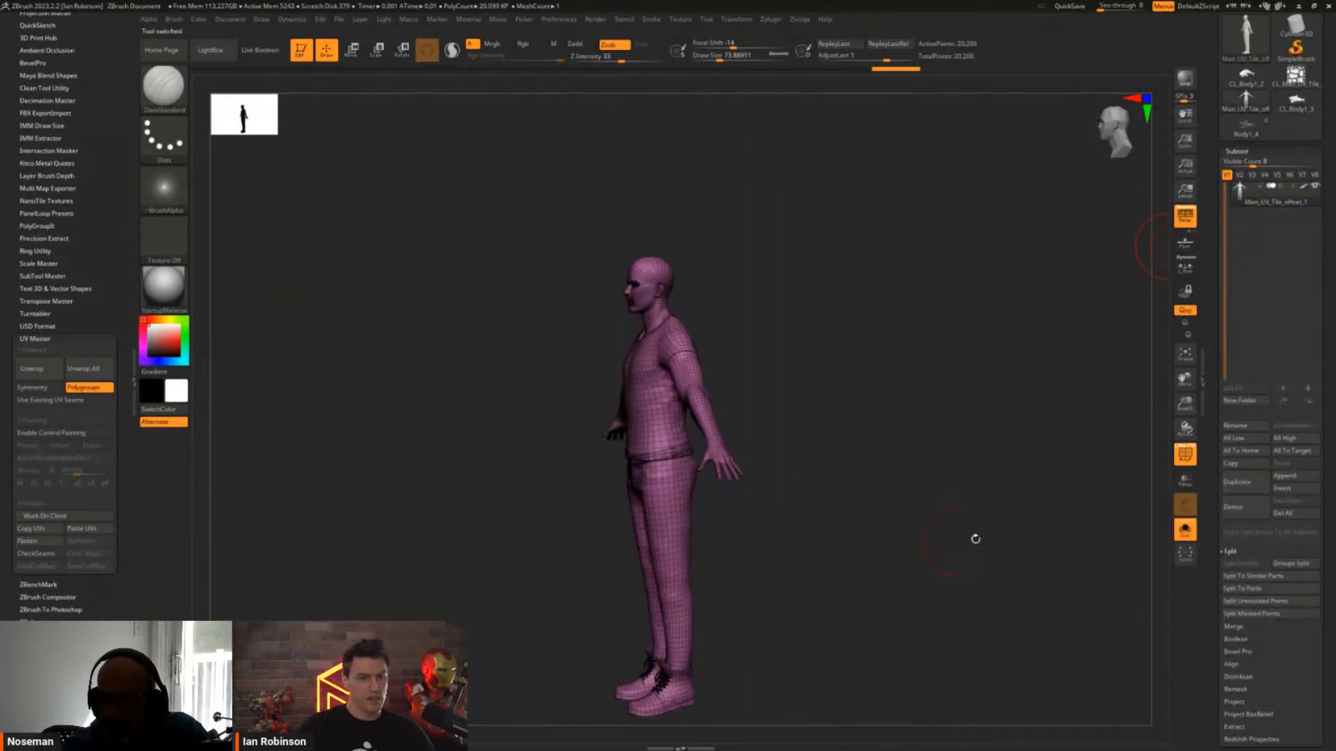
click(1294, 488)
click(883, 550)
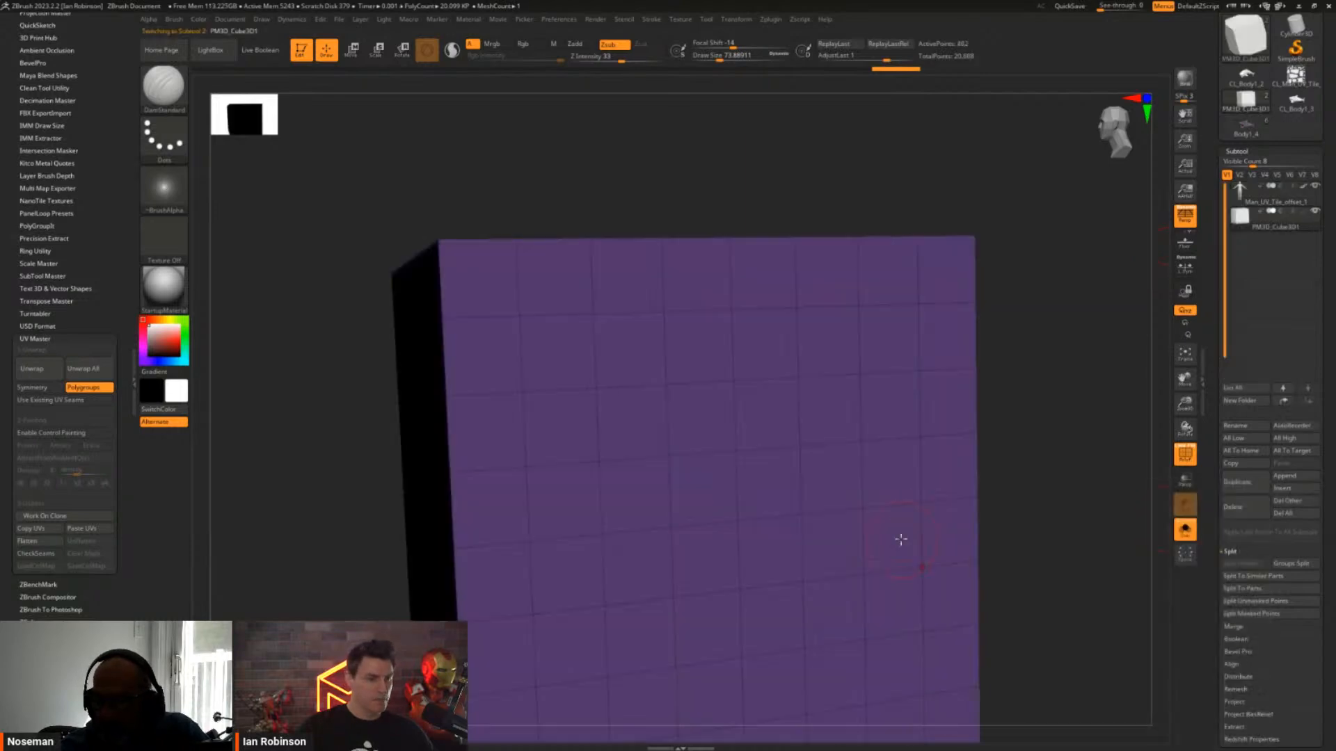
Convert the inserted cube to a PolyCube primitive with a coarse grid of four divisions per side
alt+drag(1044, 435, 981, 414)
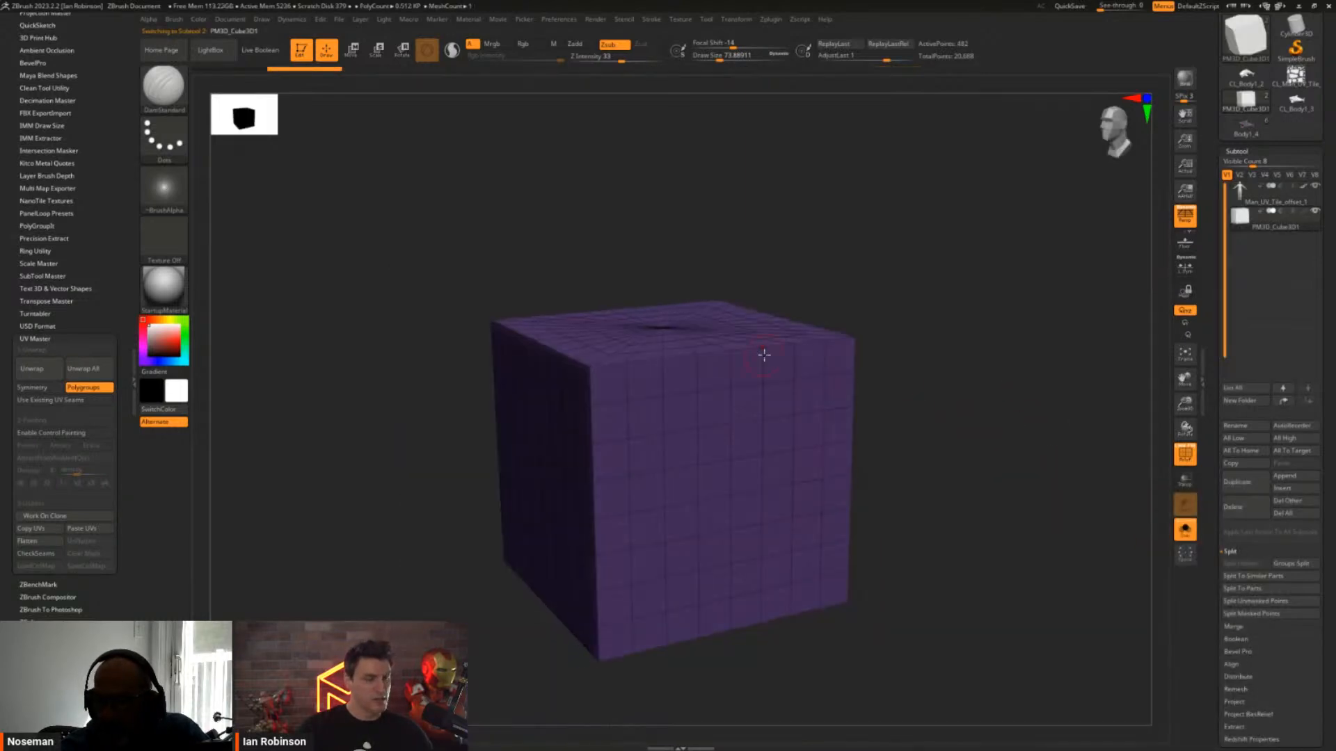
key(w)
click(617, 374)
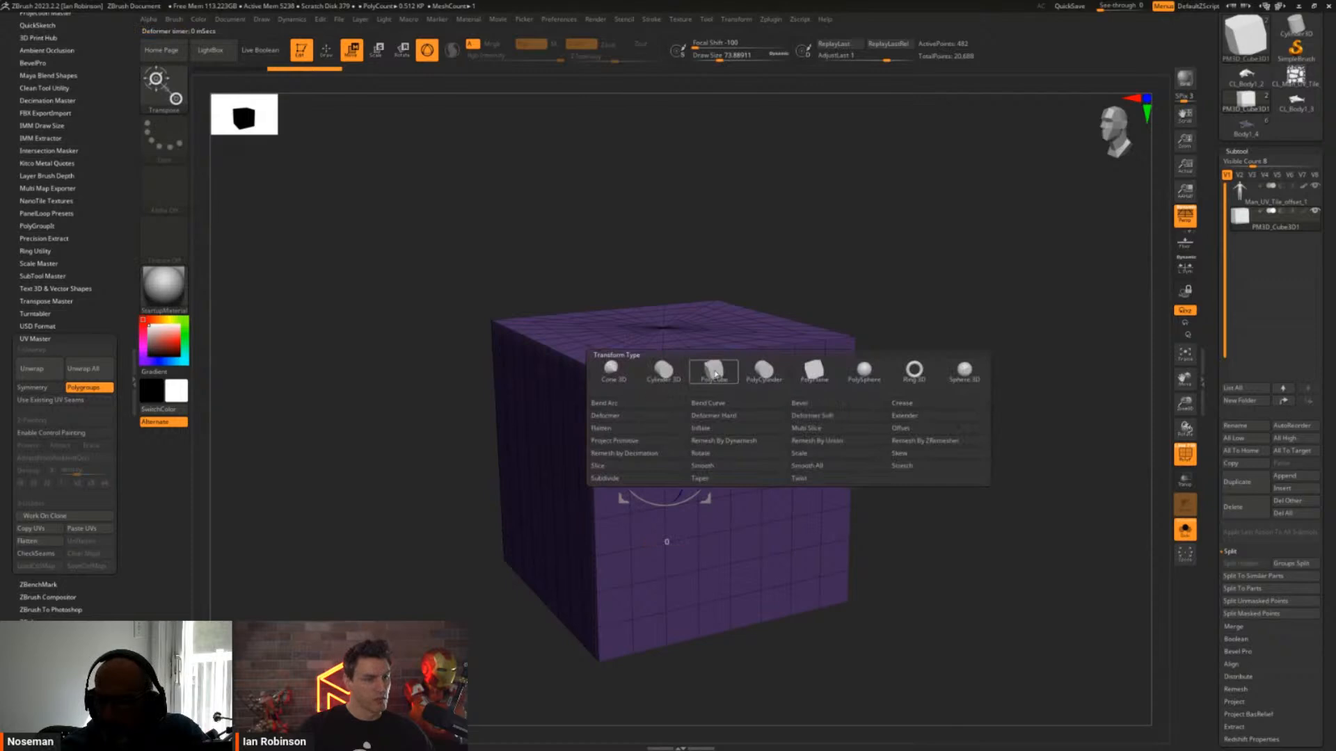
click(714, 374)
drag(831, 367, 1115, 407)
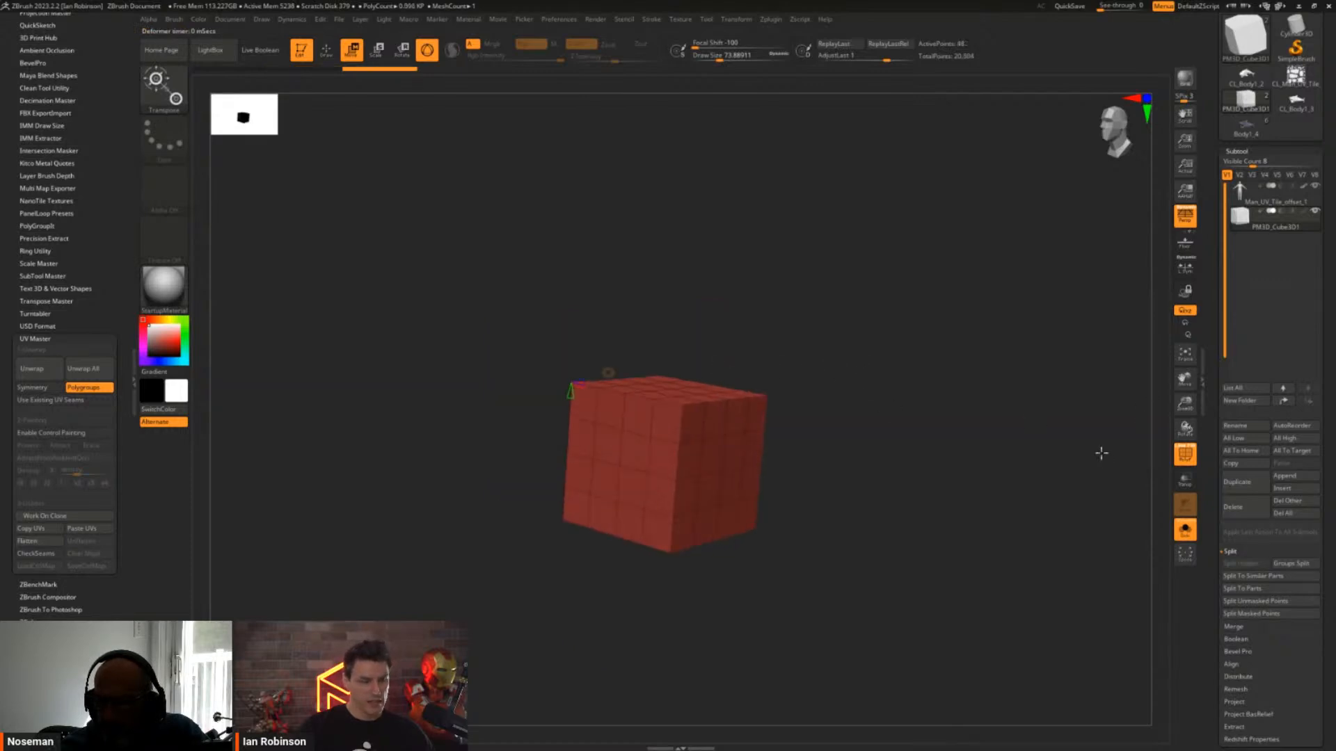
click(1243, 487)
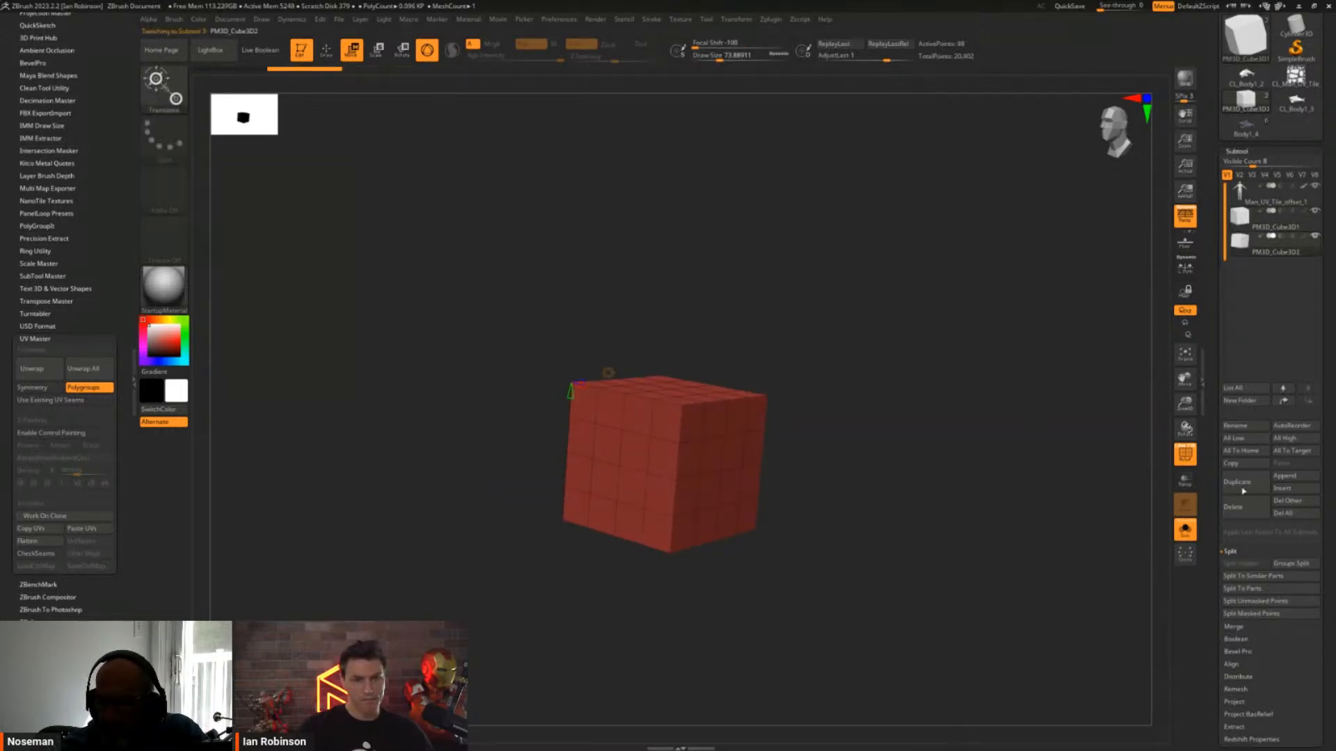
click(1242, 506)
click(1152, 536)
Divide the cube into separate polygroups, one for each side, using Groups By Normals
alt+drag(956, 387, 1120, 397)
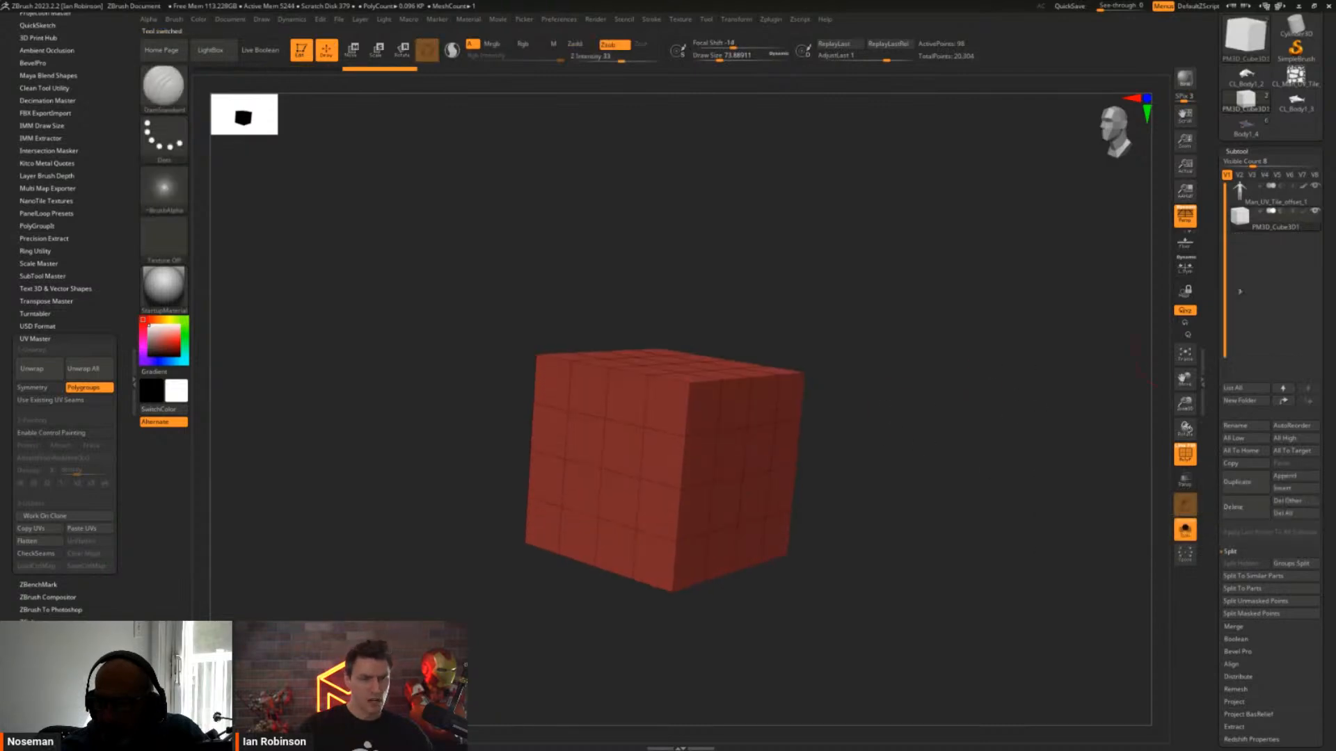
scroll(1266, 369, down, 5)
drag(1154, 450, 1000, 466)
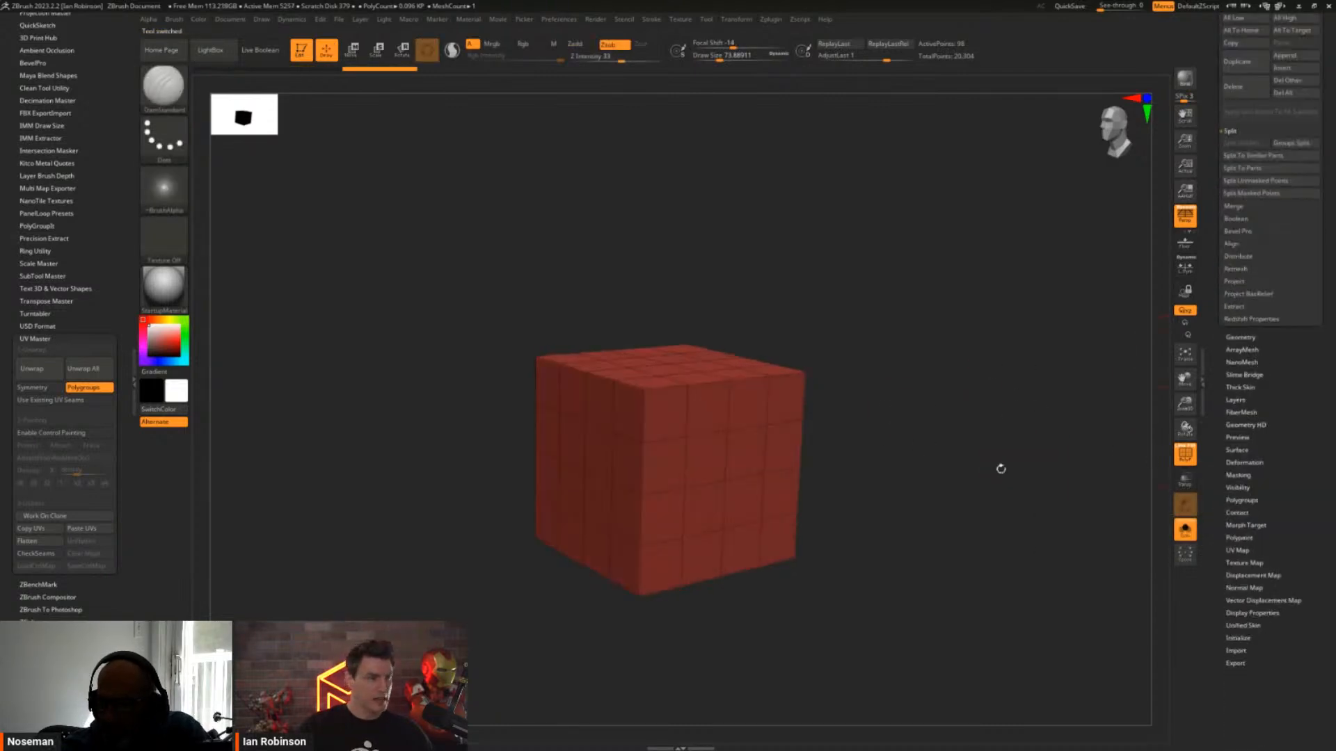
click(1243, 501)
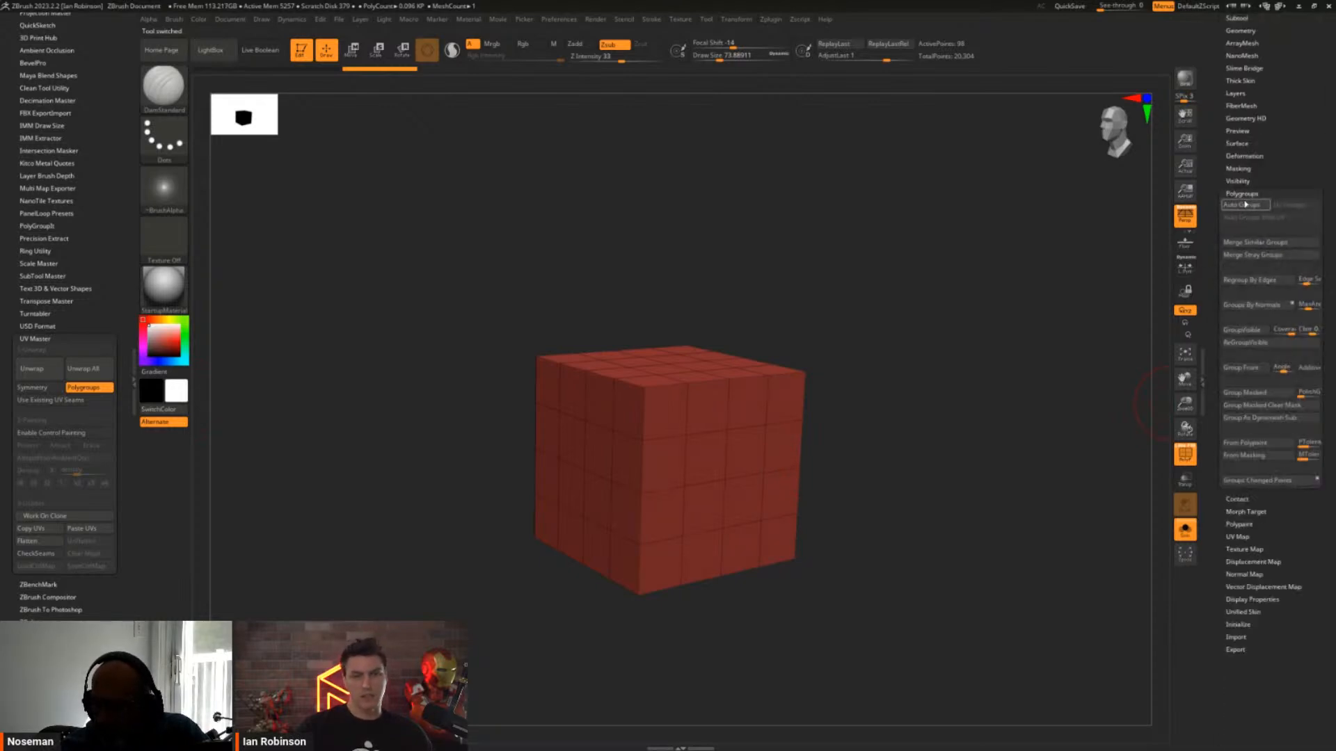
click(1242, 204)
click(1252, 305)
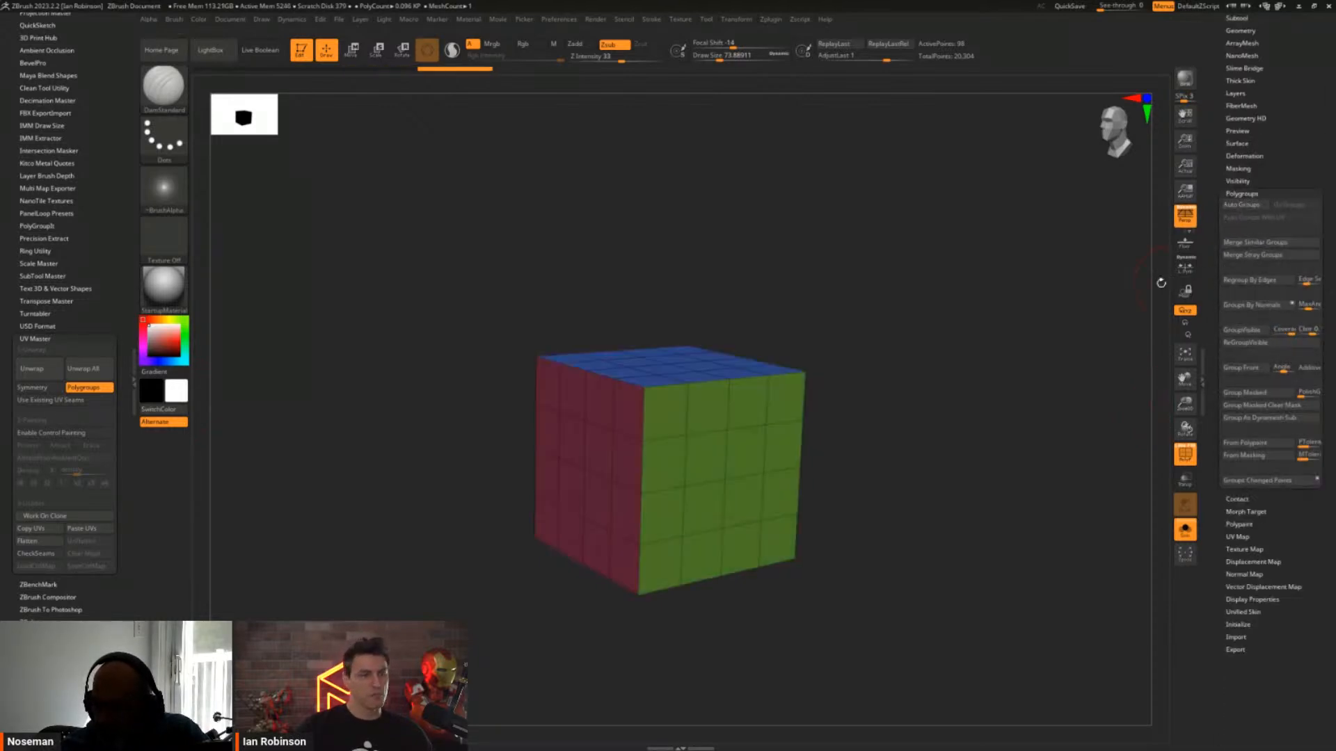
Unwrap the cube with UV Master using its polygroups and morph it into its UV layout
drag(796, 301, 904, 355)
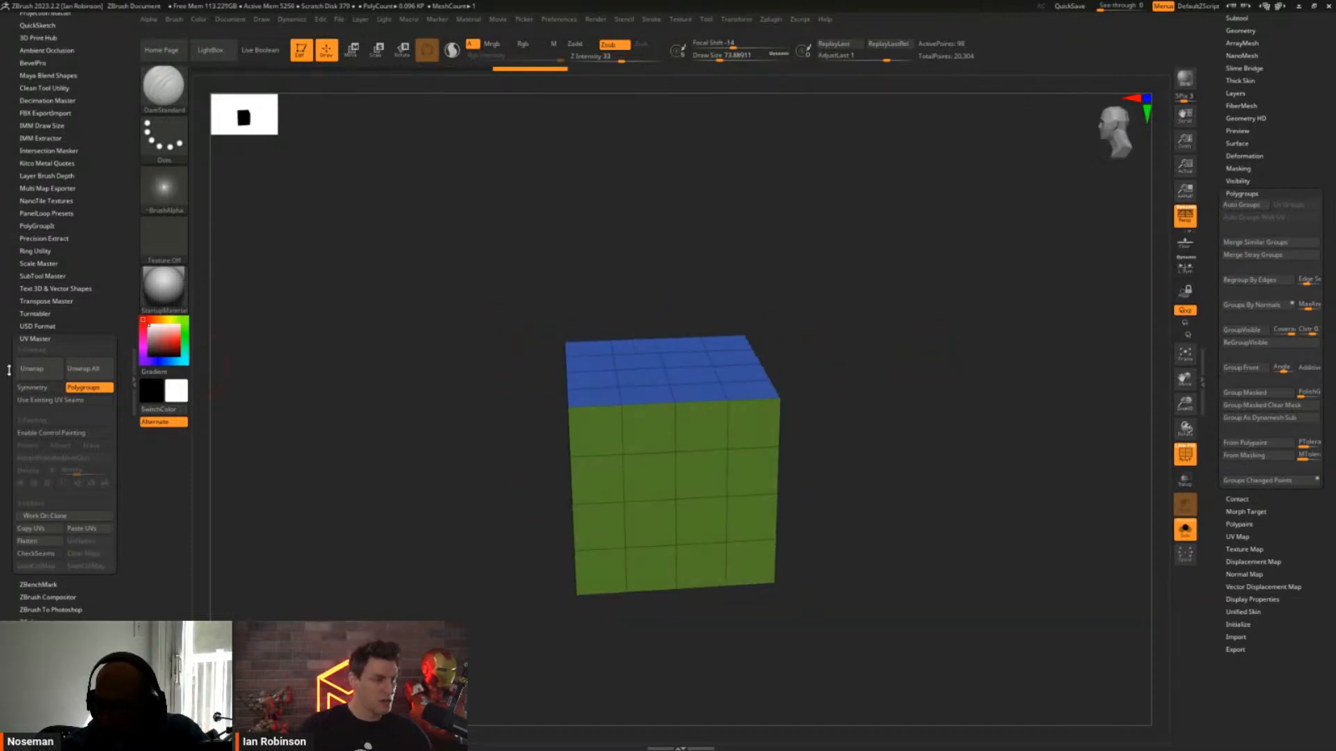
click(38, 370)
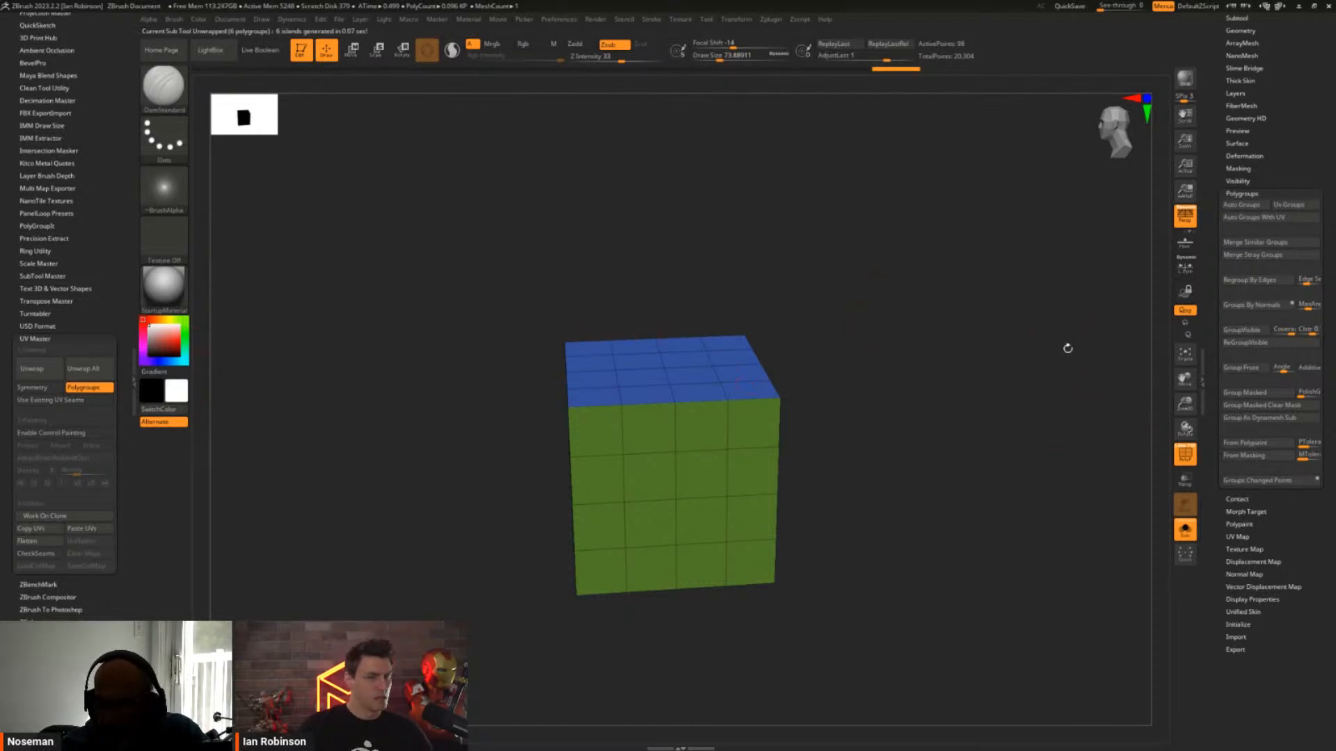
click(1234, 536)
click(1246, 255)
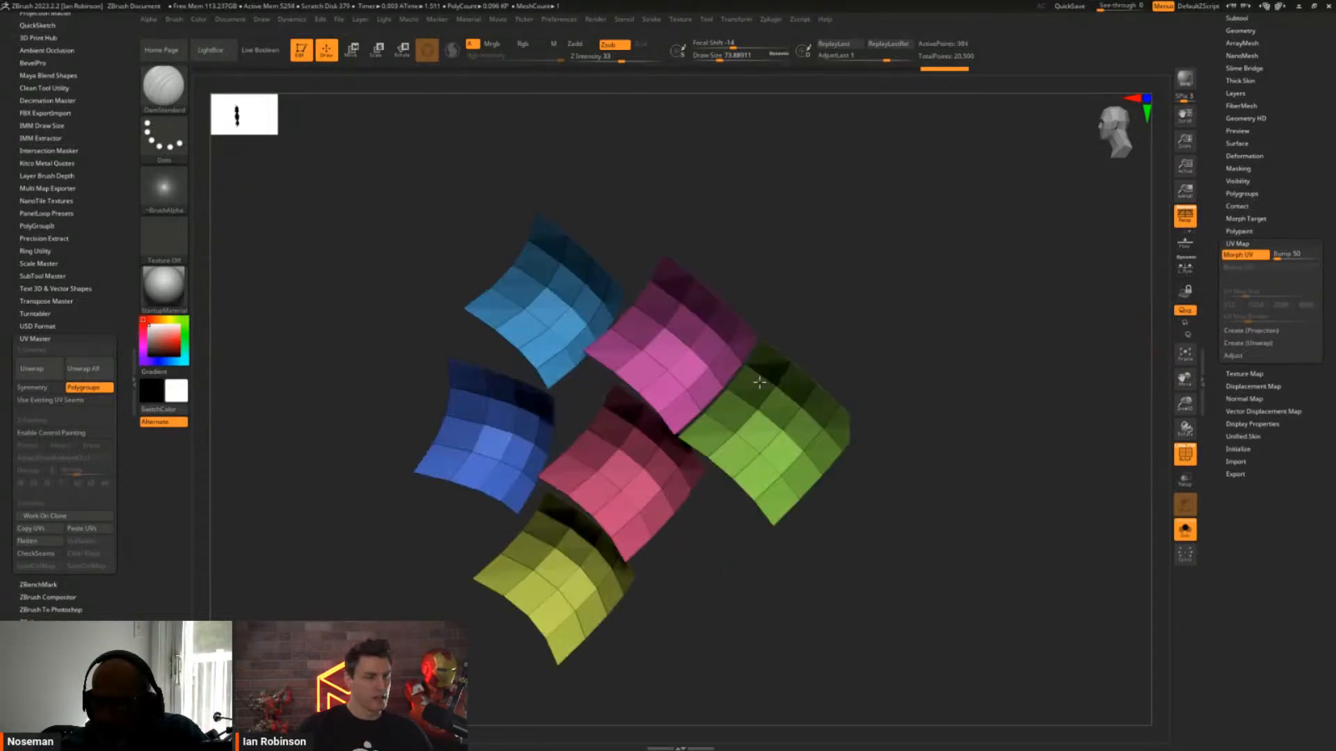
Set the UV morph bump to 0, show the cube's flat UV layout, and return it to its 3D shape
click(1250, 255)
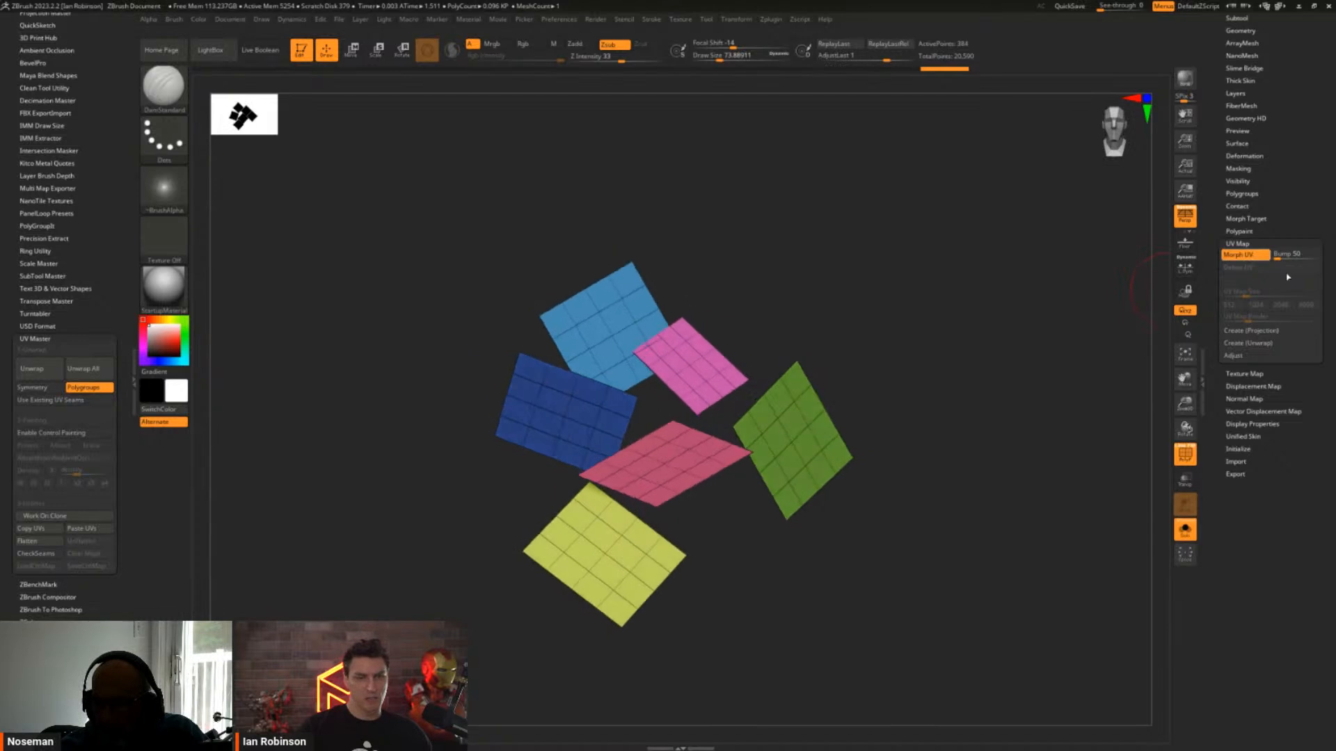
click(1246, 255)
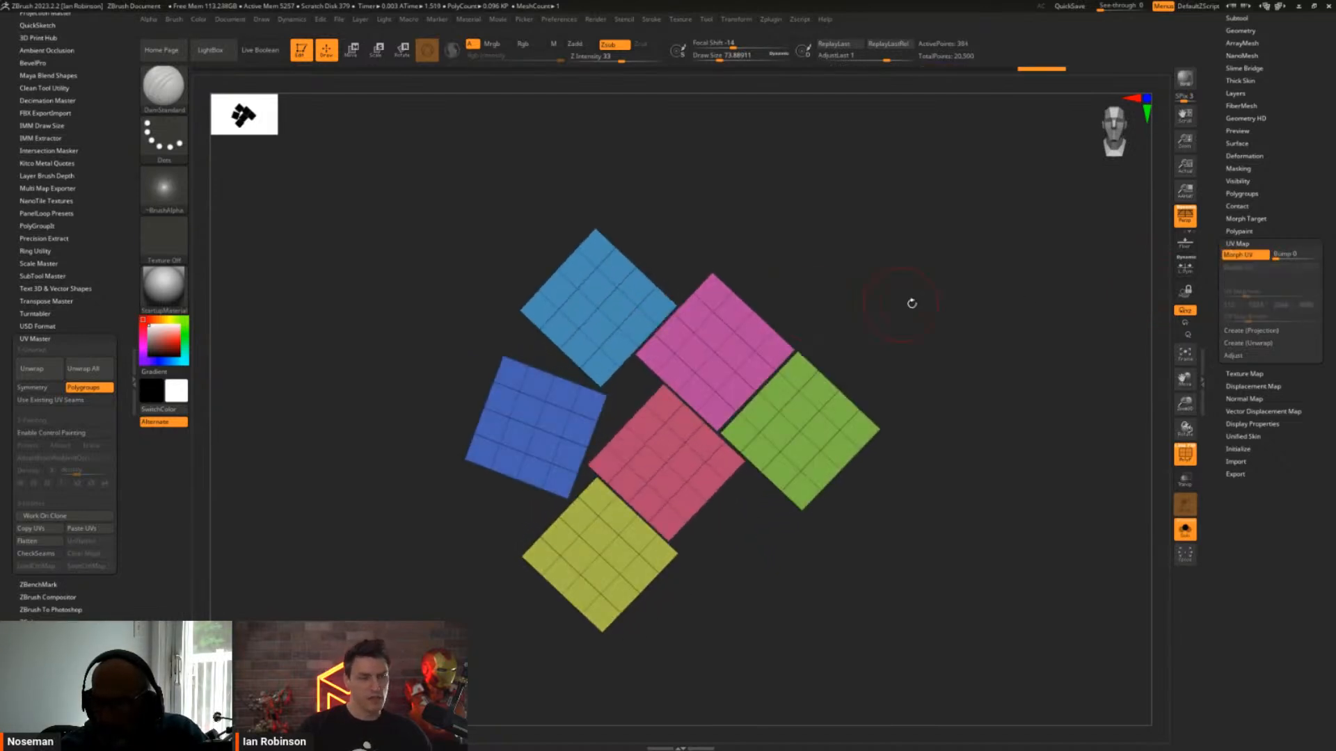
click(1246, 255)
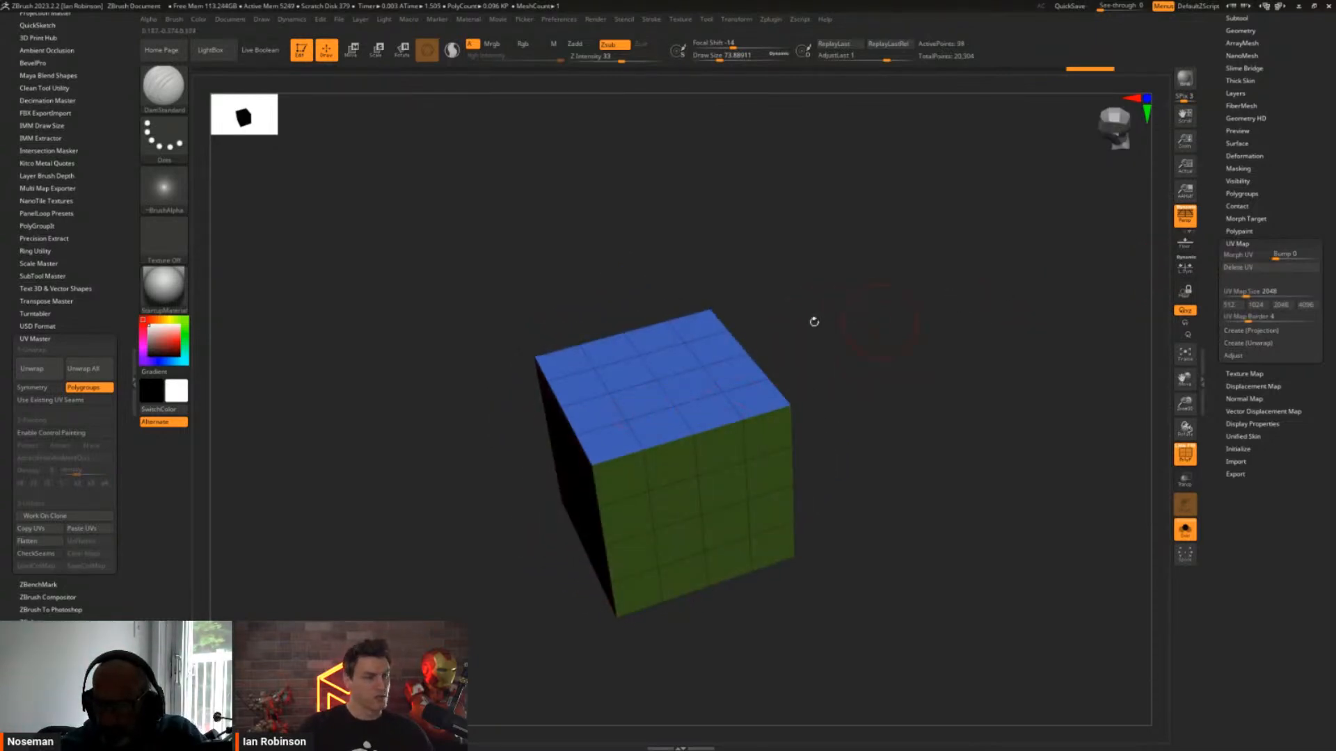
drag(811, 319, 705, 291)
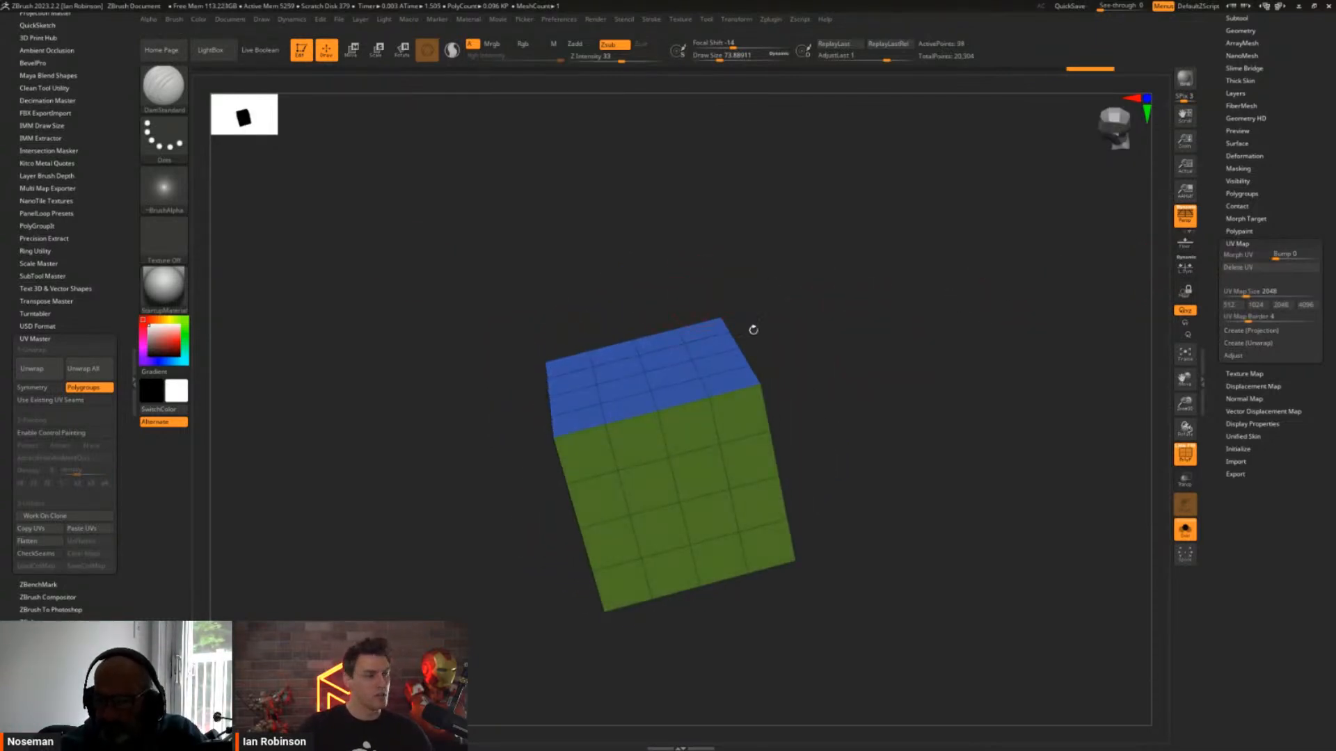
Delete the cube's UVs and reduce the brush's draw size to about 54
click(1237, 269)
drag(820, 284, 865, 310)
key(s)
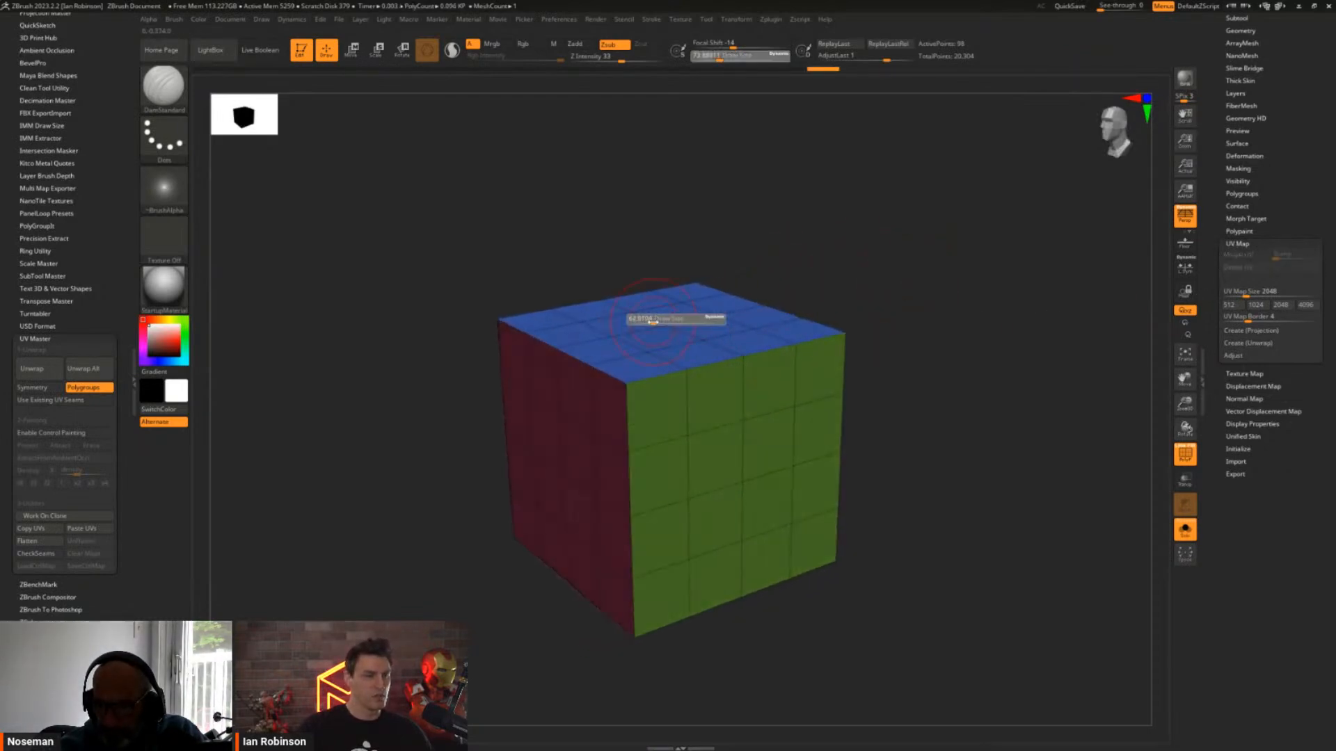
drag(650, 319, 640, 319)
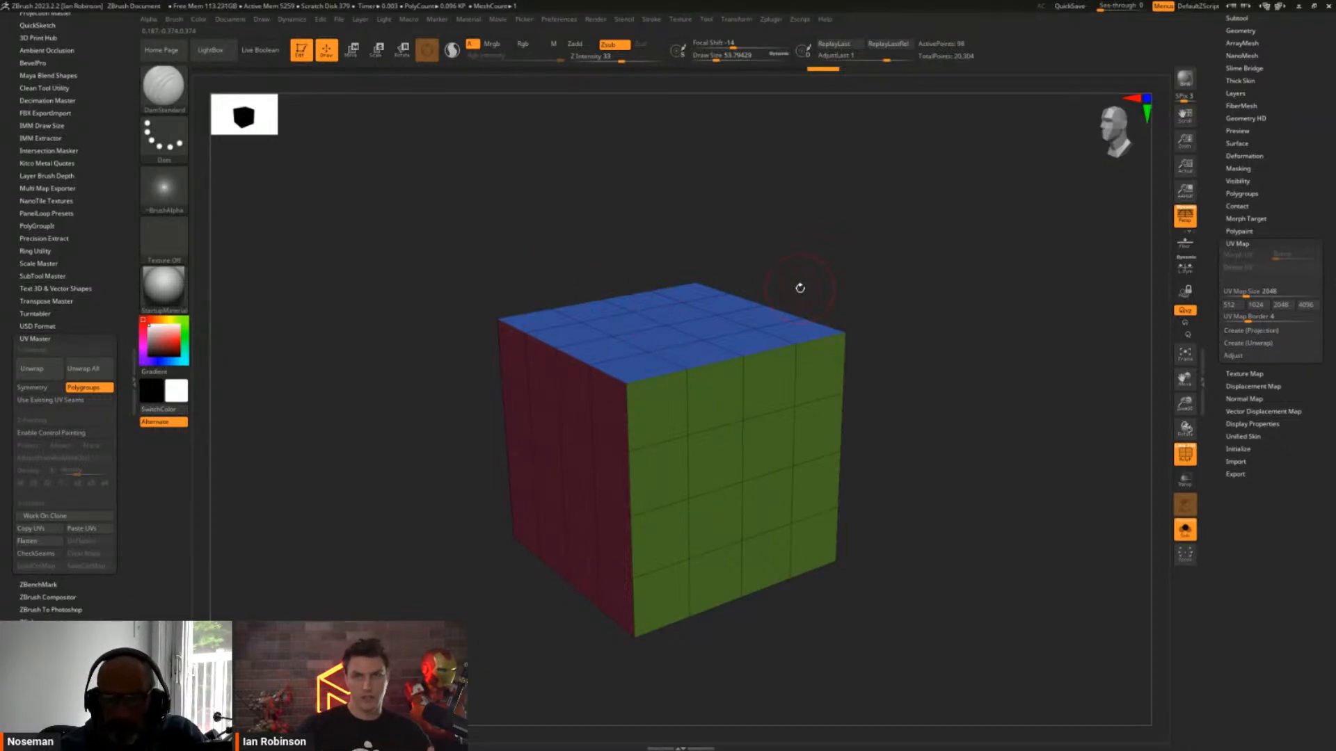
Switch to the ZModeler brush and set its edge action to Crease
ctrl+right_drag(759, 310, 766, 386)
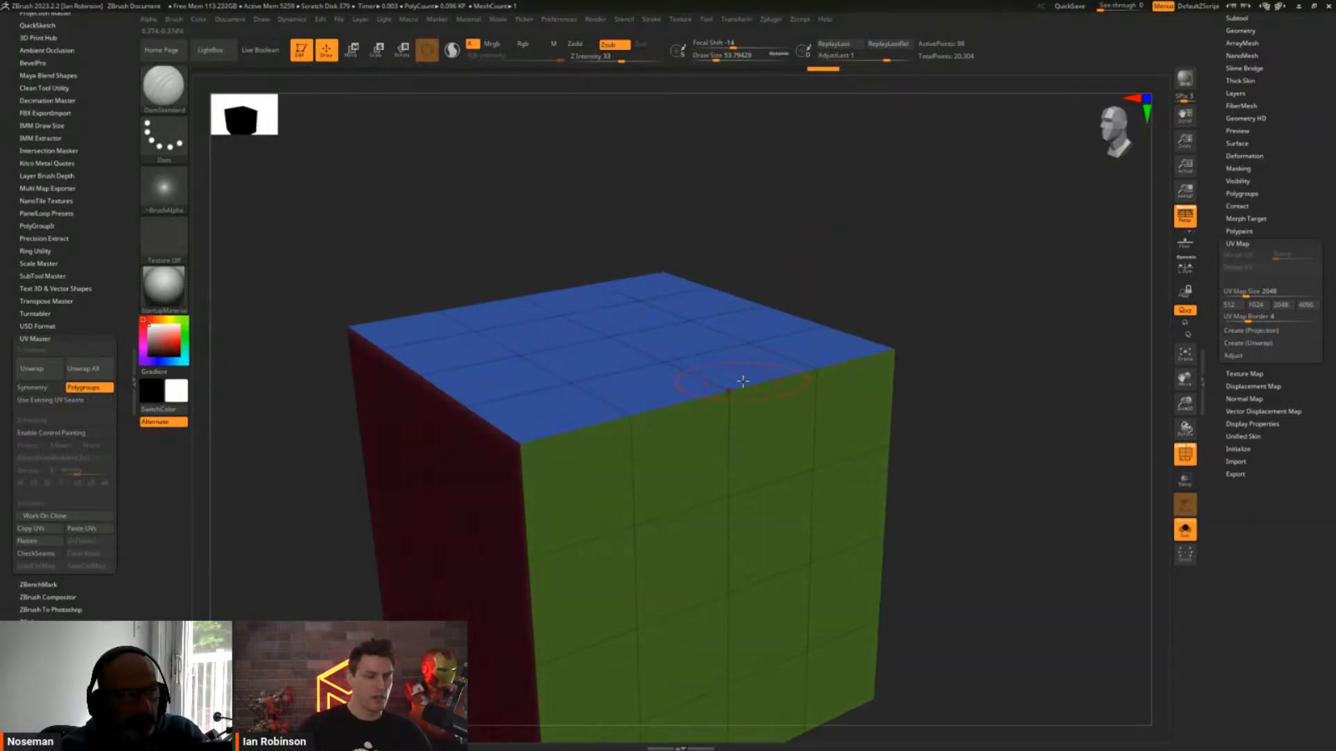
key(b)
key(z)
key(m)
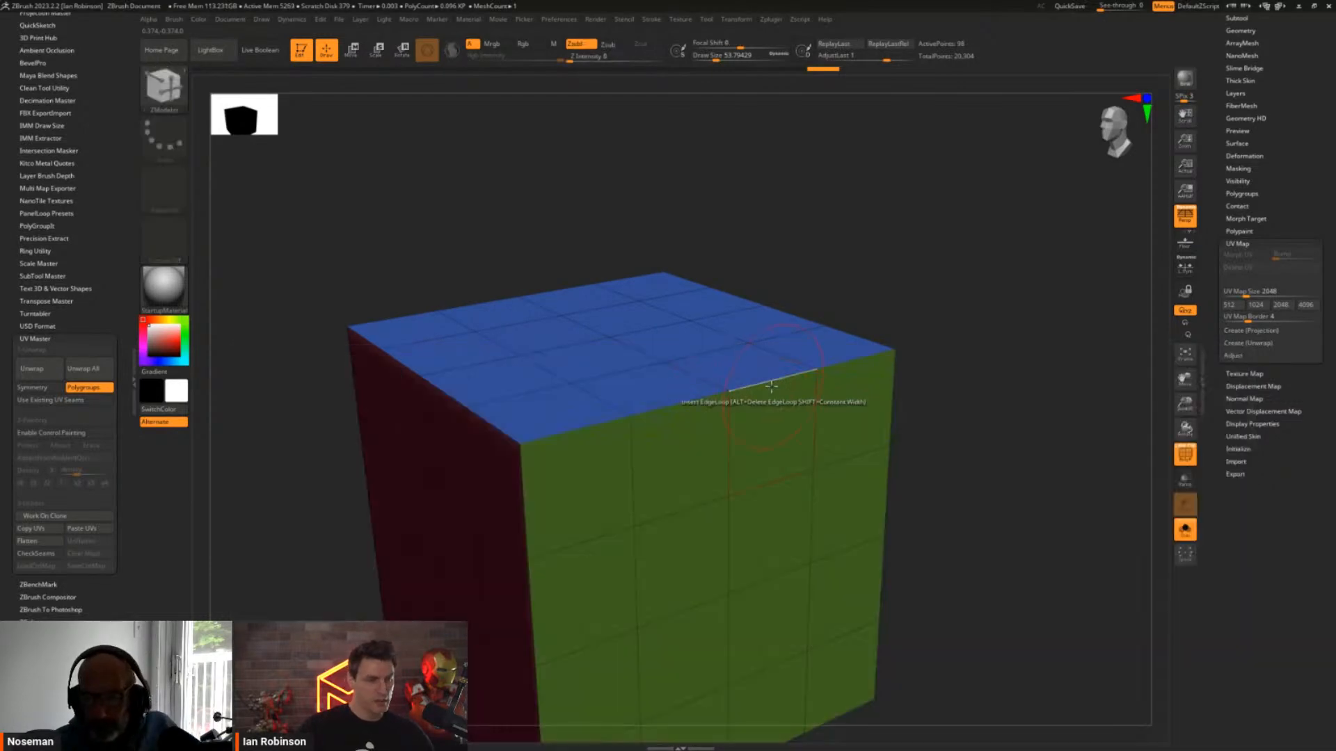
key(space)
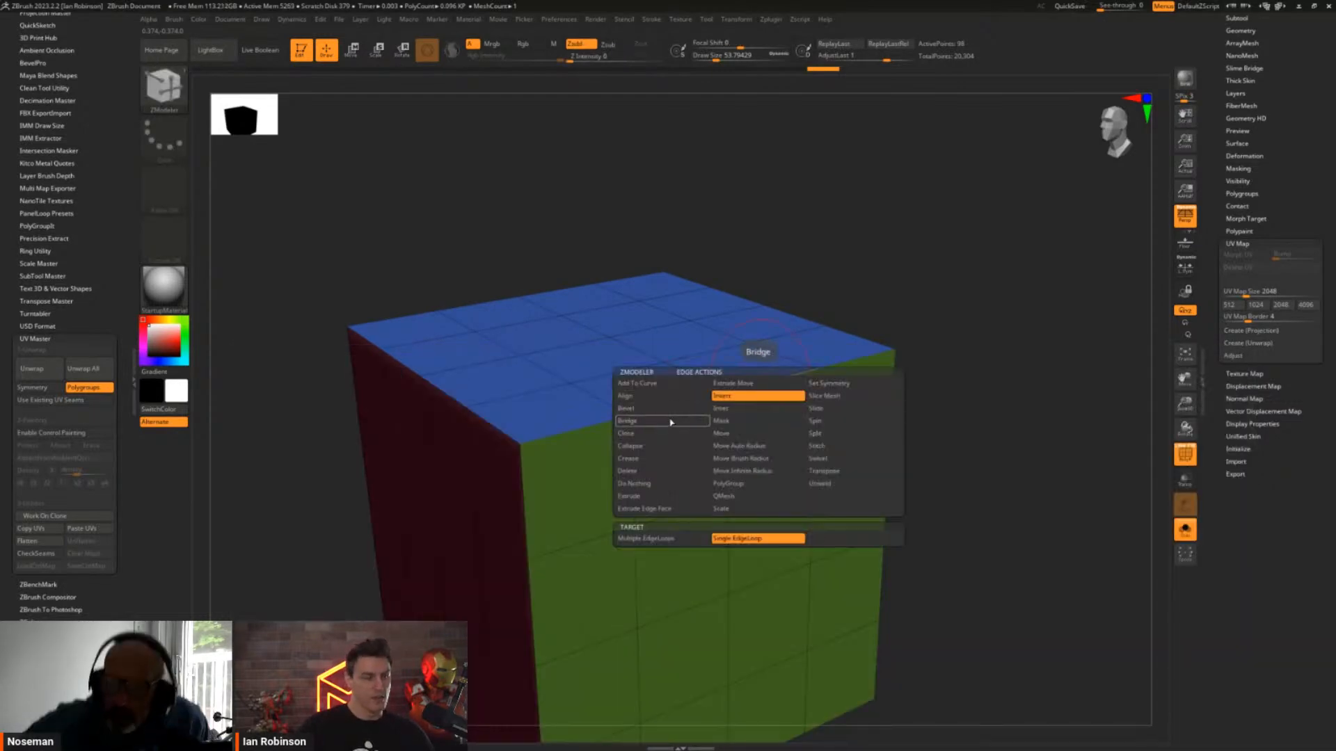
click(657, 457)
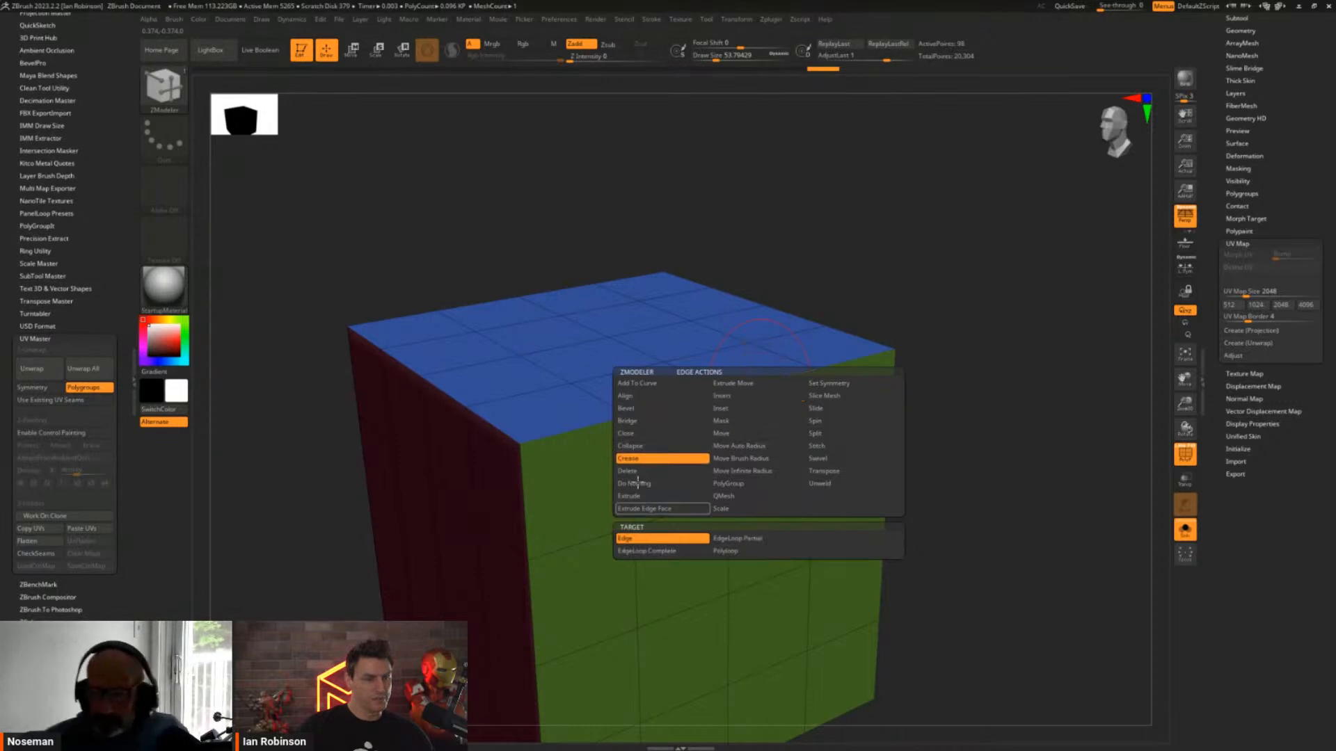
Crease the edges bordering the cube's blue and green sides using the EdgeLoop Partial target
ctrl+right_drag(588, 428, 583, 451)
key(space)
click(560, 540)
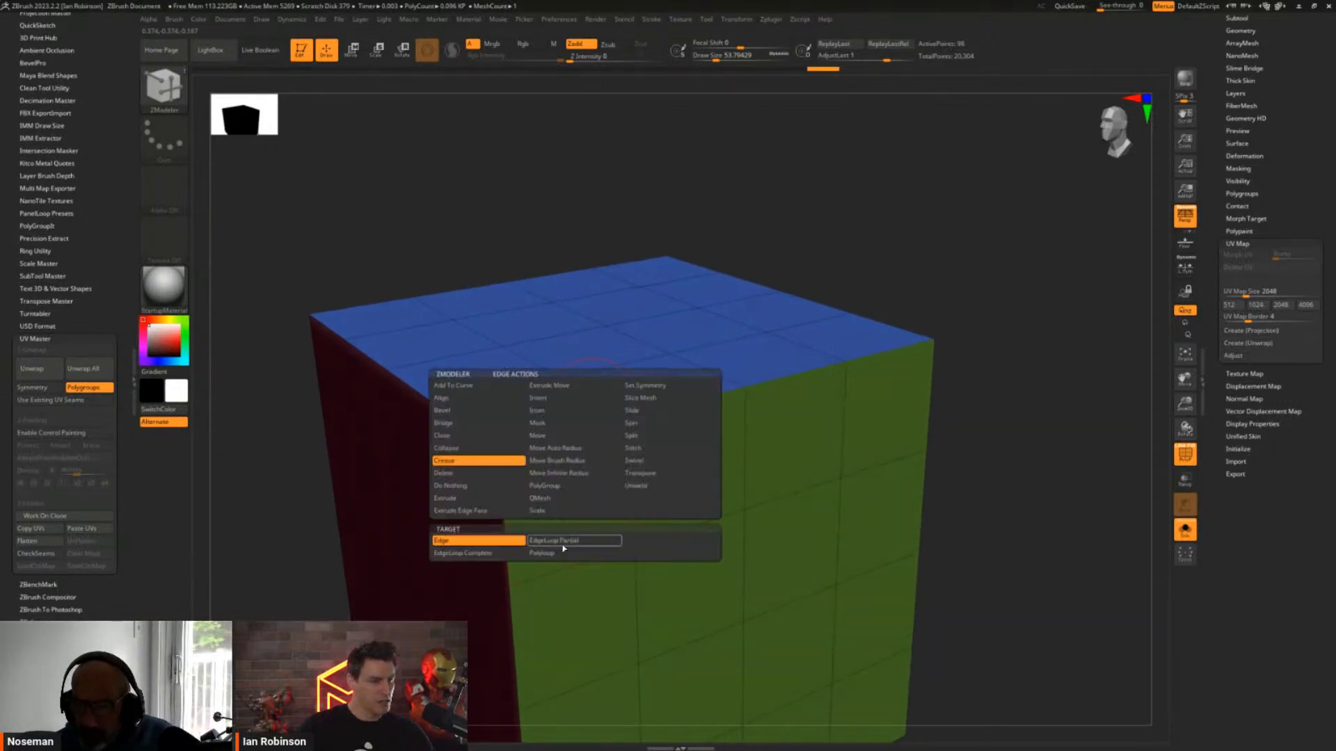
right_drag(557, 451, 720, 484)
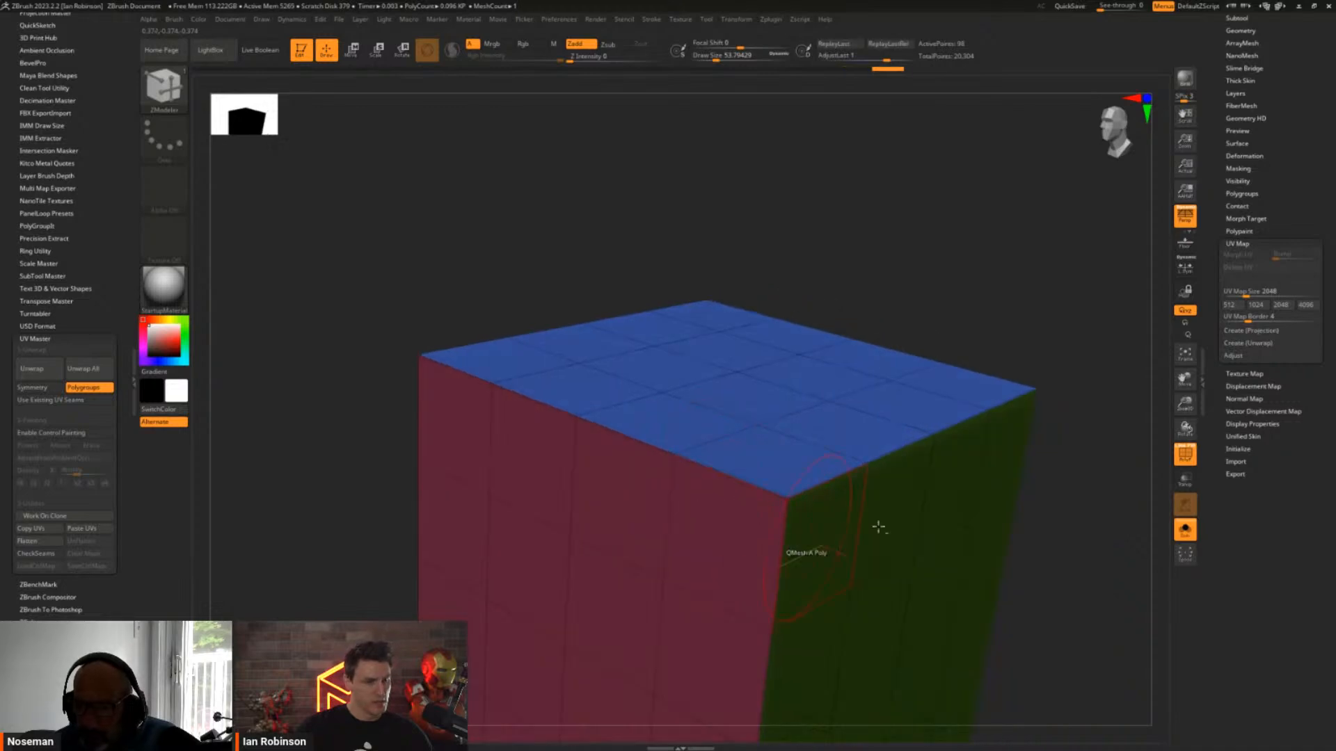
right_drag(793, 524, 762, 407)
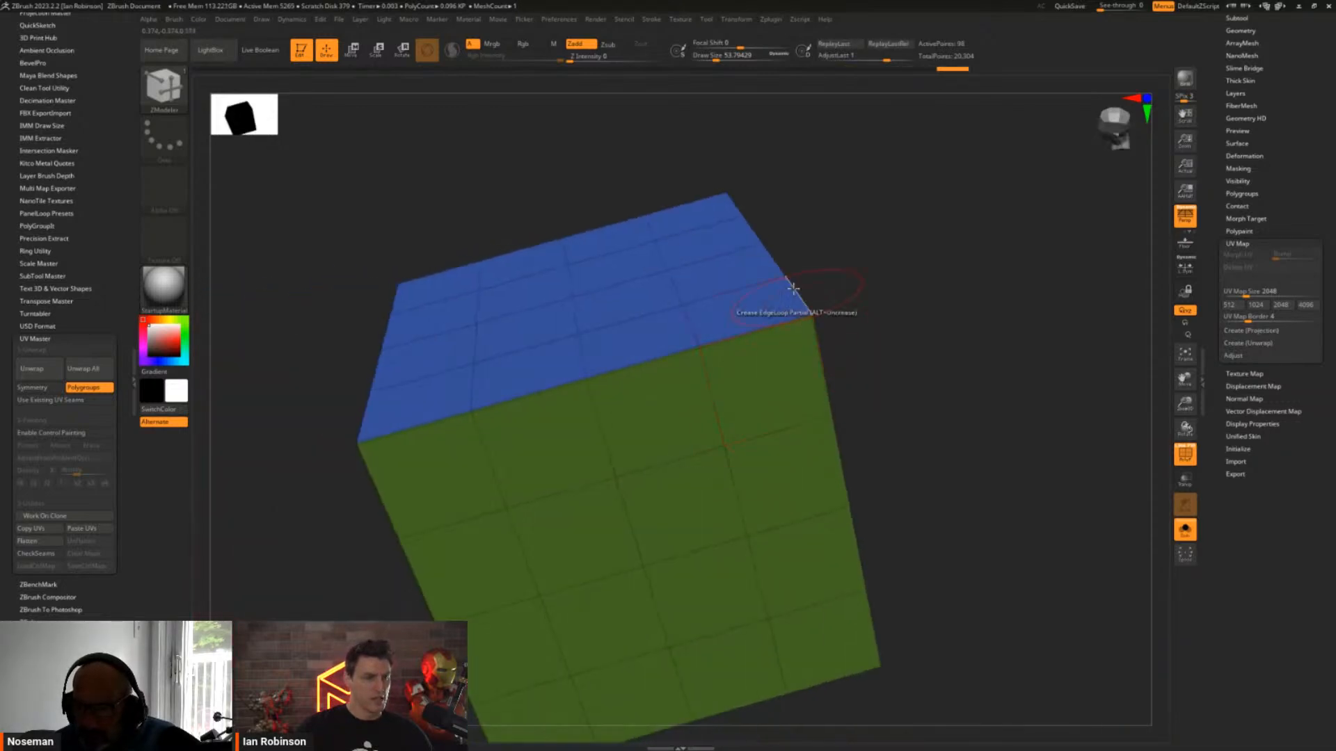
drag(939, 318, 939, 333)
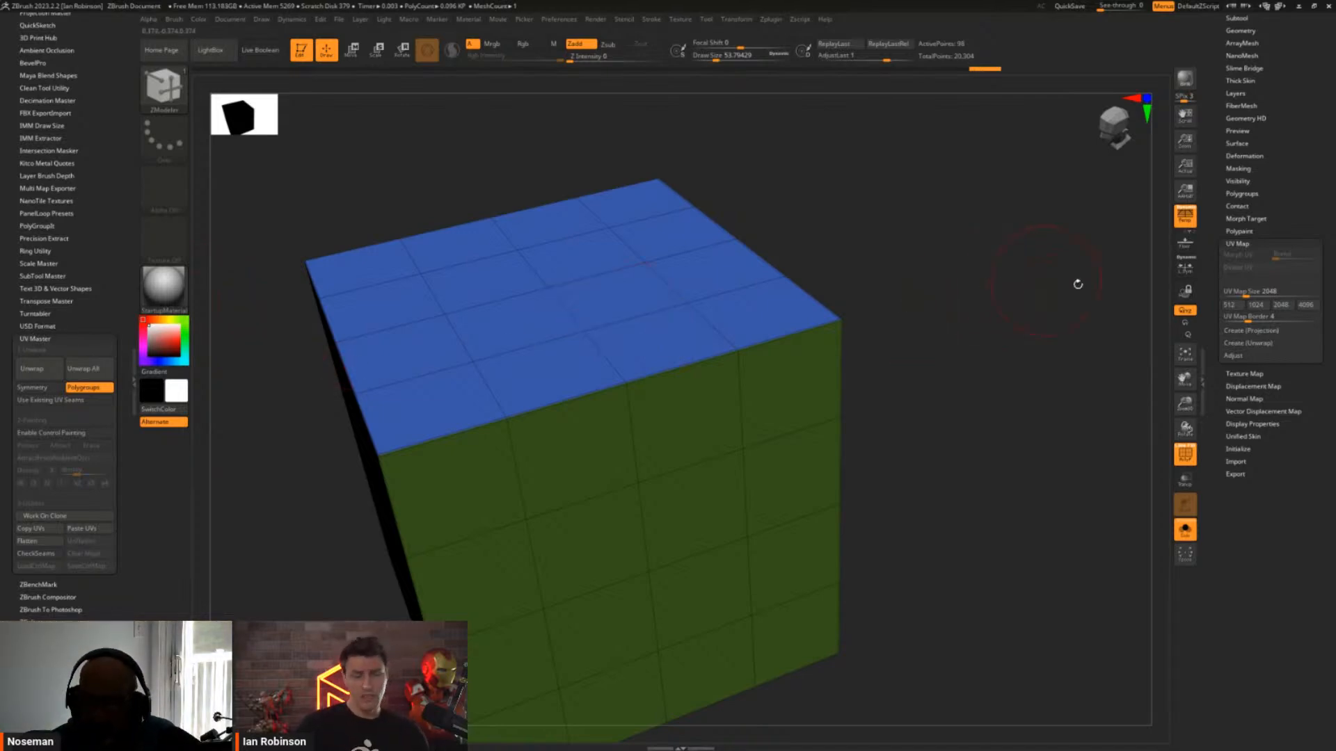
Unwrap the cube from its creased edges with Symmetry off and morph it into its UV layout
scroll(1245, 299, up, 5)
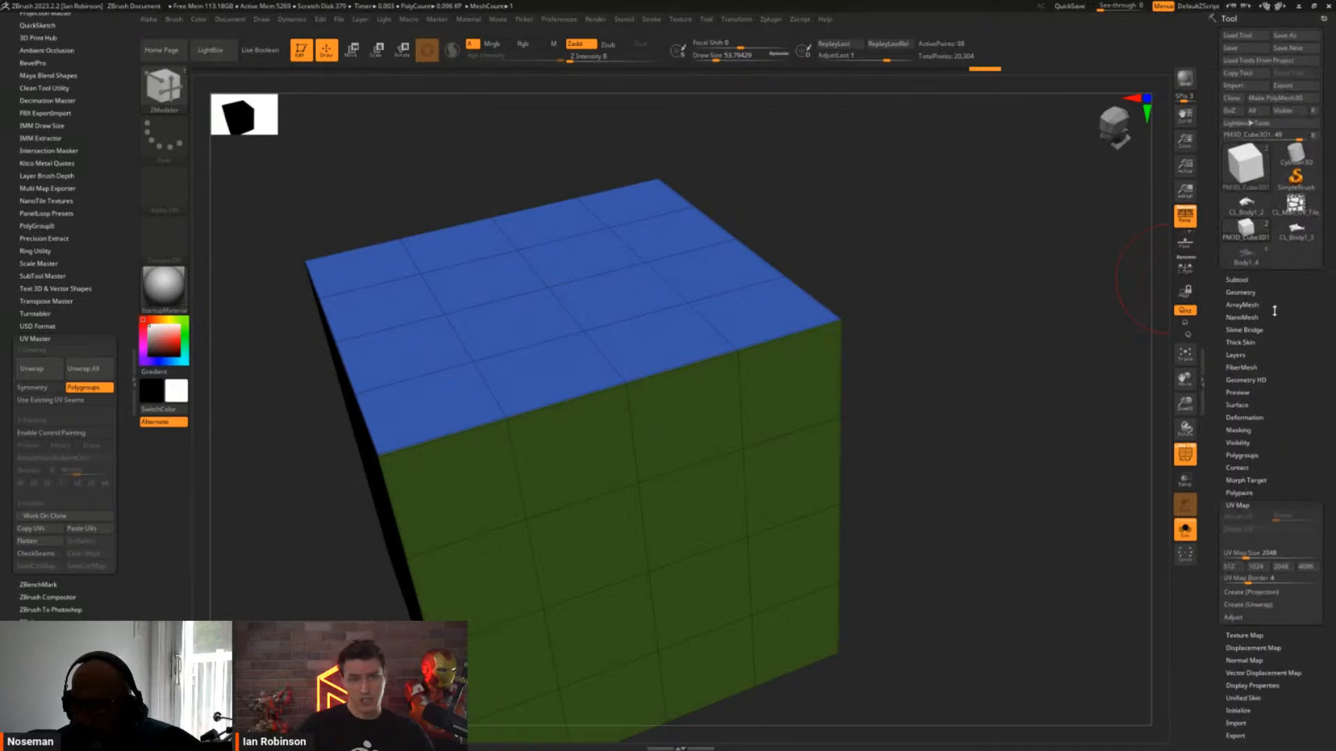
scroll(1258, 314, down, 2)
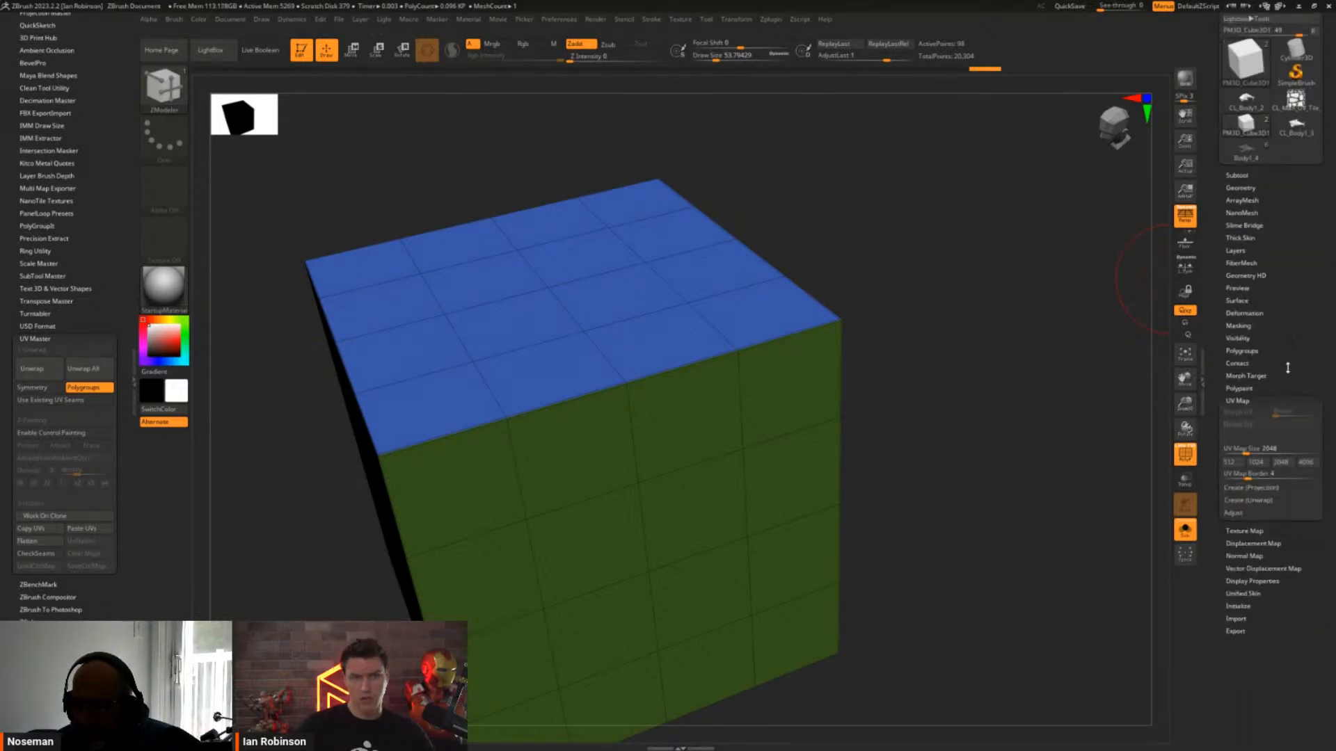
click(1249, 503)
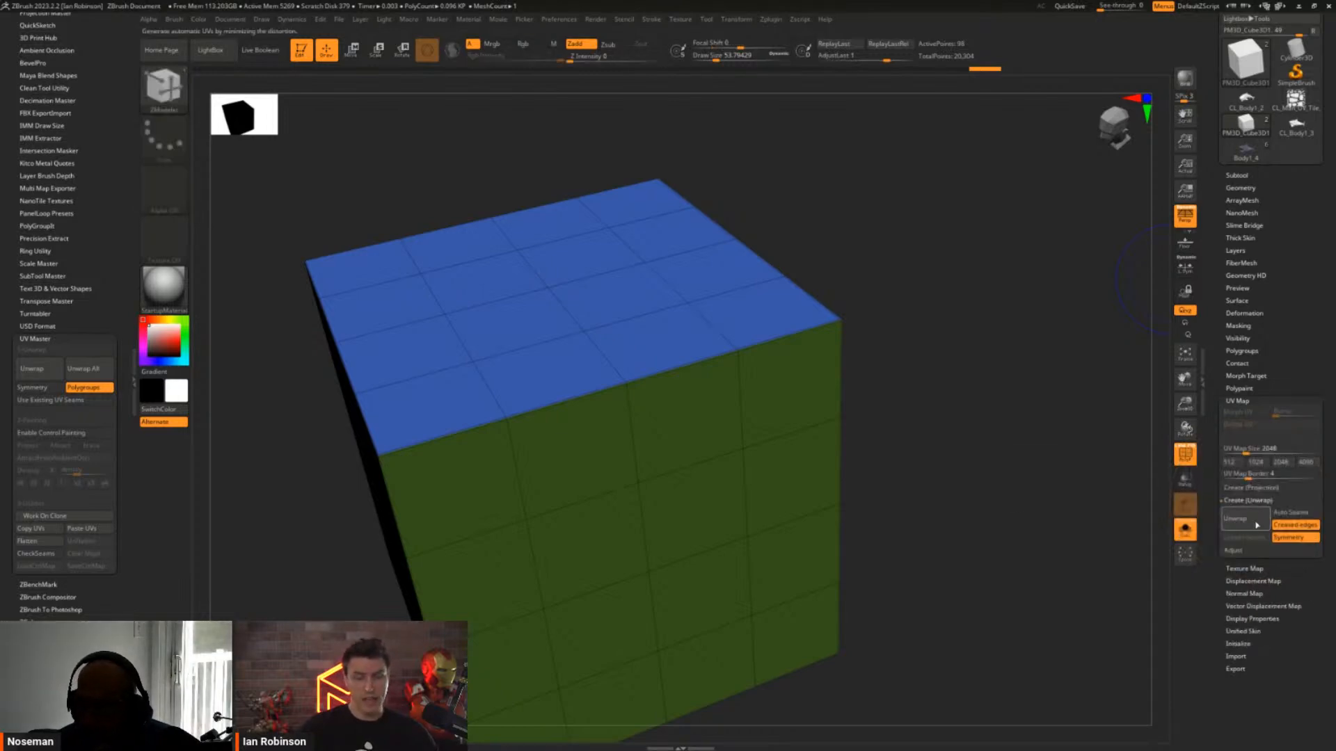
key(shift)
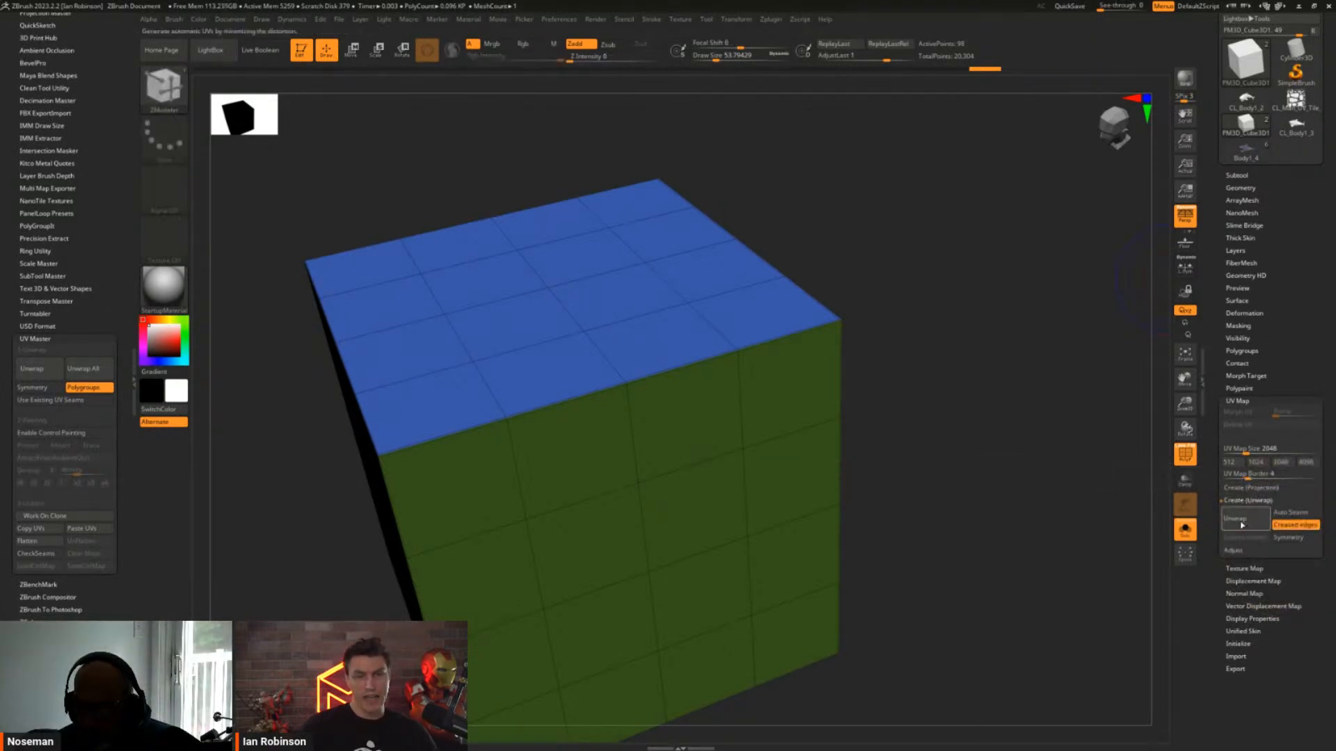
click(1241, 523)
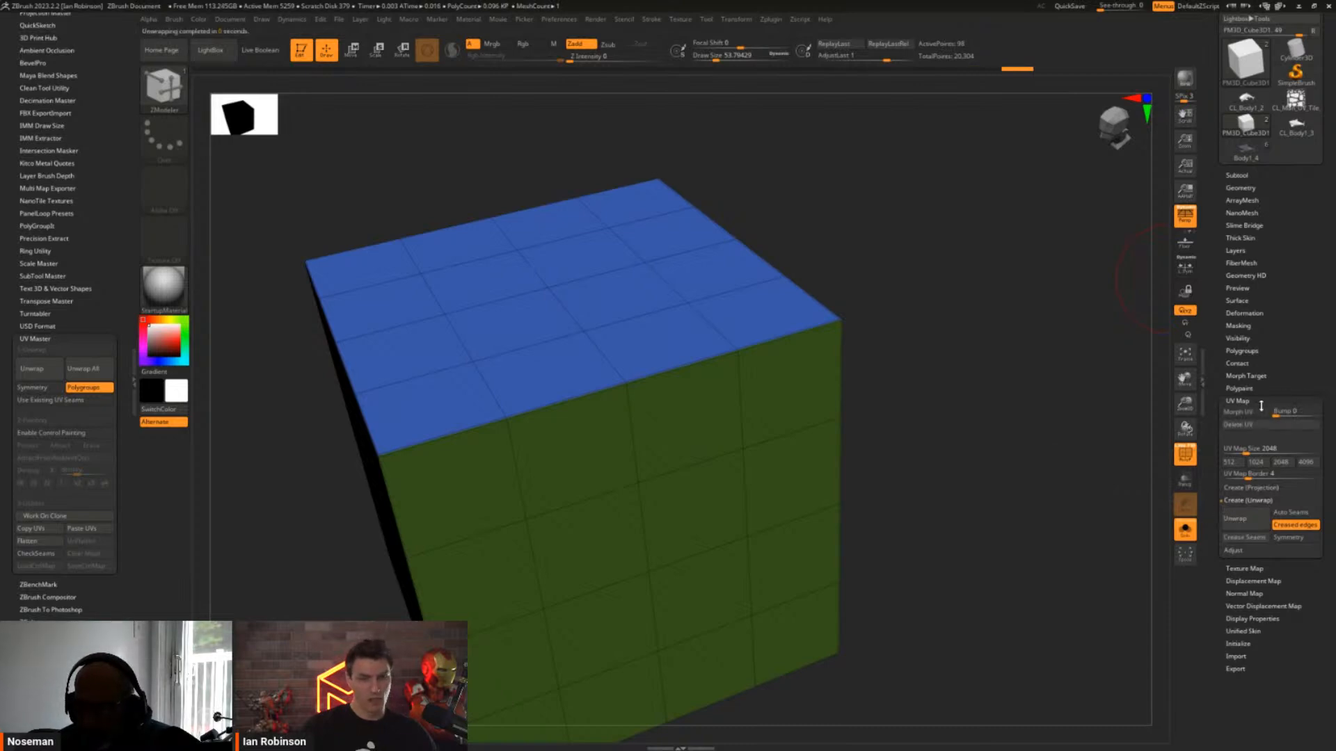
click(1235, 412)
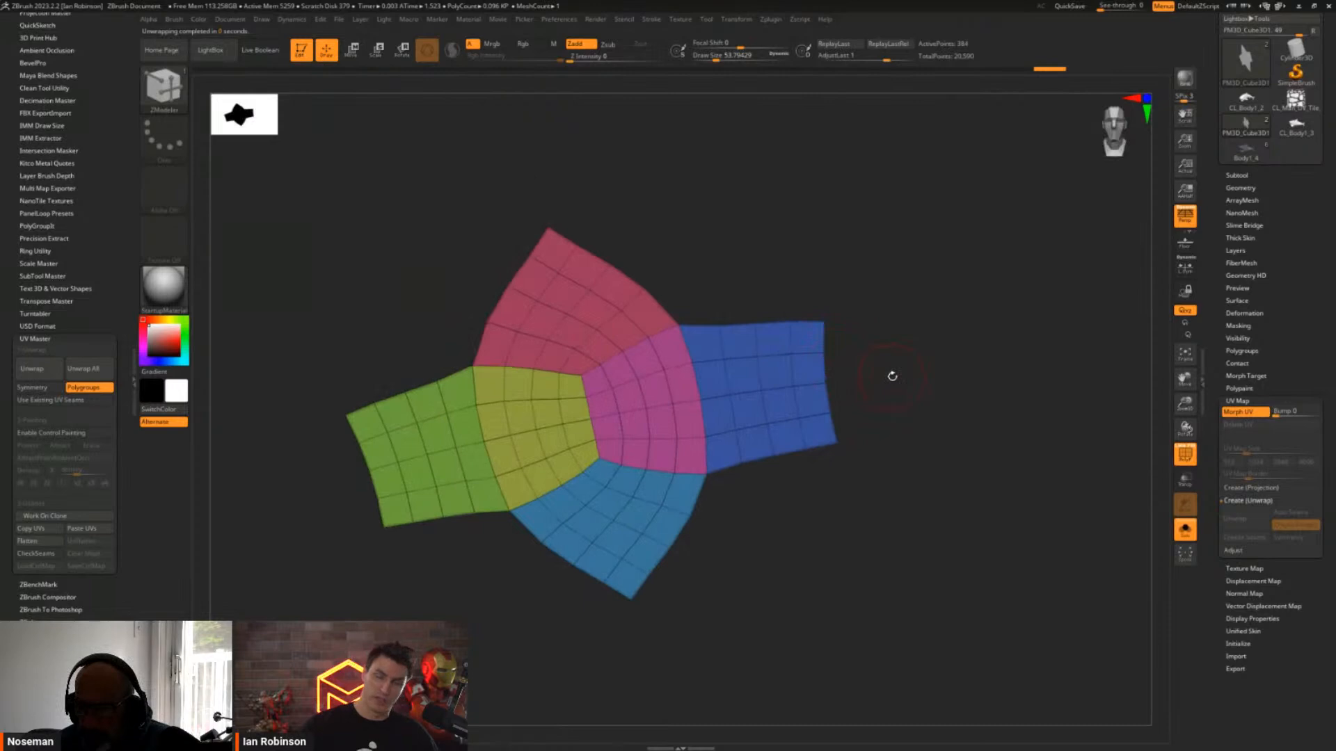
Examine the seams and corners where the pink, yellow, red and light-blue sides meet in the flattened UV layout
drag(919, 357, 873, 401)
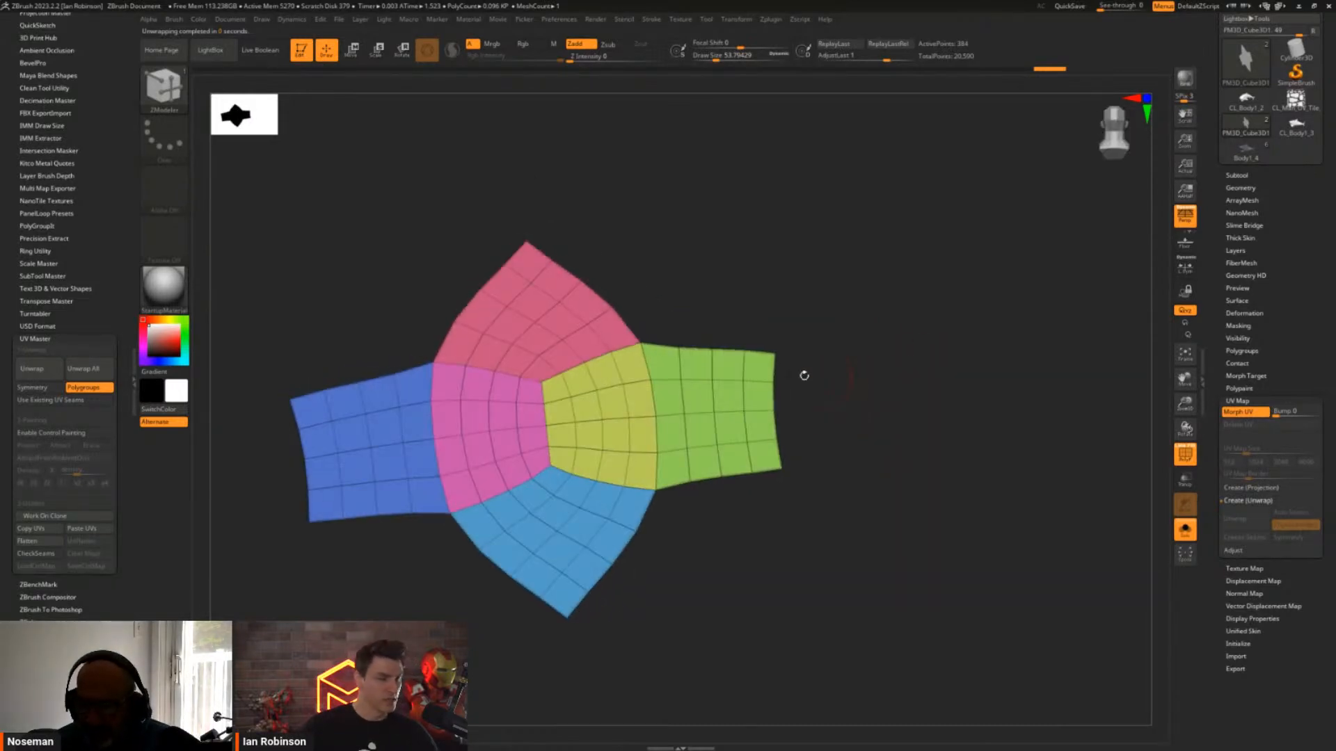
ctrl+right_drag(616, 353, 647, 351)
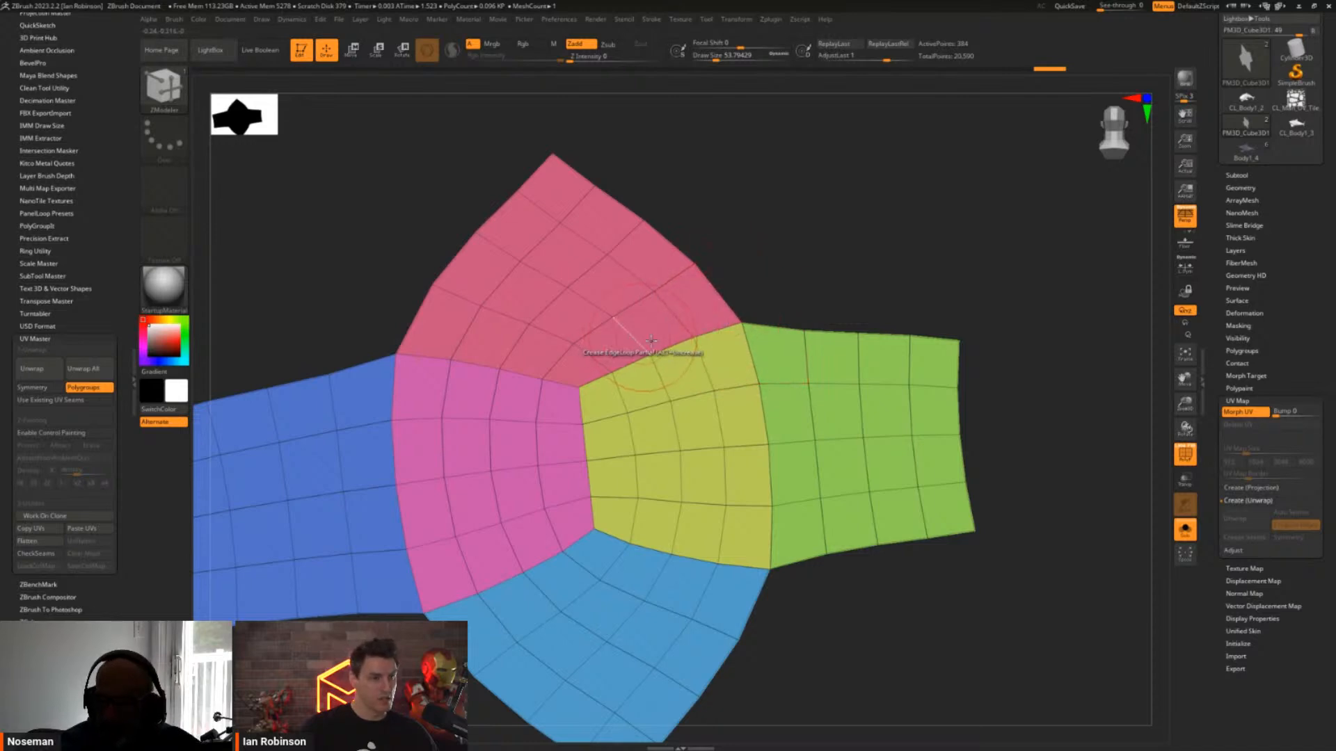
ctrl+right_drag(651, 344, 696, 369)
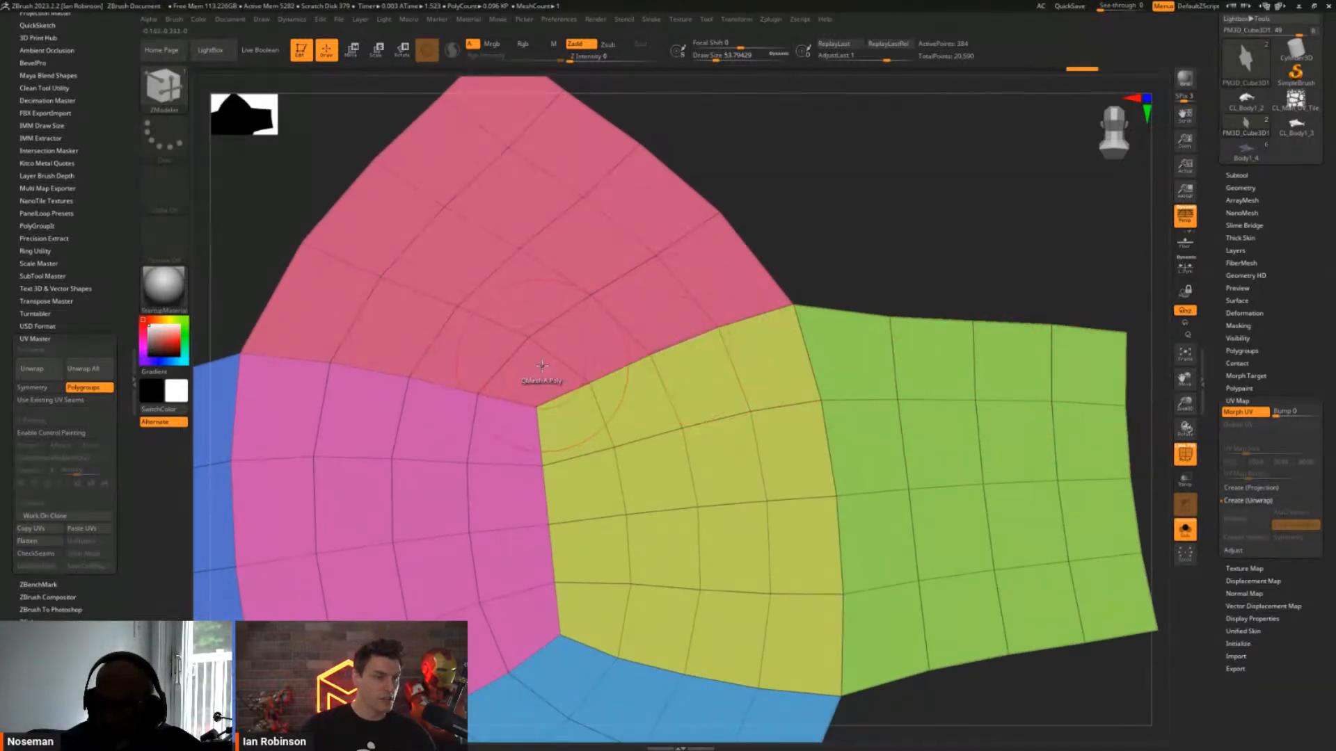
alt+right_drag(444, 398, 626, 421)
alt+right_drag(1082, 309, 897, 338)
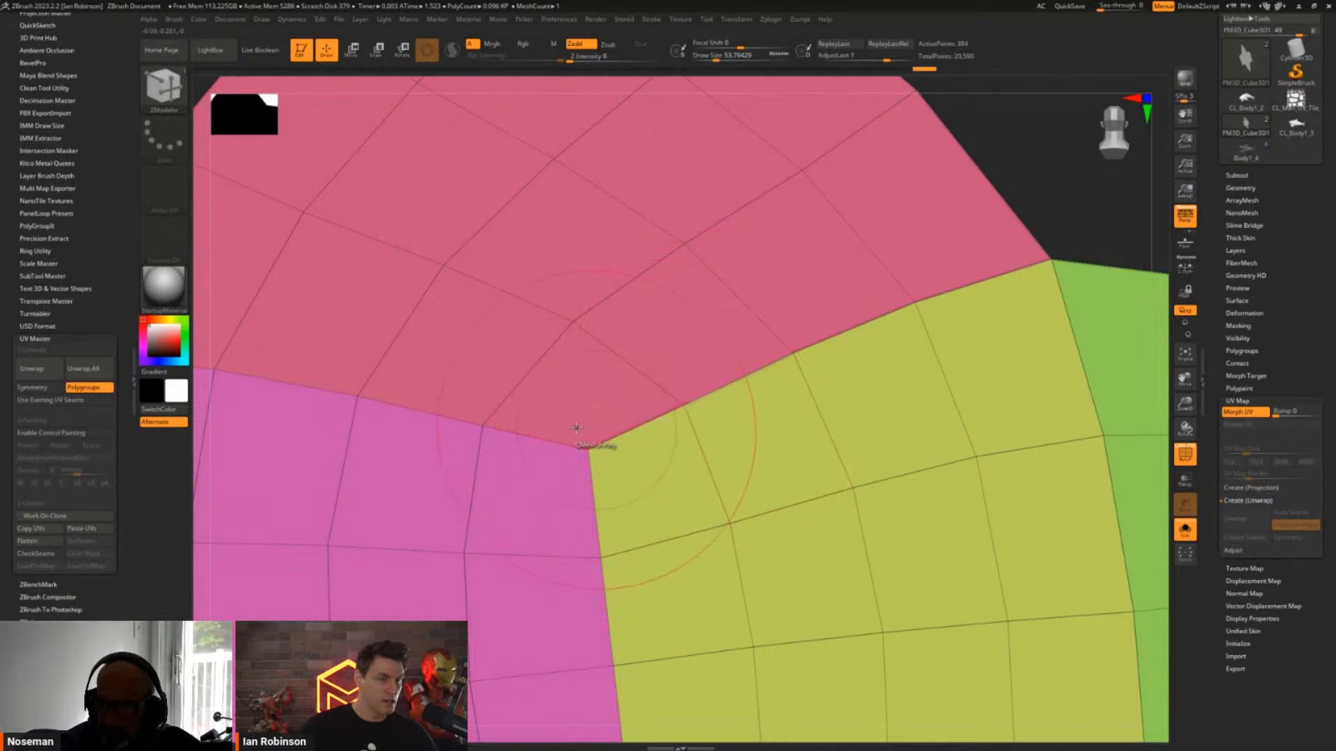
right_drag(464, 423, 501, 427)
ctrl+right_drag(585, 439, 593, 334)
ctrl+right_drag(663, 534, 710, 566)
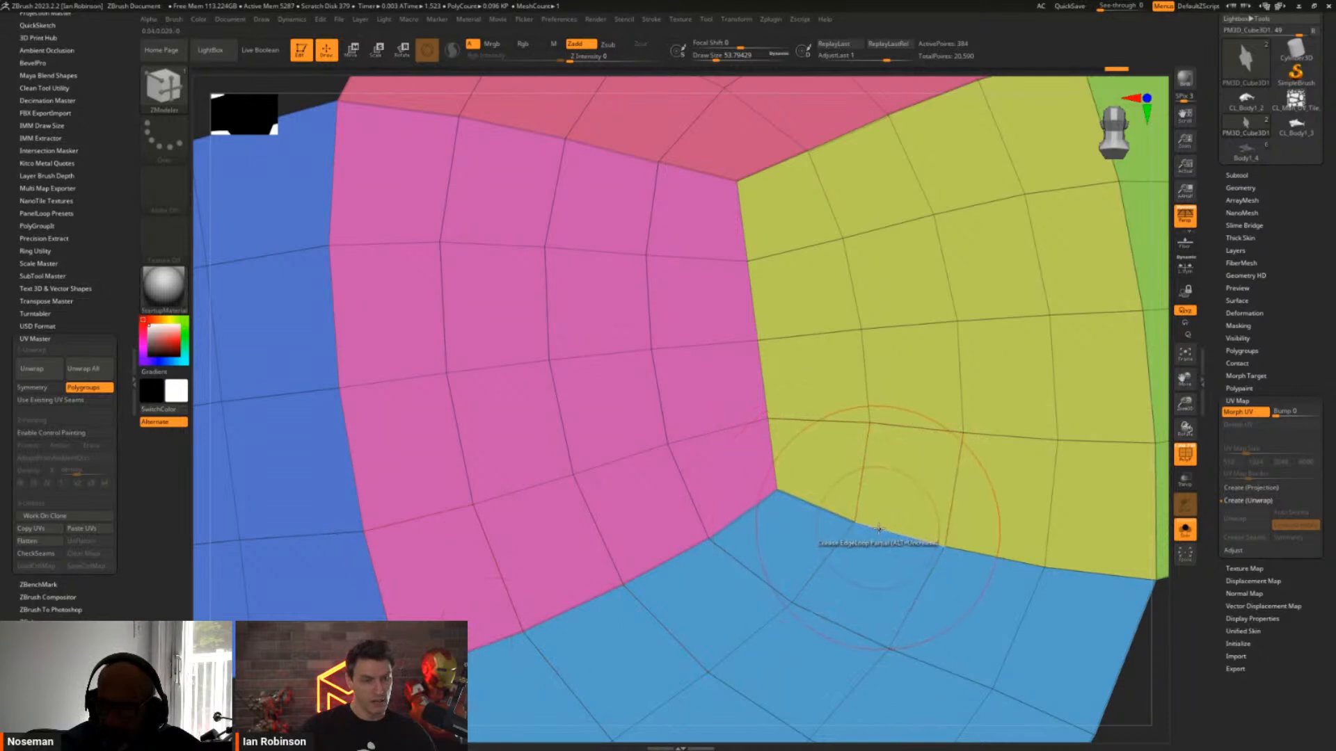
key(f)
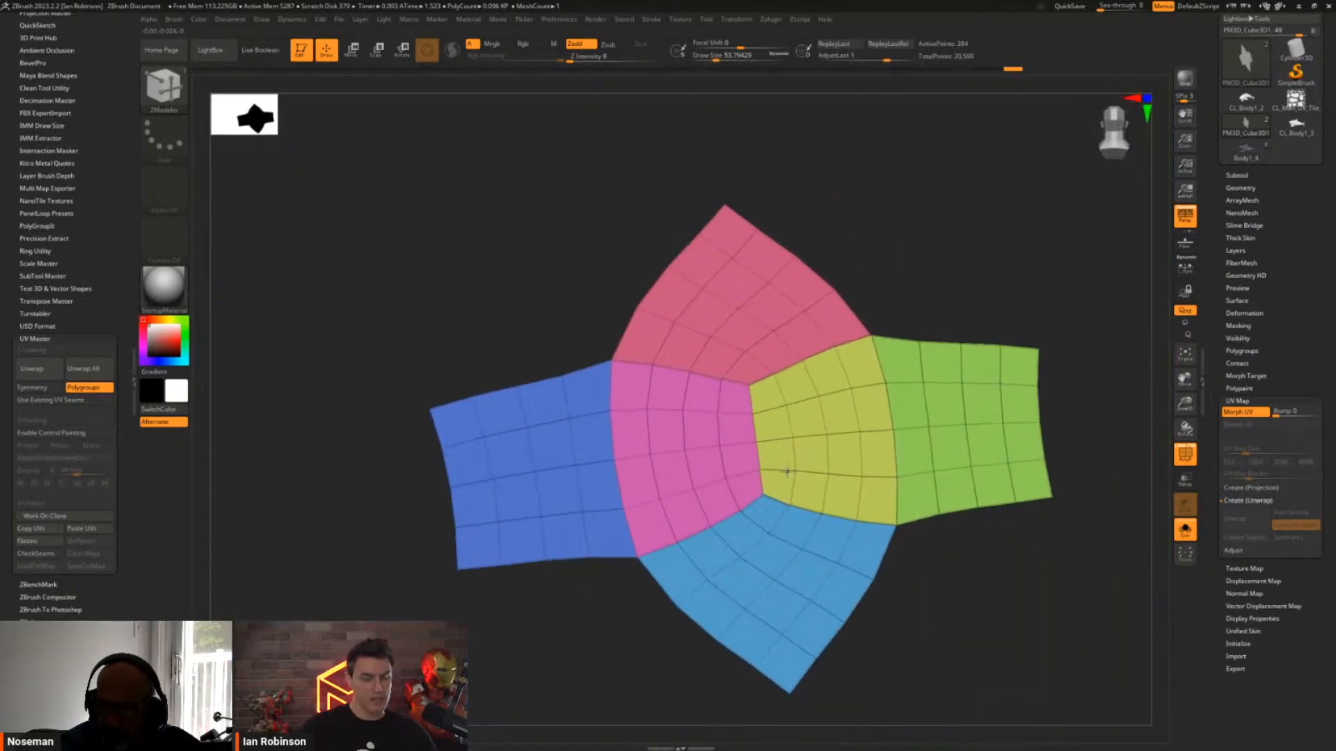
Return the cube to its 3D shape and rerun the unwrap from its creased edges
click(1255, 419)
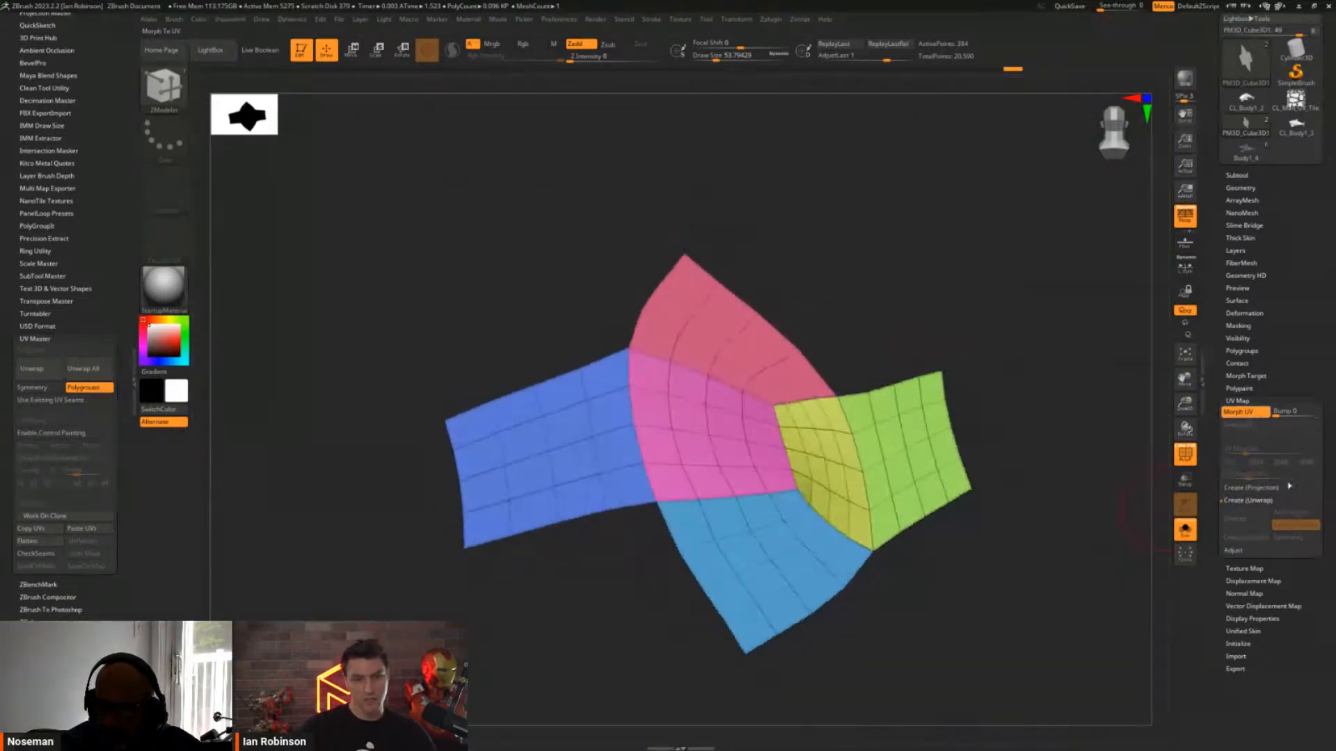
click(1252, 520)
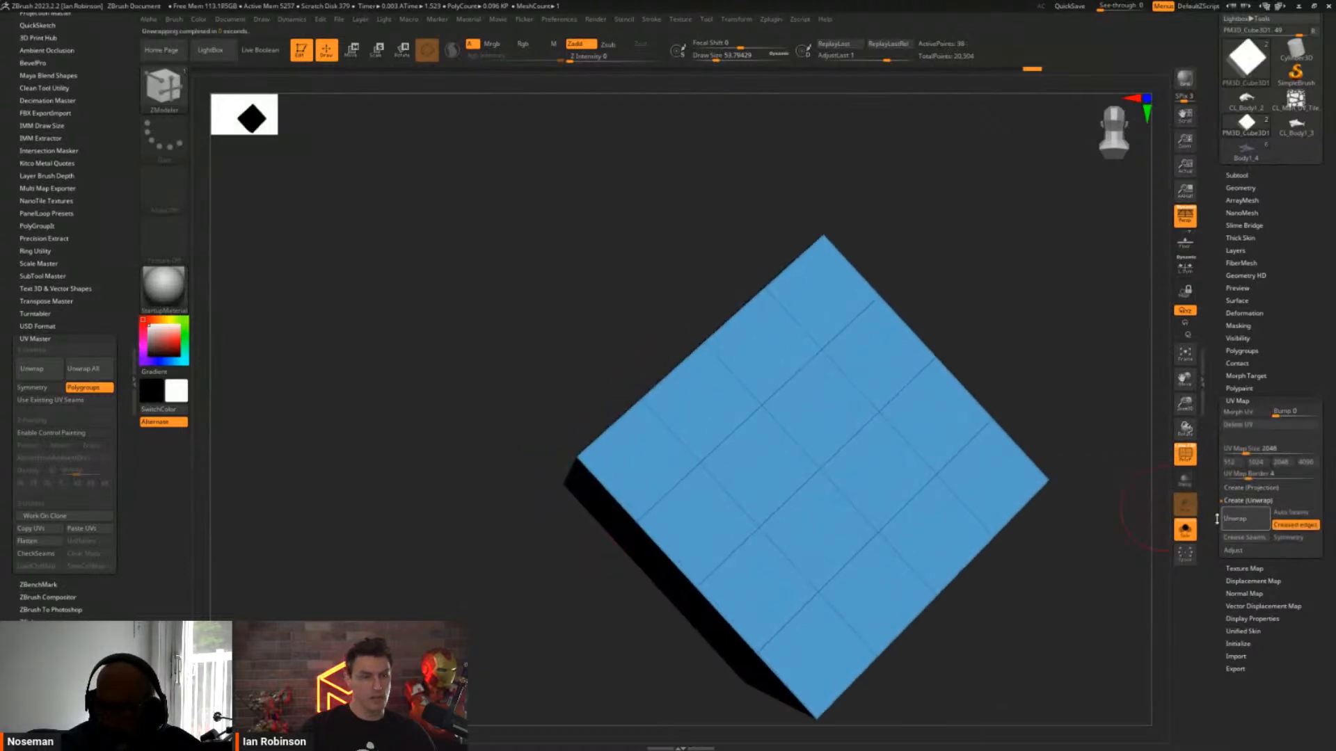
Morph the cube into its UV layout, examine the unfolded sides and their seams, and return it to its 3D shape
click(1244, 412)
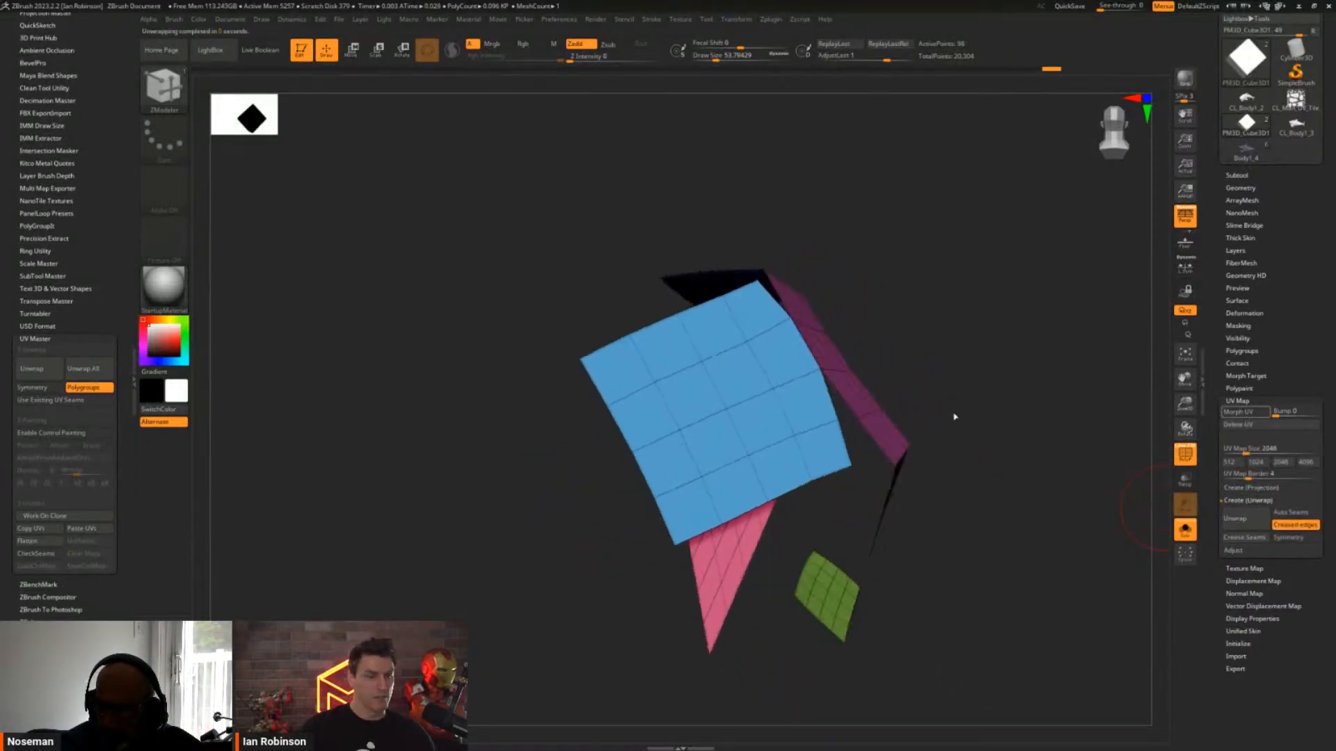
alt+drag(989, 381, 941, 338)
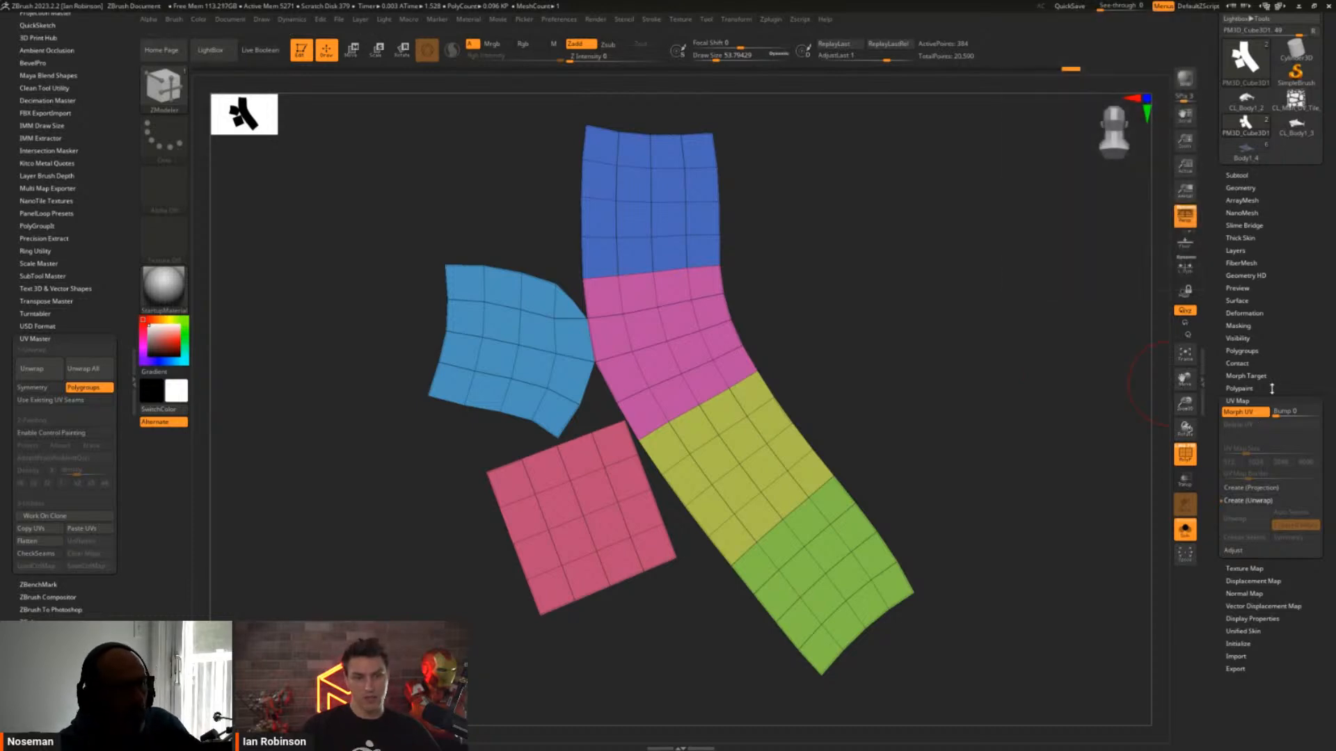
click(1255, 413)
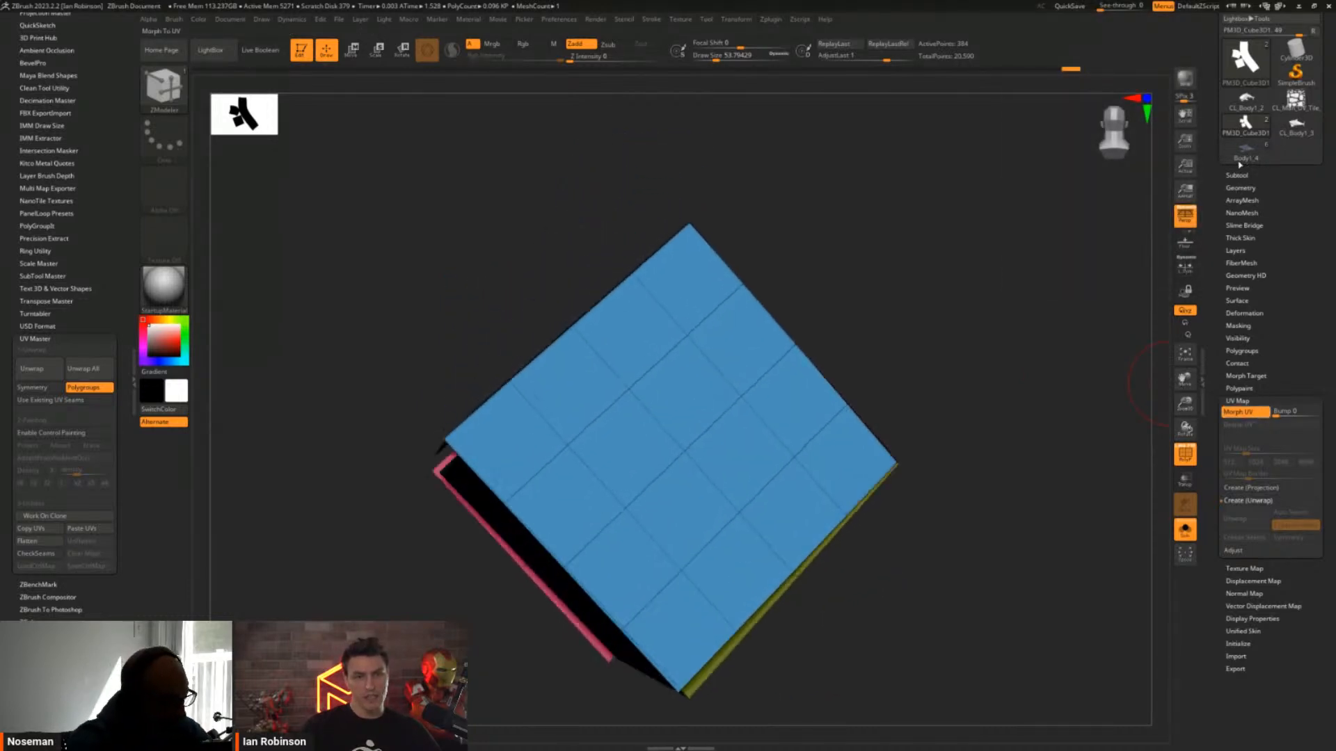
Switch to the CL_Body1_3 creature model and set the ZModeler point action to Crease with the ShortestPath target
click(1238, 155)
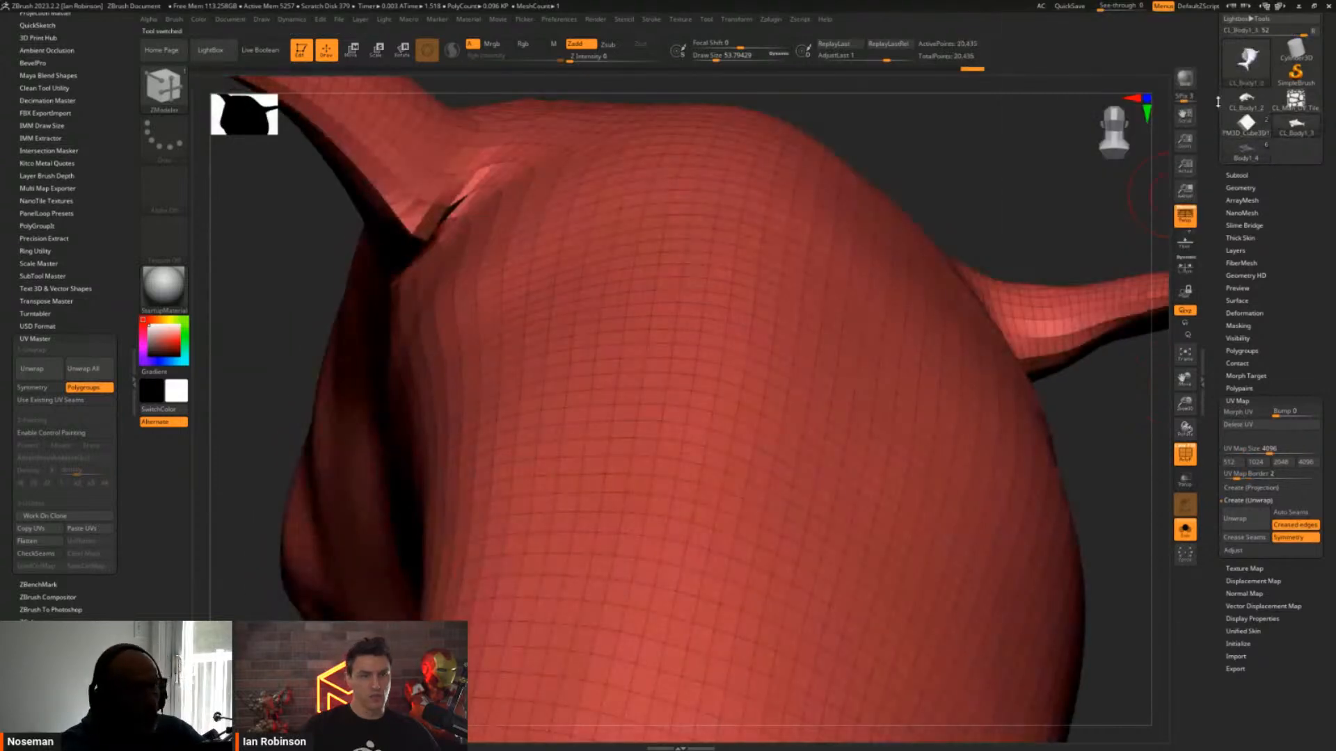
ctrl+right_drag(926, 260, 716, 223)
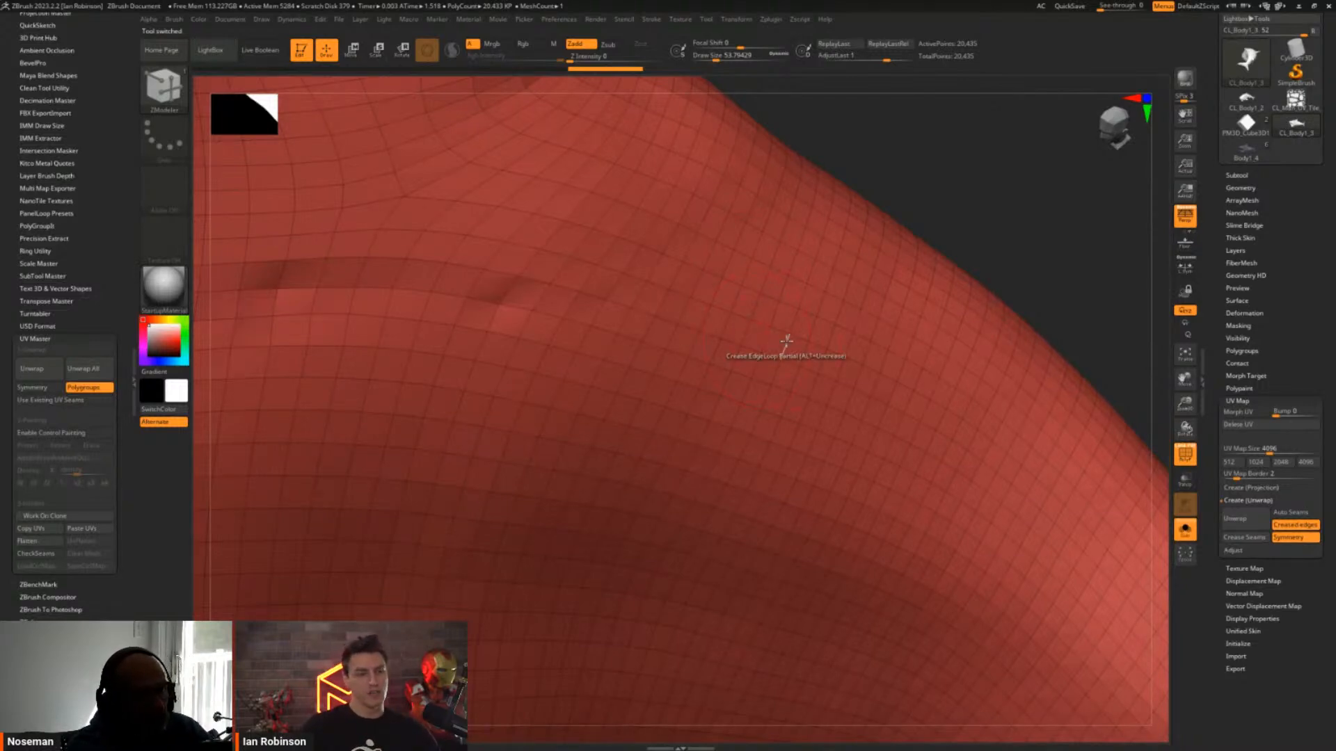
right_drag(784, 343, 743, 313)
ctrl+right_drag(789, 262, 795, 267)
key(space)
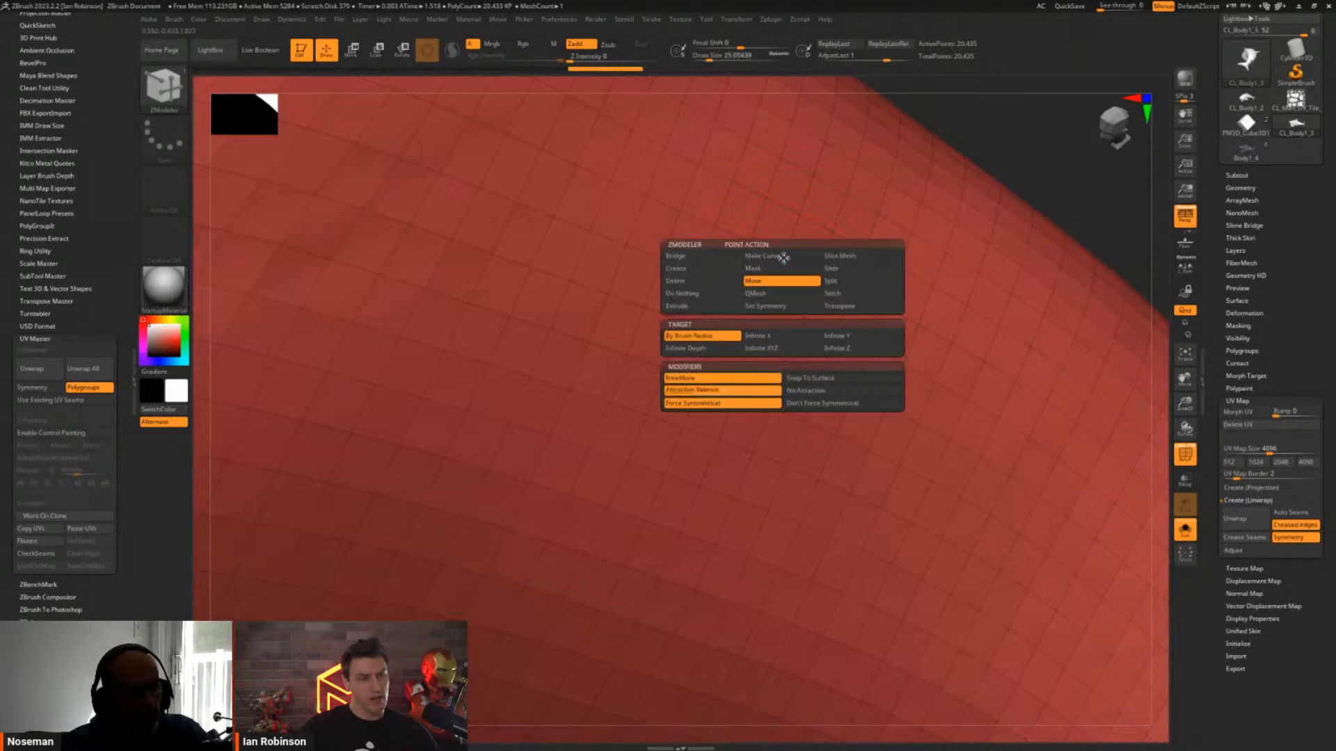
click(677, 269)
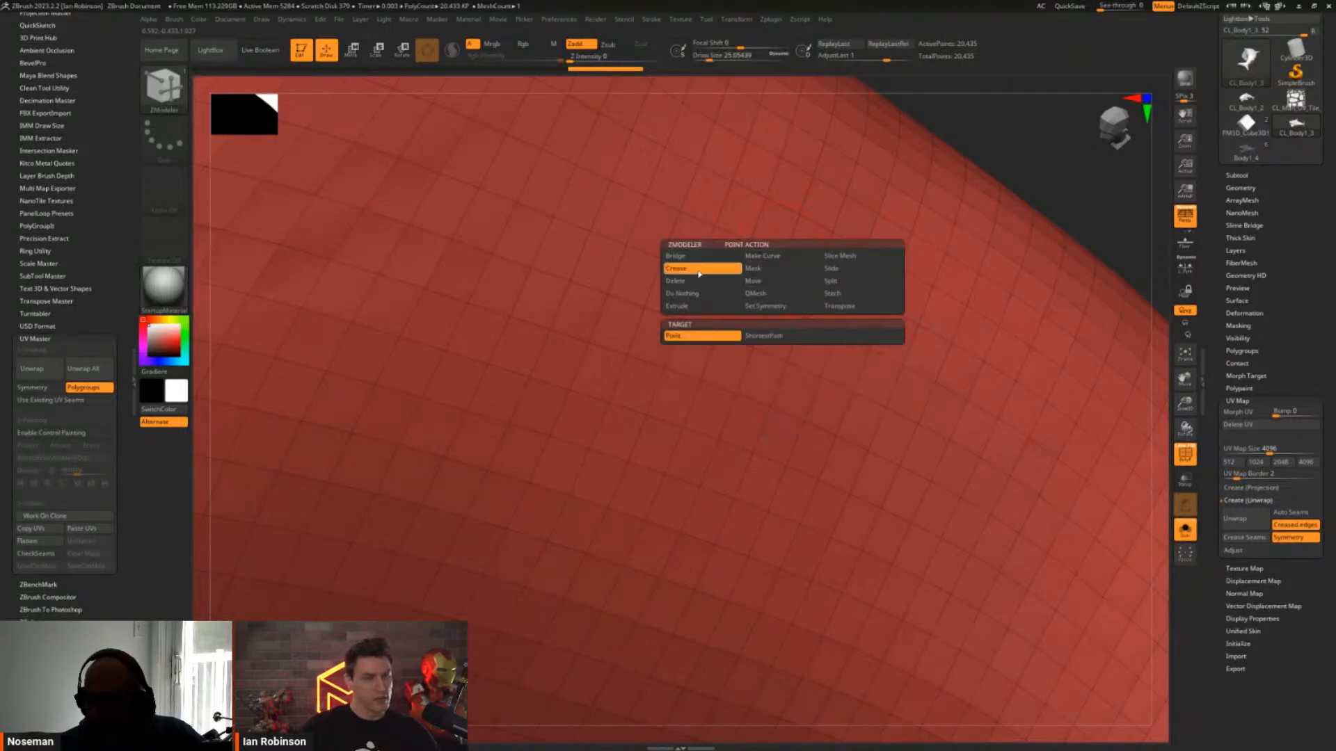
click(771, 336)
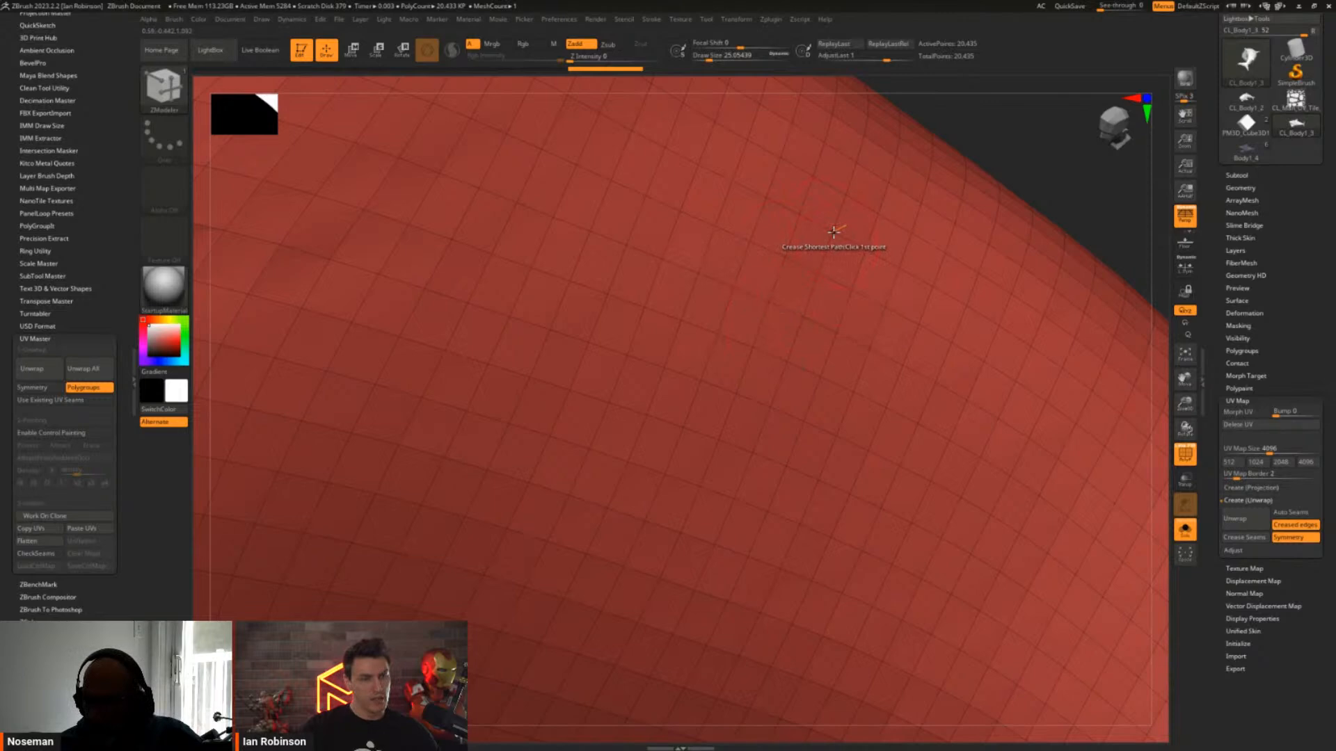
Crease a shortest path of edges across the creature's body, continuing around its flank and underside behind the front fins
ctrl+right_drag(898, 400, 763, 265)
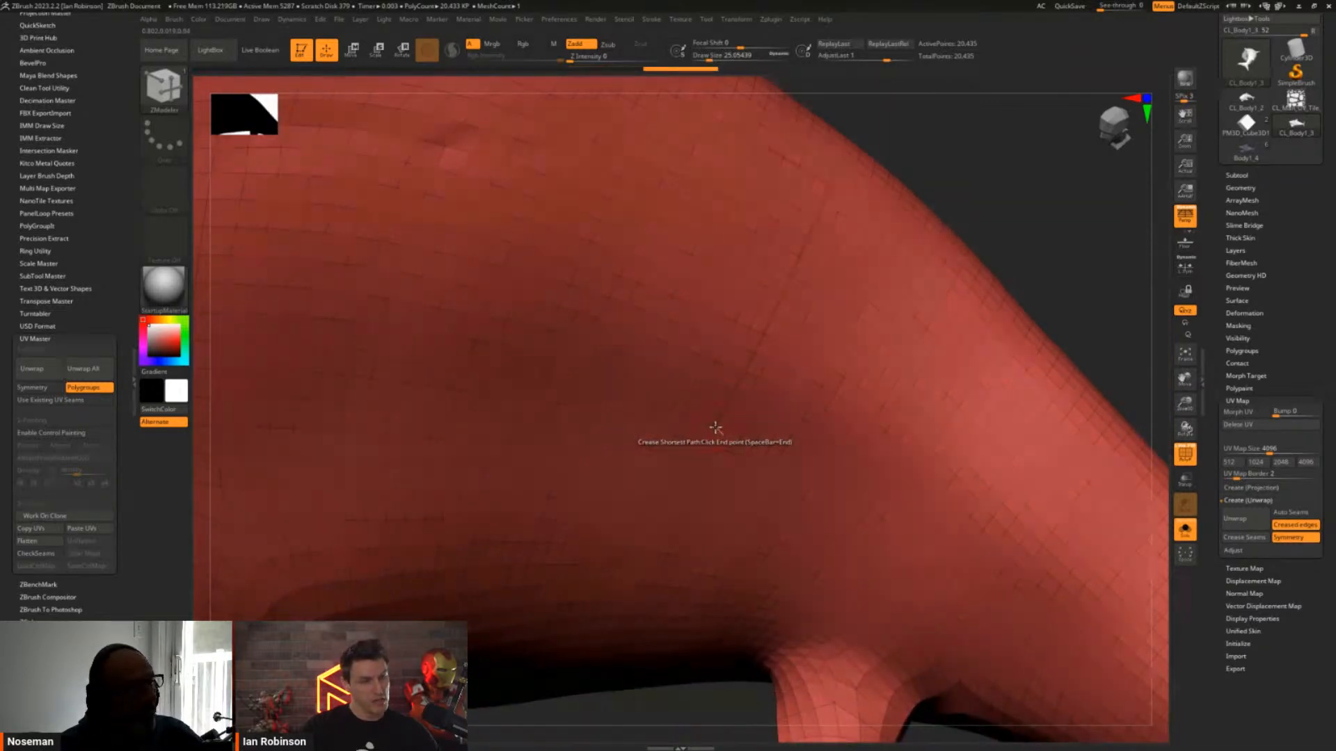
right_drag(716, 378, 615, 430)
click(556, 544)
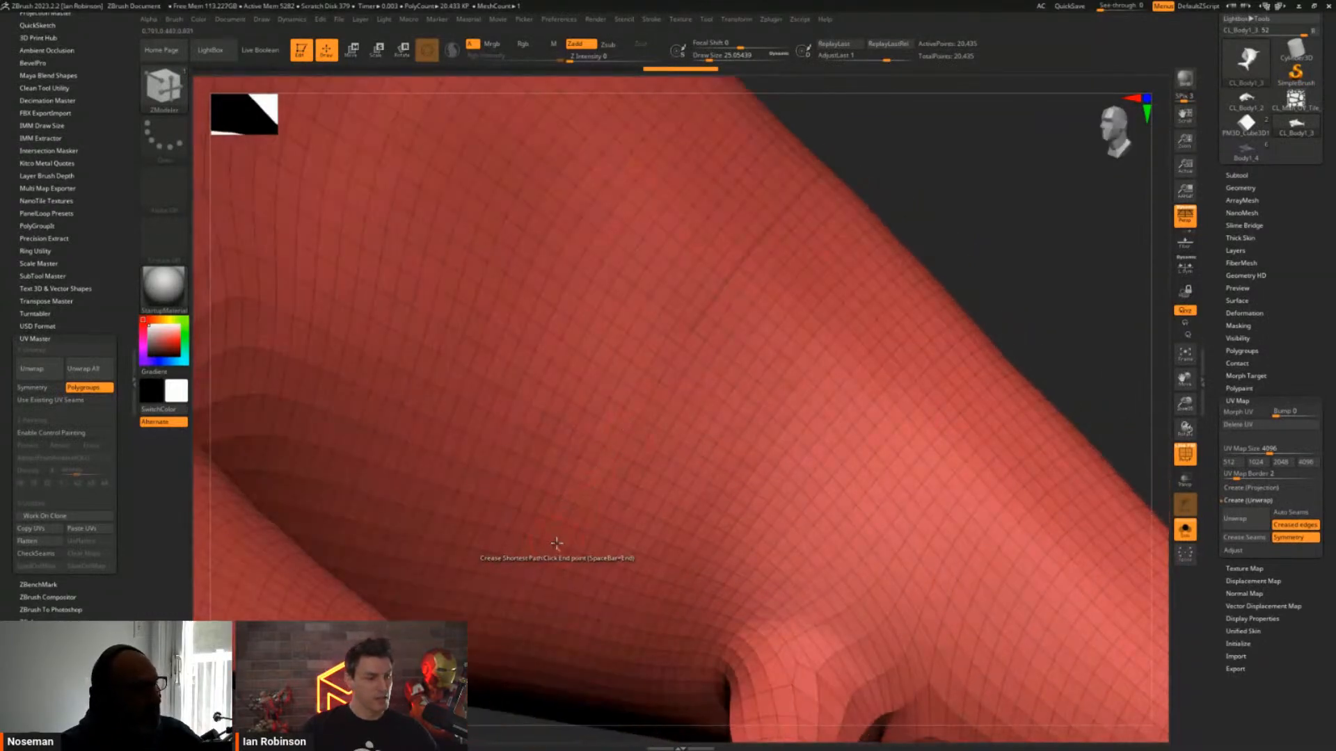
right_drag(566, 541, 641, 365)
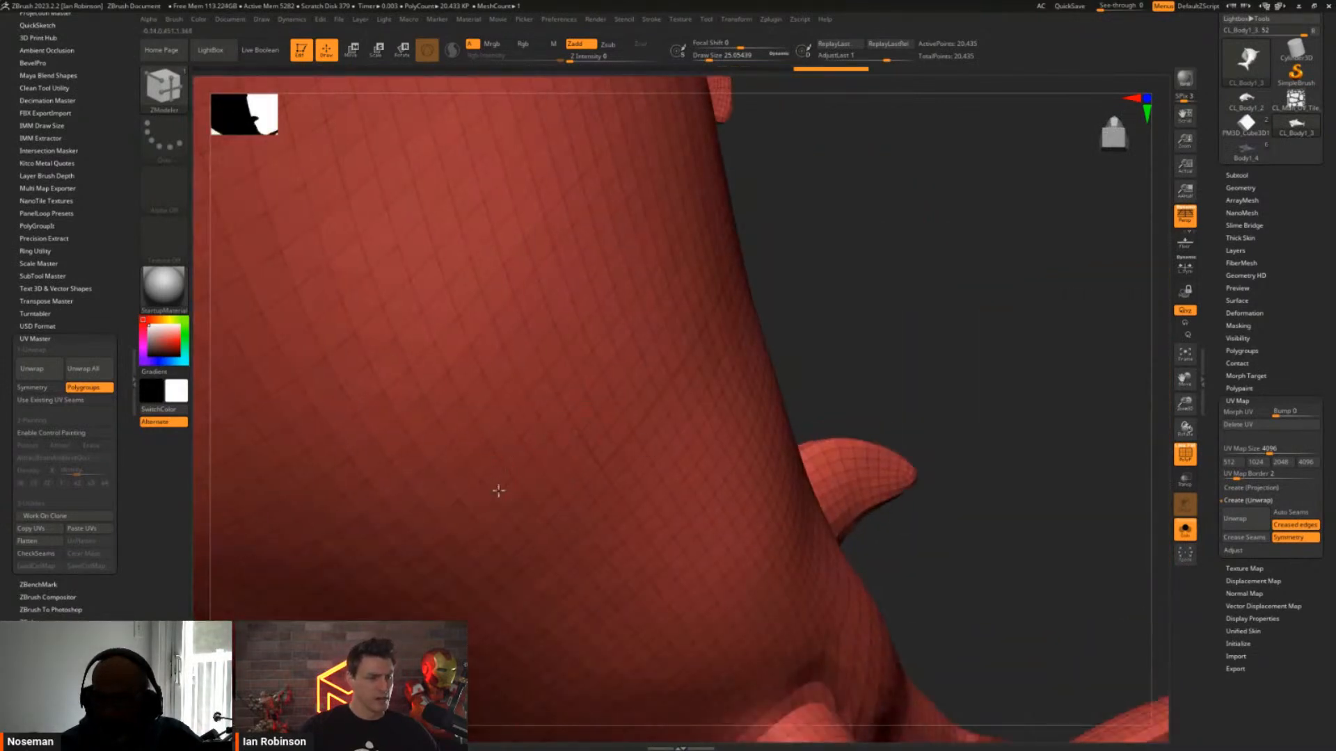
right_drag(499, 486, 522, 408)
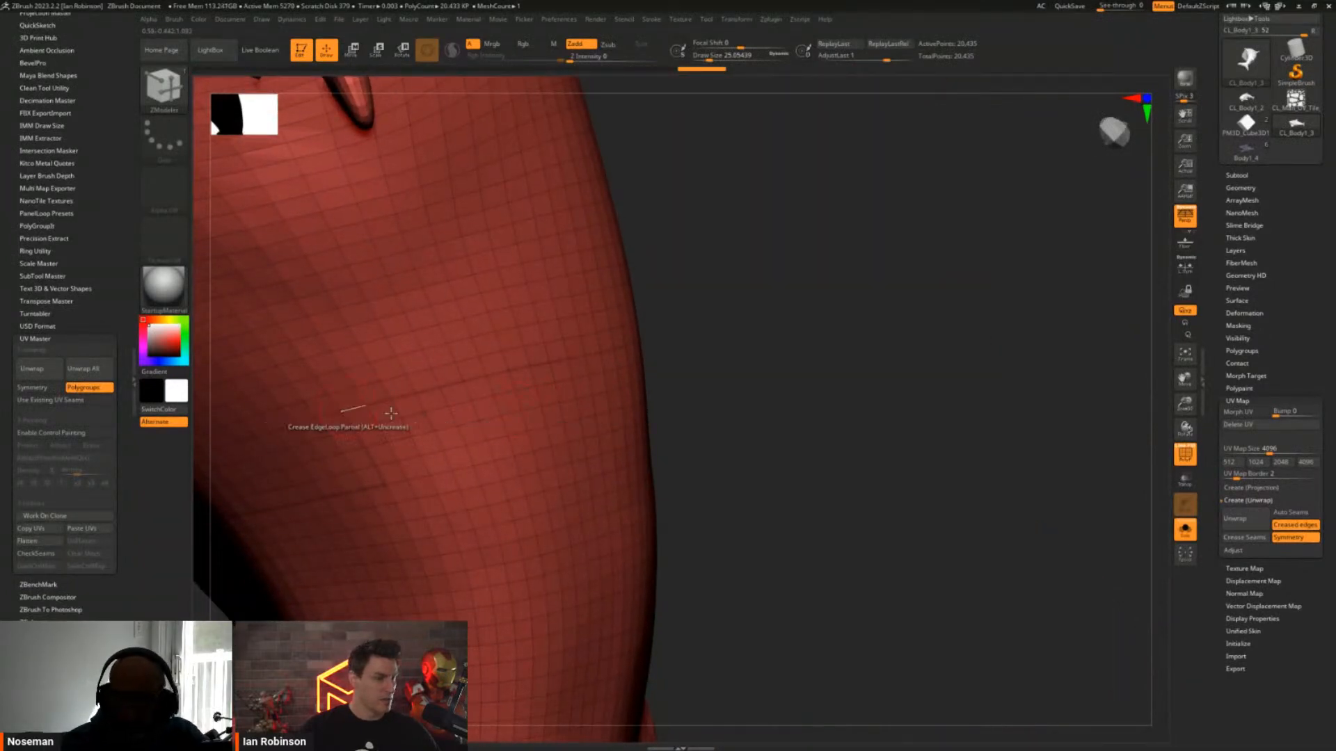
right_drag(348, 411, 777, 395)
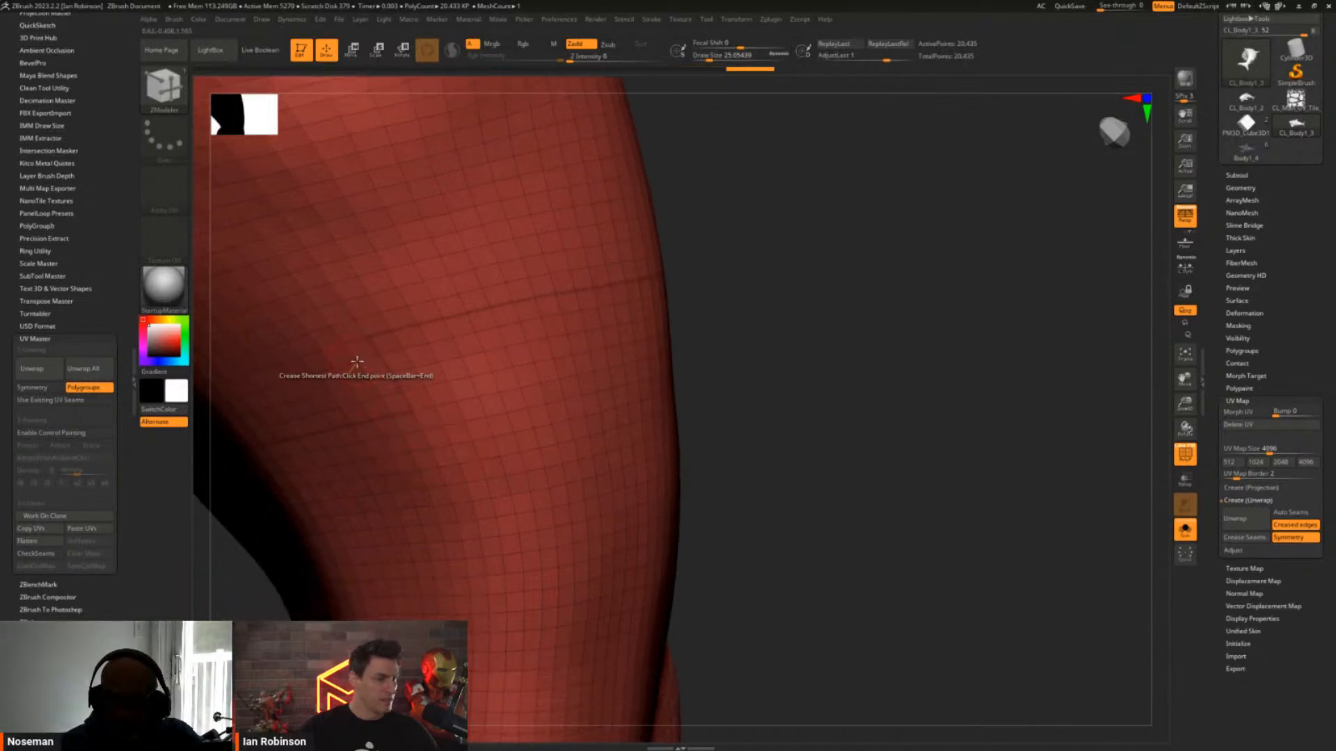
right_drag(362, 369, 540, 347)
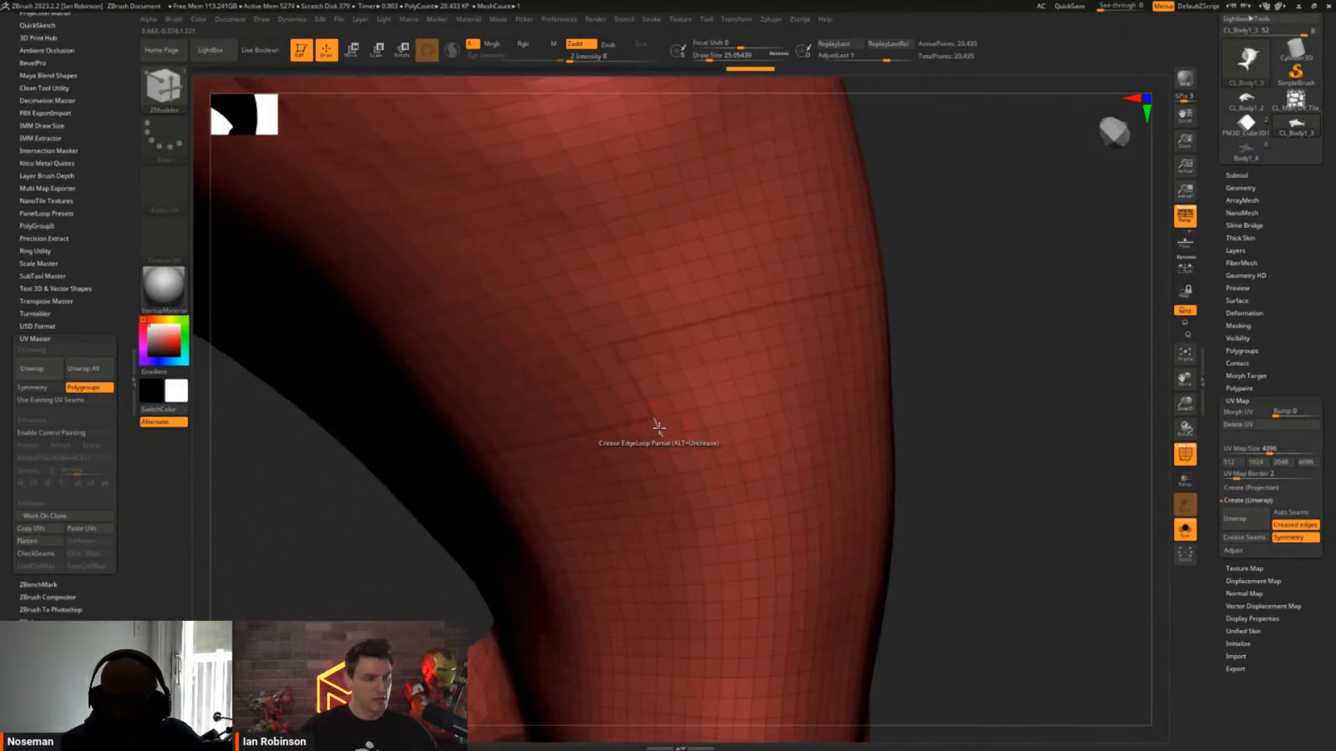
Set the Crease edge action's target to EdgeLoop Complete and review the creases running around the body
key(space)
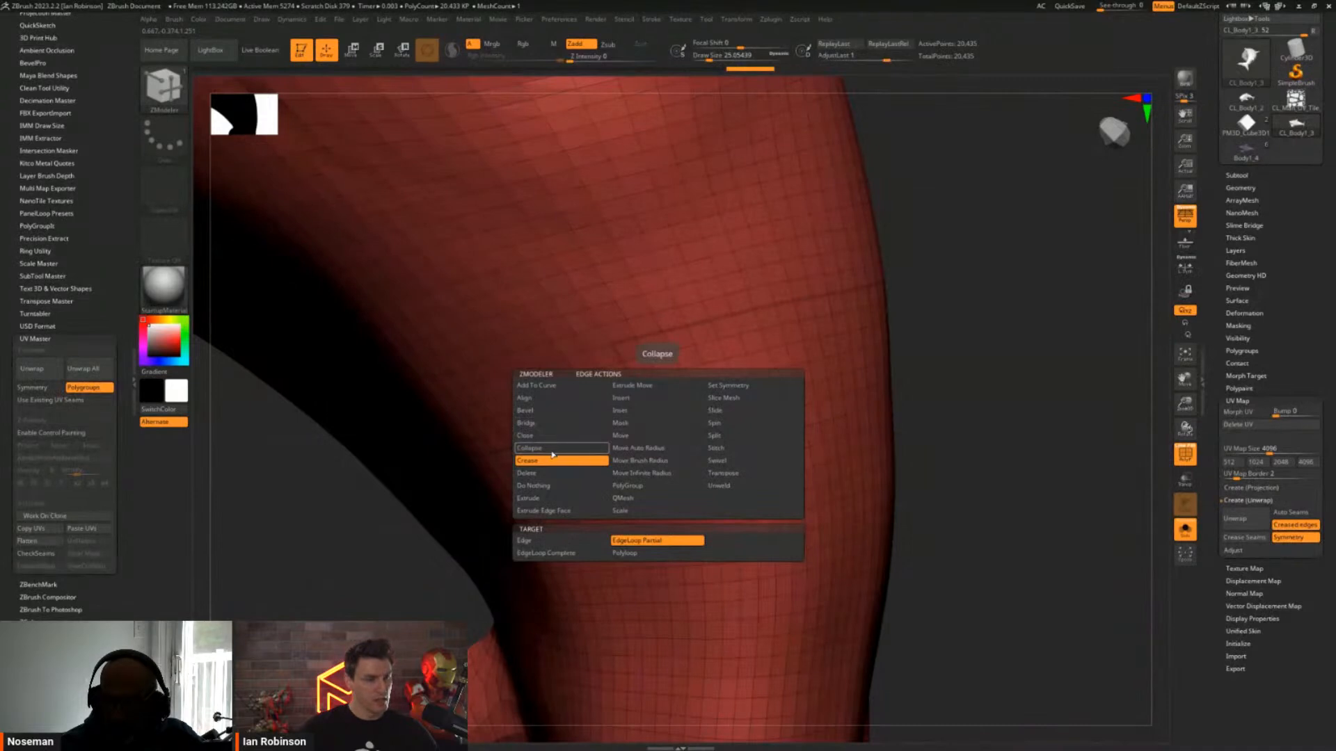
click(546, 553)
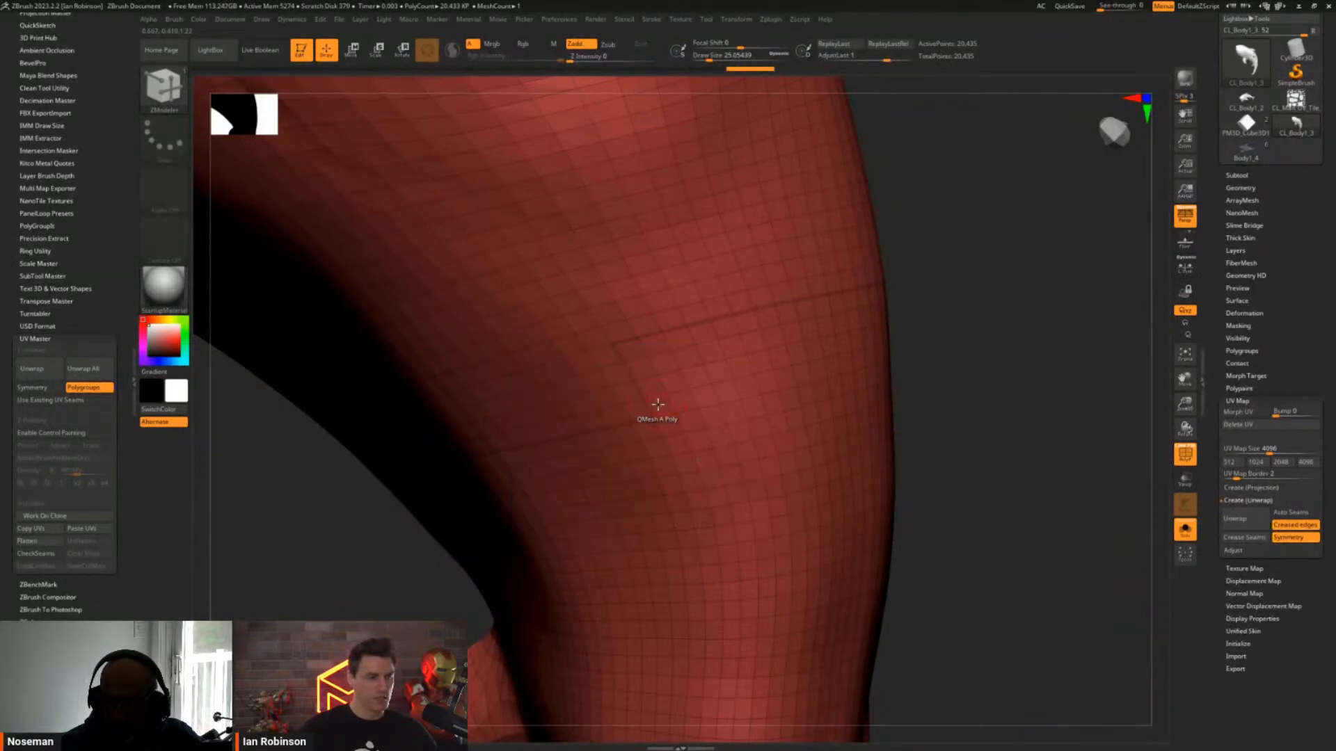
right_drag(722, 432, 718, 471)
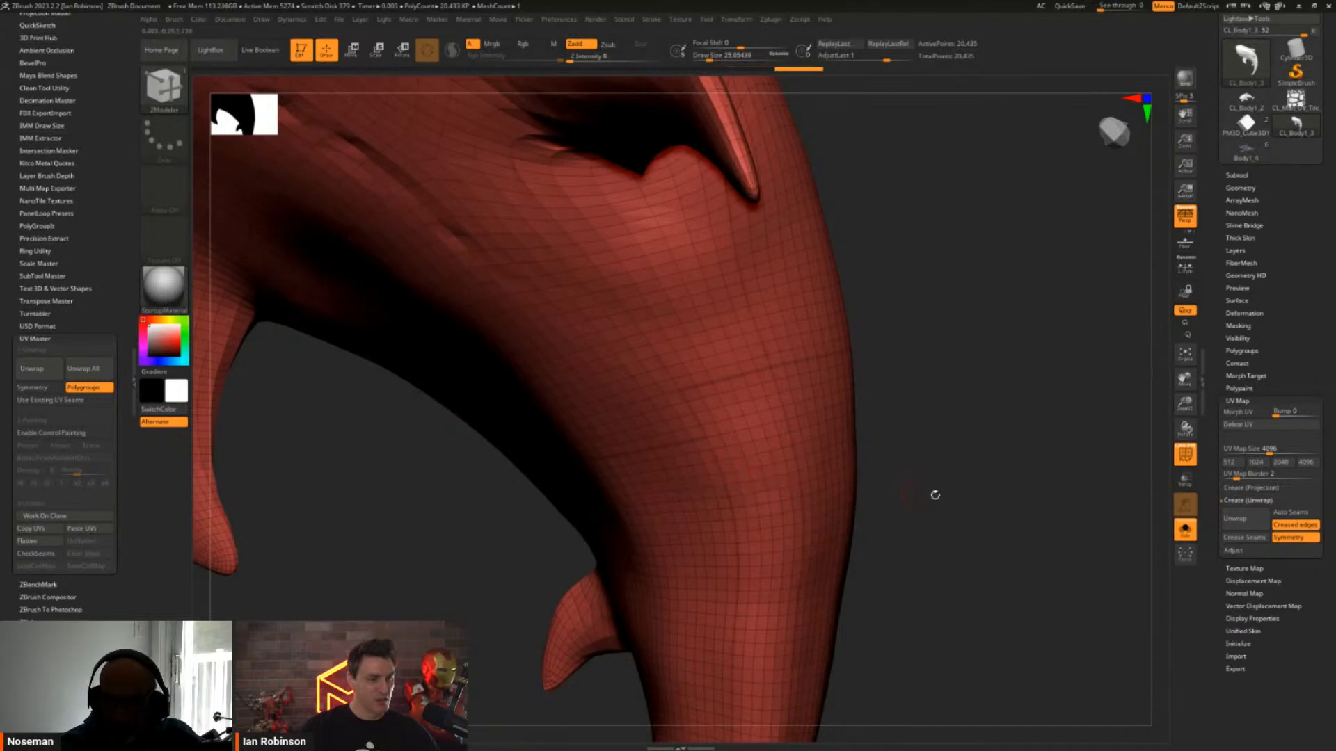
right_drag(933, 492, 1099, 467)
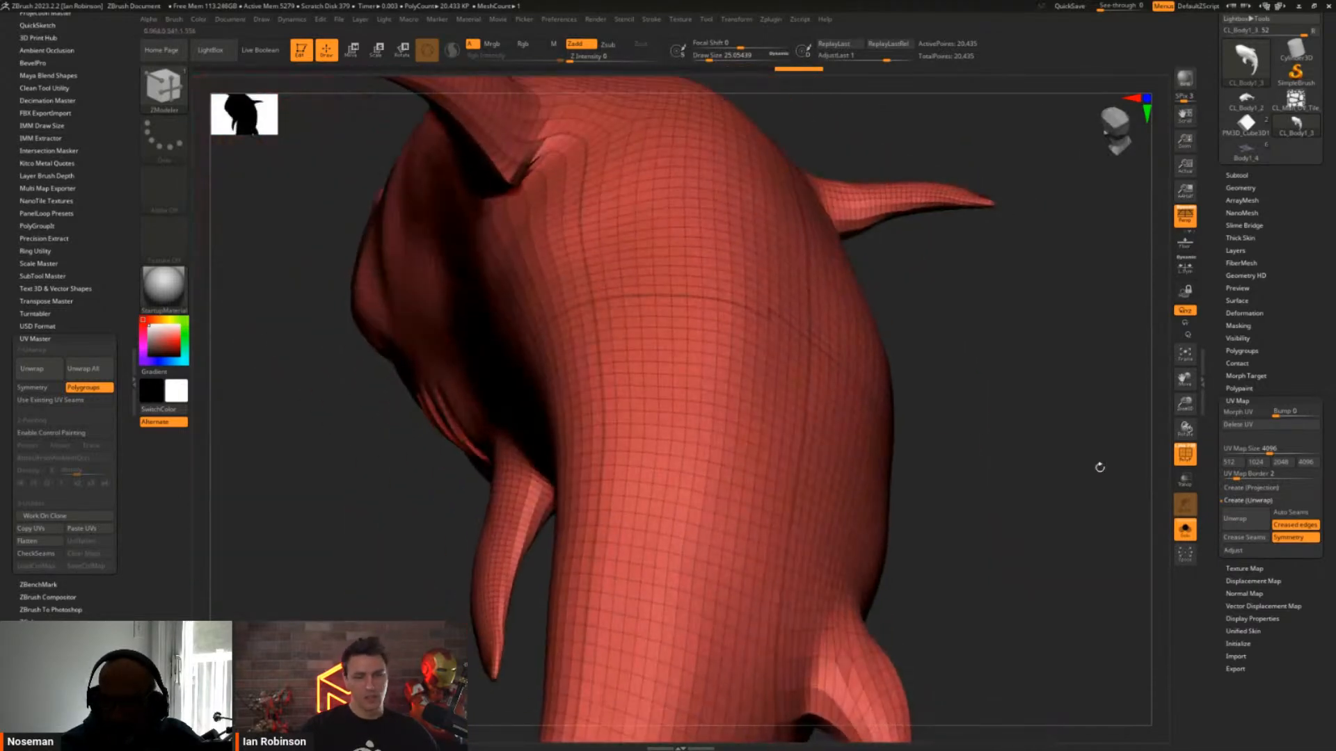
Unwrap the creature from its creased edges with Symmetry on, then morph it into its UV layout and back
click(1238, 519)
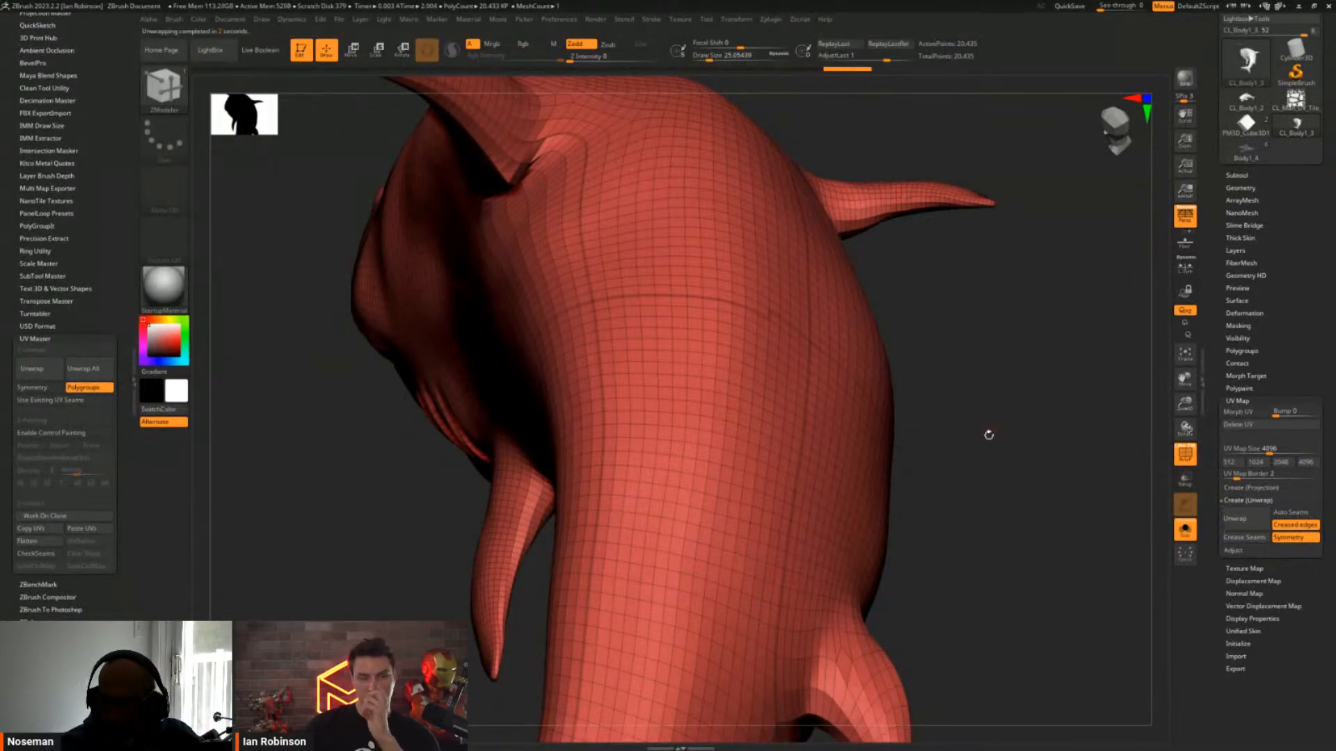
right_drag(958, 422, 928, 403)
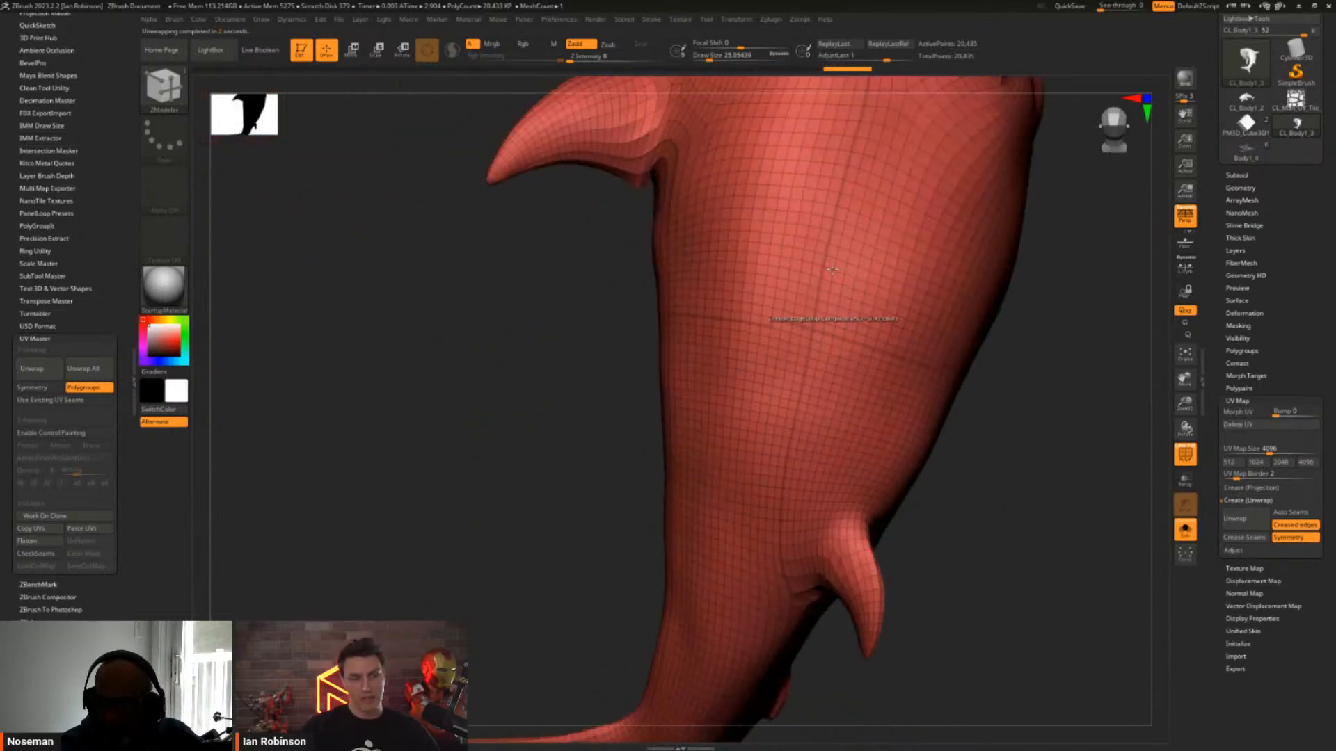
click(1240, 411)
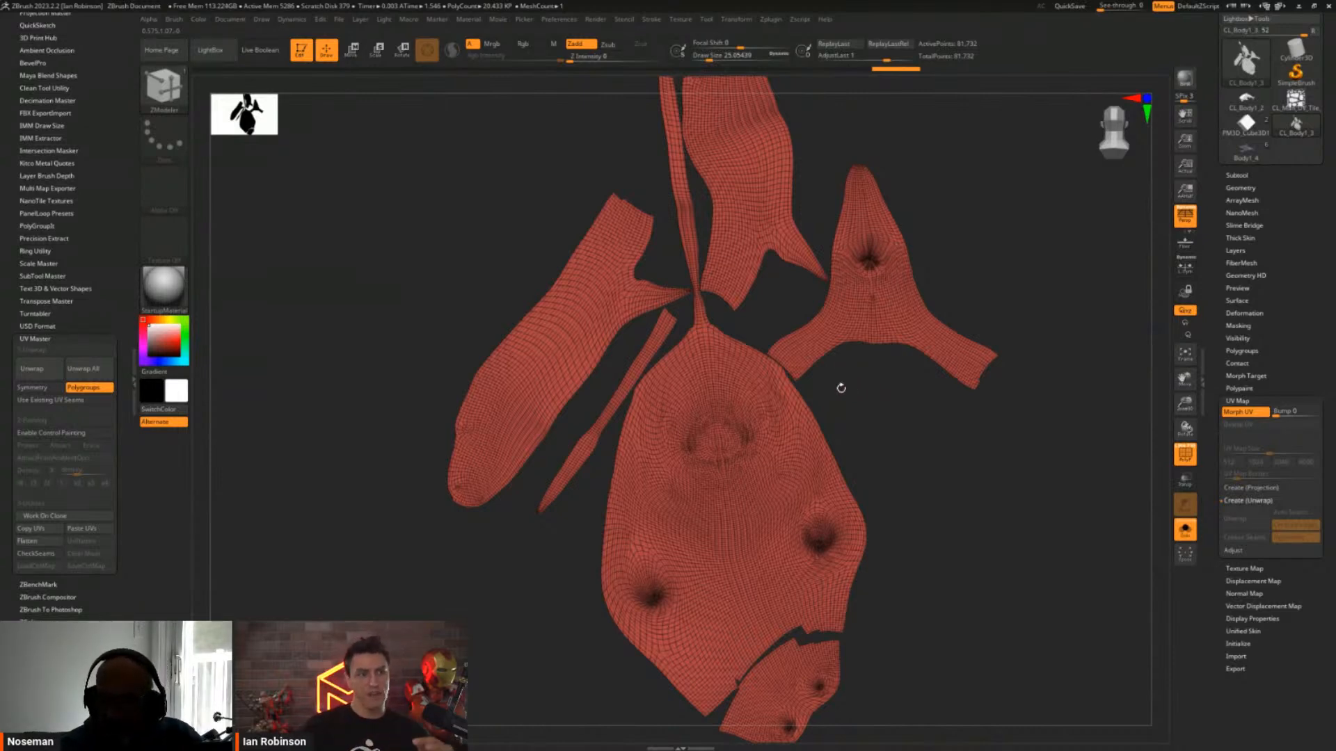
click(1228, 413)
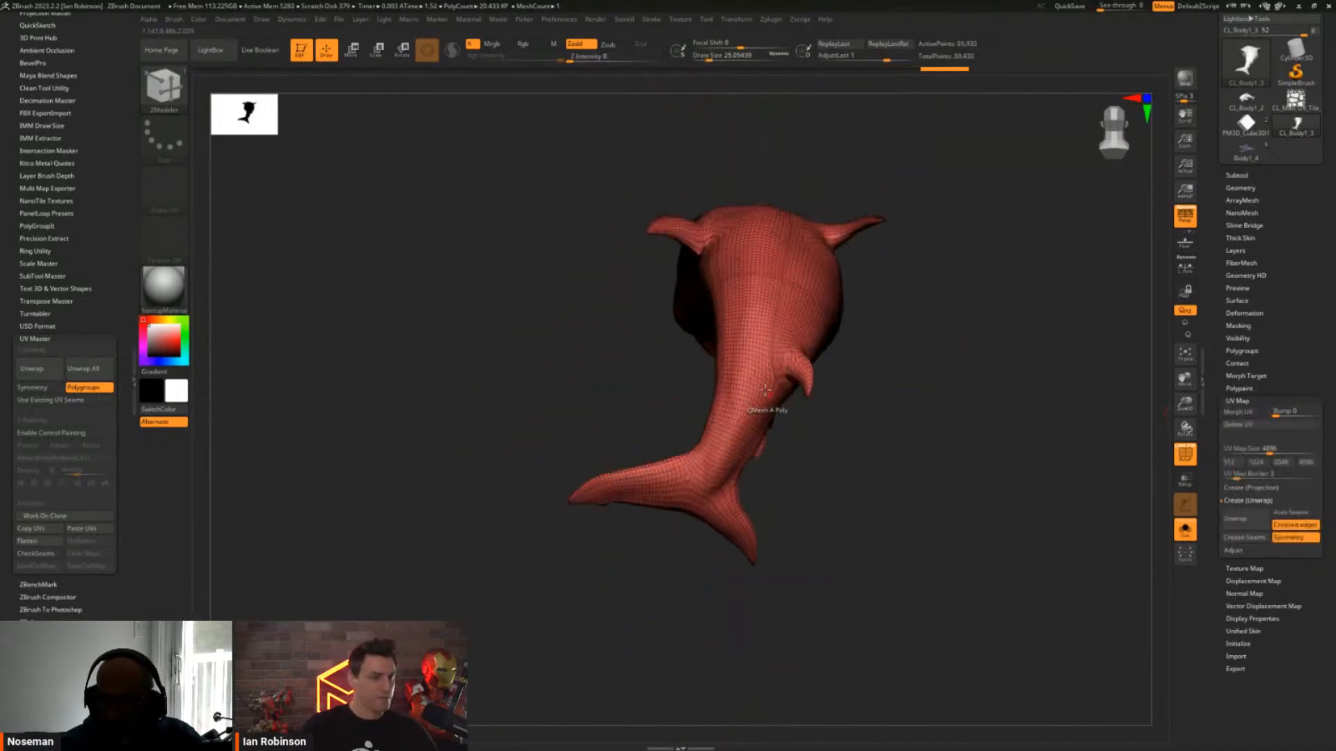
Set the edge crease target to EdgeLoop Partial and crease a shortest-path ring around the base of the front side fin
ctrl+right_drag(783, 351, 763, 375)
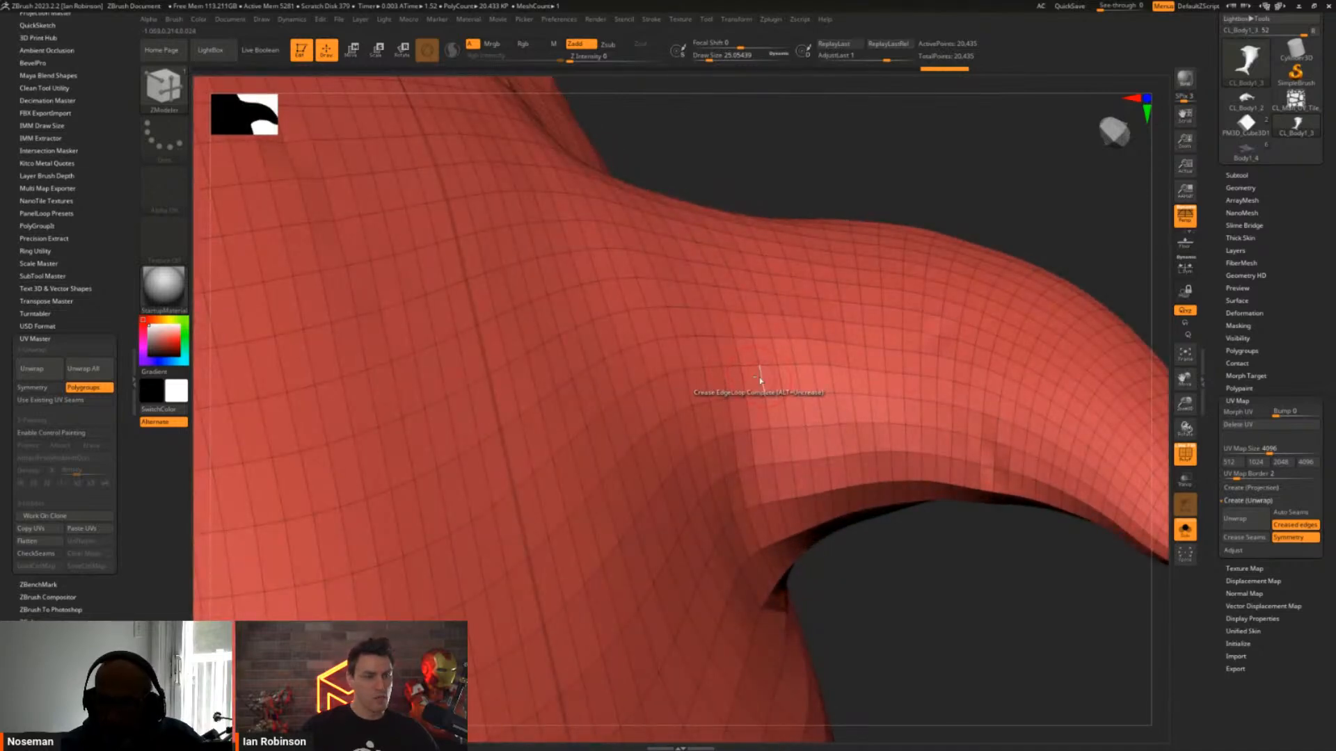
key(space)
click(724, 487)
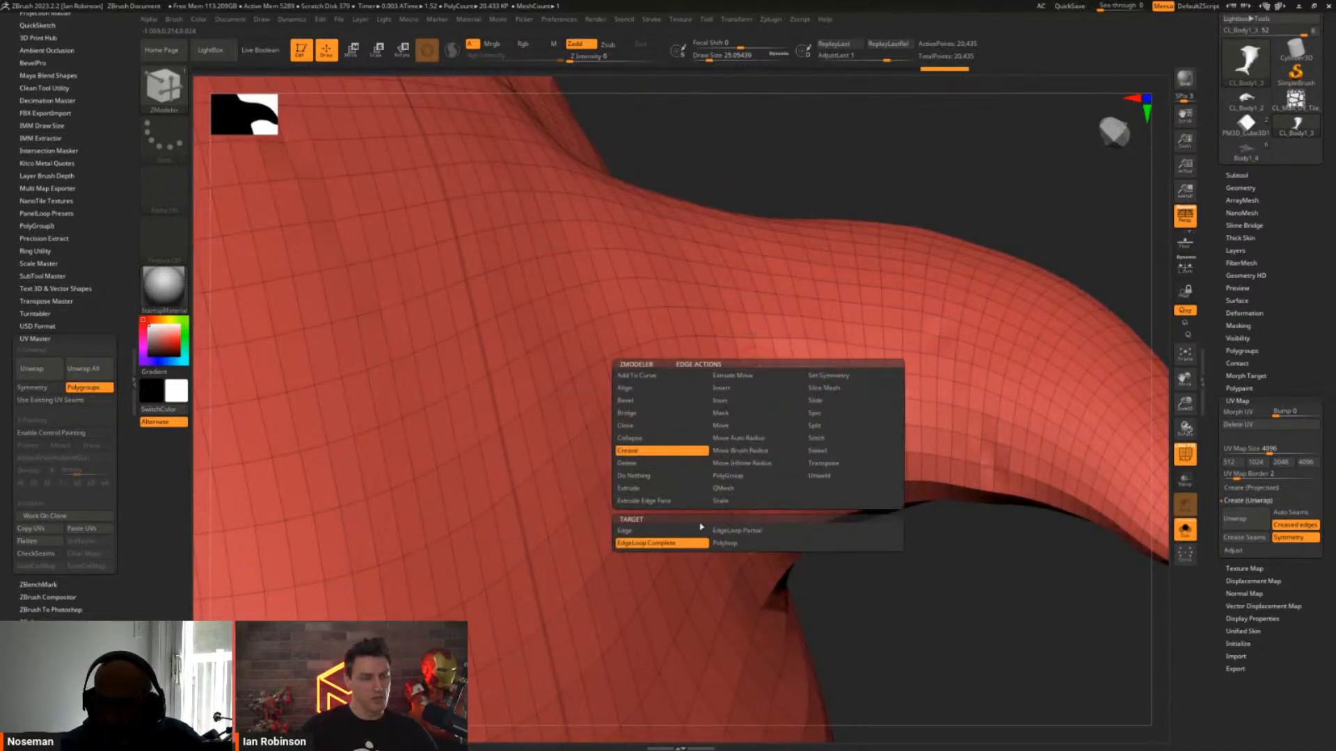
click(700, 526)
right_drag(760, 395, 800, 506)
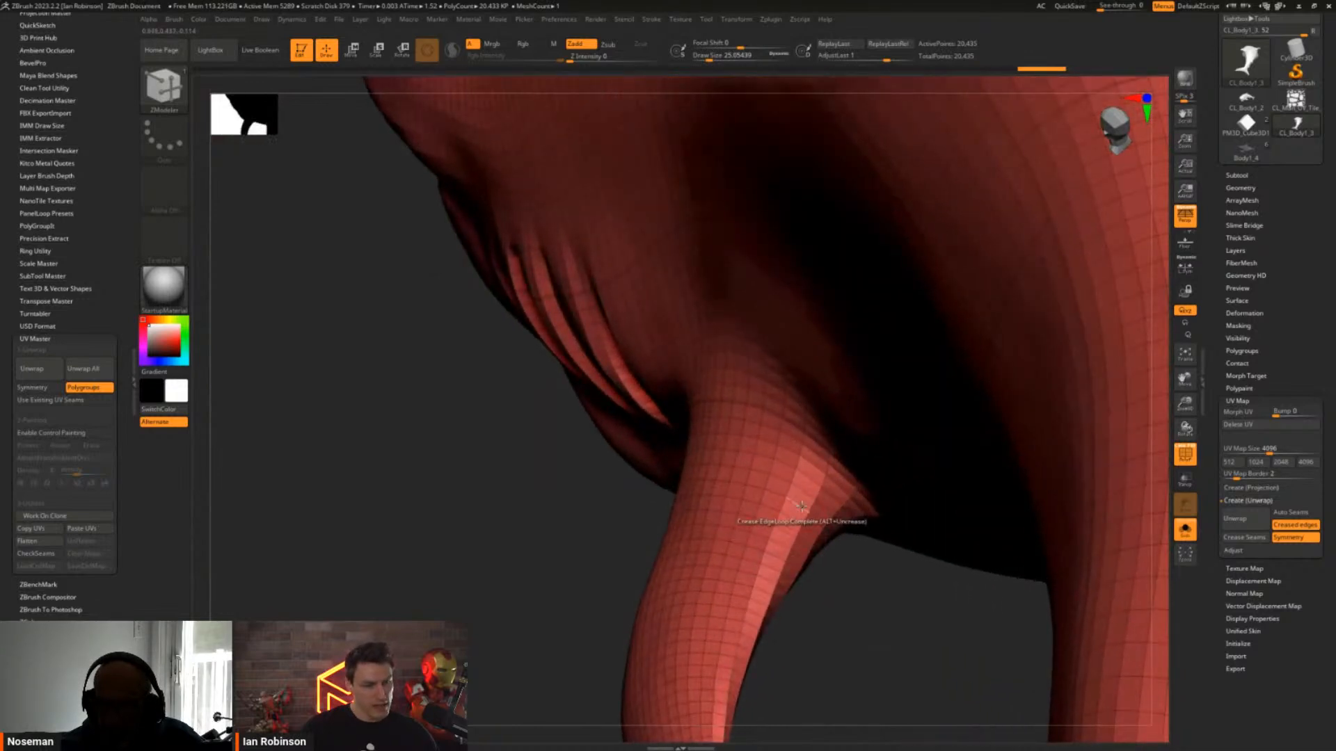
key(space)
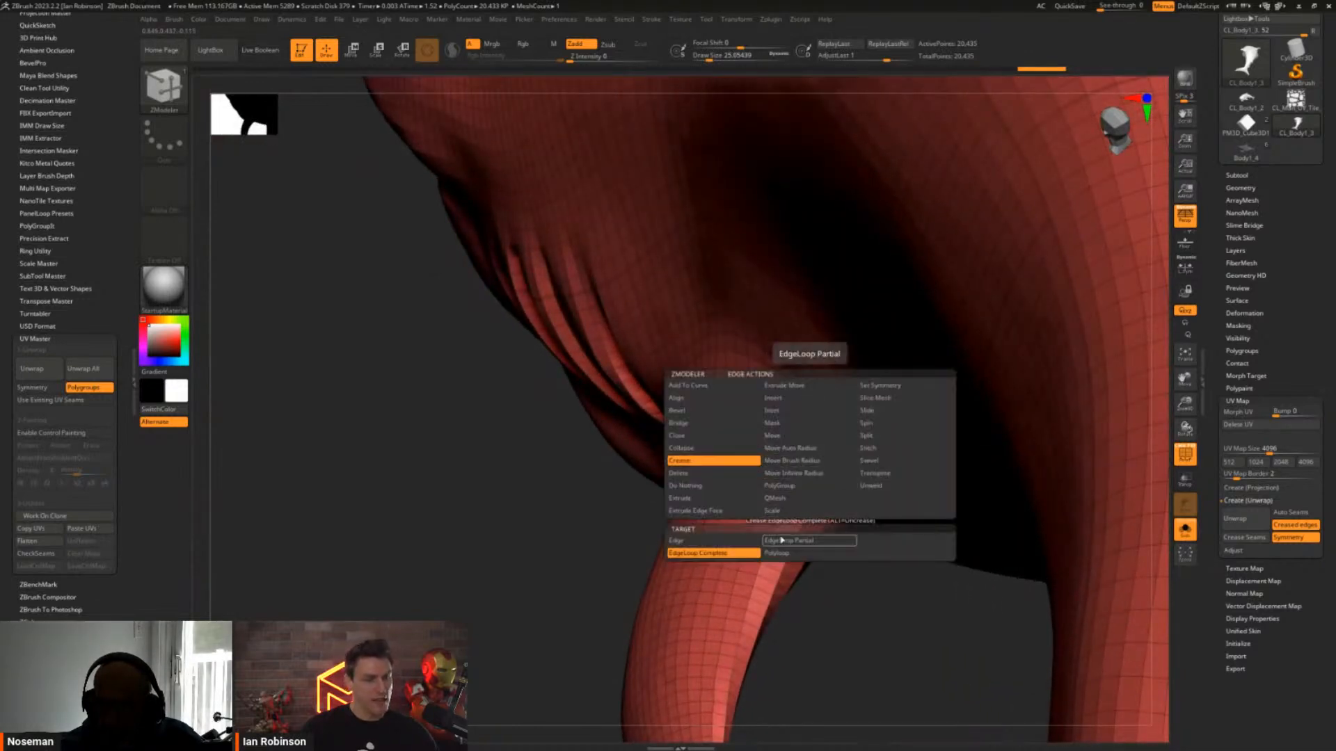
click(787, 542)
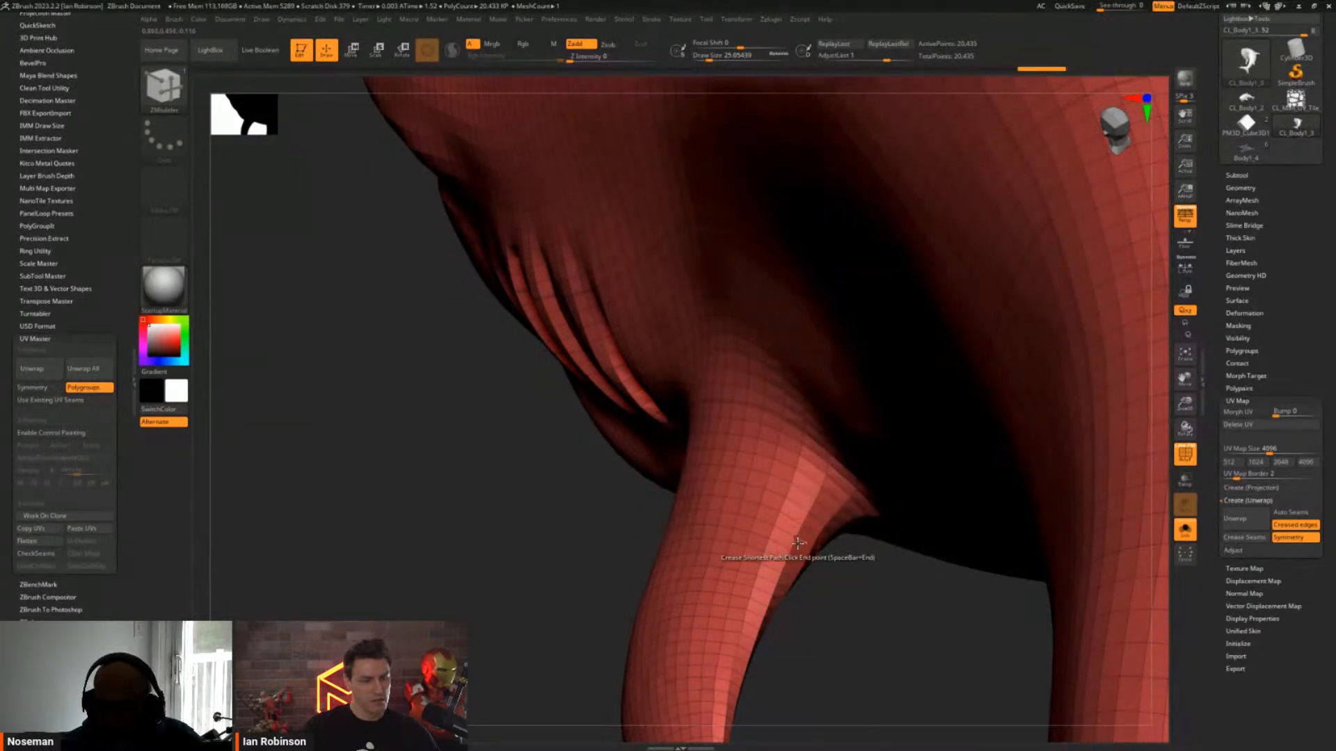
key(space)
right_drag(787, 548, 773, 489)
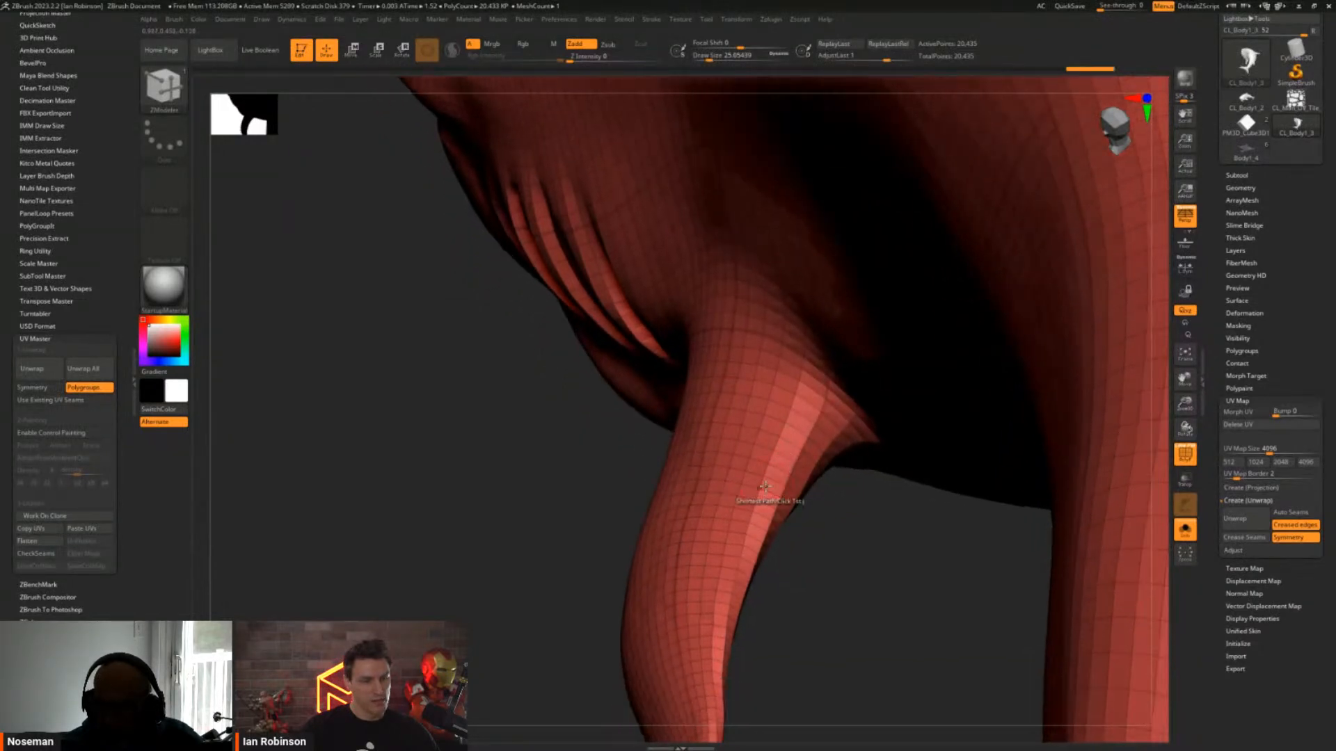
right_drag(688, 466, 739, 429)
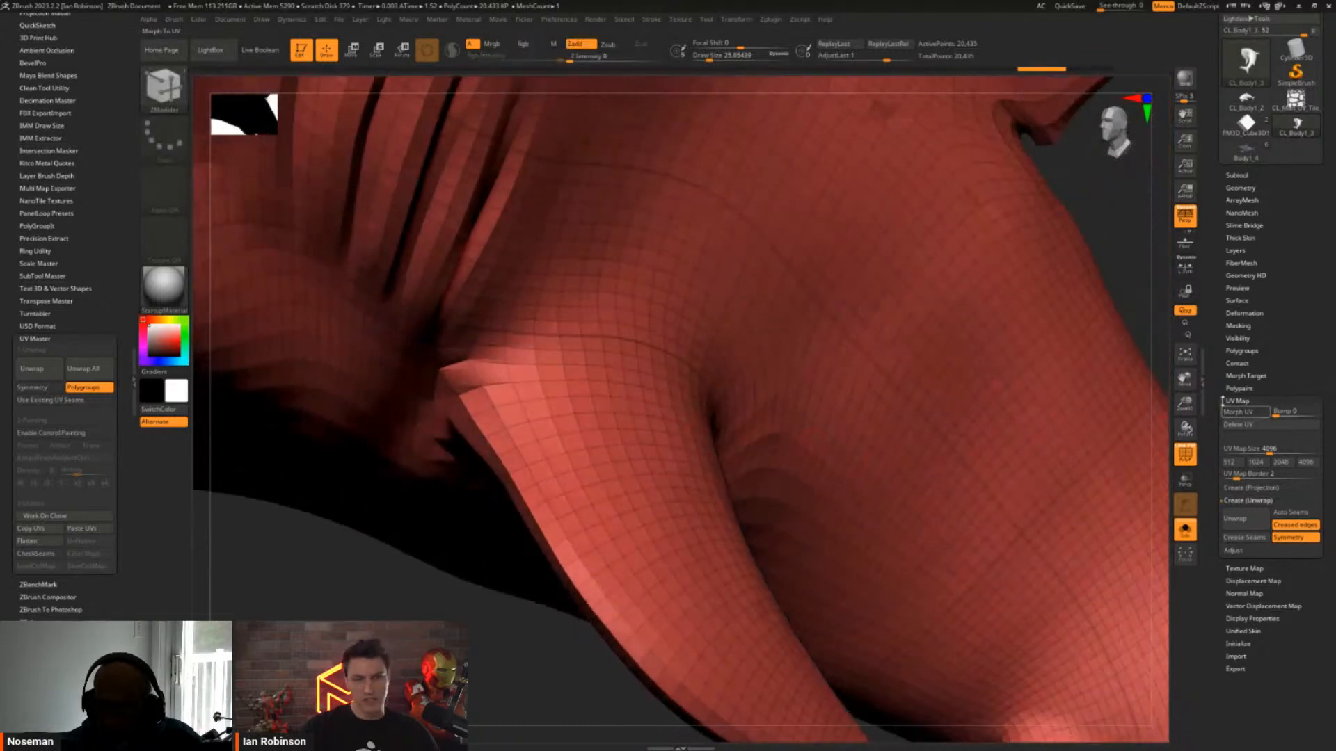
Rerun the creature's unwrap from its creased edges and morph it into its UV layout to examine the fin island and matching hole
click(1235, 519)
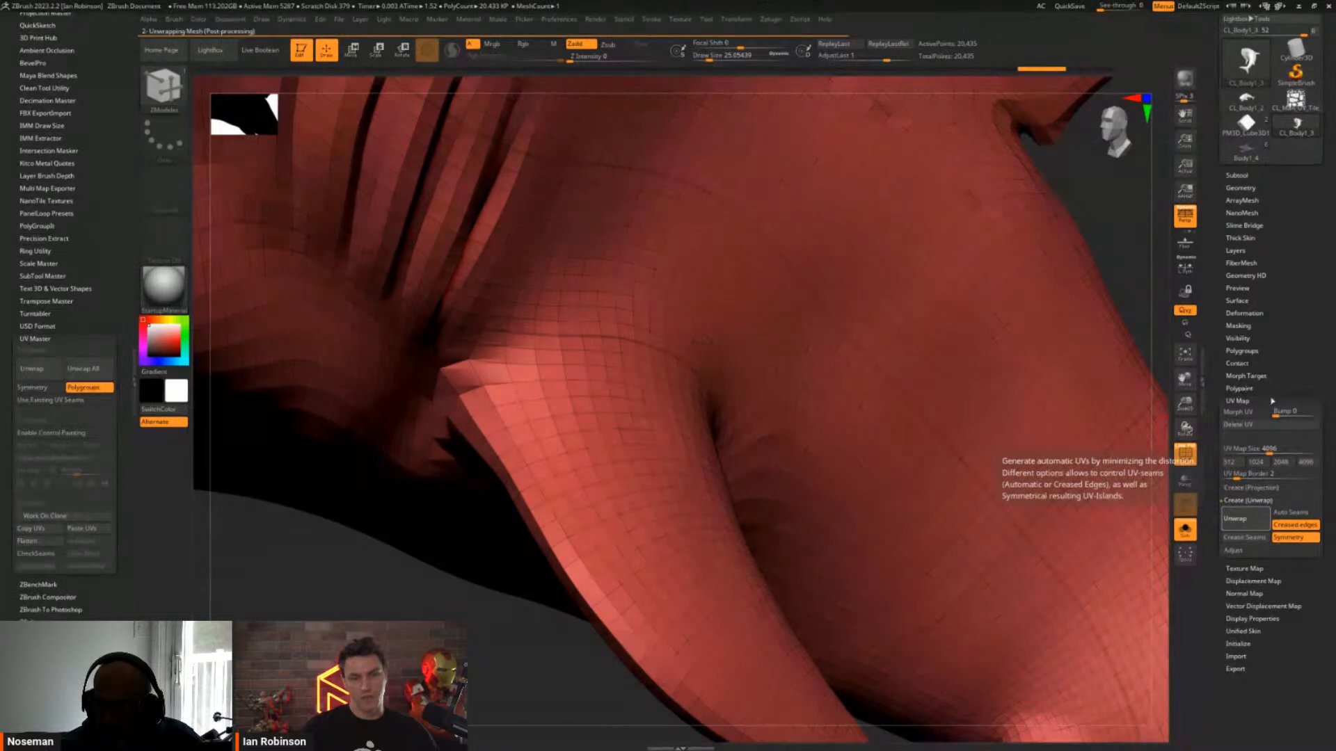
key(space)
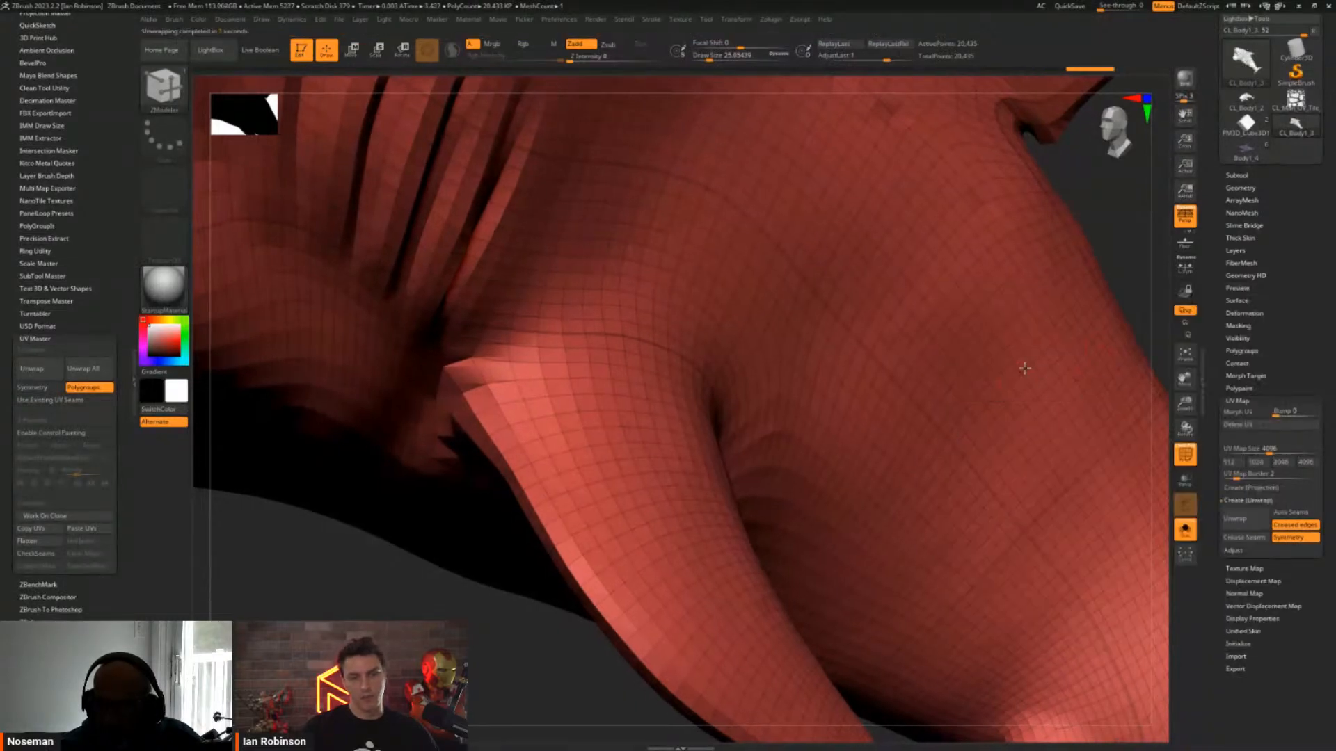
ctrl+right_drag(1022, 368, 926, 438)
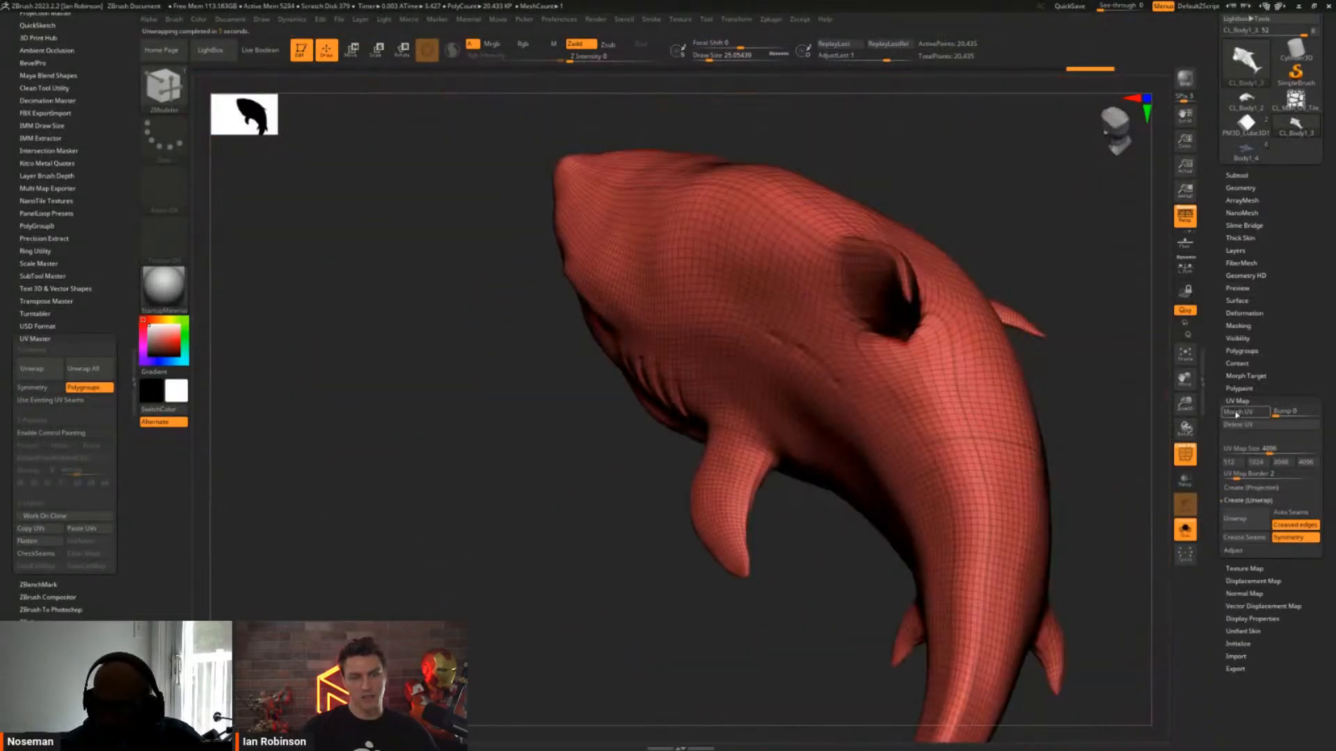
click(1237, 413)
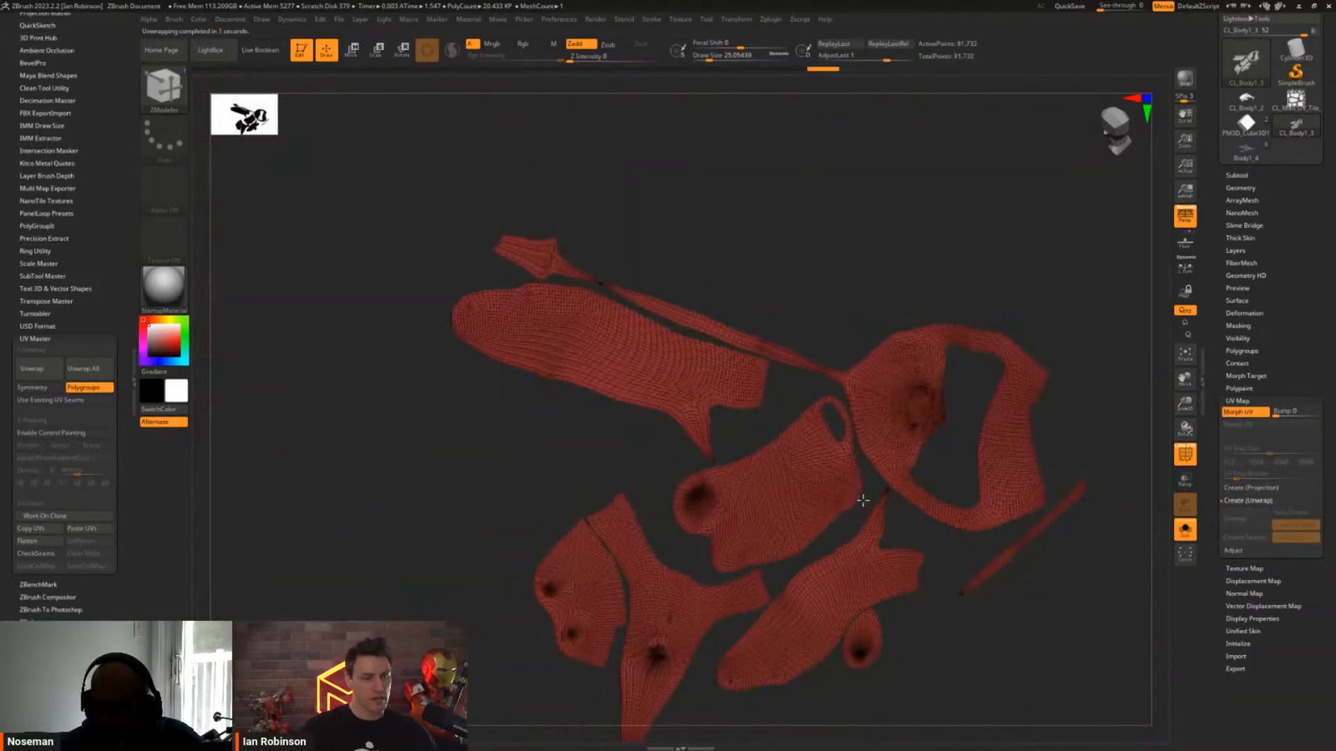
alt+drag(863, 500, 773, 439)
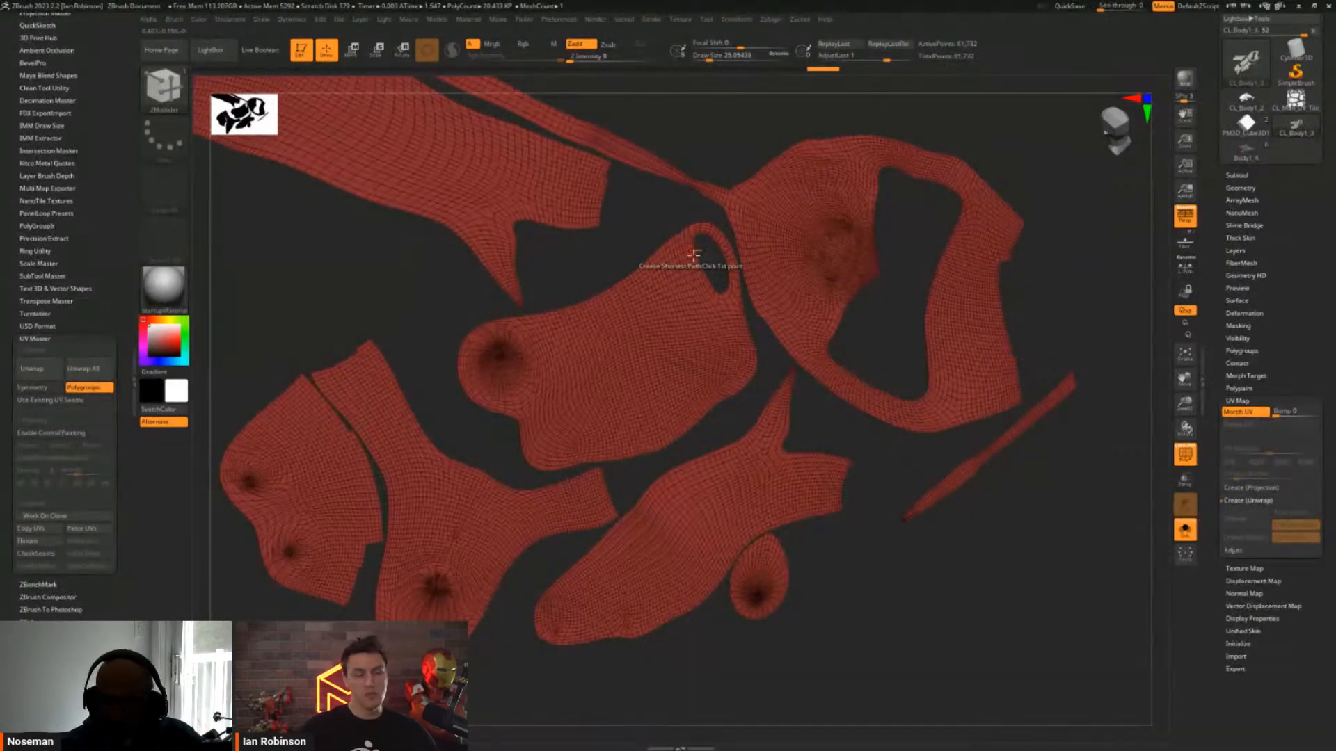
alt+drag(707, 262, 704, 289)
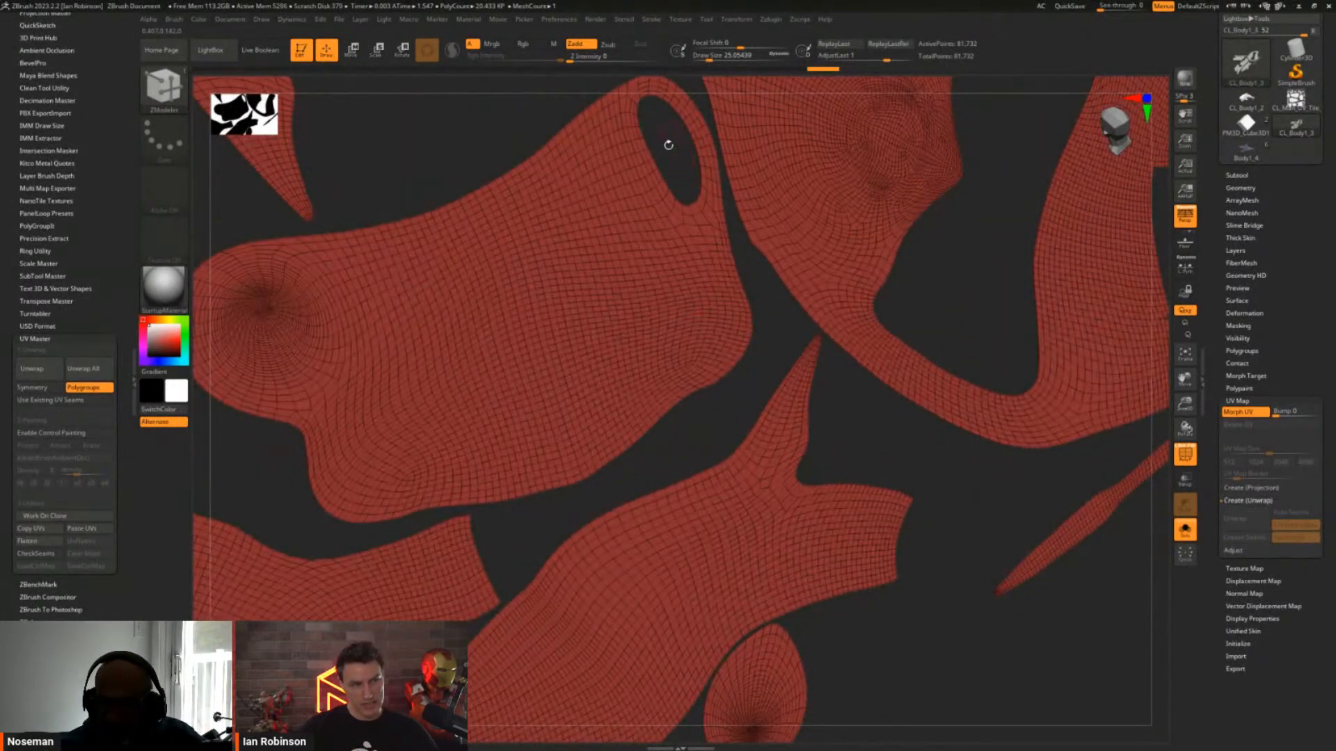
Morph the creature back from its UV layout to its 3D shape and hide the polyframe
alt+drag(757, 410, 750, 275)
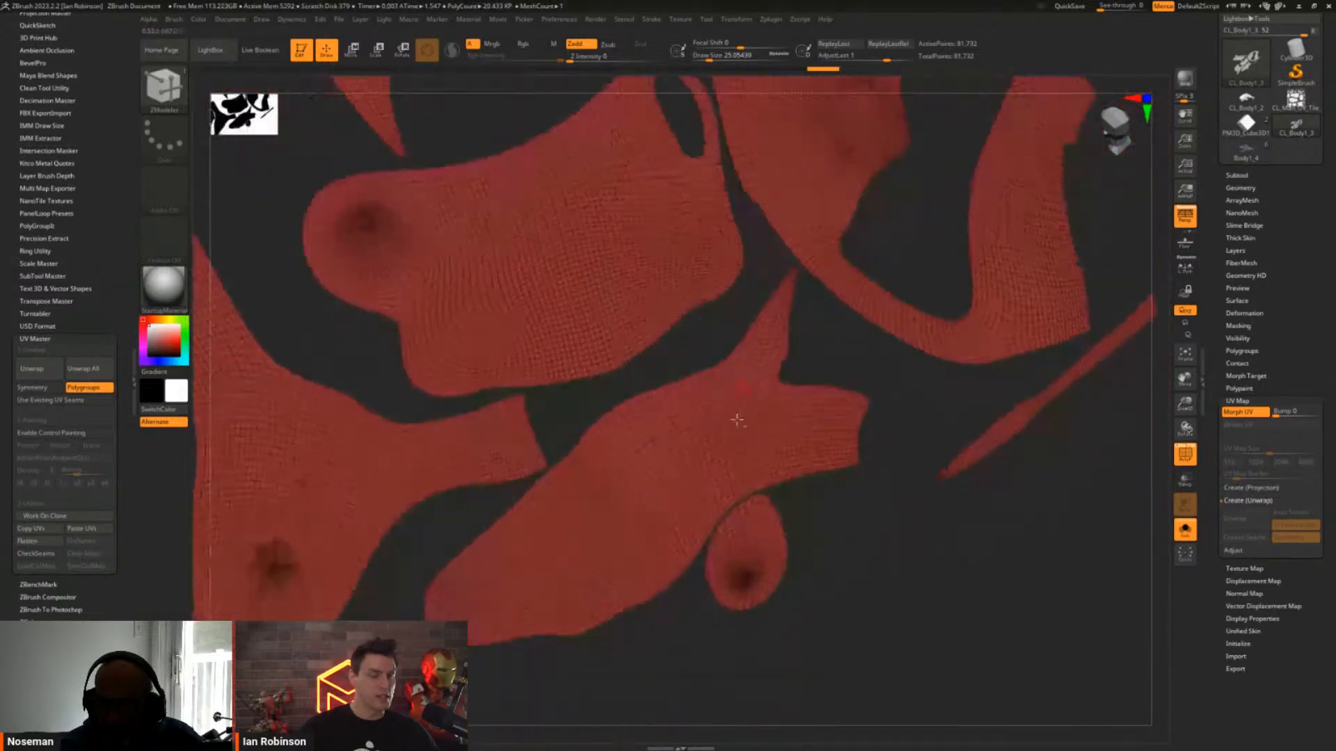
click(1260, 413)
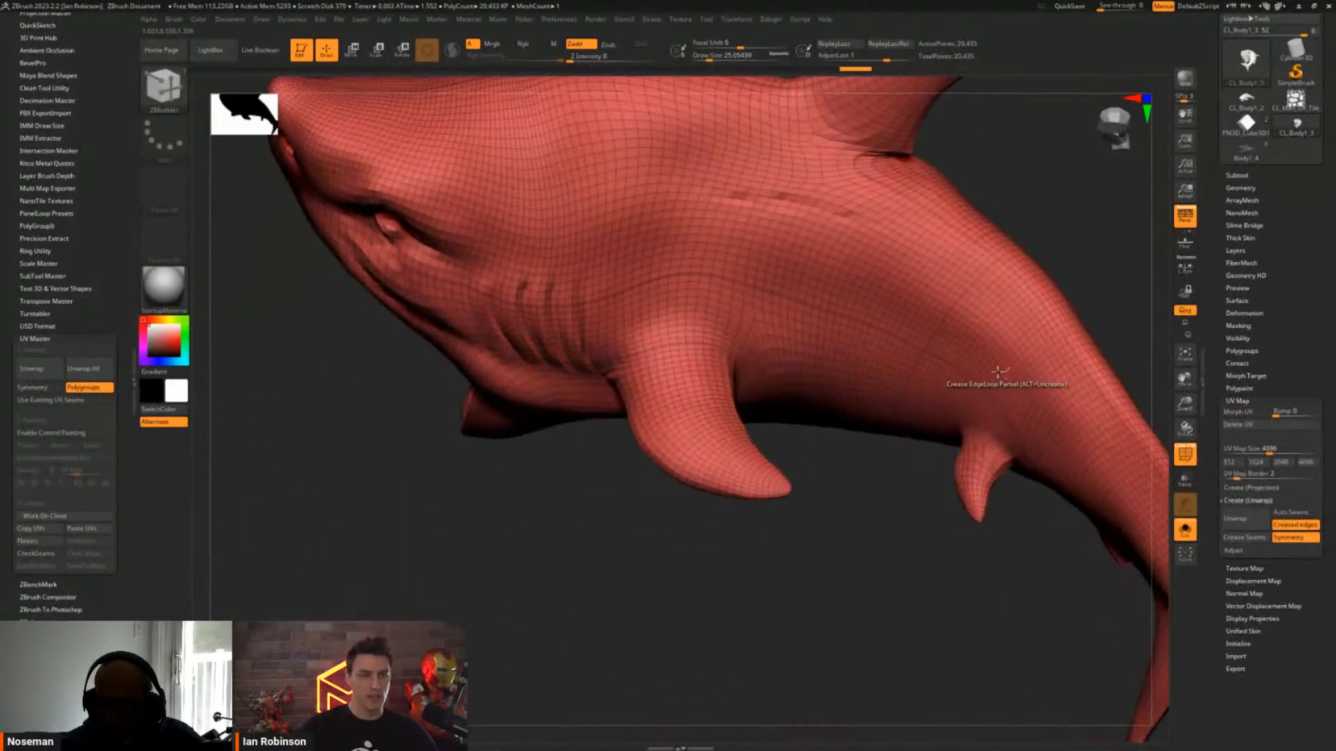
key(shift+f)
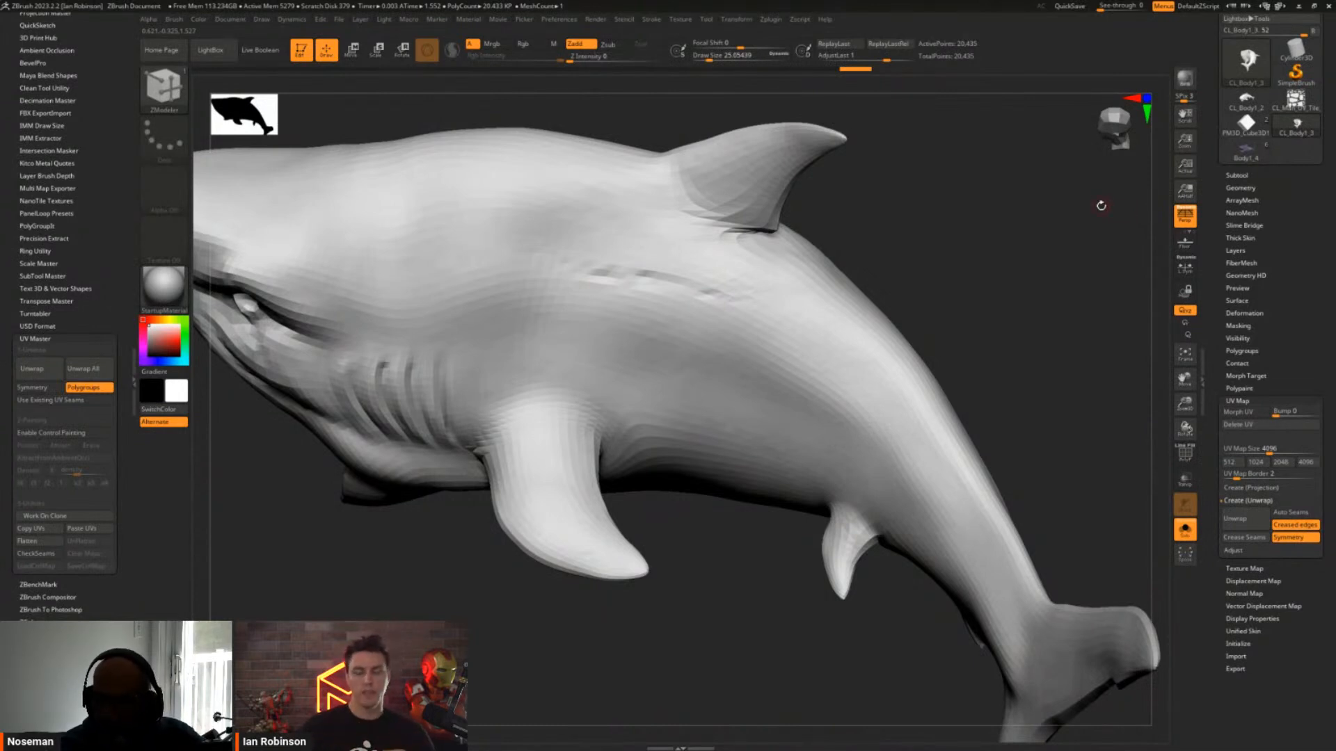
Uncrease all edges of the creature mesh and turn the polyframe back on to review it
click(1229, 187)
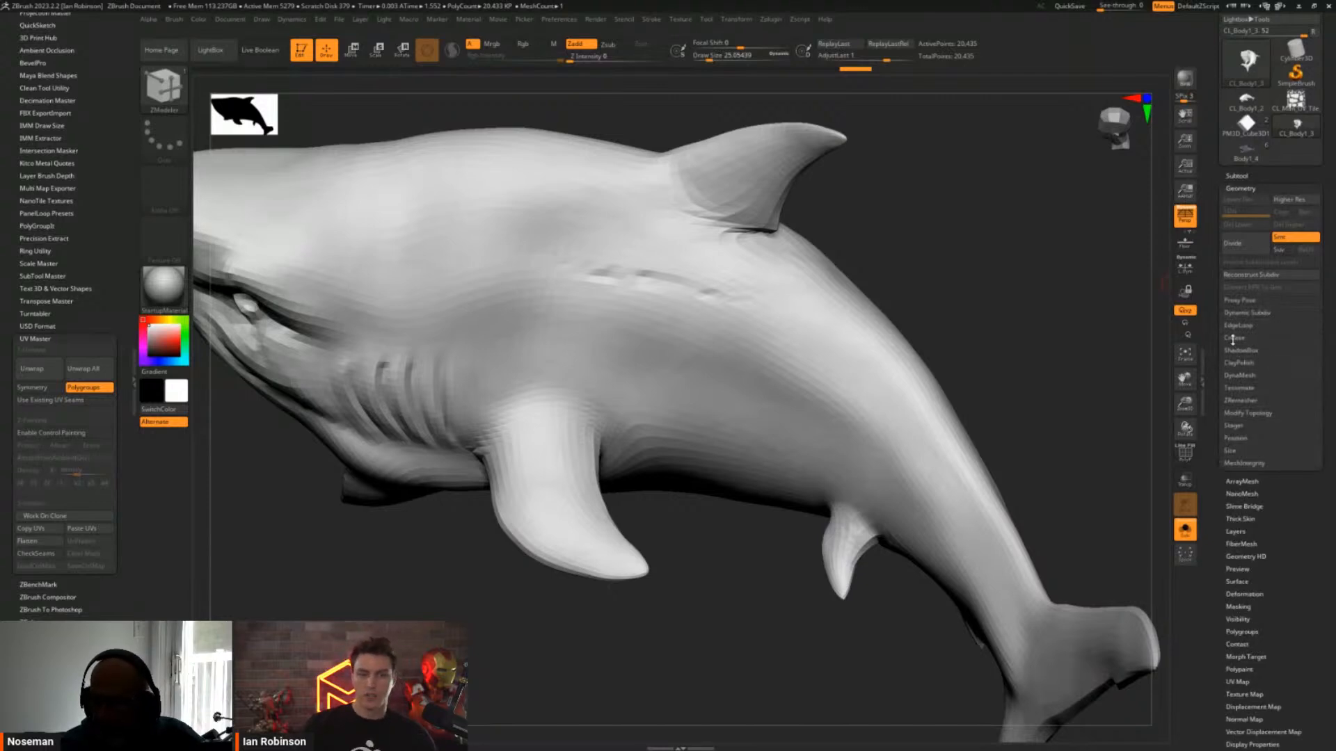
click(1233, 338)
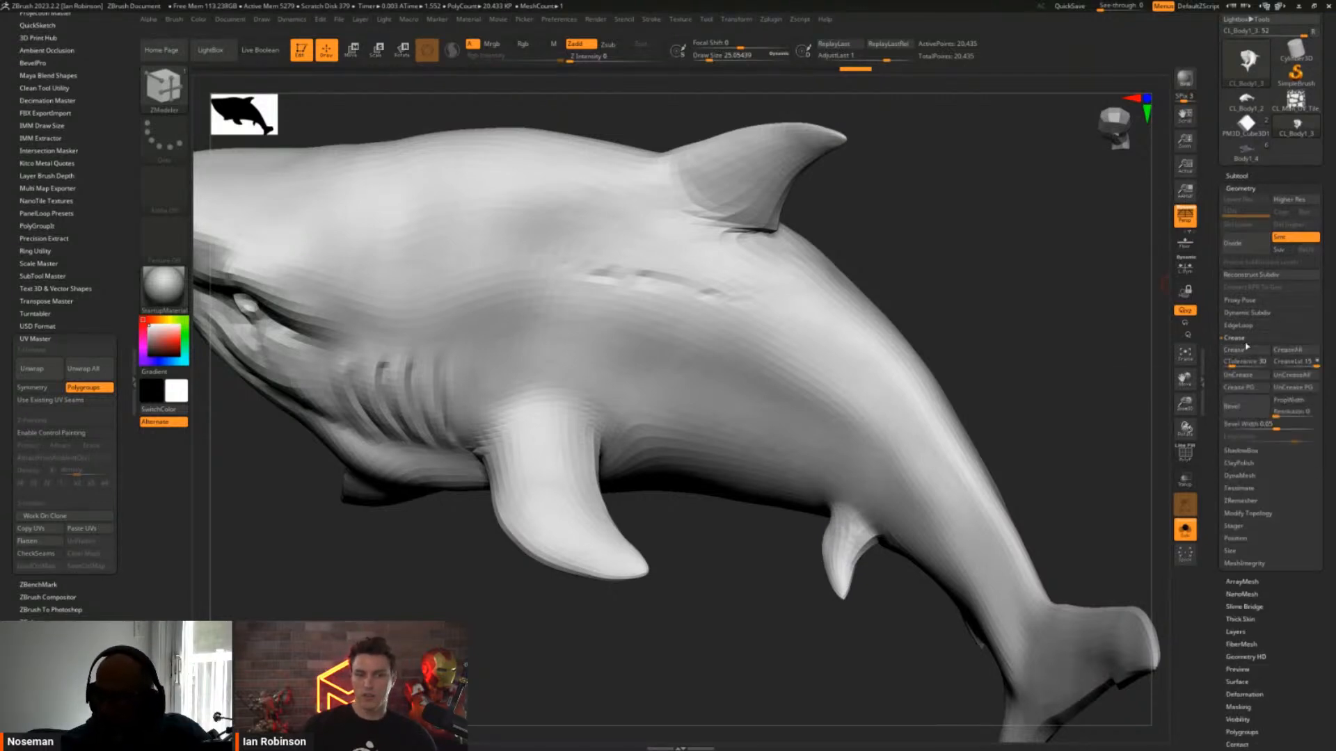
click(1280, 376)
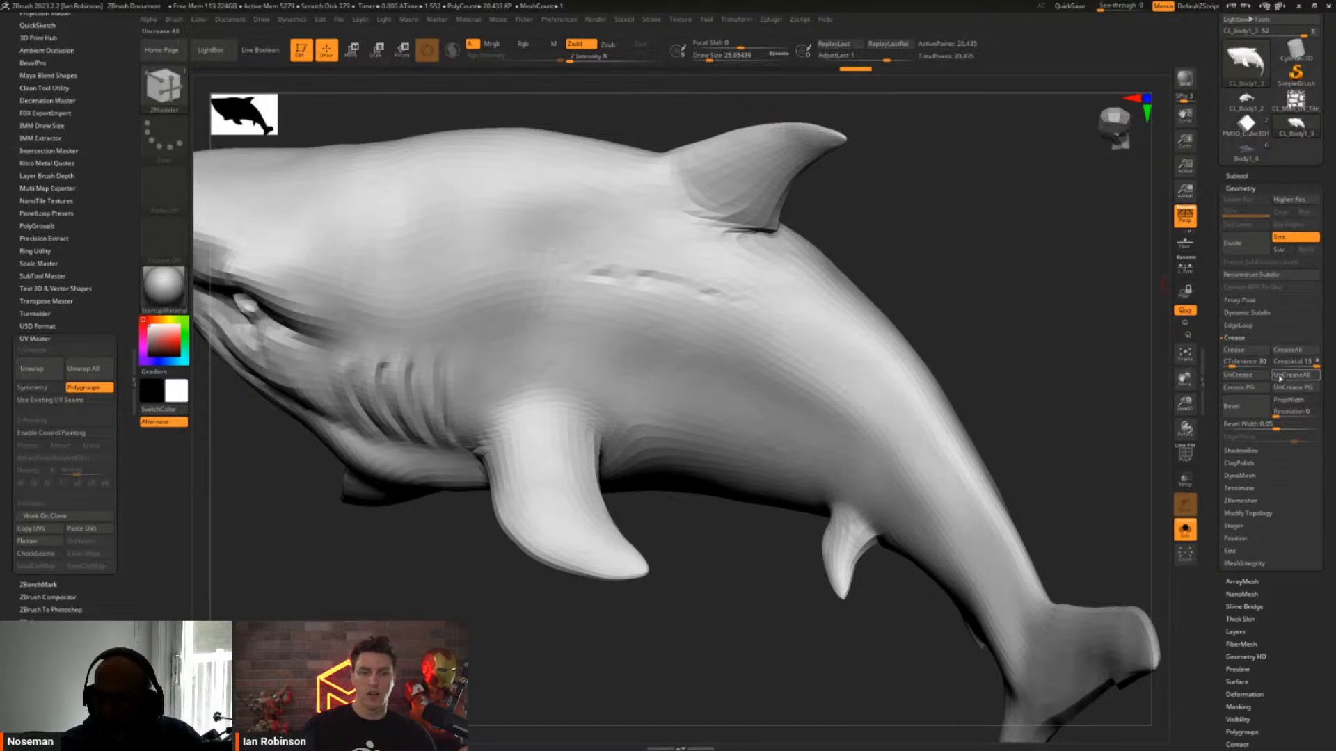
drag(1031, 351, 1060, 348)
key(shift+f)
Morph the uncreased creature into its UV layout to check the islands, then return it to its 3D shape
scroll(1270, 511, down, 3)
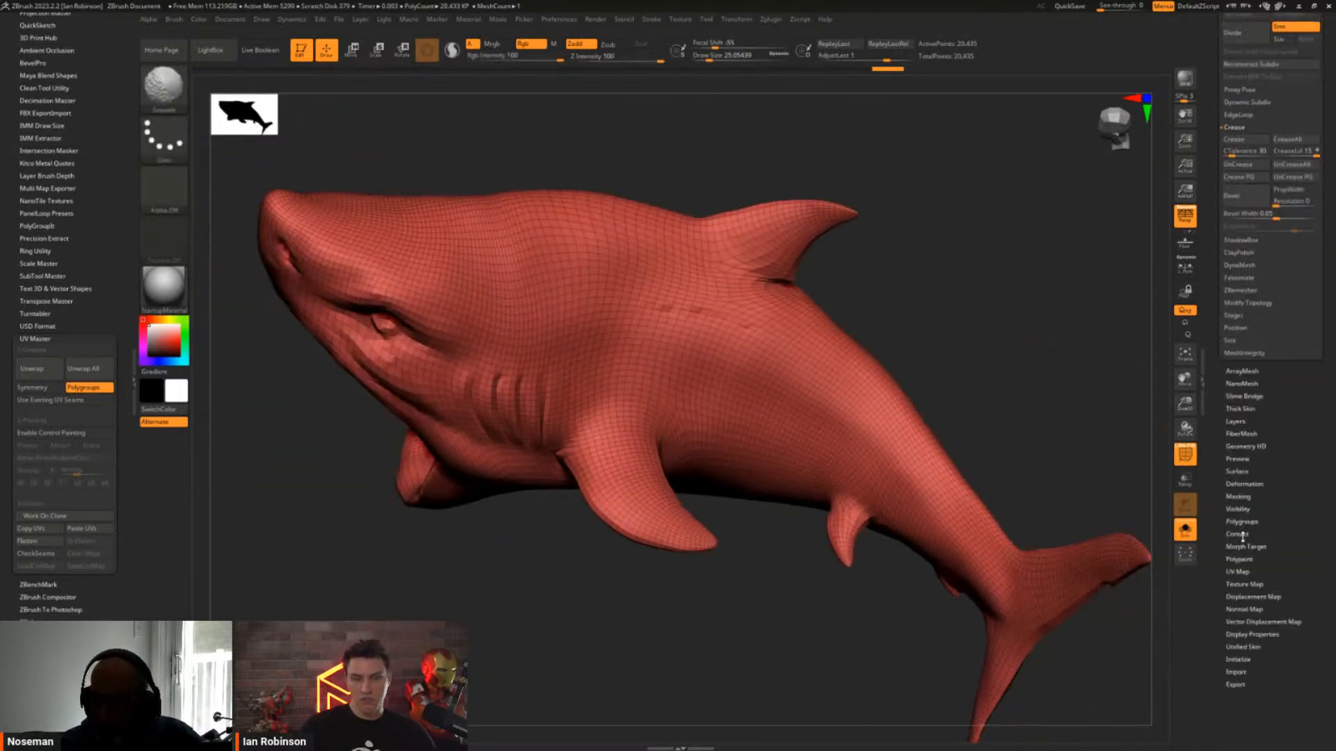
shift+click(1249, 545)
shift+click(1246, 544)
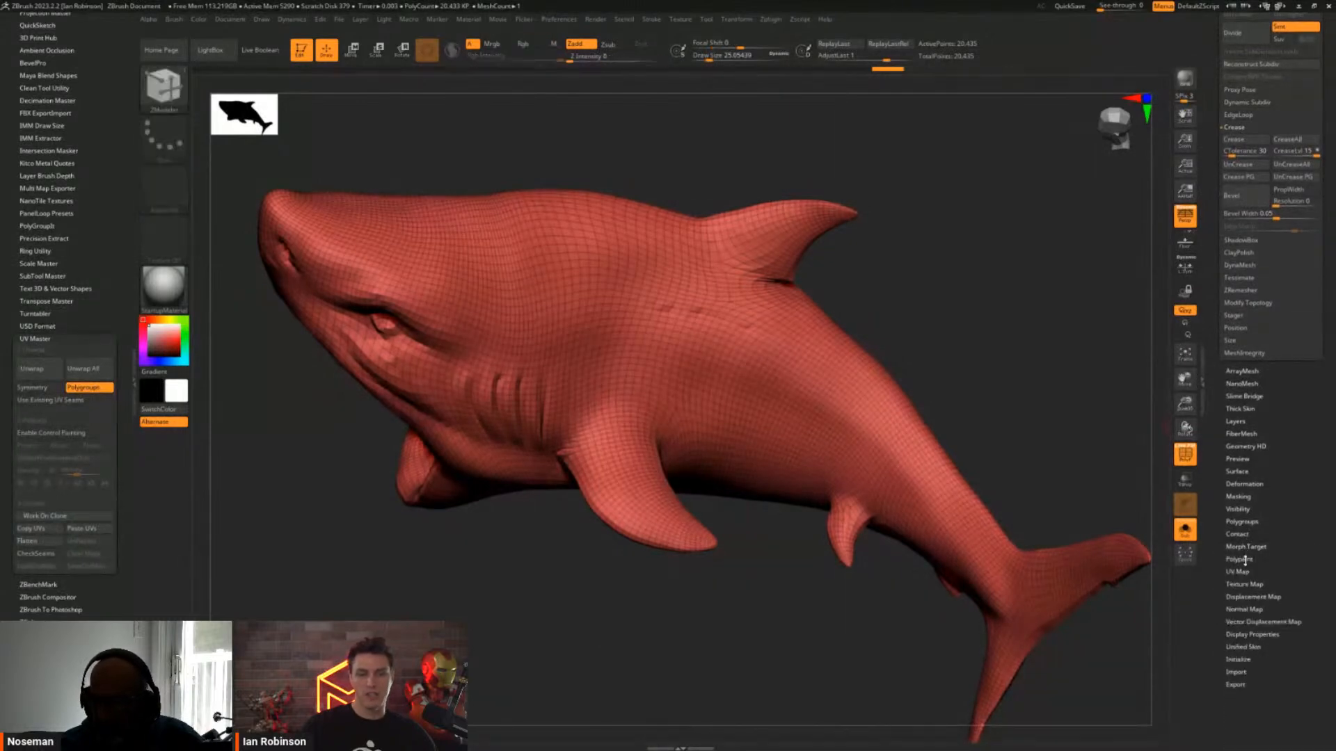
click(1248, 570)
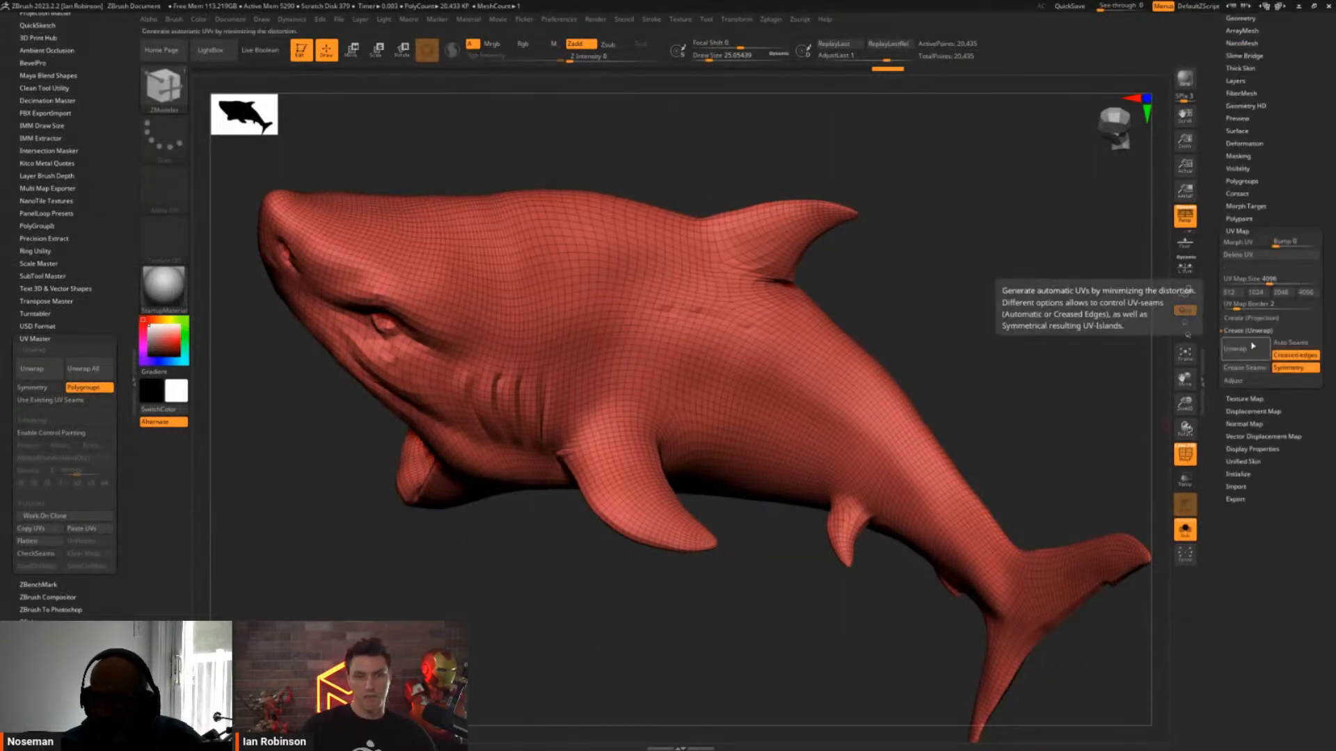
click(1244, 242)
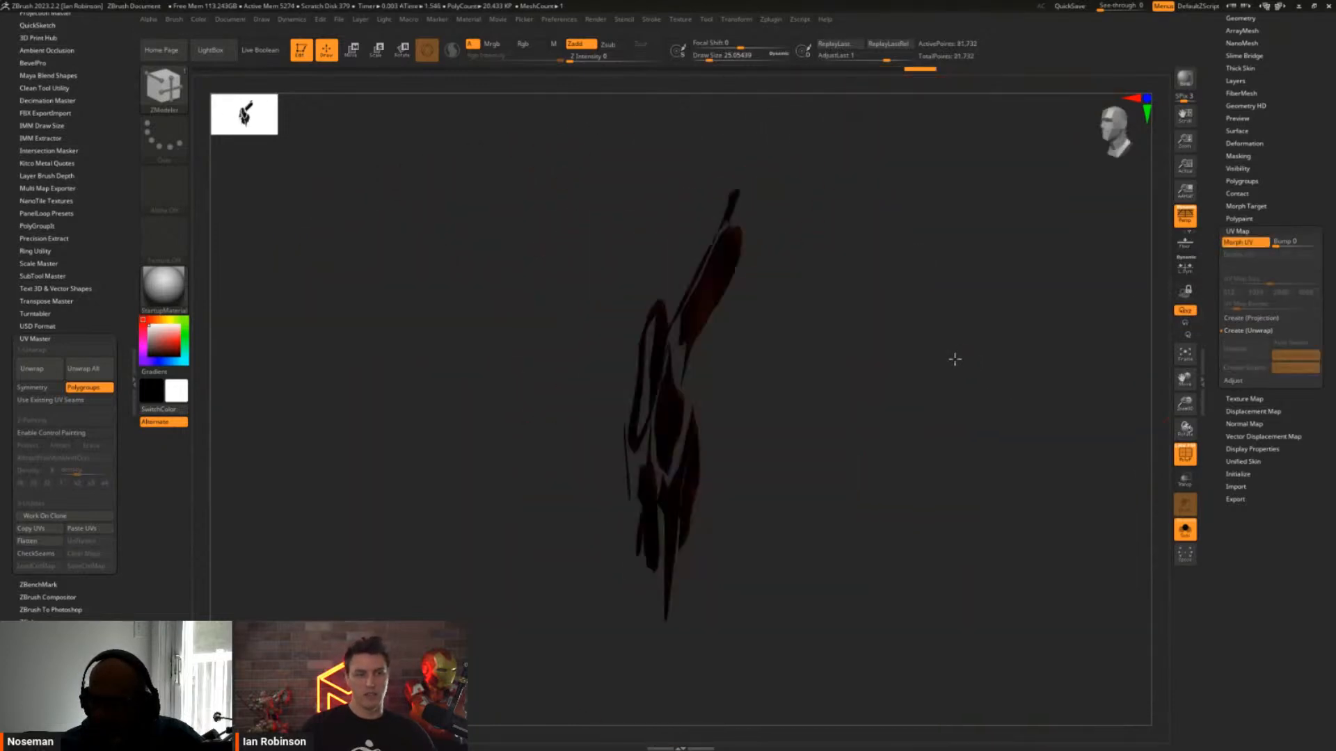
click(1247, 244)
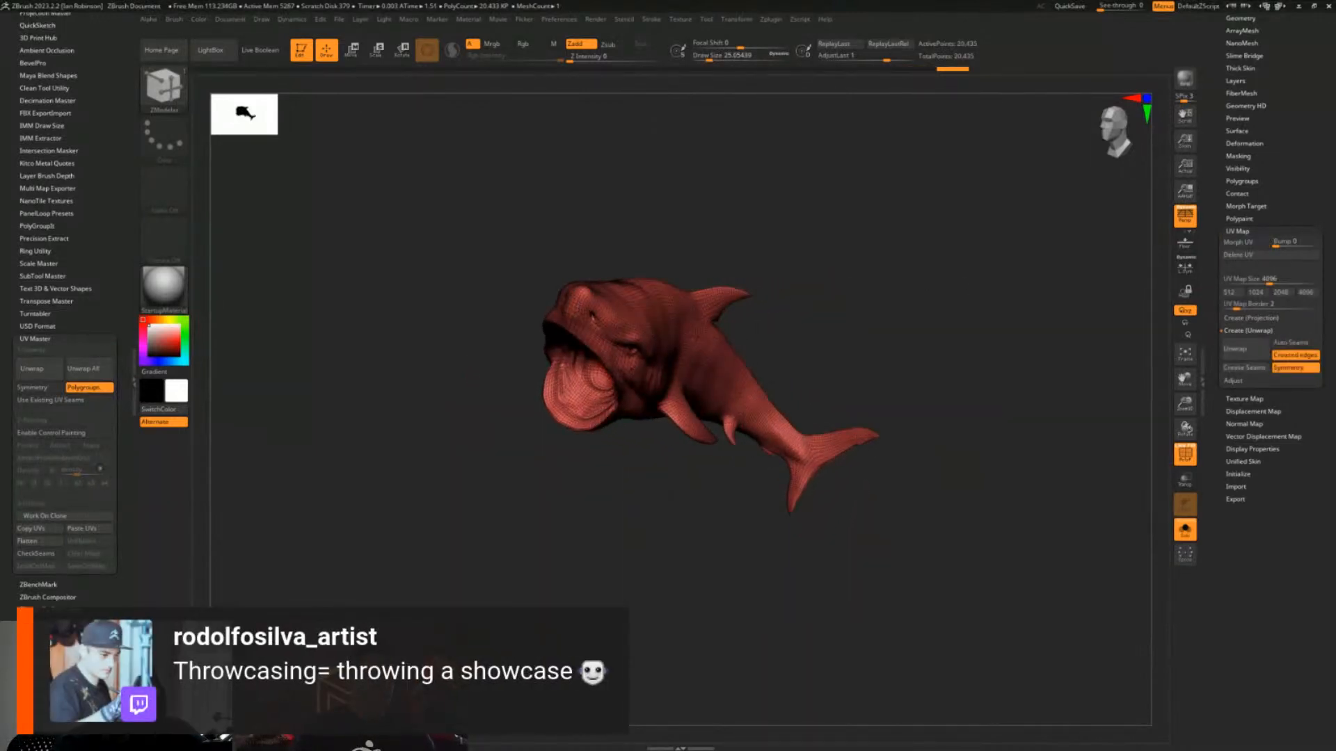
Hide the polyframe, copy the clone's UVs with UV Master and paste them onto the painted Body1_4 shark
key(g)
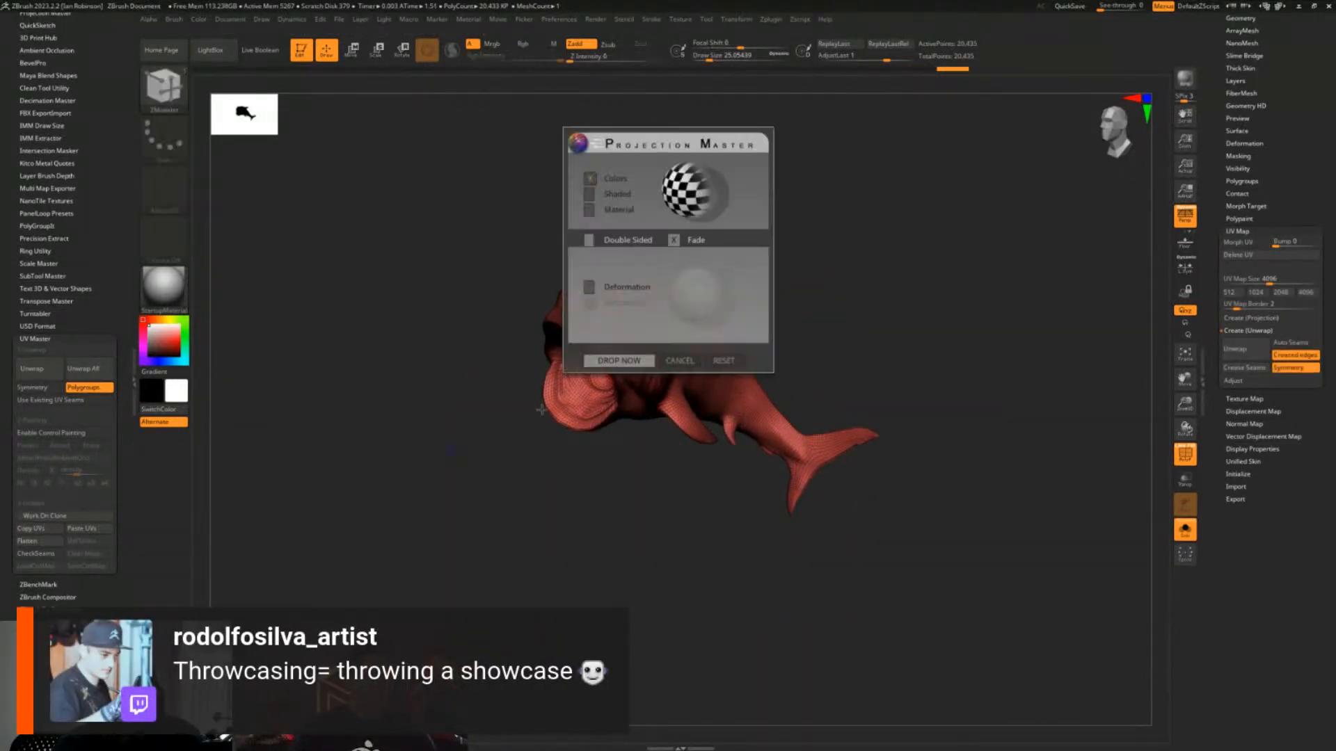
key(Escape)
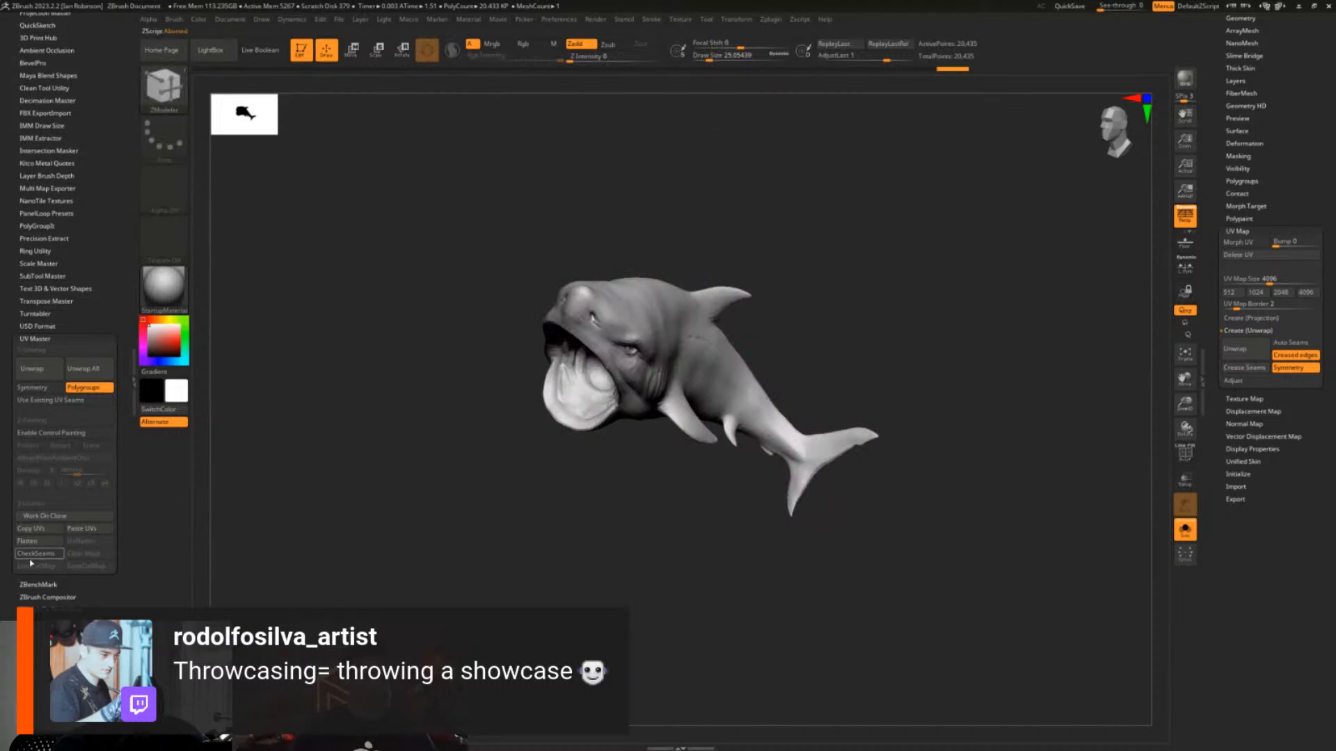
click(42, 531)
scroll(1266, 278, up, 4)
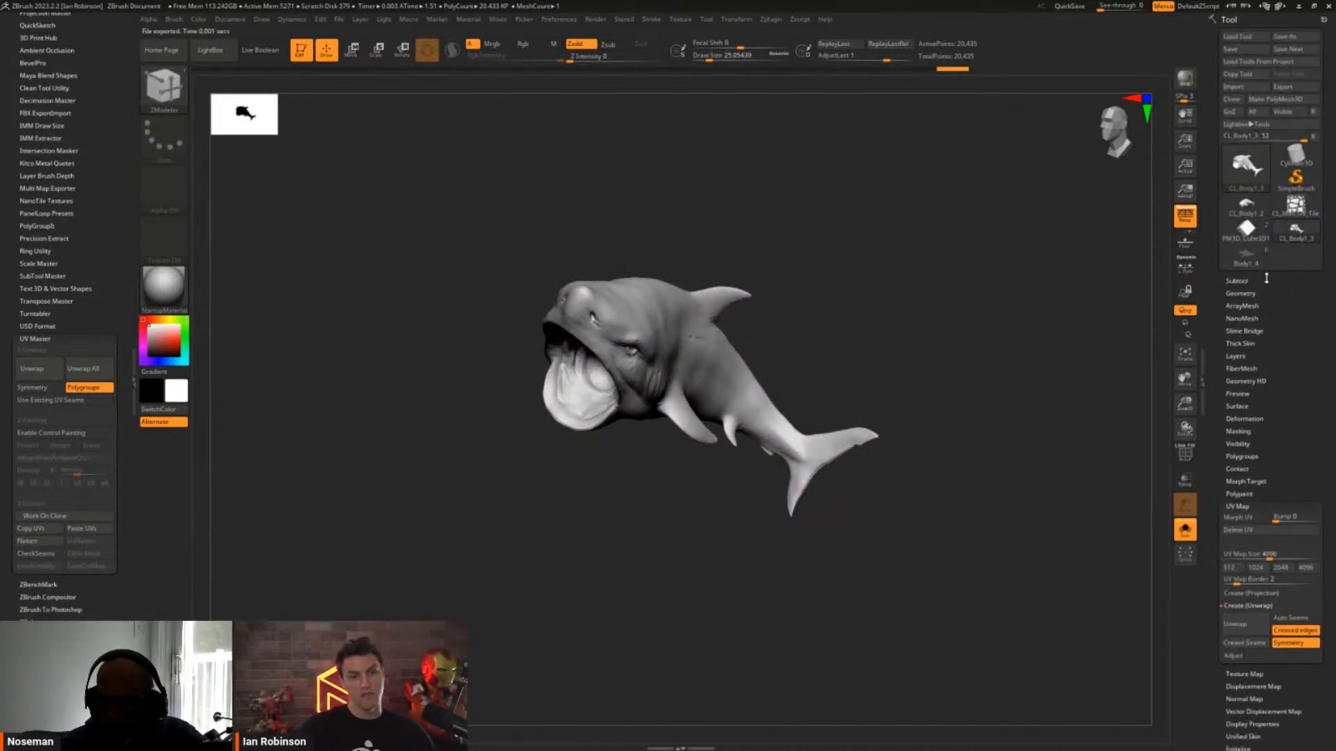
mouse_move(1255, 249)
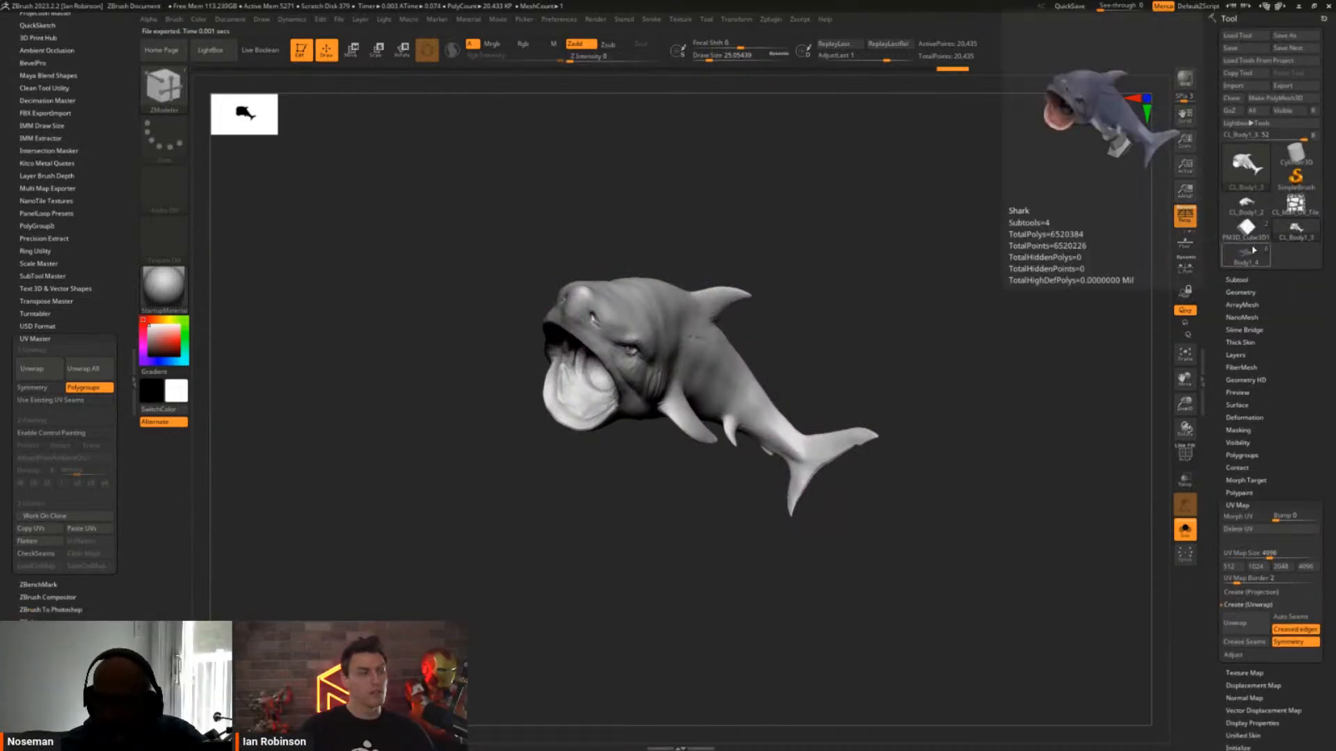
click(1252, 256)
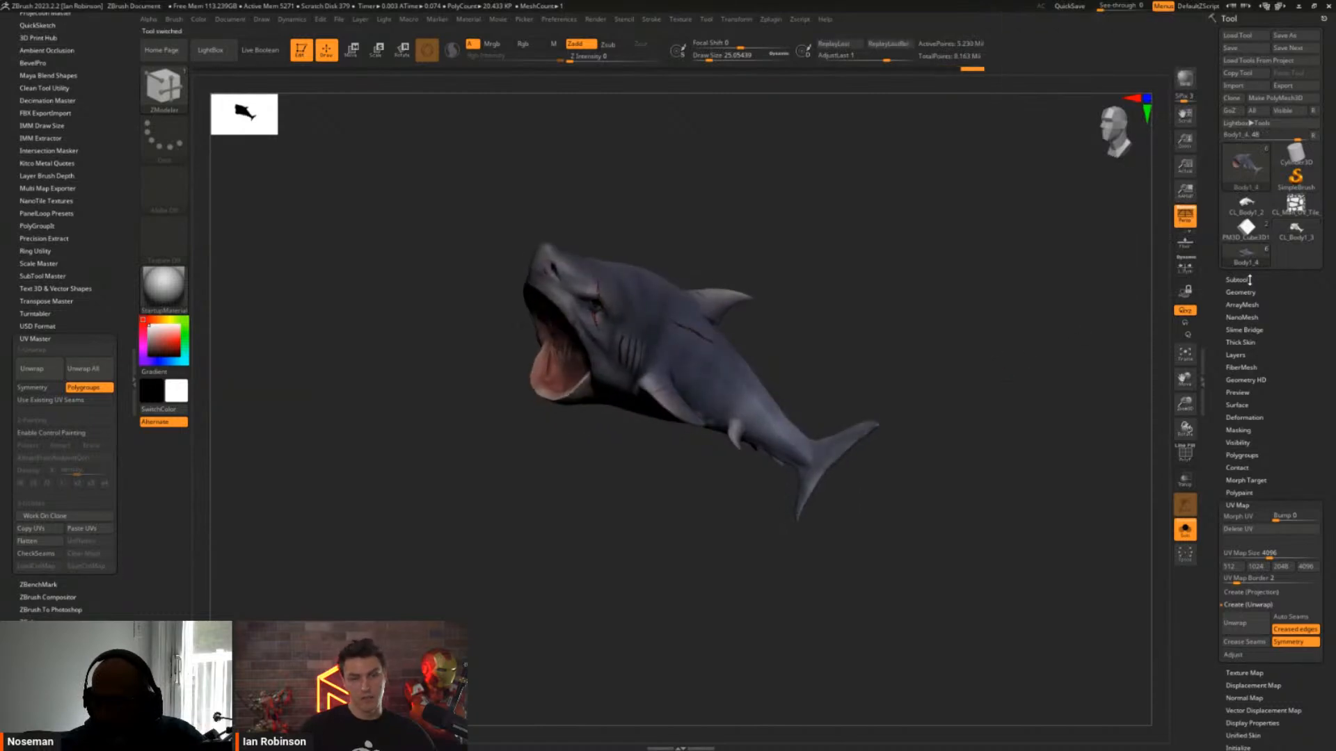
click(89, 529)
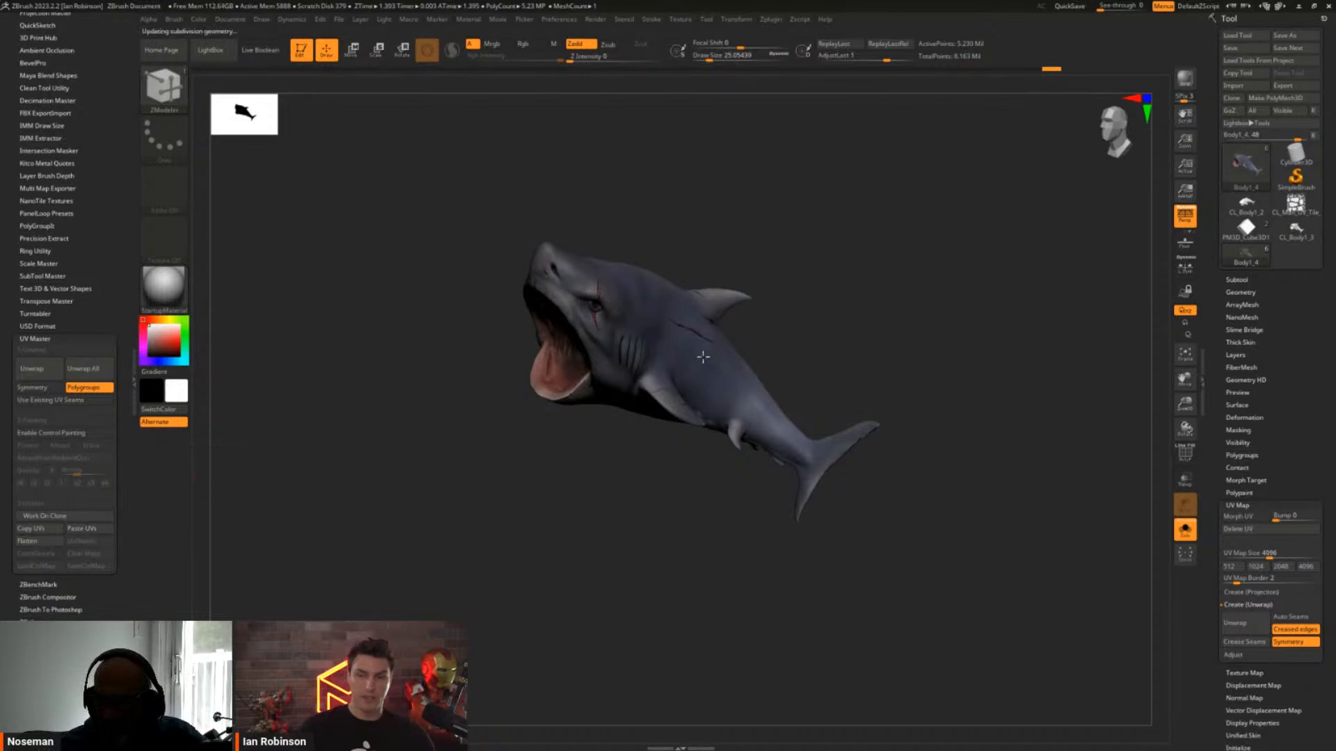
Switch back to the CL_Body1_3 clone and flatten its UVs with UV Master
click(1289, 240)
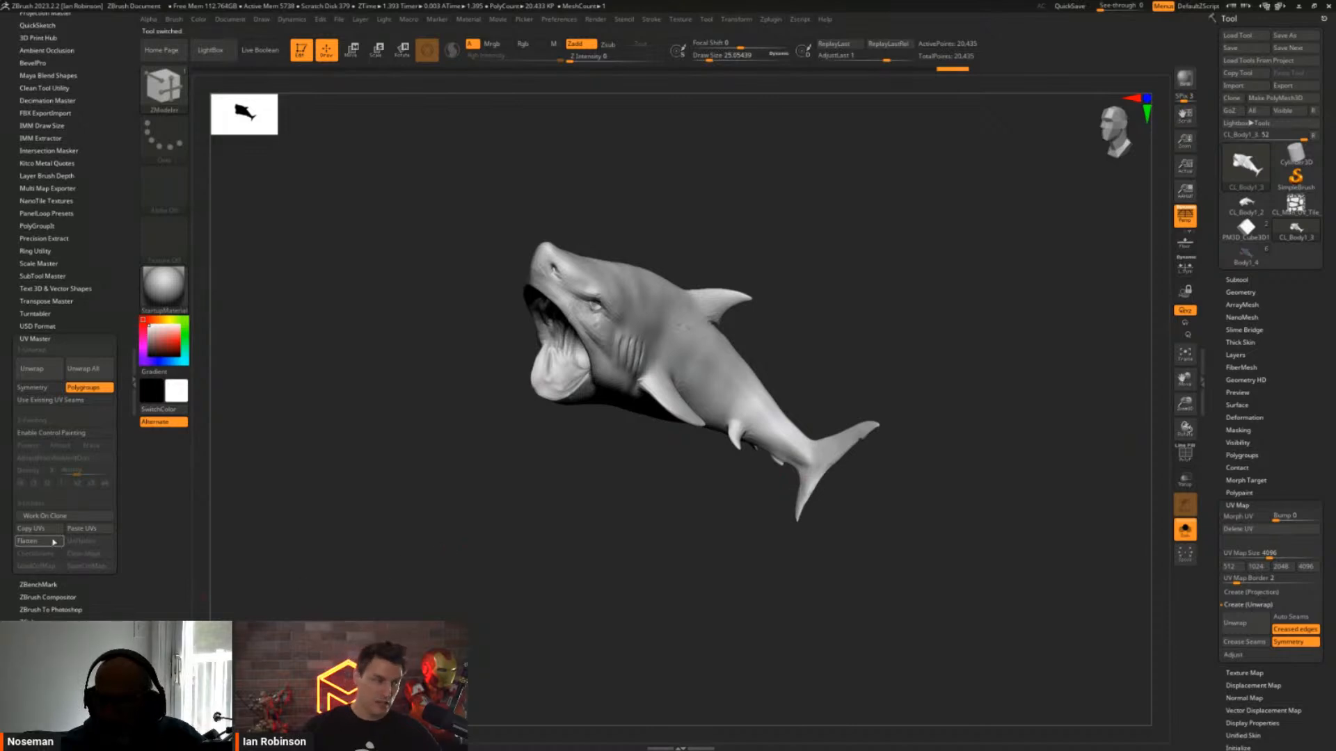
click(28, 541)
key(space)
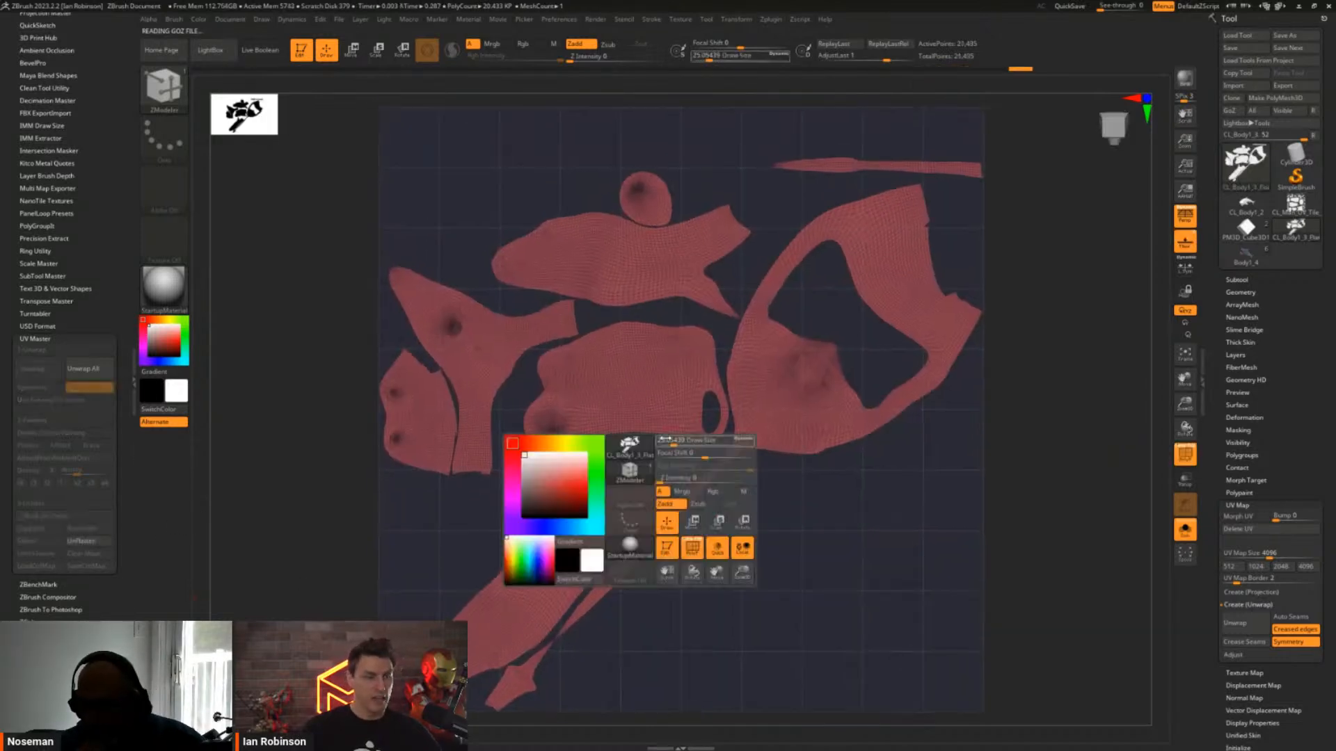
Assign a separate polygroup to each flattened UV island with Auto Groups
scroll(1328, 450, down, 3)
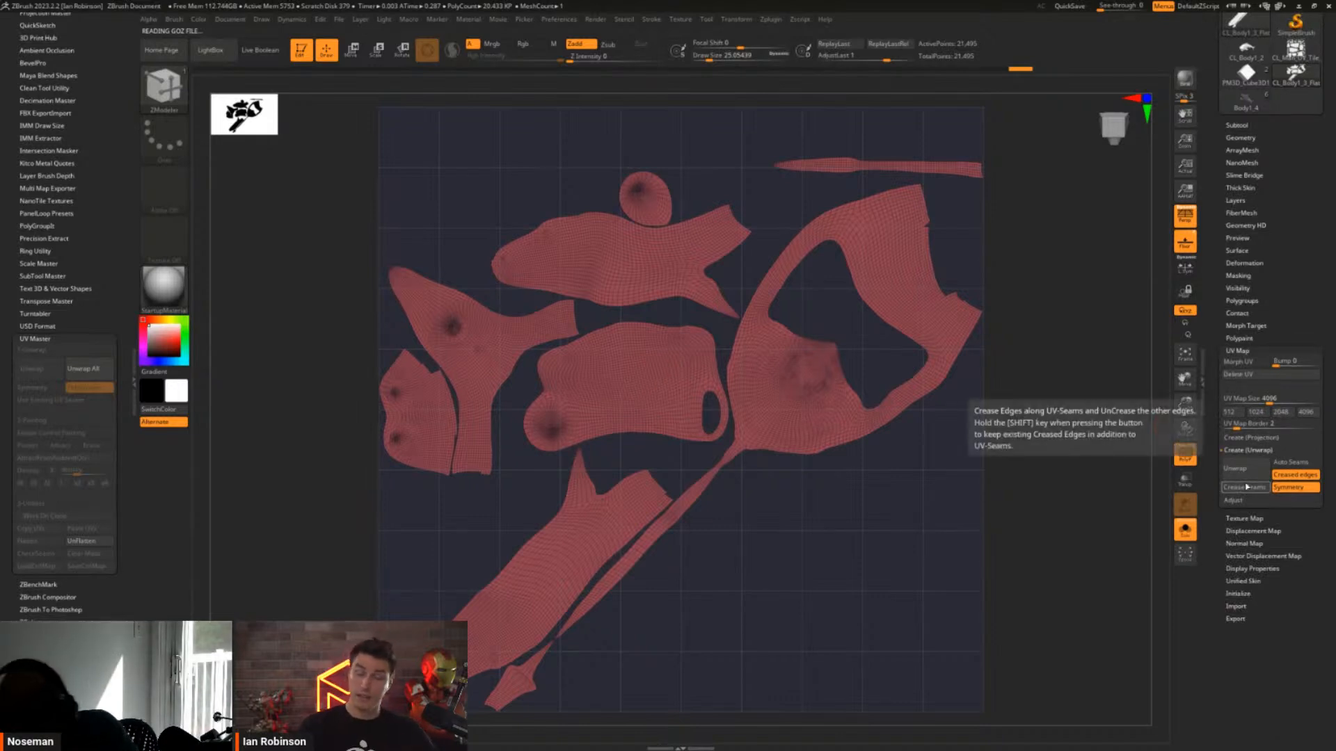
click(1237, 351)
click(1248, 301)
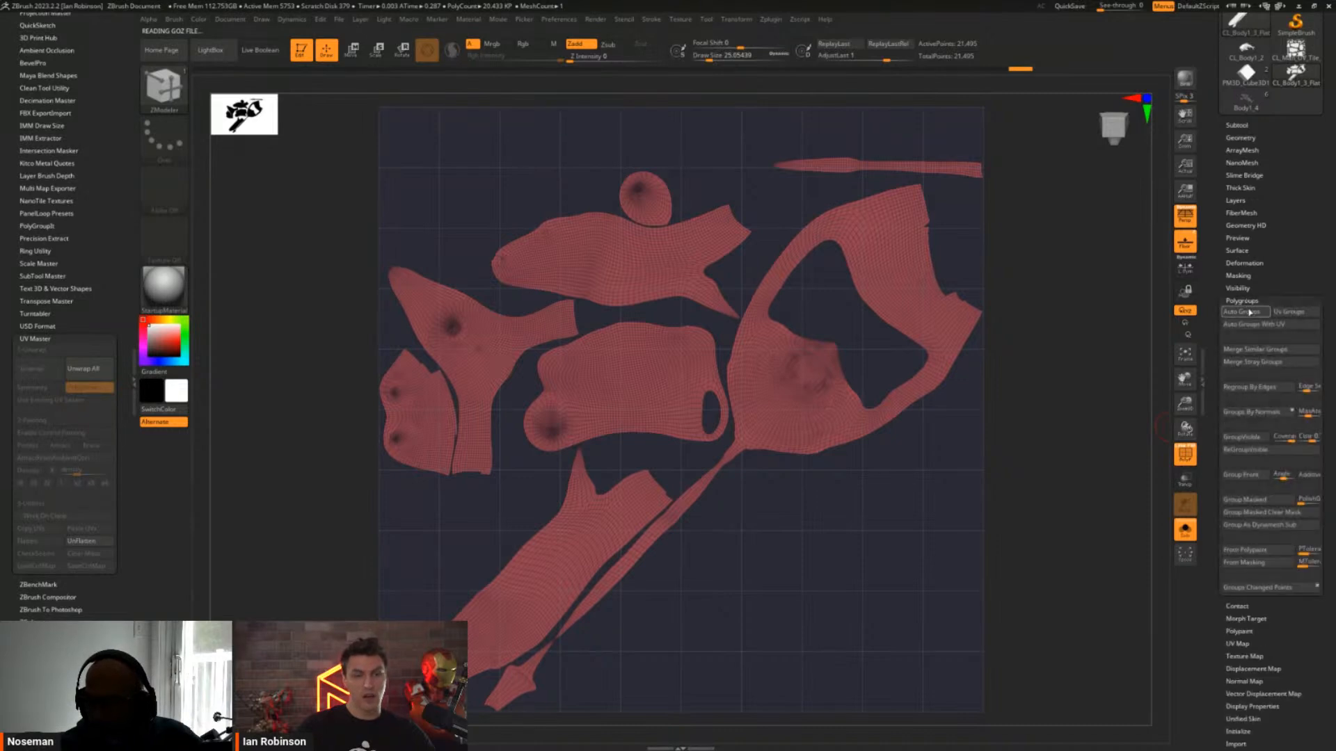
click(1241, 311)
Isolate the UV island with the fin hole, then rotate, enlarge and move it into the empty lower-right area of the UV tile
key(w)
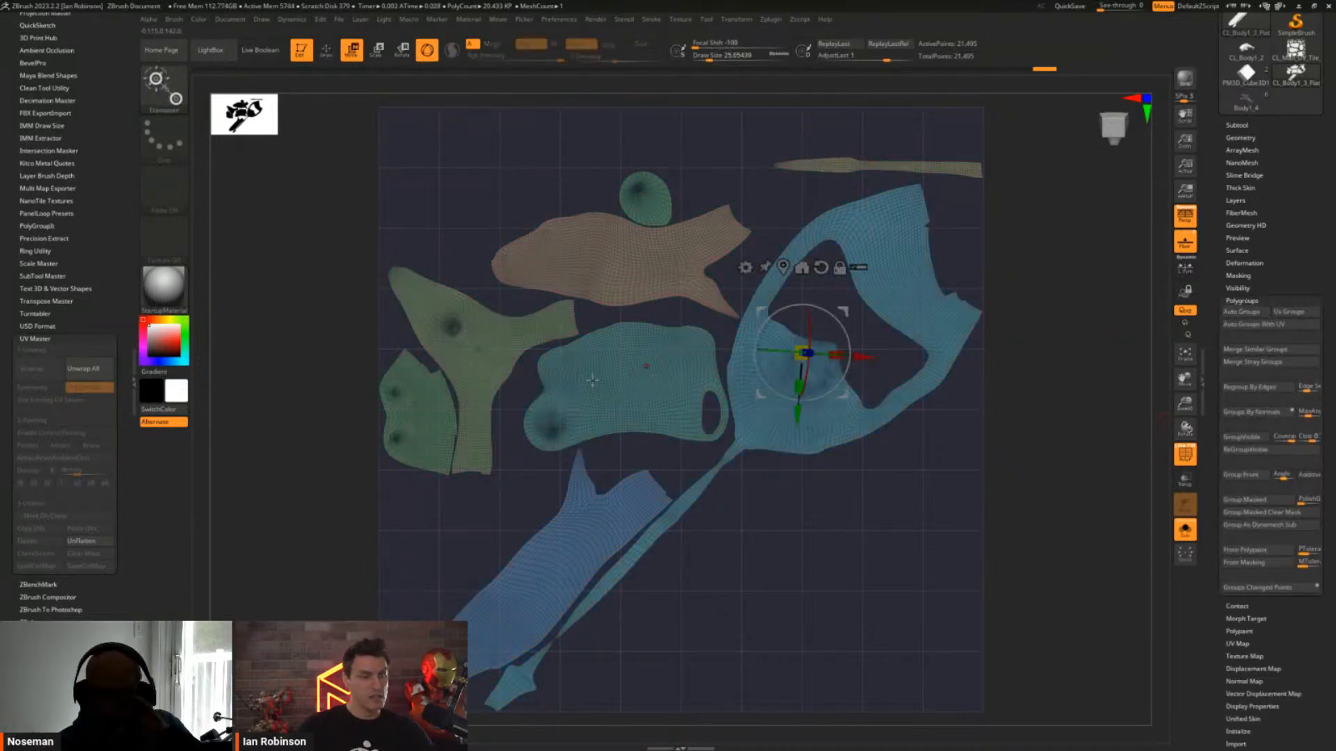
ctrl+click(650, 374)
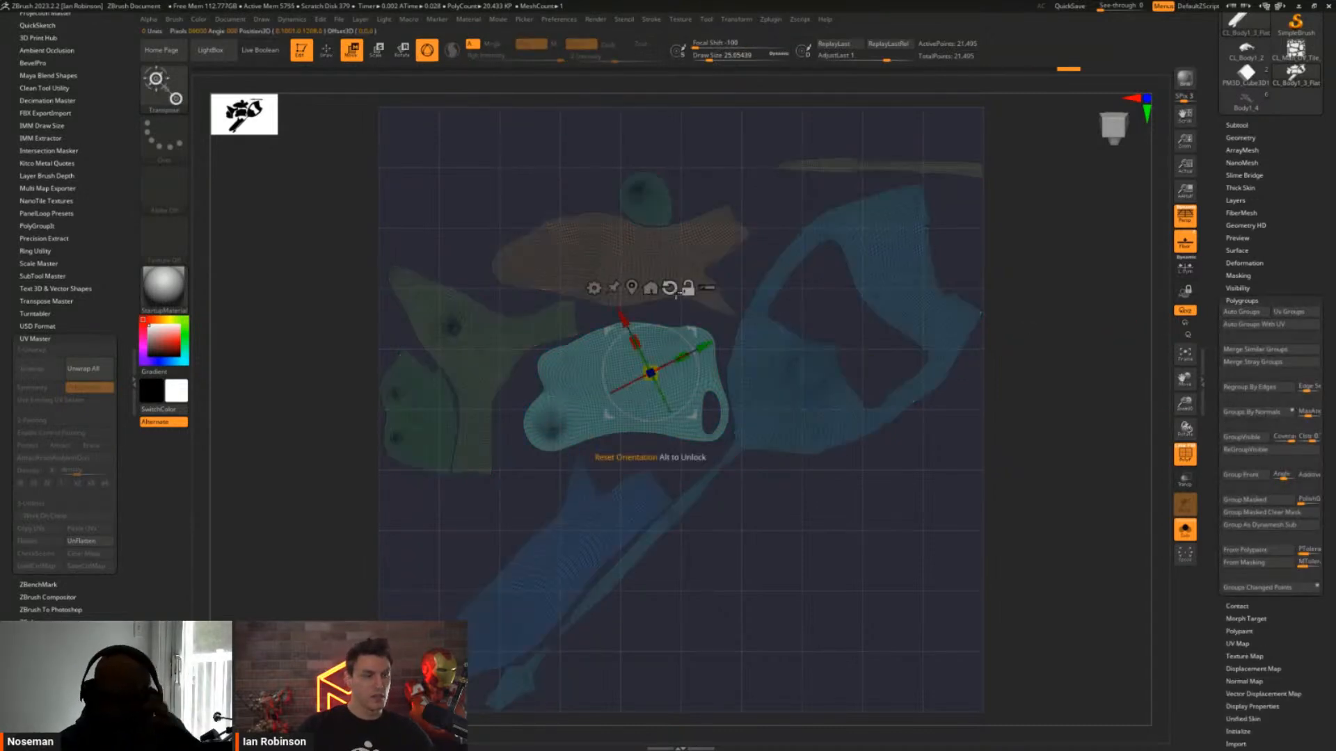
drag(650, 360, 855, 588)
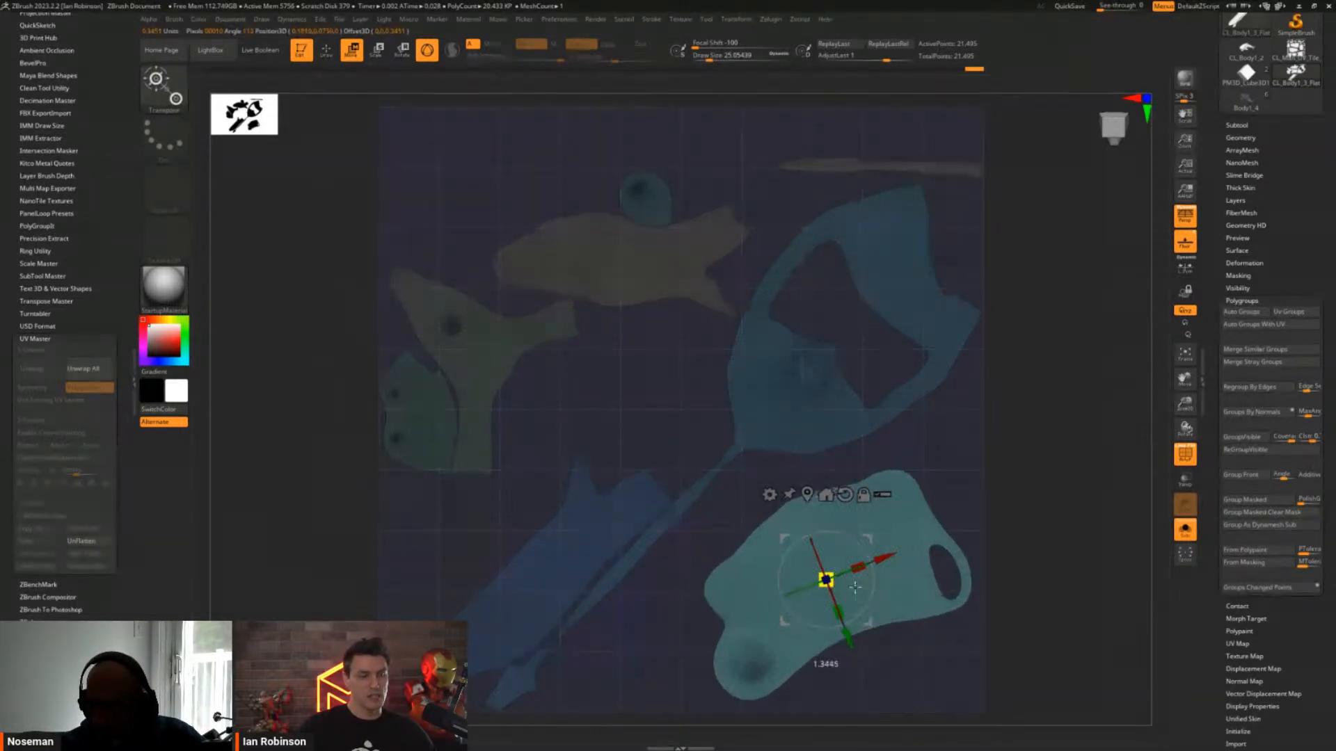
Isolate the small round fin island, realign its gizmo, and move it enlarged into the gap at the UV tile's centre
ctrl+click(645, 203)
alt+click(664, 112)
click(634, 115)
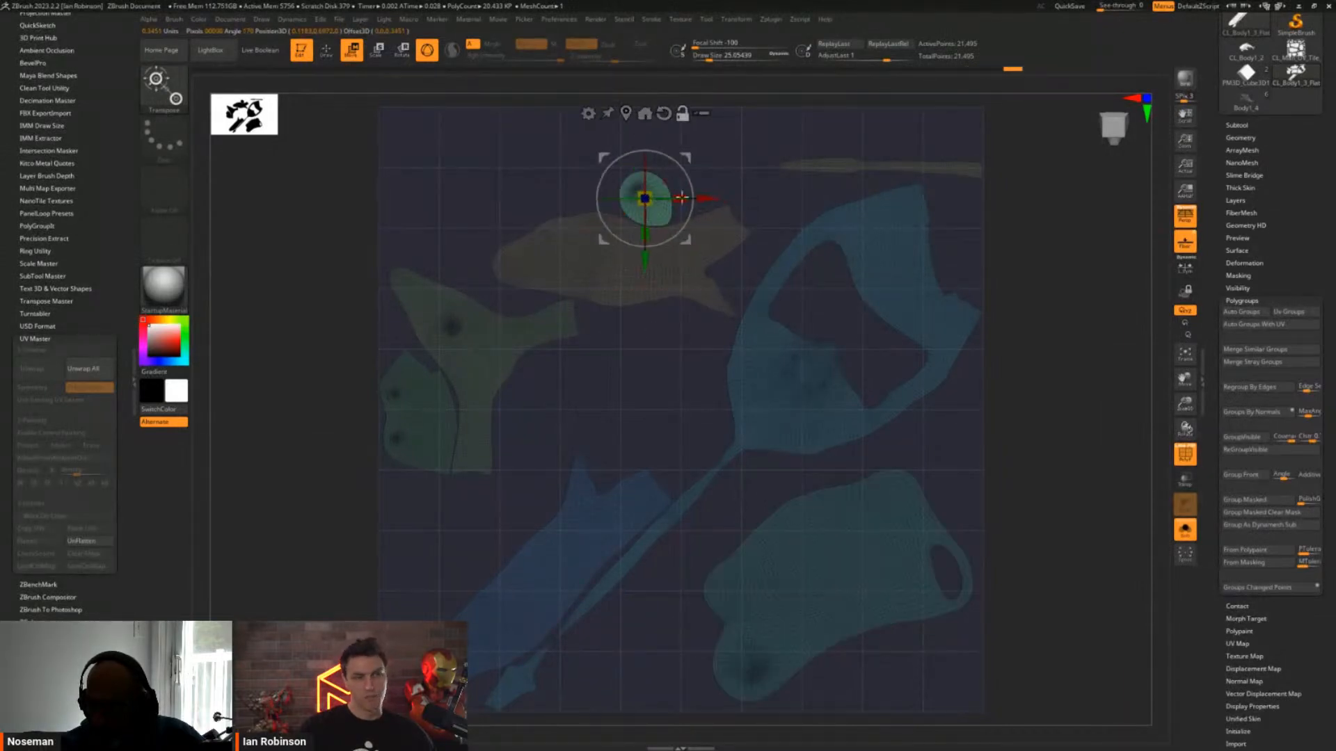
drag(686, 245, 689, 449)
mouse_move(647, 395)
mouse_down()
mouse_move(677, 384)
mouse_move(665, 387)
mouse_up()
ctrl+right_drag(833, 387, 887, 207)
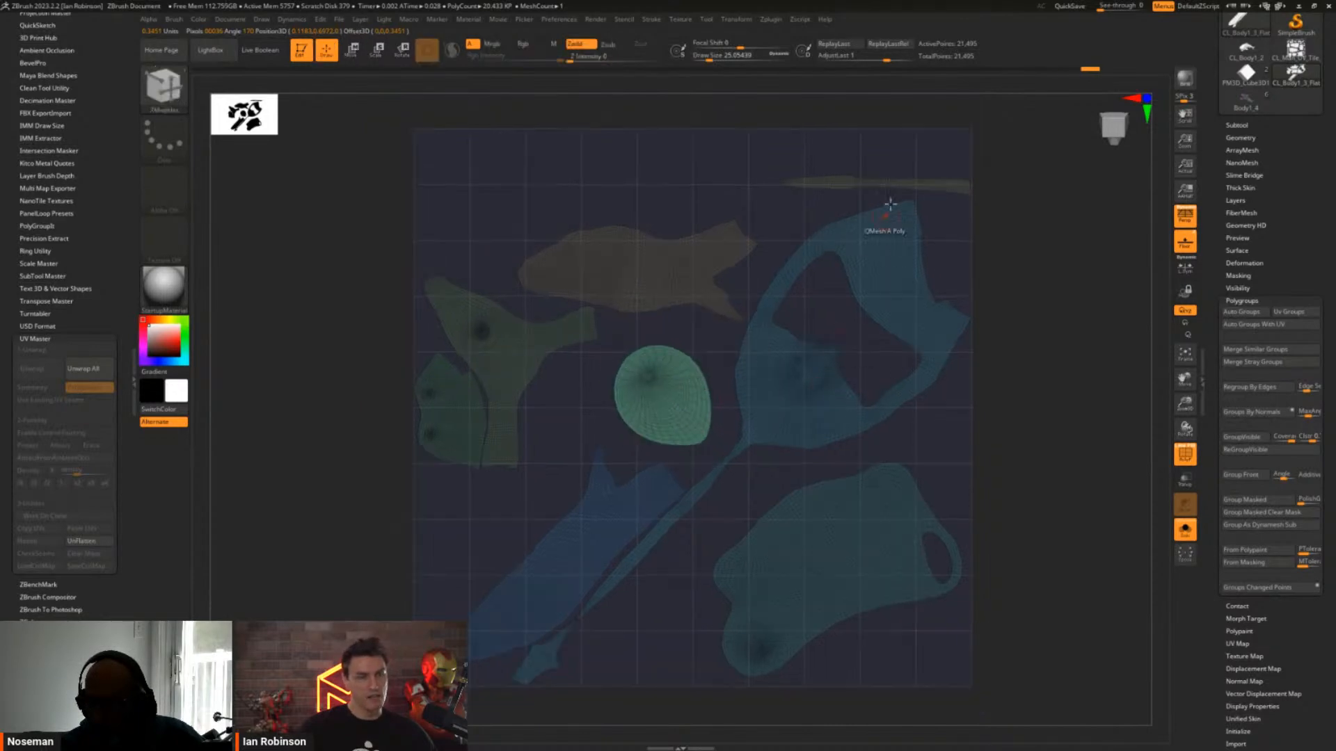
Isolate the long narrow UV island, shift it inward along the tile's upper edge, and clear the mask
ctrl+click(900, 181)
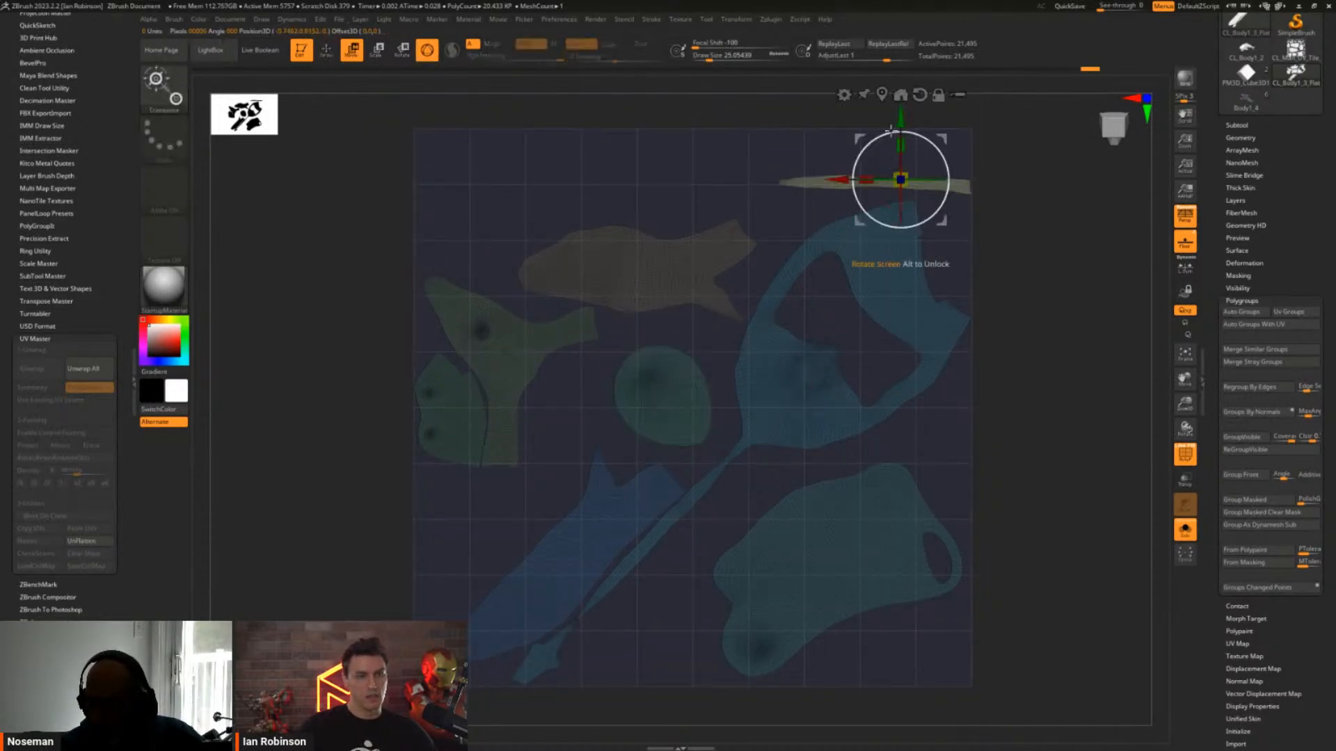
click(897, 99)
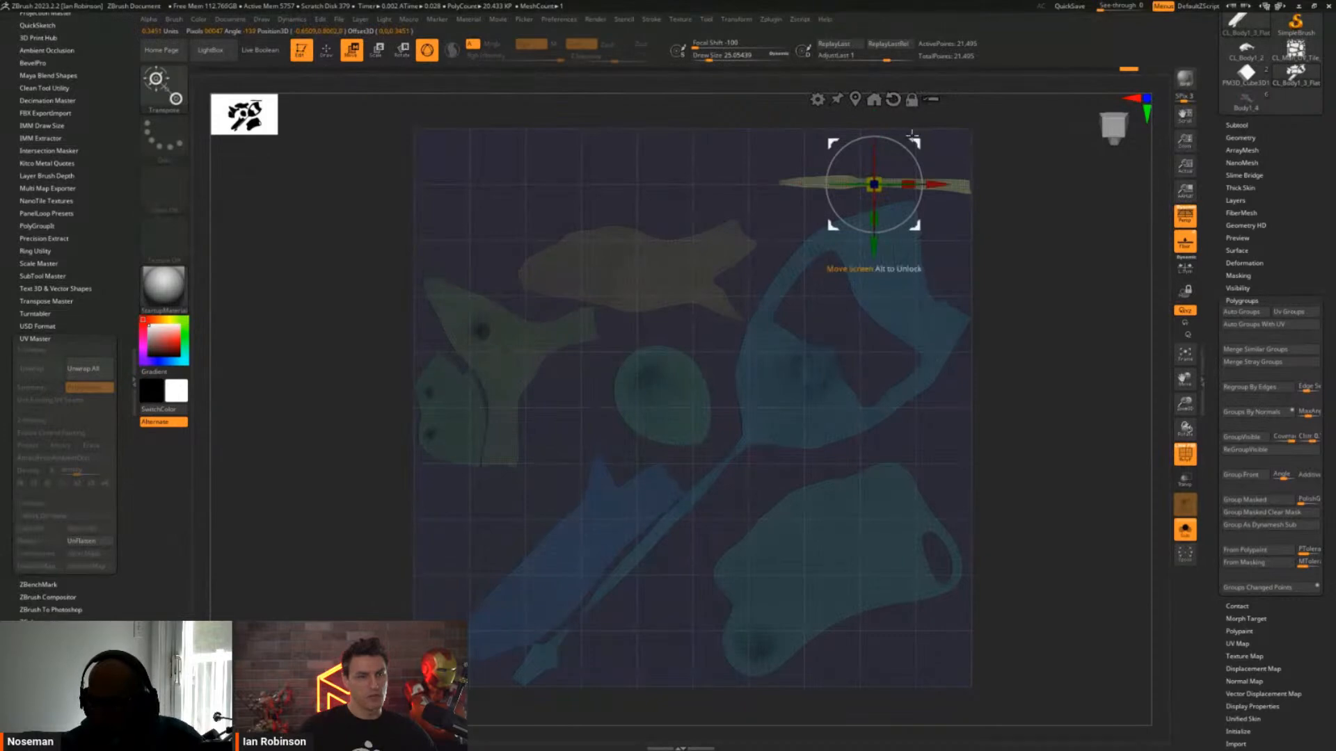
mouse_move(875, 174)
mouse_down()
mouse_move(680, 170)
mouse_move(719, 172)
mouse_up()
key(q)
ctrl+right_drag(921, 269, 979, 264)
ctrl+drag(978, 264, 983, 313)
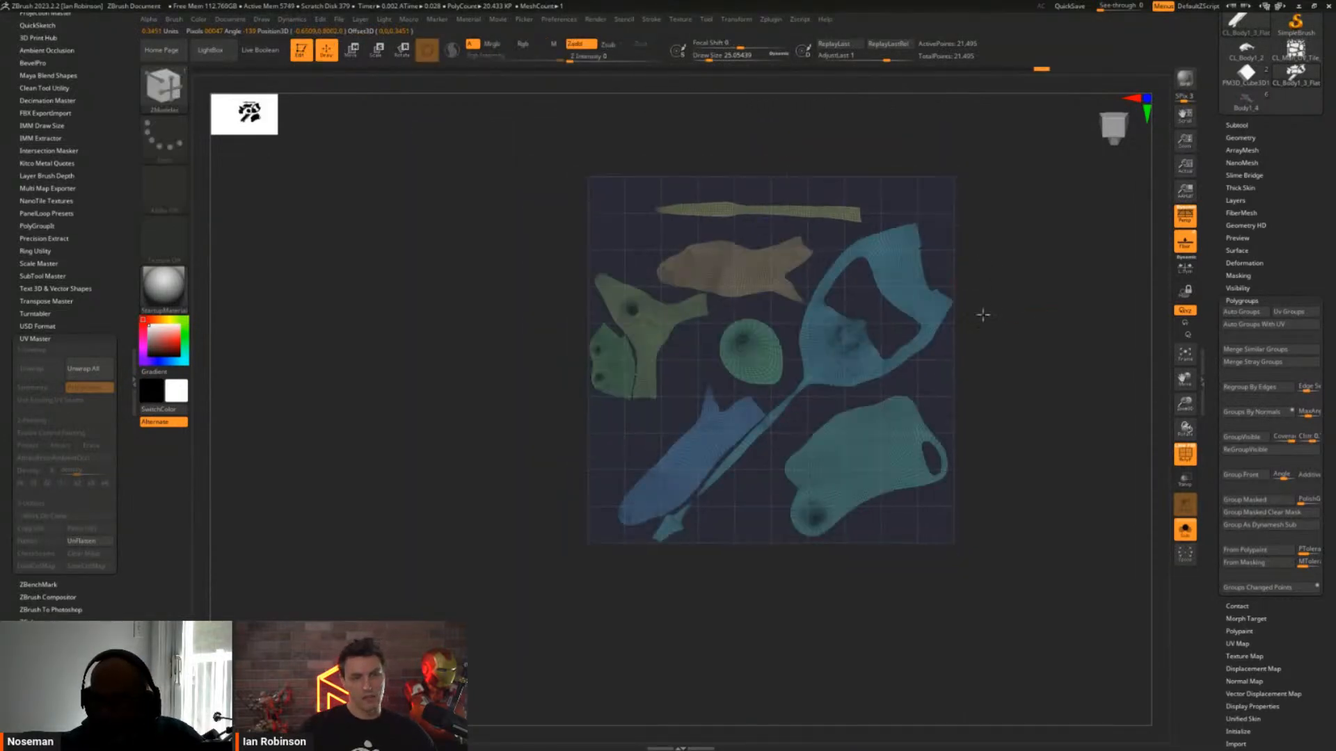
alt+right_drag(984, 313, 948, 327)
Unflatten the clone and transfer its rearranged UVs onto the painted Body1_4 shark
click(80, 541)
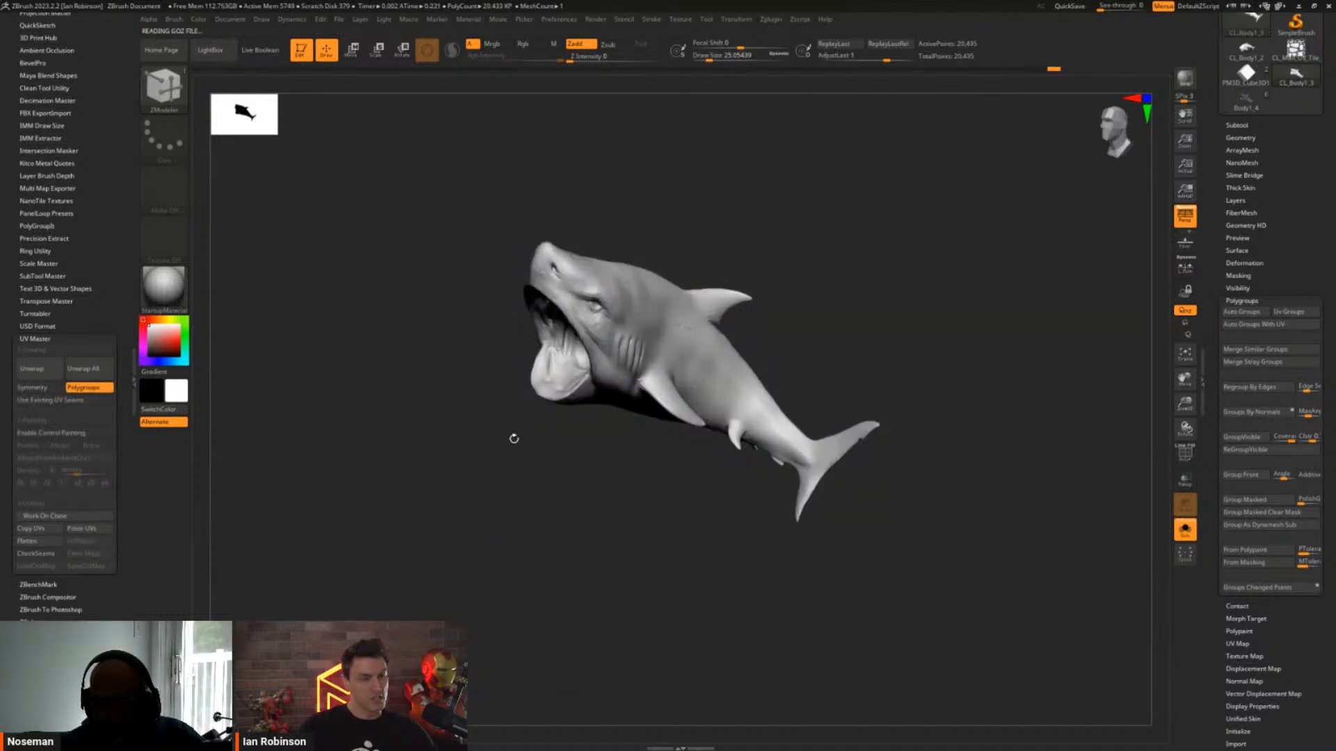
ctrl+right_drag(513, 439, 597, 442)
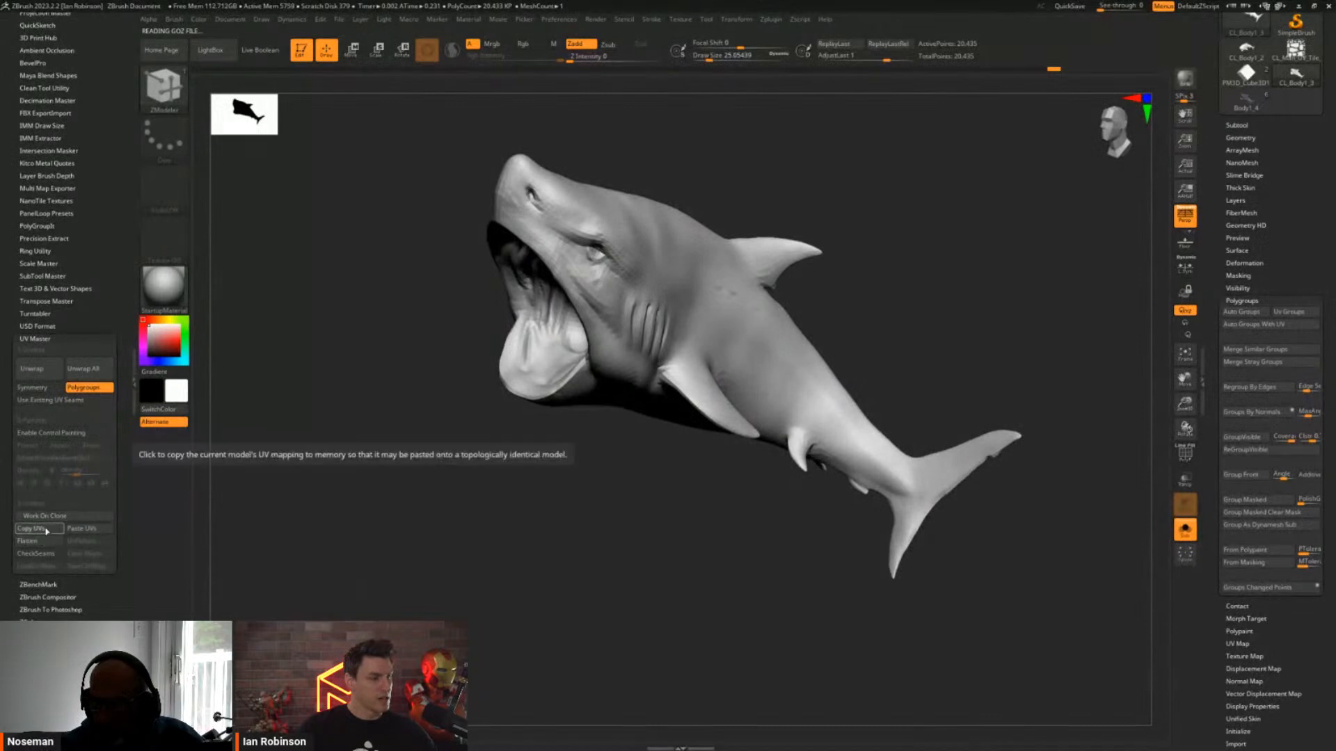
click(1246, 101)
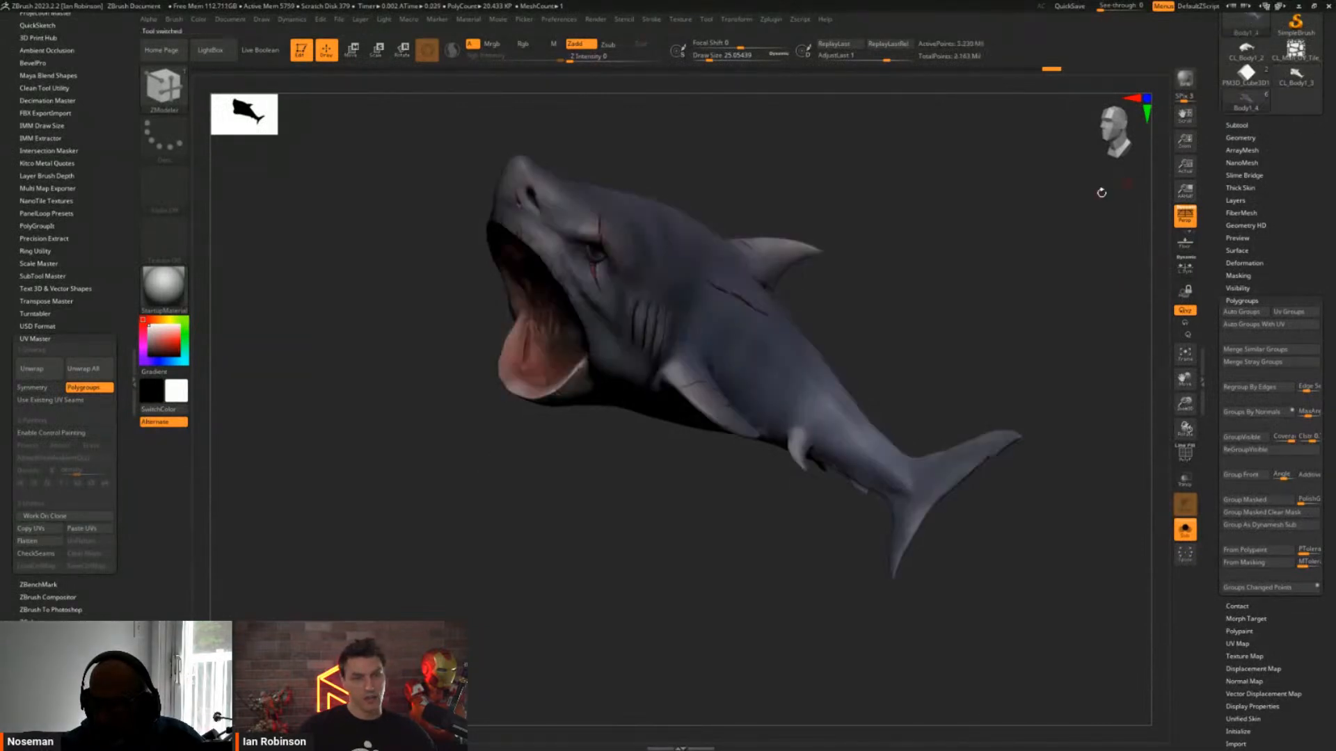
click(82, 529)
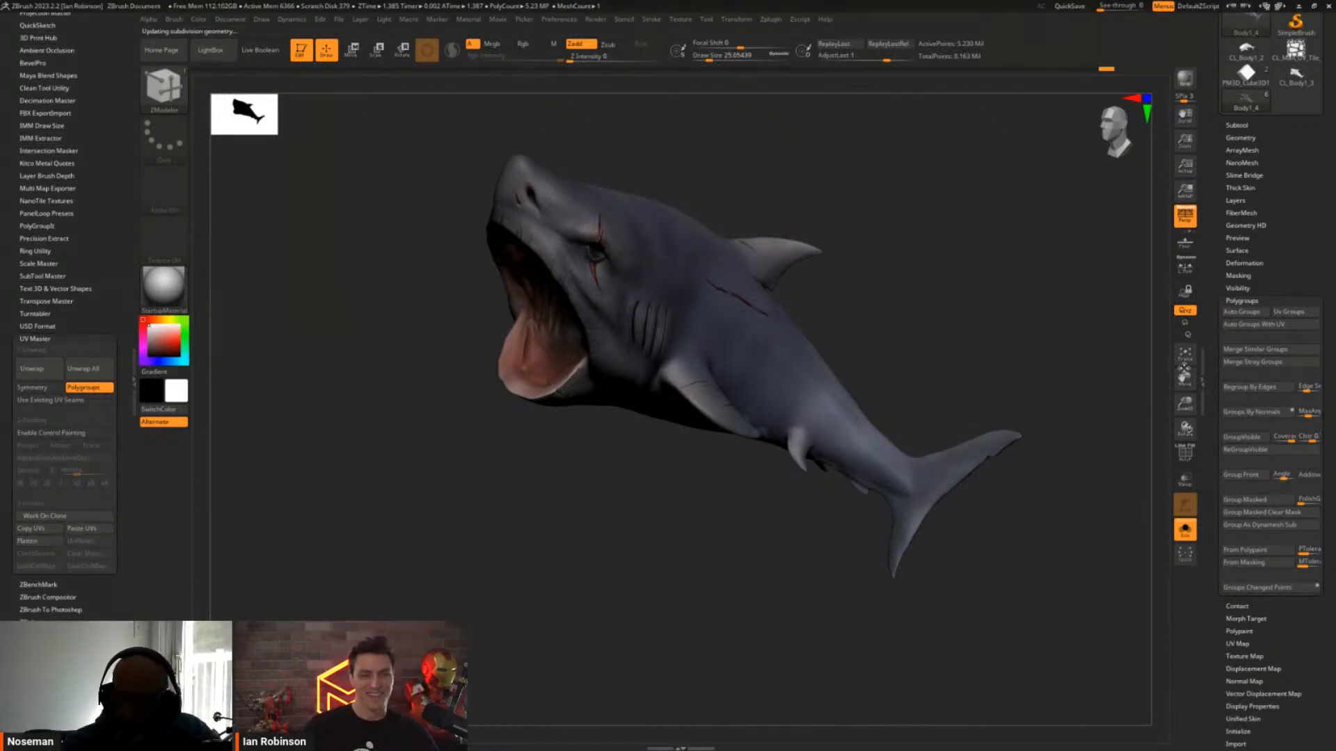
Collapse the polygroup settings and show the polyframe on the detailed shark to examine its body from the side
click(1243, 300)
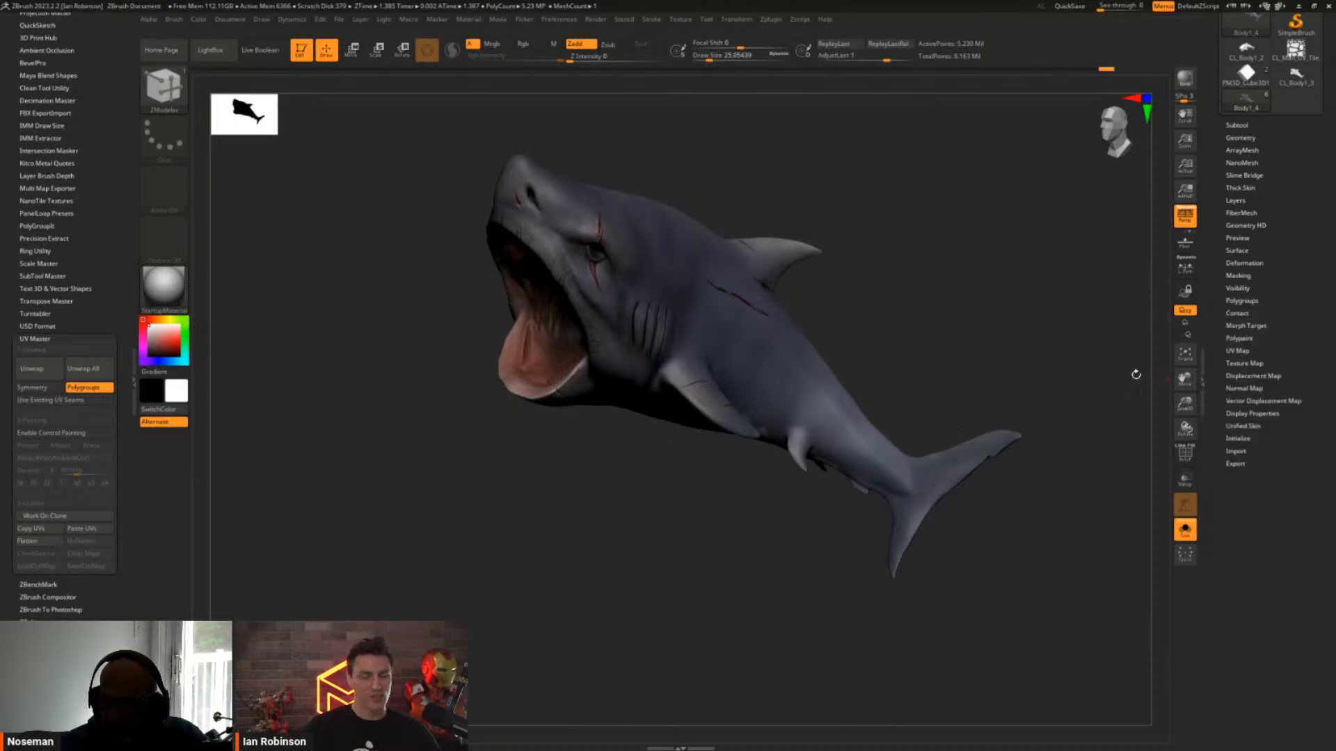
drag(932, 349, 910, 361)
mouse_move(942, 306)
alt+mouse_down()
mouse_move(933, 345)
mouse_move(1068, 319)
mouse_move(977, 316)
alt+mouse_up()
key(shift+f)
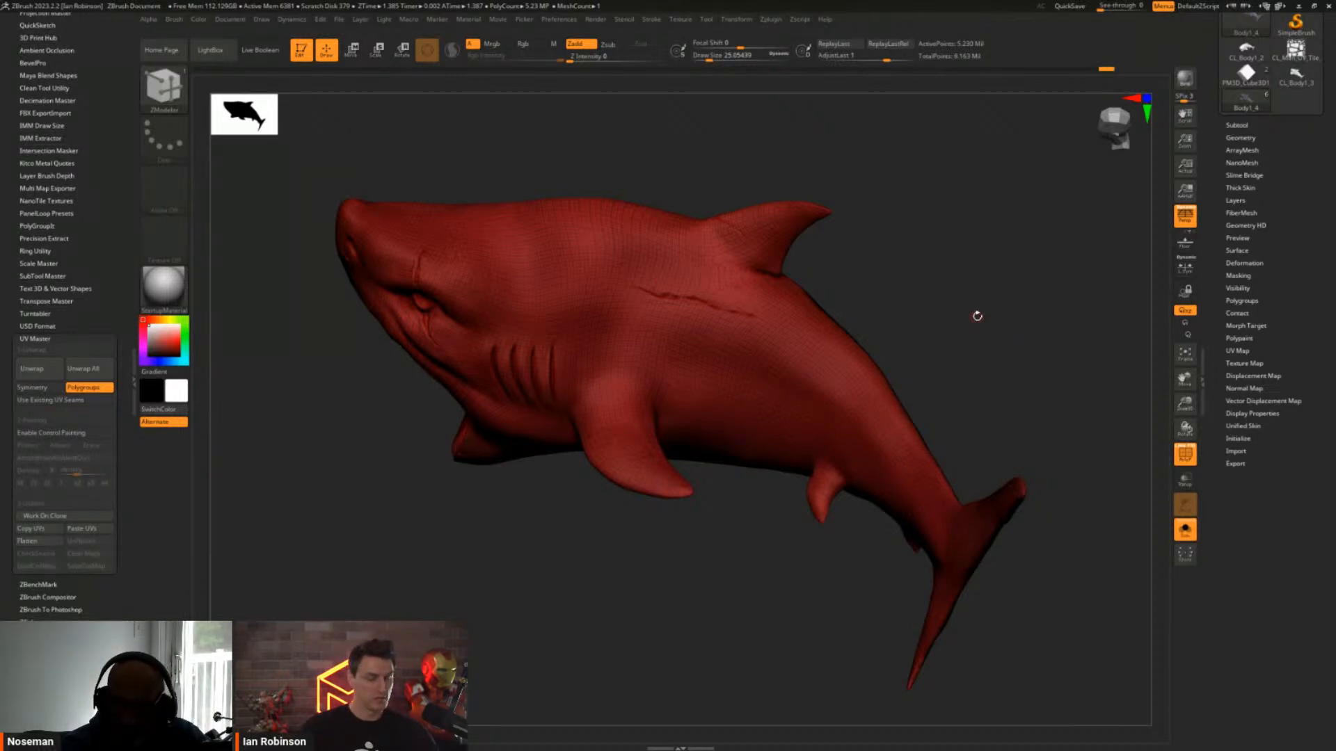
Hide the shark's polyframe and expand the texture map's creation options
key(shift+f)
drag(964, 317, 953, 318)
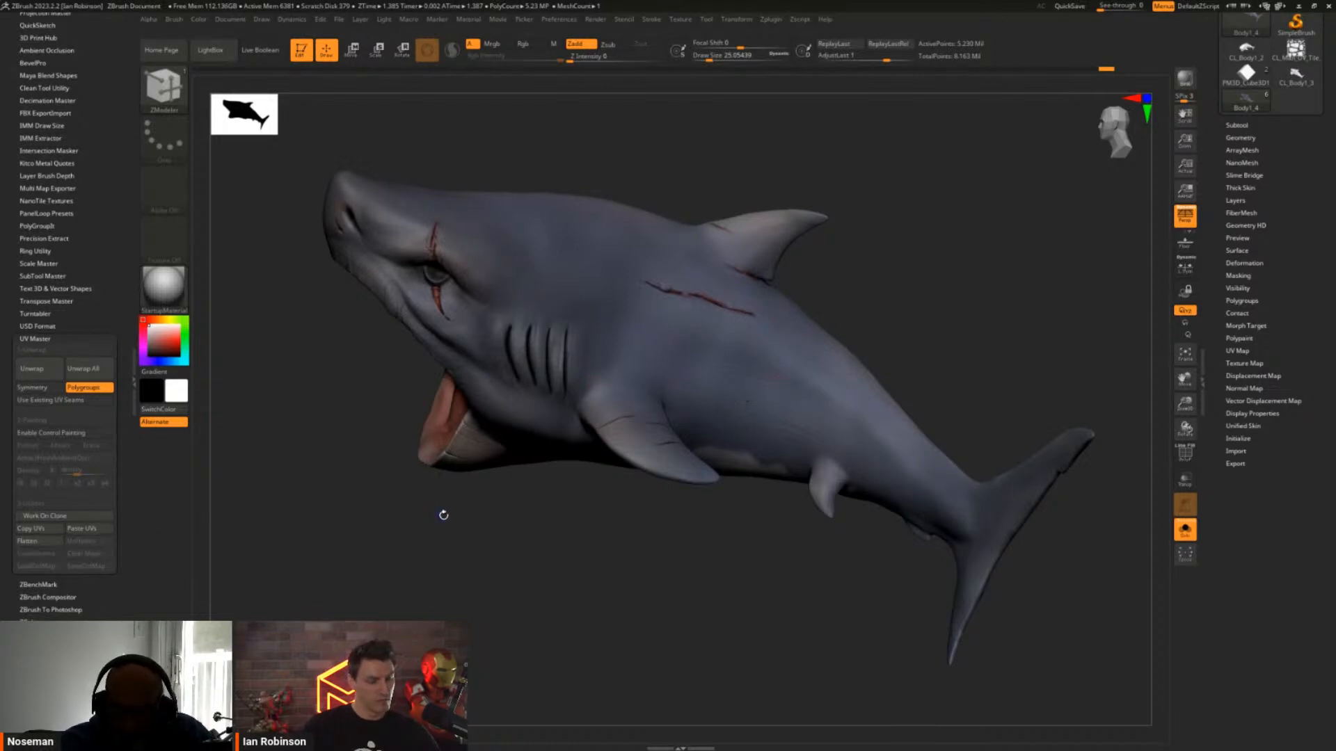
key(shift)
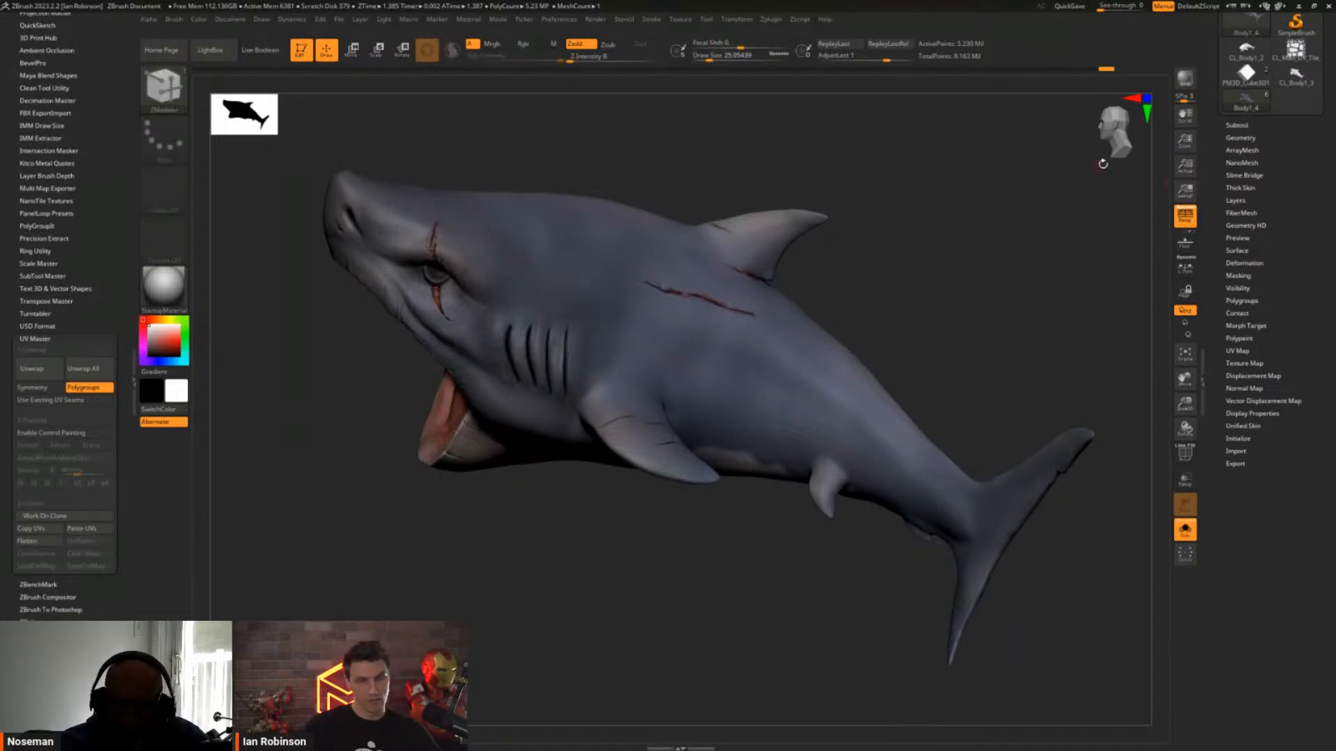
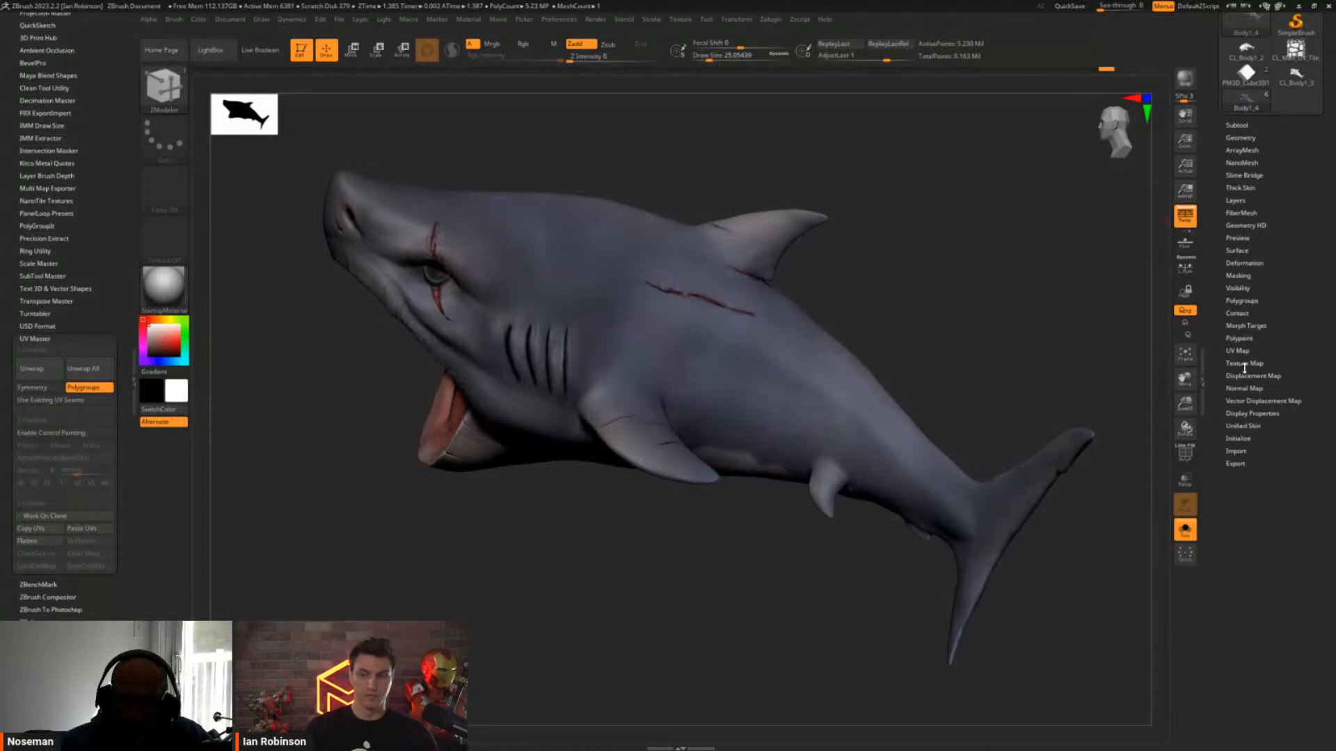
drag(1107, 346, 1039, 360)
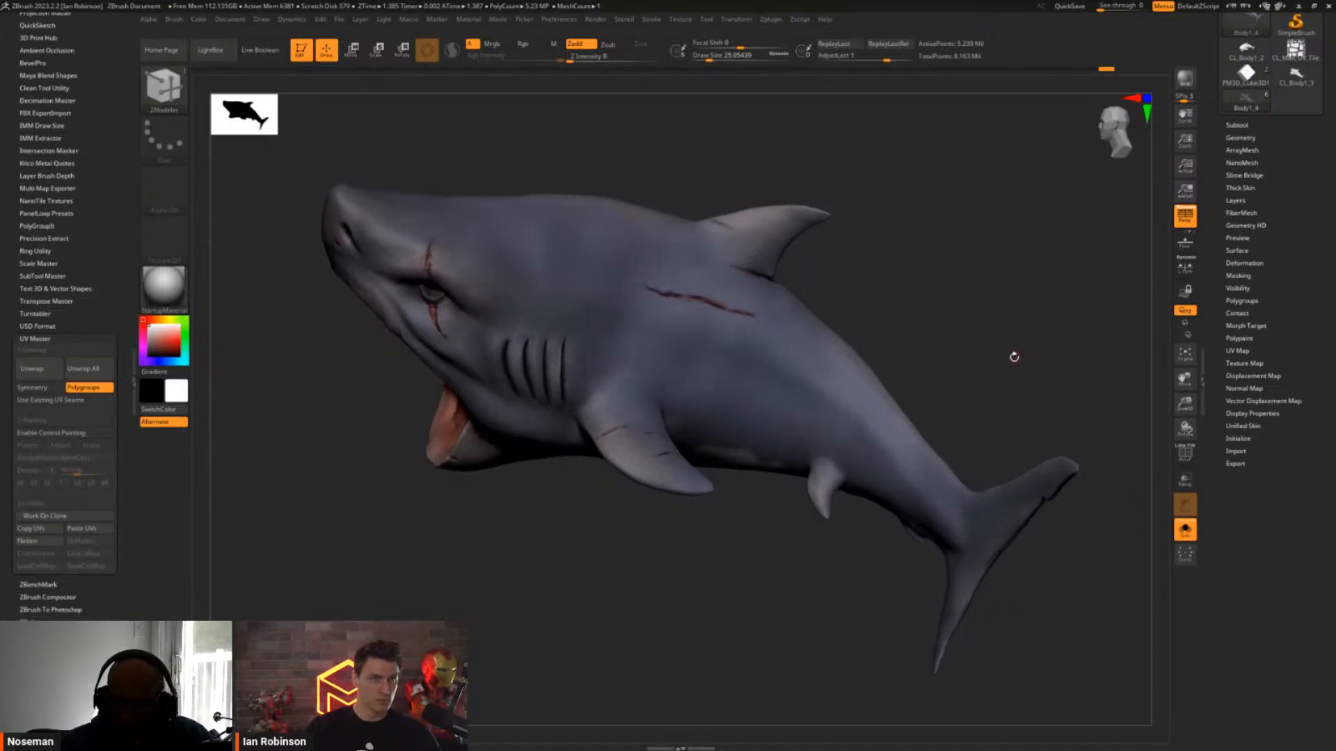
click(1259, 363)
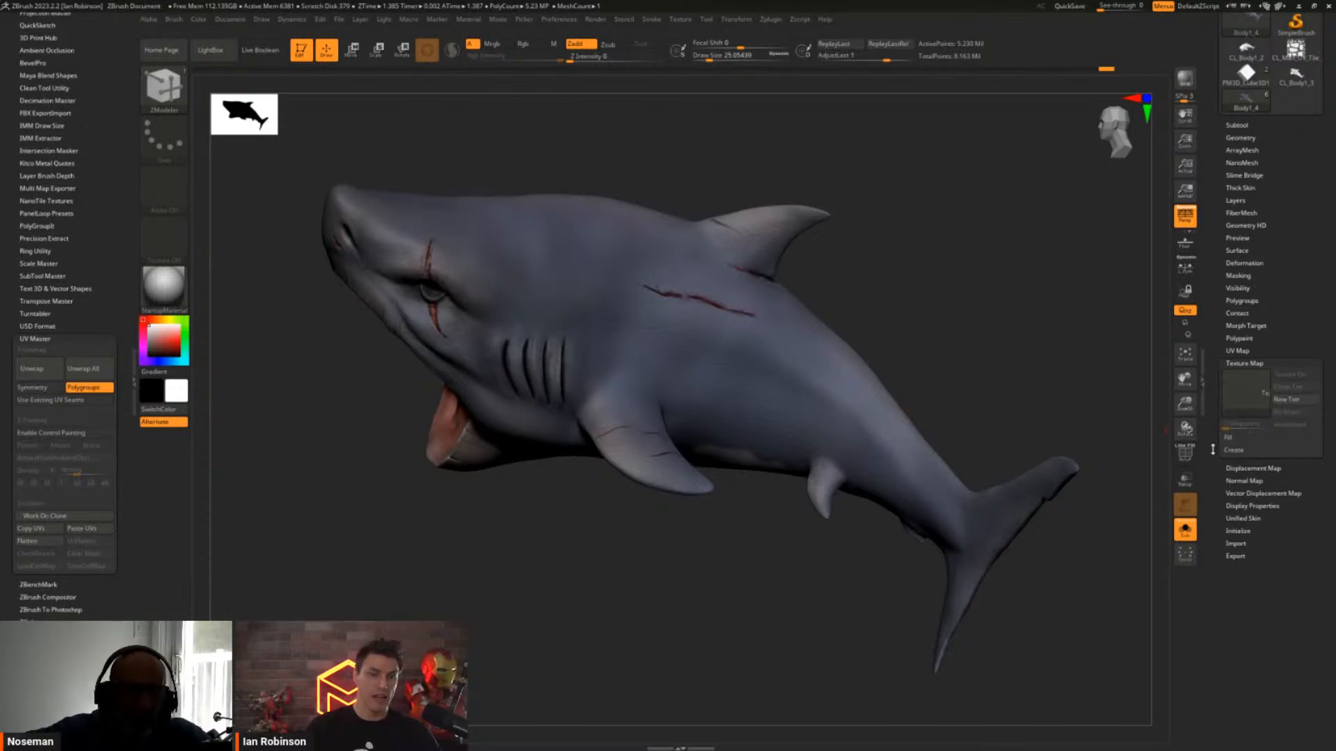
click(1233, 439)
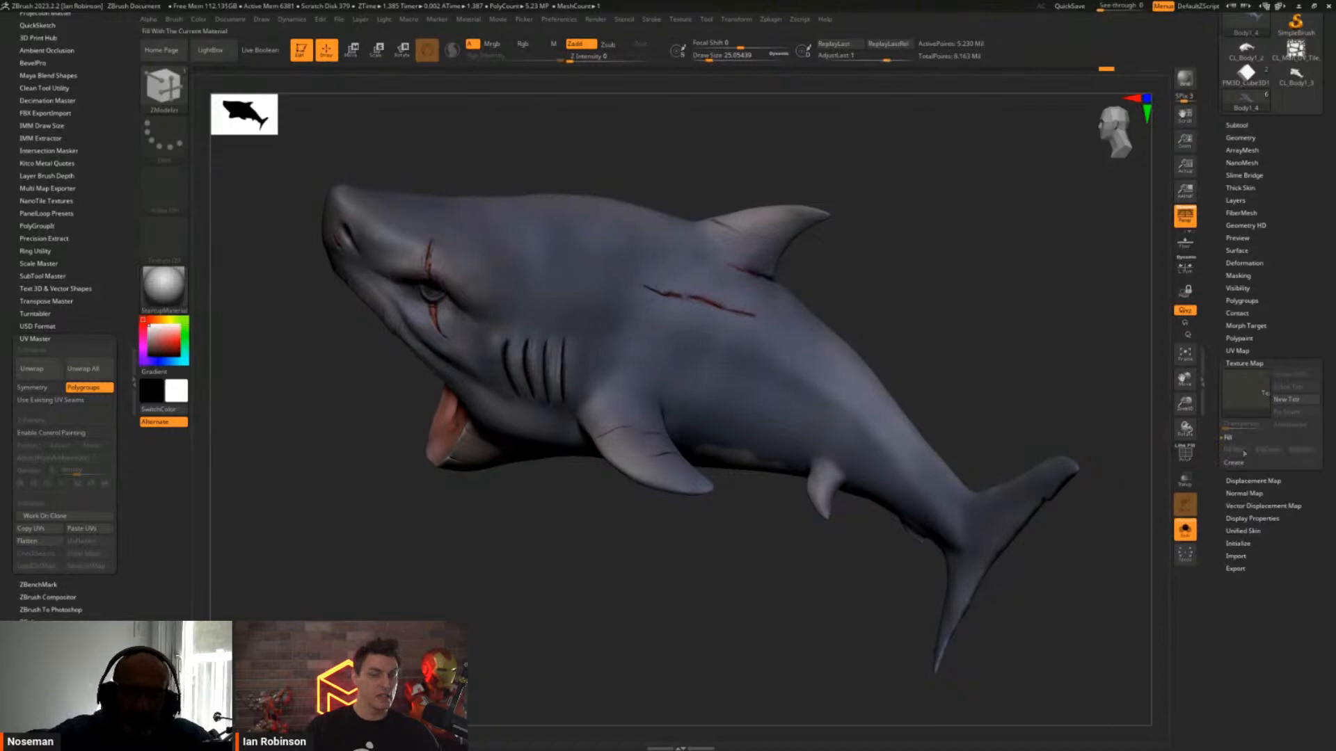
click(1234, 462)
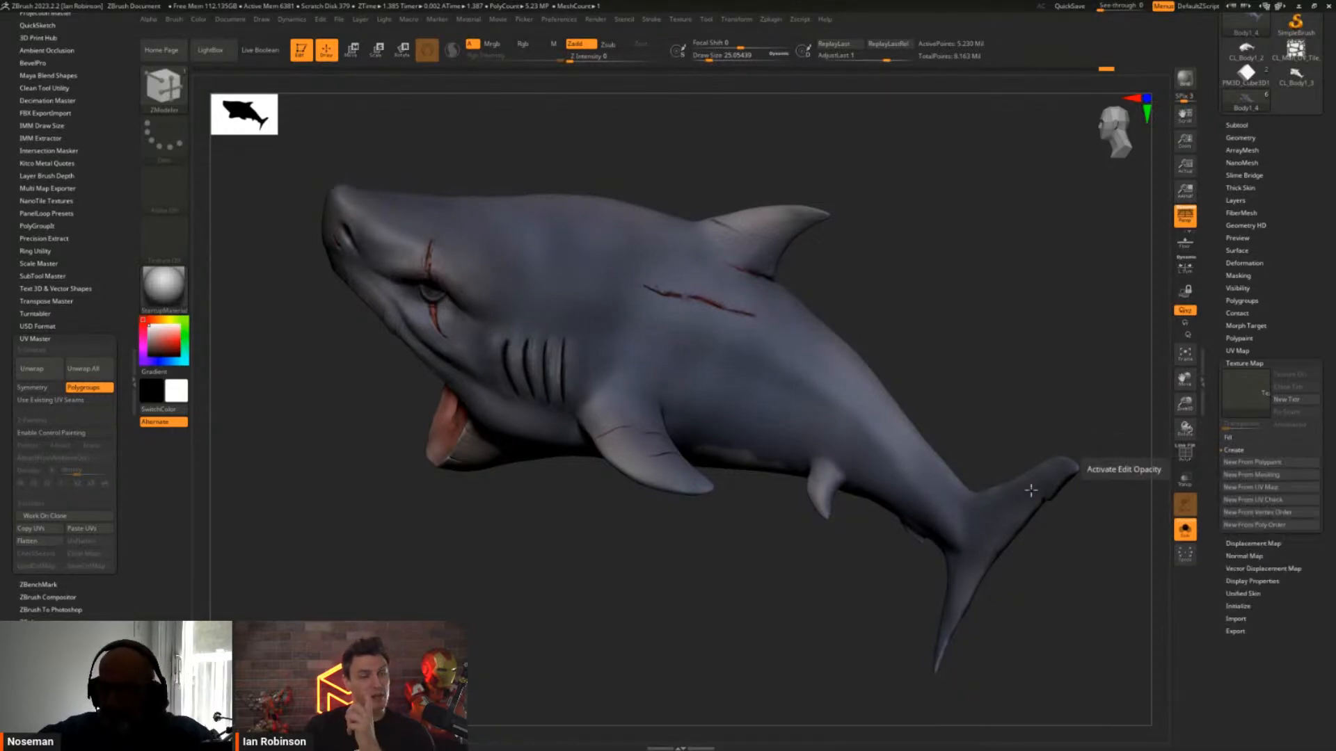
drag(966, 420, 731, 340)
key(g)
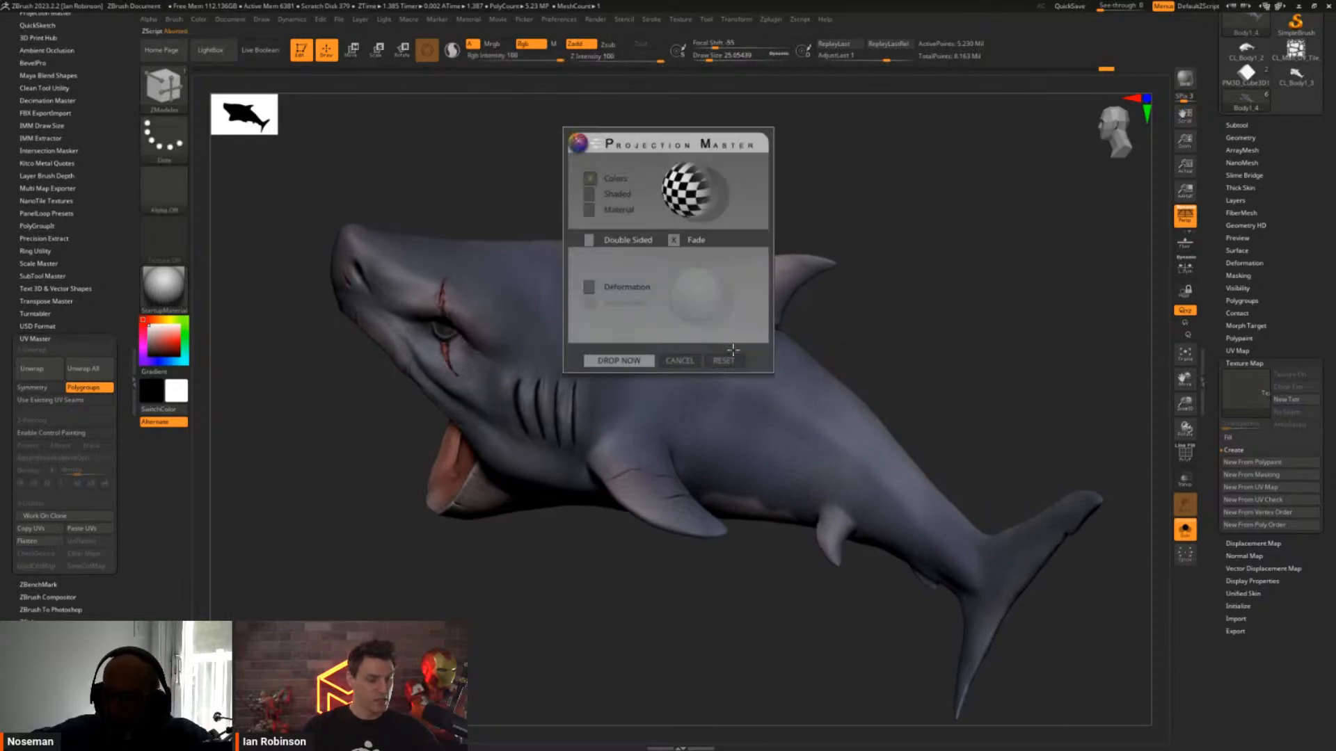
key(Escape)
key(shift+f)
key(shift+f)
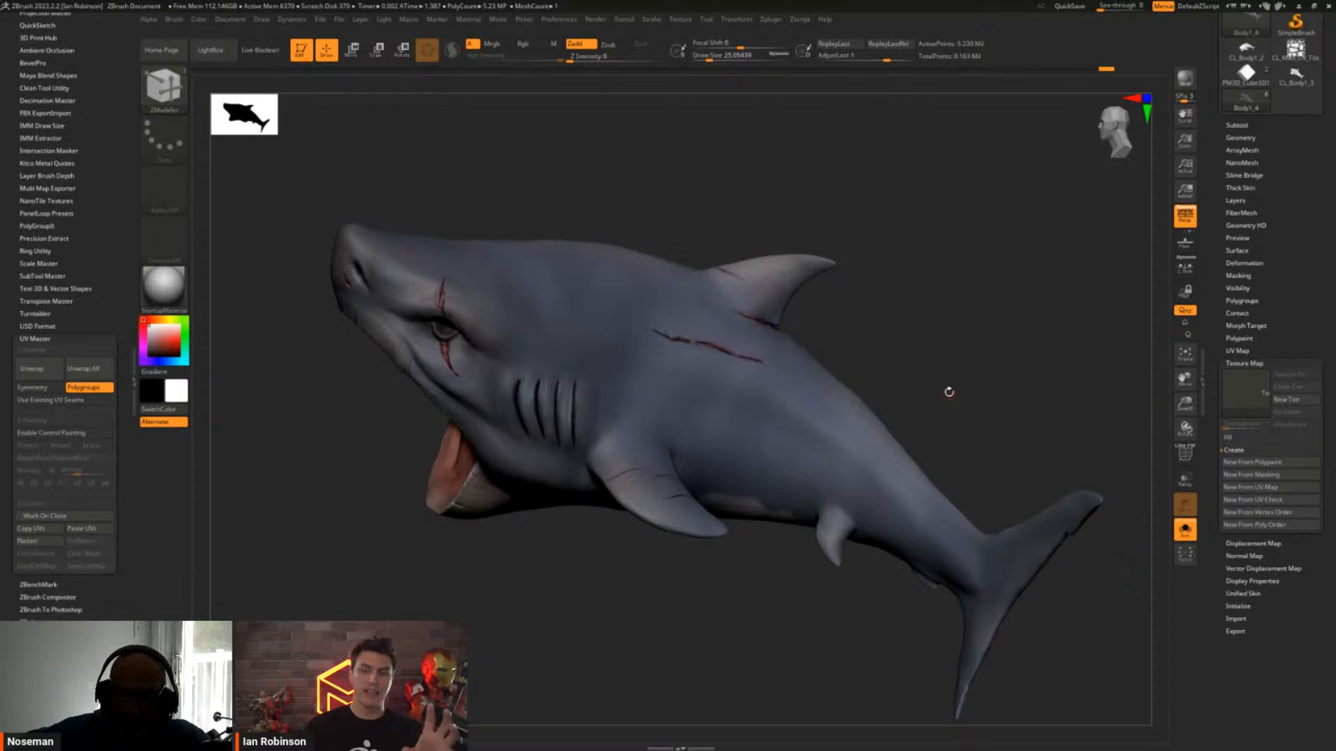
Create a new texture map from the shark's polypaint and preview it enlarged
drag(891, 383, 918, 379)
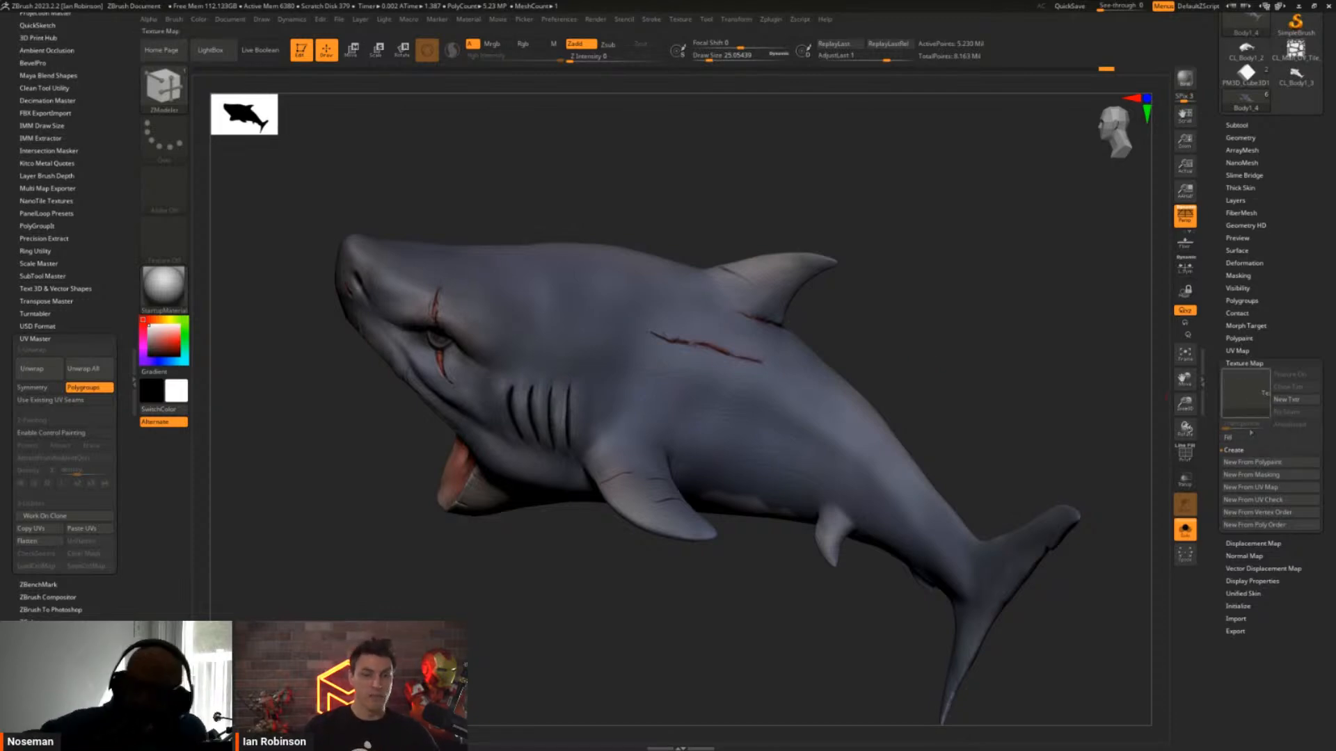
click(1253, 464)
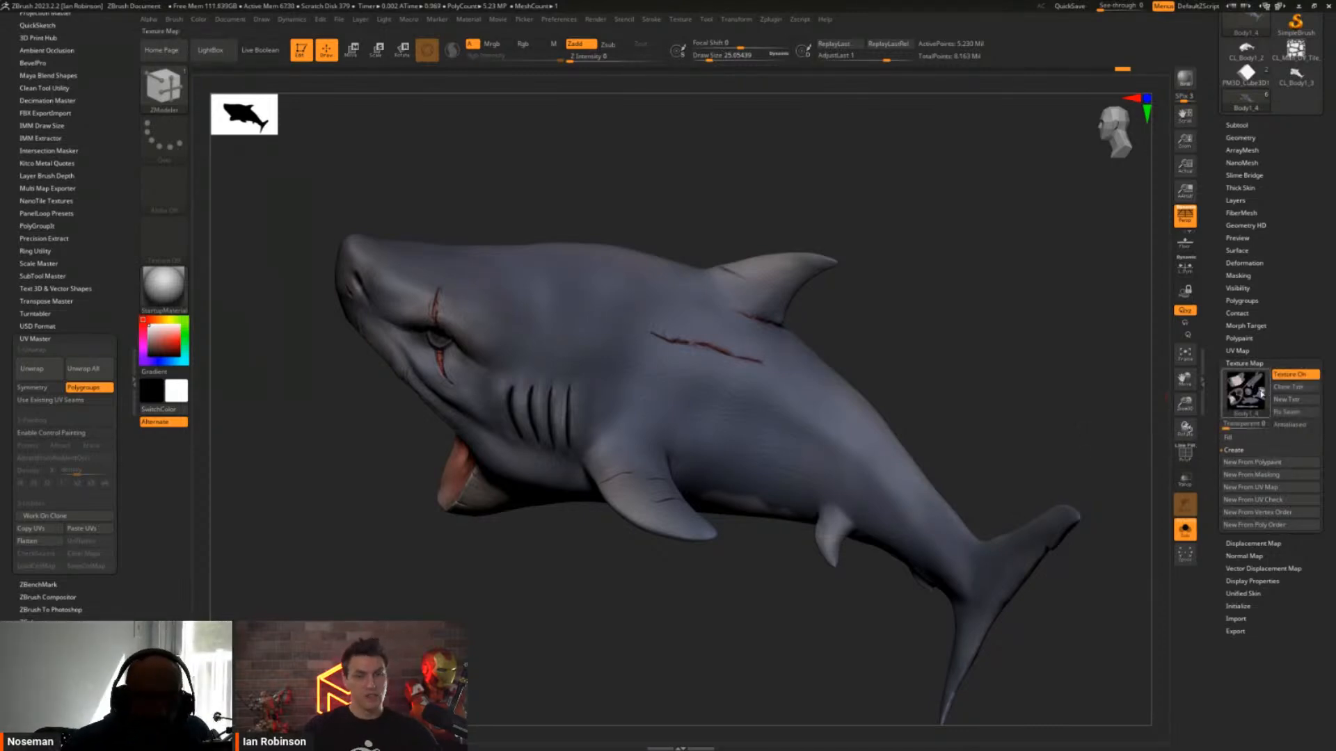
mouse_move(1261, 394)
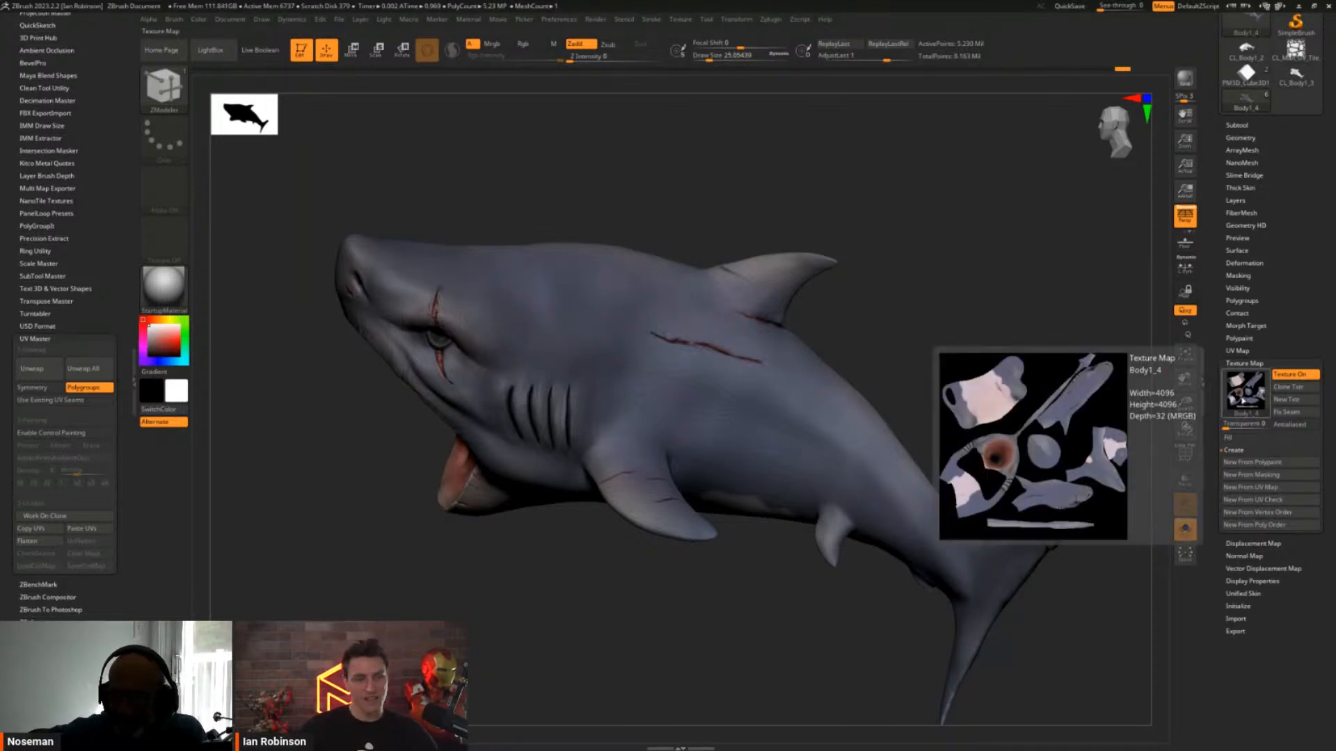
Zoom in on the flank scar and examine the mesh there at the shark's lowest subdivision level
key(shift+f)
mouse_move(640, 330)
ctrl+right_down()
mouse_move(650, 390)
mouse_move(645, 352)
mouse_move(661, 364)
mouse_move(669, 350)
ctrl+right_up()
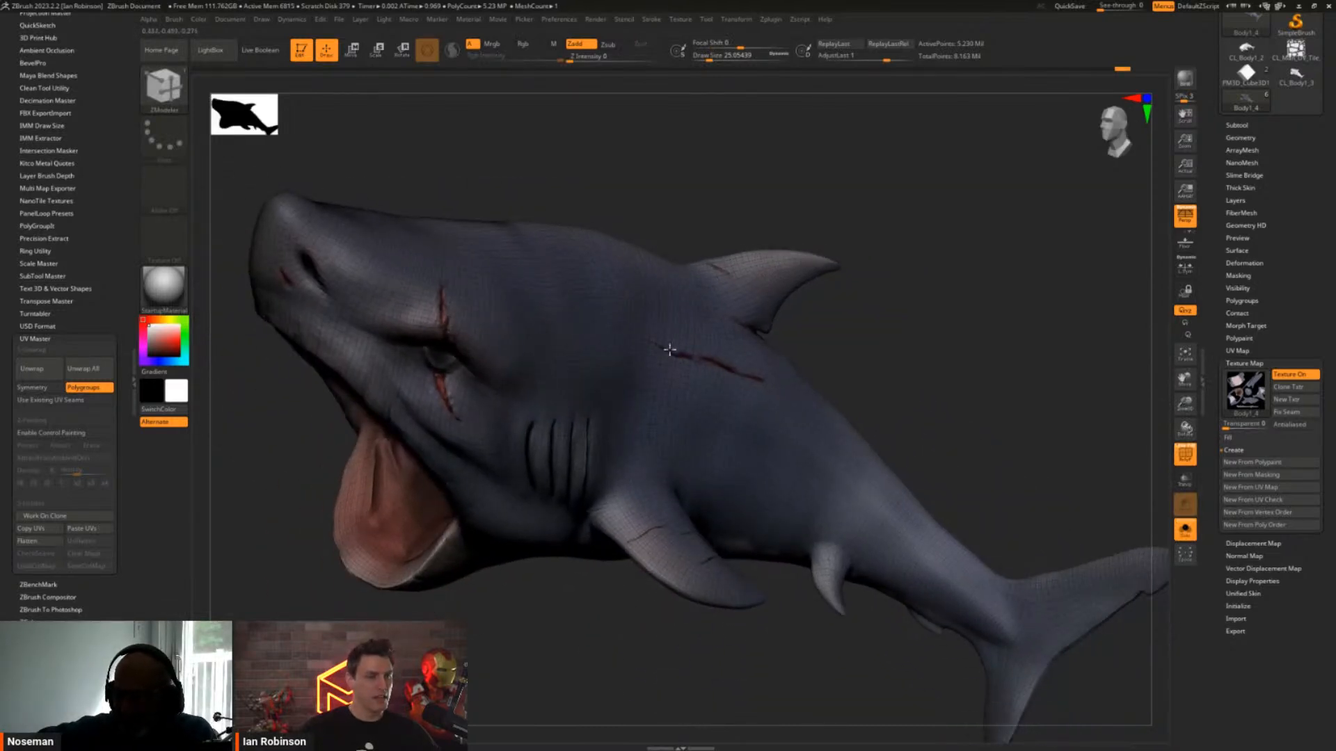
right_drag(749, 363, 745, 356)
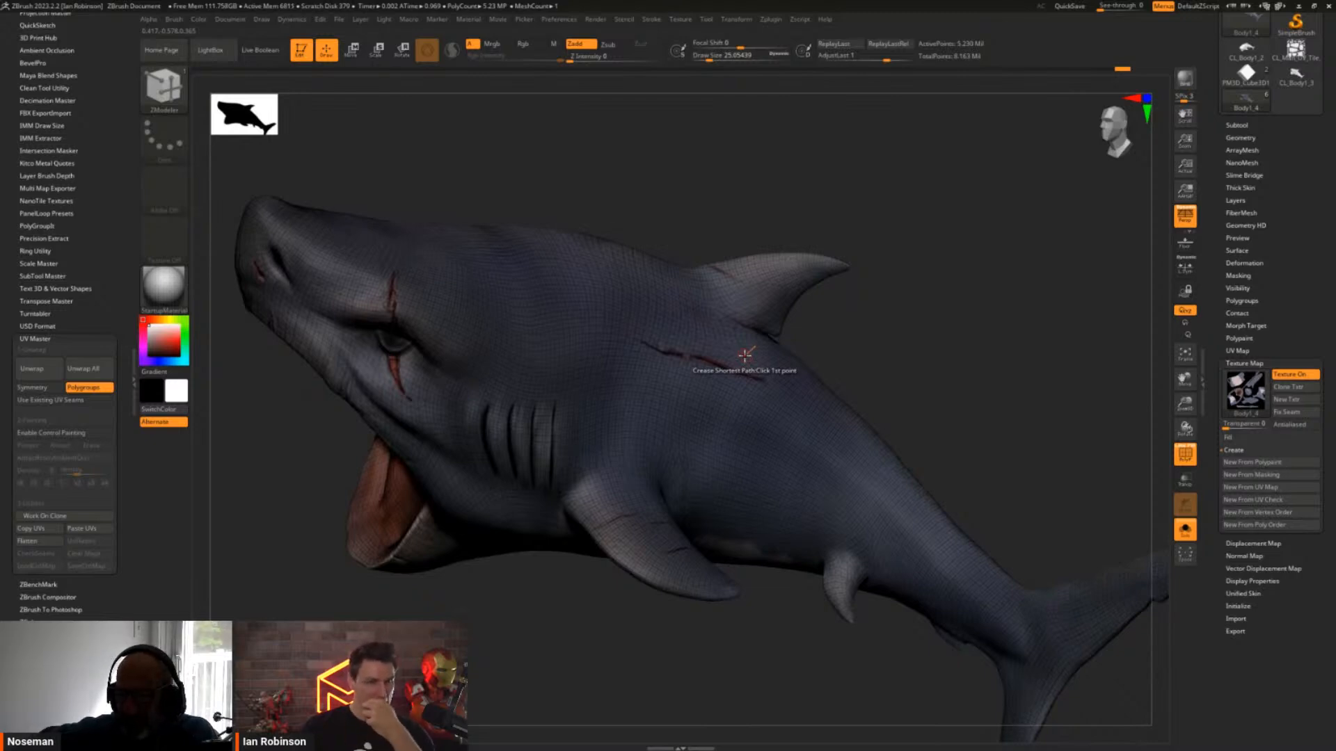
mouse_move(641, 352)
ctrl+right_down()
mouse_move(661, 395)
mouse_move(702, 382)
ctrl+right_up()
key(shift+f)
key(shift+f)
key(shift+d)
key(shift+d)
key(shift+d)
key(shift+d)
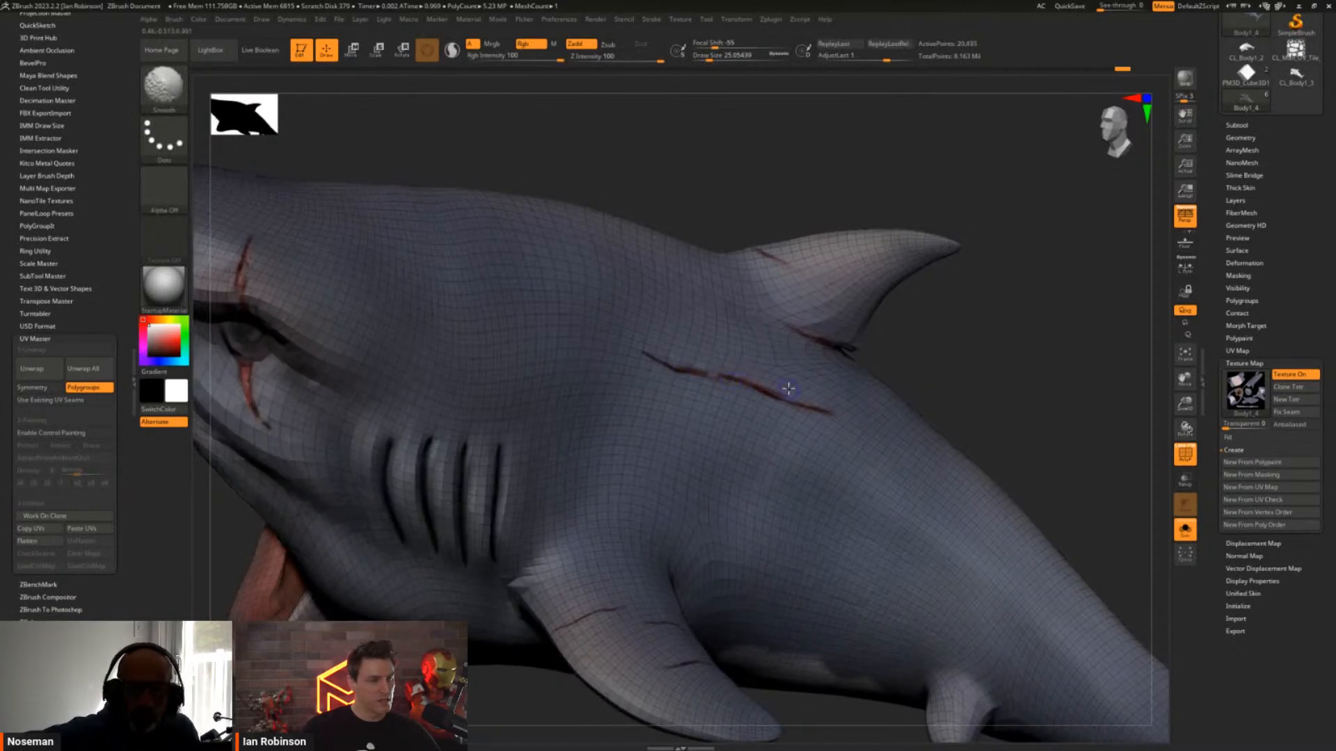
Reselect the ZModeler brush and return the shark to its highest subdivision level, keeping the polyframe shown
key(b)
key(z)
key(m)
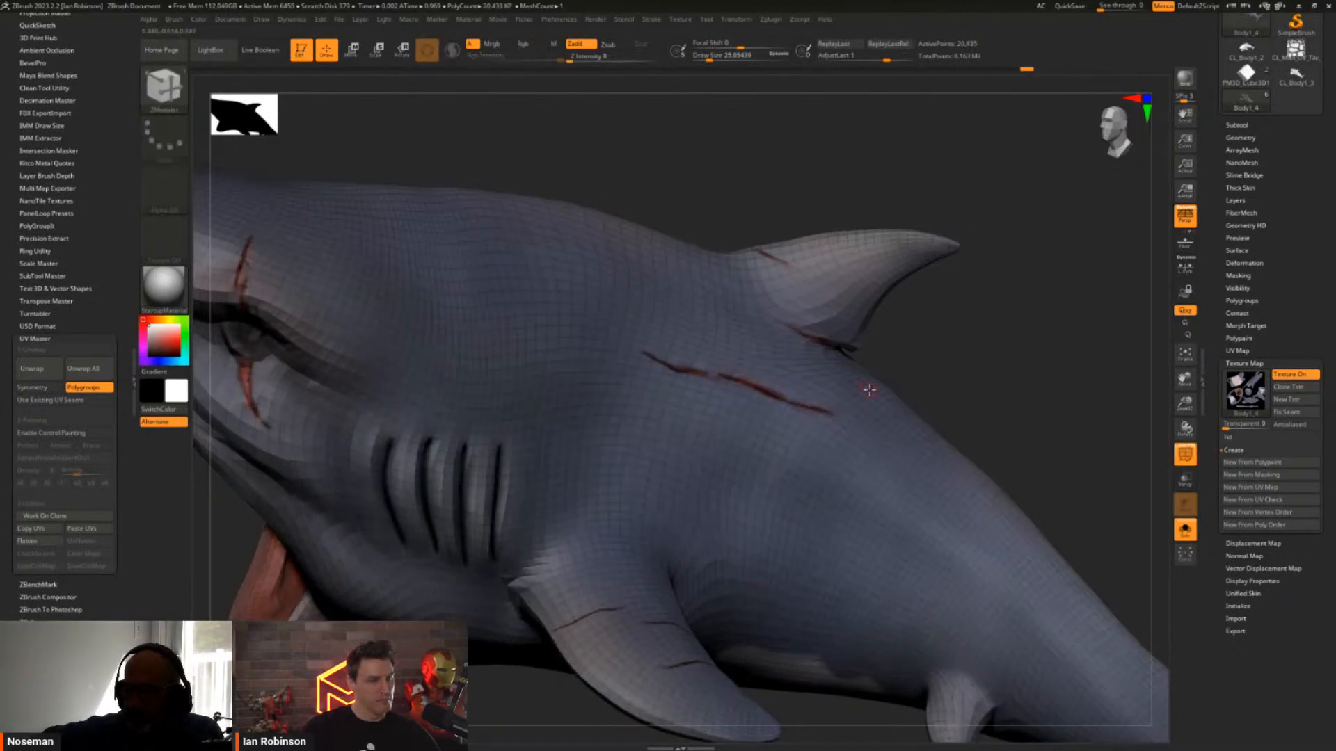
key(d)
key(d)
key(d)
key(d)
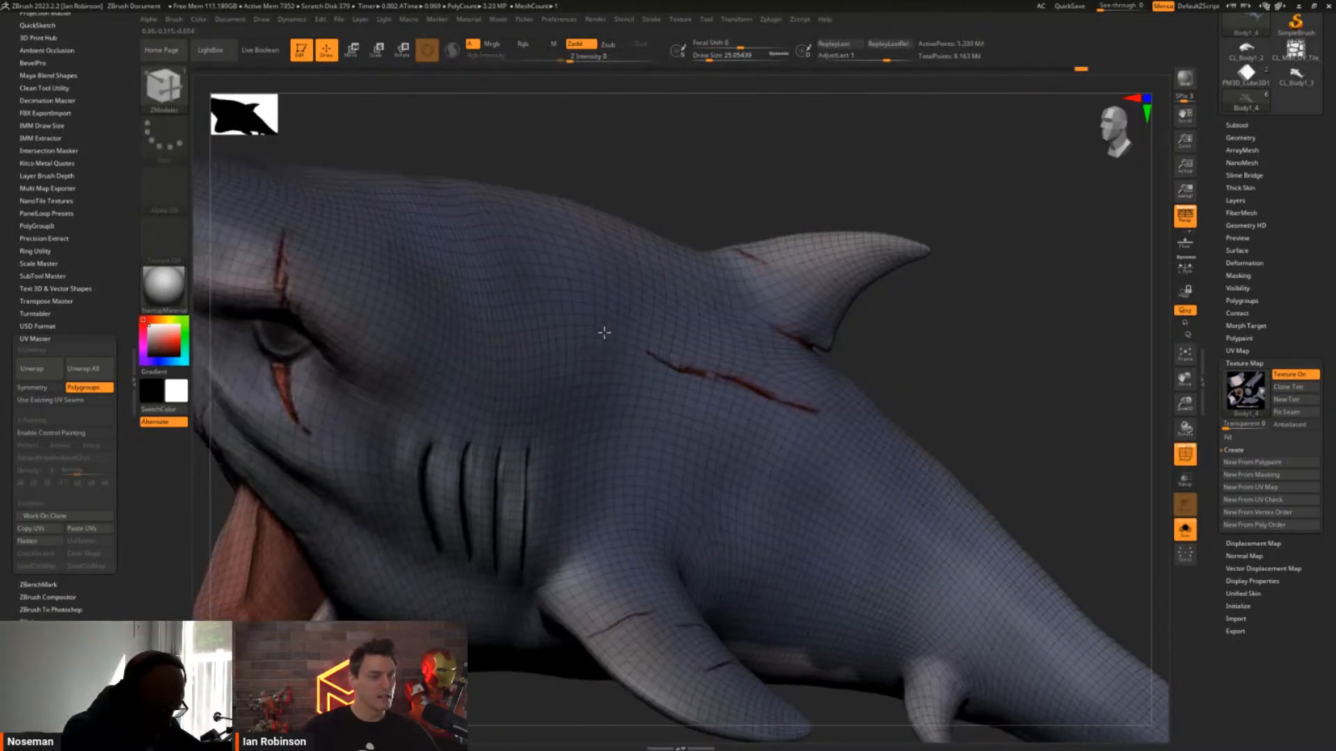
right_drag(603, 333, 620, 373)
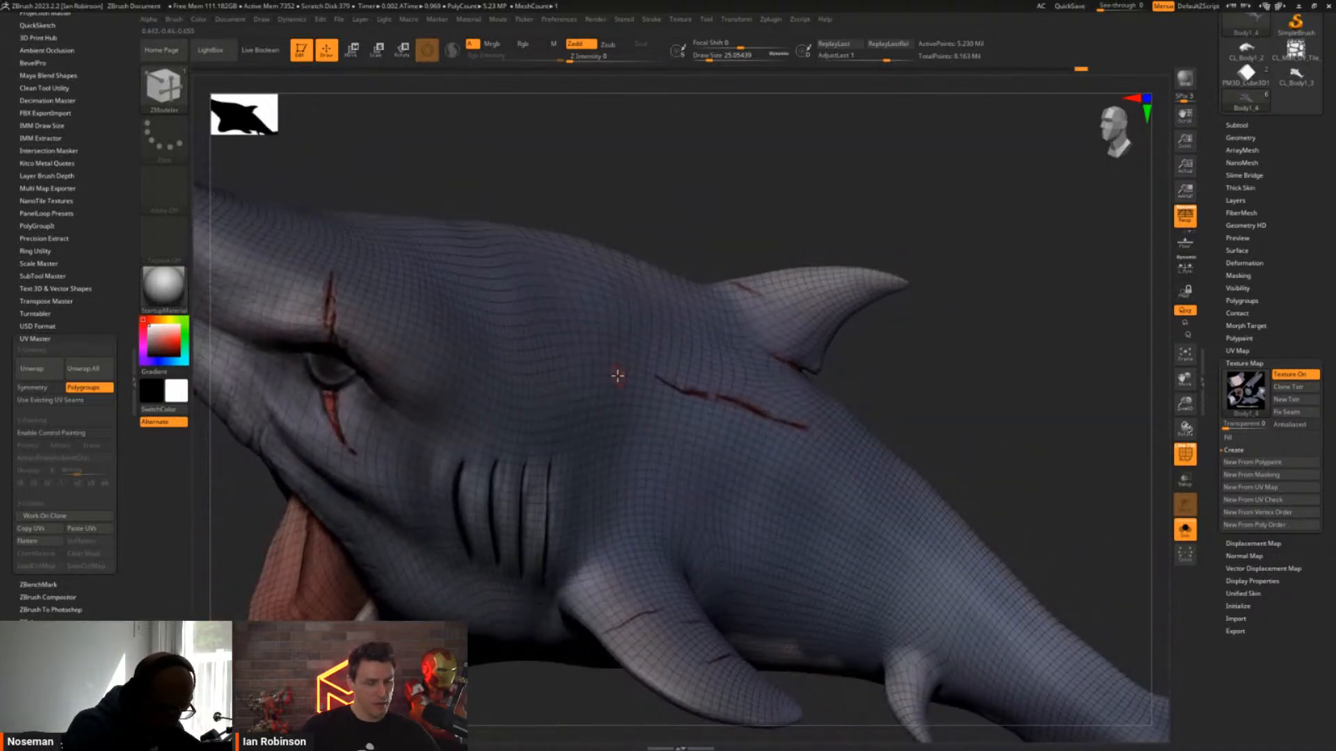
Hide the polyframe and switch to the Paint brush with a draw size of about 90
key(shift+f)
key(b)
key(p)
key(a)
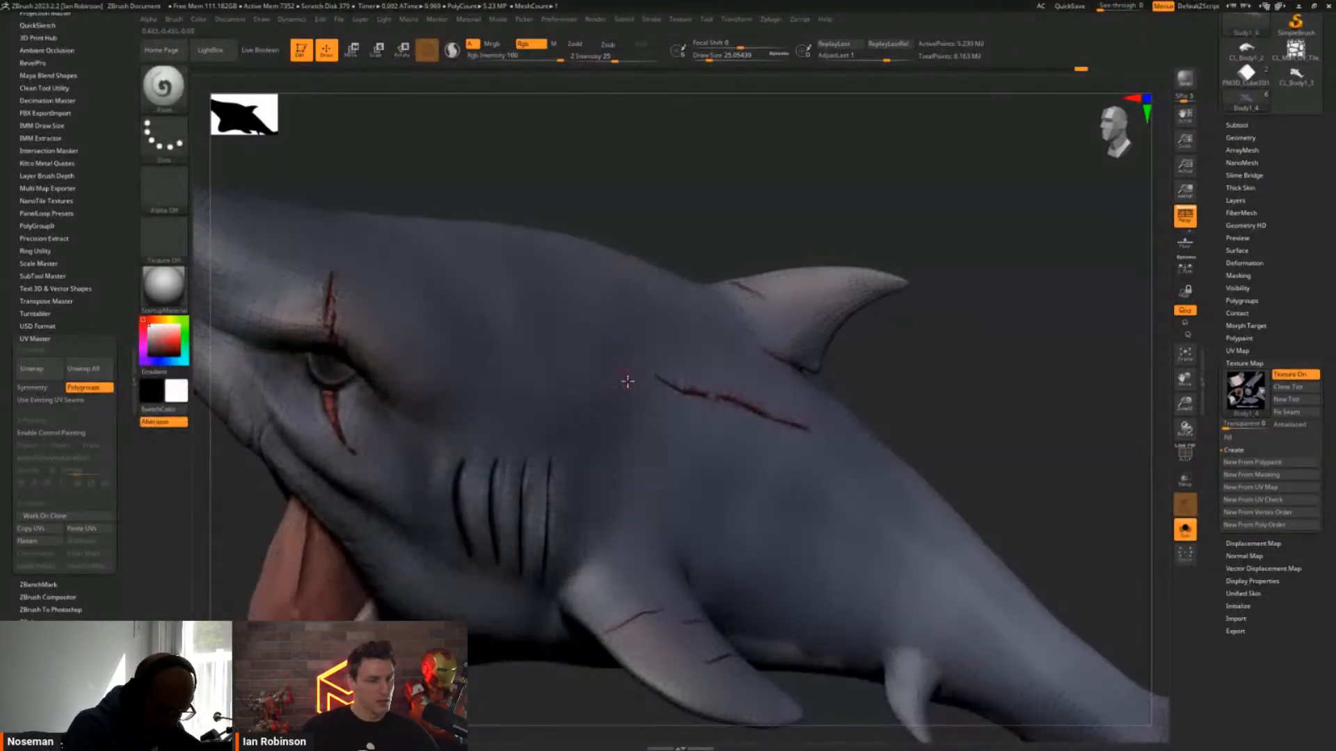
key(s)
drag(625, 411, 658, 411)
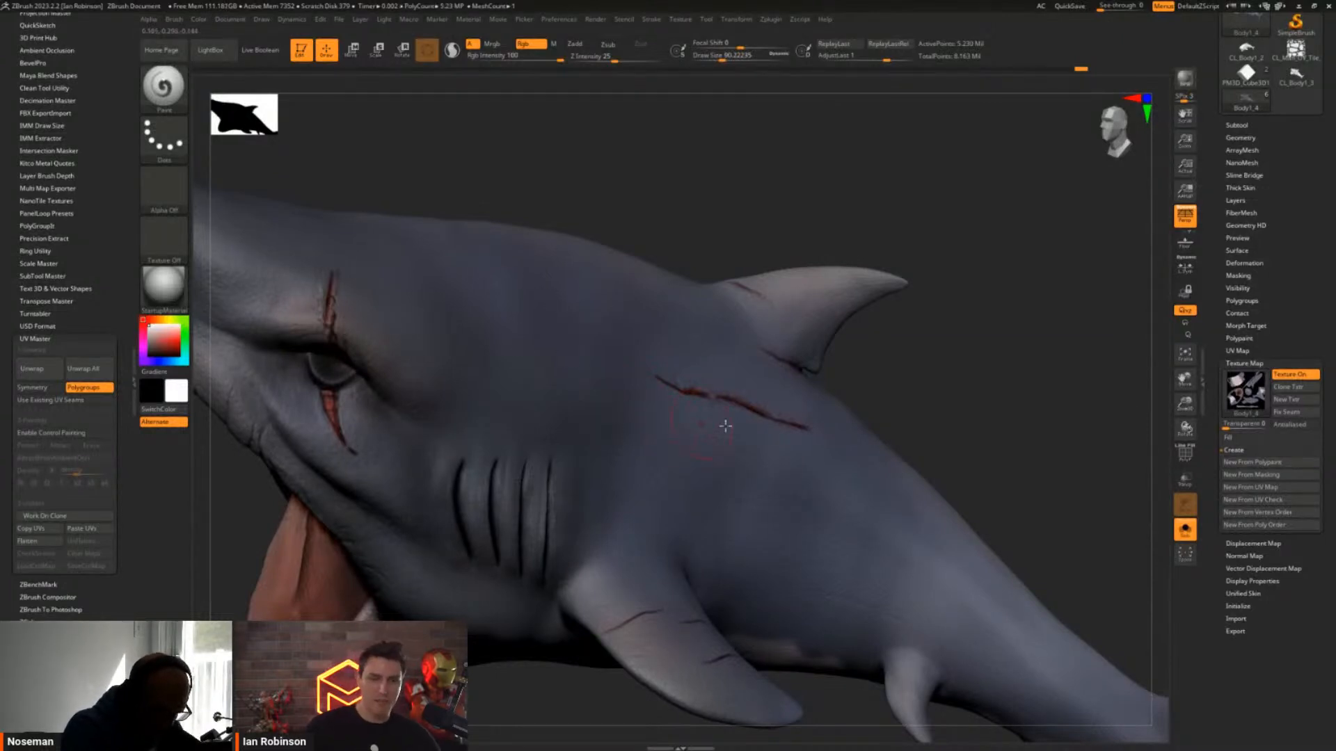
Turn the texture map off to paint a white stroke below the flank scar, and turn the texture back on
click(1294, 374)
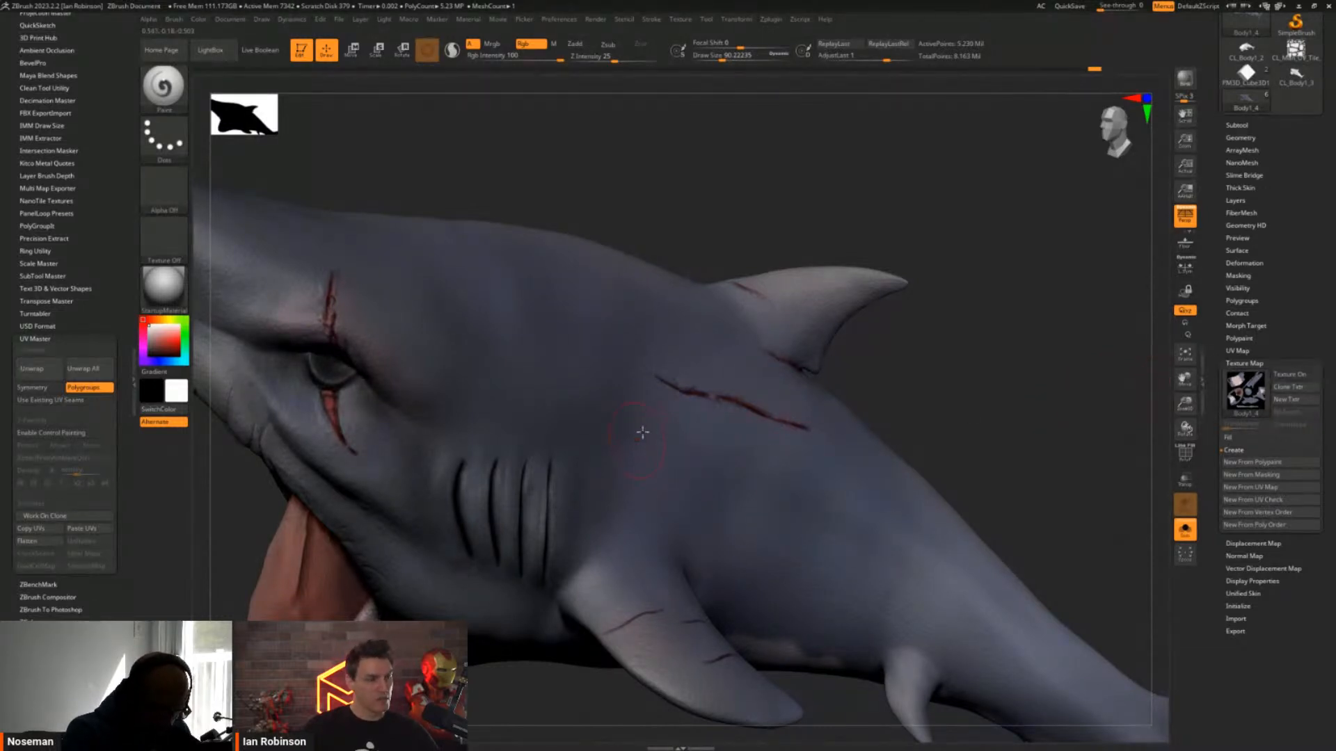
mouse_move(615, 411)
mouse_down()
mouse_move(786, 480)
mouse_move(764, 461)
mouse_up()
click(1289, 374)
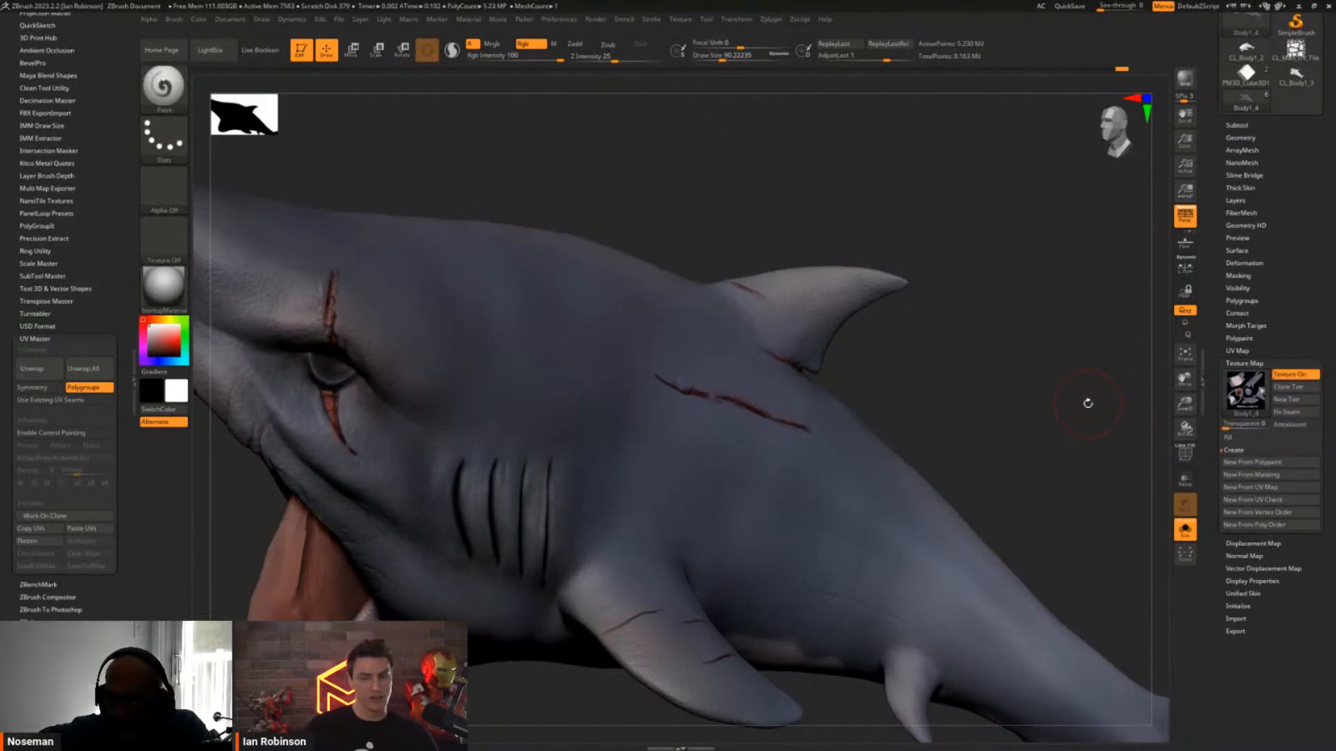
Regenerate the texture map from polypaint with the white stroke and check that area with the polyframe
click(1259, 463)
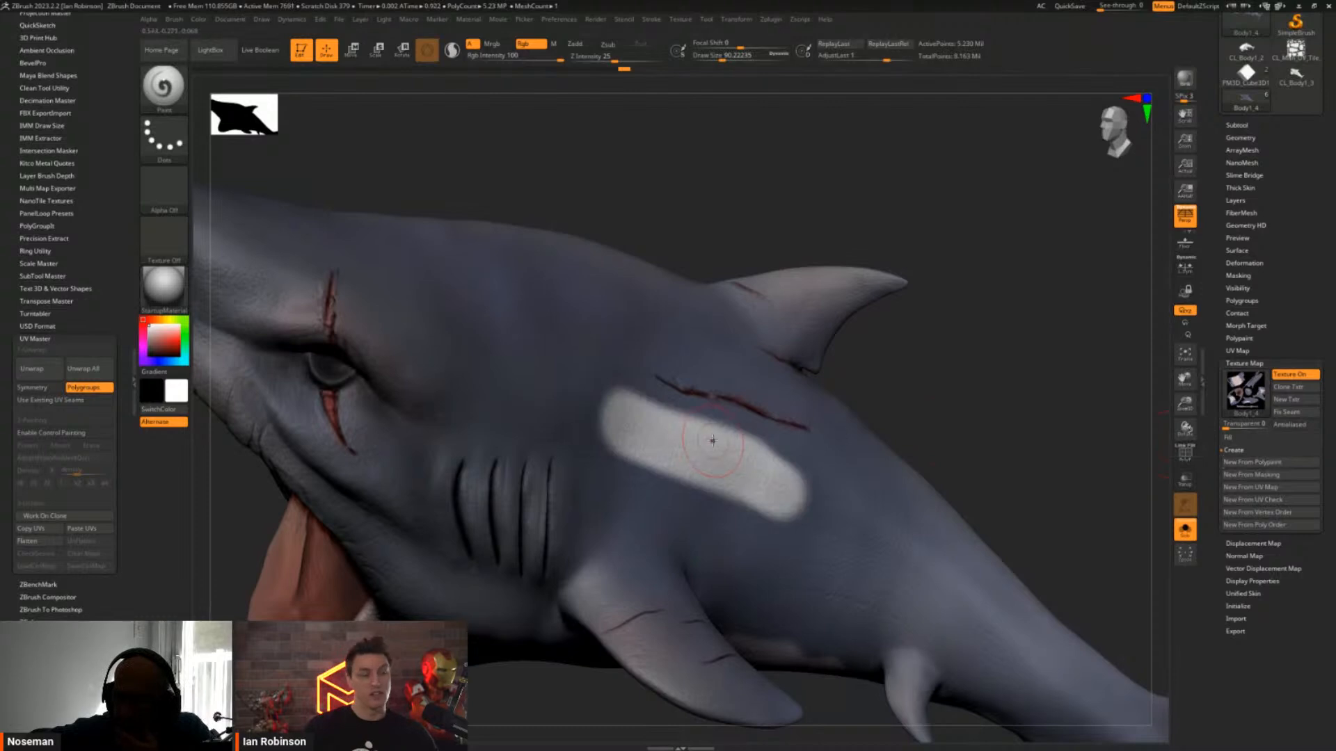
key(shift+f)
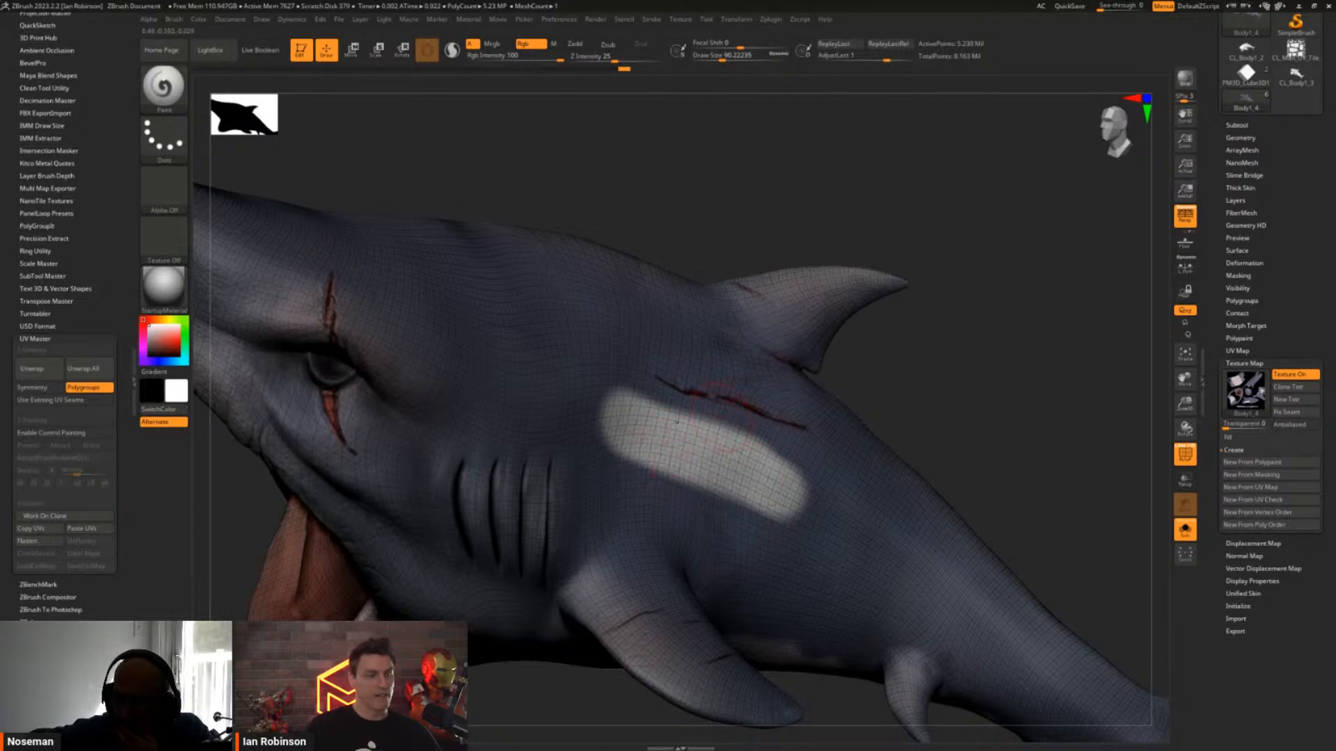
key(shift+f)
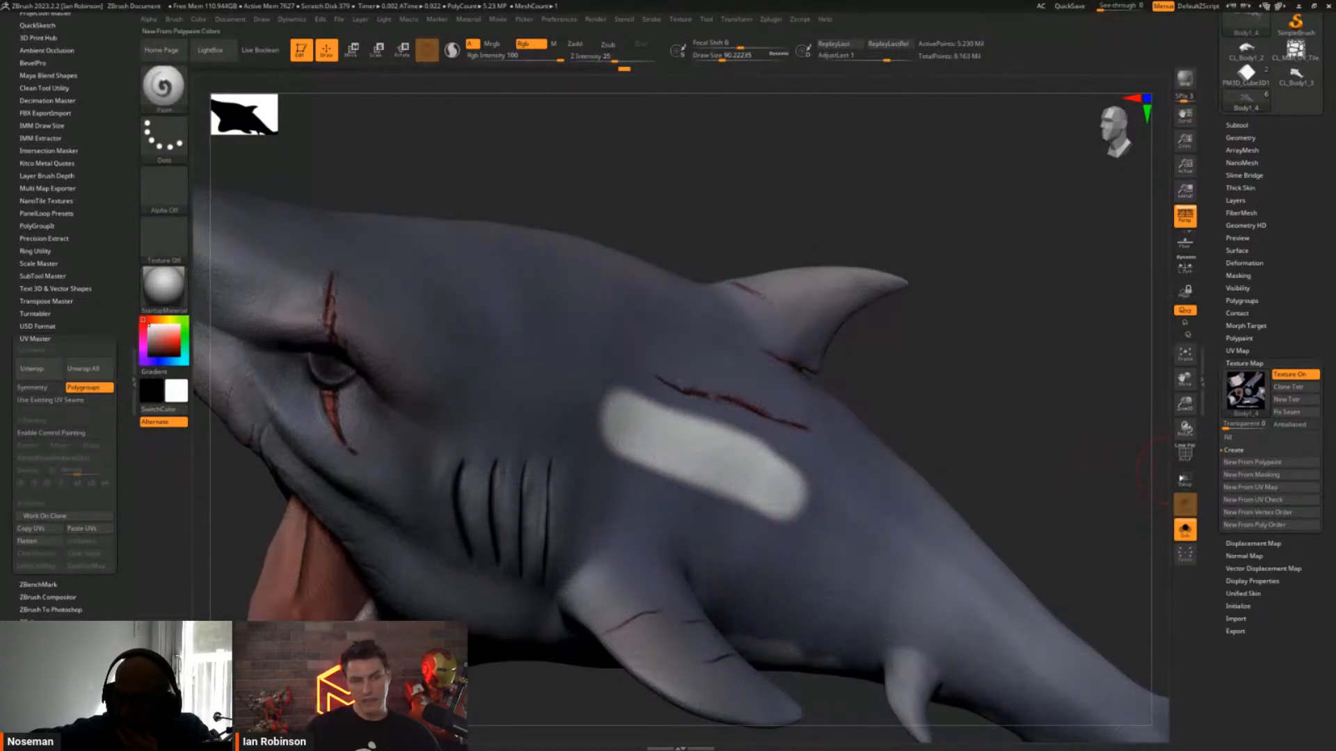
Remove the white test stroke from the flank and leave Solo mode to show the whole shark scene
ctrl+click(1006, 441)
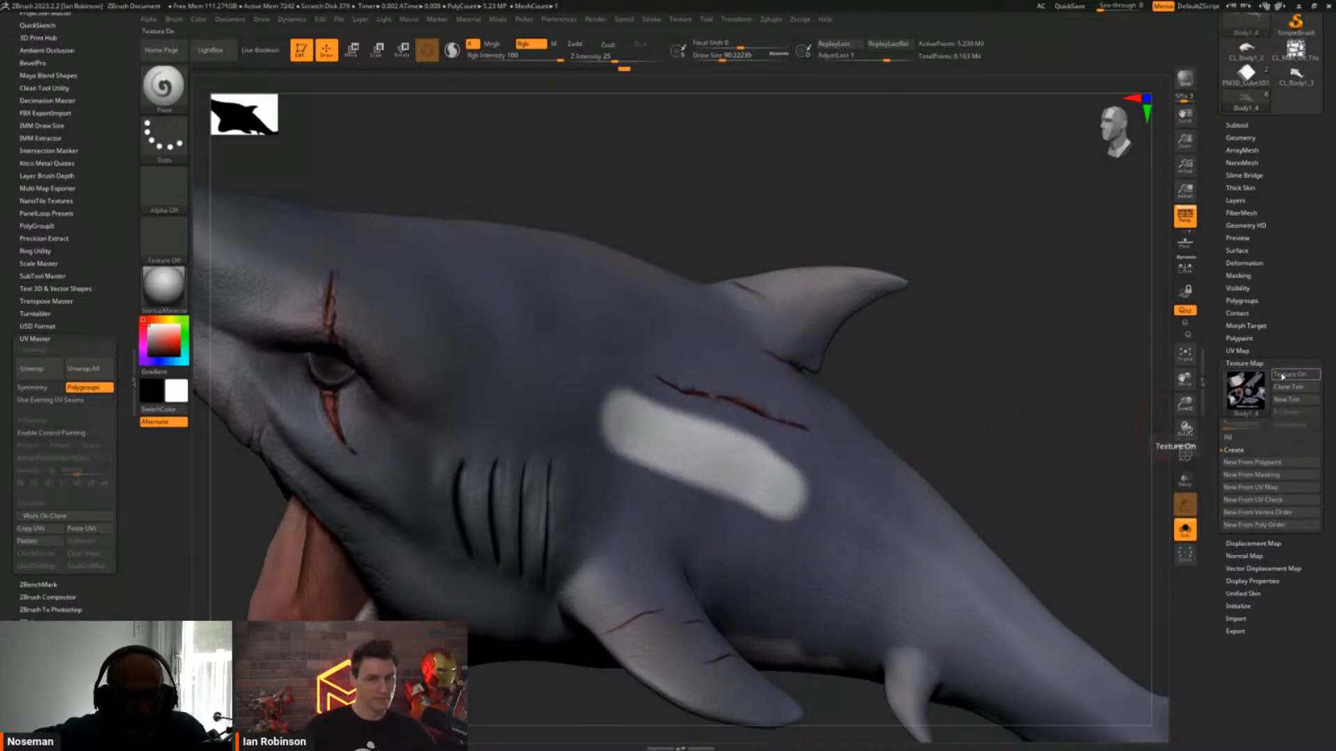
alt+drag(1003, 380, 960, 349)
click(1184, 529)
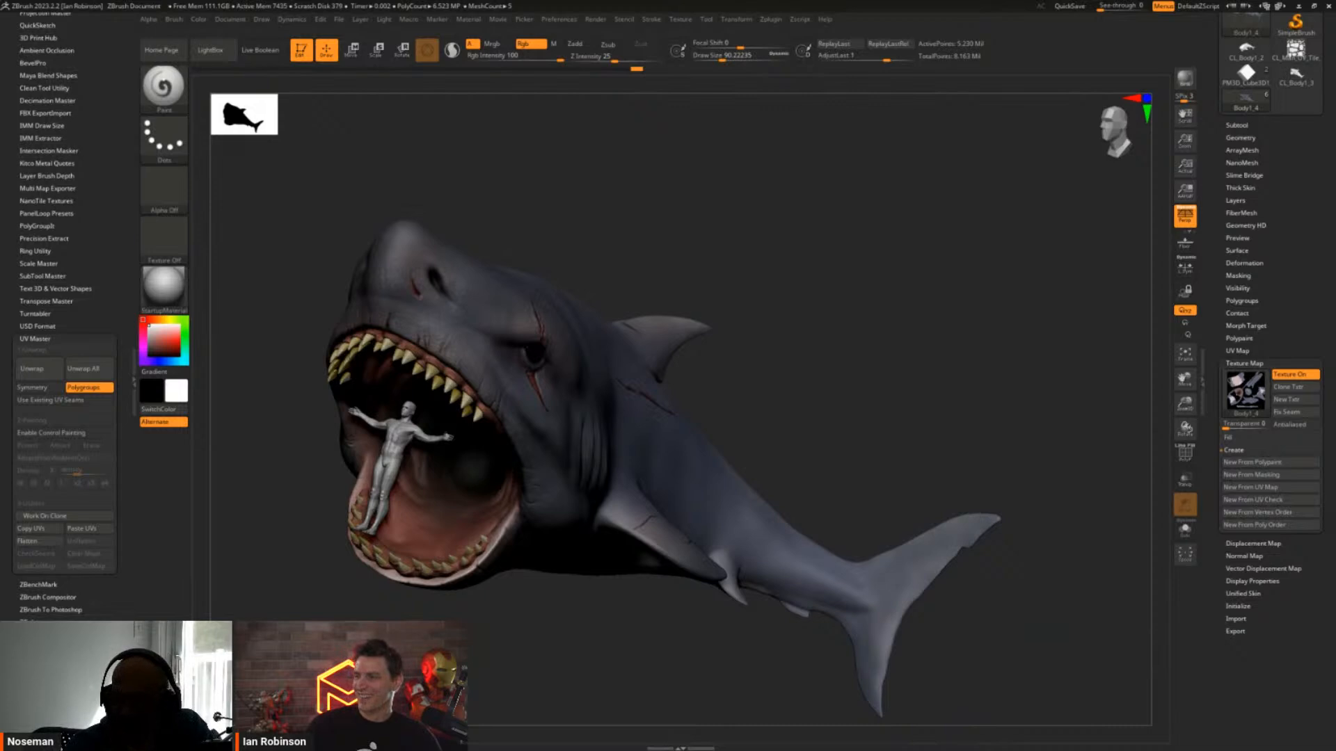
key(space)
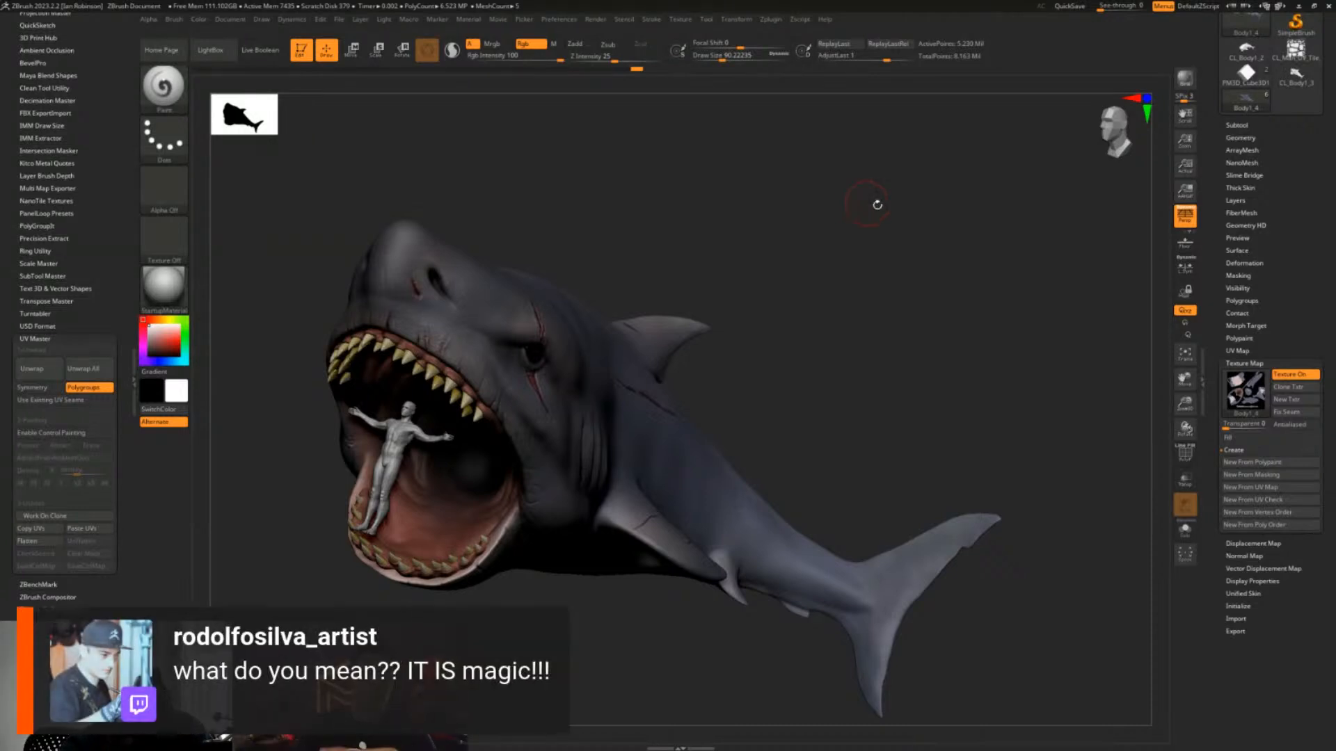
drag(924, 291, 905, 325)
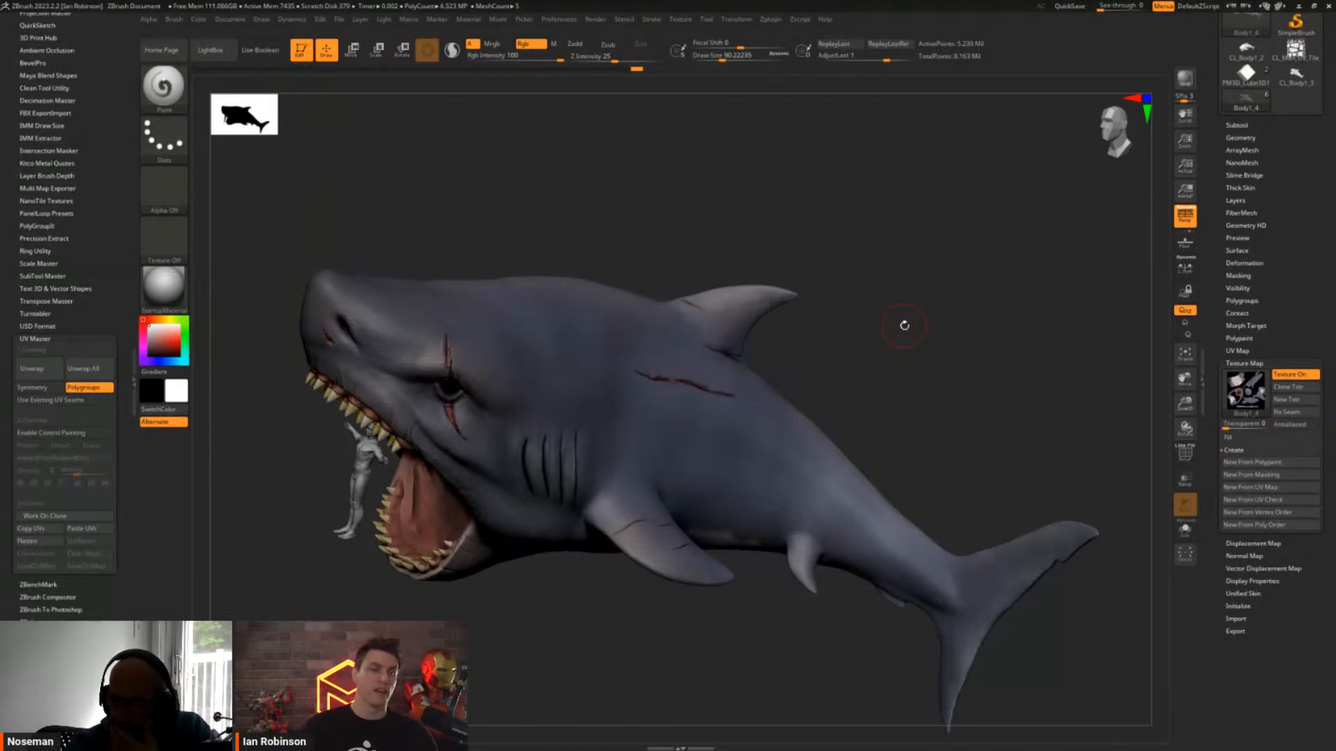
drag(903, 331, 921, 340)
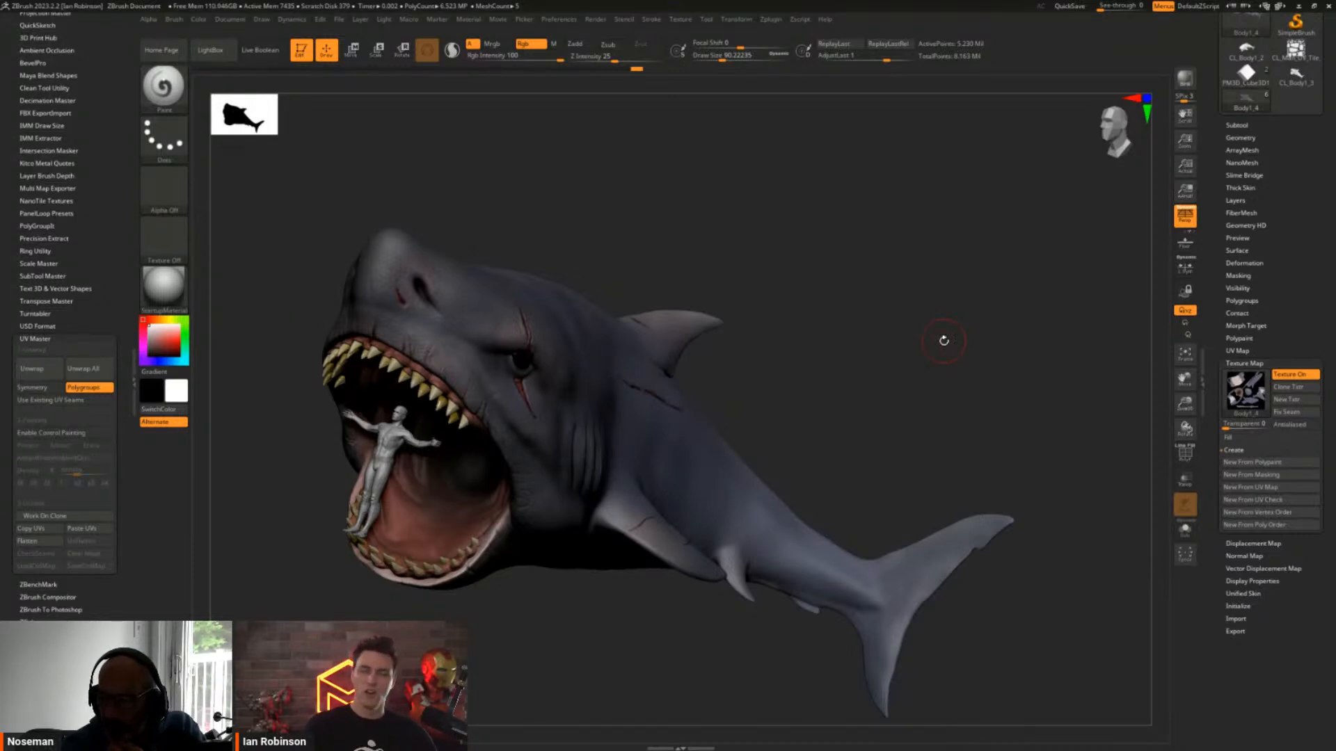
drag(916, 289, 862, 301)
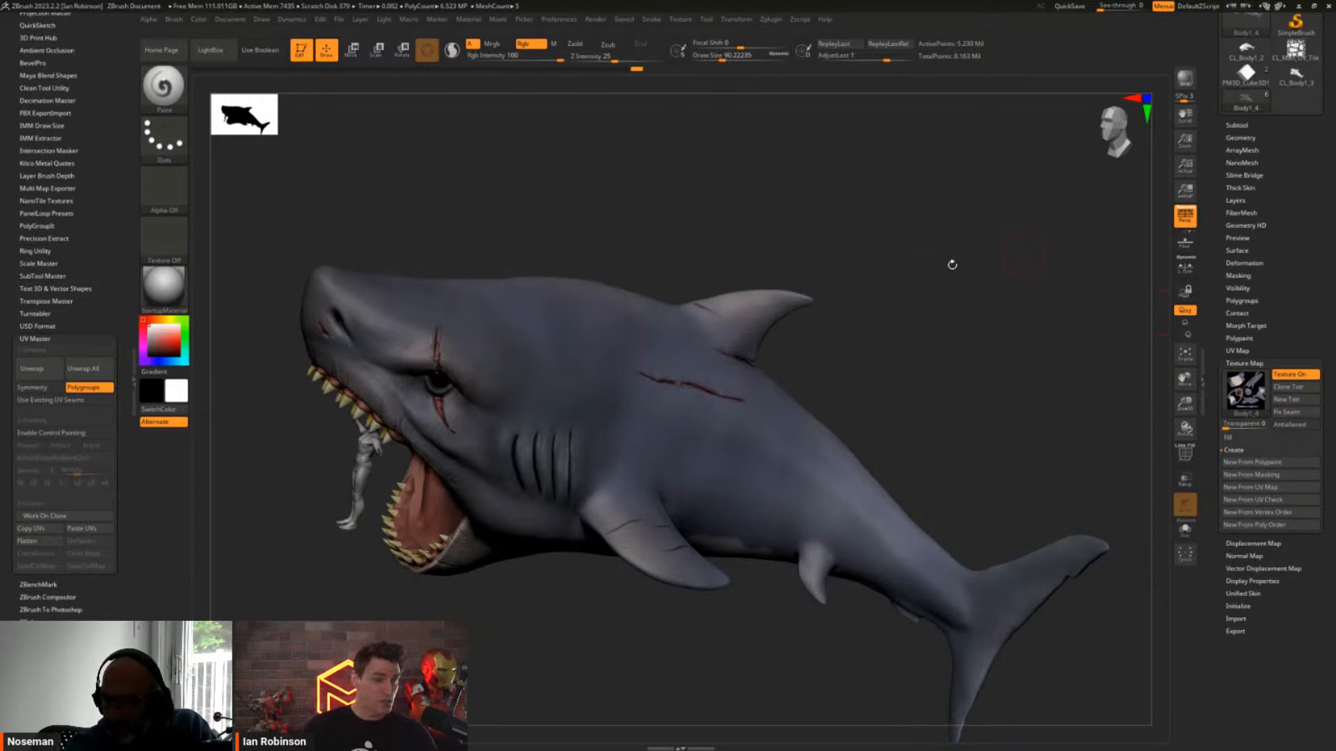
drag(921, 295, 884, 271)
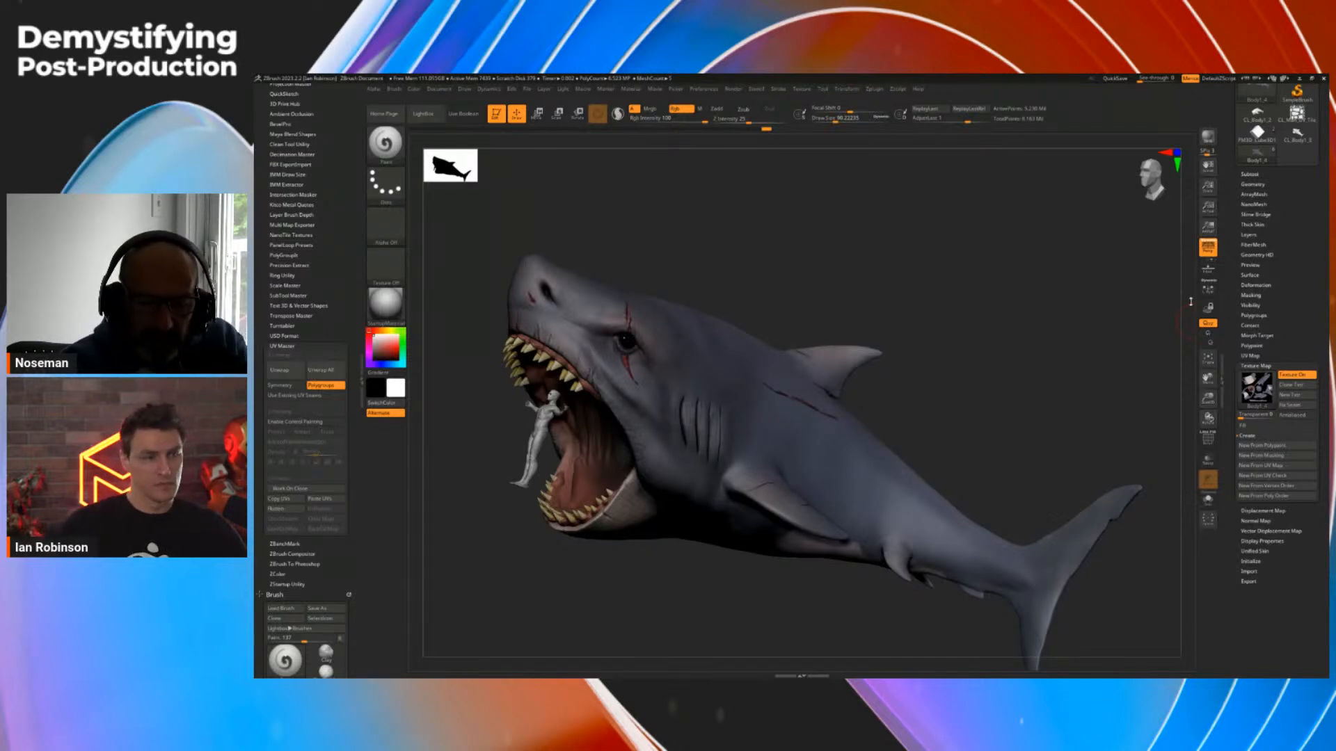
Isolate the shark body at its lowest subdivision level and morph it into its flat UV layout
key(shift)
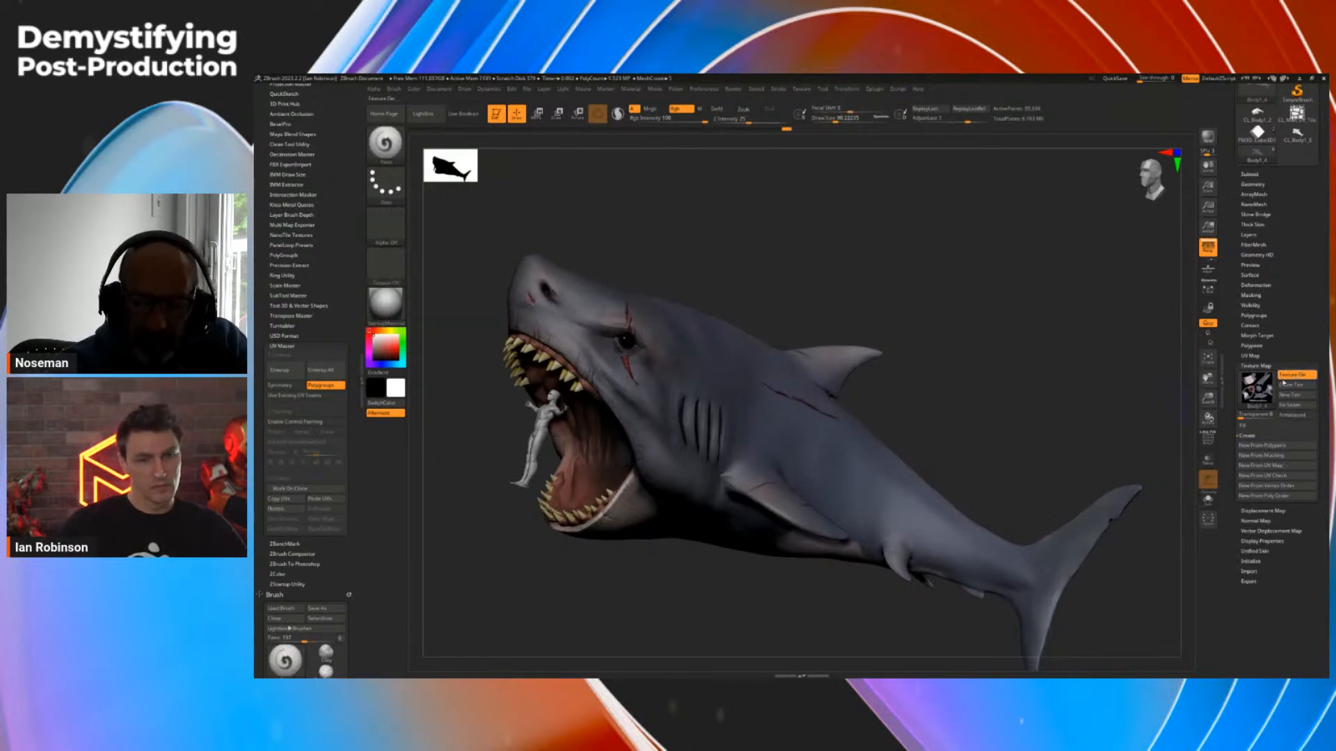
click(1208, 500)
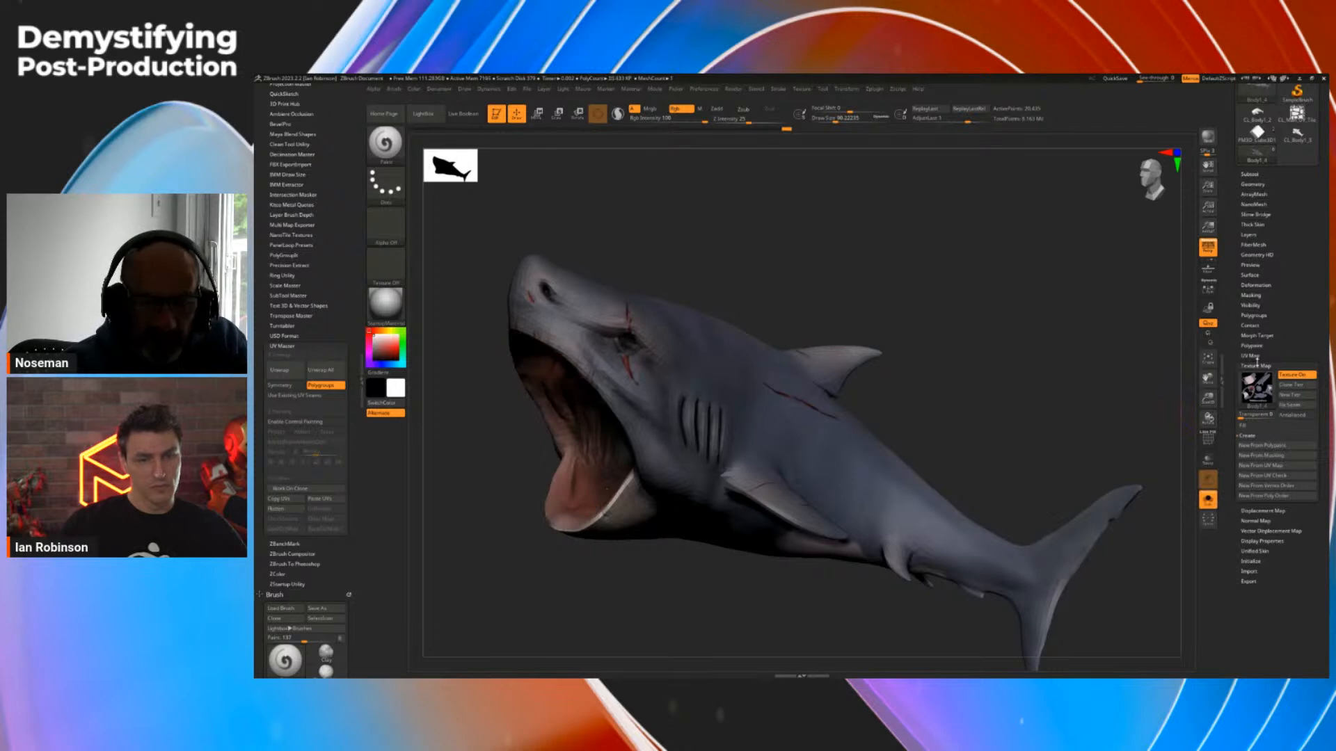
click(1250, 356)
click(1255, 365)
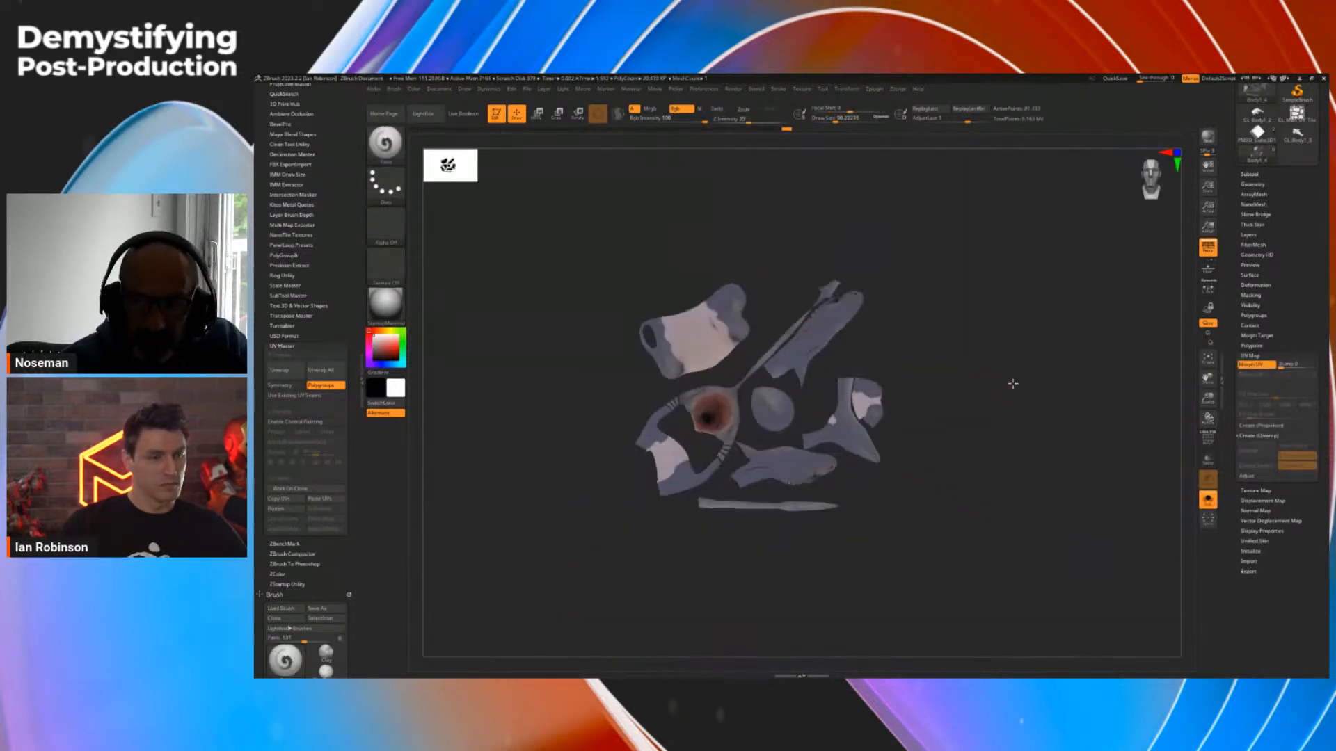
Leave a canvas snapshot of the flat UV layout beside the 3D shark, exit Solo mode and raise the body's subdivision level
alt+drag(852, 291, 1113, 473)
key(shift+s)
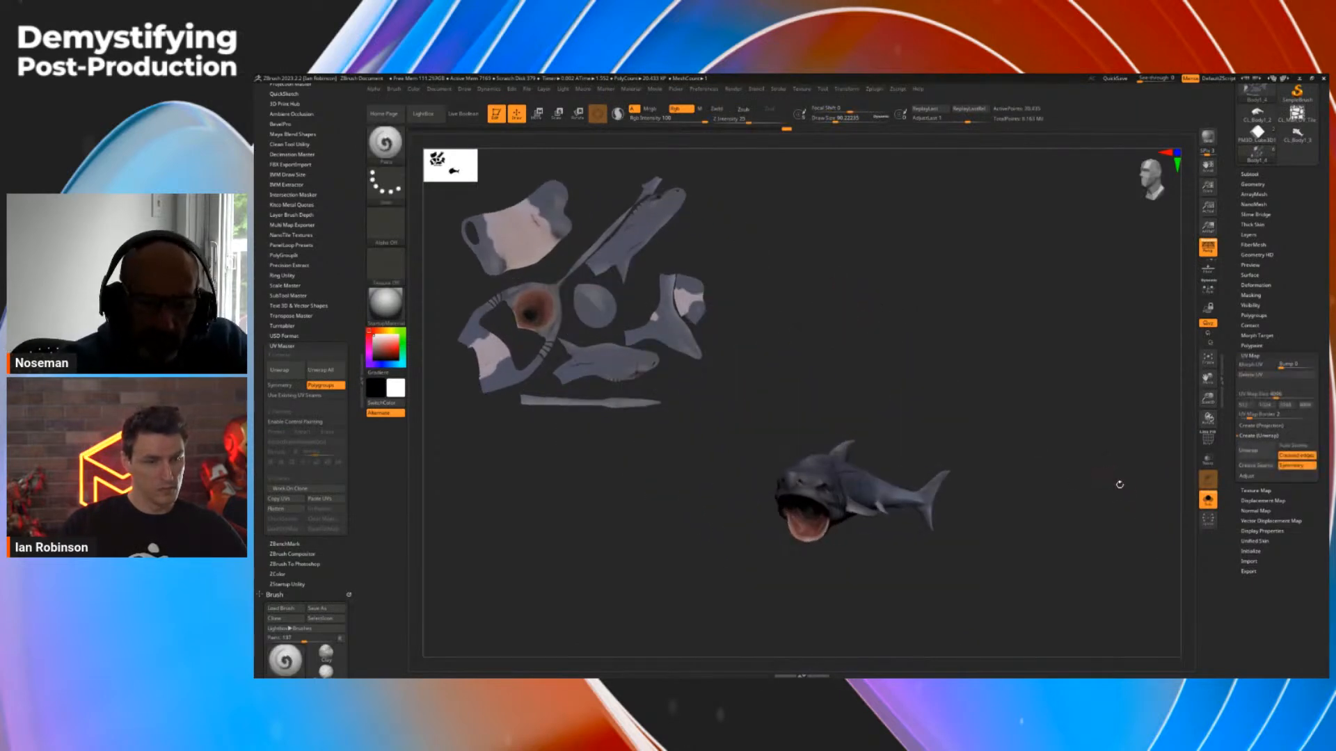
click(1209, 501)
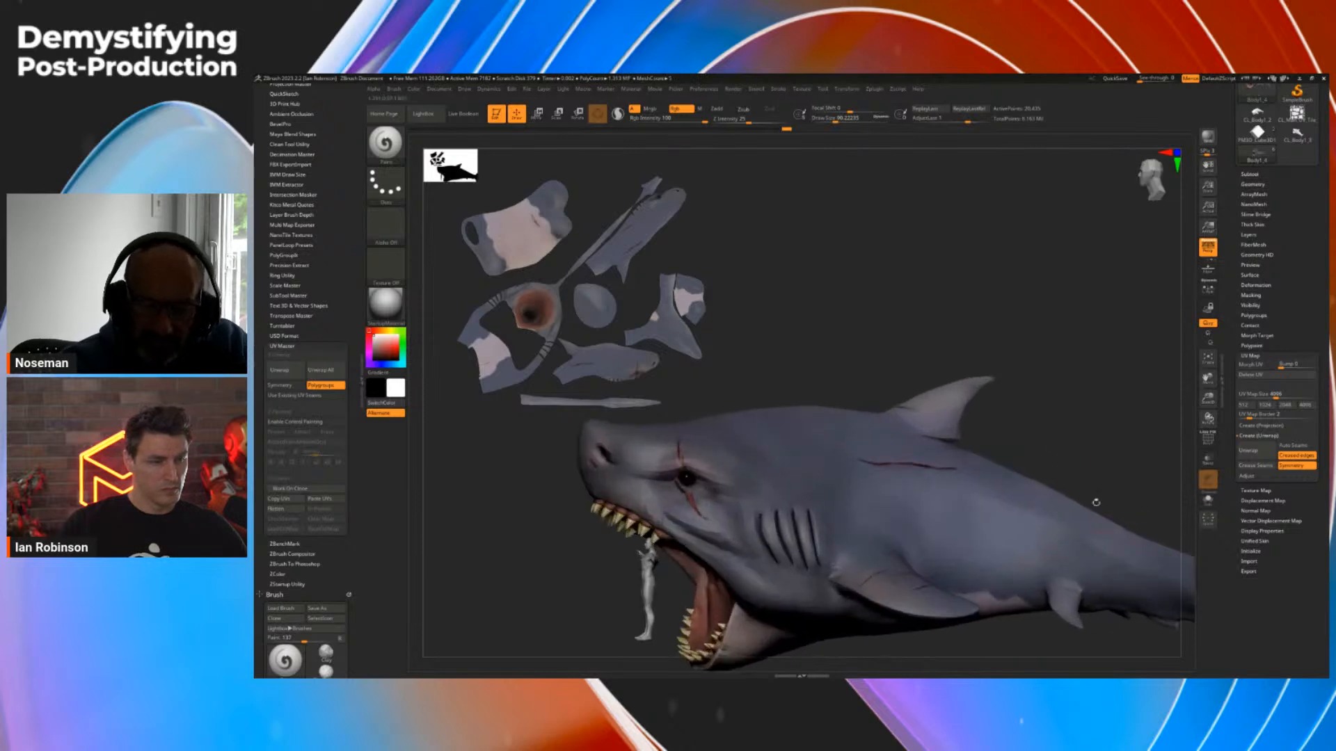
drag(1077, 456, 1059, 425)
key(ctrl+d)
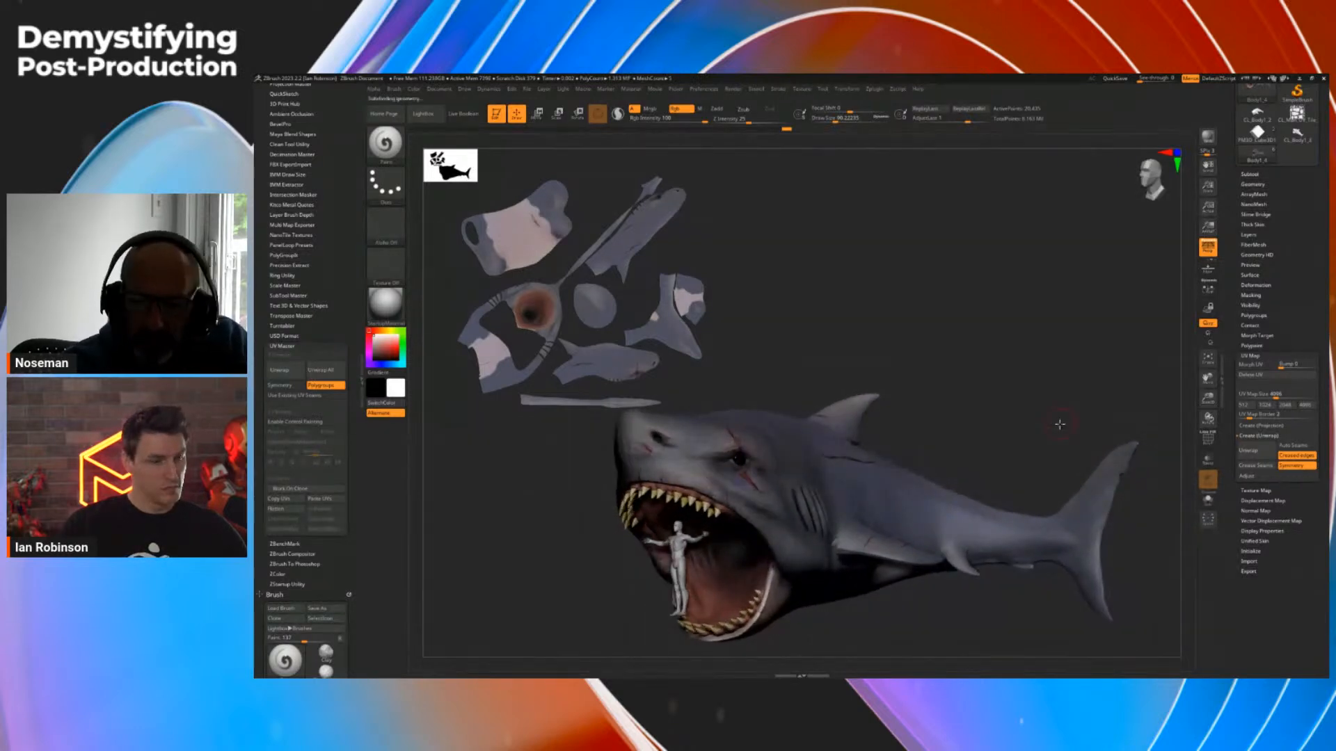
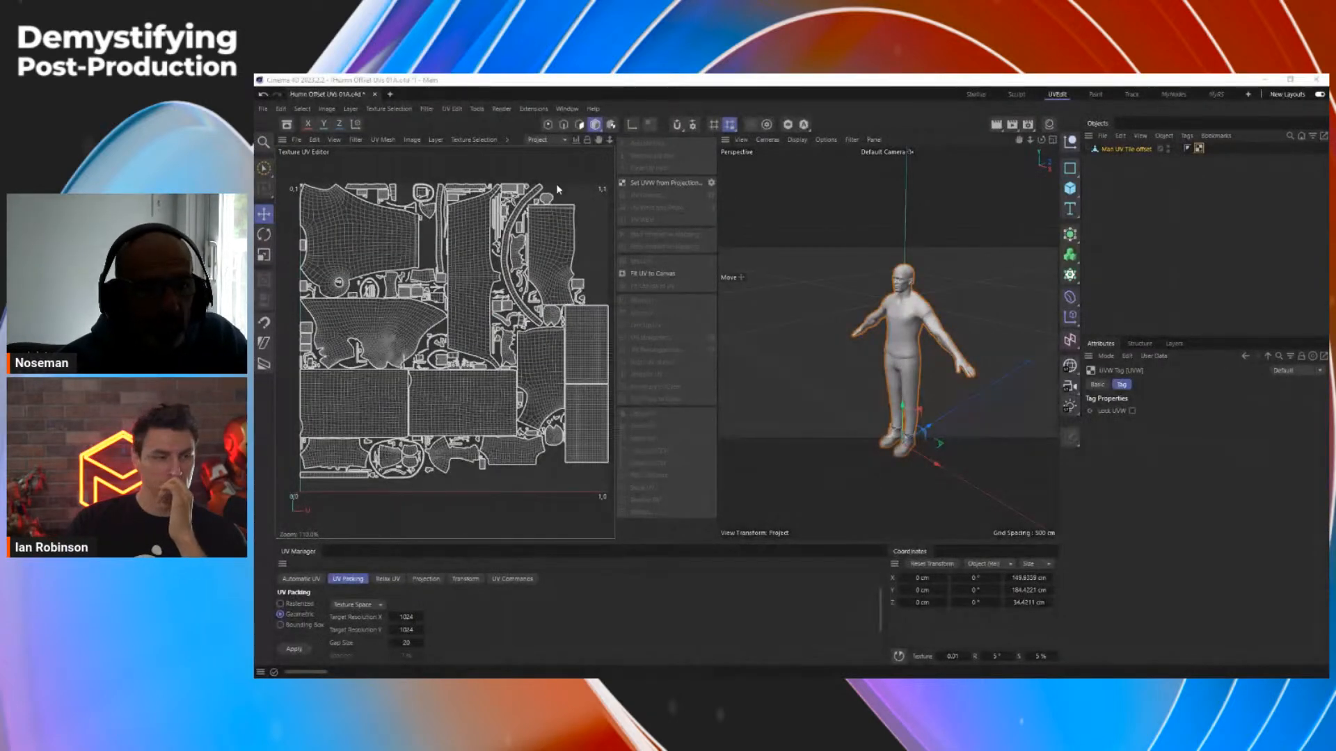
Switch to Cinema 4D and examine the human figure's UV islands with all its polygons selected
click(459, 249)
key(Return)
click(454, 239)
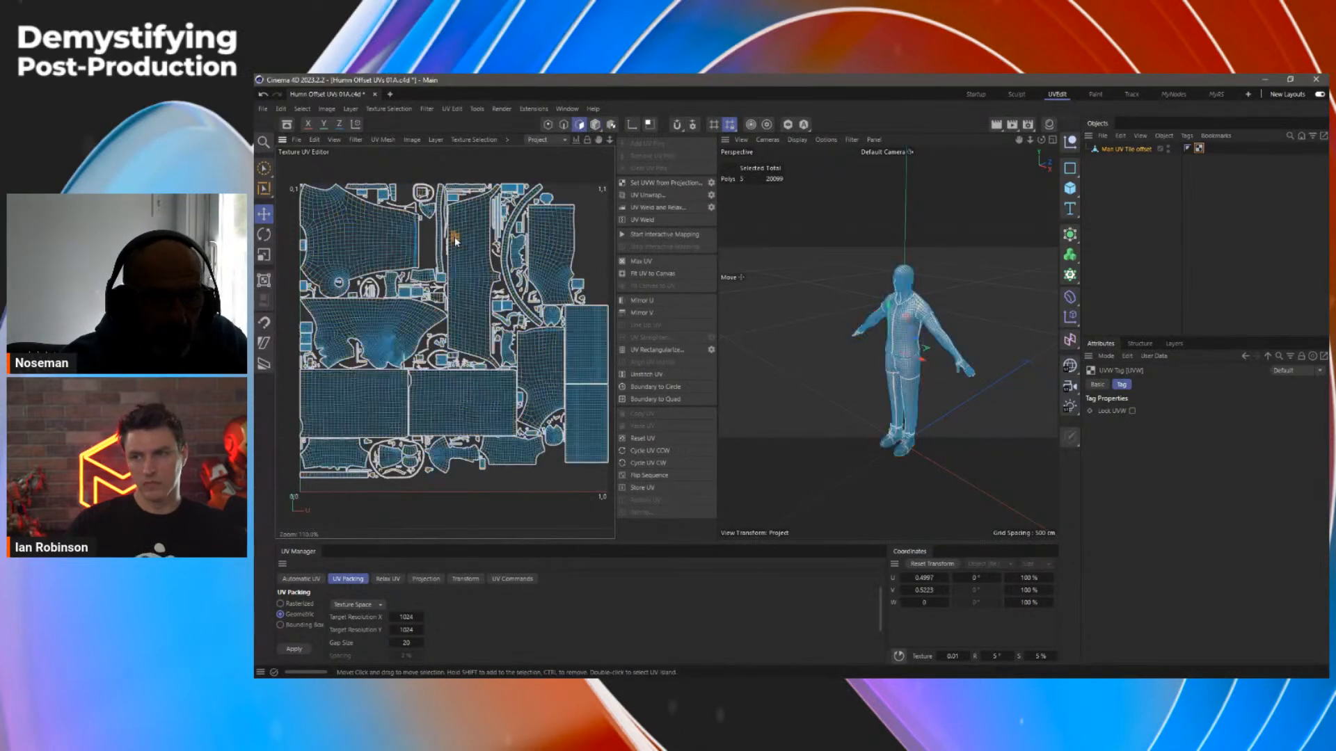
click(455, 242)
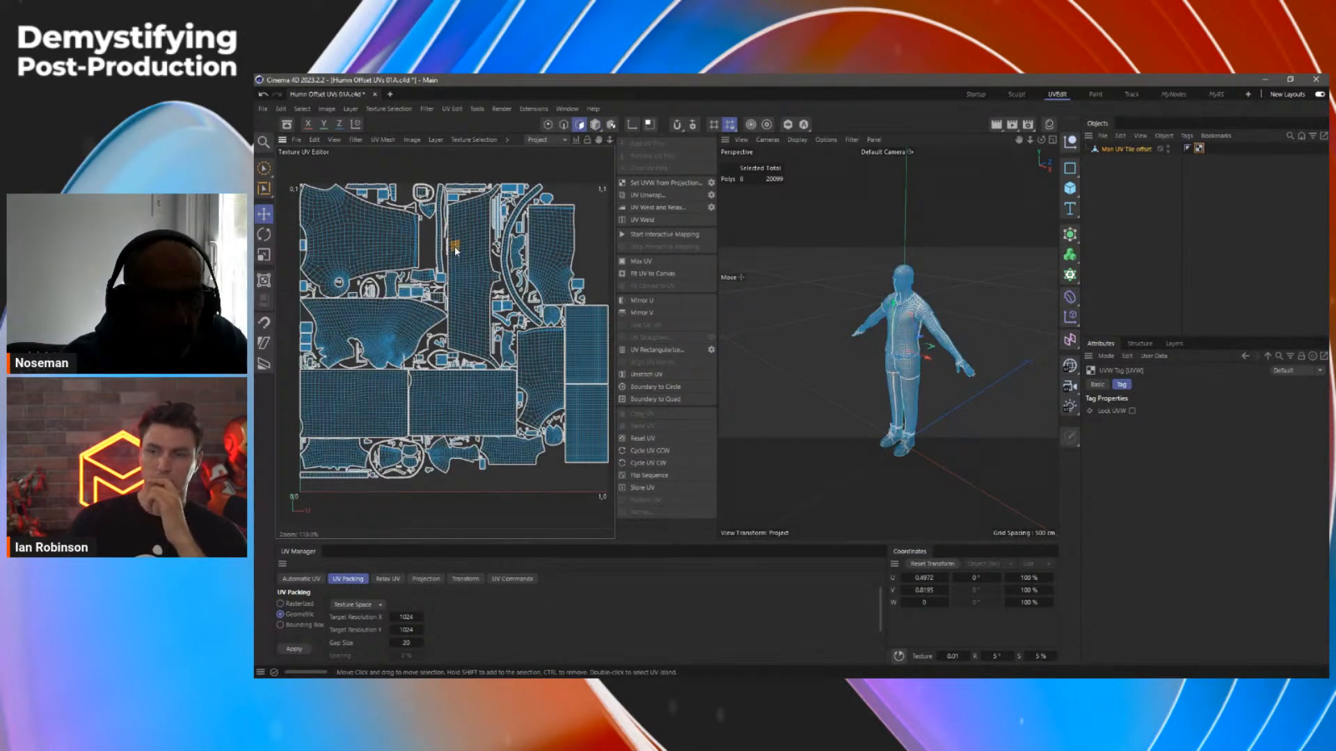
mouse_move(903, 343)
alt+mouse_down()
mouse_move(1049, 352)
mouse_move(894, 344)
alt+mouse_up()
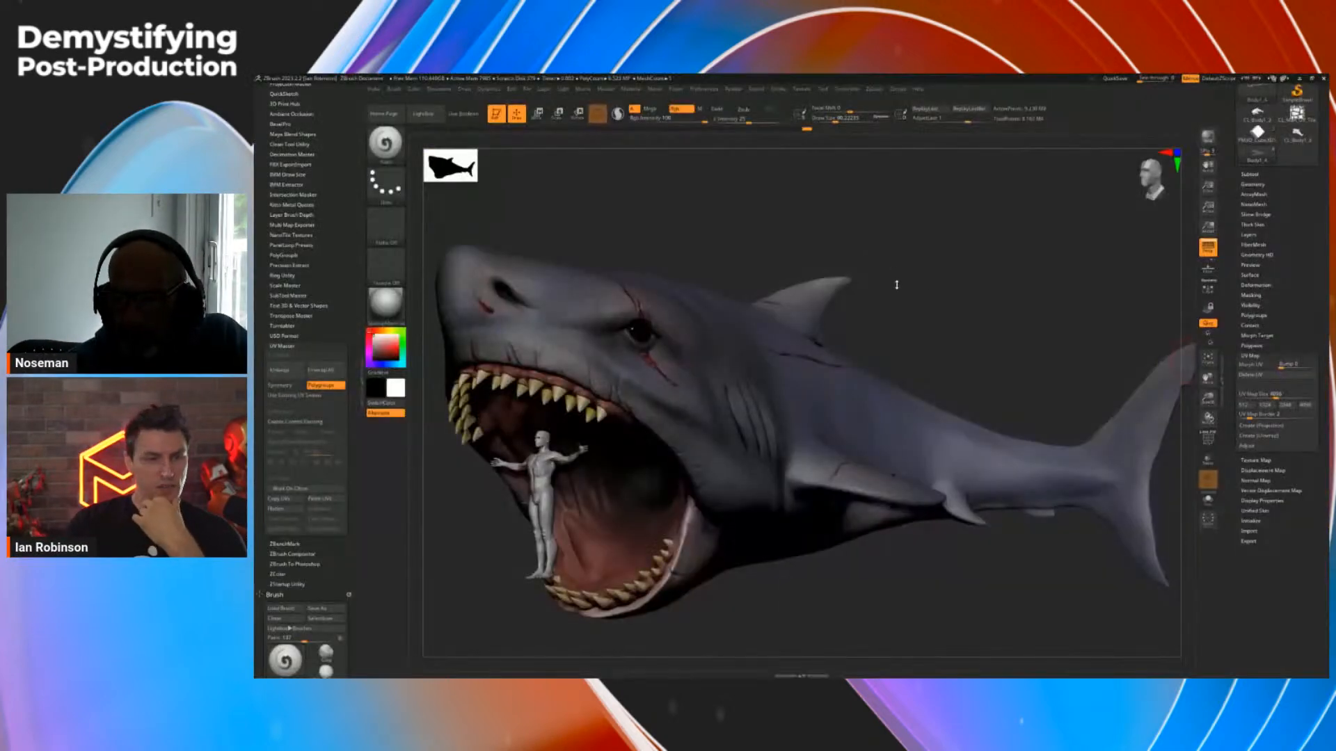
Return to ZBrush and view the painted shark body from several angles with its texture map settings open
drag(897, 285, 937, 303)
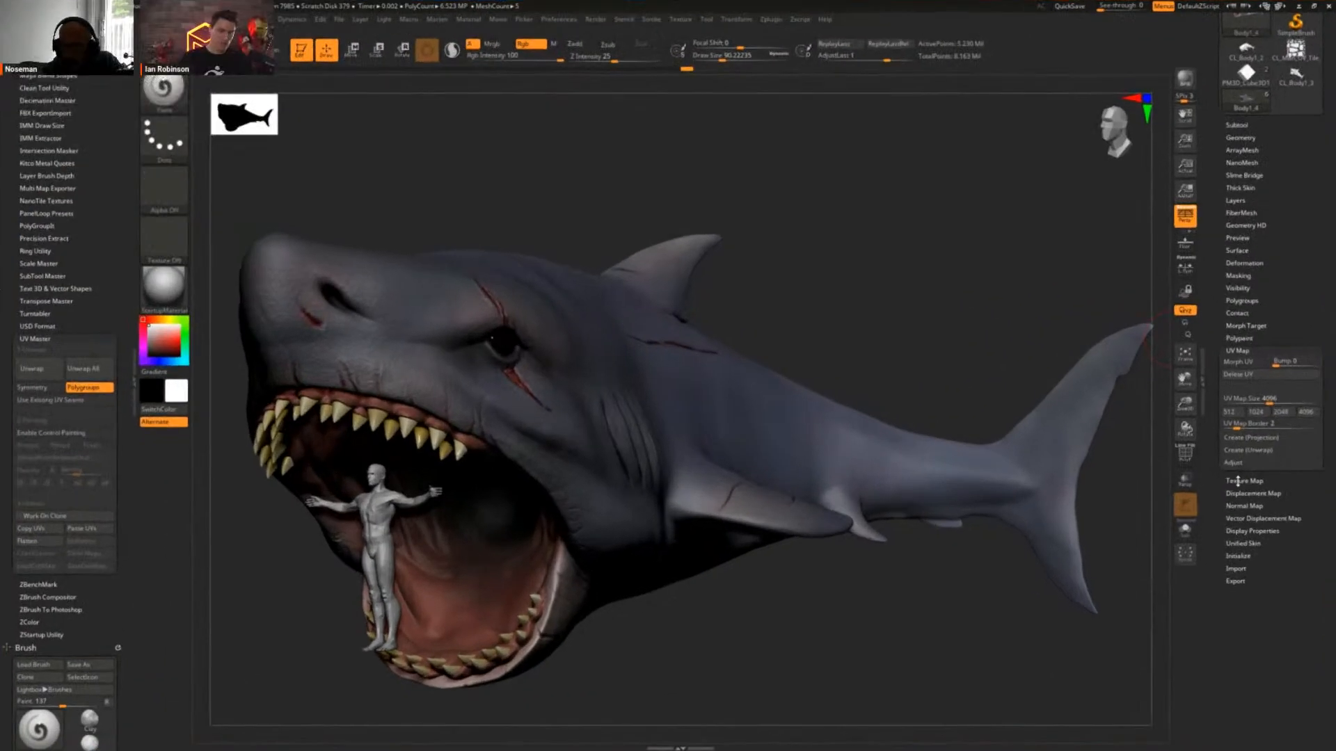
click(1239, 480)
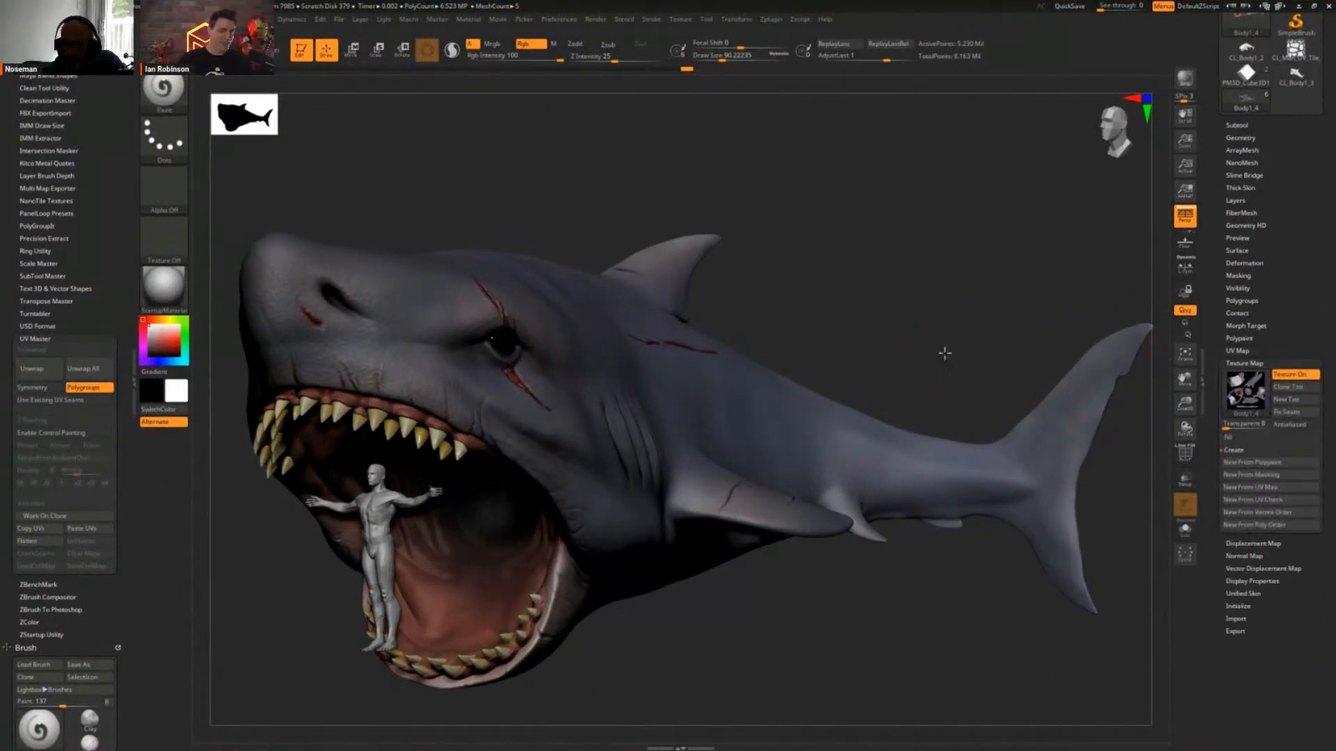
drag(942, 352, 919, 330)
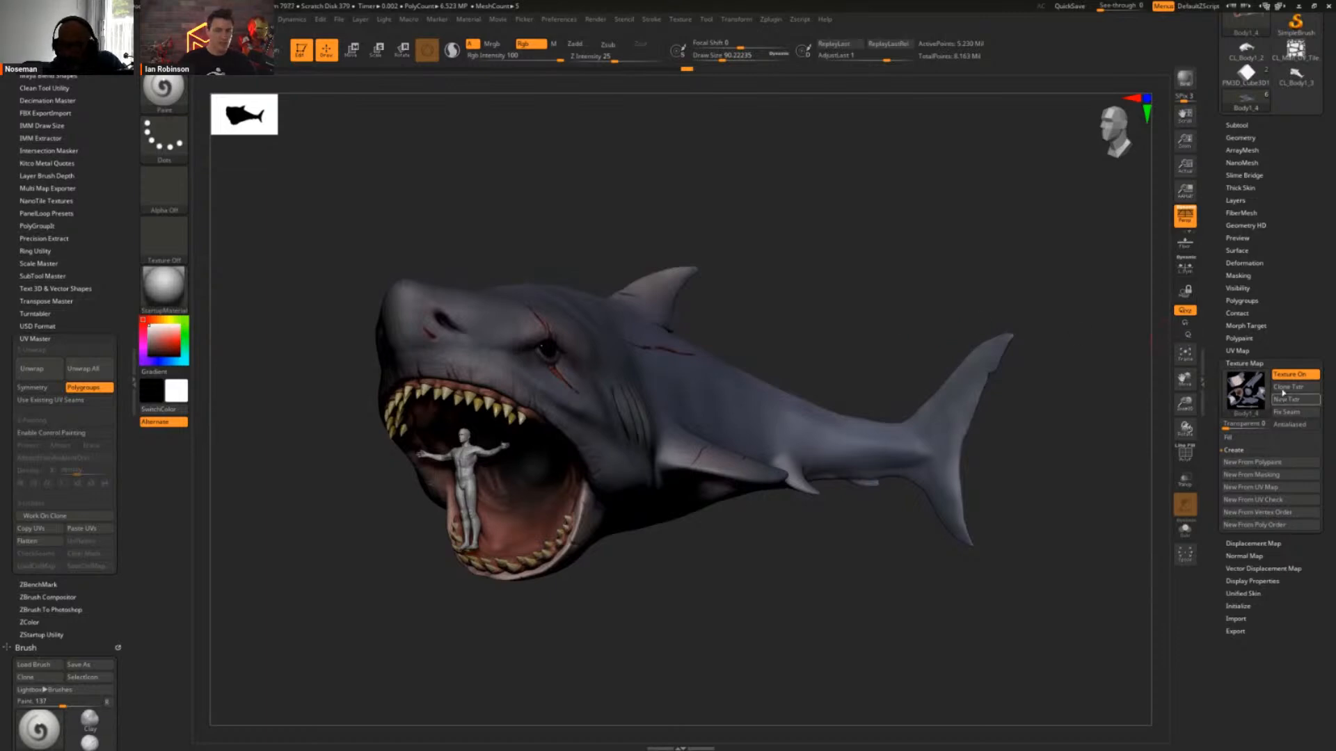
mouse_move(1048, 319)
mouse_down()
mouse_move(1023, 292)
mouse_move(1046, 295)
mouse_up()
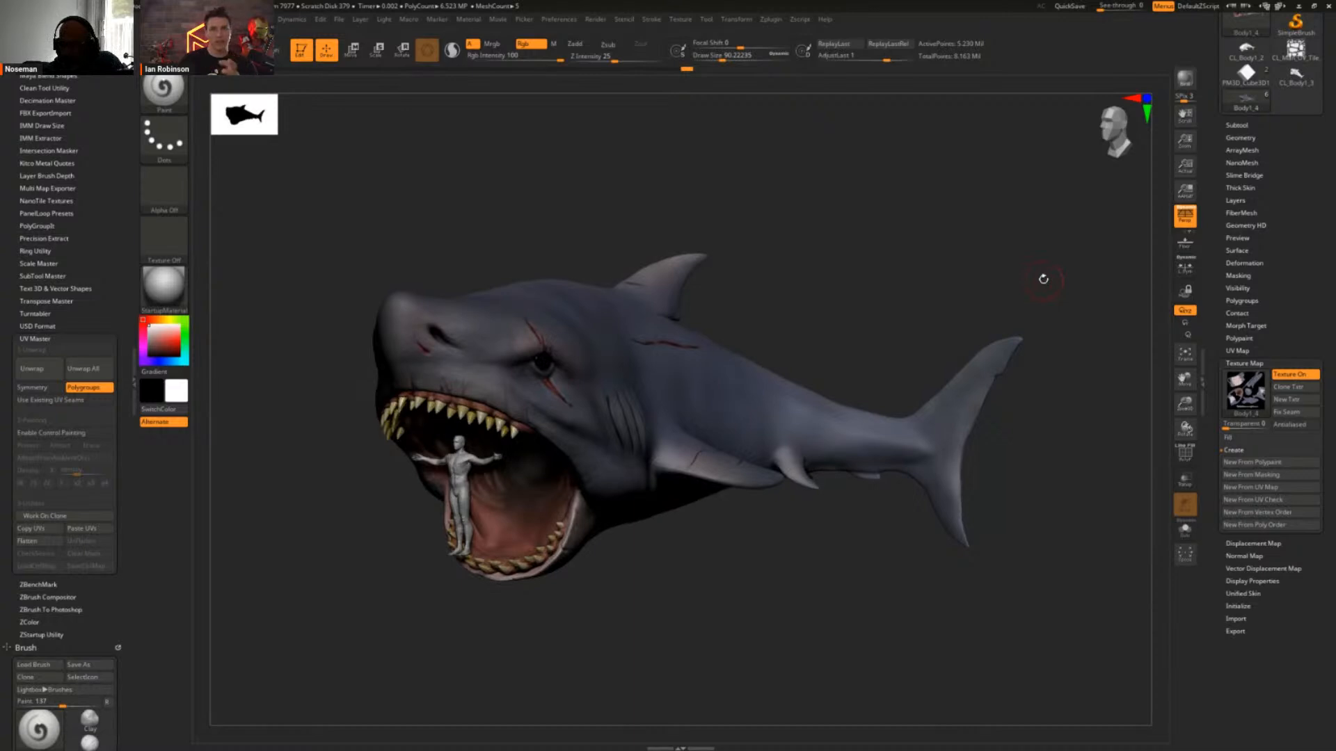
drag(992, 255, 984, 251)
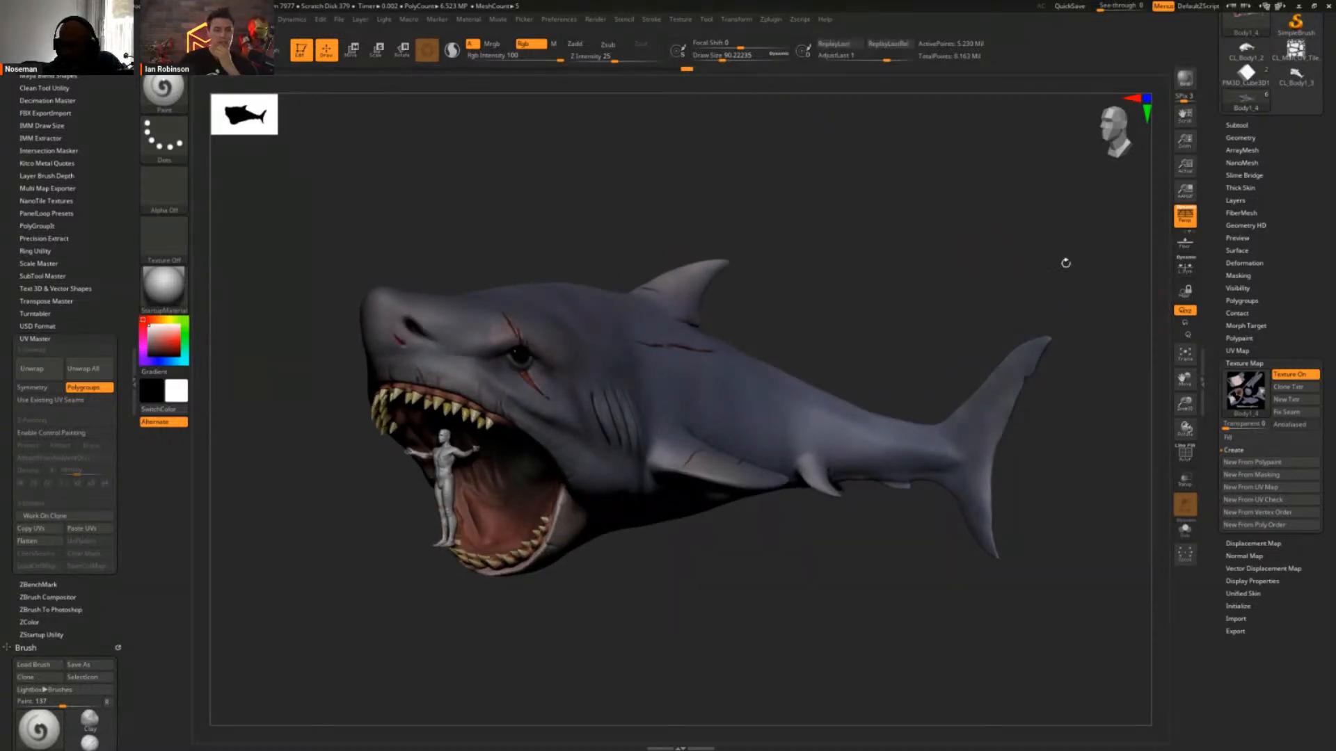
drag(850, 315, 850, 313)
key(space)
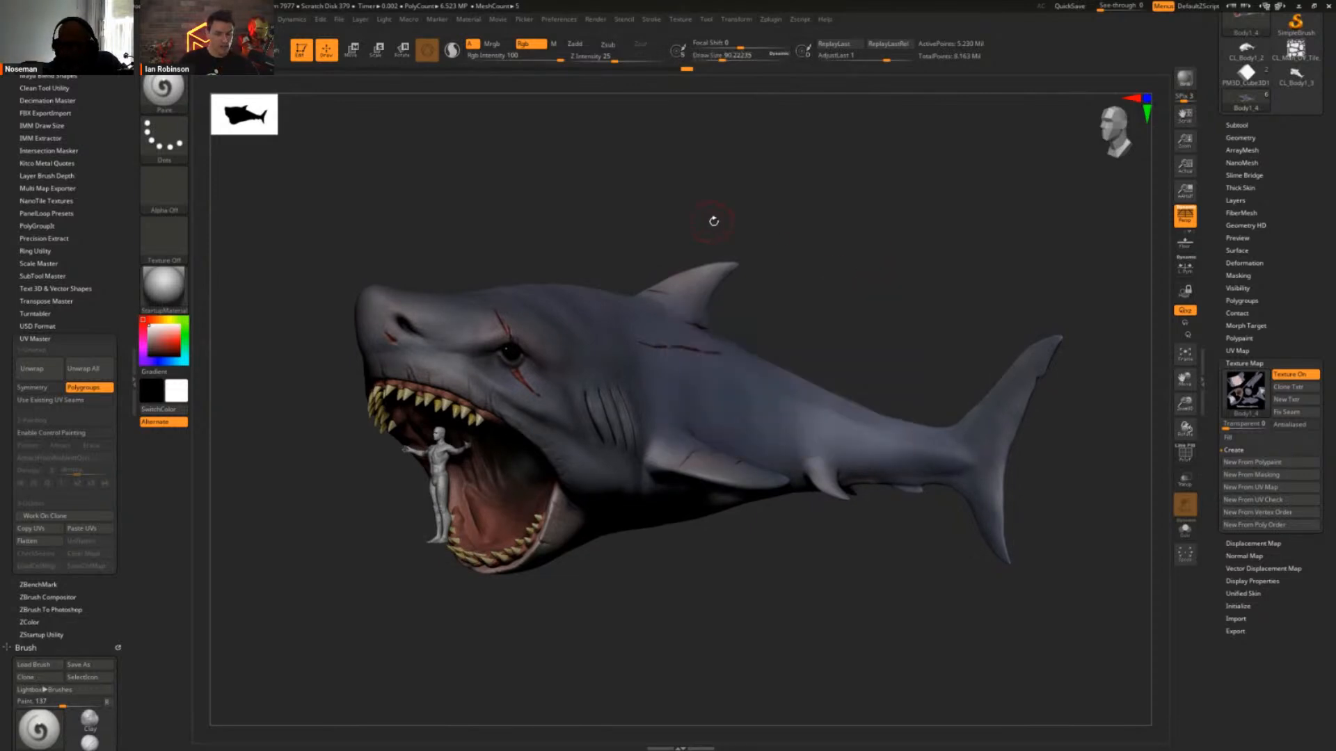
Load the UVMaster_c3.jpg checker texture from the UV Master checkers folder in LightBox
key(comma)
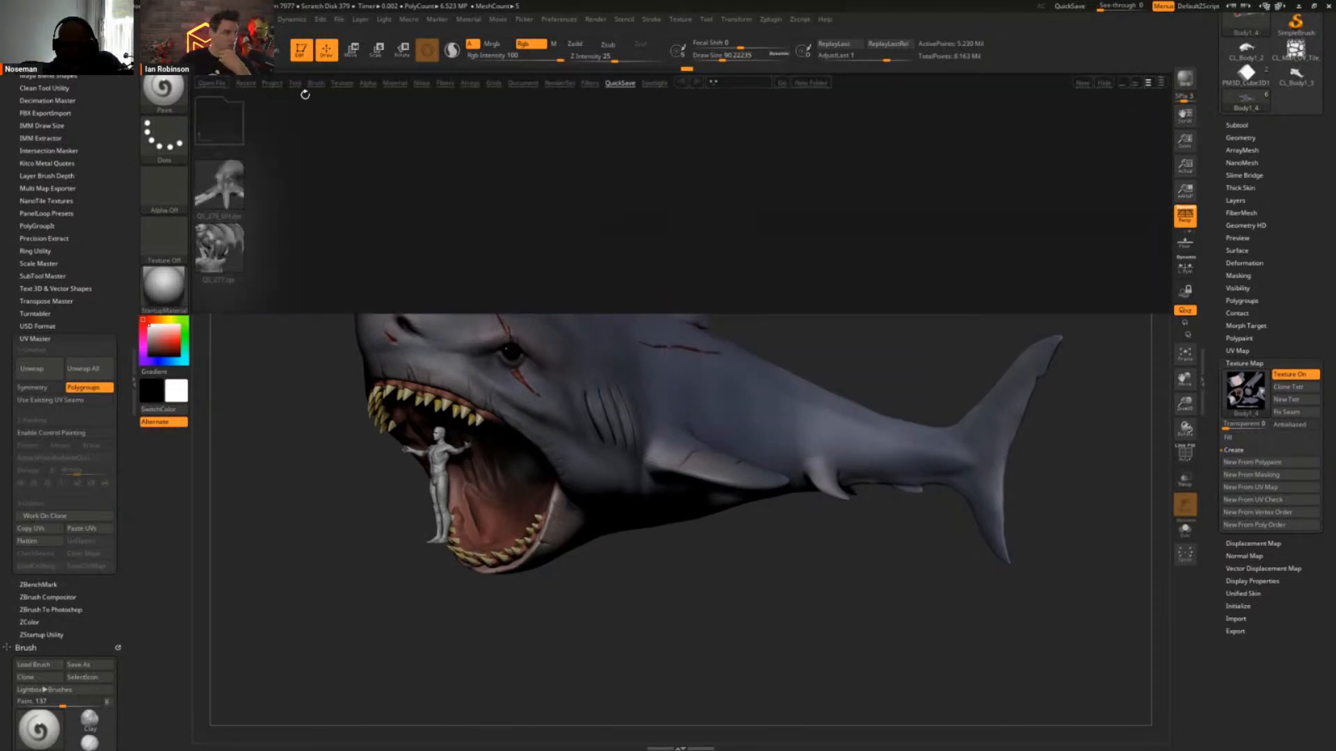
click(272, 84)
click(343, 83)
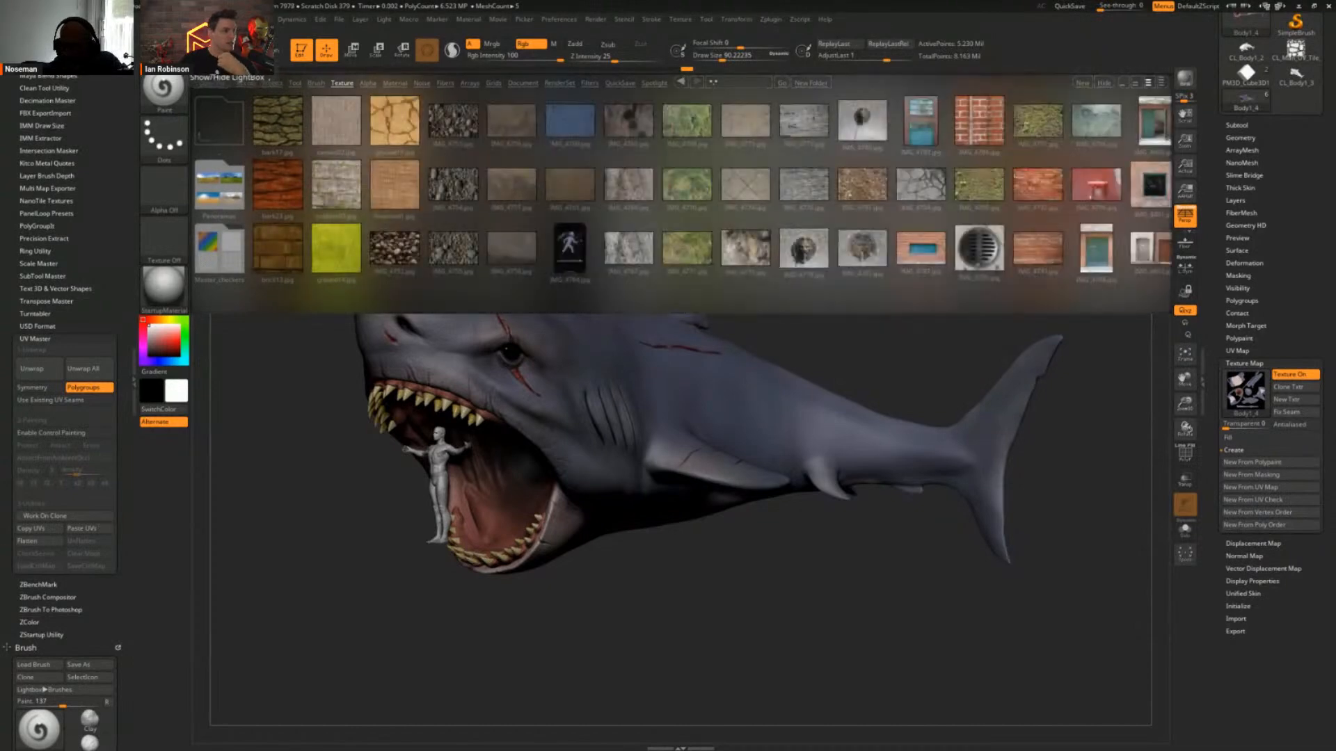
key(comma)
key(comma)
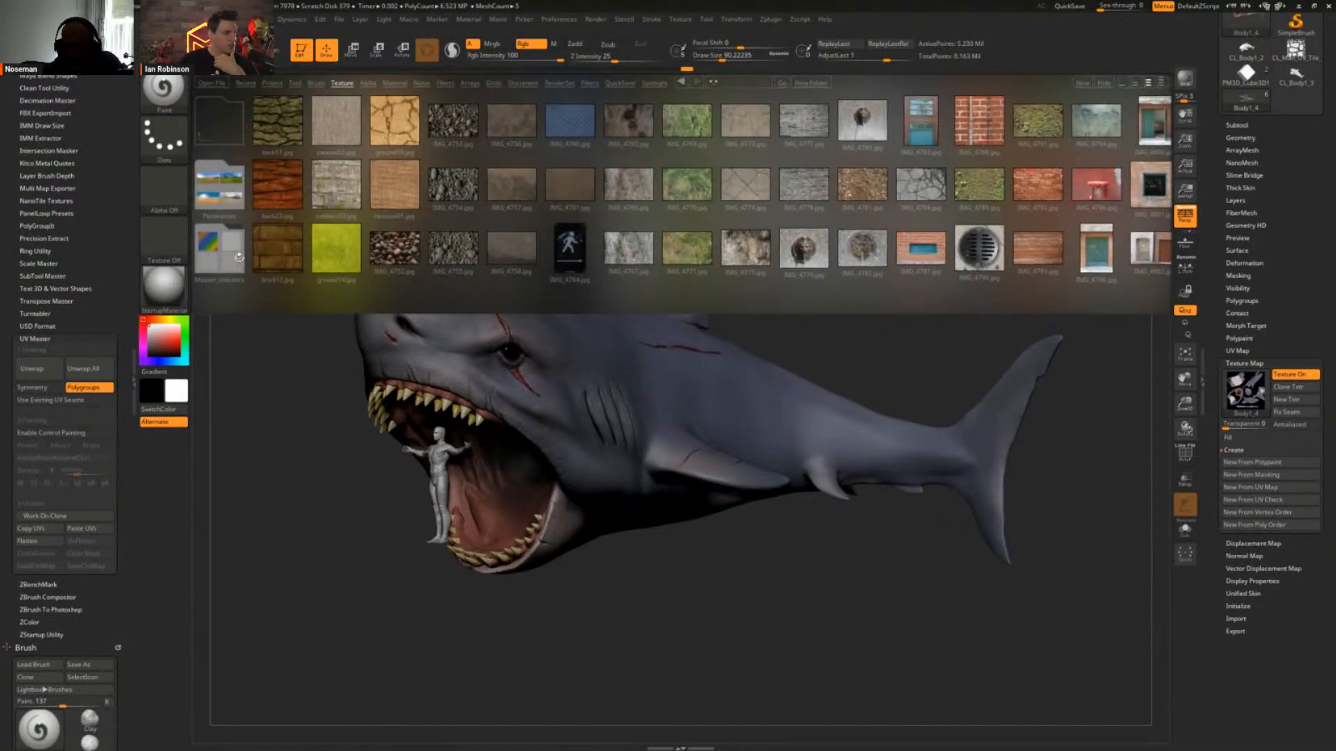
click(235, 256)
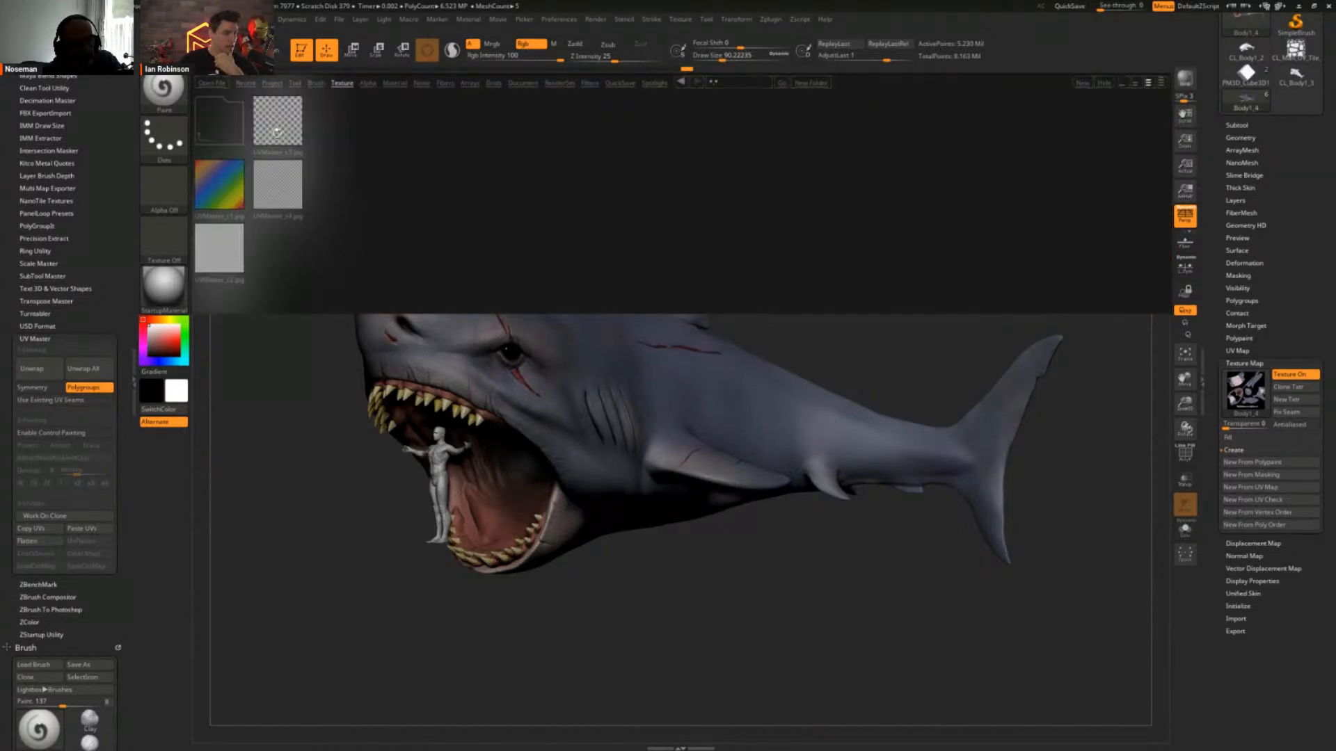
double_click(284, 136)
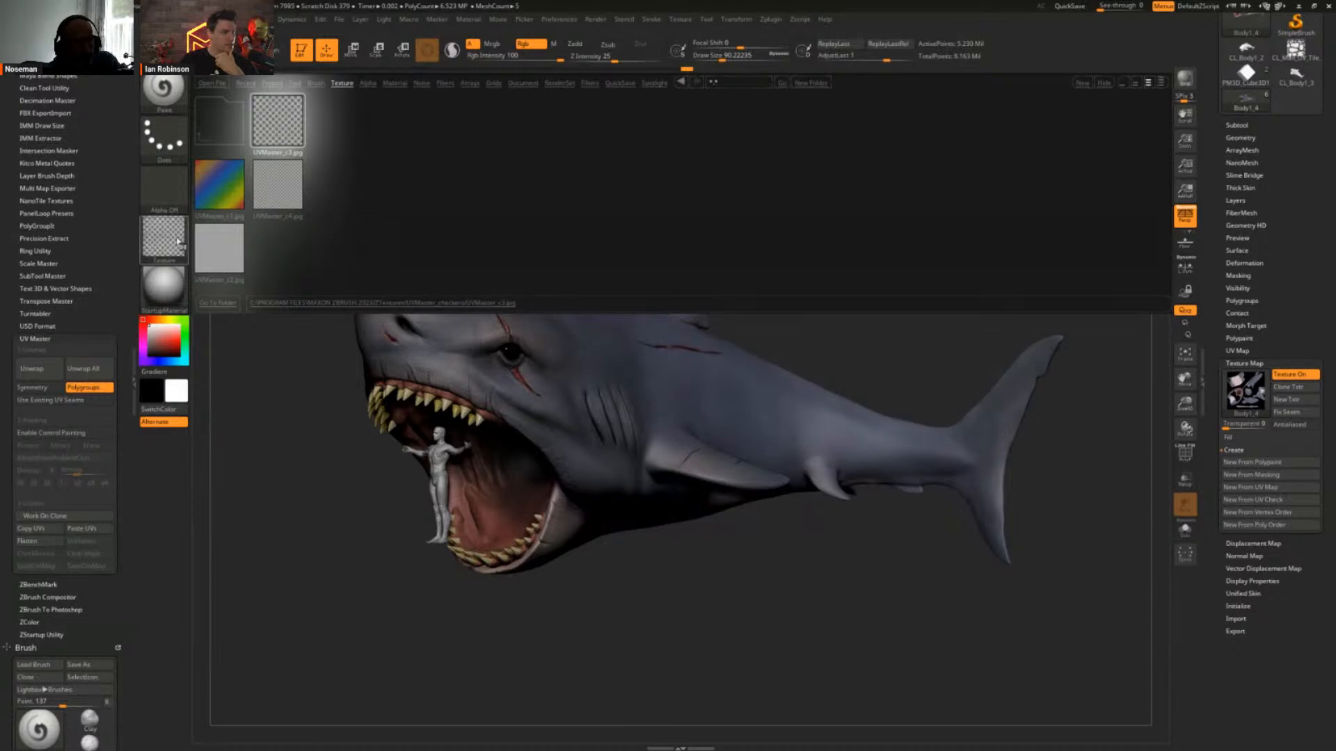
mouse_move(178, 244)
key(comma)
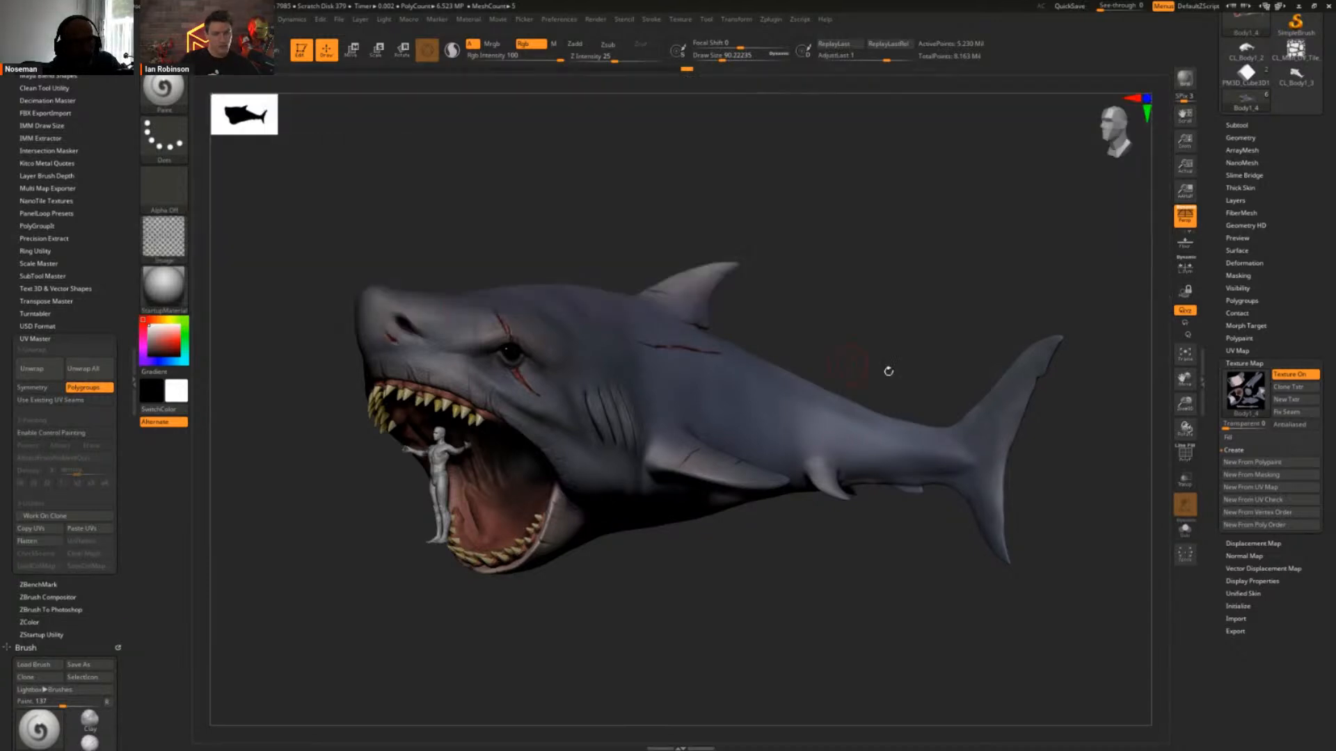
Apply the lettered checker image as the shark body's texture map and inspect it on both sides of the body
click(1252, 393)
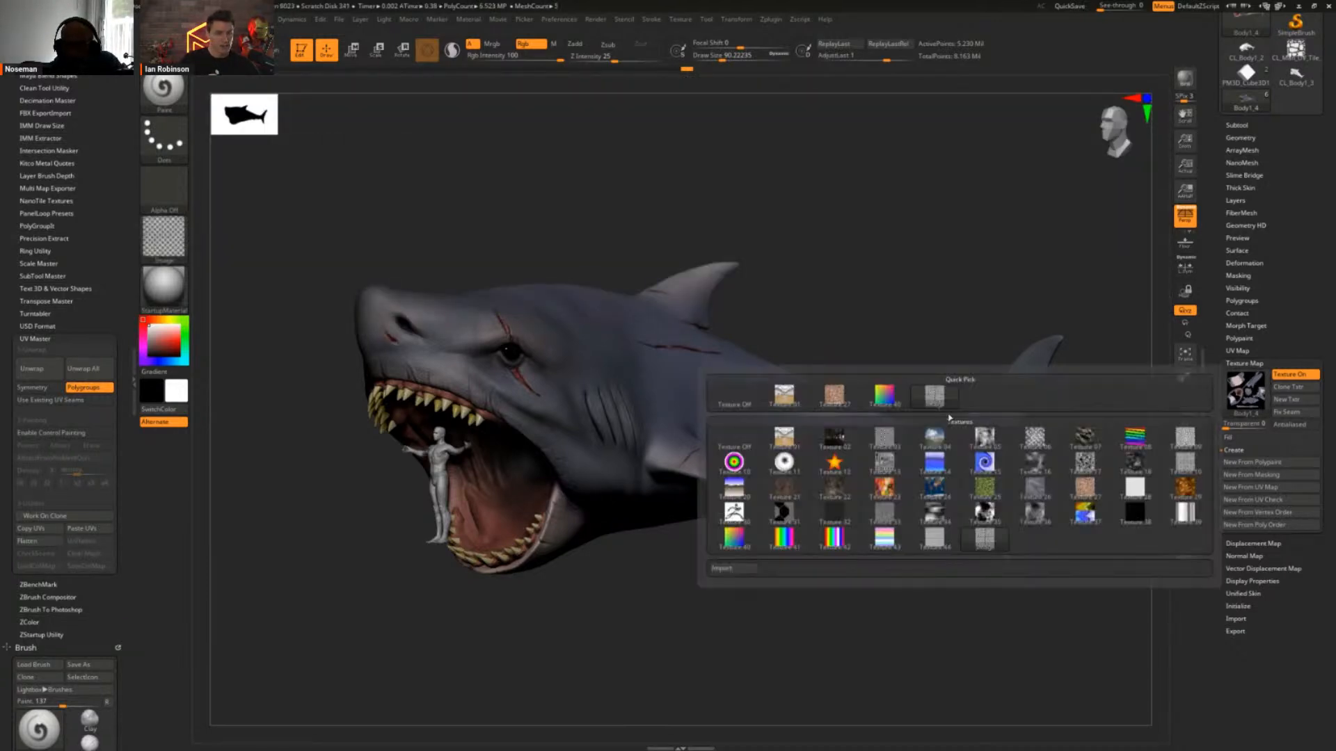
click(941, 393)
drag(789, 287, 935, 352)
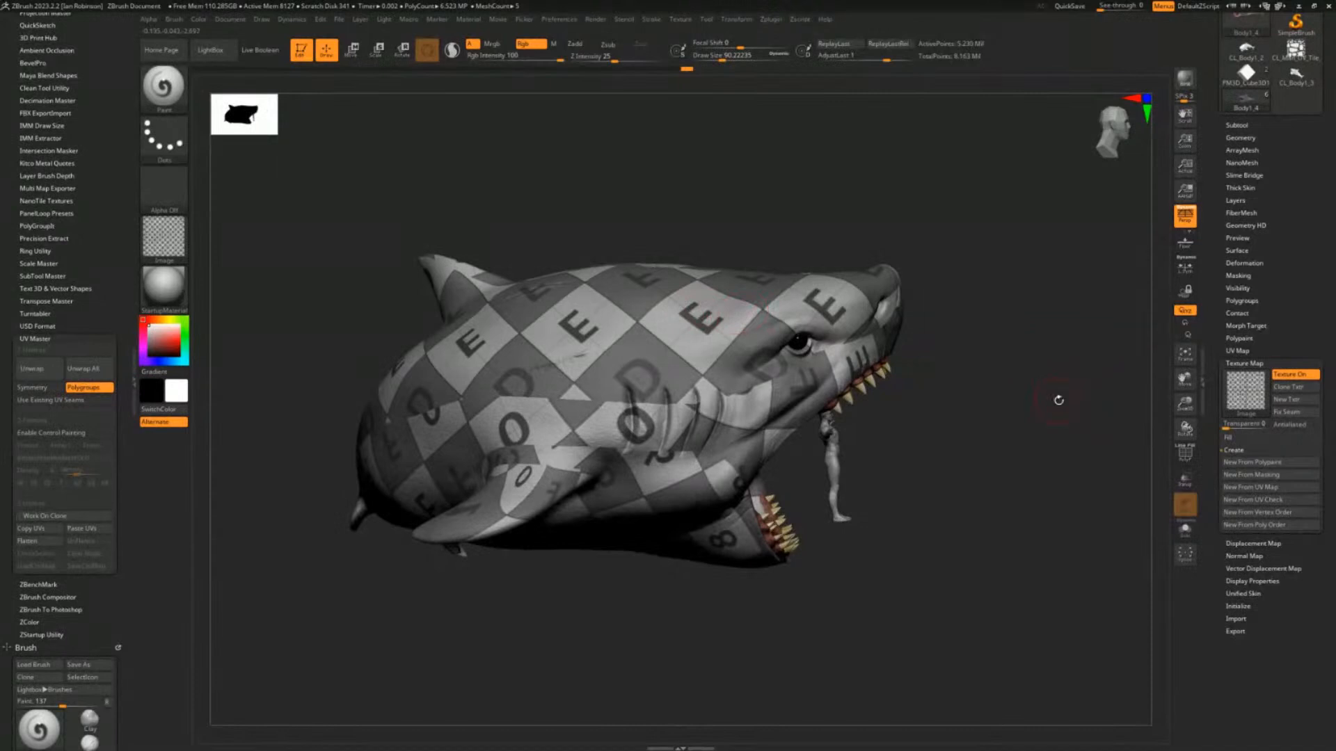
drag(1058, 400, 939, 386)
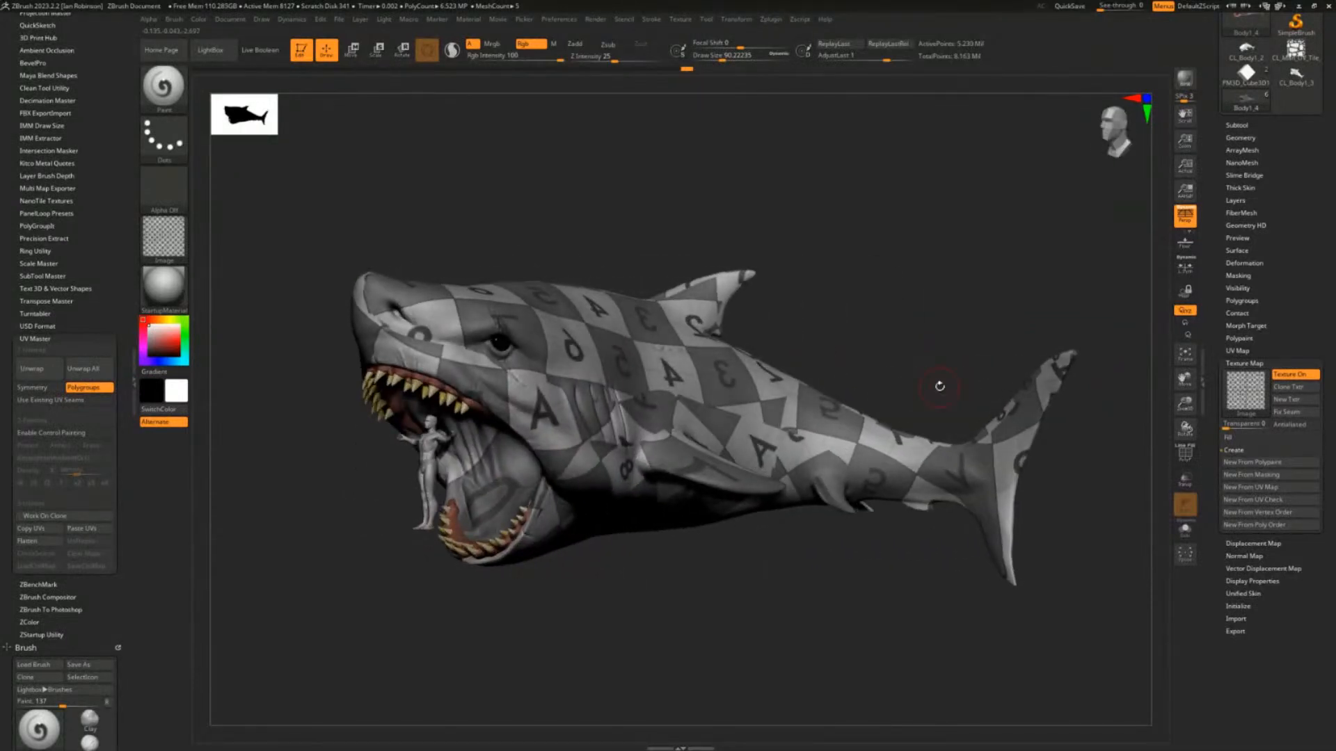
Lower the shark body to its lowest subdivision level and leave a canvas snapshot of the checker-textured shark
drag(892, 332, 1044, 221)
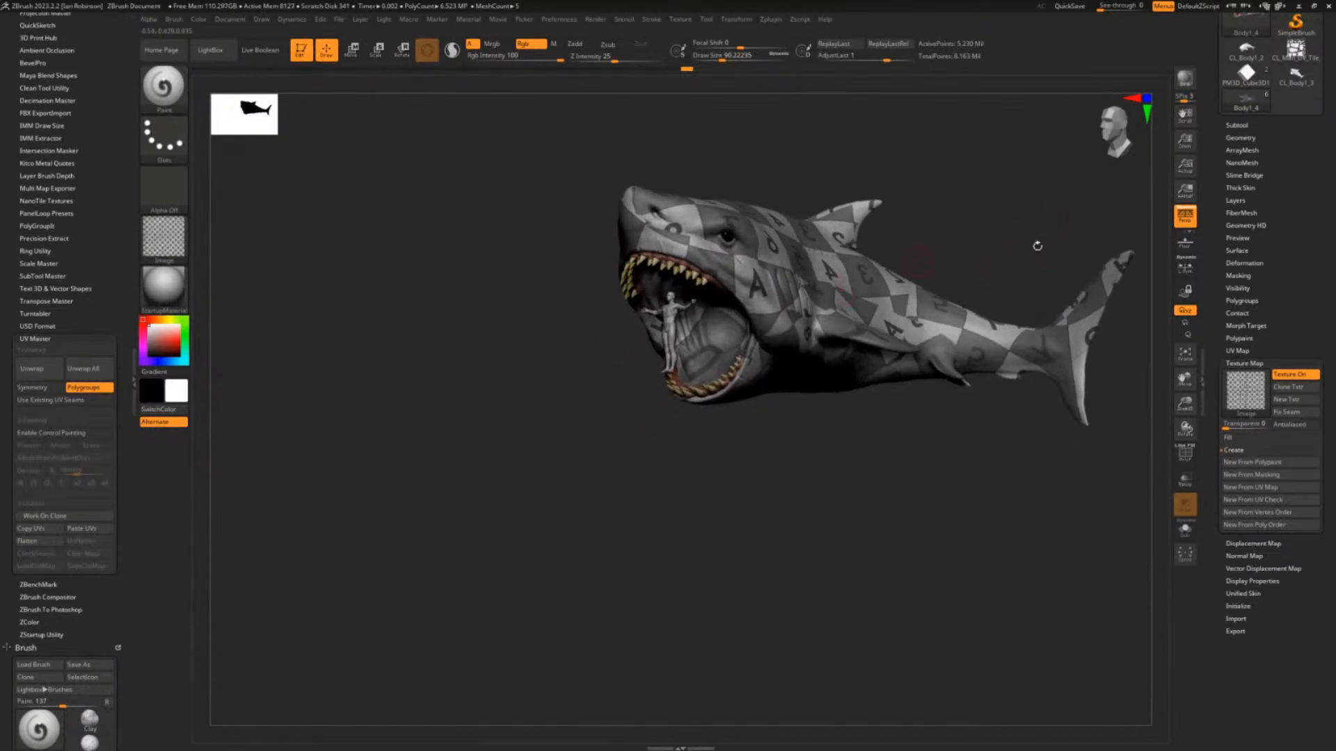
key(shift)
key(shift+d)
key(shift+d)
key(shift+d)
key(shift+d)
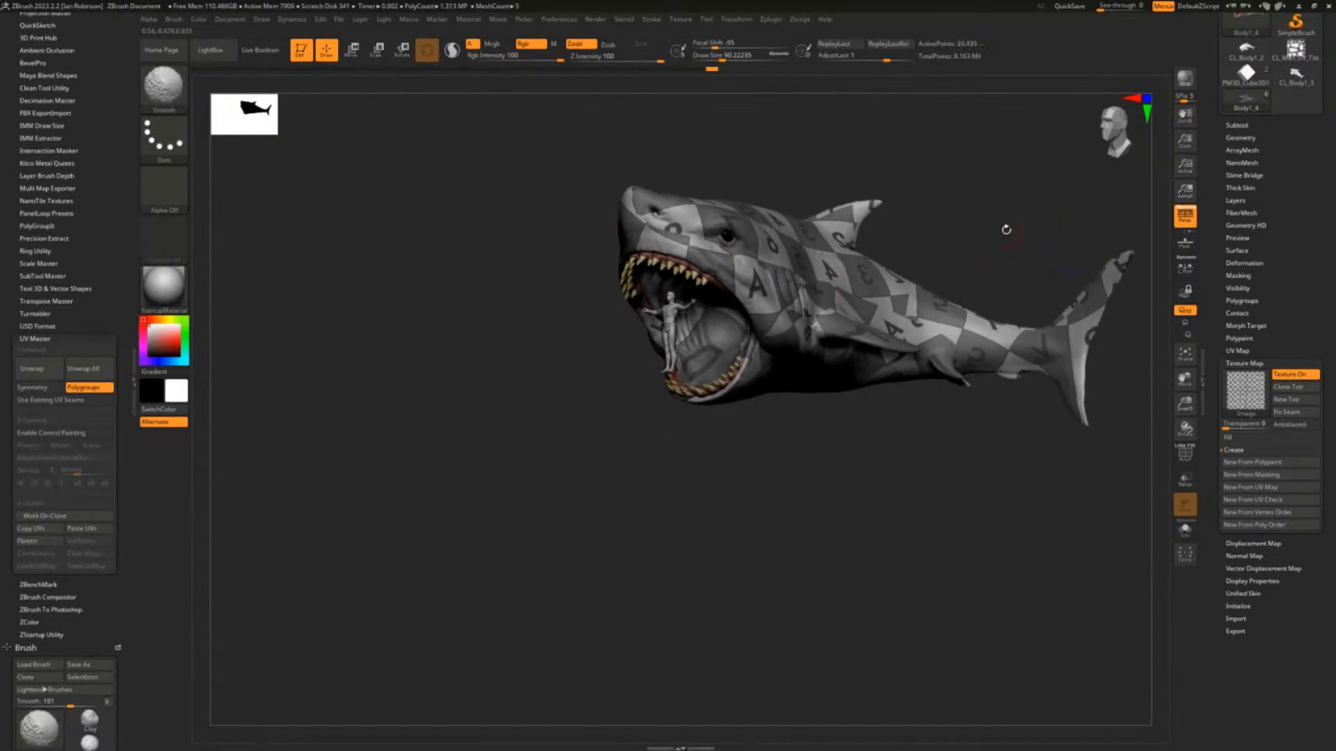
right_click(974, 296)
mouse_move(1006, 230)
mouse_down()
mouse_move(999, 243)
mouse_move(1009, 185)
mouse_move(817, 320)
mouse_move(755, 426)
mouse_up()
key(shift)
key(shift+s)
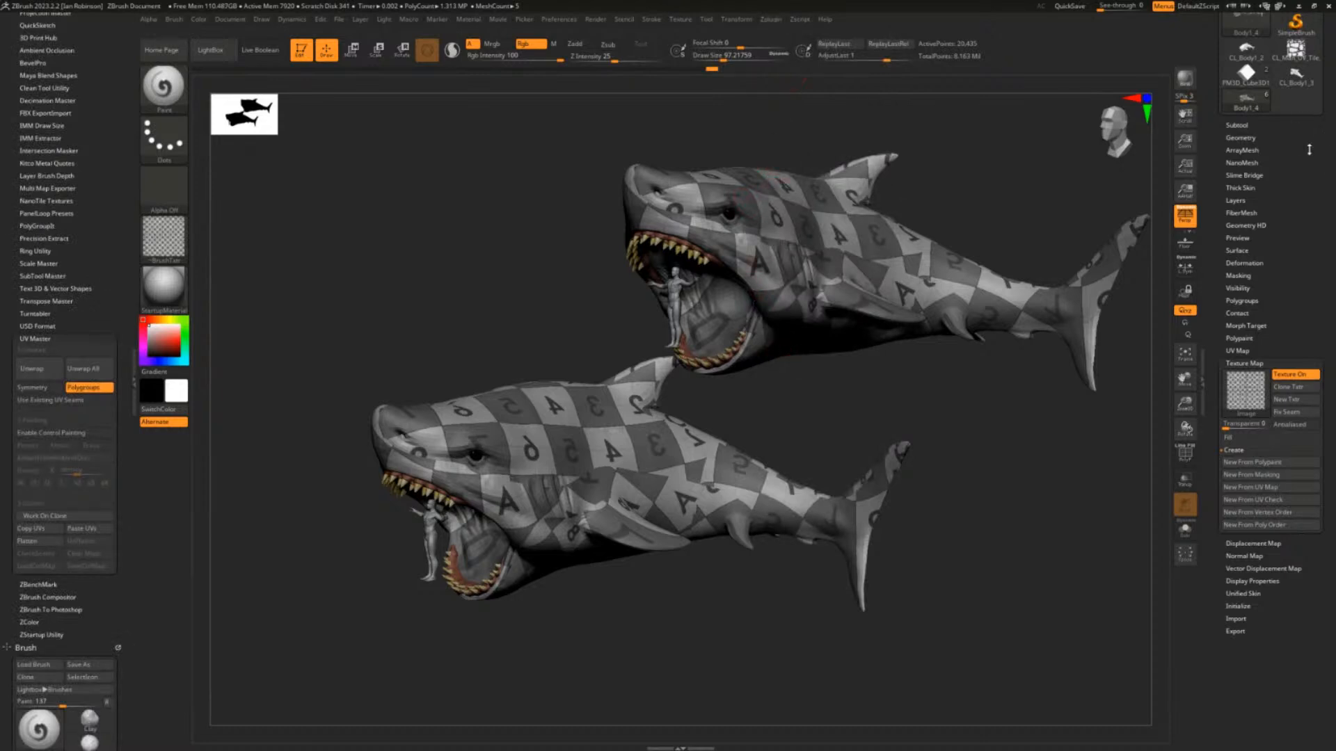
Load the CL_Body1_3 clone, create a new texture map for it and replace that map with the lettered checker image
scroll(1309, 150, up, 3)
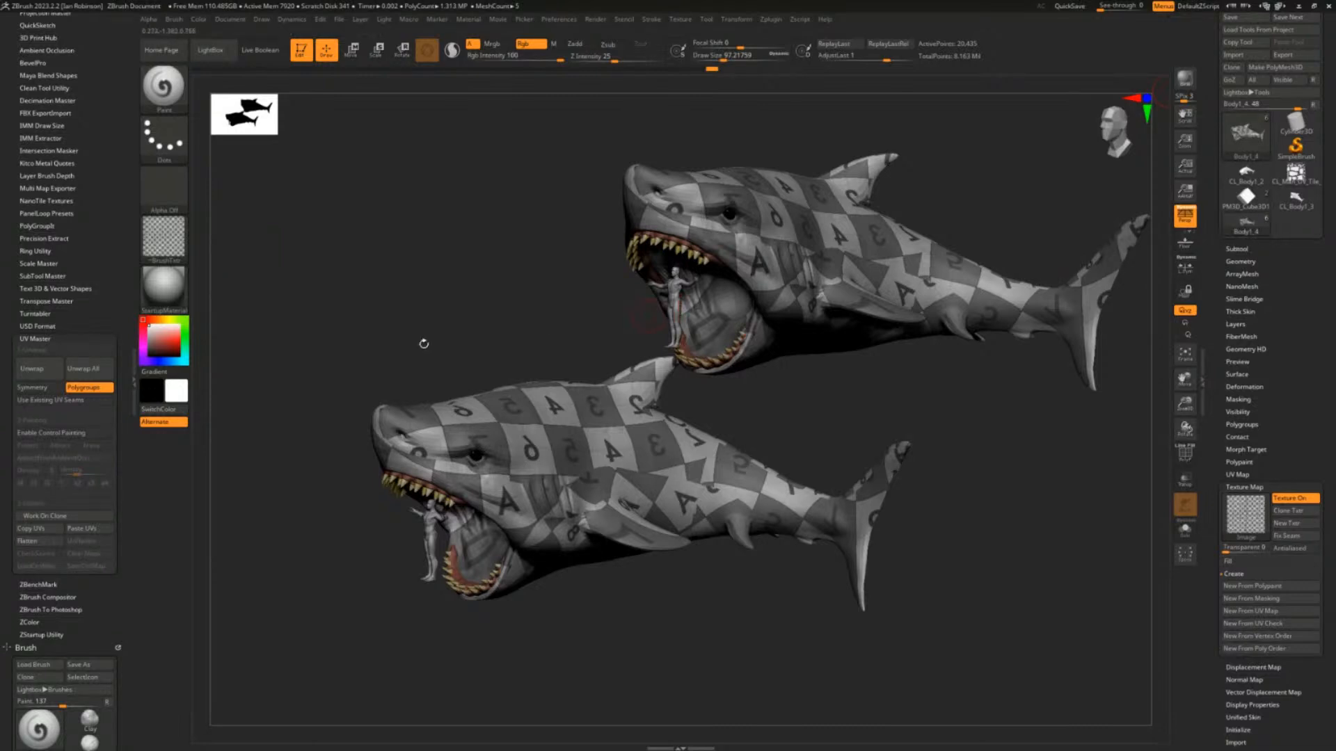
click(1296, 200)
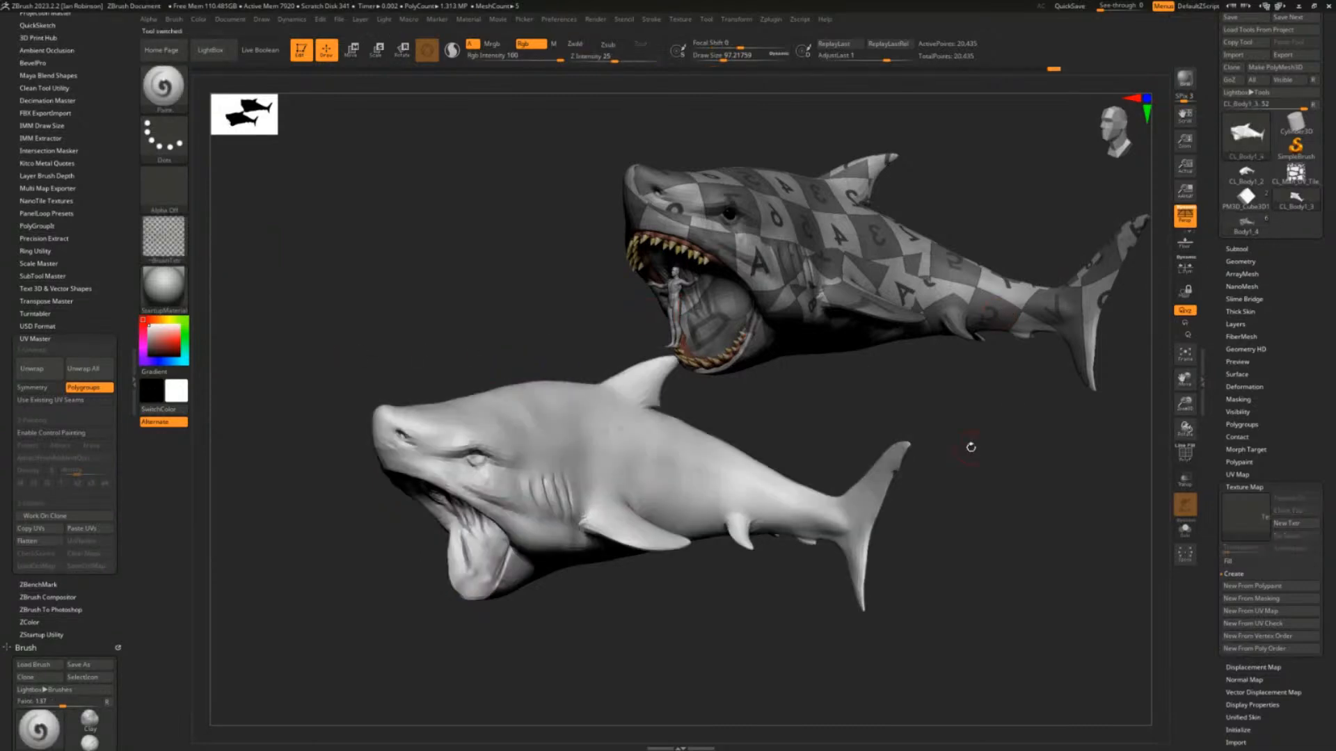
drag(971, 447, 1028, 460)
click(1255, 523)
click(1294, 524)
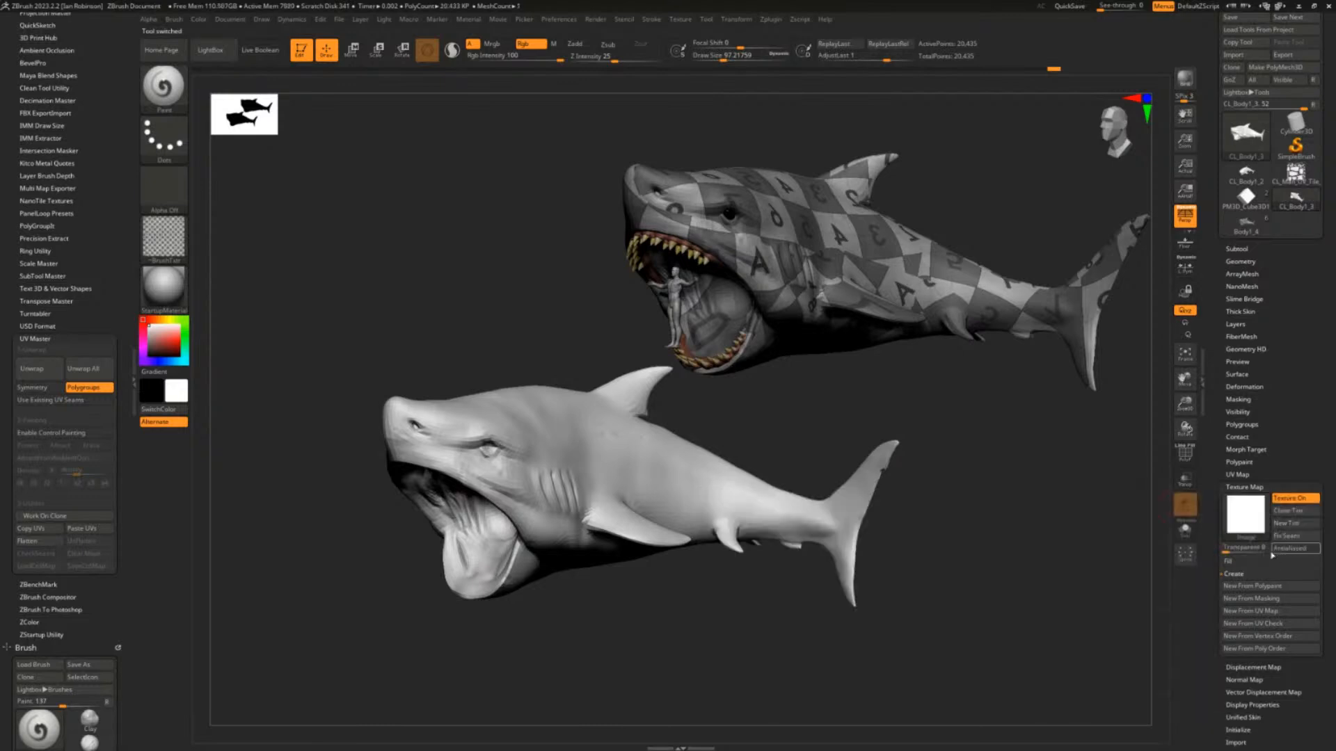
click(1246, 515)
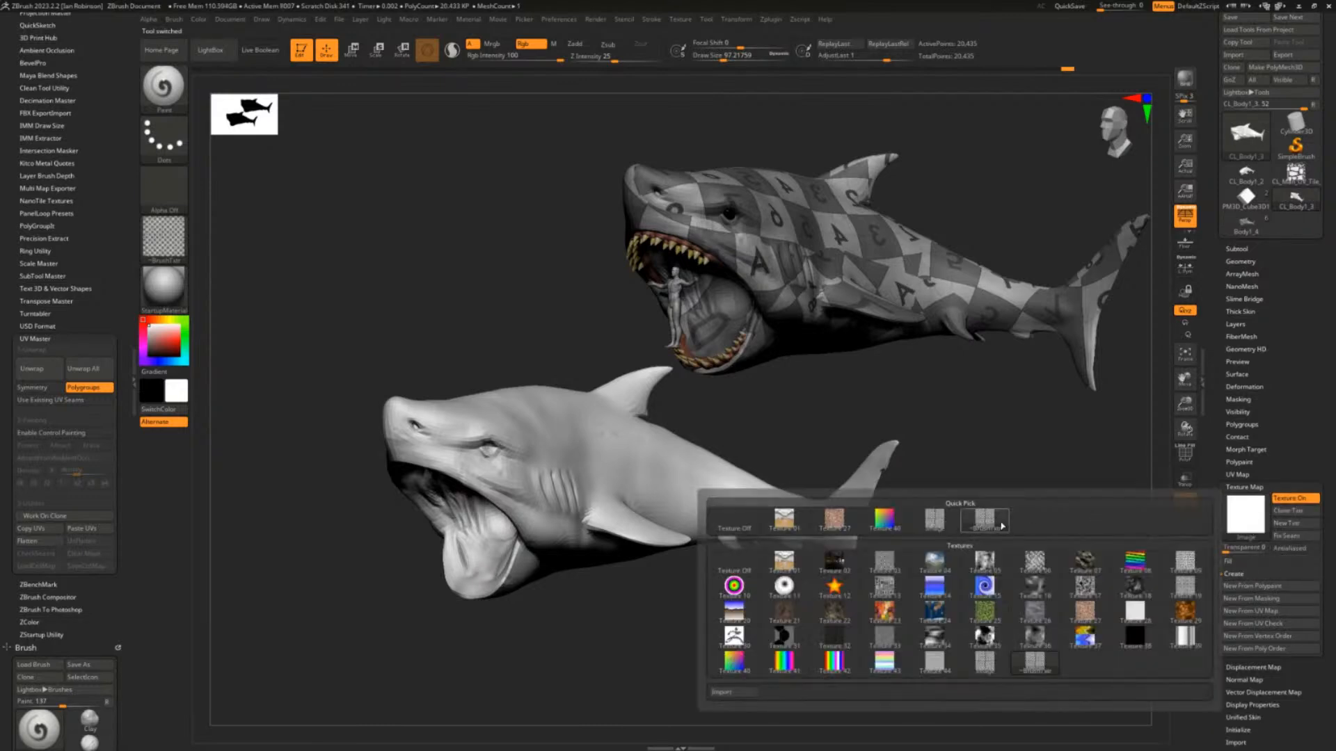
click(982, 523)
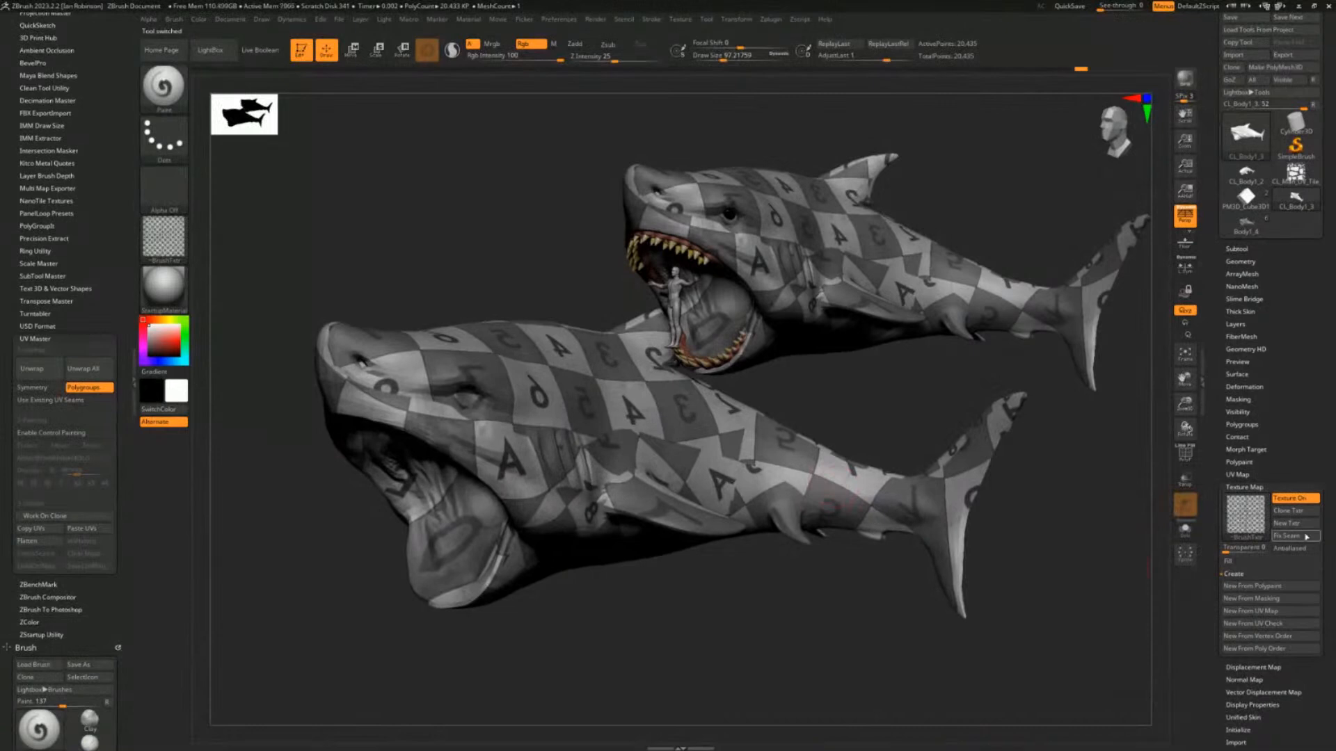
Turn off the clone's checker texture and flatten its UVs with UV Master
click(1273, 498)
drag(1049, 545, 1017, 582)
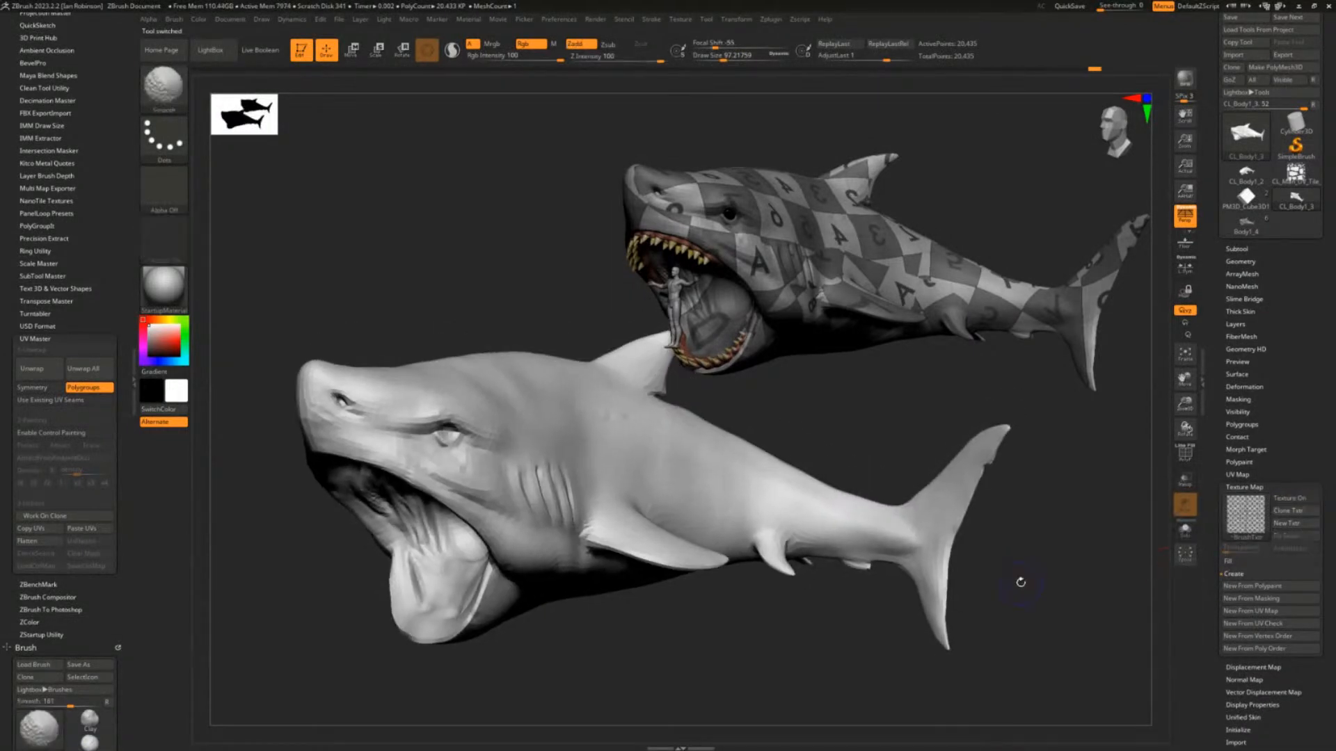
click(28, 541)
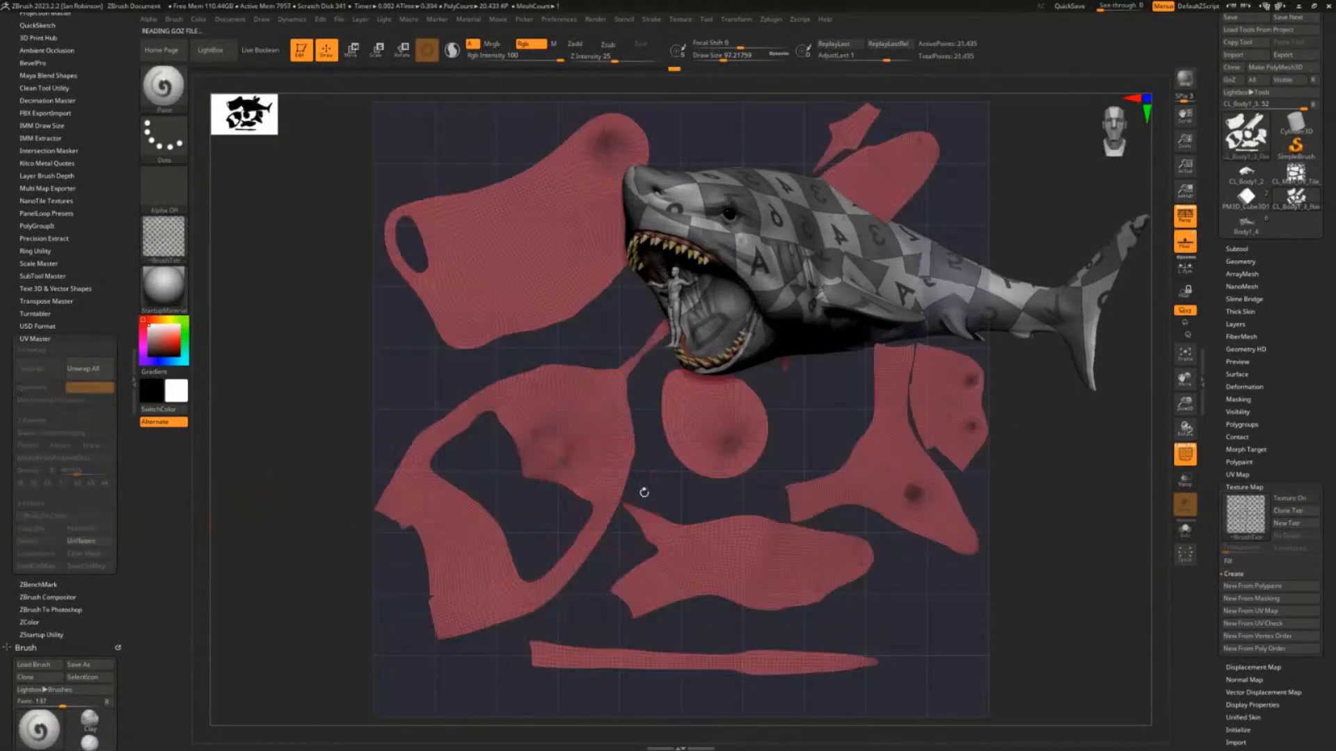
Assign separate polygroups to the clone's flattened UV islands with Auto Groups
key(w)
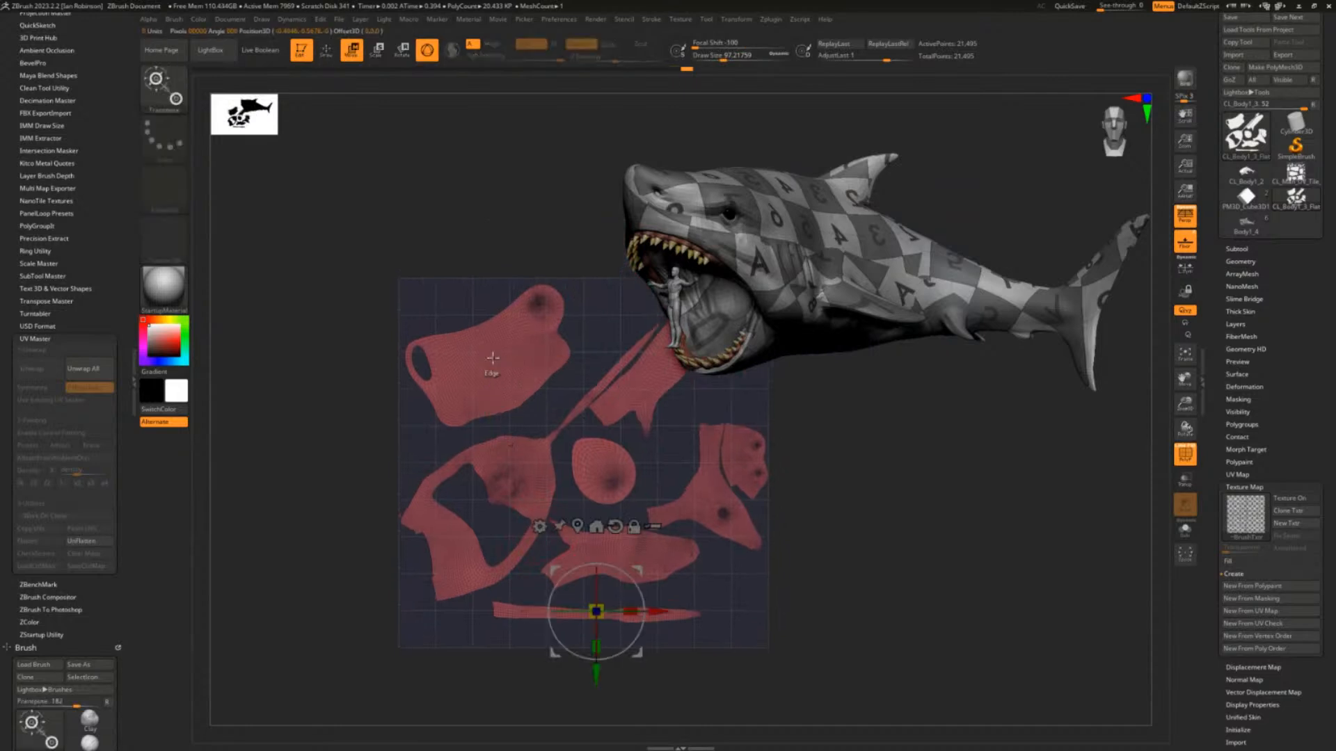
click(503, 368)
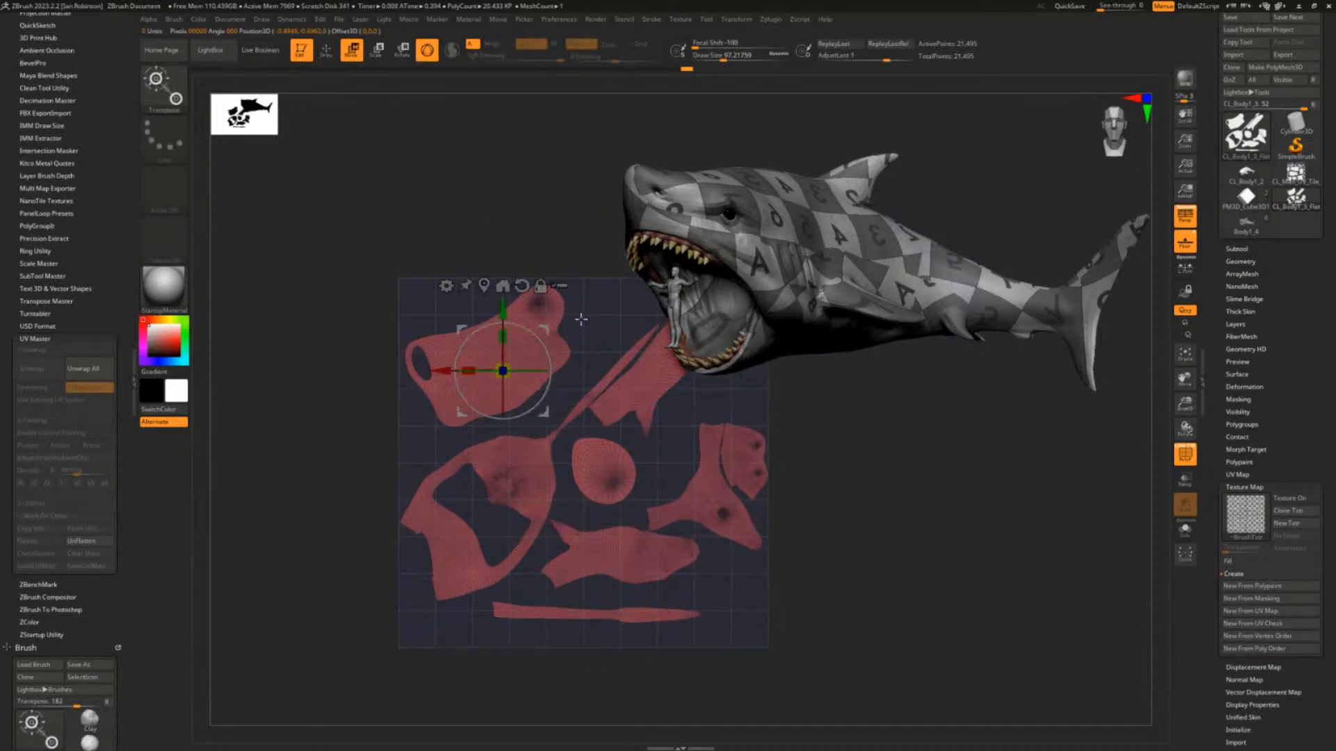
key(q)
click(1249, 425)
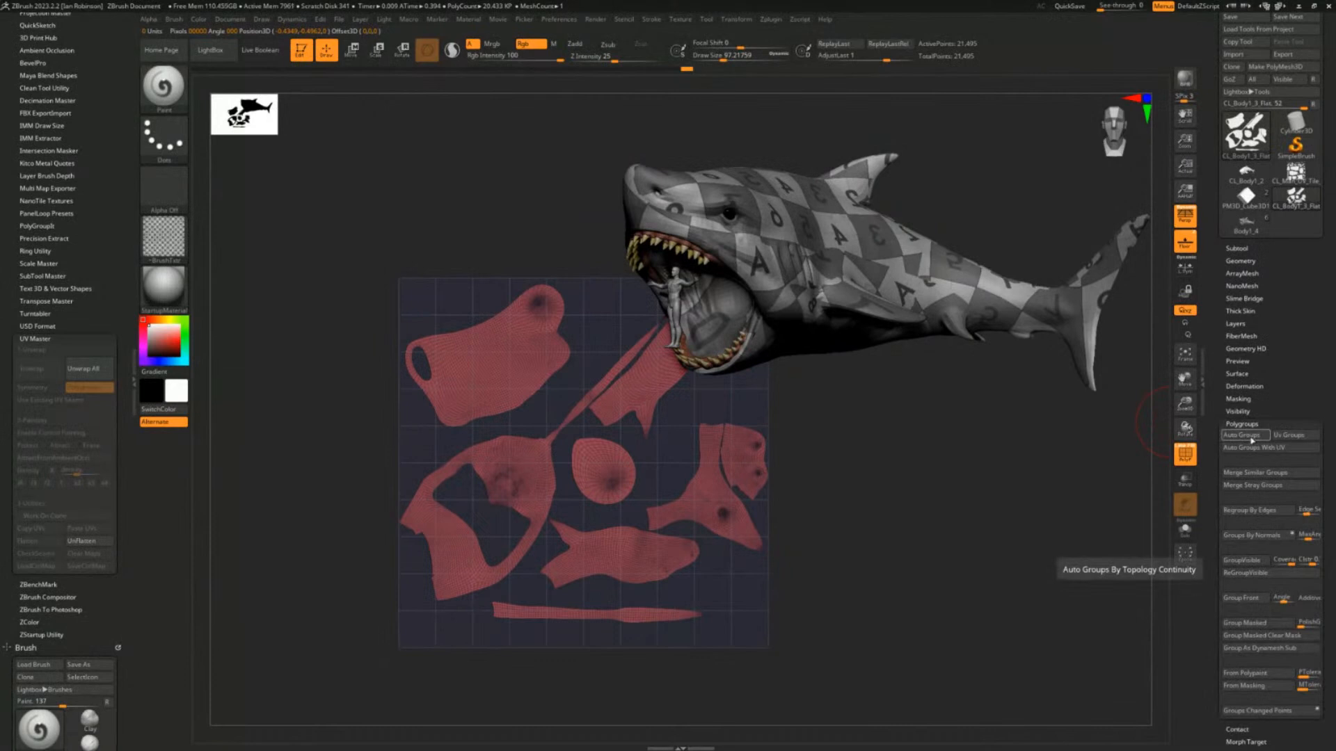
click(1242, 435)
Mask all but the large island in the UV layout's upper-left corner, centre the gizmo on it and scale the island down
key(w)
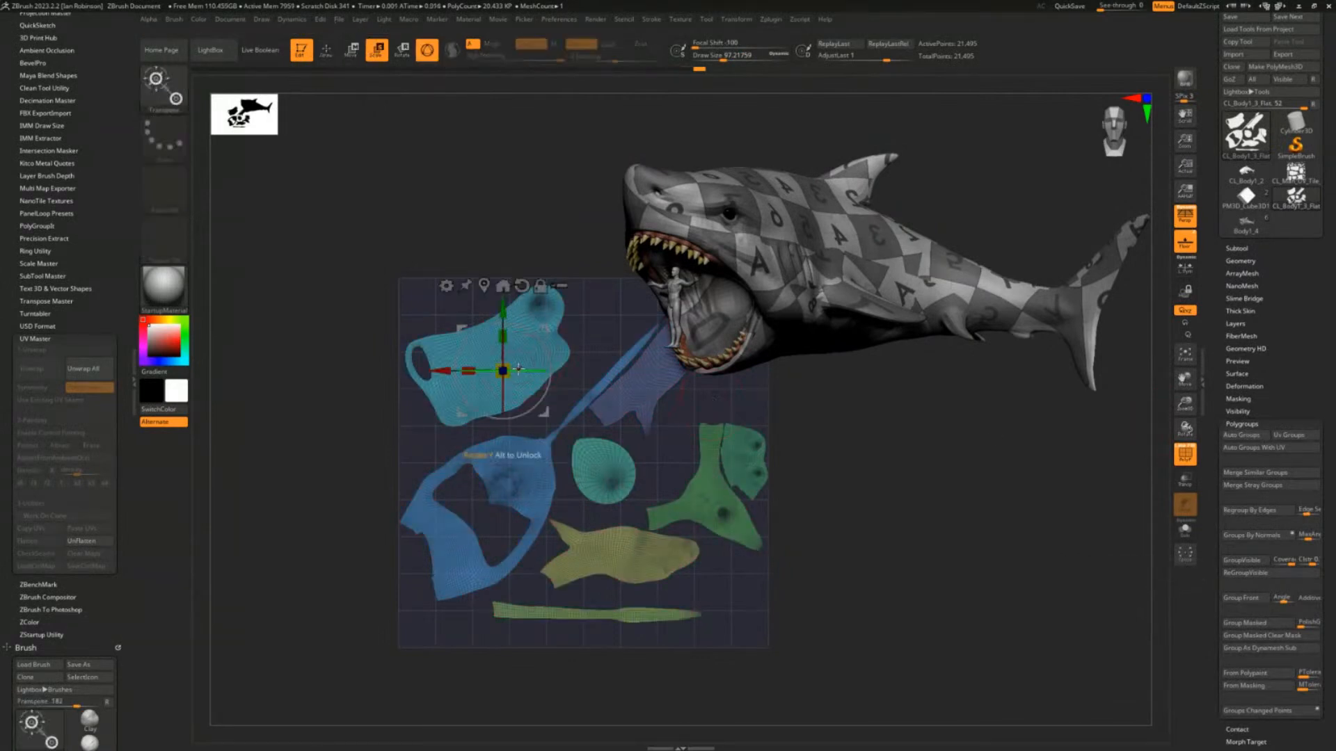
ctrl+click(516, 367)
alt+click(550, 266)
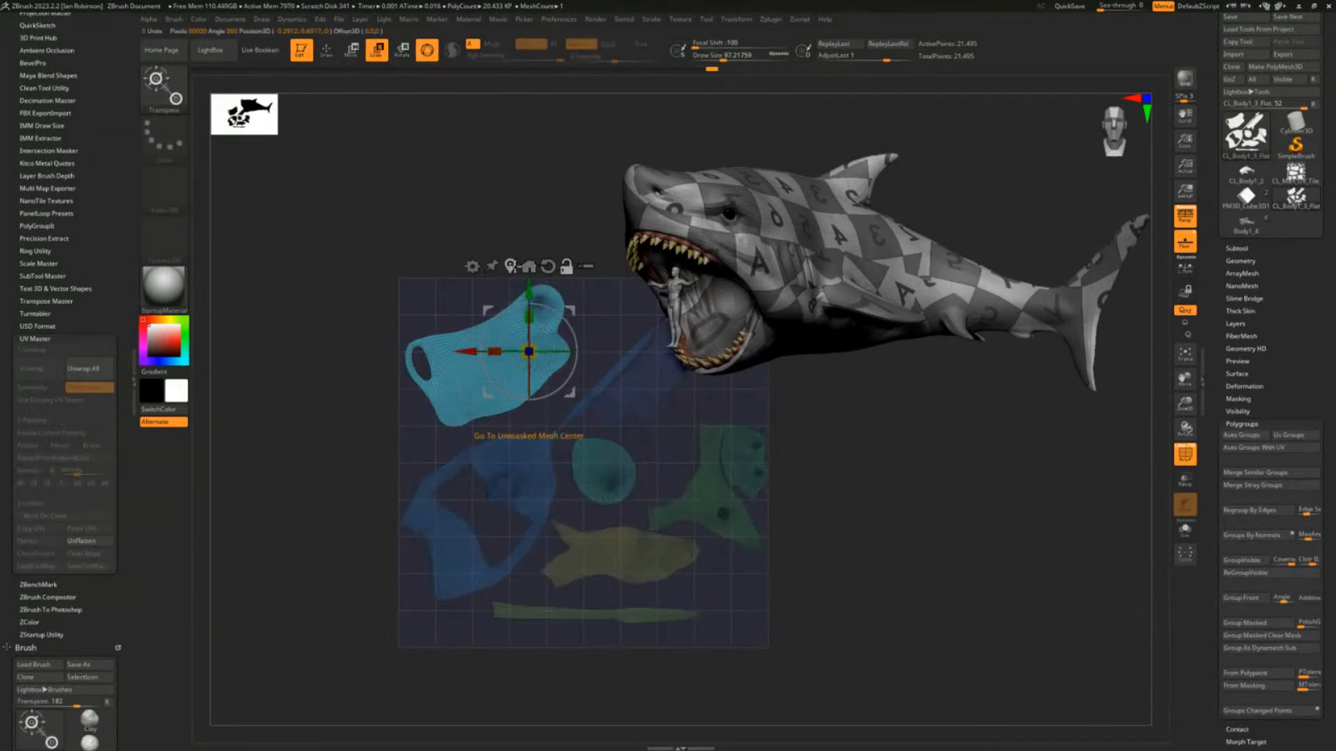
alt+click(511, 265)
drag(488, 355, 453, 371)
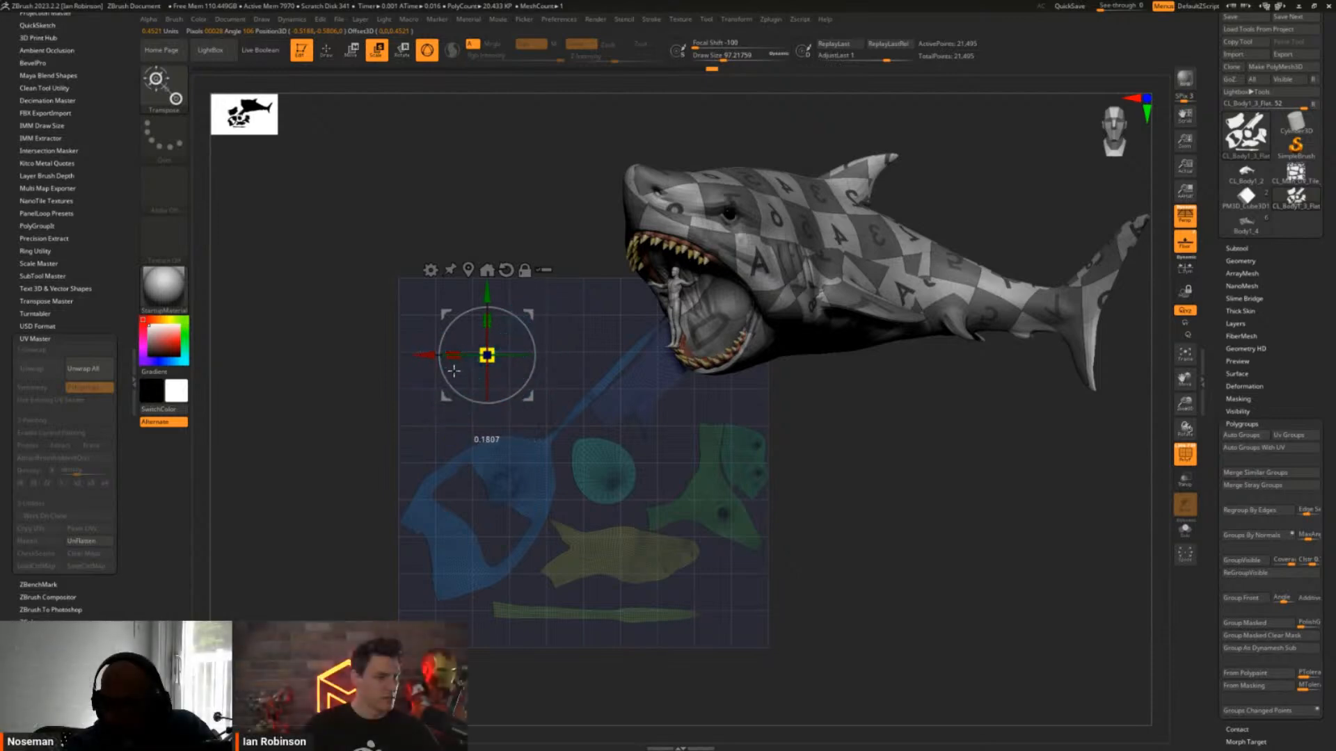
Unflatten the CL_Body1_3 clone's UVs and turn its checker texture back on
key(q)
alt+drag(573, 352, 571, 370)
ctrl+right_drag(571, 370, 587, 380)
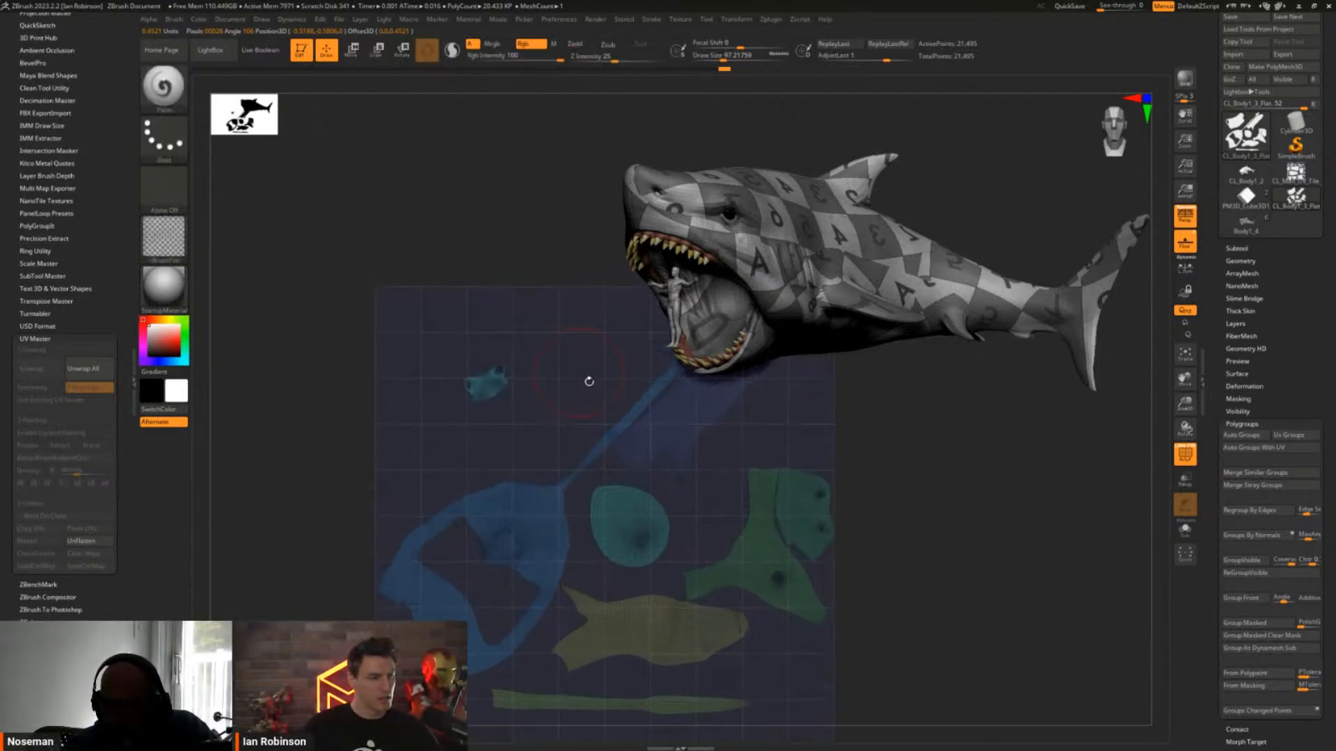
click(81, 540)
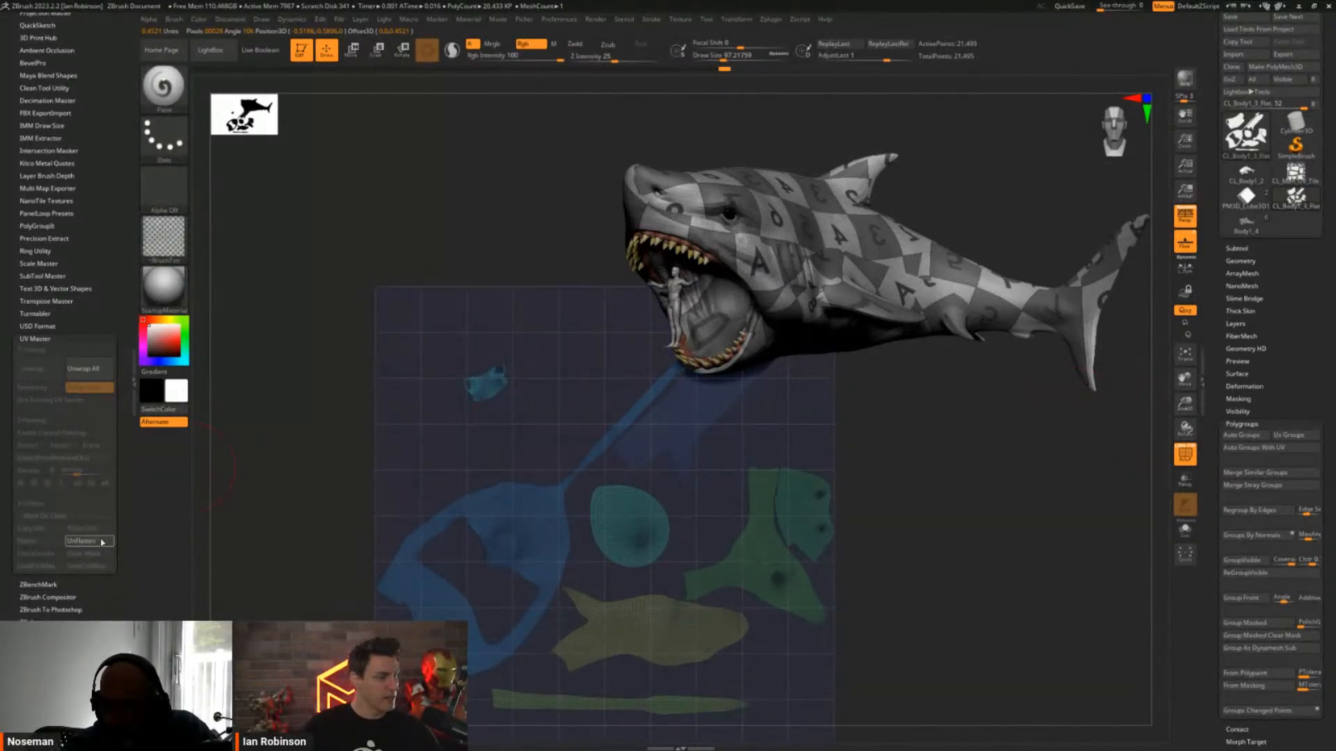
click(1242, 424)
click(1253, 475)
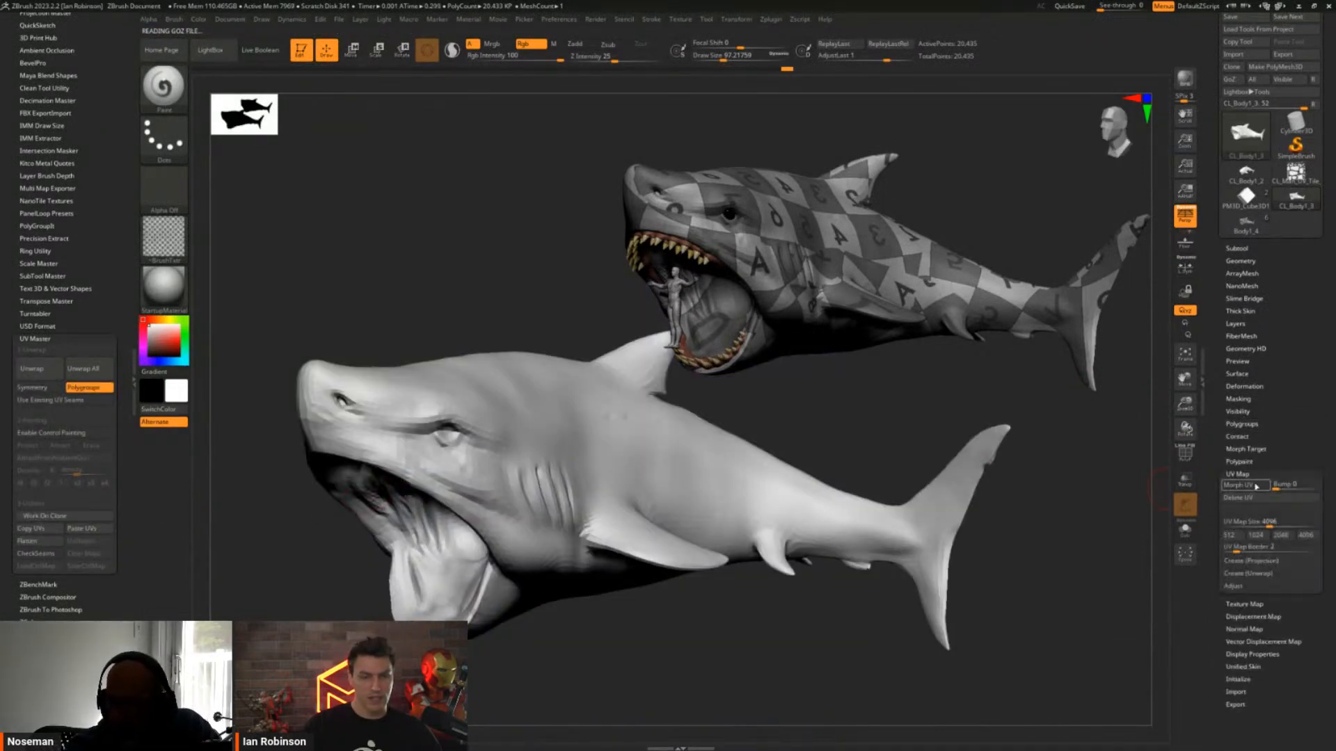
click(1247, 475)
click(1245, 487)
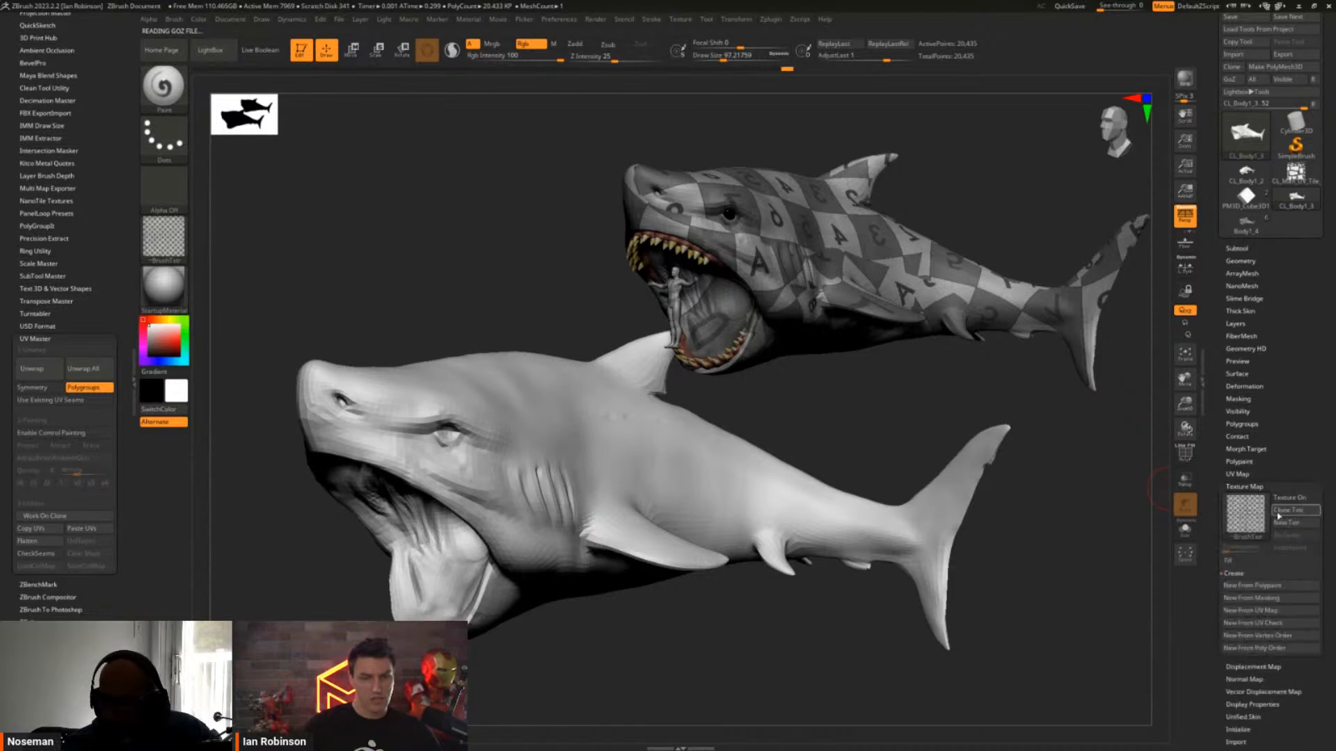
click(1284, 500)
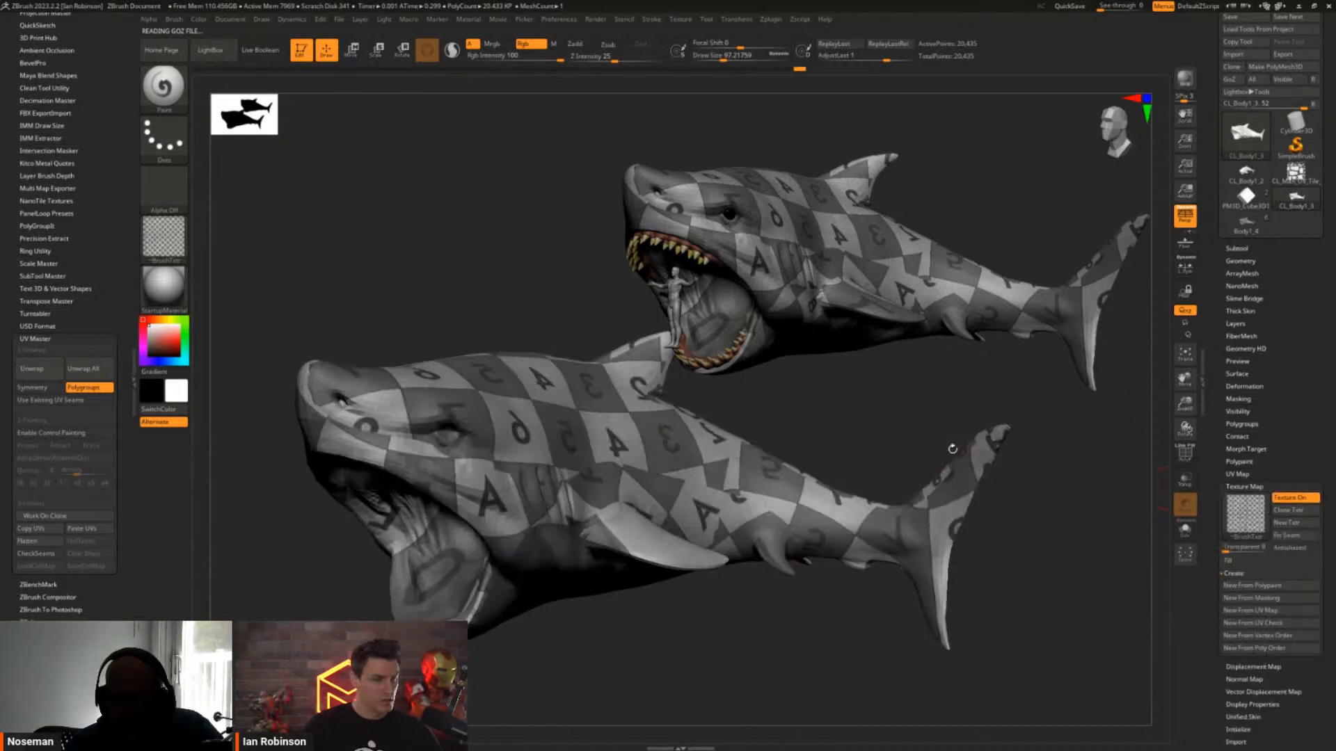
Create a new texture map for the clone and replace it with the lettered checker image
drag(953, 448, 999, 498)
click(1244, 527)
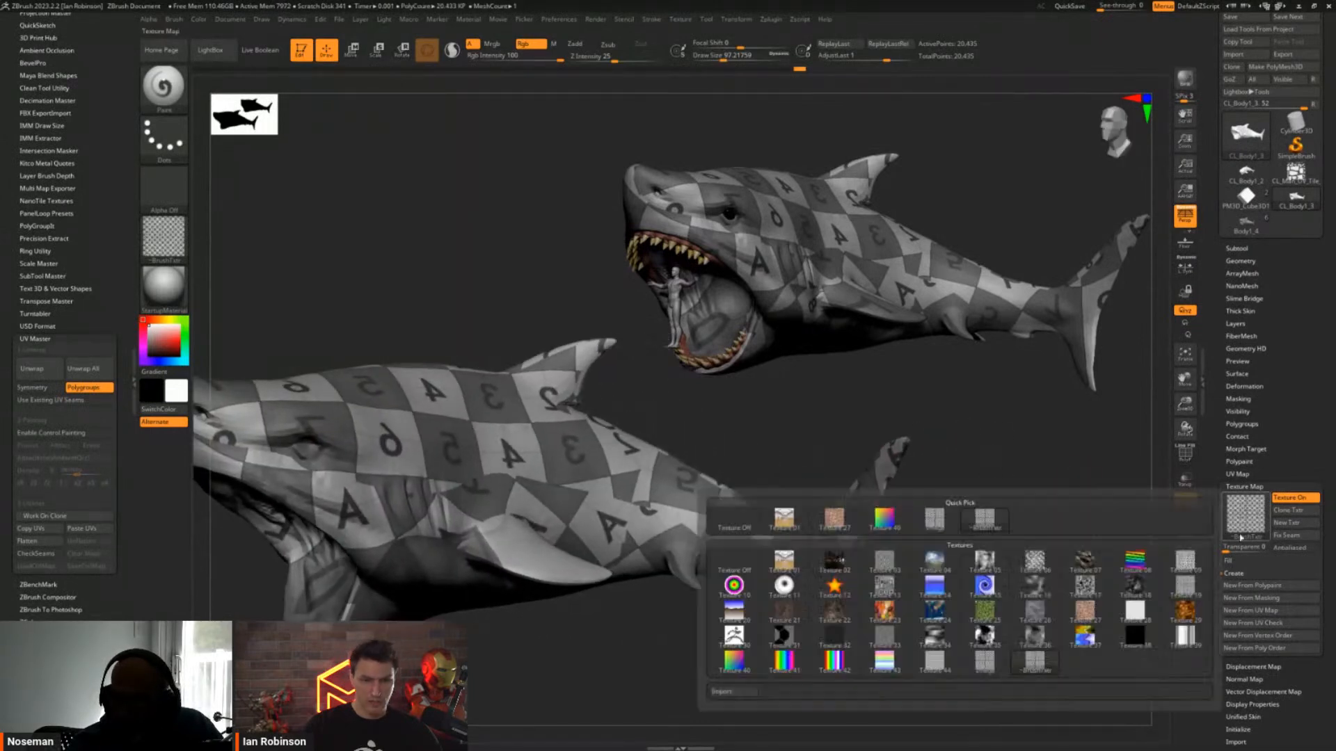
click(1290, 524)
click(1232, 518)
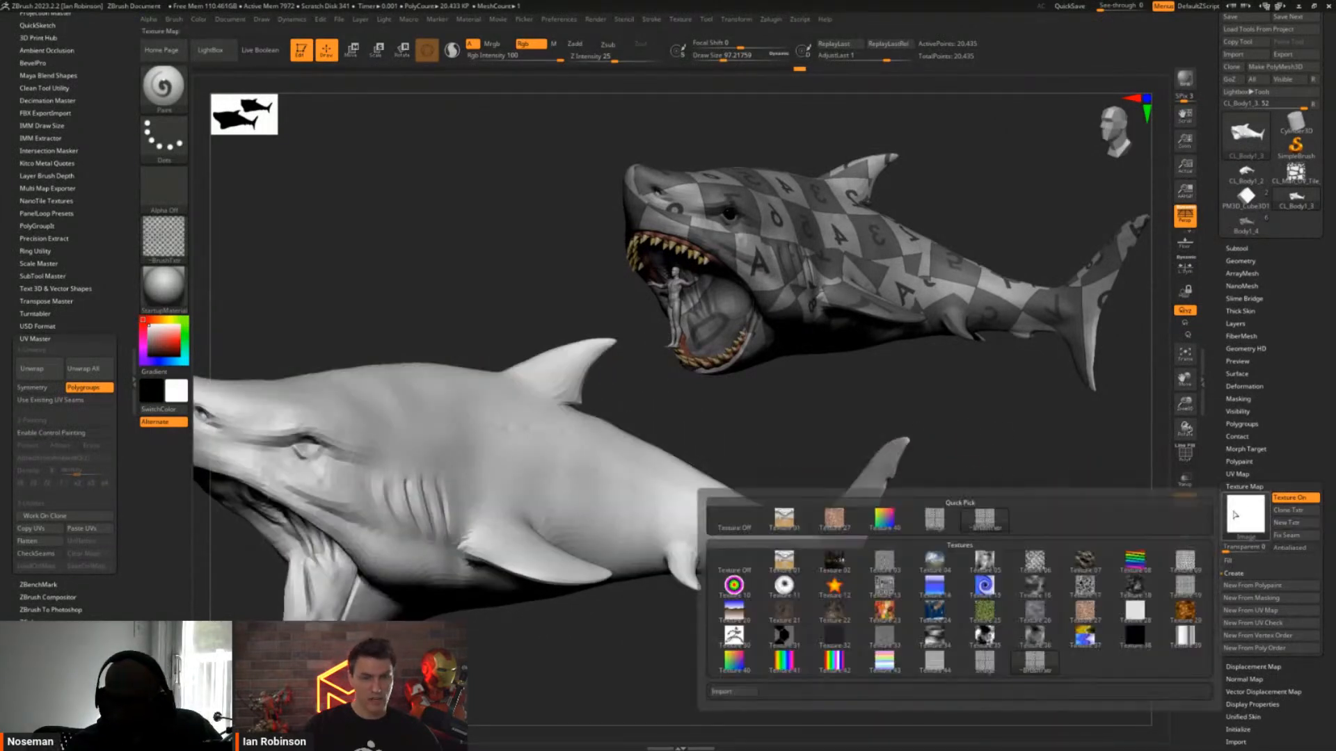
click(924, 511)
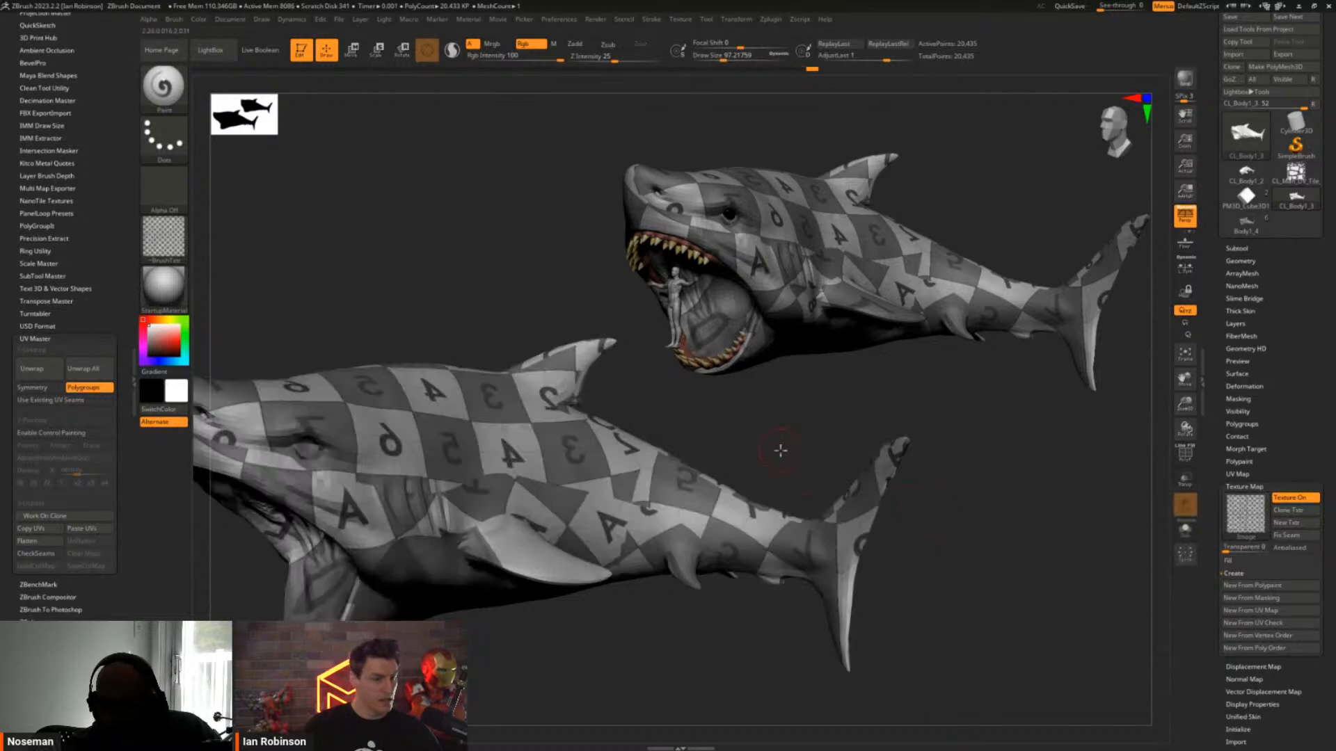
Clear the shark snapshot from the canvas, leaving only the checker-textured clone in view
mouse_move(779, 453)
mouse_down()
mouse_move(858, 448)
mouse_move(914, 478)
mouse_move(818, 478)
mouse_move(893, 445)
mouse_move(929, 467)
mouse_move(865, 507)
mouse_move(898, 489)
mouse_move(837, 468)
mouse_move(870, 435)
mouse_up()
key(ctrl+n)
mouse_move(663, 470)
mouse_down()
mouse_move(686, 402)
mouse_move(659, 457)
mouse_move(661, 494)
mouse_up()
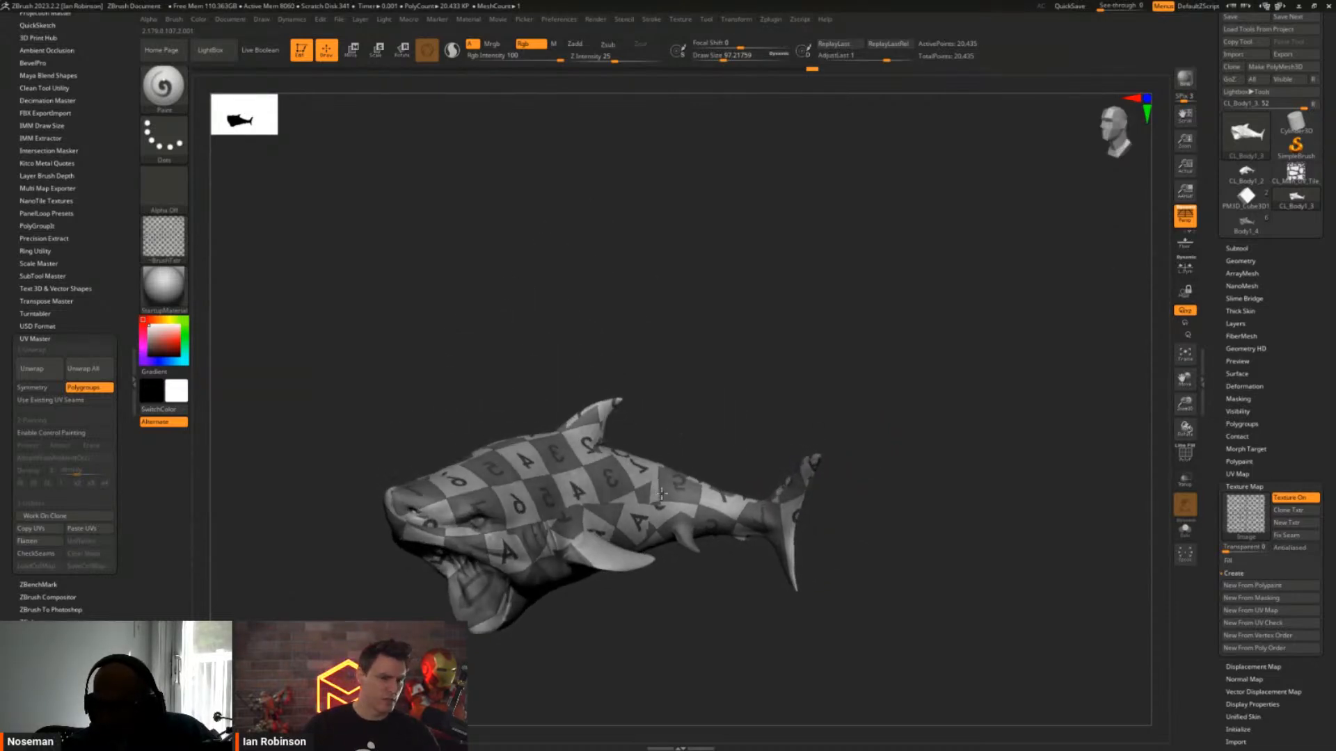
Load the Body1_4 shark with all its subtools shown and inspect its checker texture from the side and below
click(1185, 529)
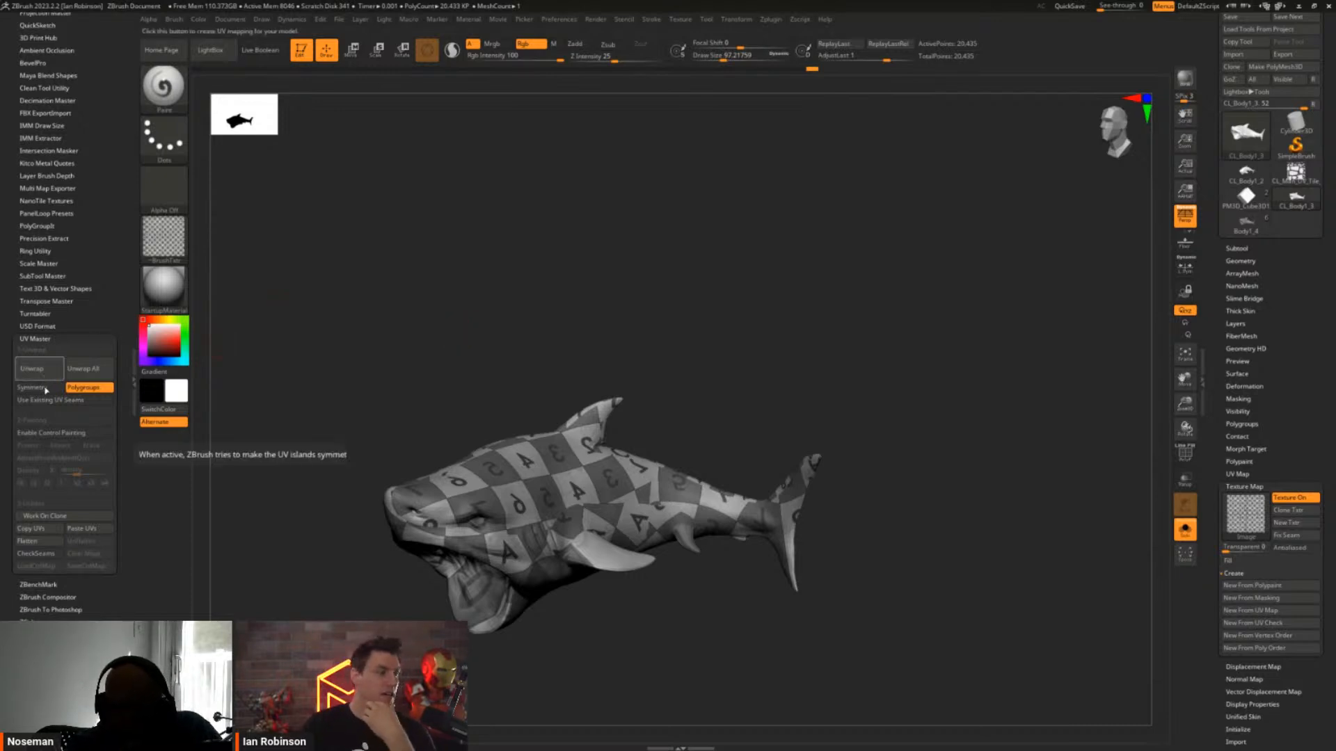
click(1246, 219)
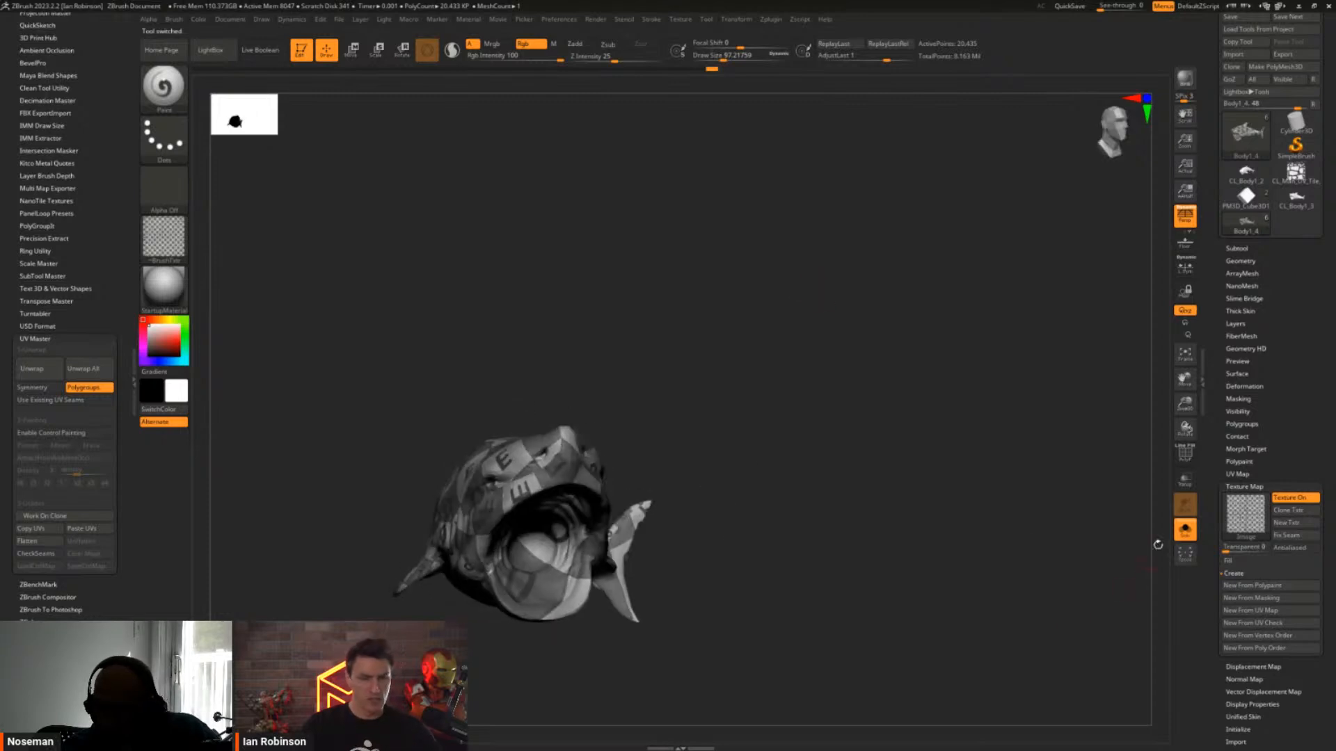
click(1185, 530)
key(f)
right_drag(829, 364, 1073, 457)
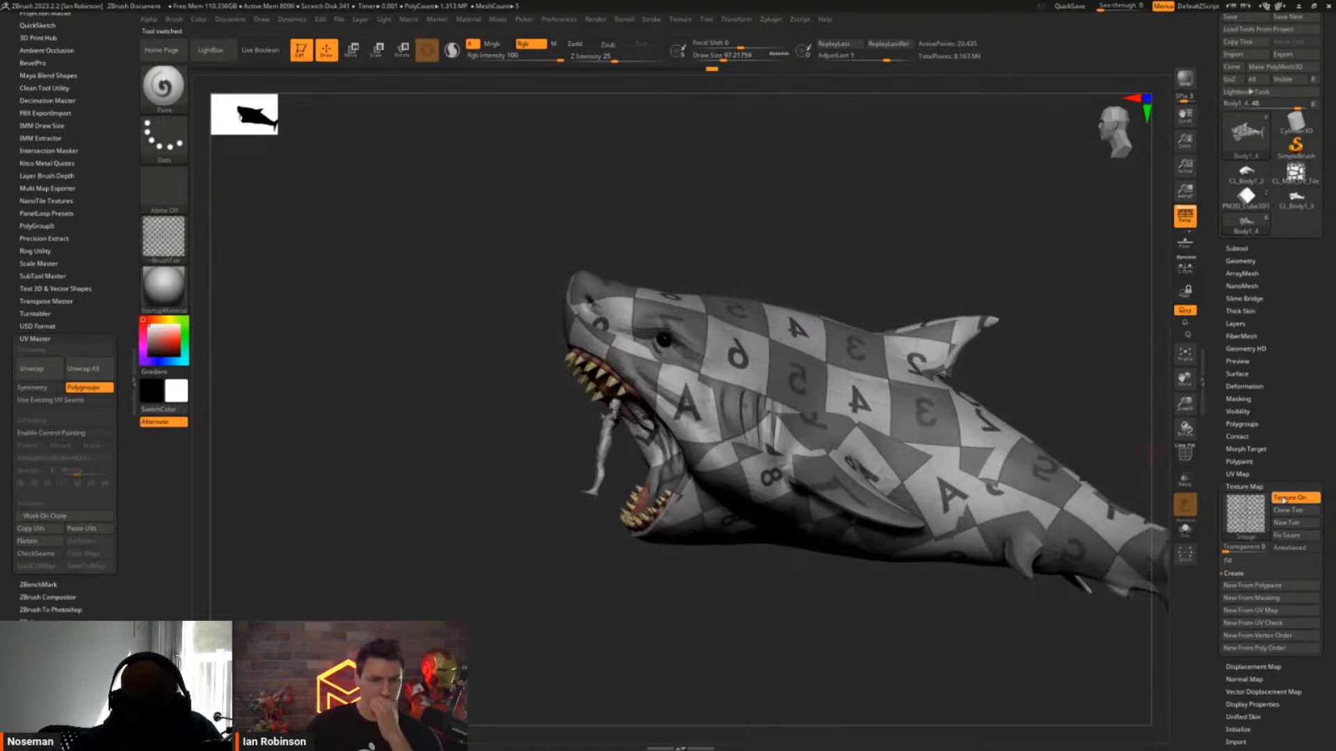
right_drag(926, 402, 1005, 301)
Load the CL_Body1_3 clone and inspect its checker texture on the side, inside the mouth and on the underside
click(1296, 198)
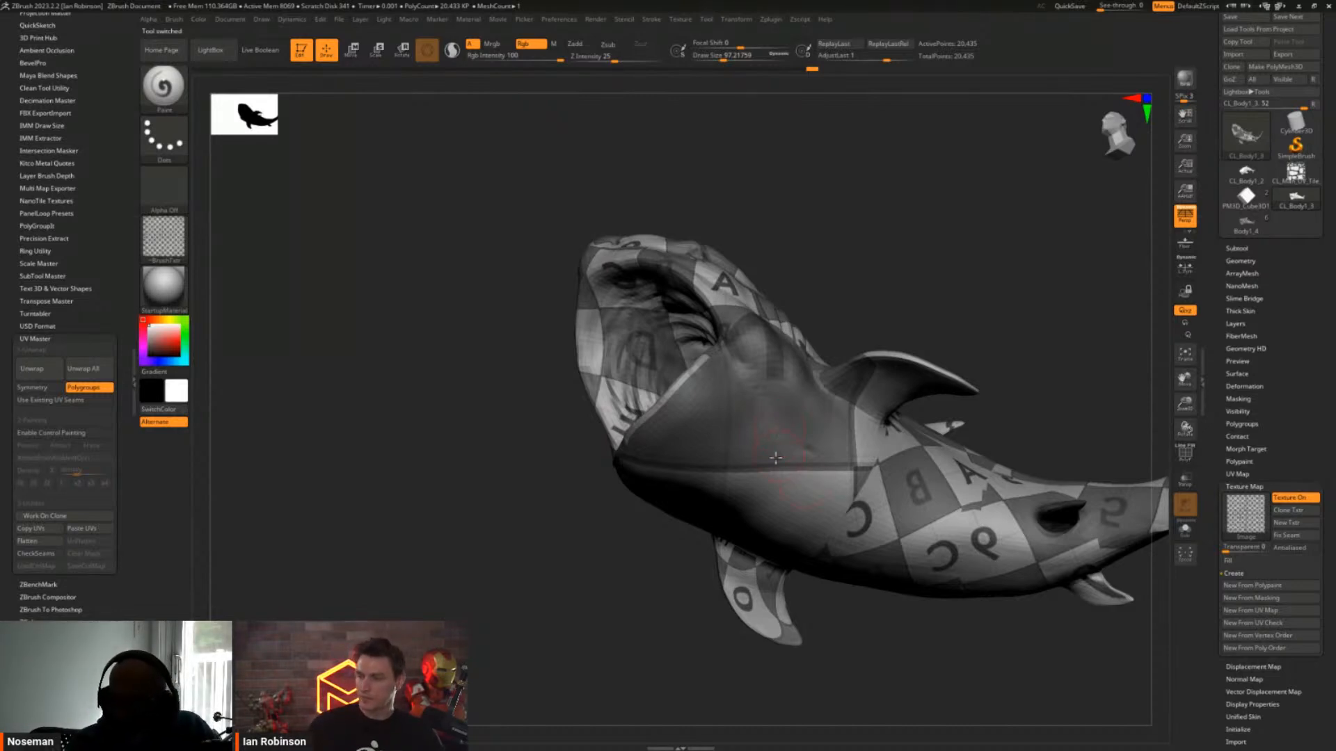
right_drag(888, 454, 1131, 521)
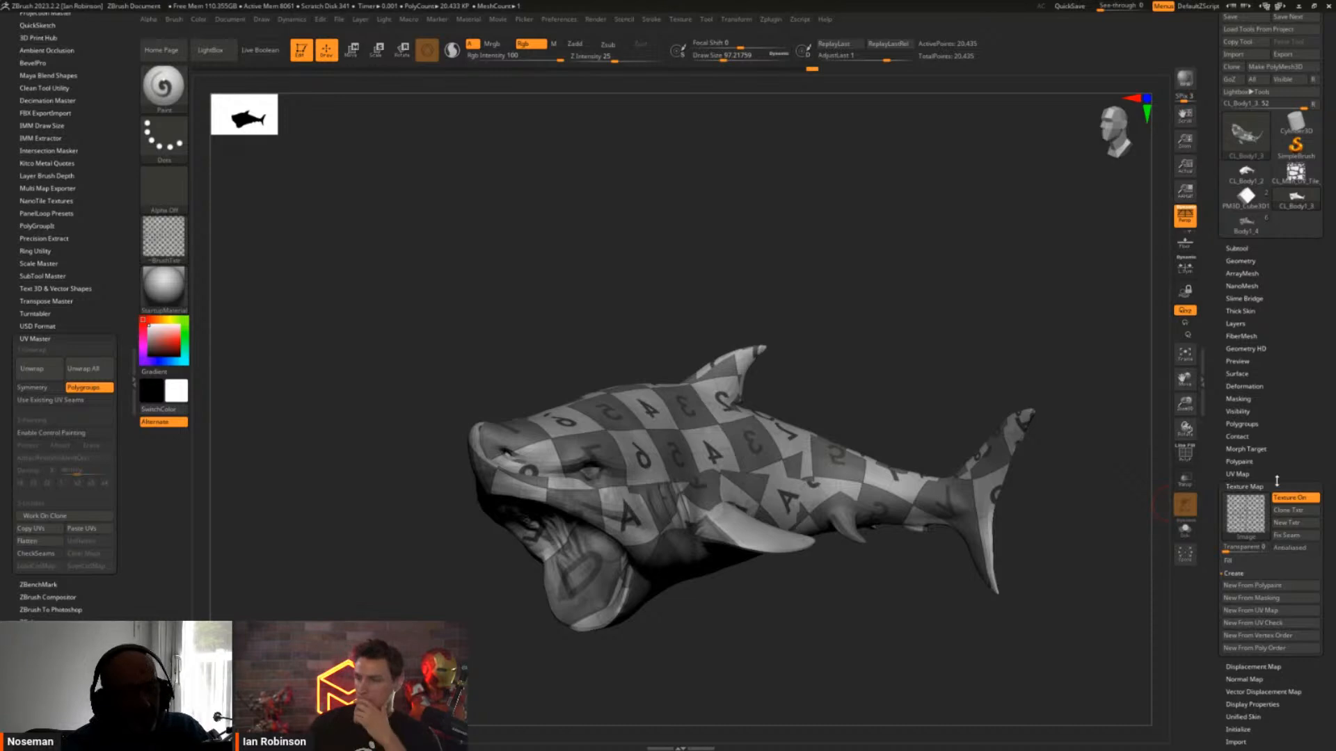
right_drag(600, 558, 922, 462)
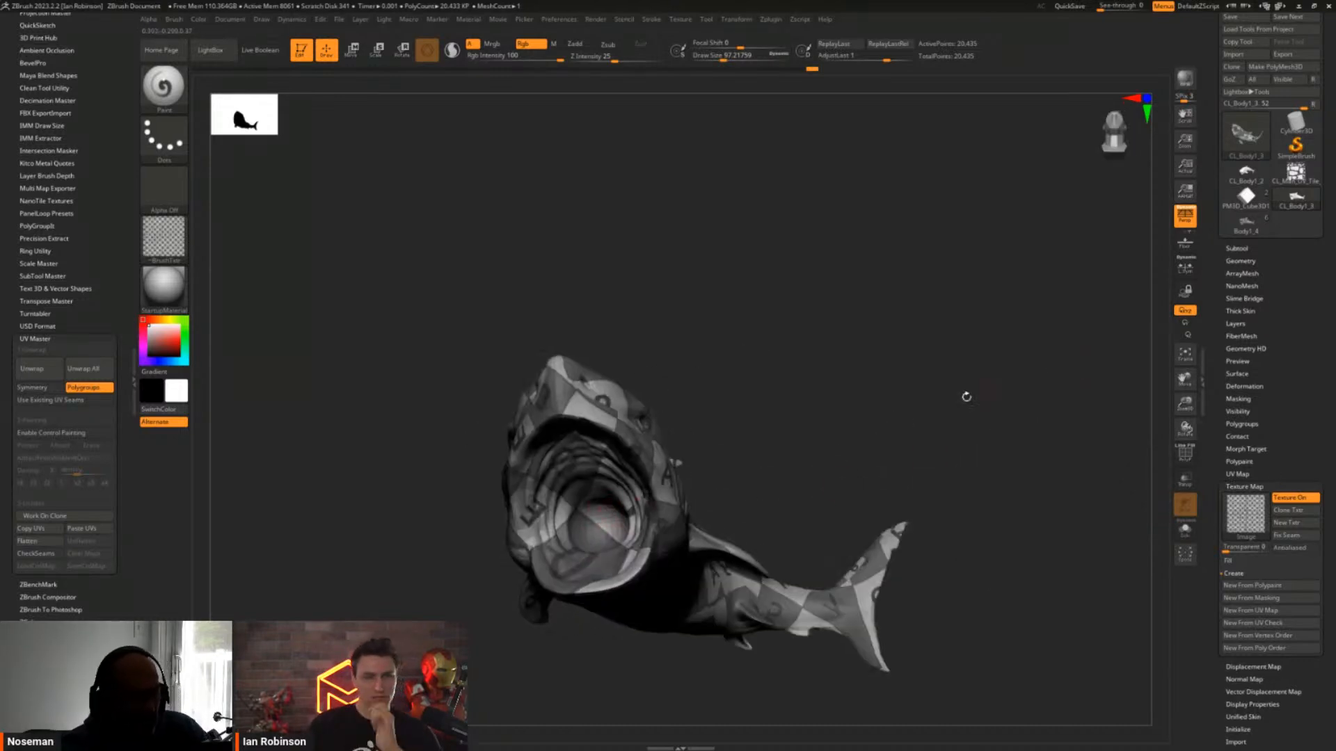
right_drag(966, 396, 826, 306)
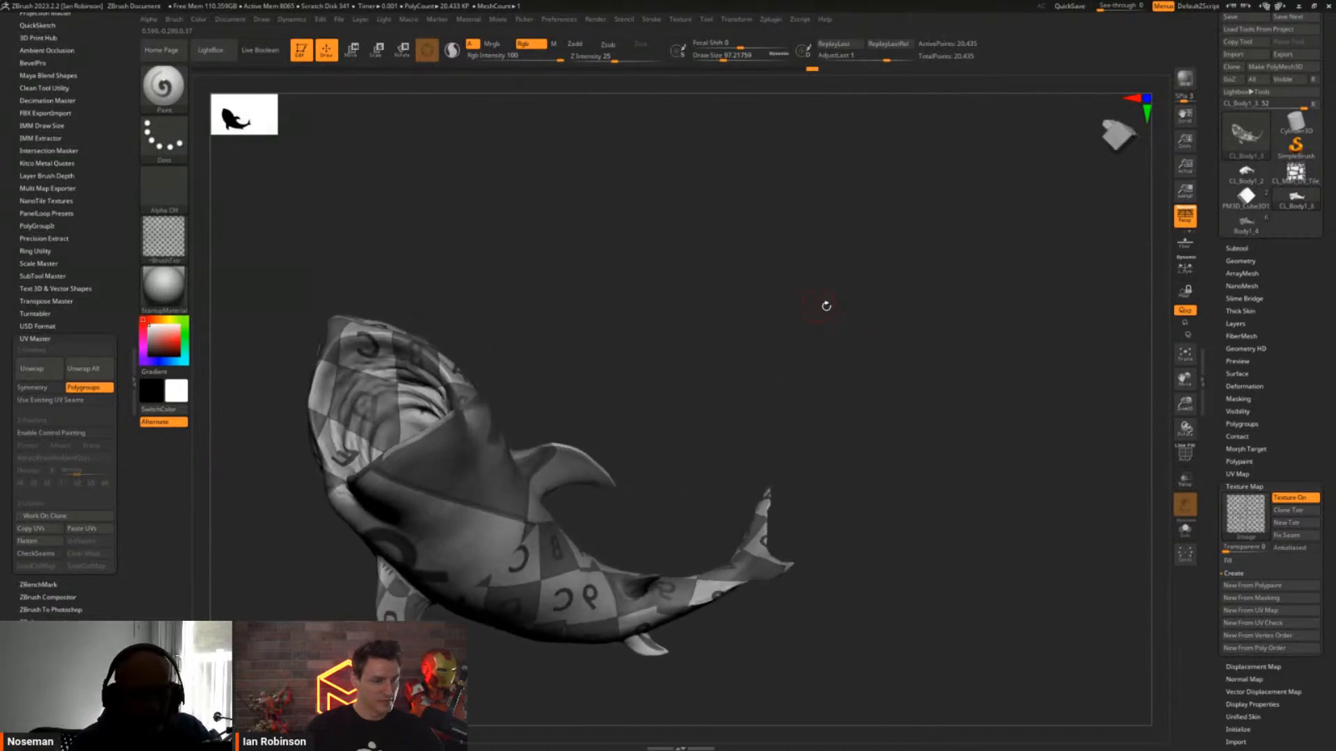
Leave a snapshot of the clone's underside and place the Body1_4 shark beside it with all subtools shown for comparison
click(1244, 223)
alt+right_drag(875, 239, 988, 154)
right_drag(999, 236, 973, 228)
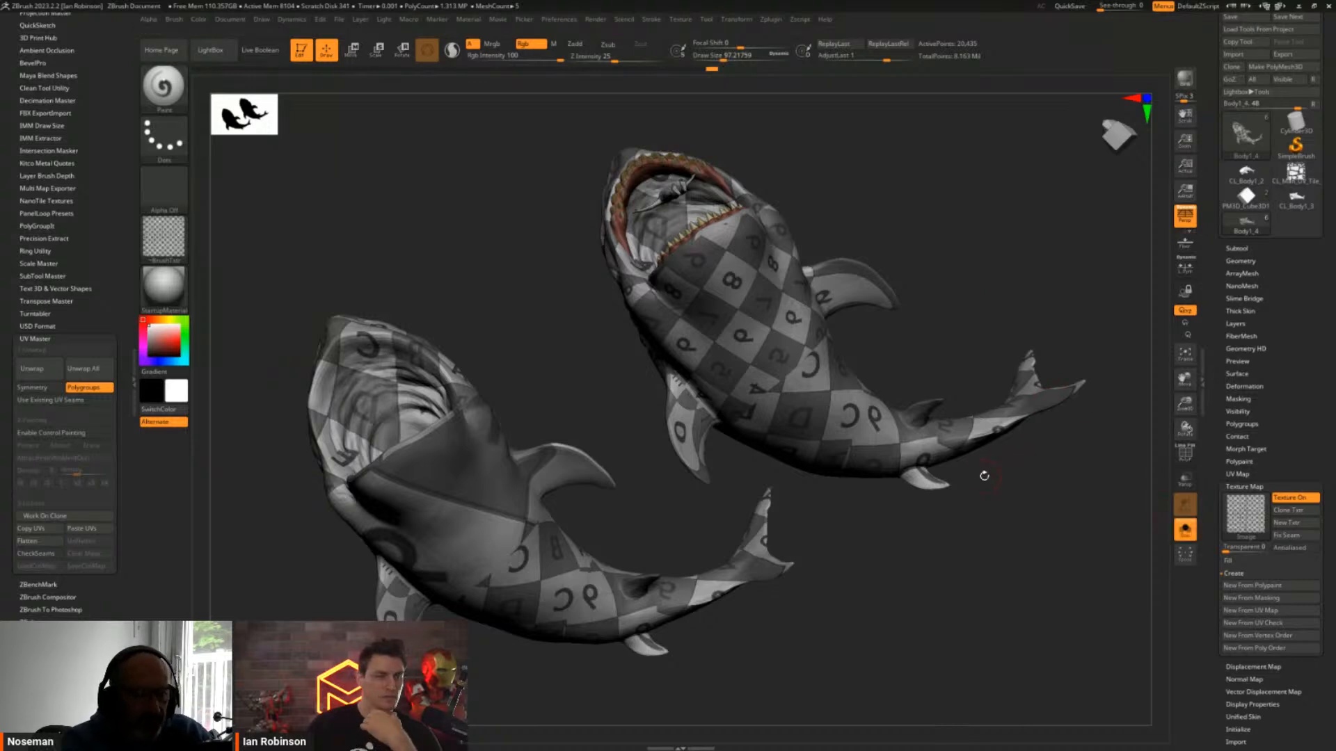
click(1185, 530)
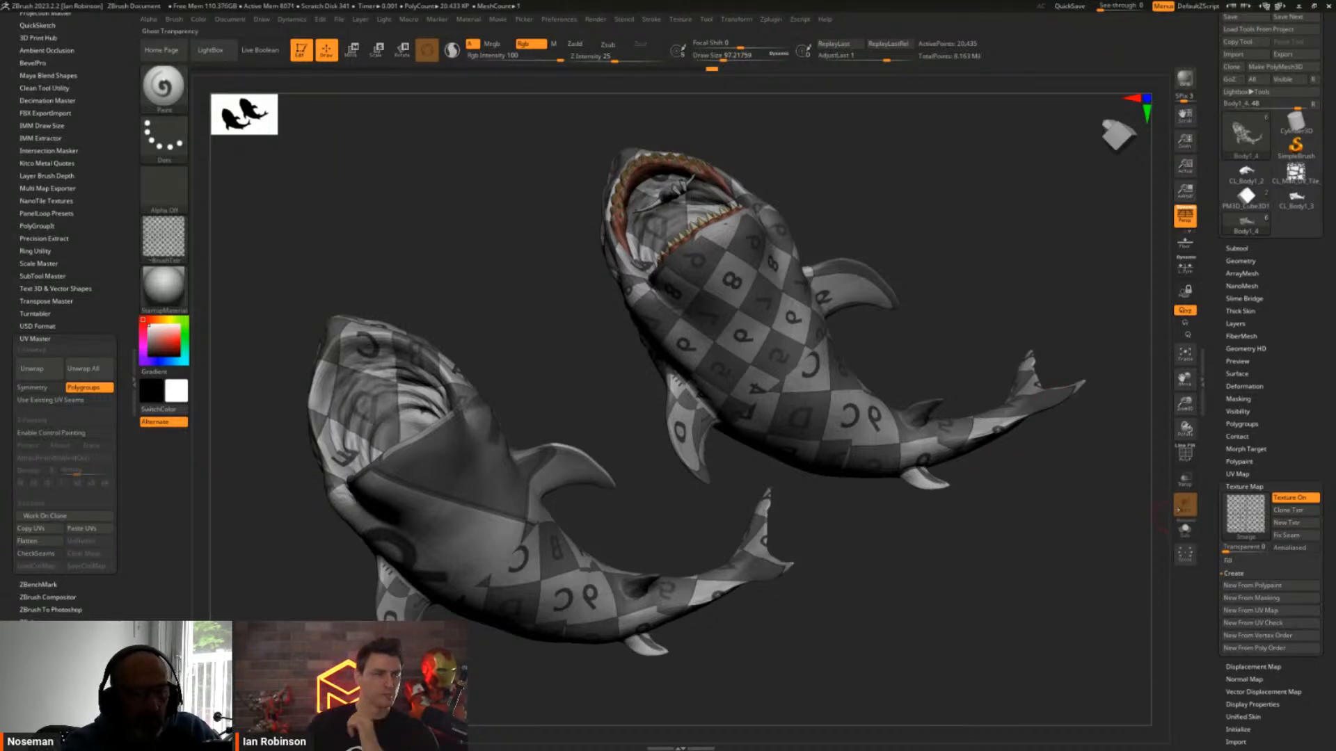